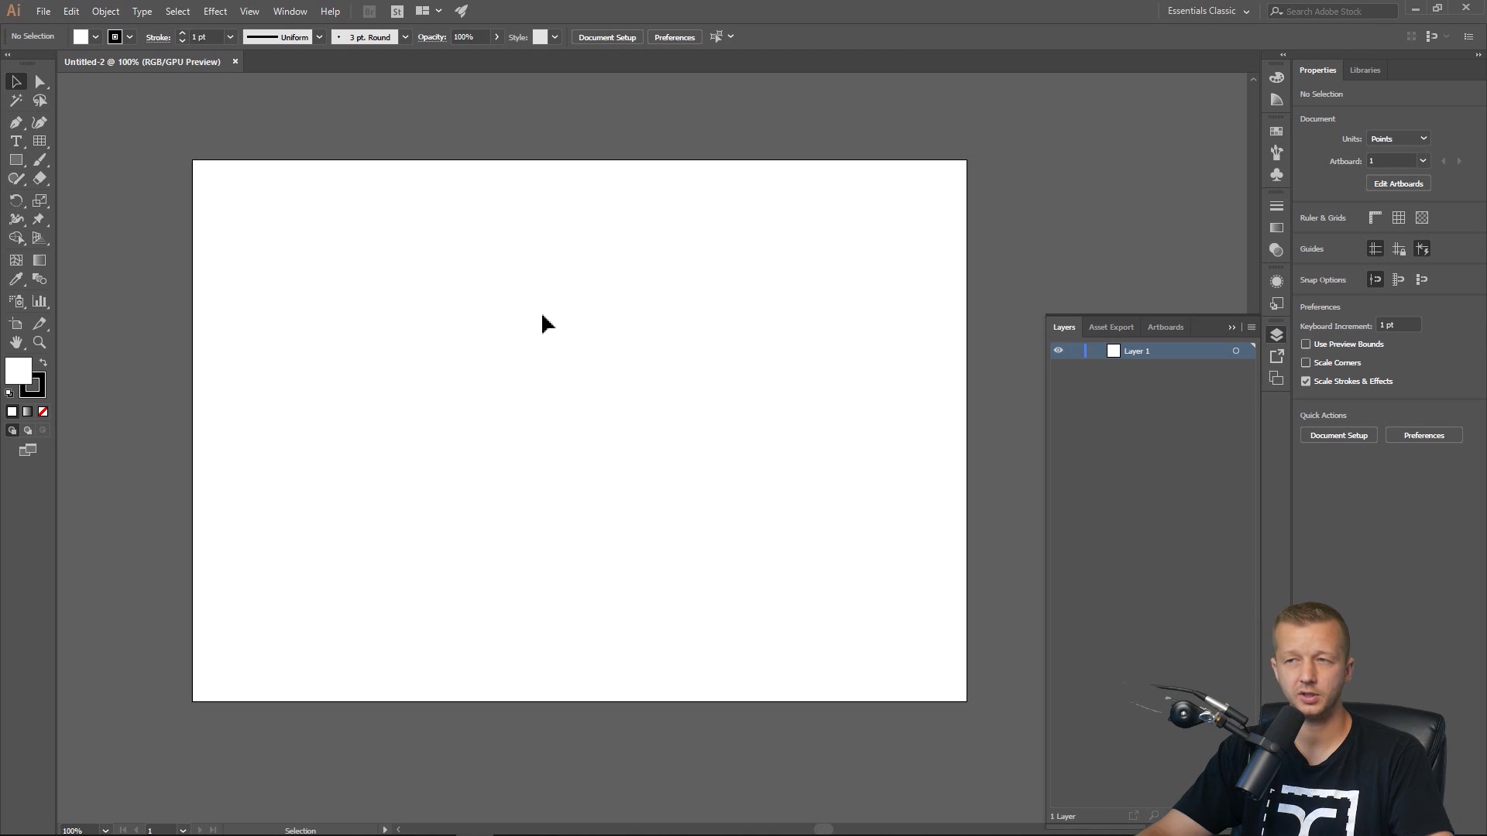
Create a rectangular grid 200 pt wide and 200 pt high with 20 horizontal and 20 vertical dividers.
left_click(39, 140)
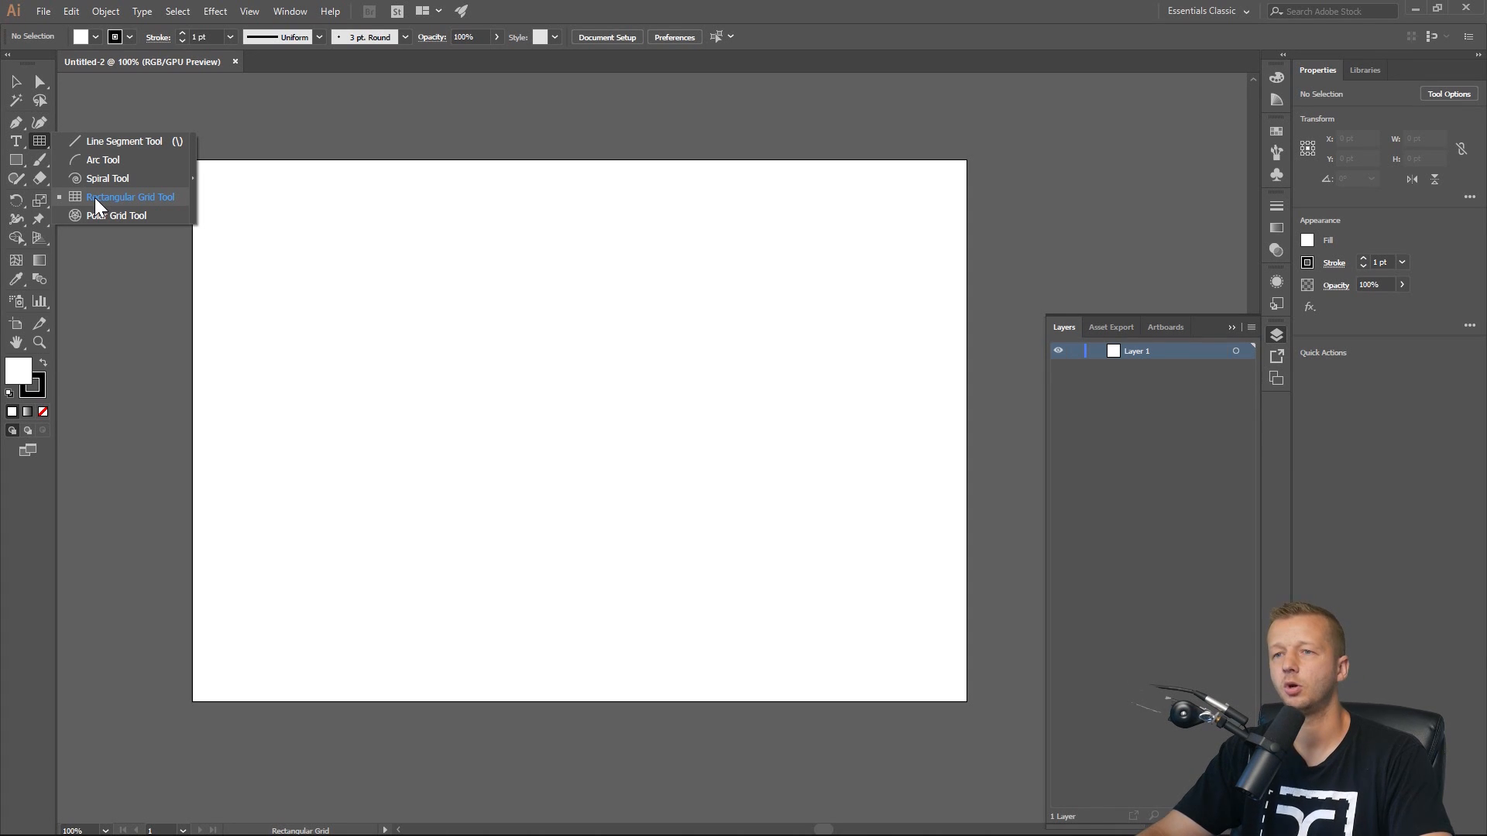
left_click_drag(41, 137, 129, 203)
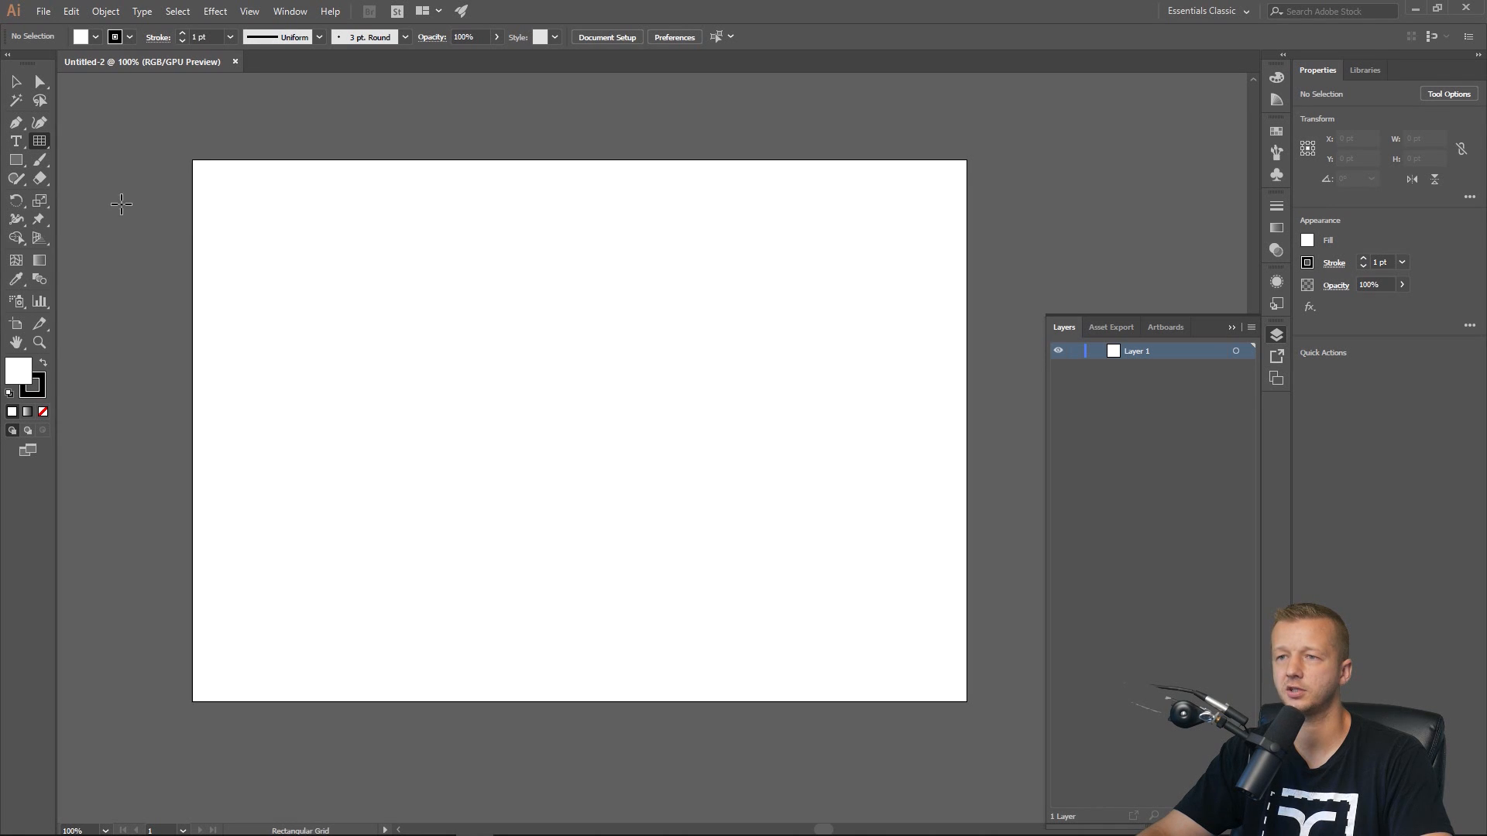
left_click(360, 292)
left_click(571, 216)
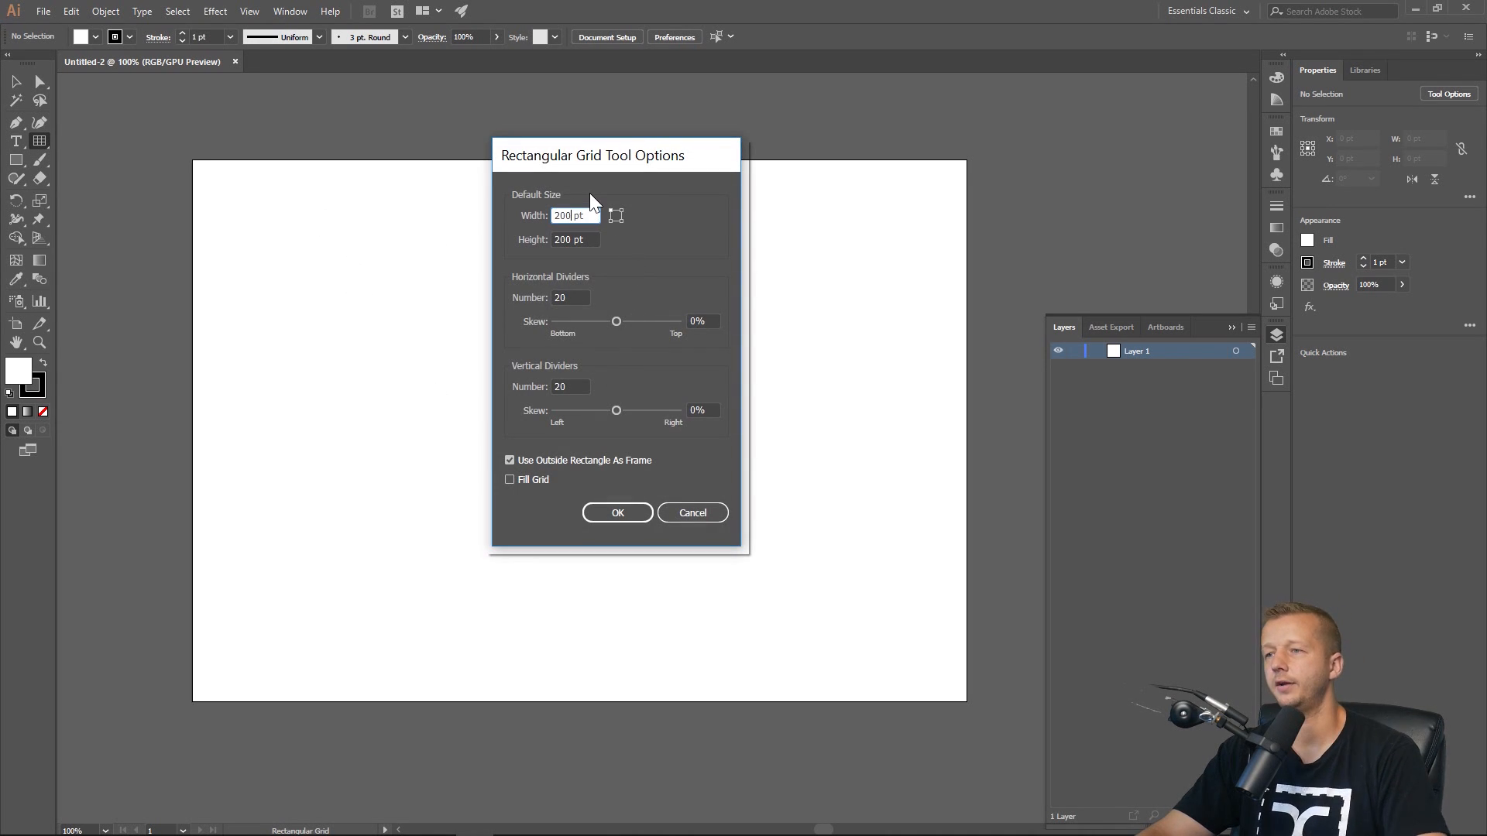
double_click(564, 240)
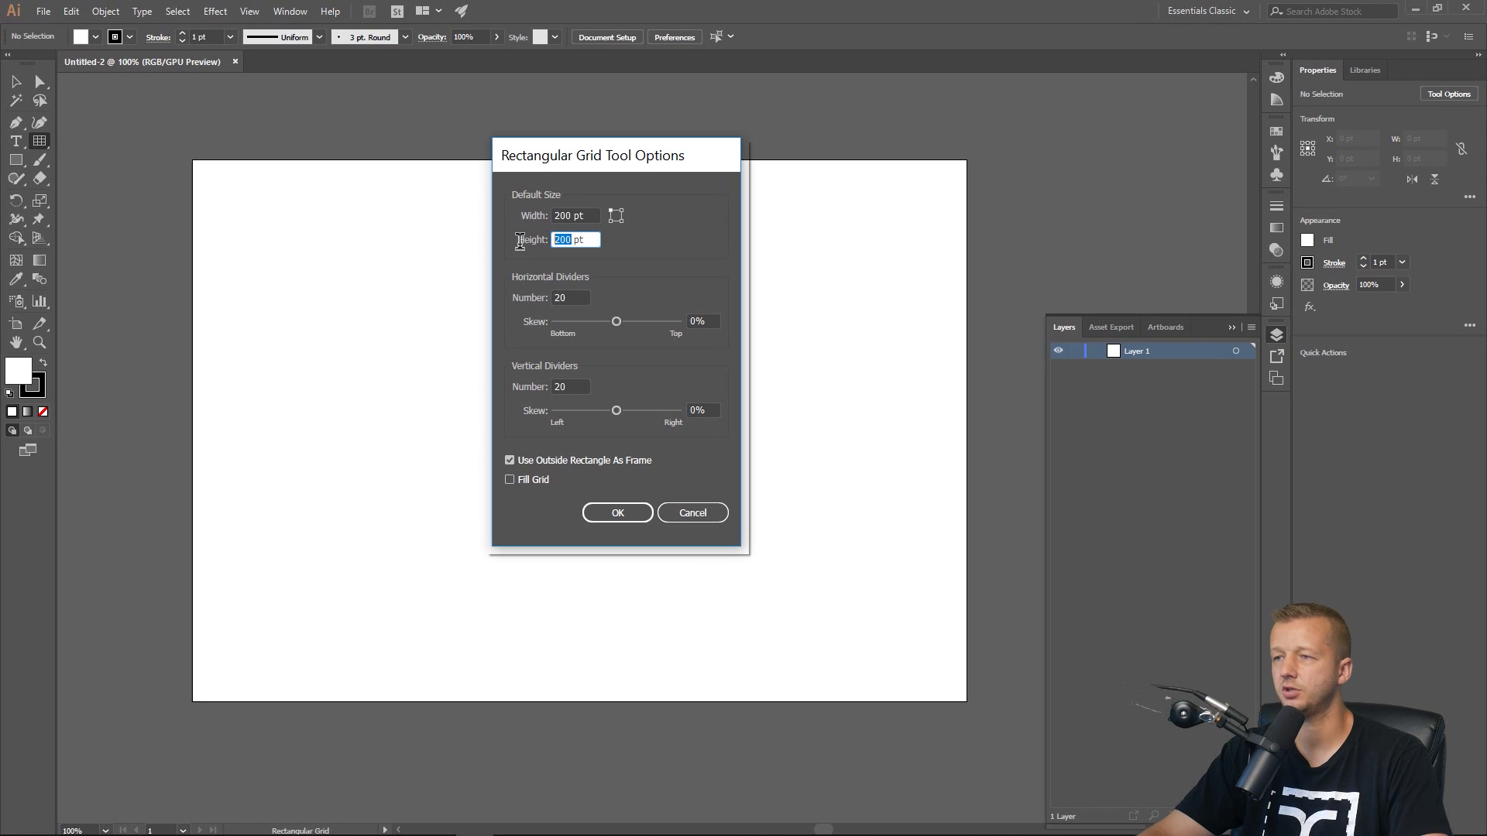
double_click(573, 298)
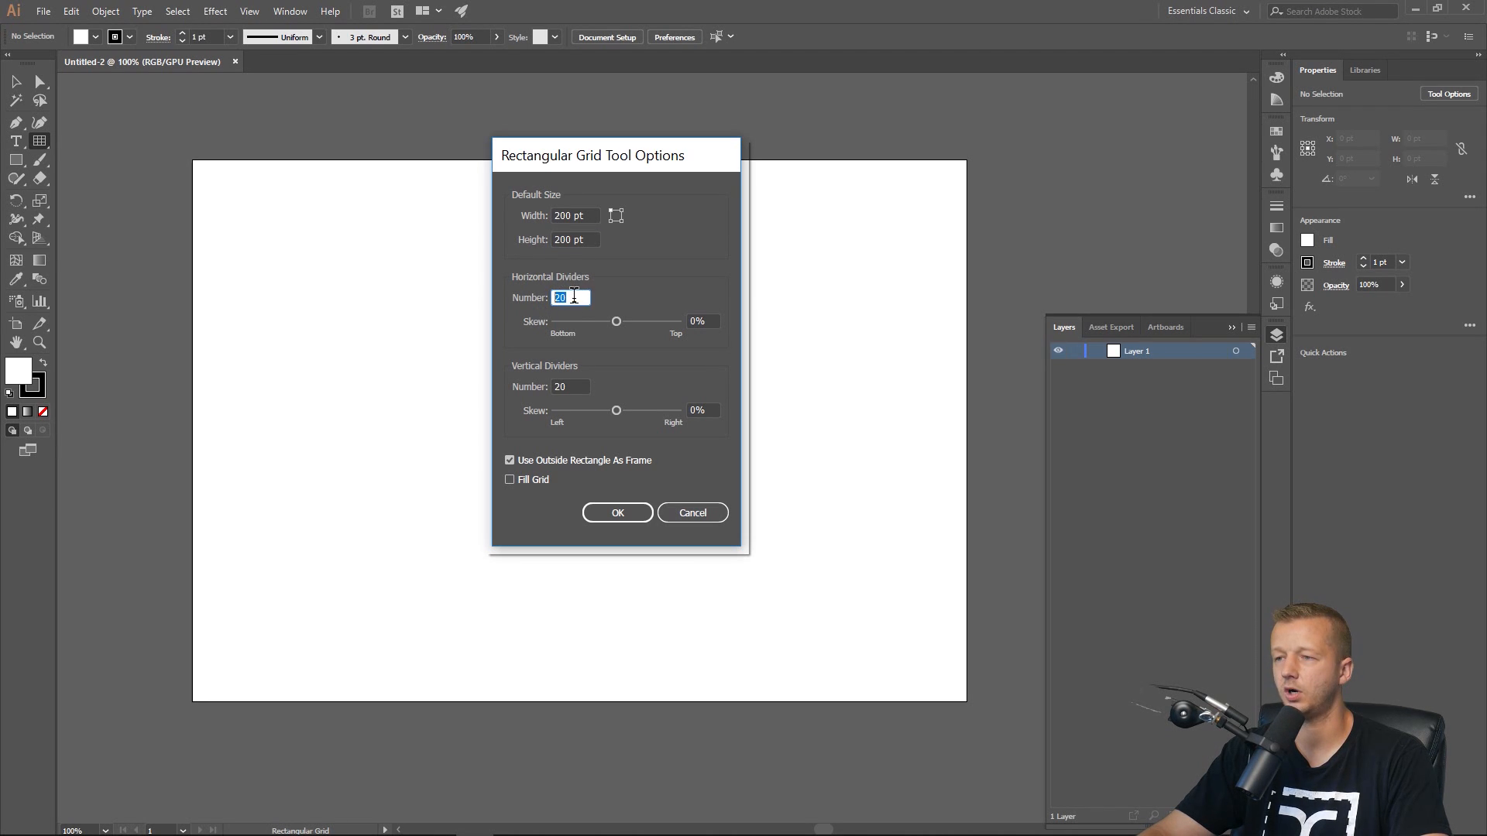
double_click(571, 387)
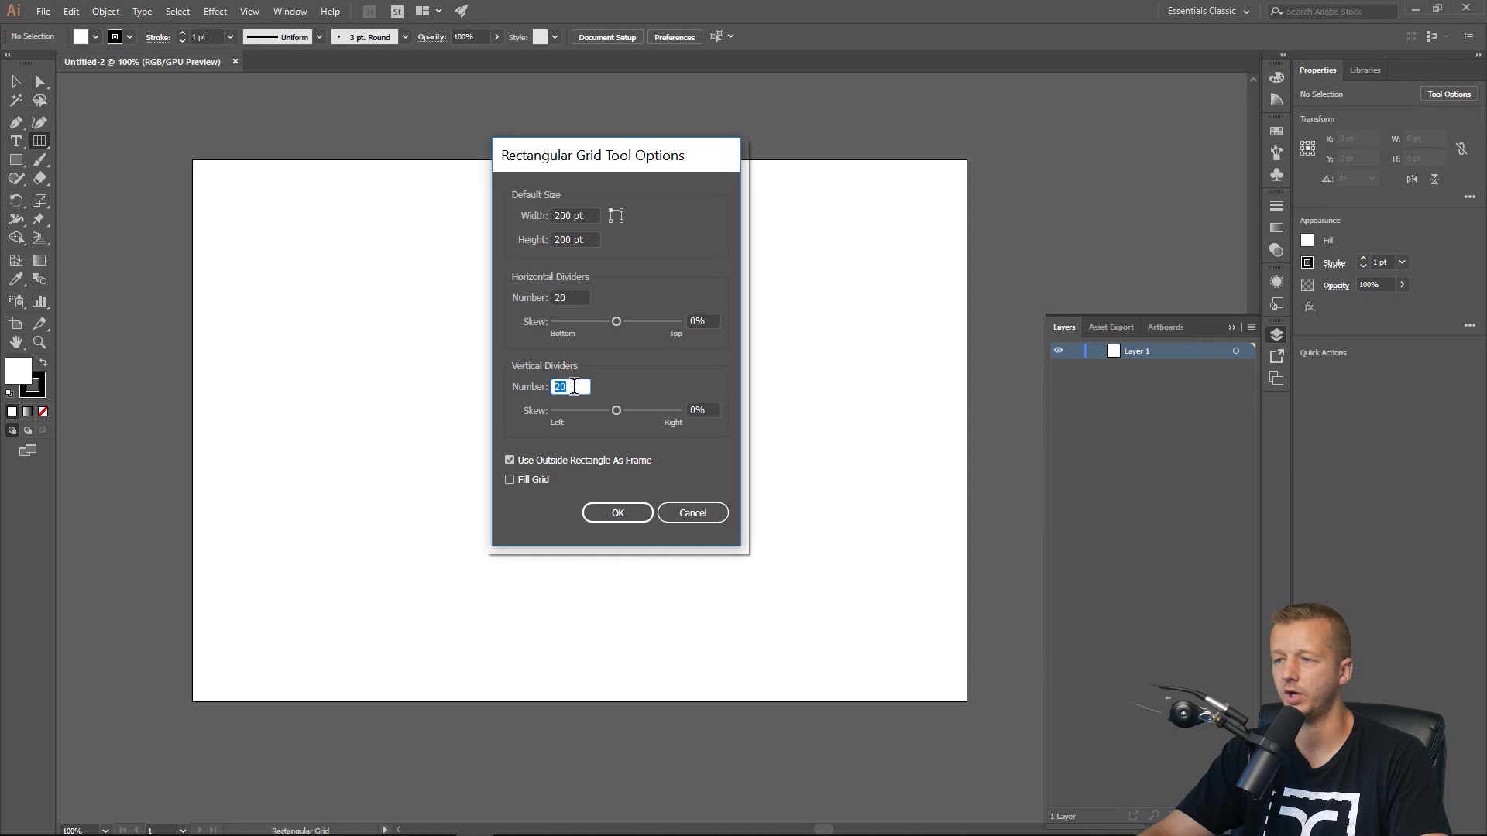
left_click(619, 511)
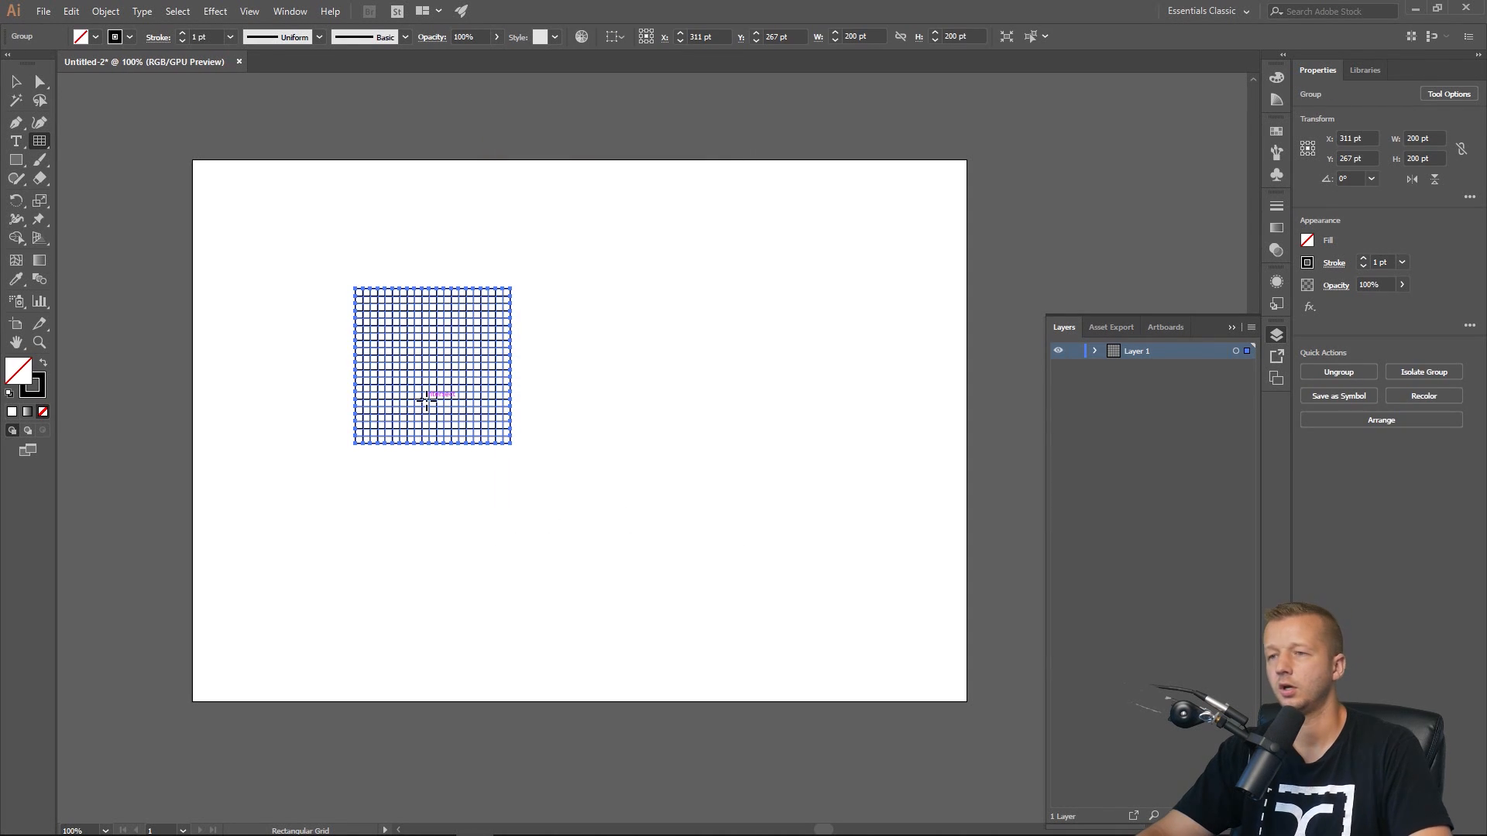
Scale the grid non-uniformly to 100% horizontal and 86.602% vertical.
scroll(393, 384, "up", 2)
left_click_drag(448, 205, 518, 293)
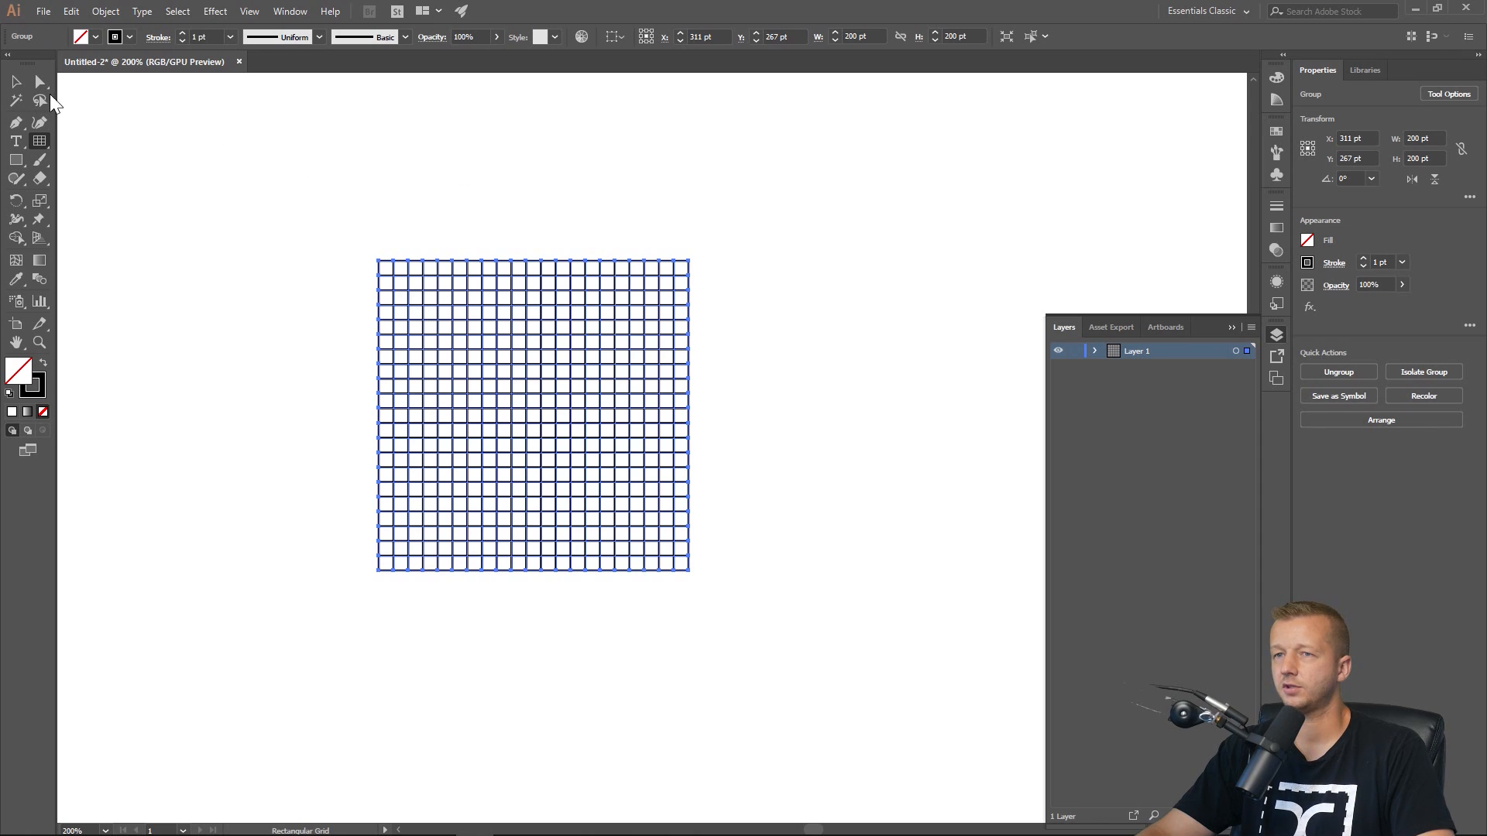
left_click(16, 82)
right_click(608, 383)
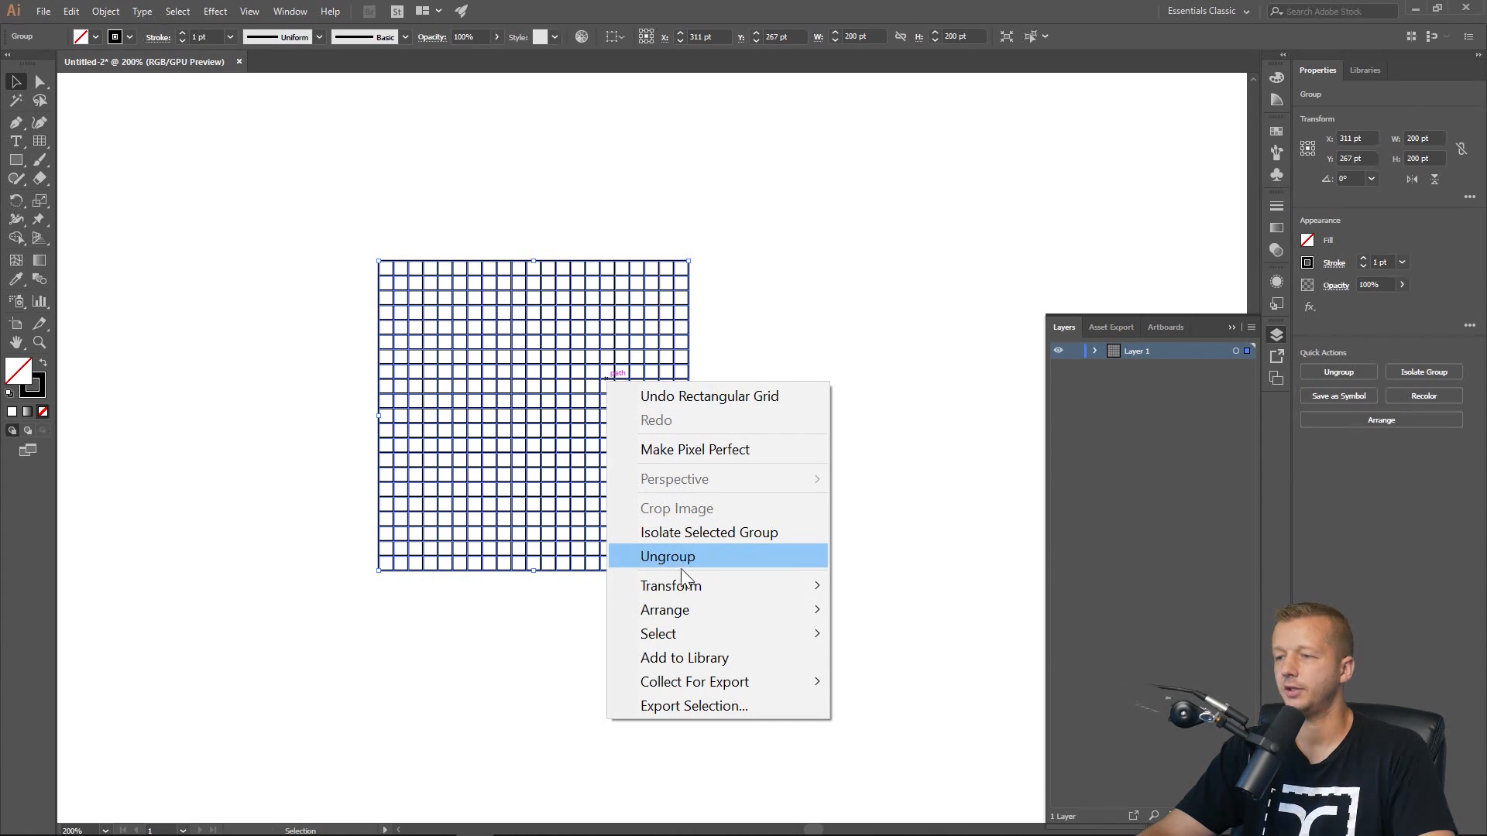
mouse_move(690, 586)
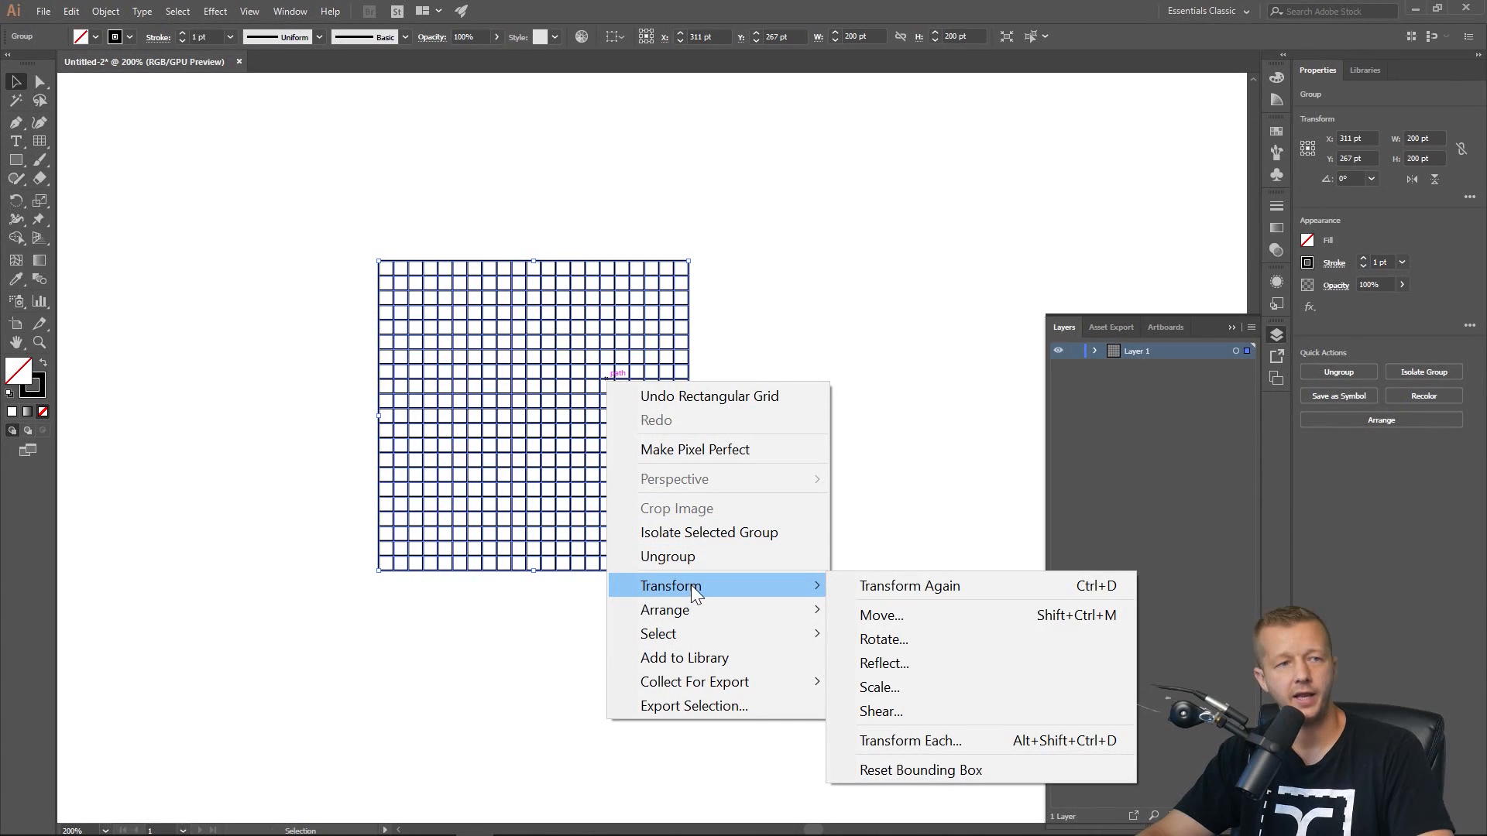
left_click(879, 687)
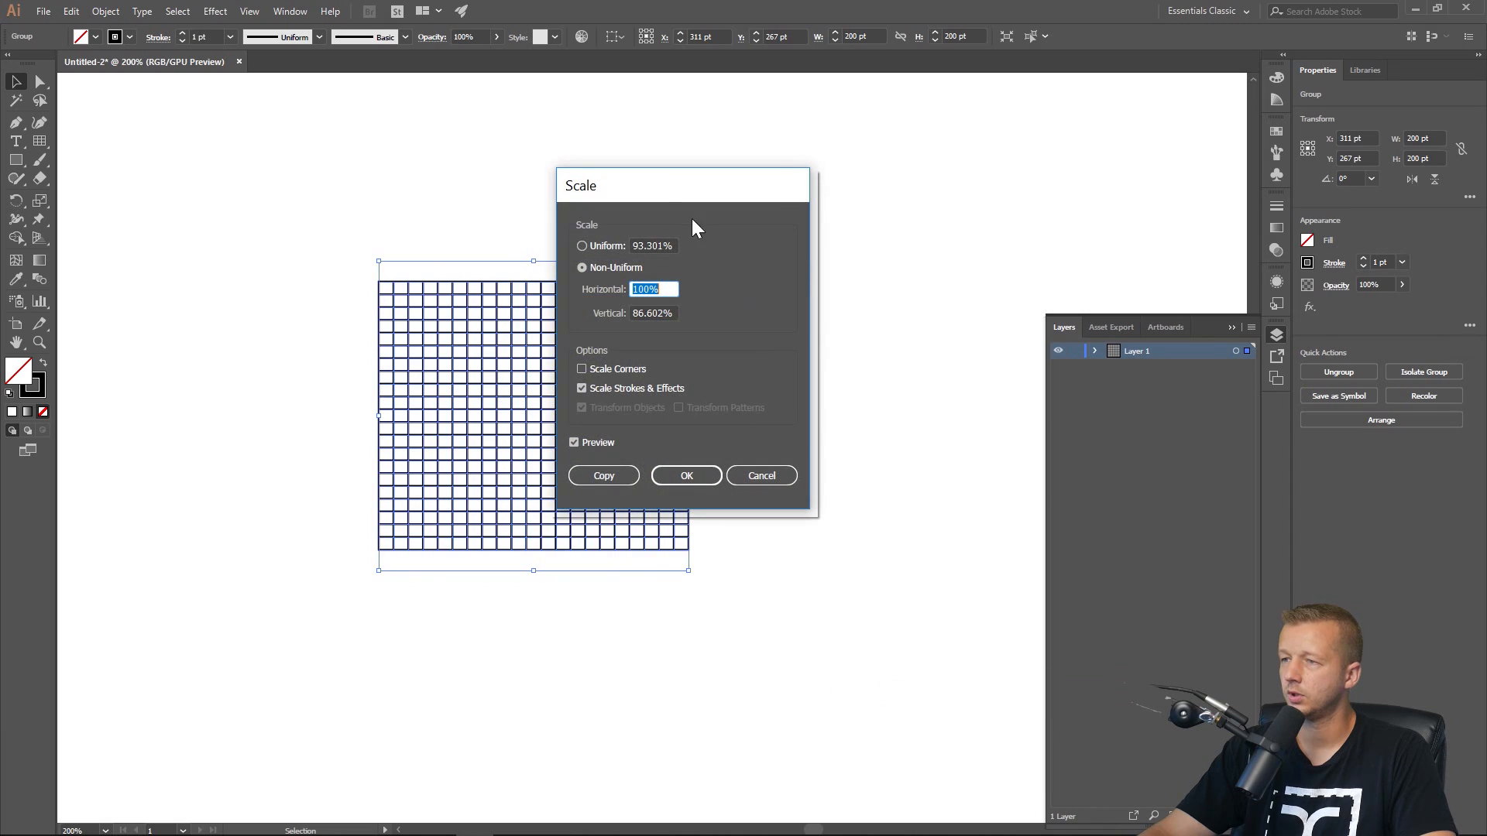
left_click_drag(662, 181, 545, 156)
left_click(489, 245)
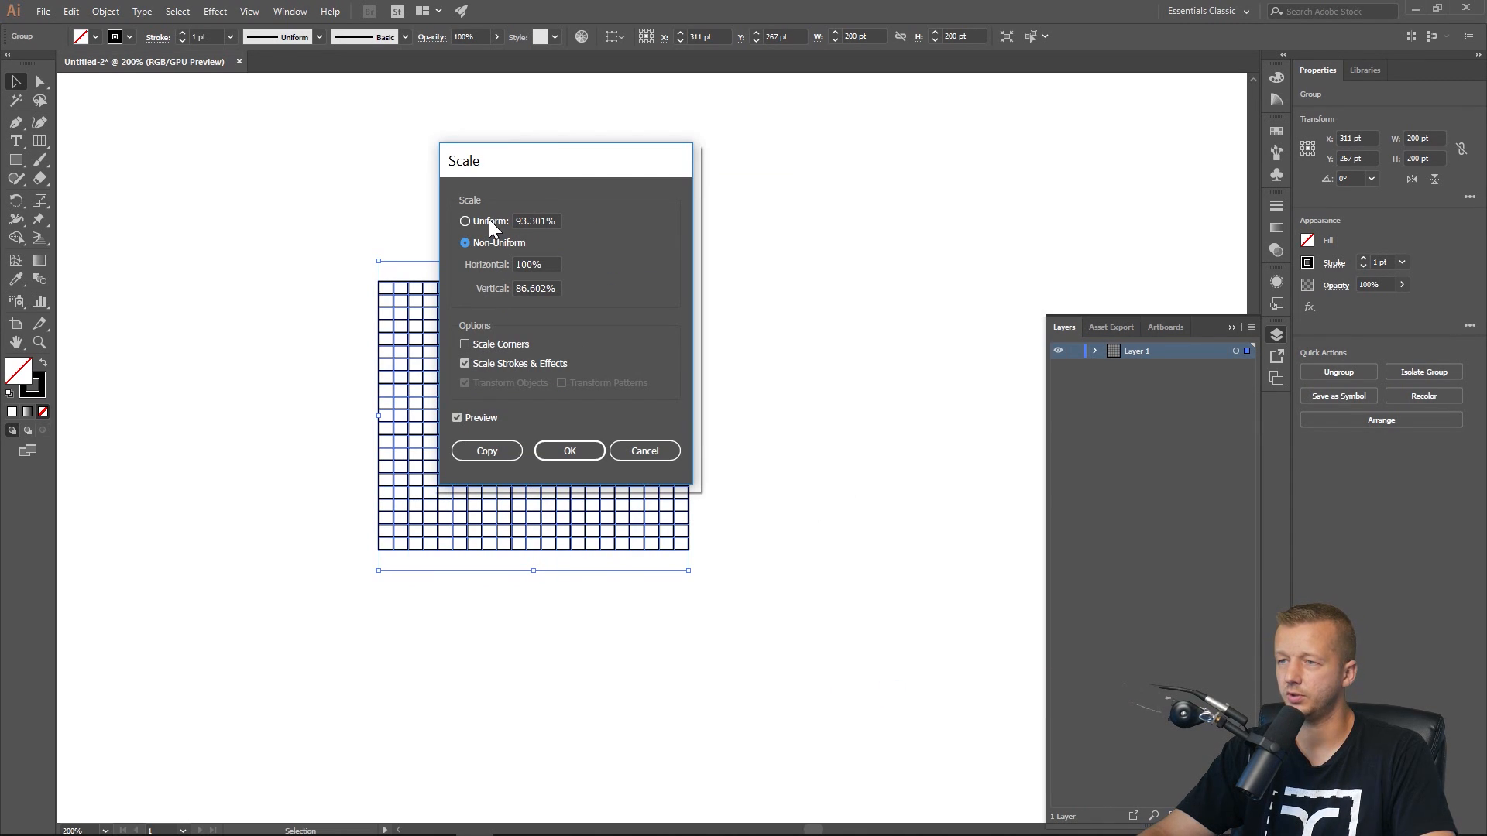
double_click(550, 290)
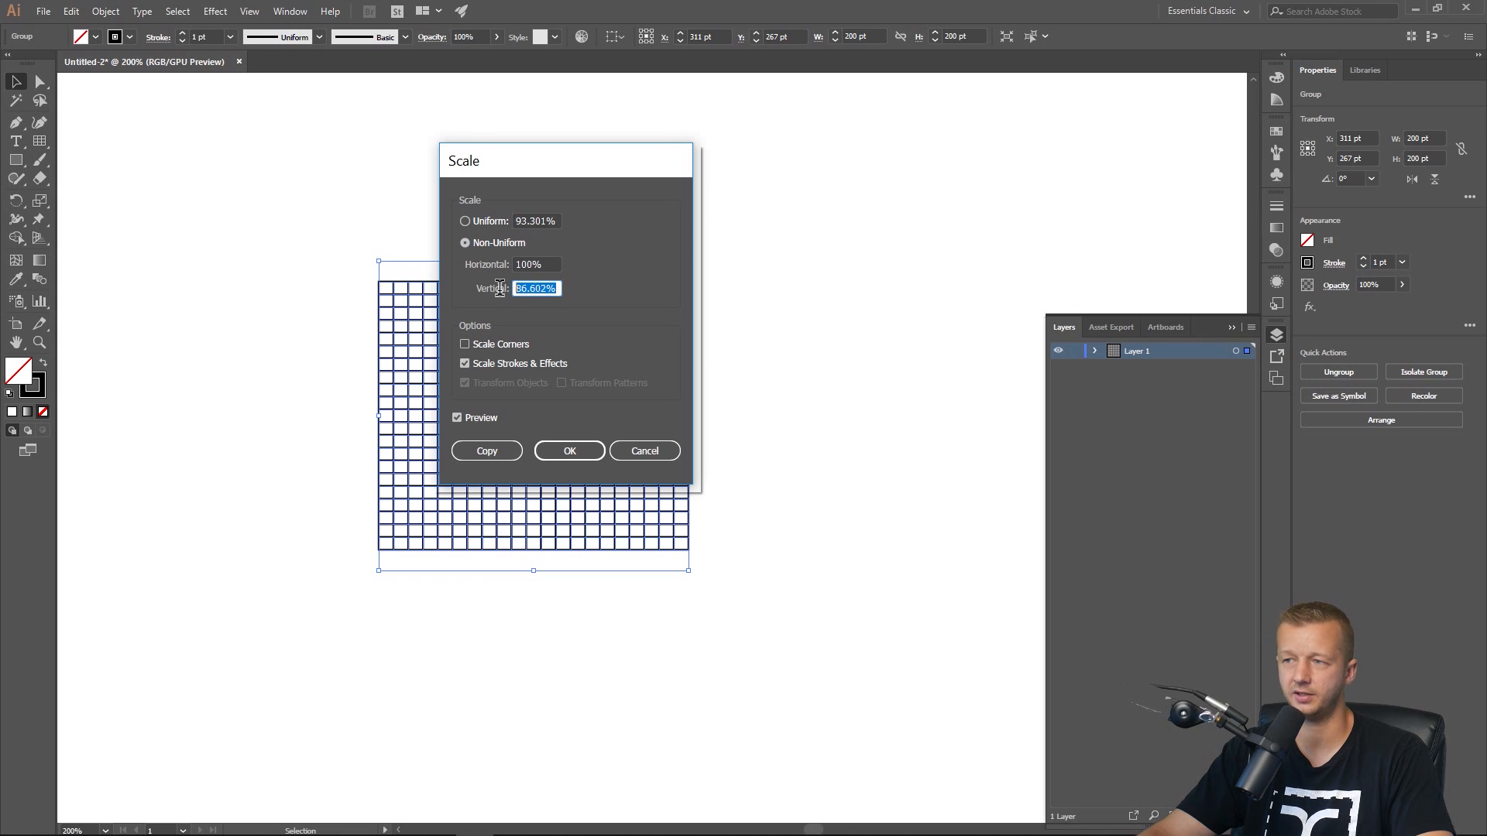
left_click(559, 292)
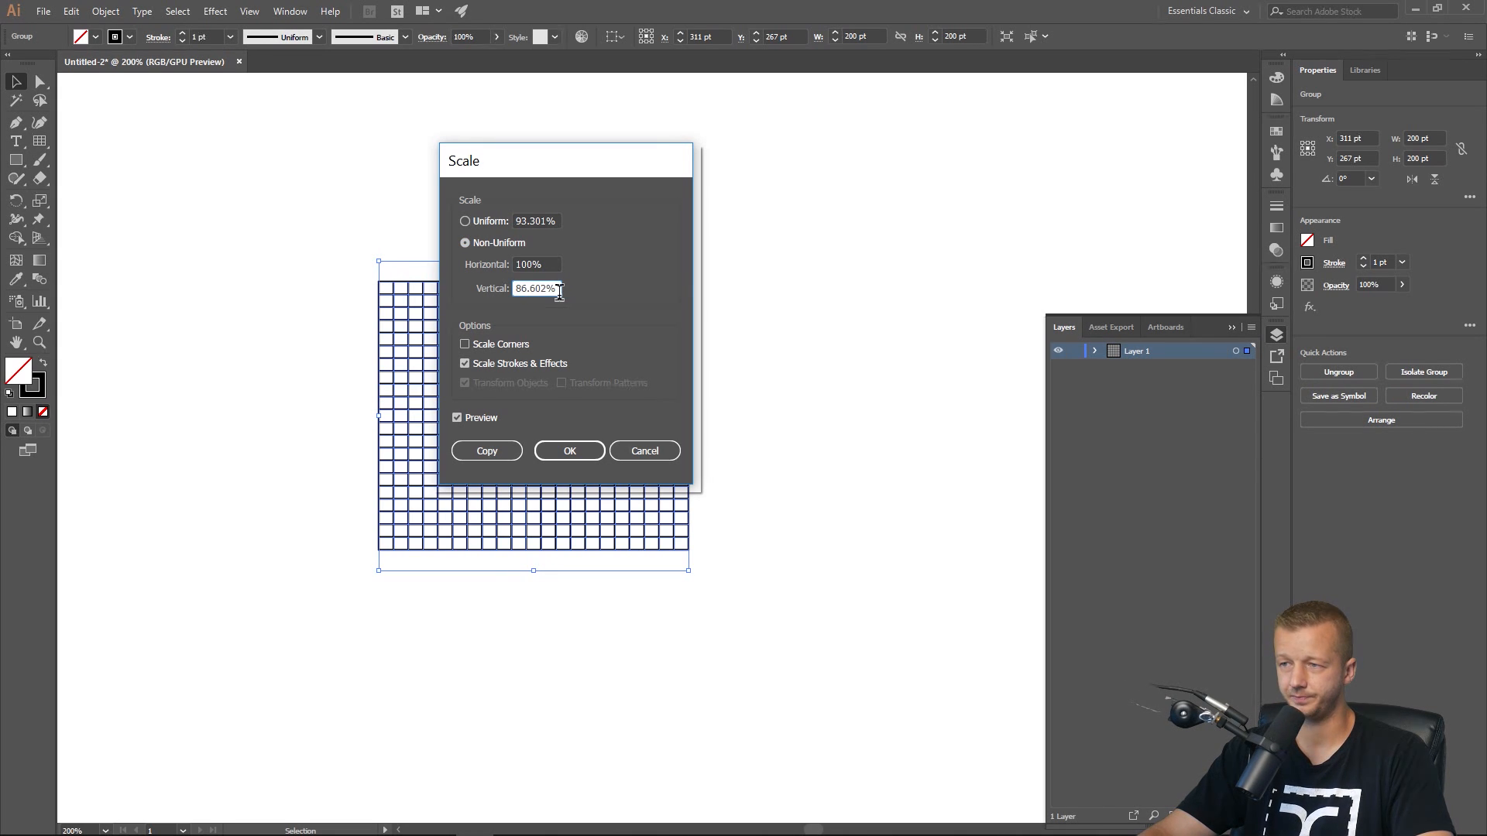
left_click(571, 450)
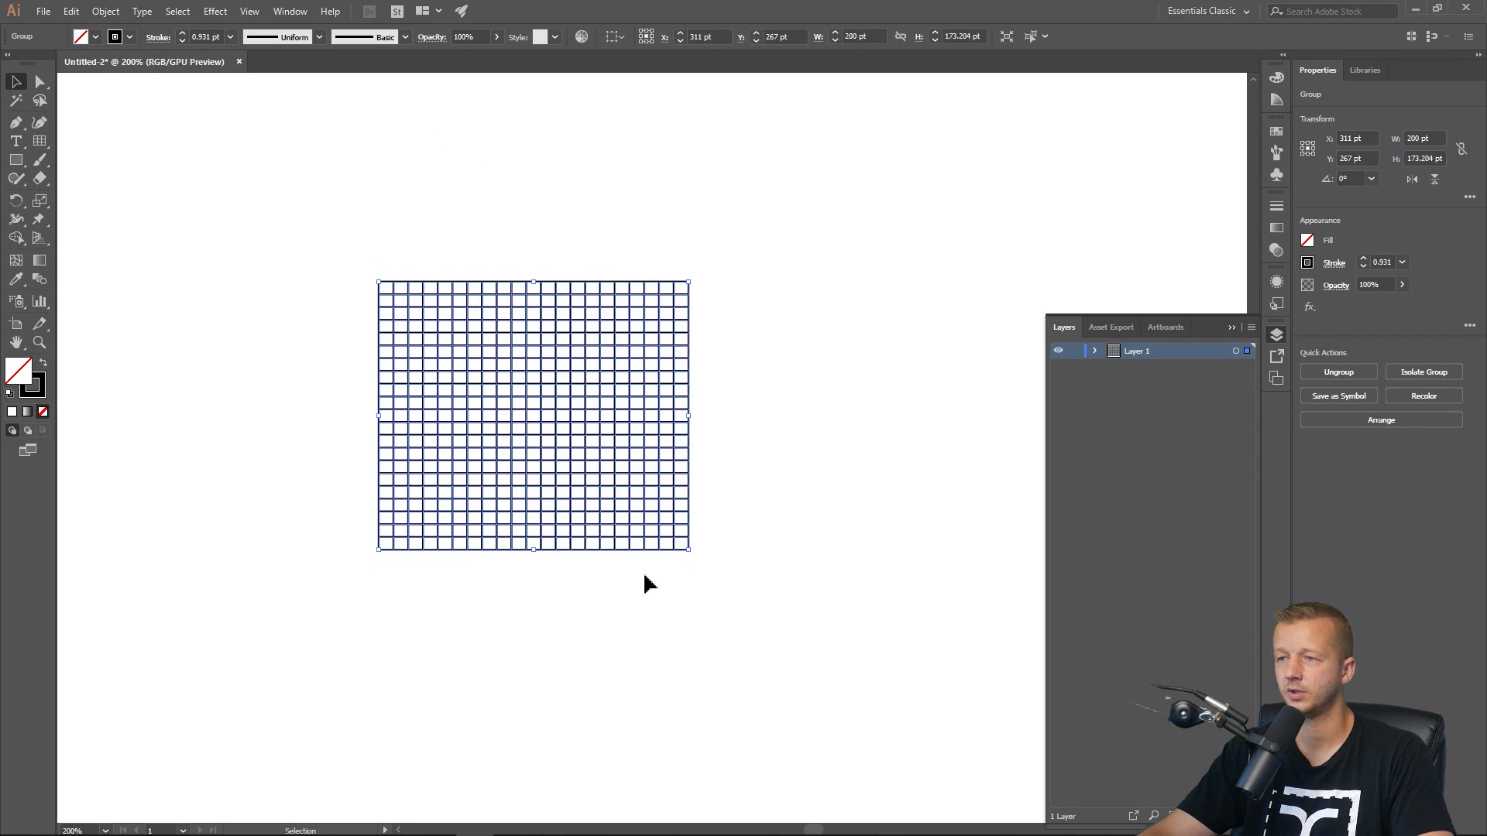
Shear the grid 30° along the horizontal axis.
right_click(557, 320)
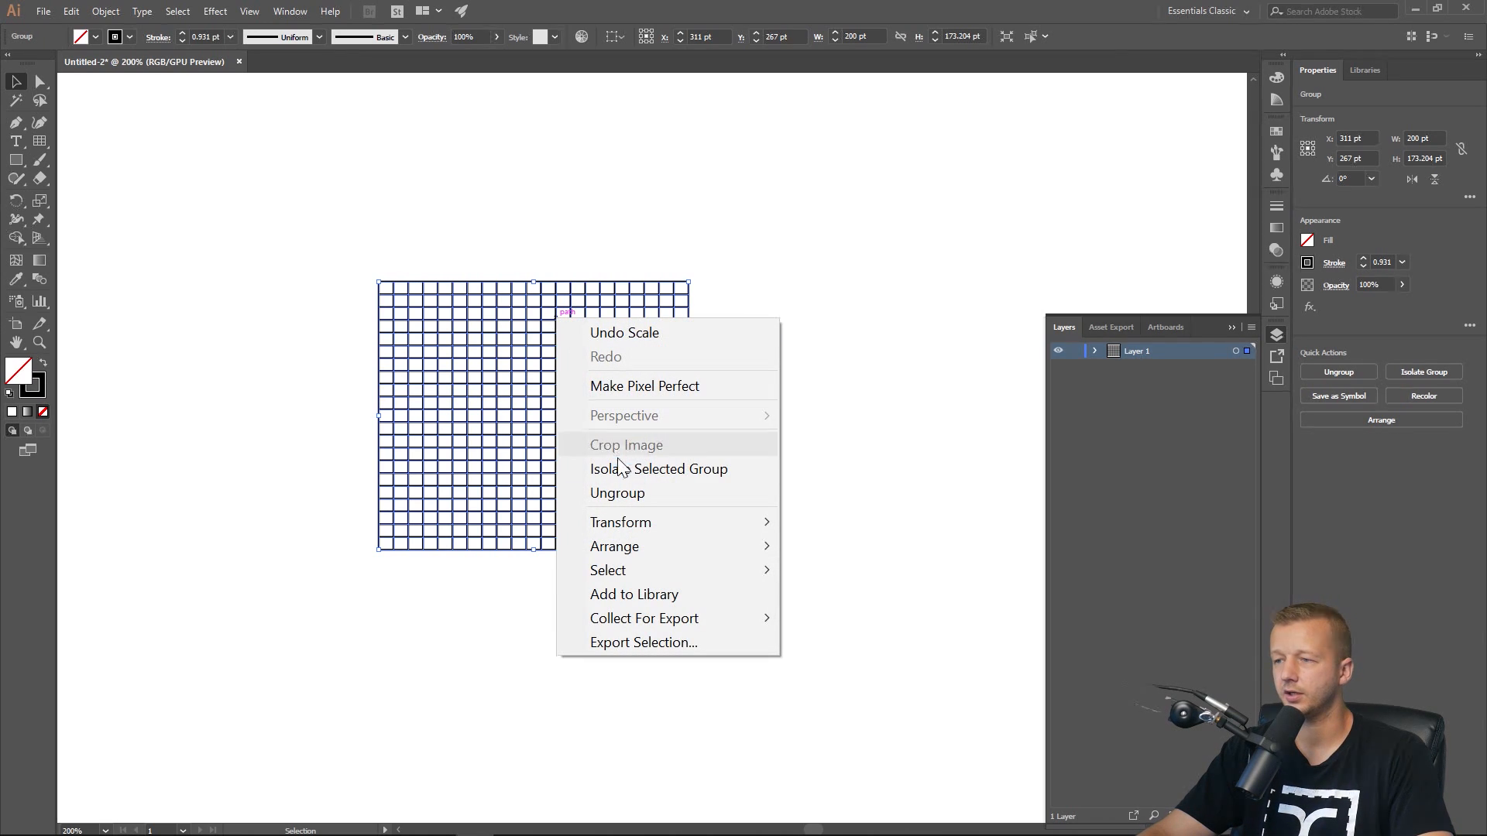
mouse_move(621, 520)
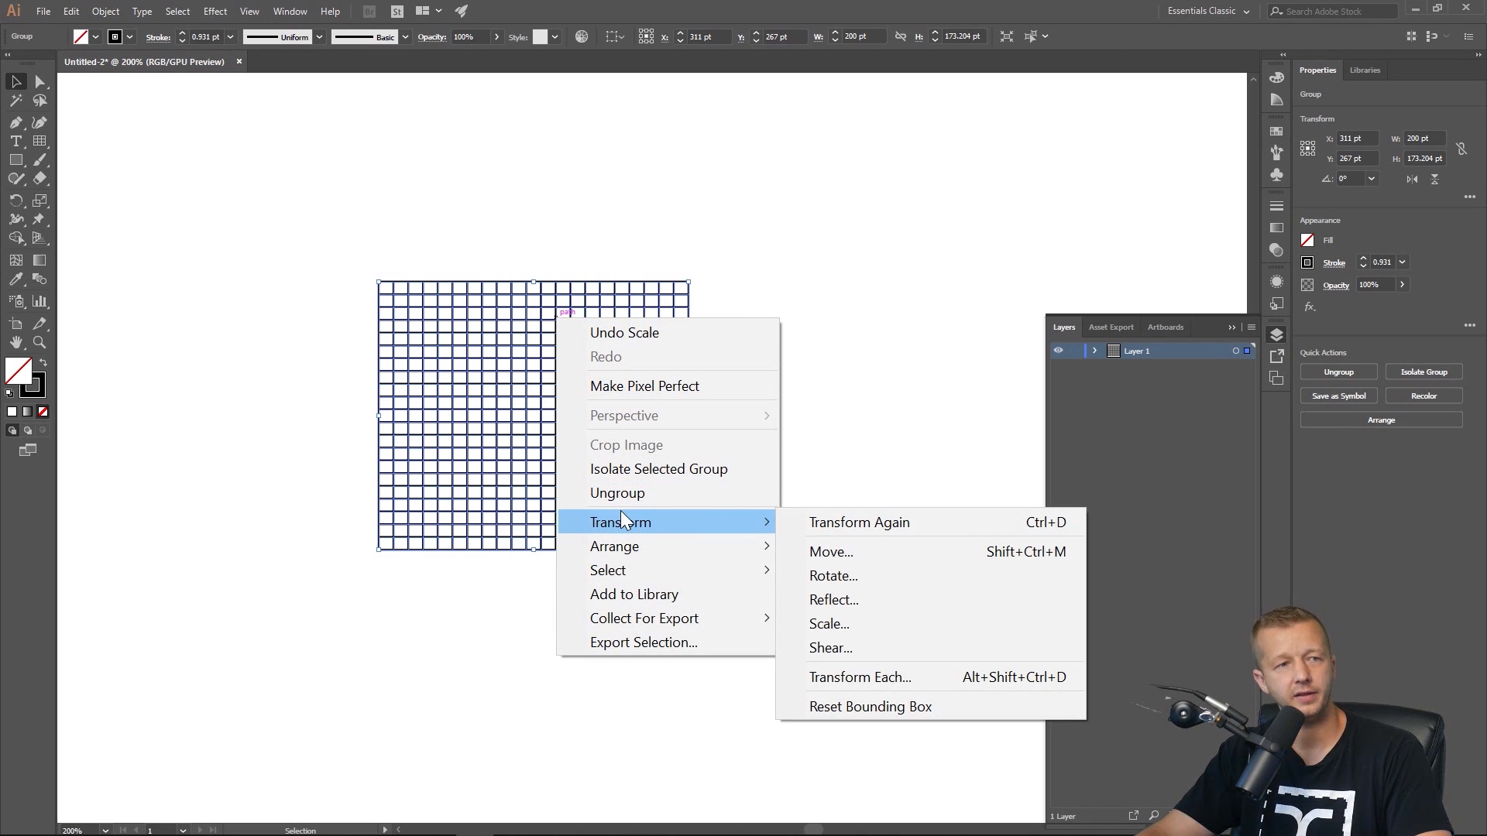
left_click(883, 649)
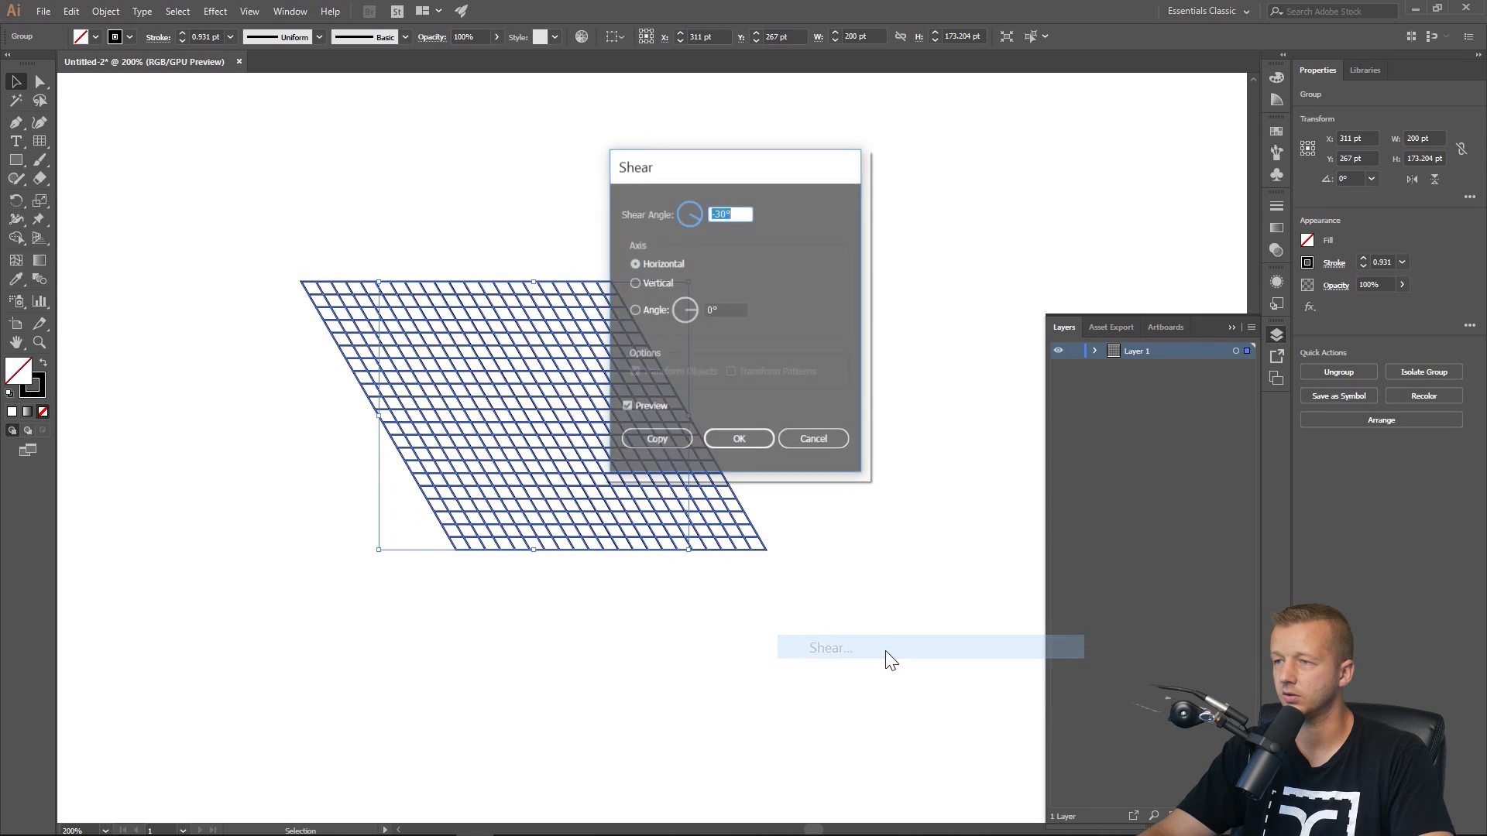
left_click(717, 215)
key("BackSpace")
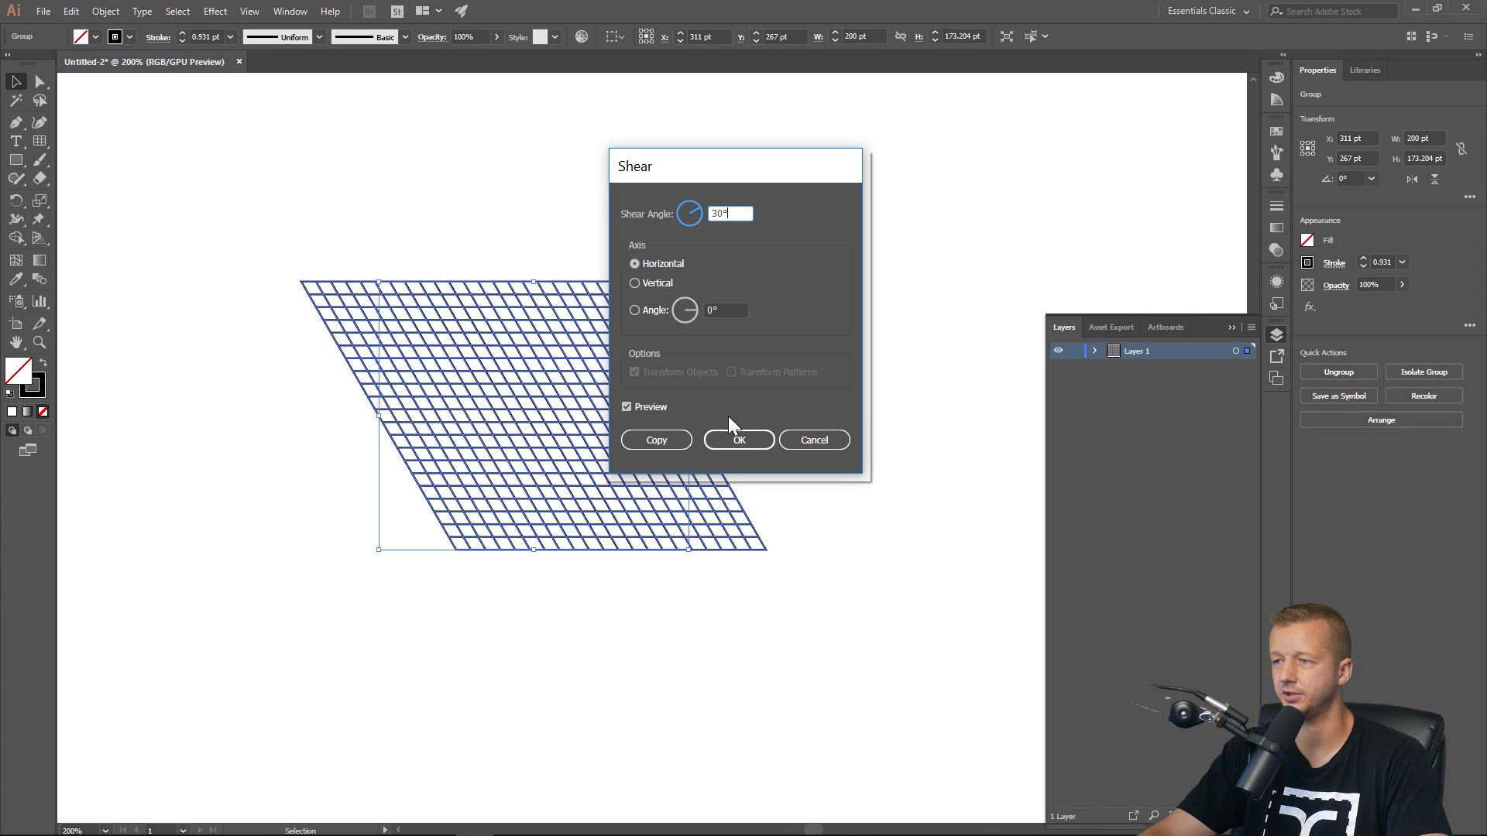
left_click(625, 404)
left_click(625, 404)
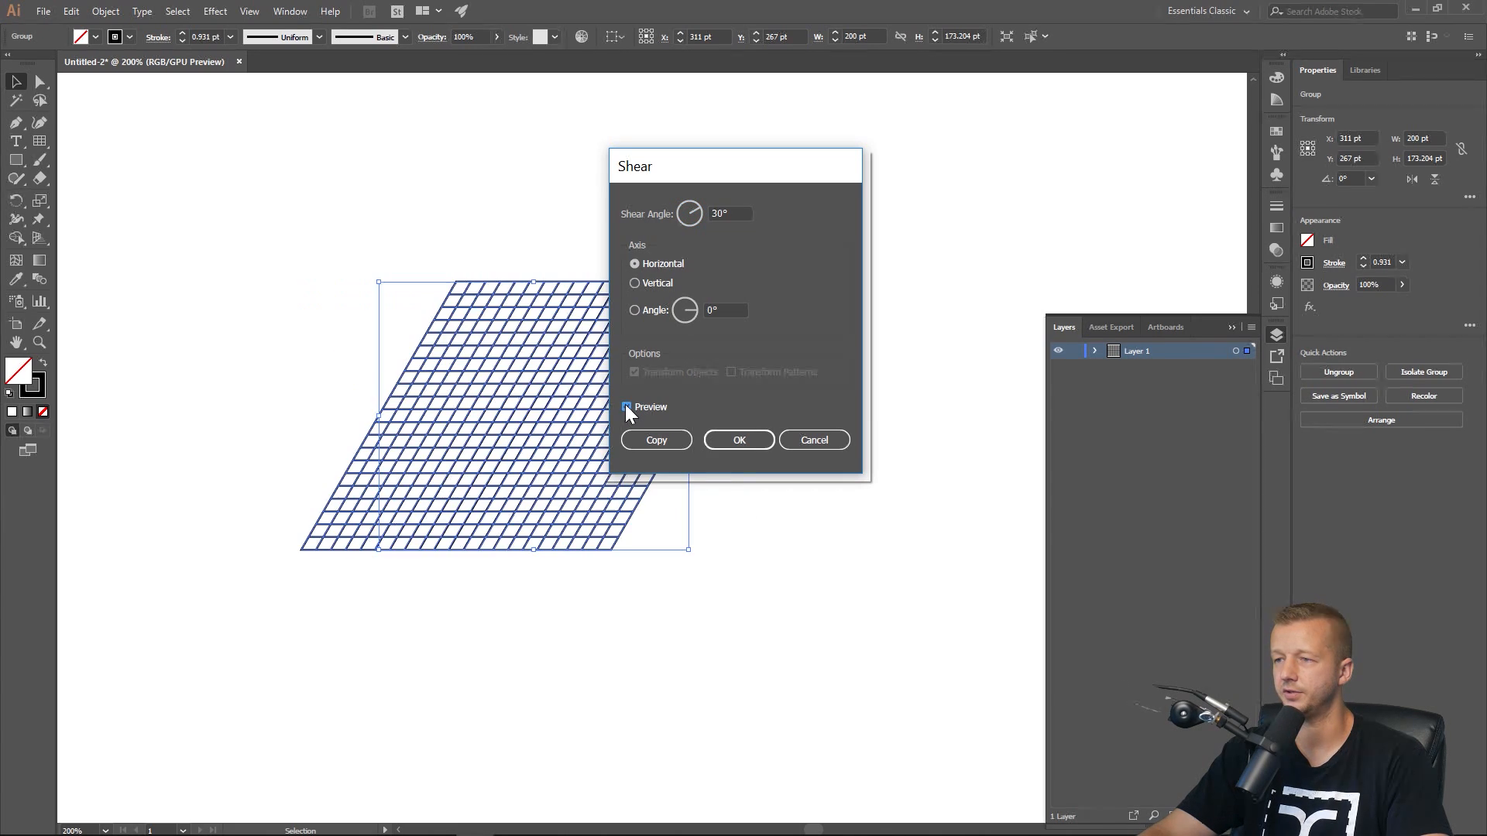
left_click(737, 440)
Rotate the grid by -30°.
right_click(534, 356)
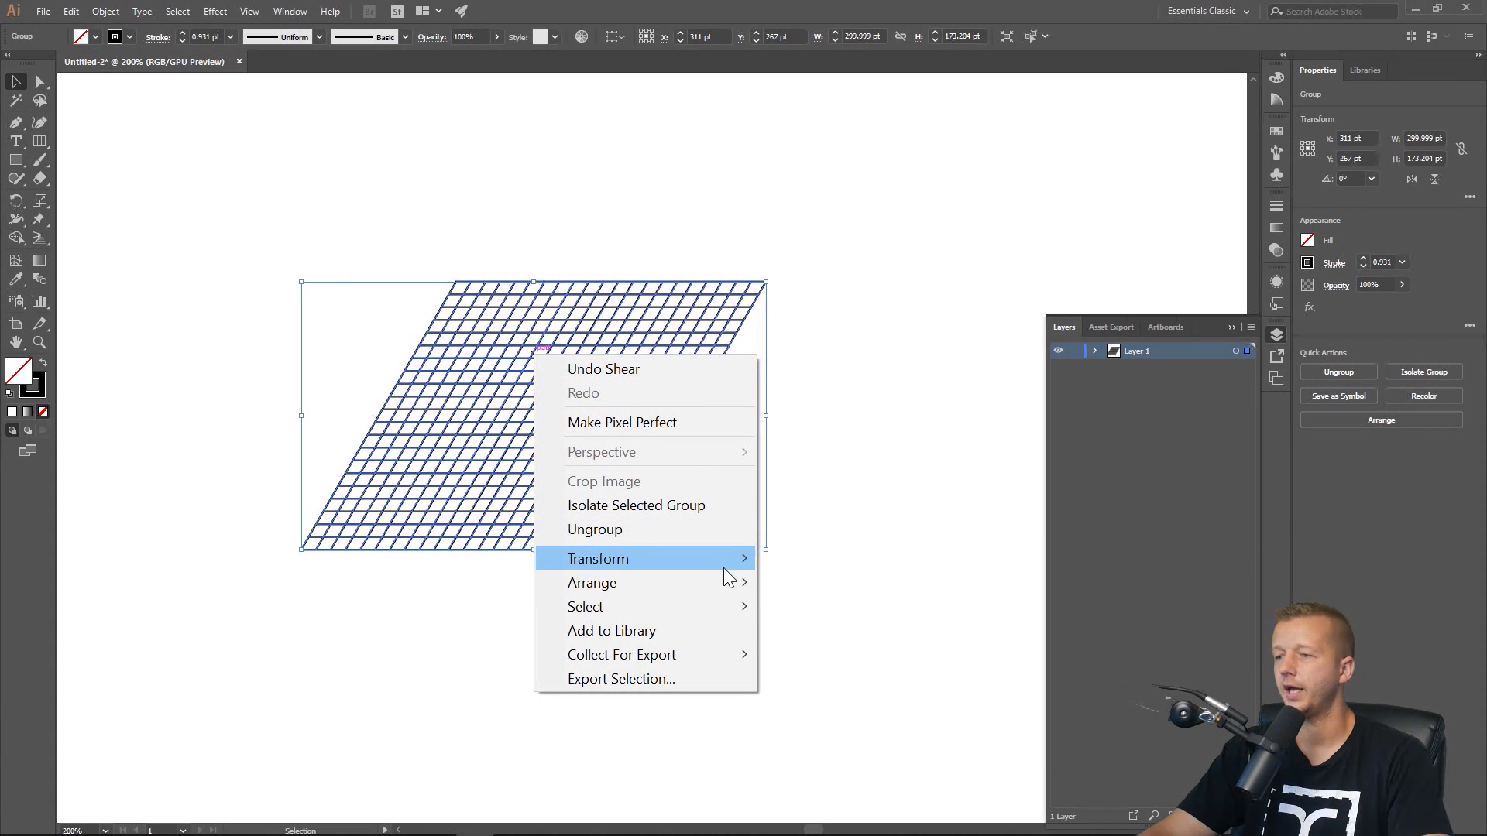
mouse_move(756, 558)
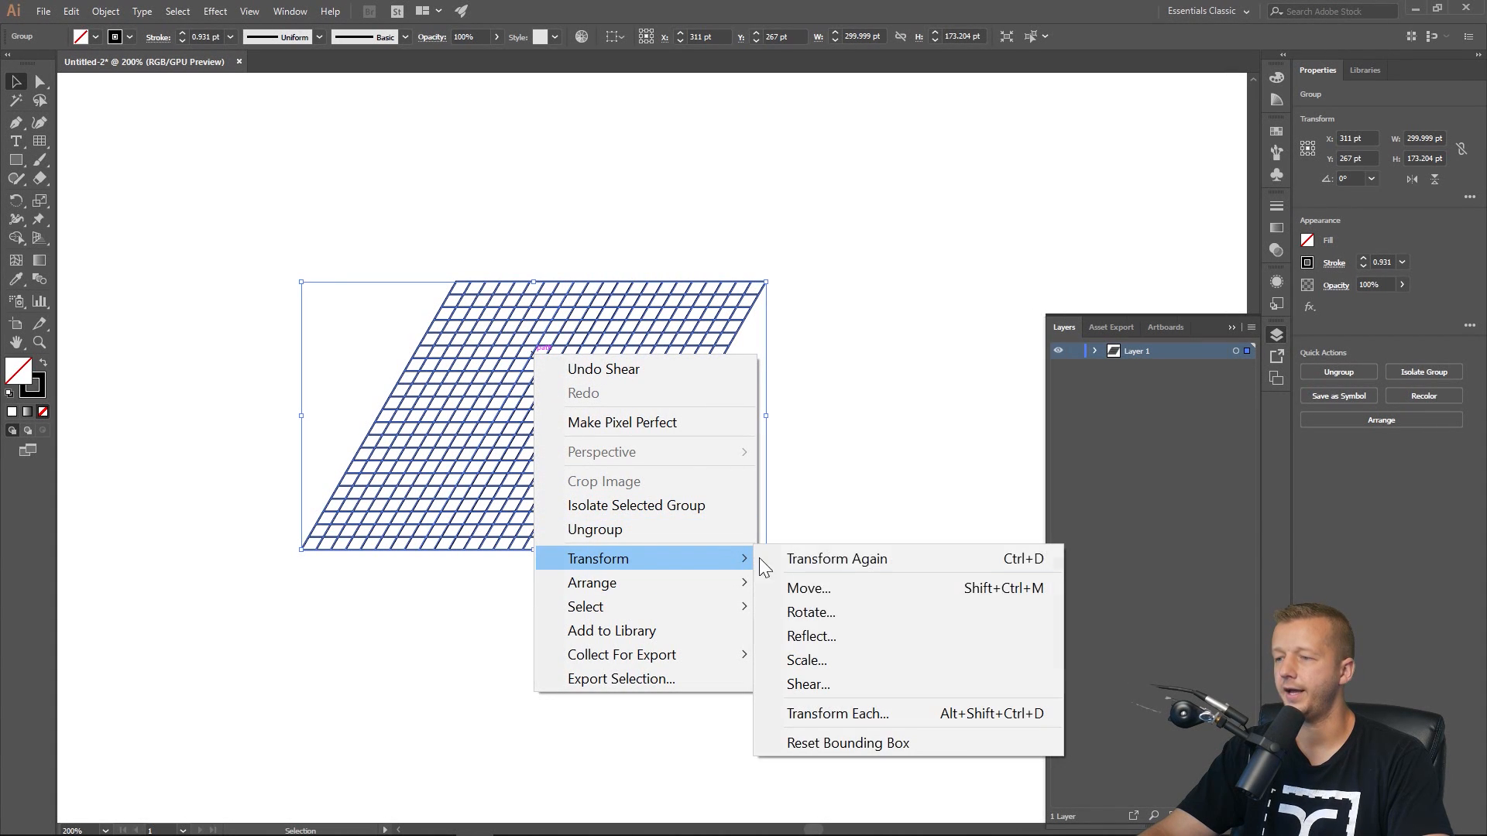
left_click(824, 615)
left_click(608, 228)
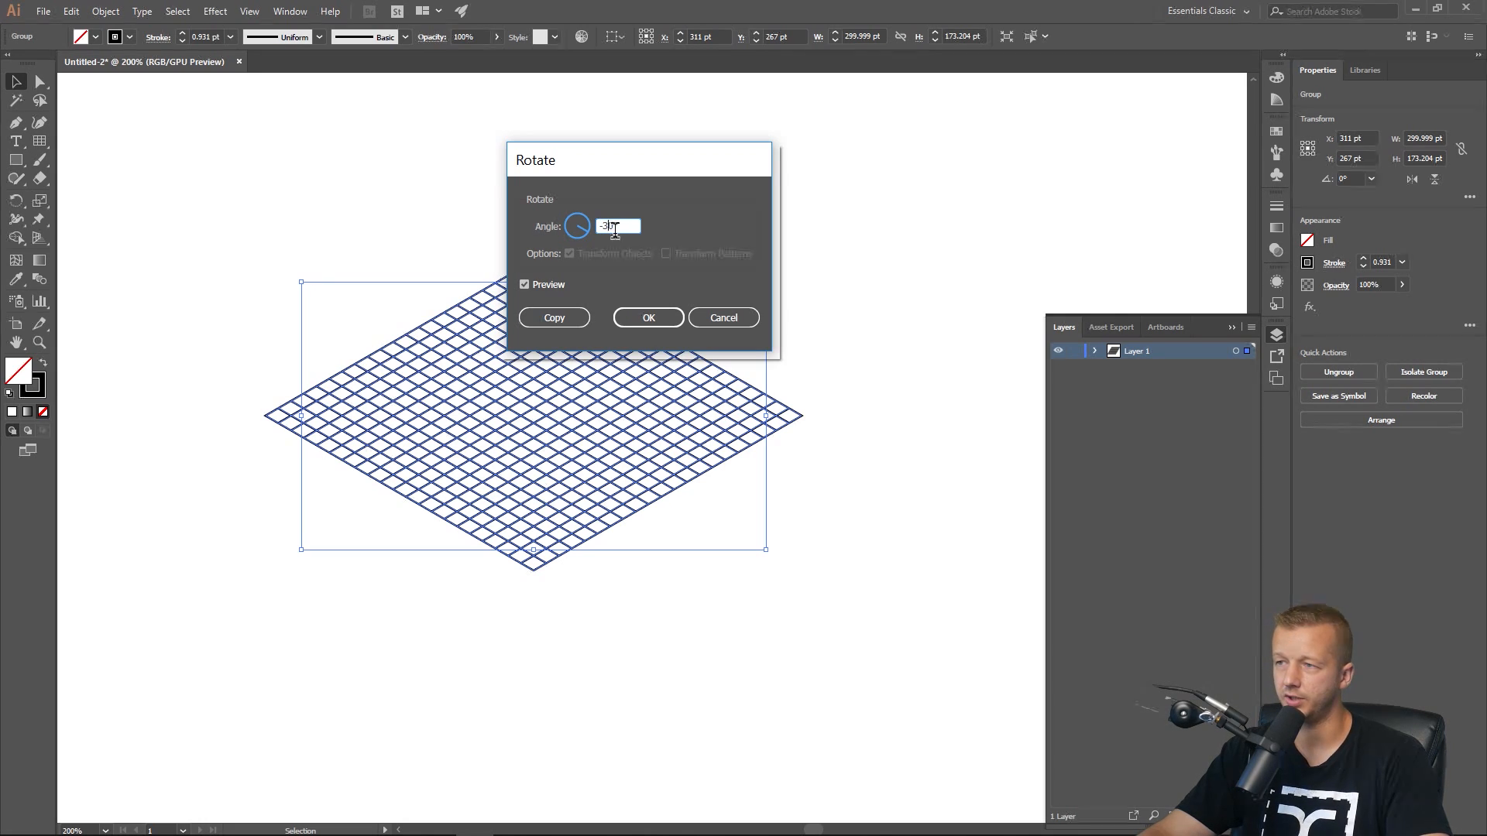
left_click_drag(593, 165, 845, 159)
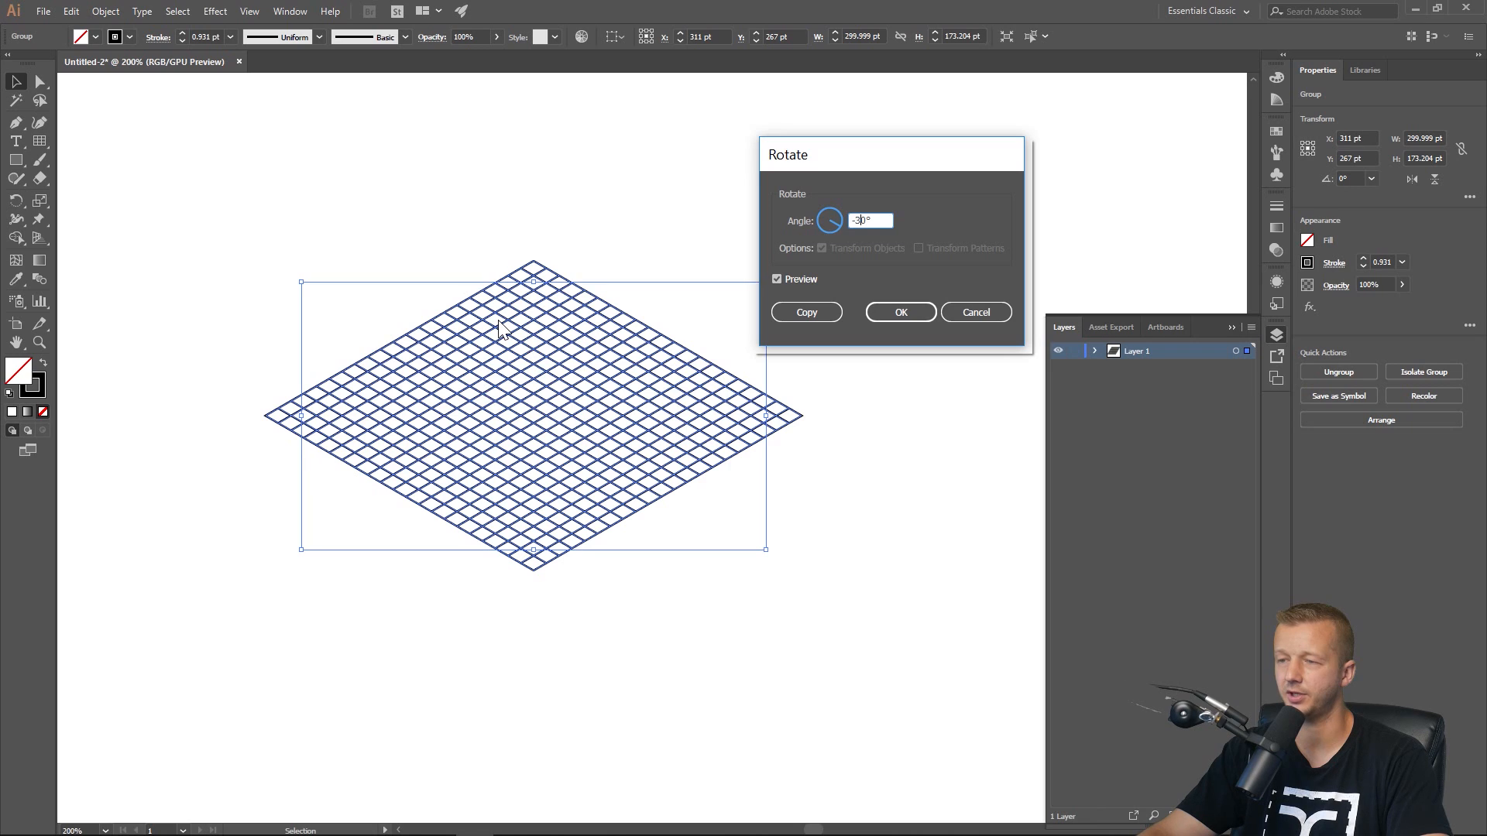
left_click(894, 314)
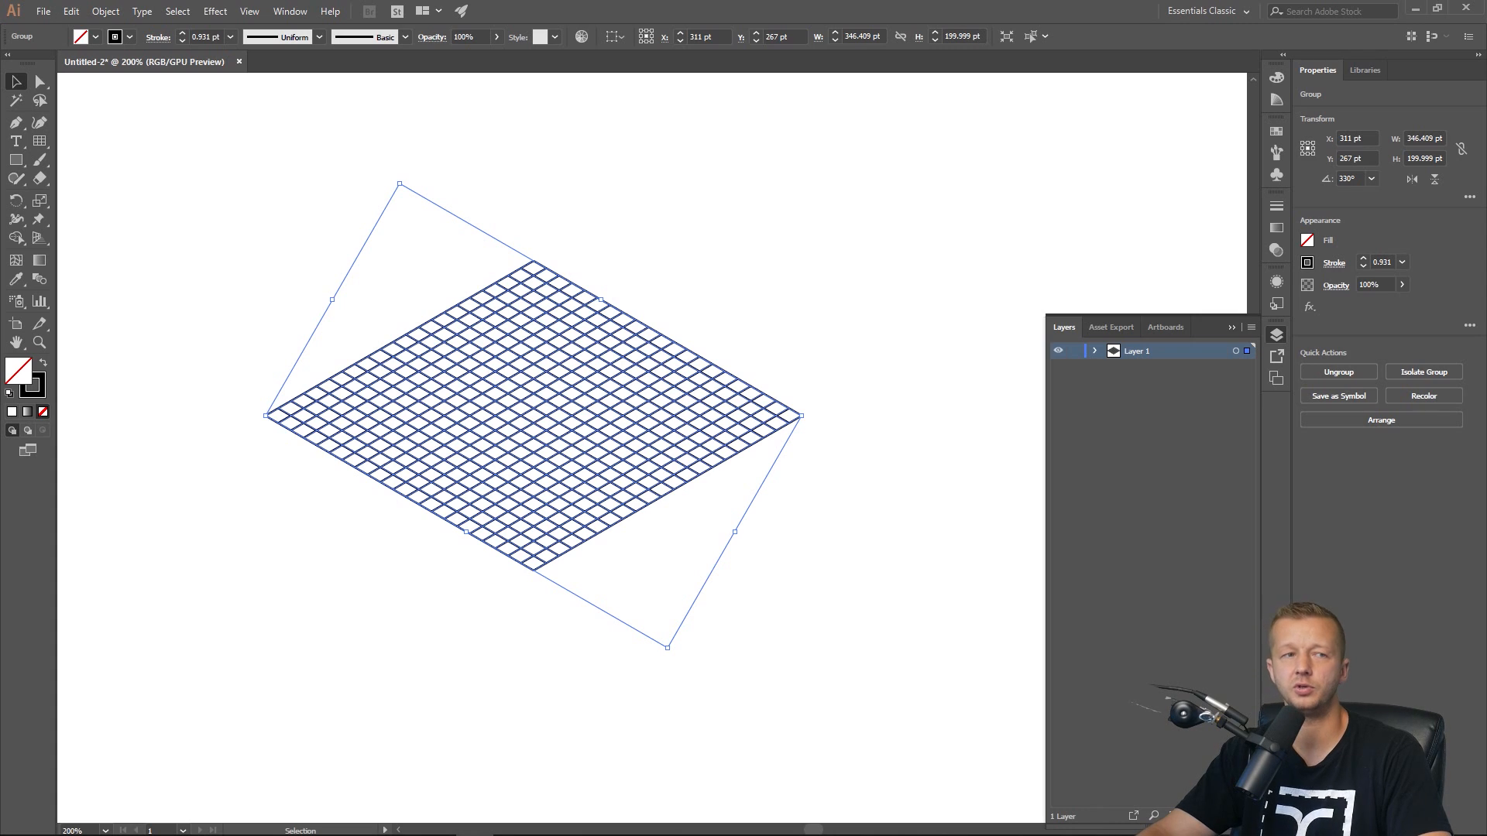
Convert the grid into guides.
left_click(249, 11)
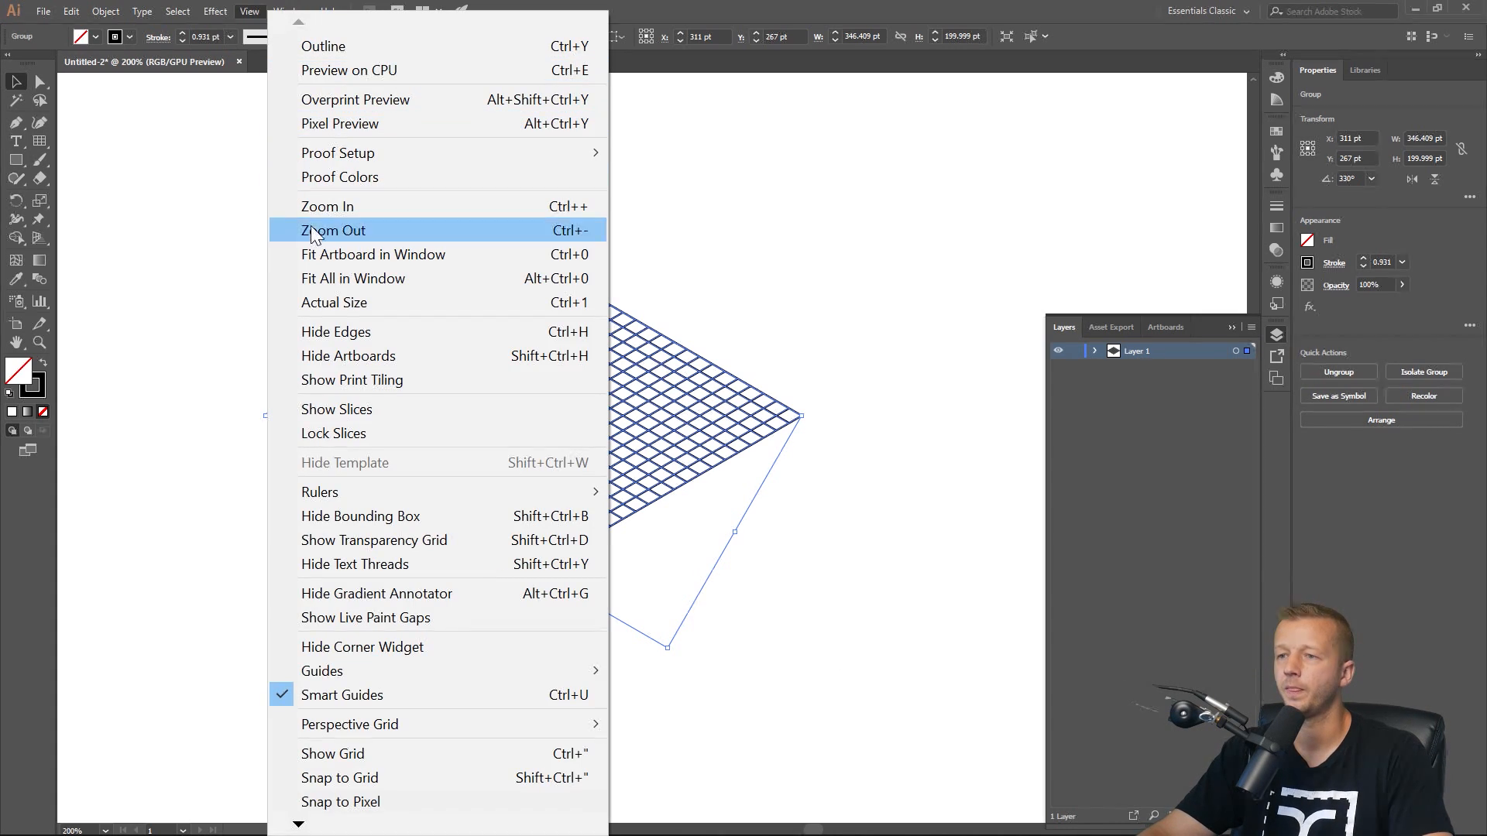
mouse_move(373, 671)
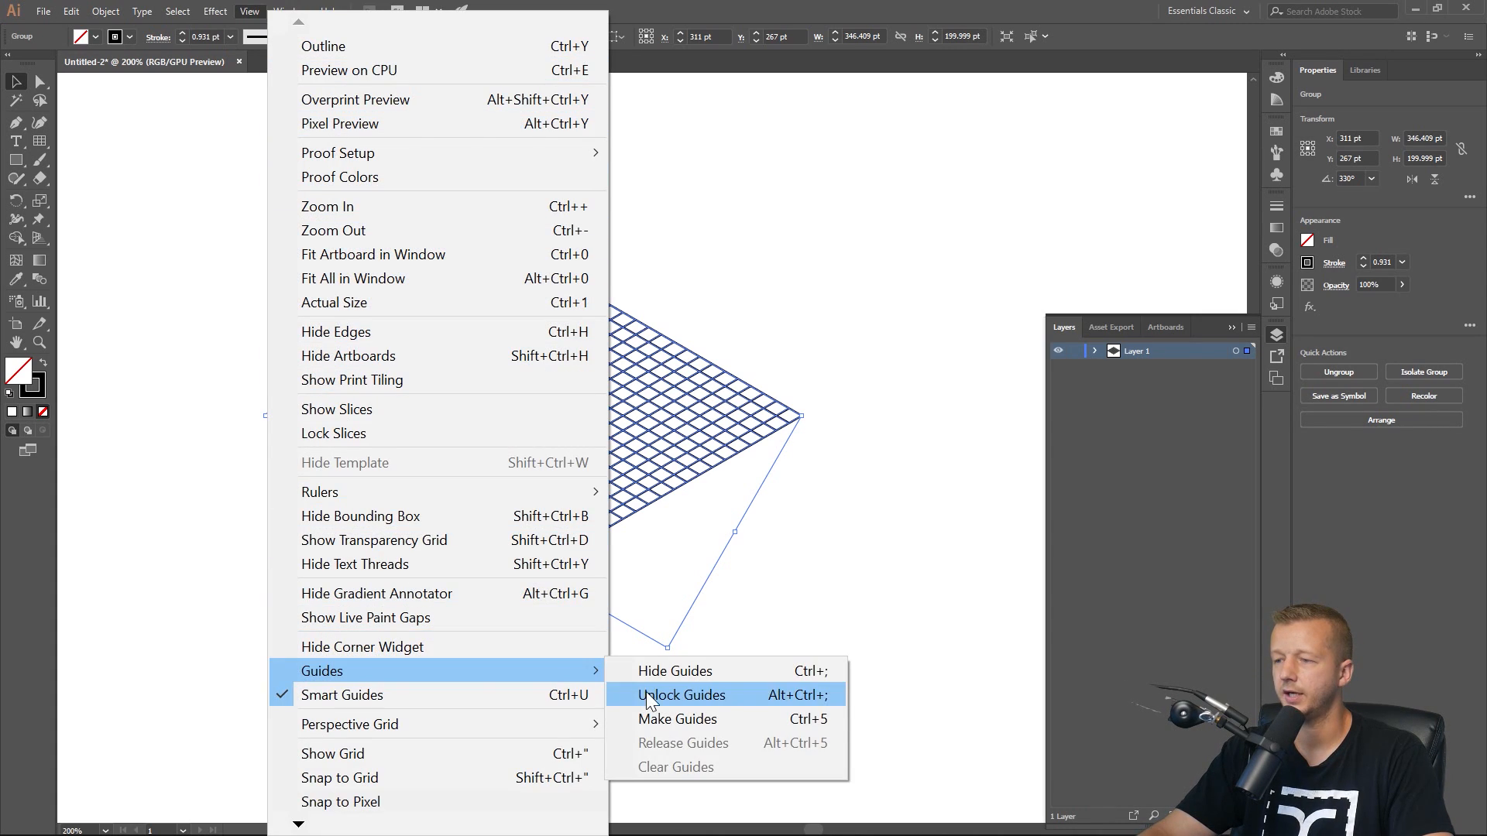
left_click(650, 719)
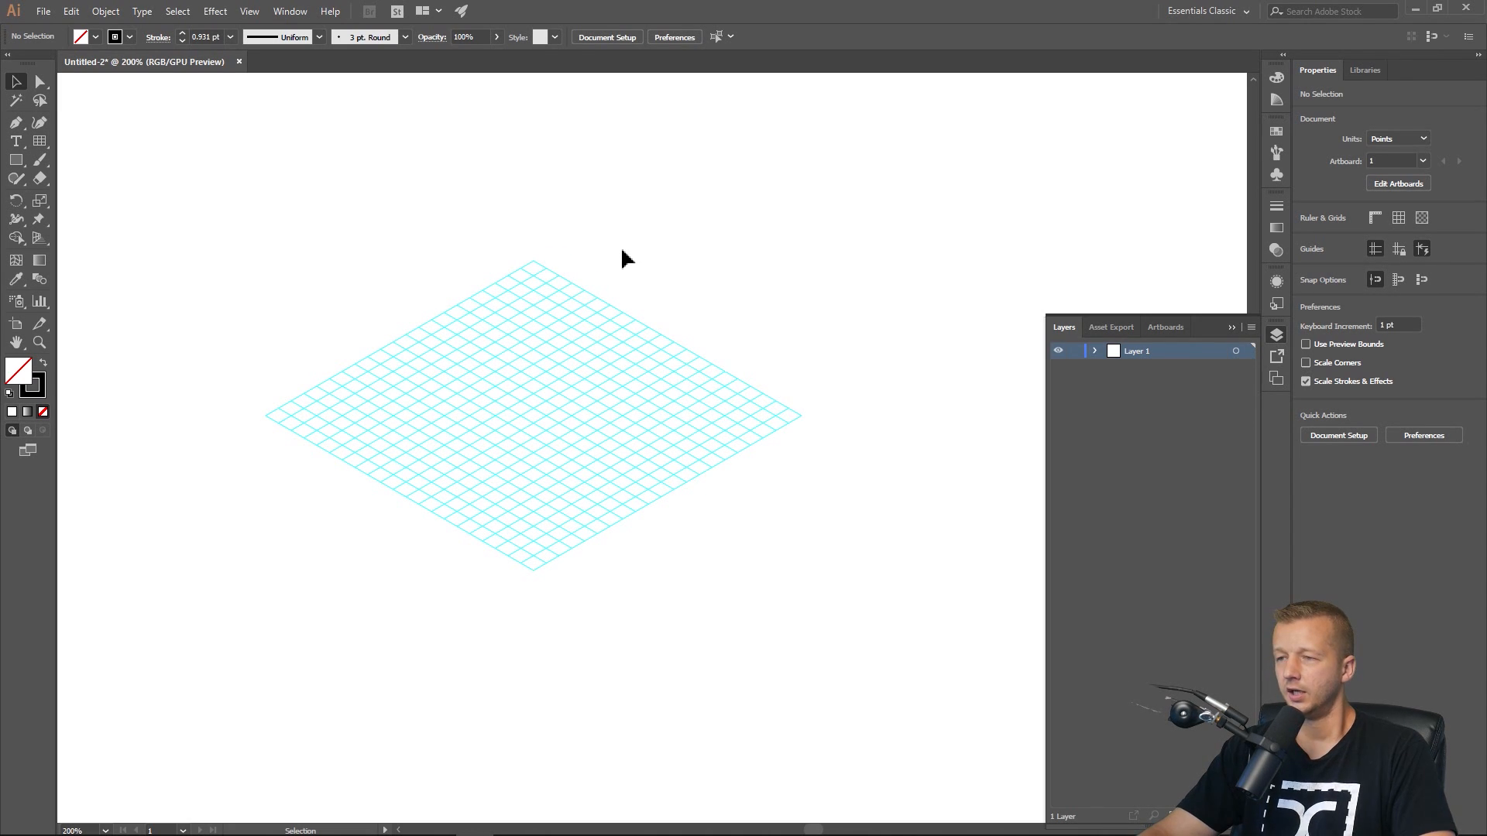
Release the guides back into the grid and enlarge it to about 582 by 336 pt.
key("ctrl+alt+5")
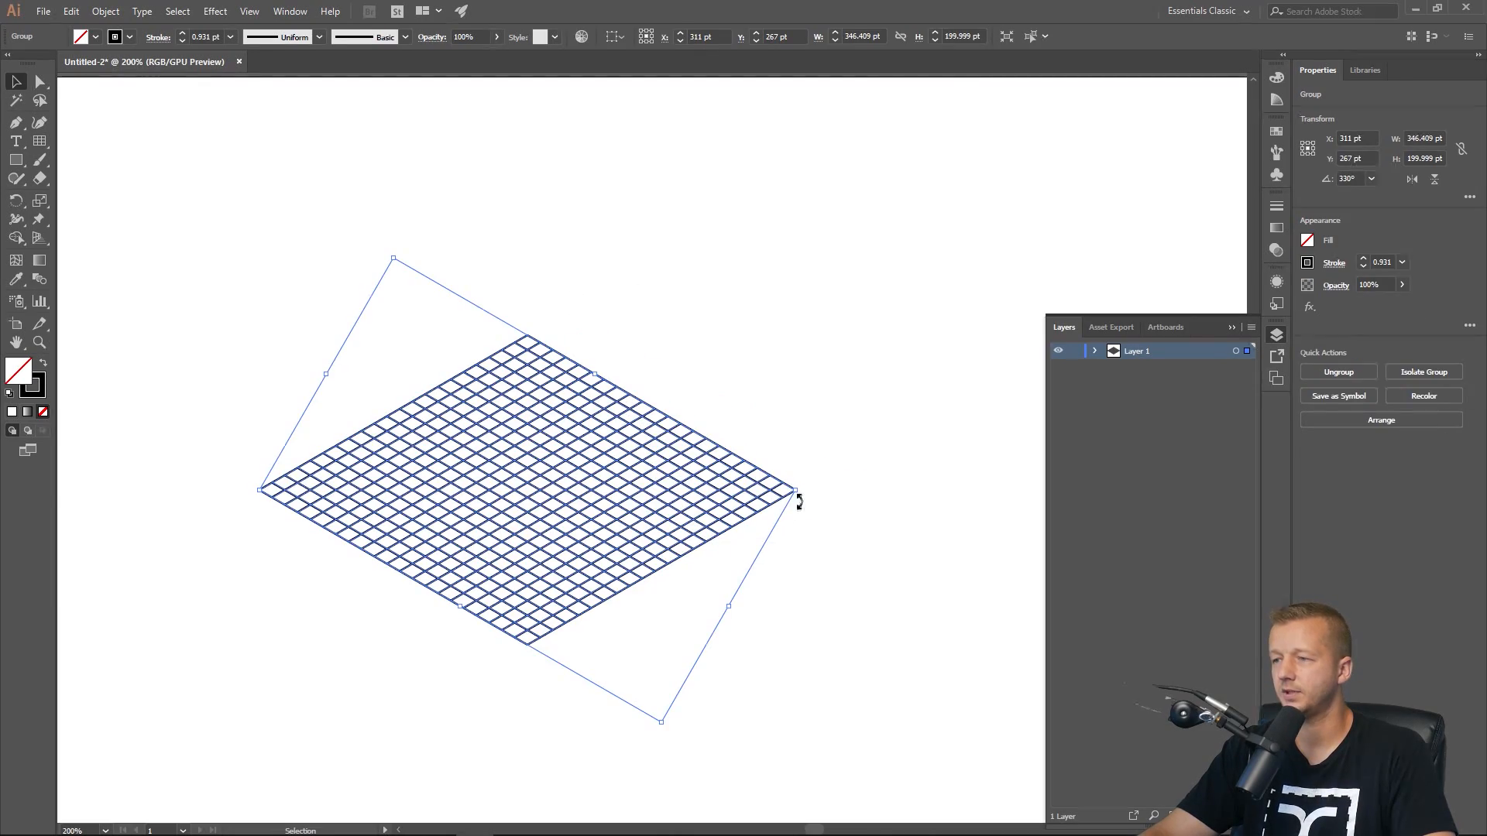
left_click_drag(797, 495, 989, 488)
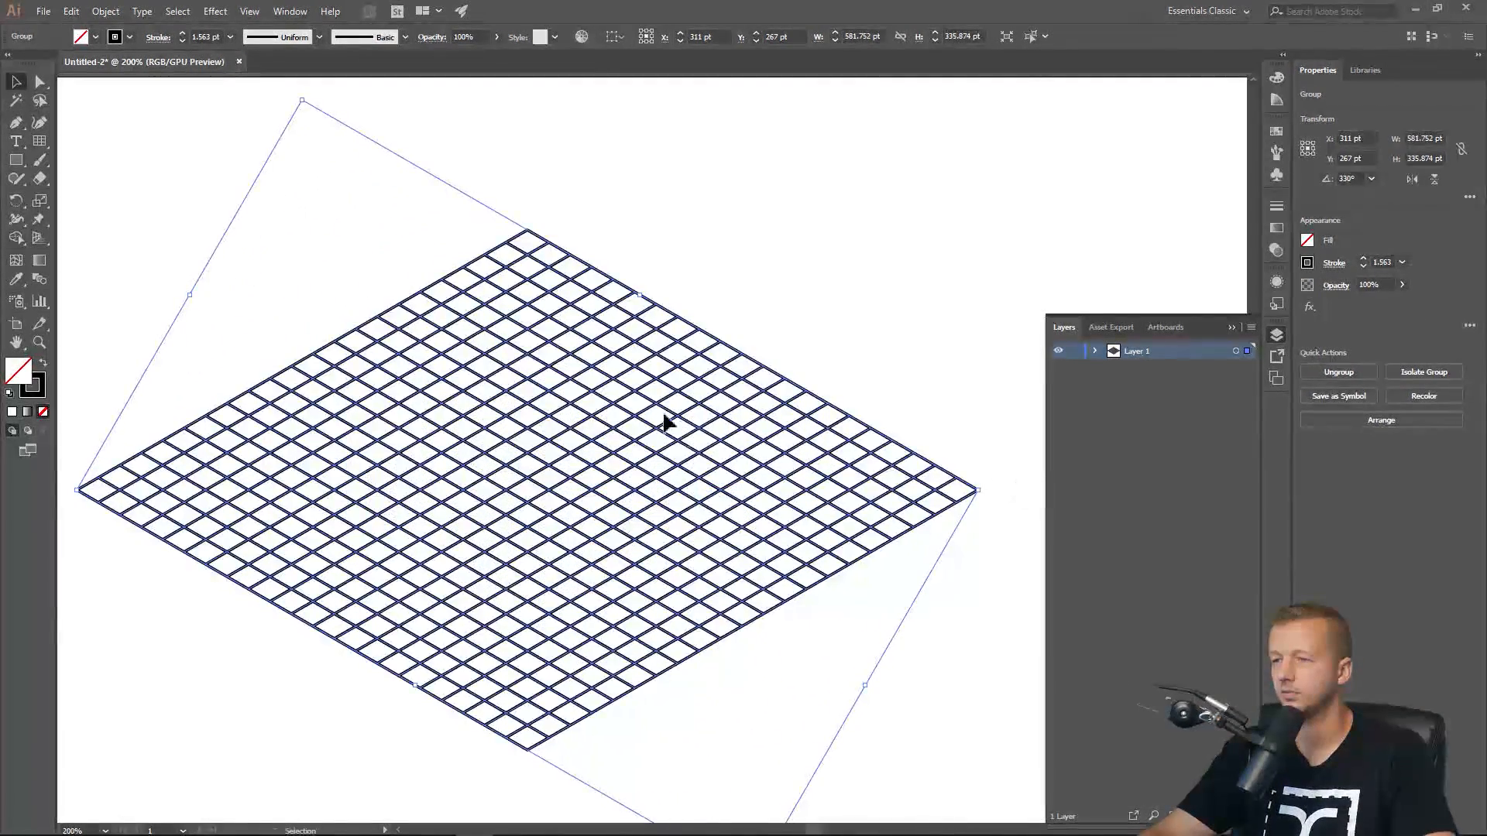
Convert the enlarged grid into guides.
mouse_move(573, 407)
left_mouse_down()
mouse_move(642, 404)
mouse_move(542, 369)
left_mouse_up()
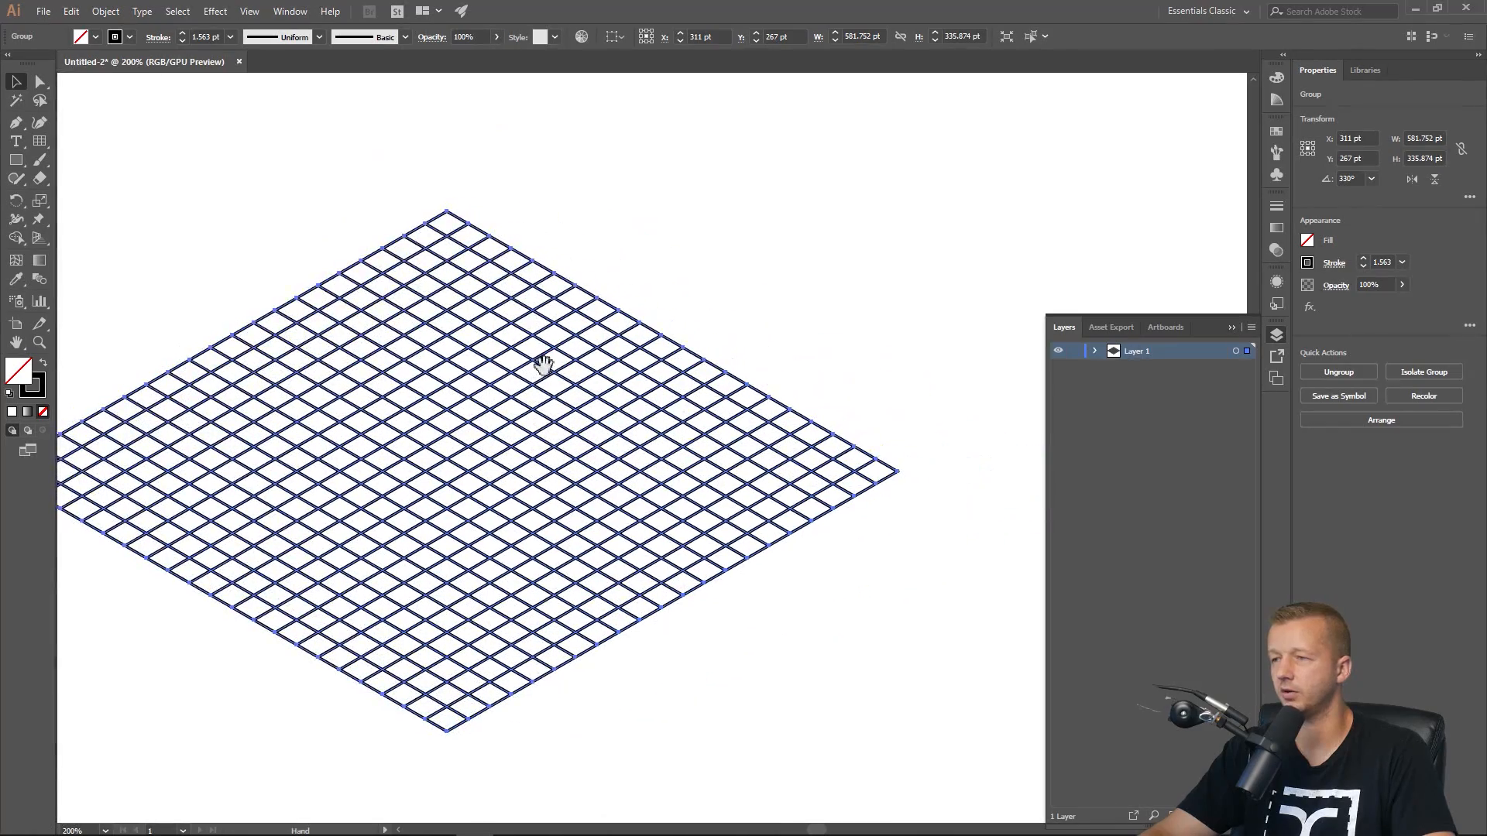
scroll(542, 370, "down", 1)
left_click_drag(681, 379, 925, 422)
left_click_drag(834, 436, 730, 425)
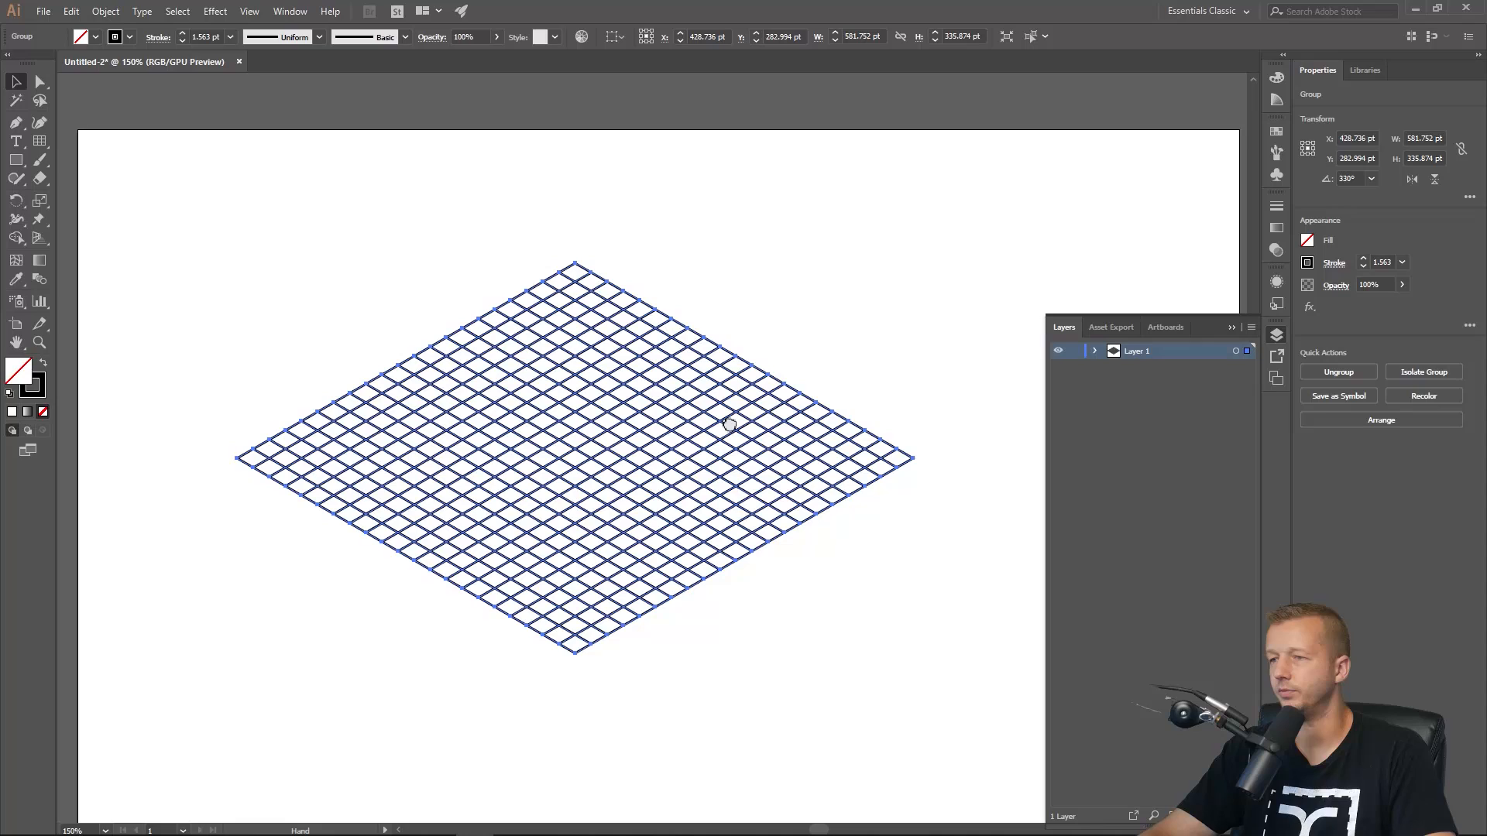
left_click(252, 13)
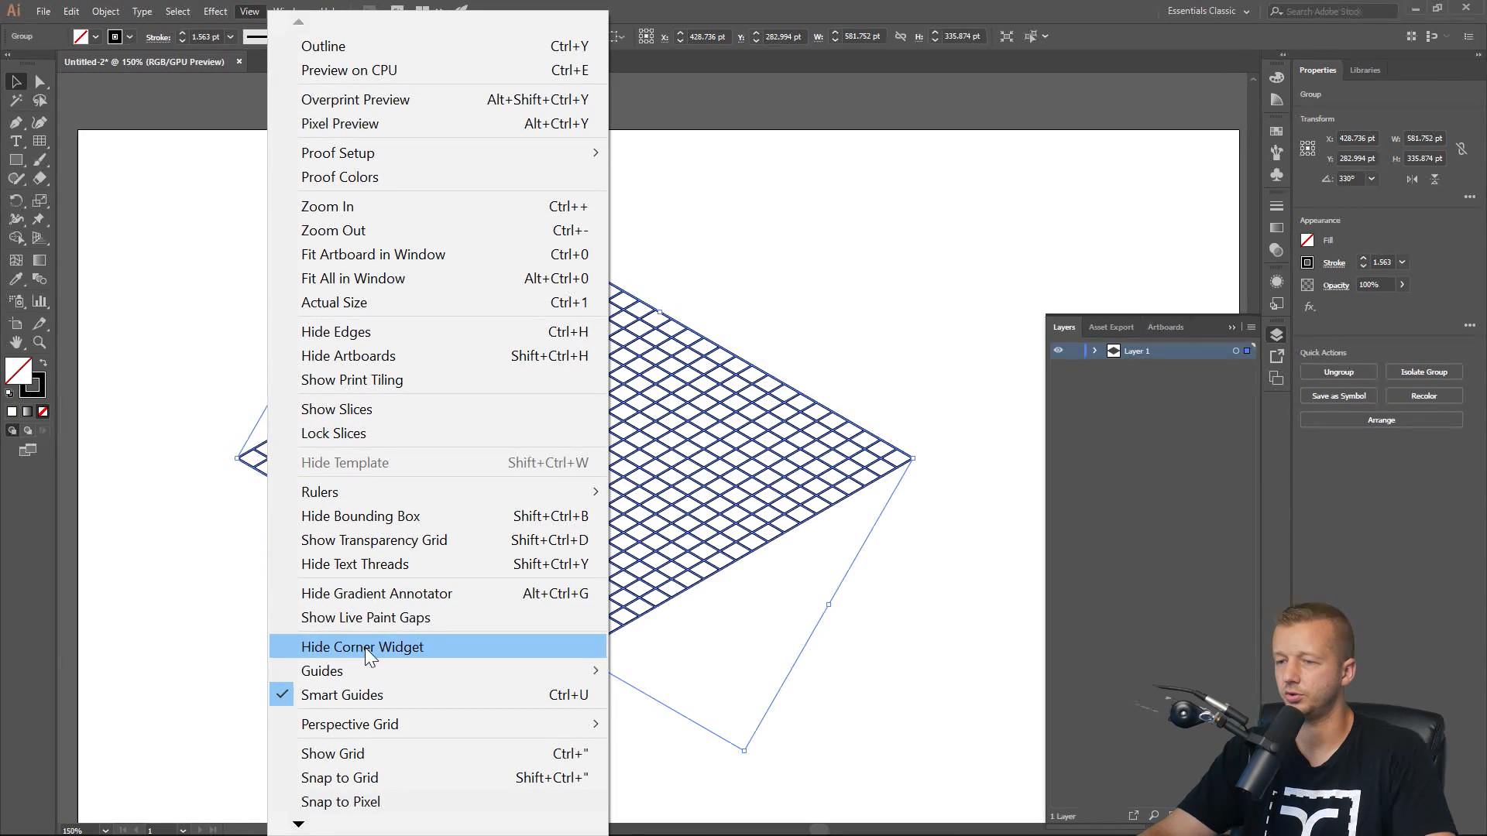
mouse_move(365, 671)
left_click(681, 714)
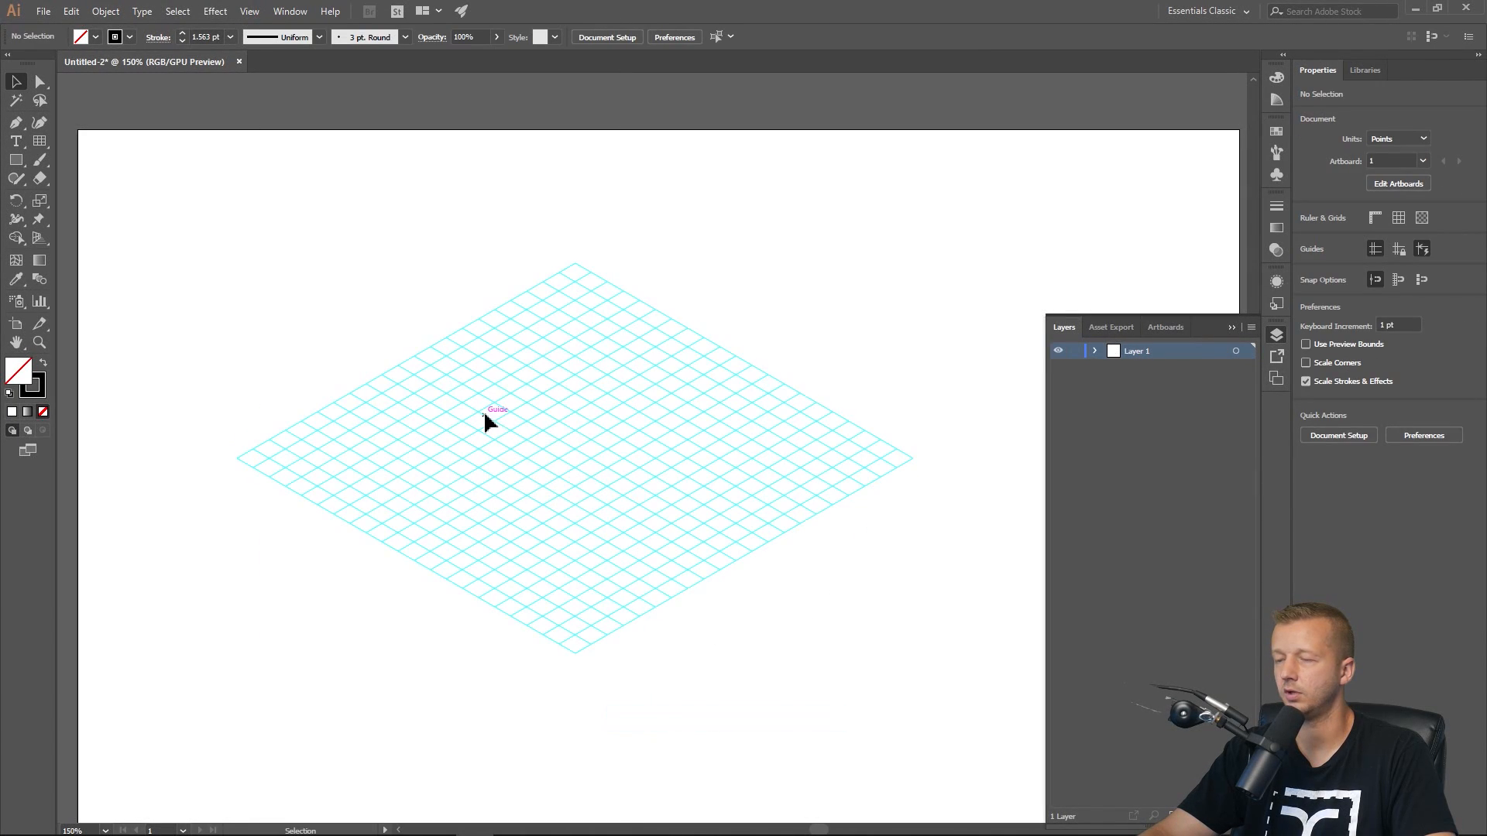
Check in the guide options that the guides are locked.
left_click(278, 11)
mouse_move(249, 11)
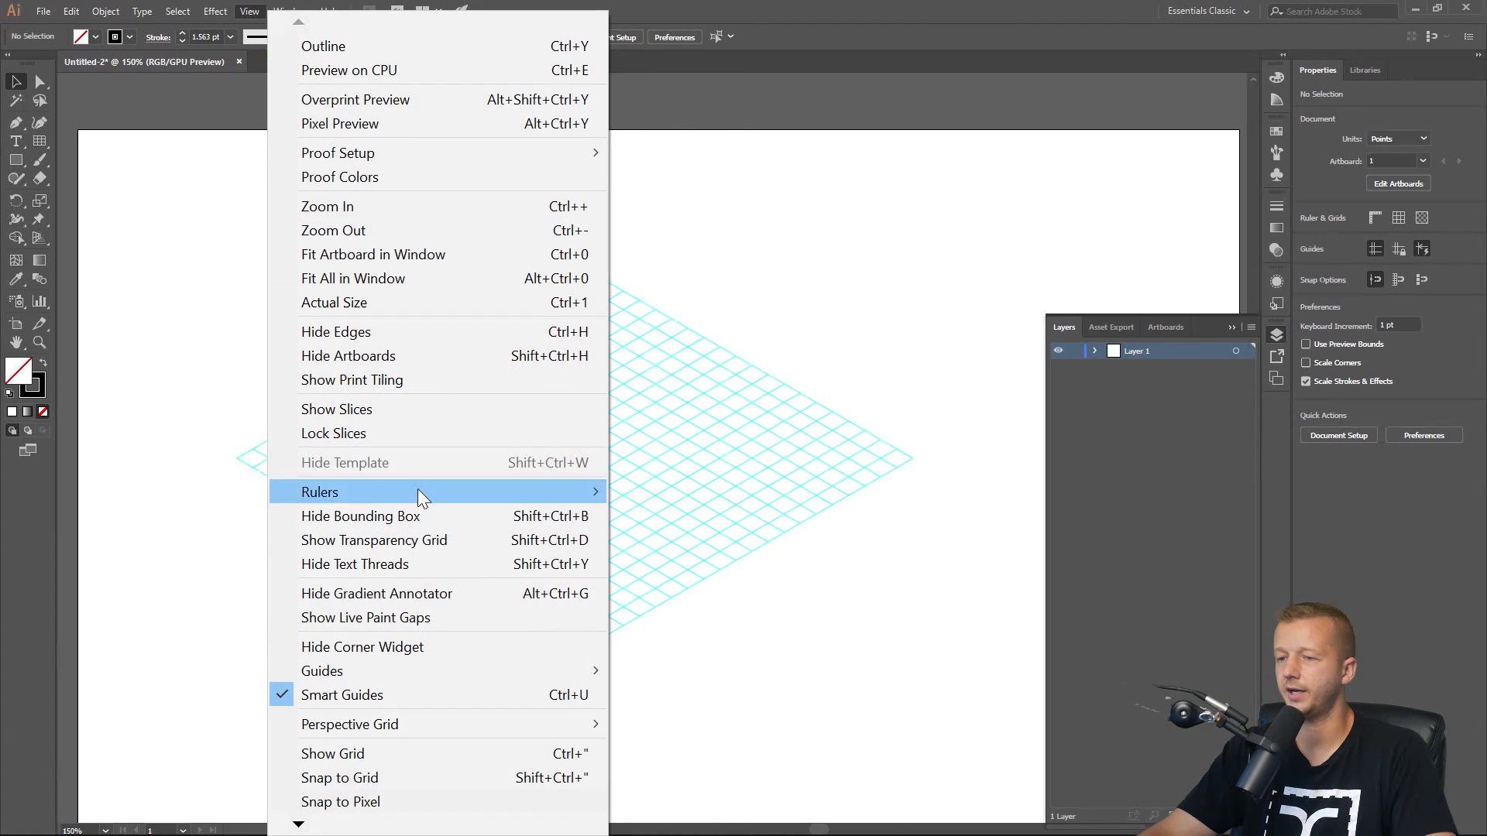
mouse_move(402, 672)
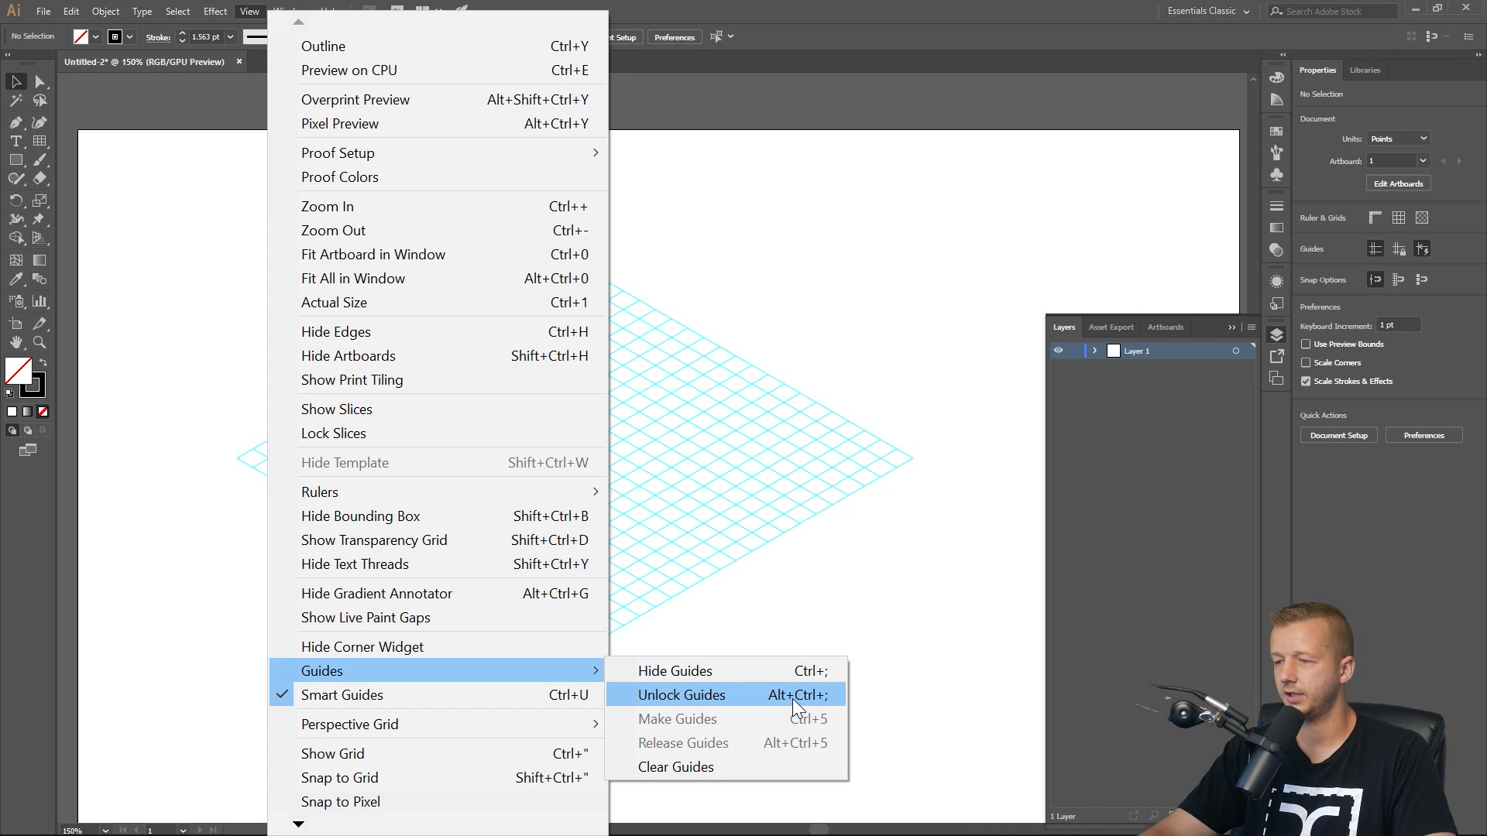
left_click(754, 627)
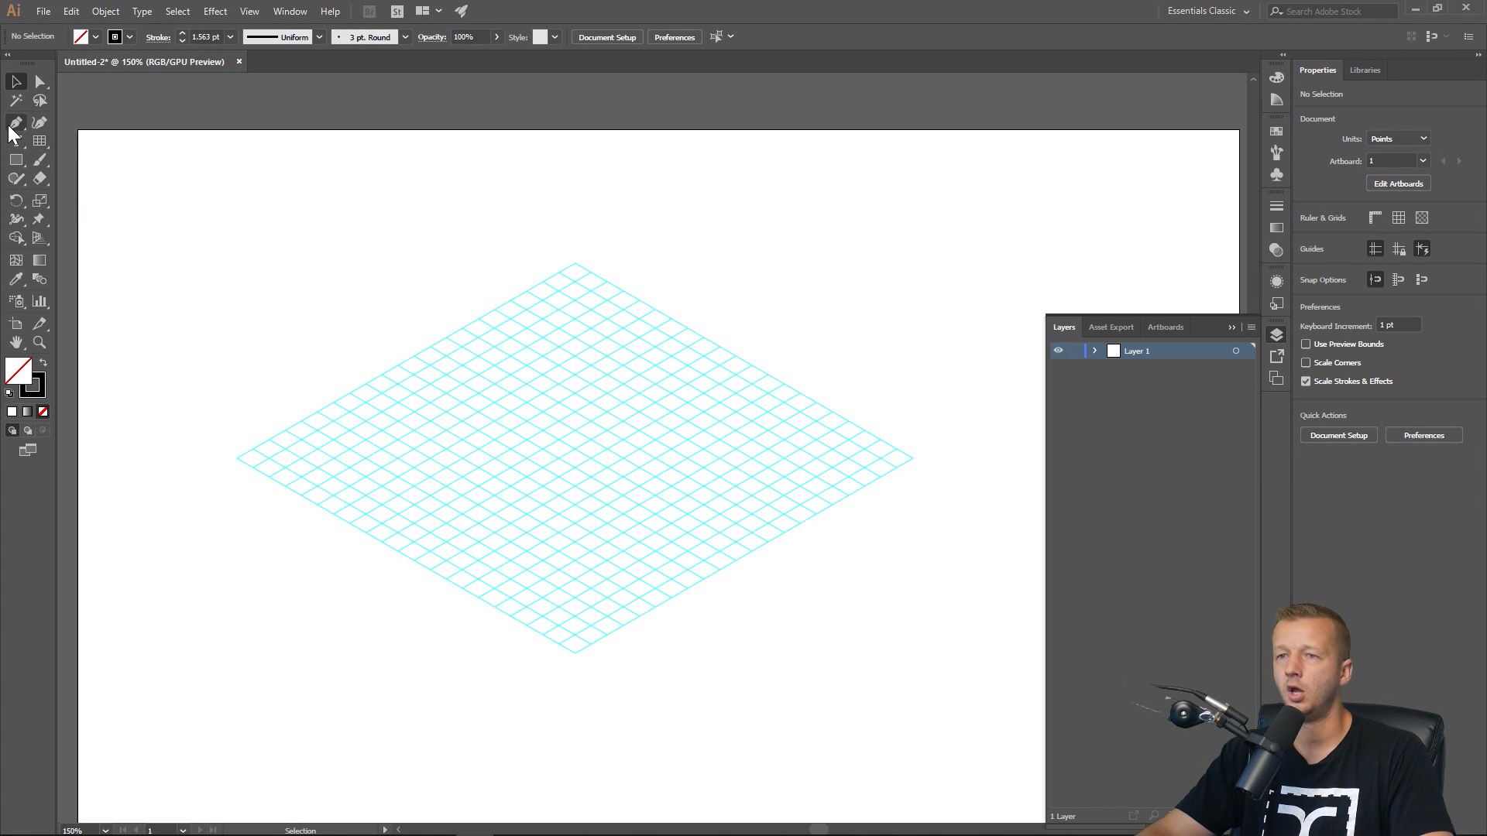
Draw a closed isometric rectangle along the guide lines with the Pen tool.
left_click(38, 344)
left_click(706, 431)
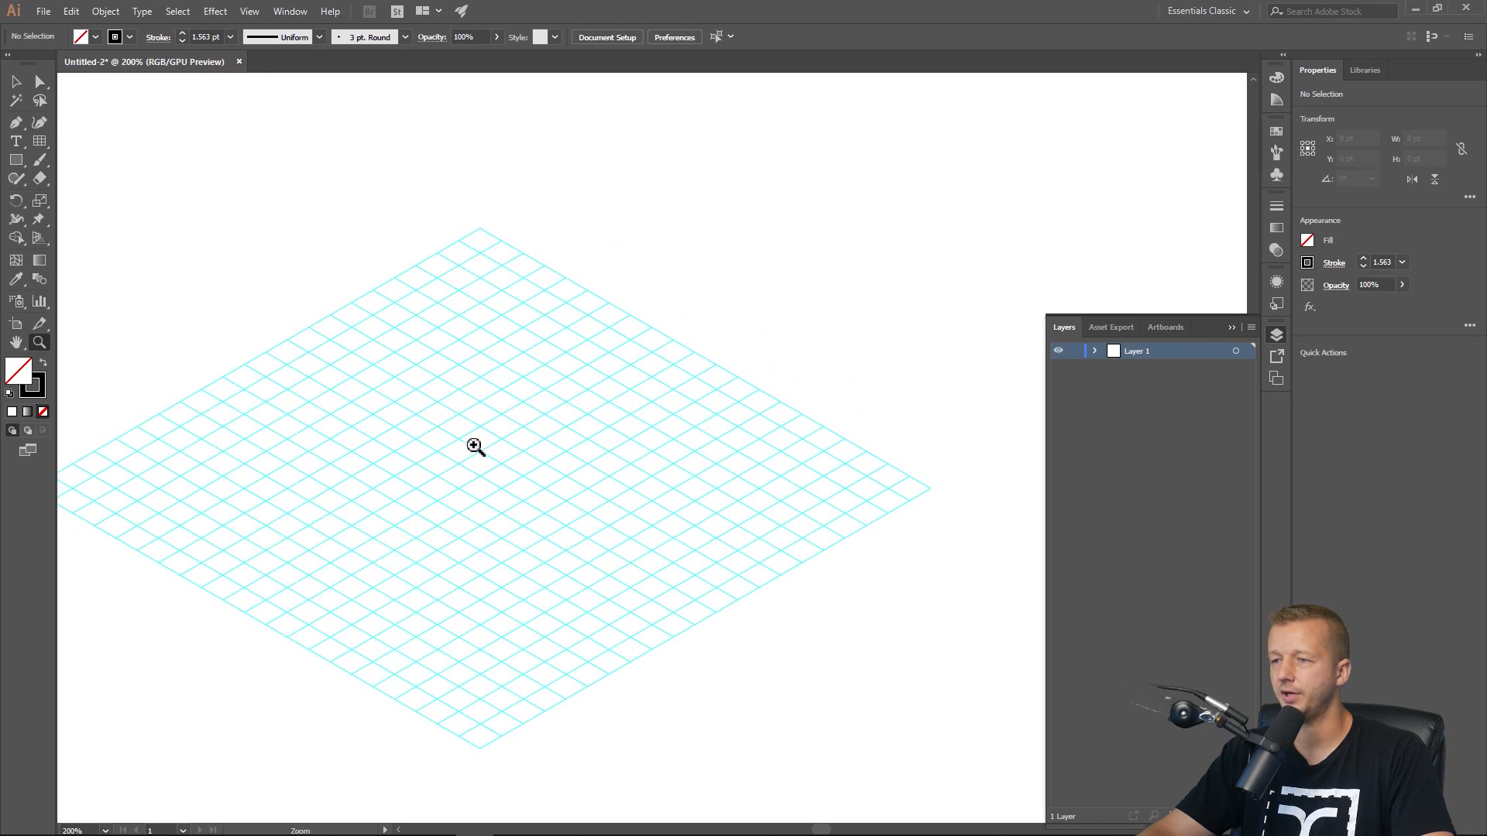
left_click(474, 444)
left_click_drag(704, 451, 652, 431)
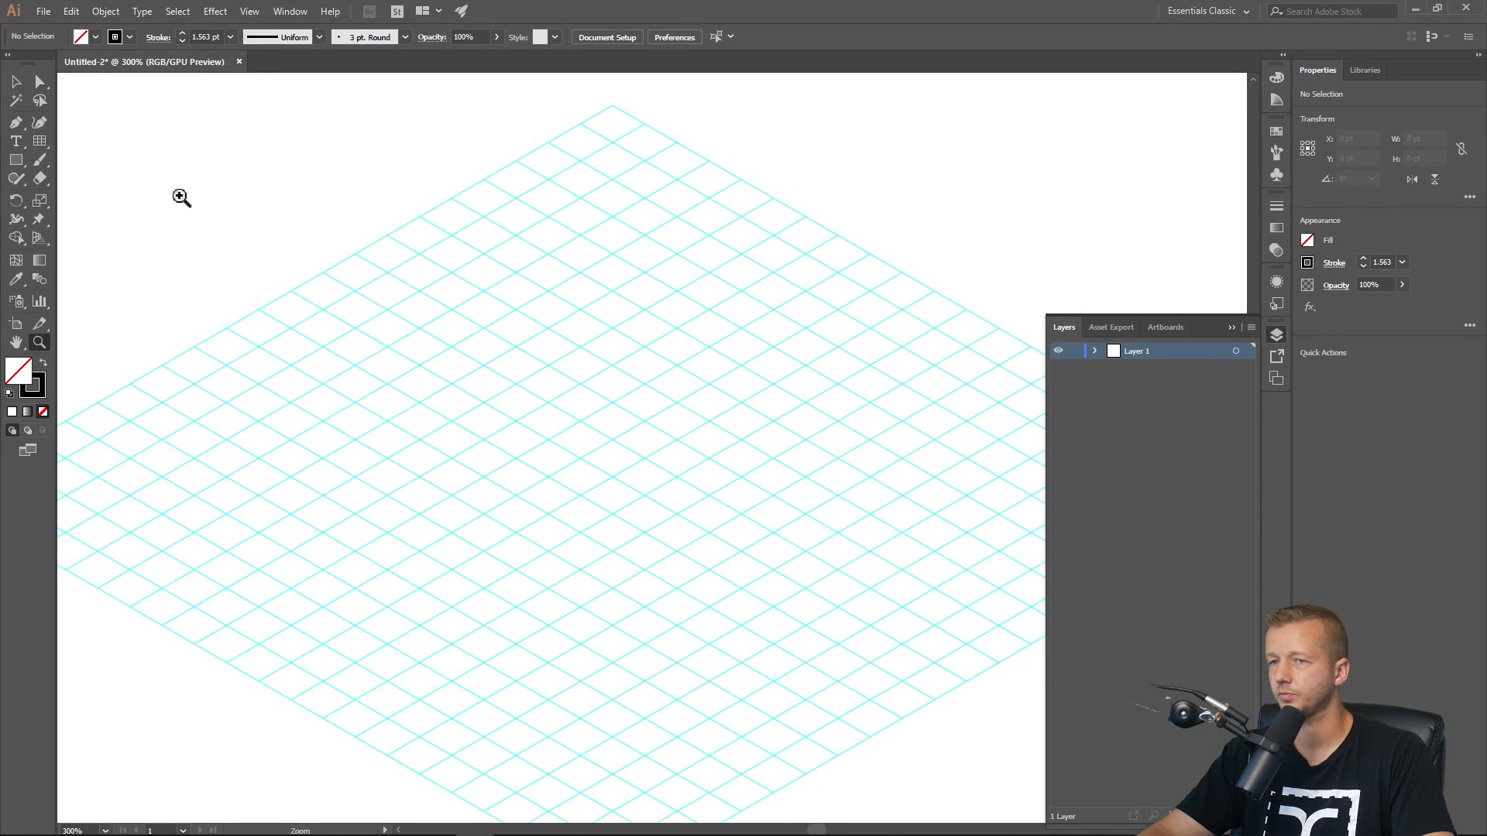
left_click(15, 124)
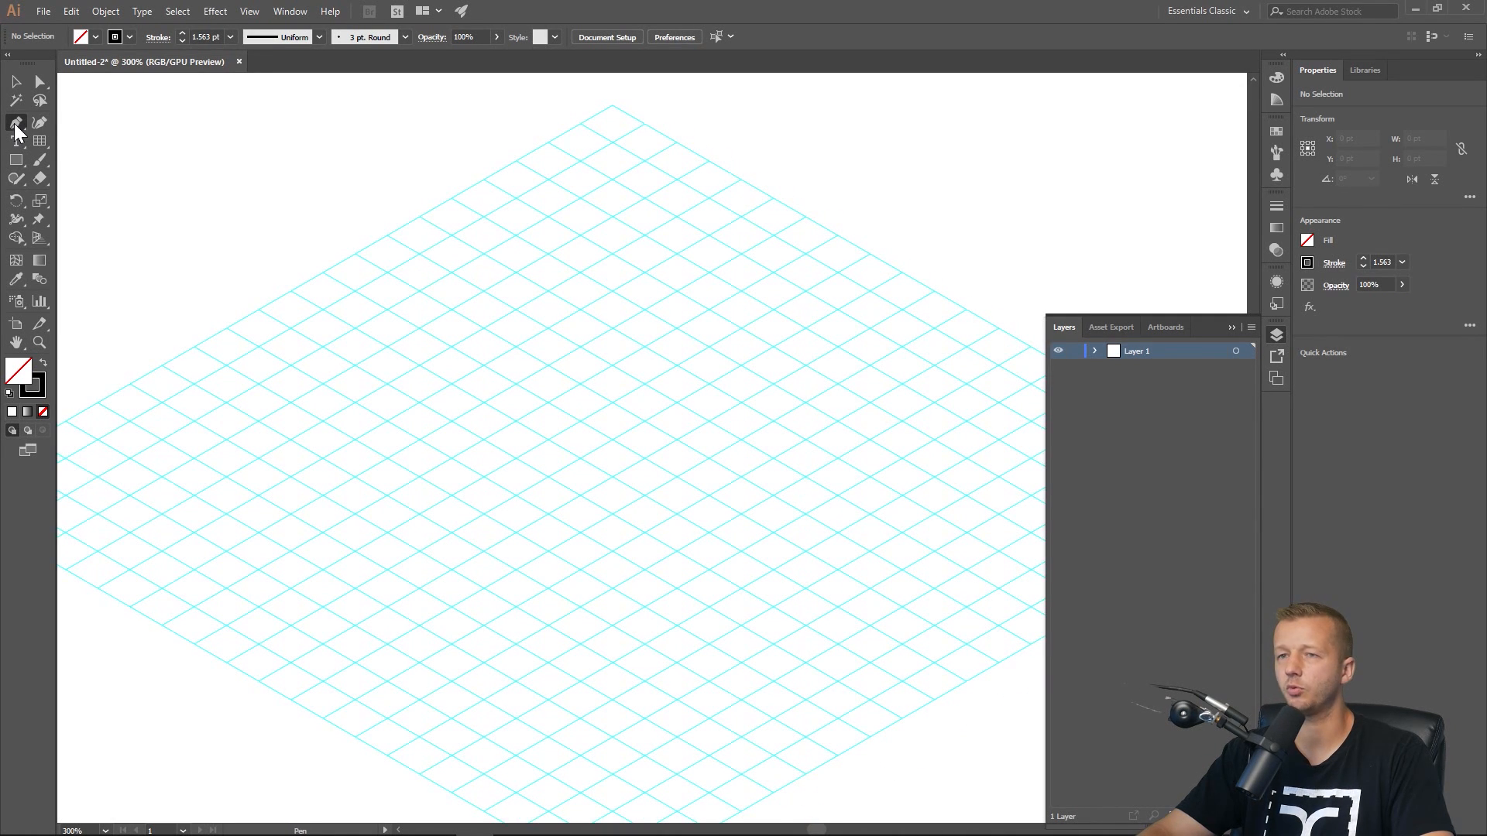
left_click(646, 310)
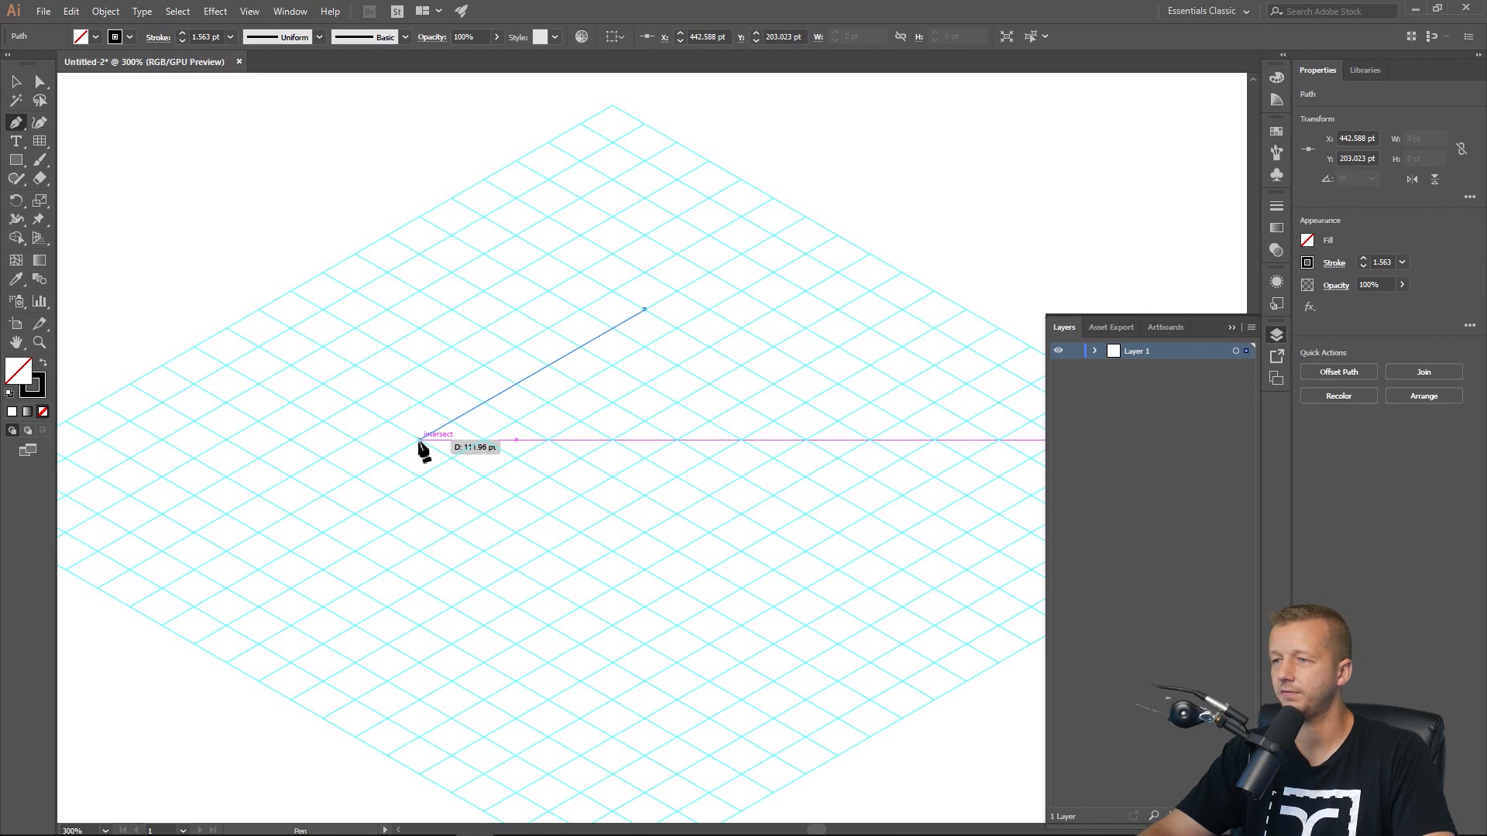
left_click(356, 477)
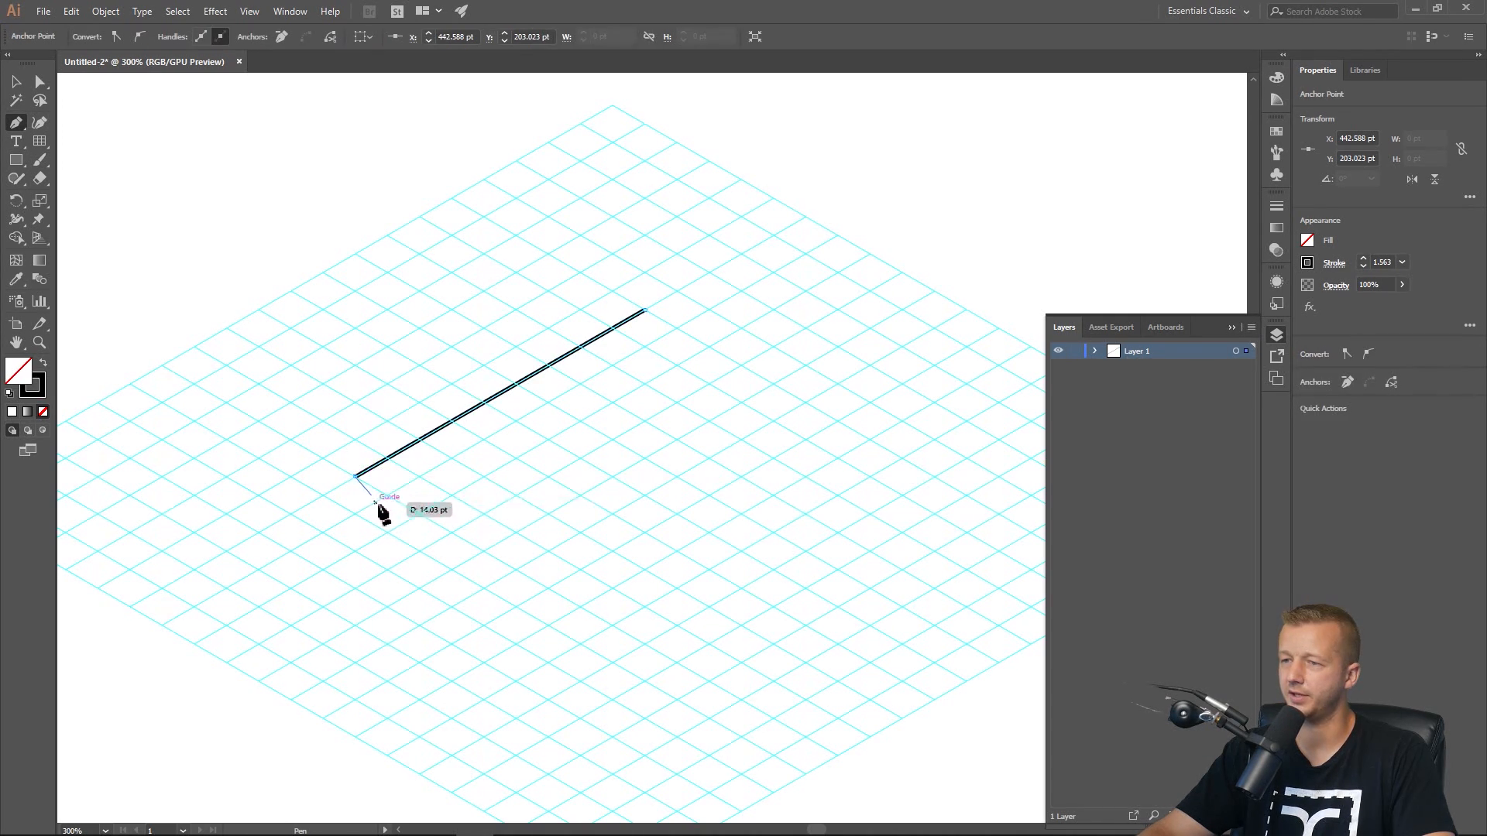
left_click(484, 550)
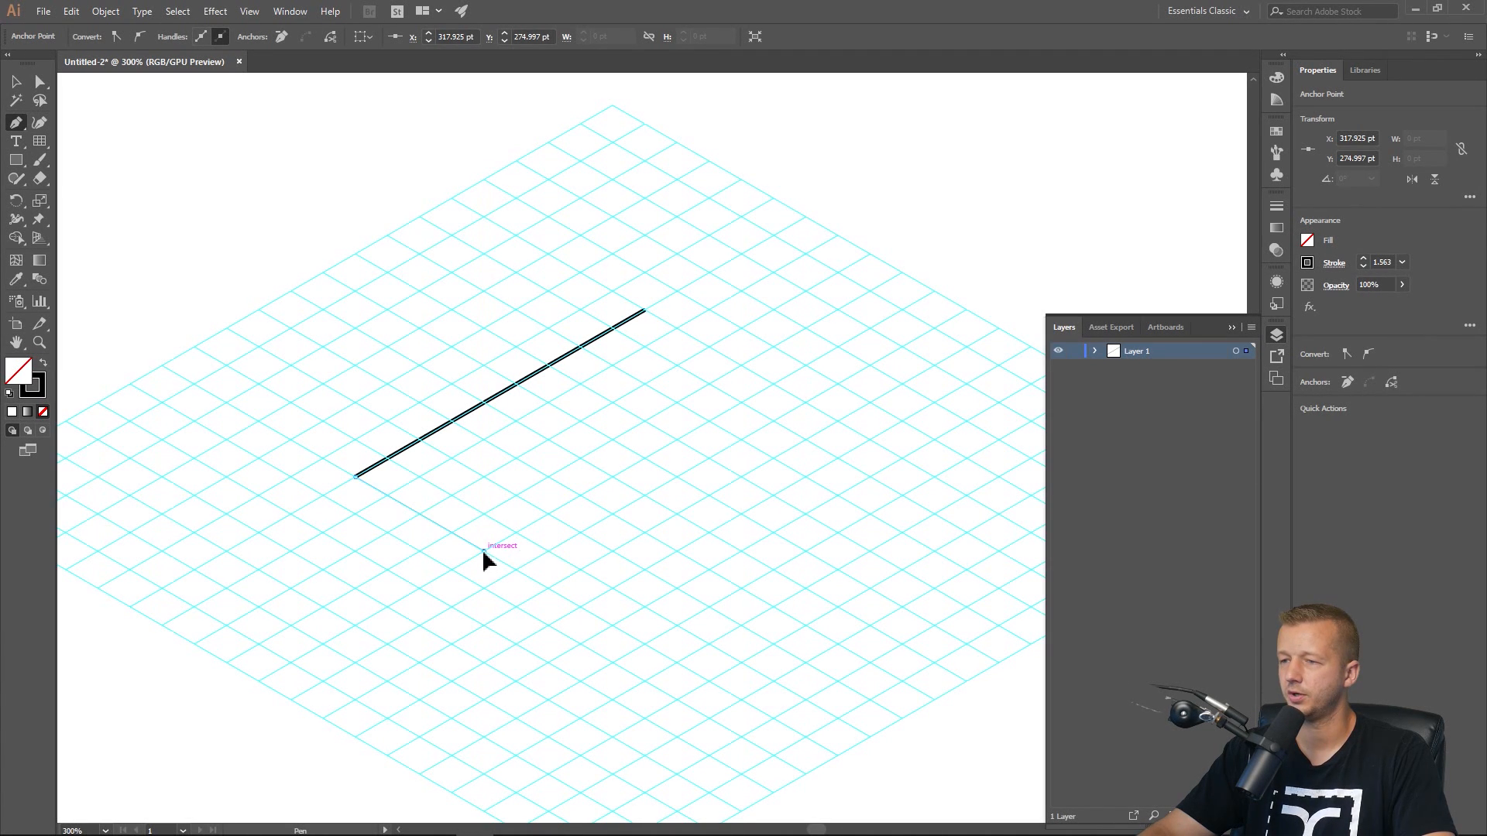
left_click(772, 384)
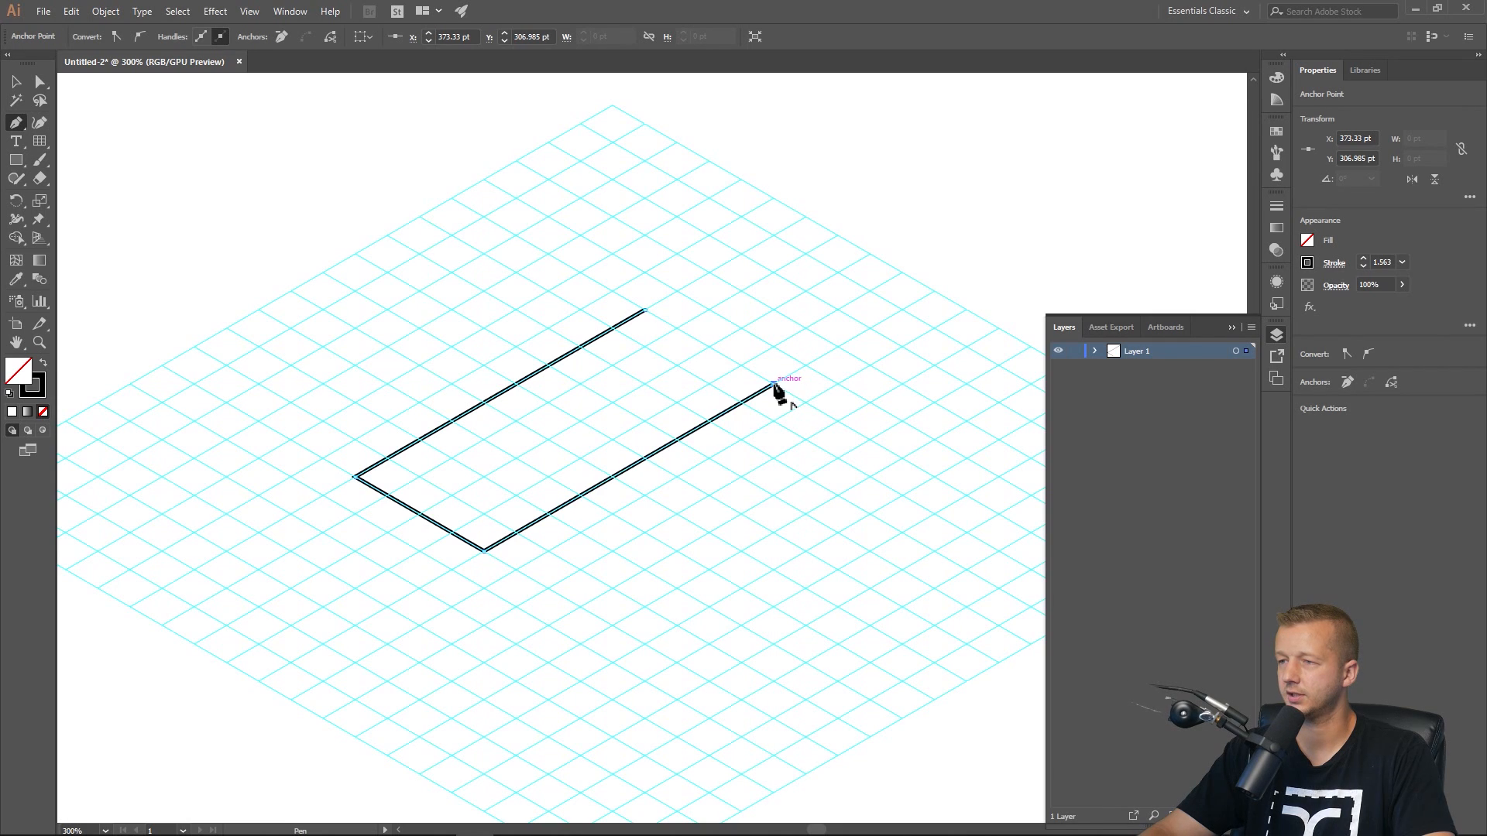
left_click(643, 311)
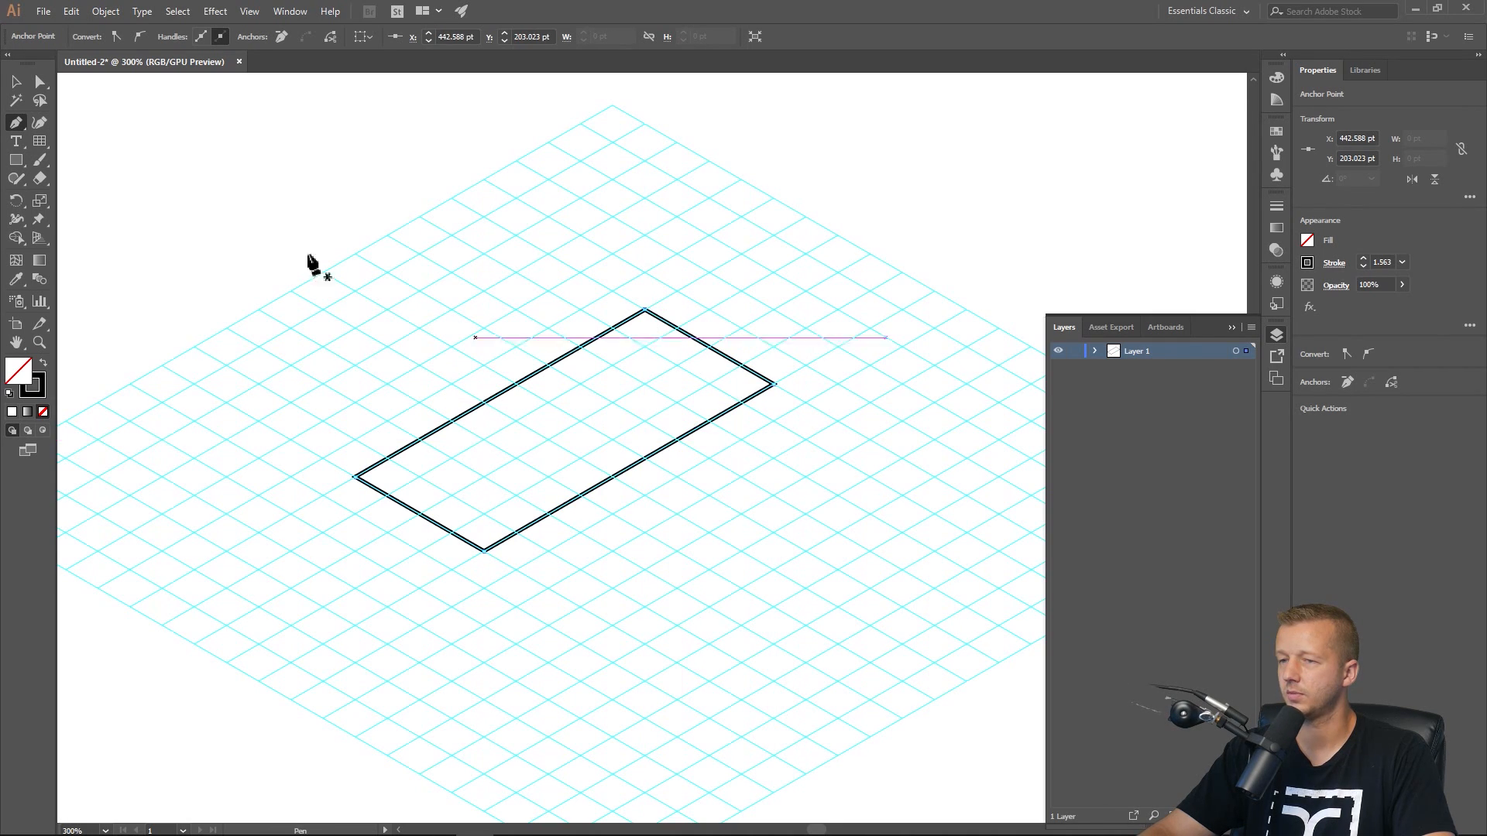
Select the rectangle and hide the guides.
key("v")
left_click_drag(611, 279, 694, 271)
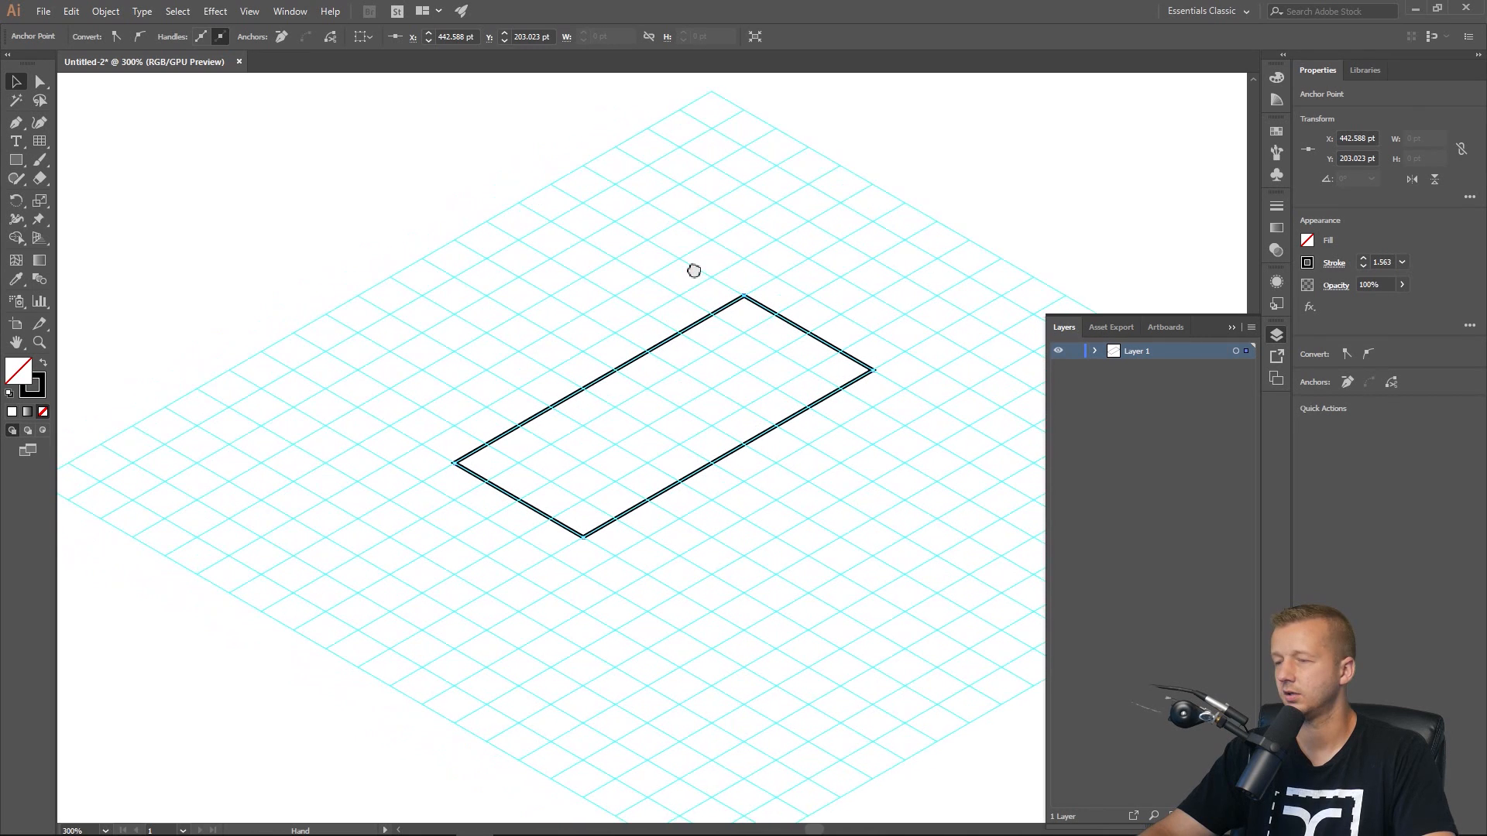
scroll(727, 428, "up", 1)
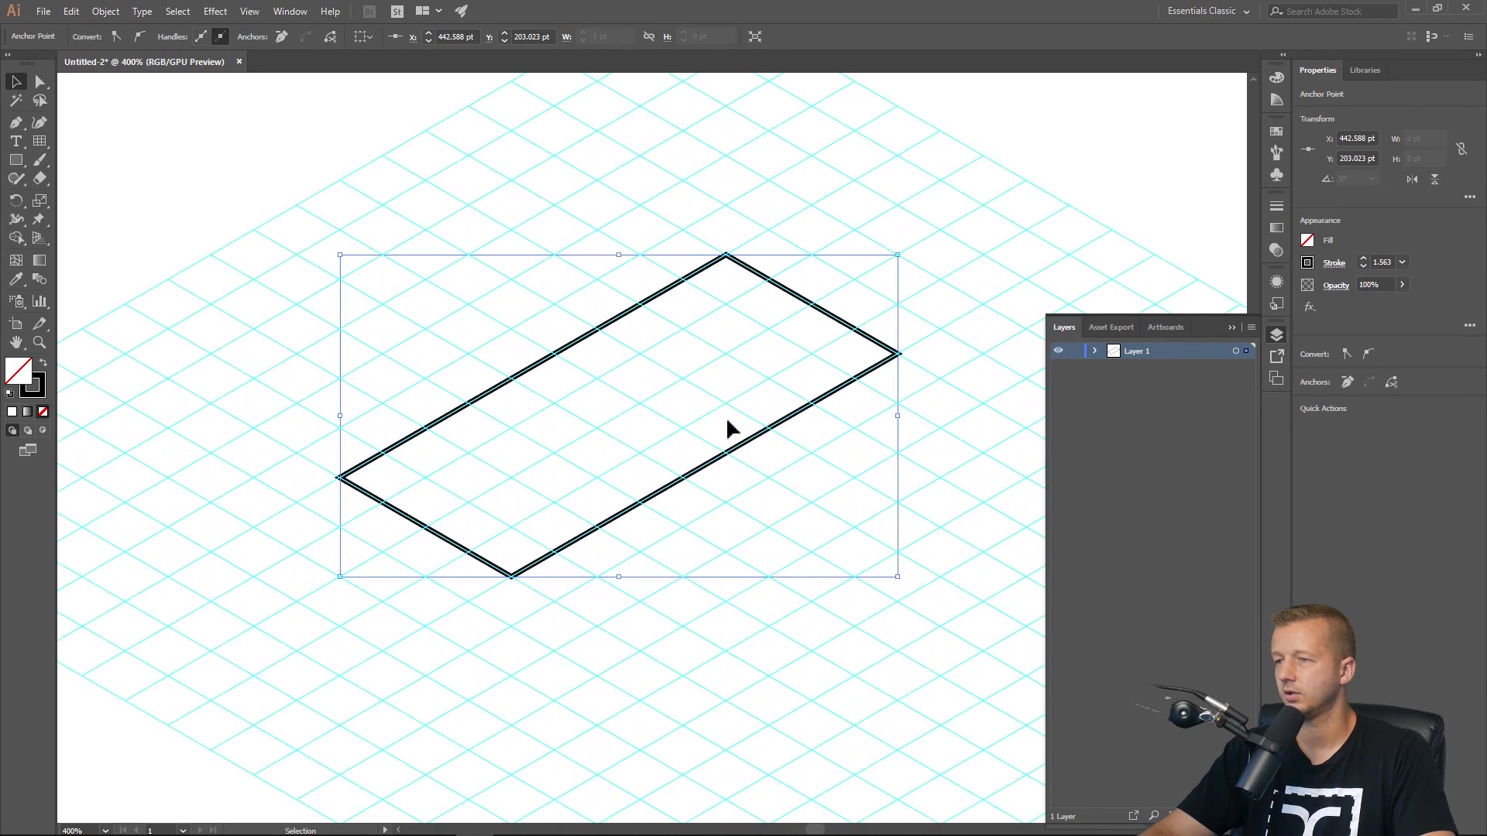
left_click(760, 248)
left_click(759, 275)
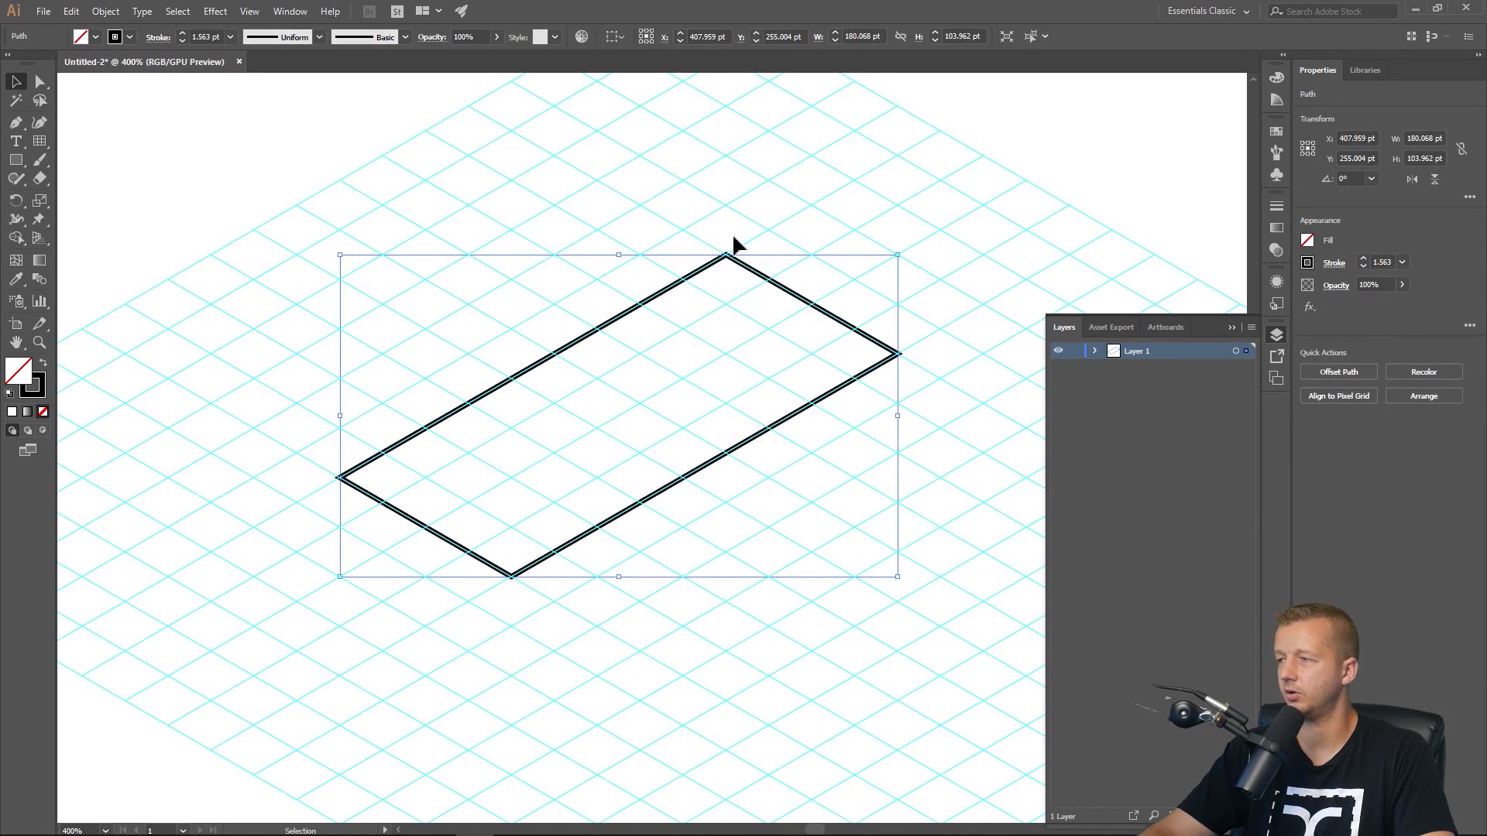
left_click(896, 292)
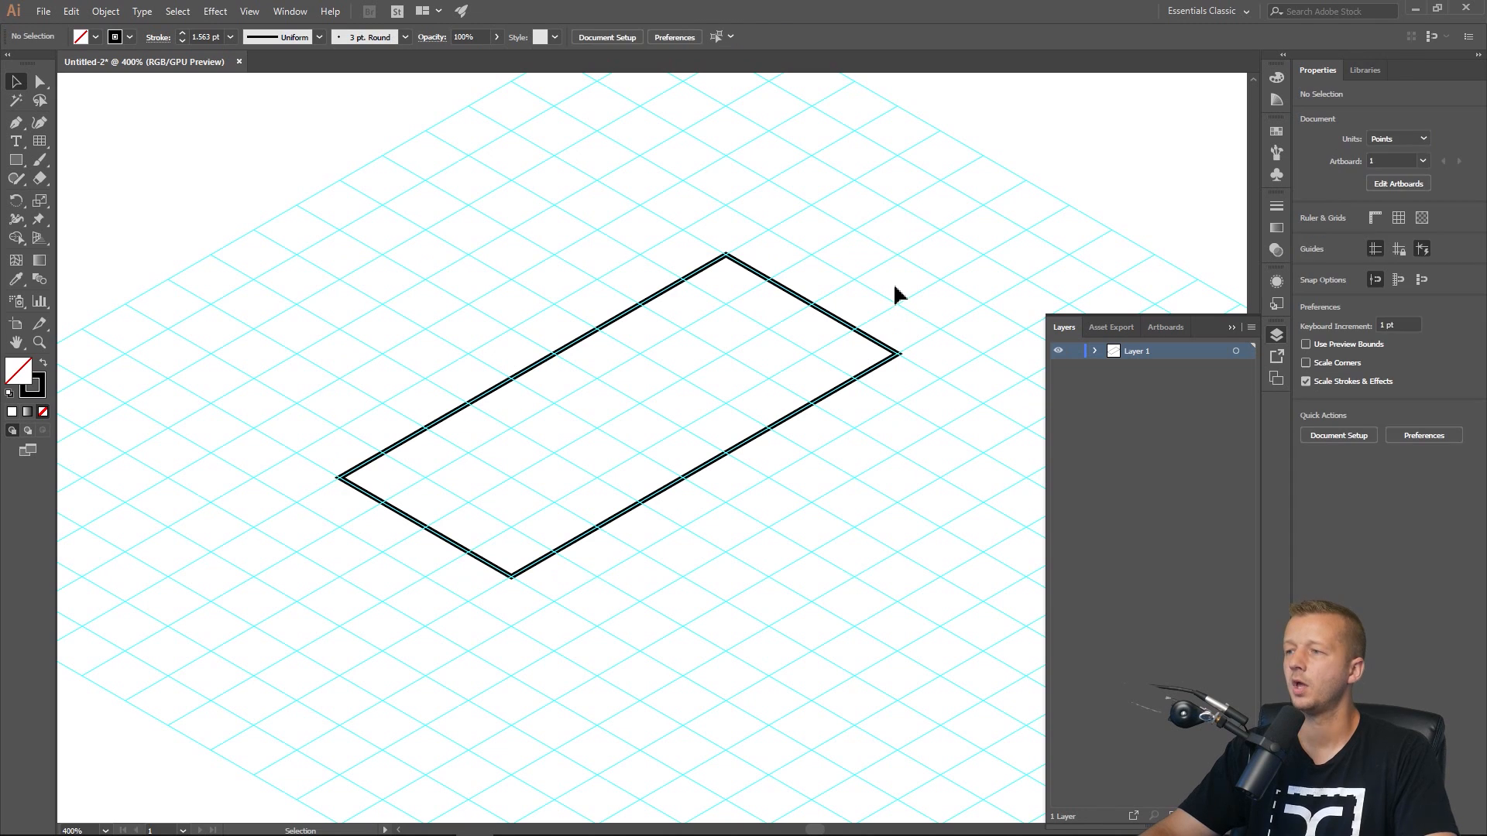
left_click(737, 438)
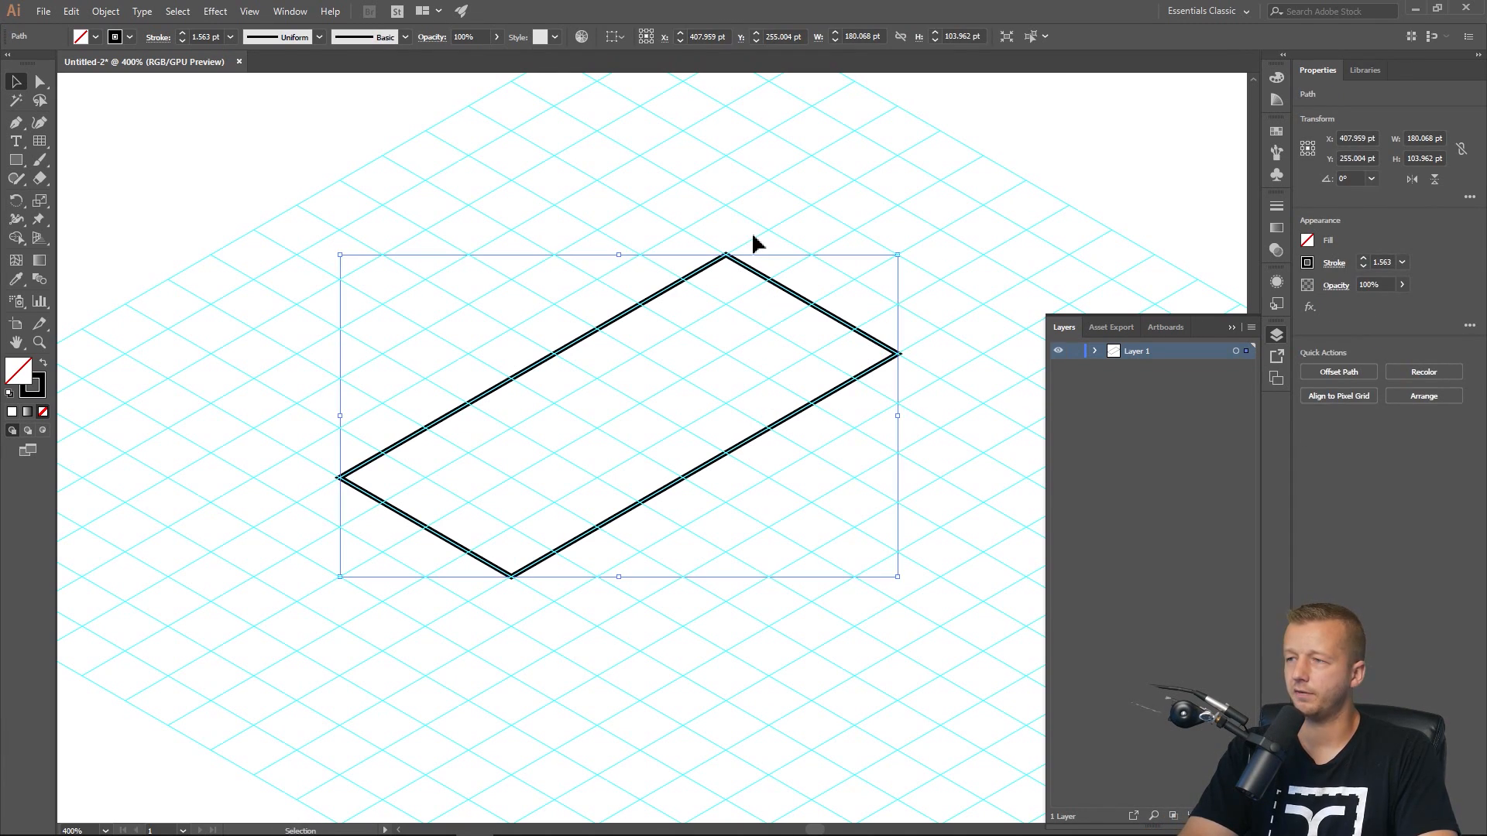
key("ctrl+semicolon")
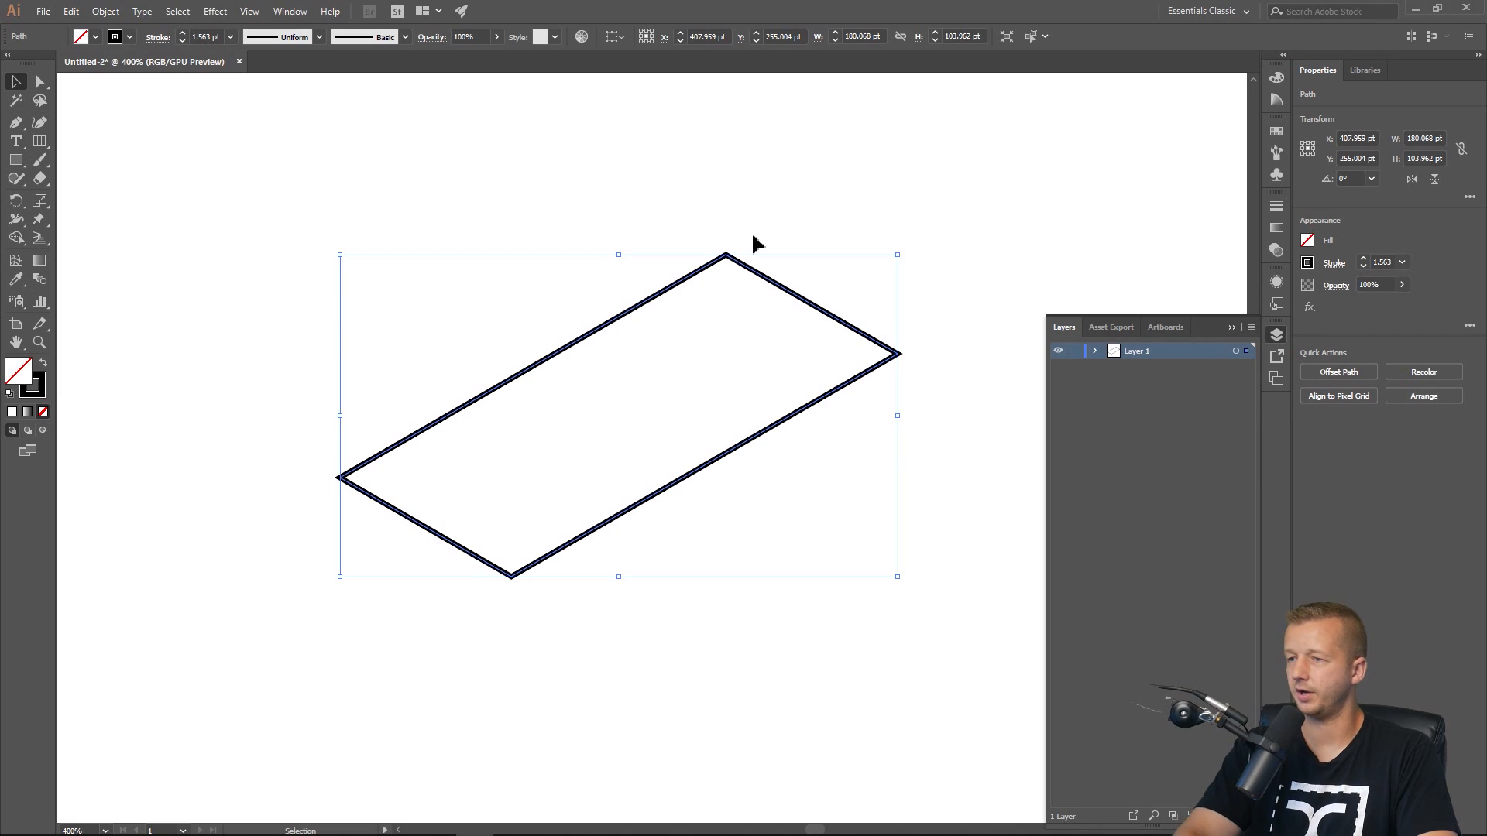
key("a")
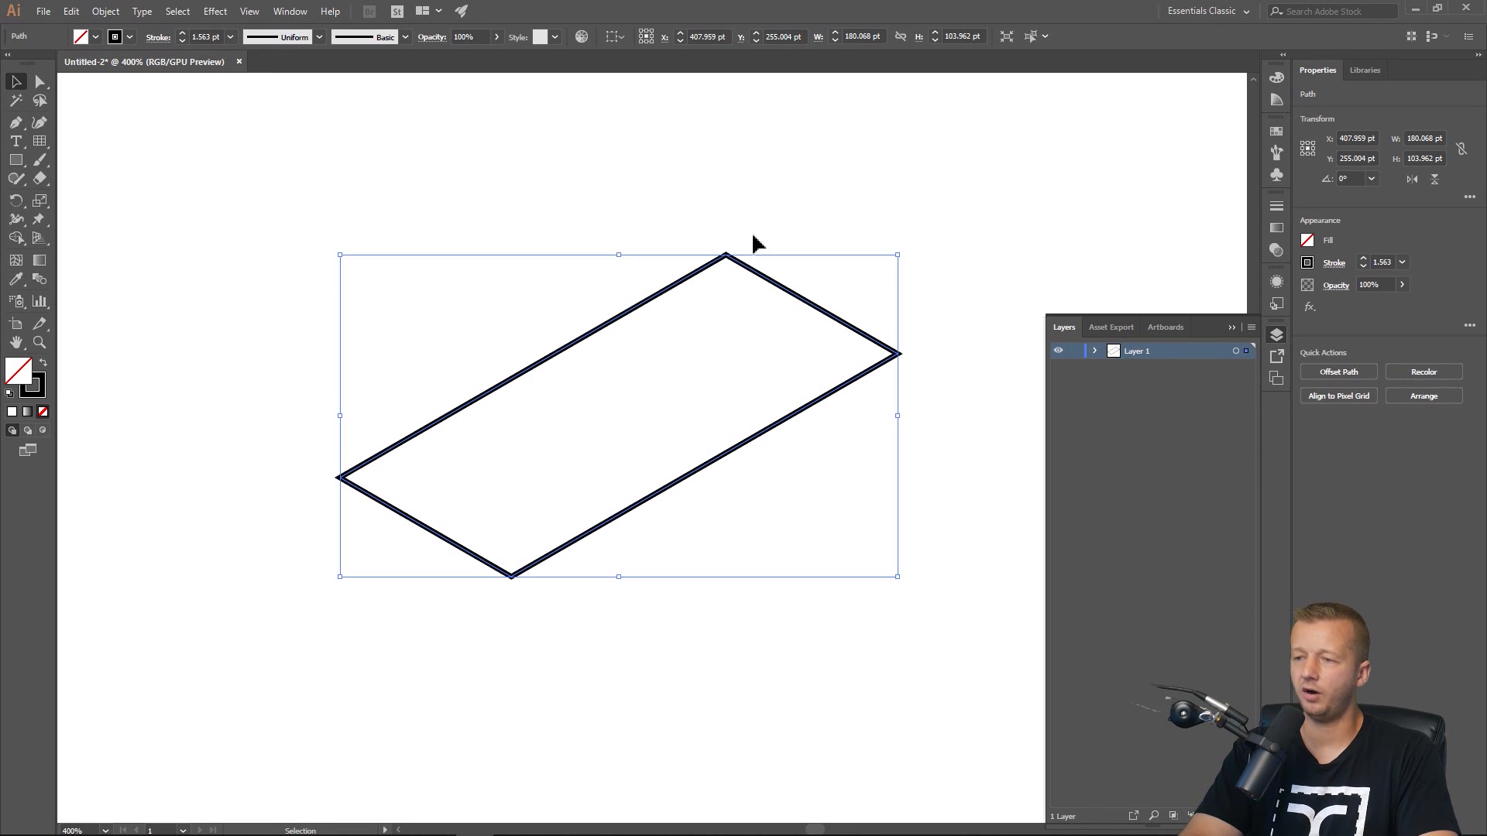
key("ctrl")
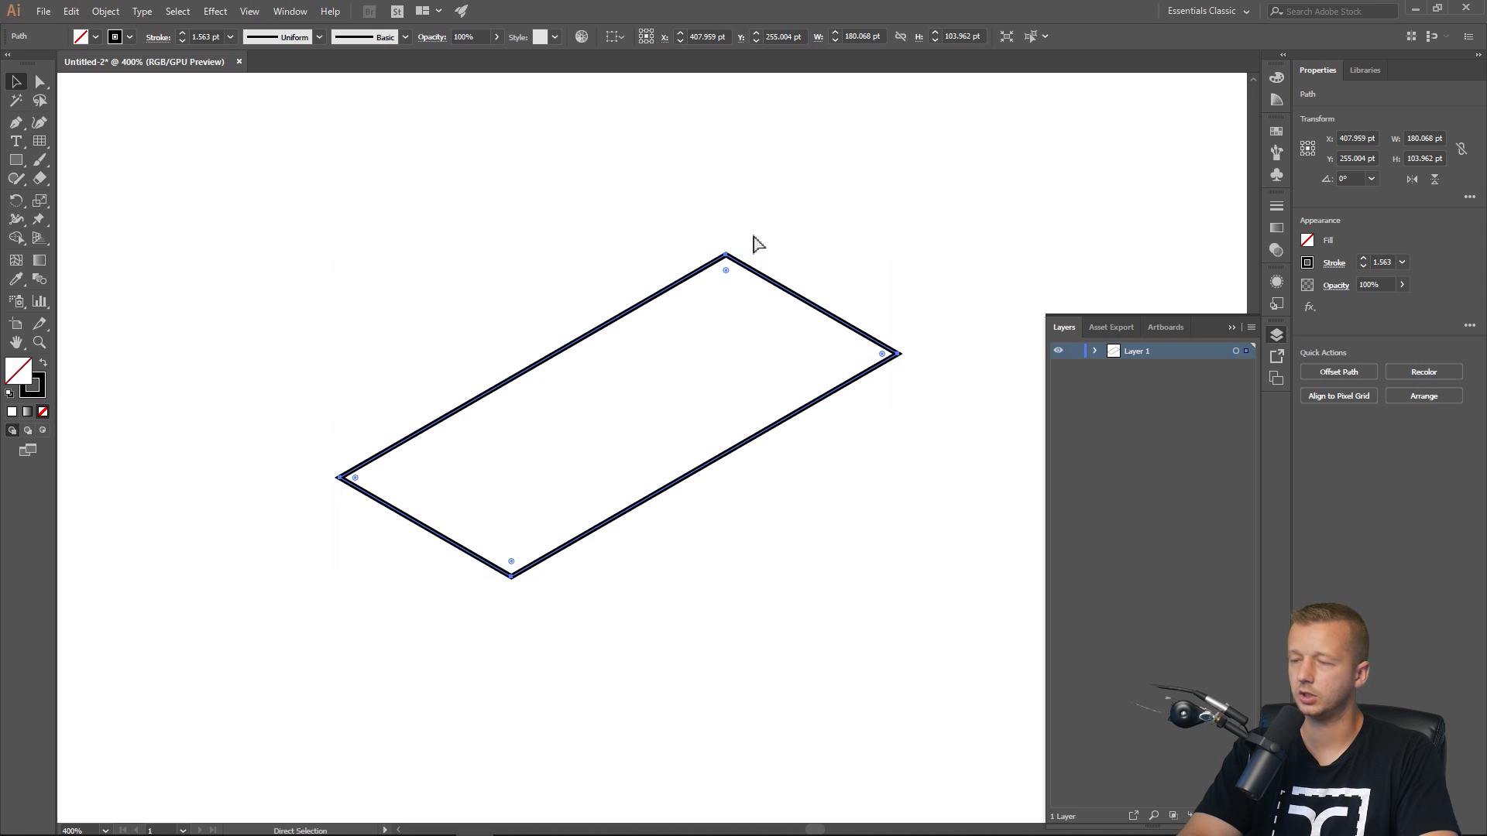
key("ctrl+;")
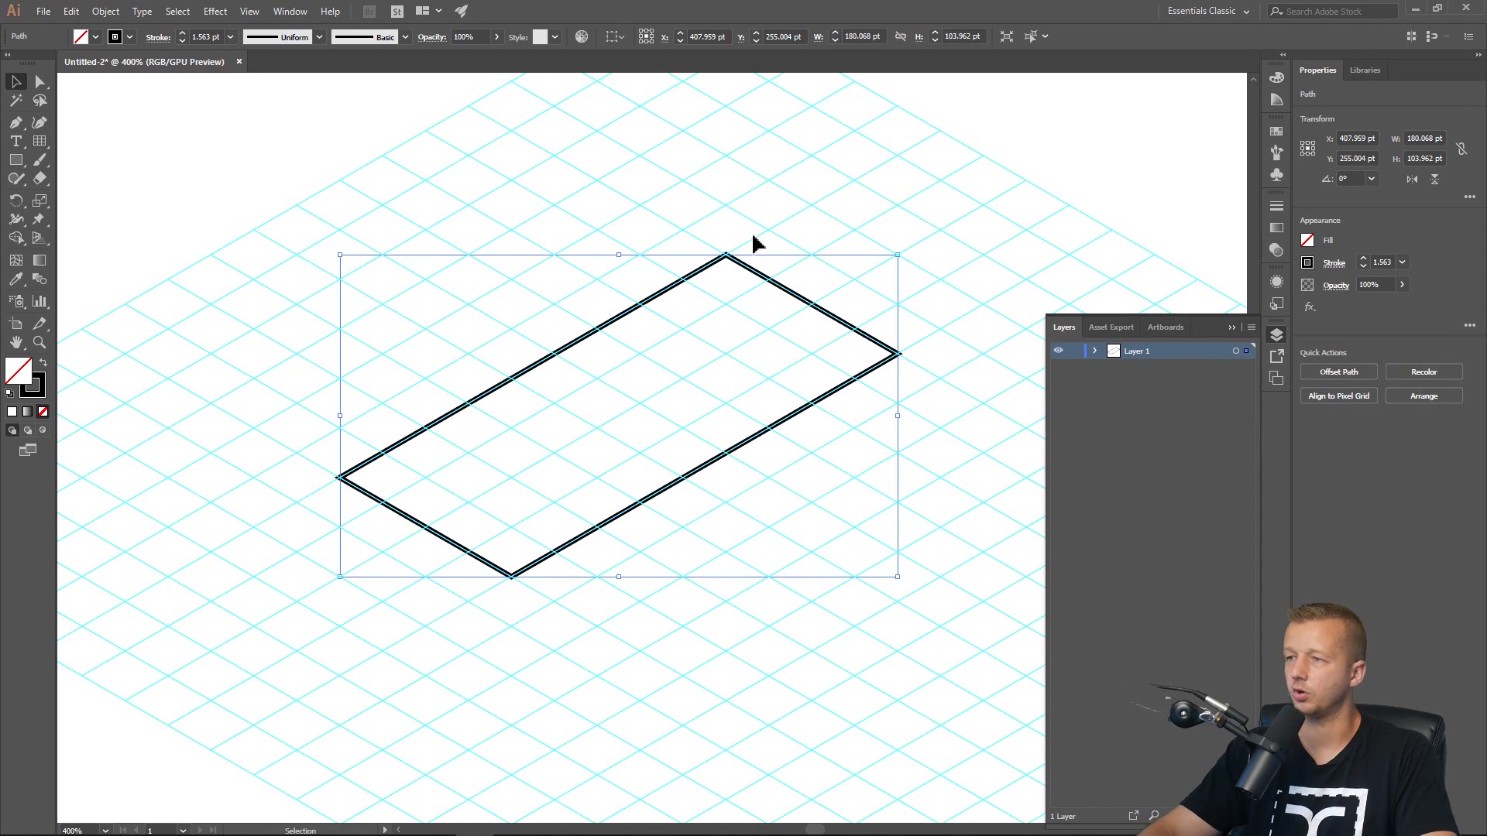
left_click(736, 283, "ctrl")
key("ctrl+;")
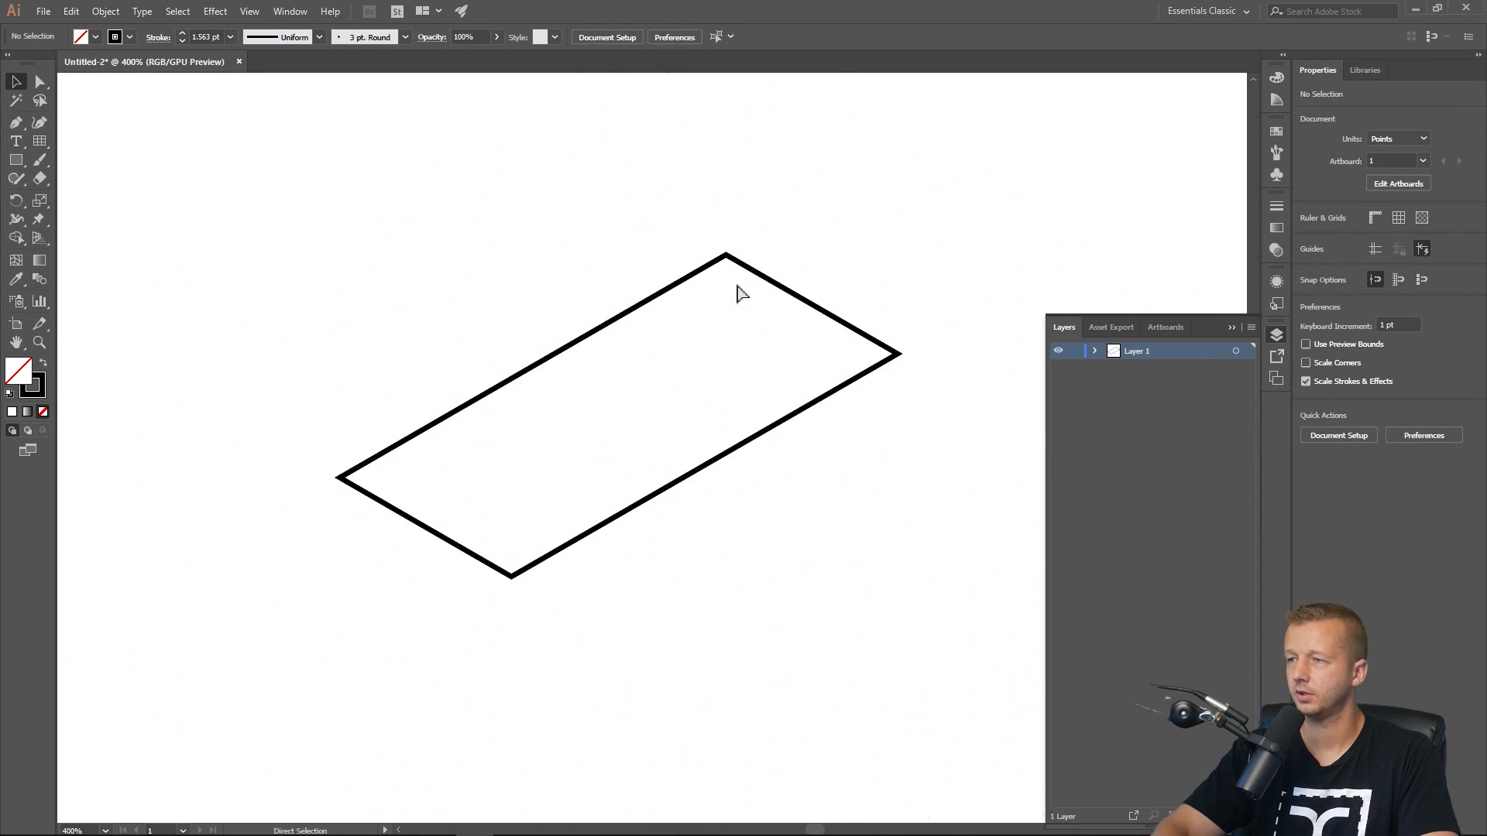
Try rounding the rectangle's corners by dragging its corner widget, then undo the rounding.
left_click(734, 266)
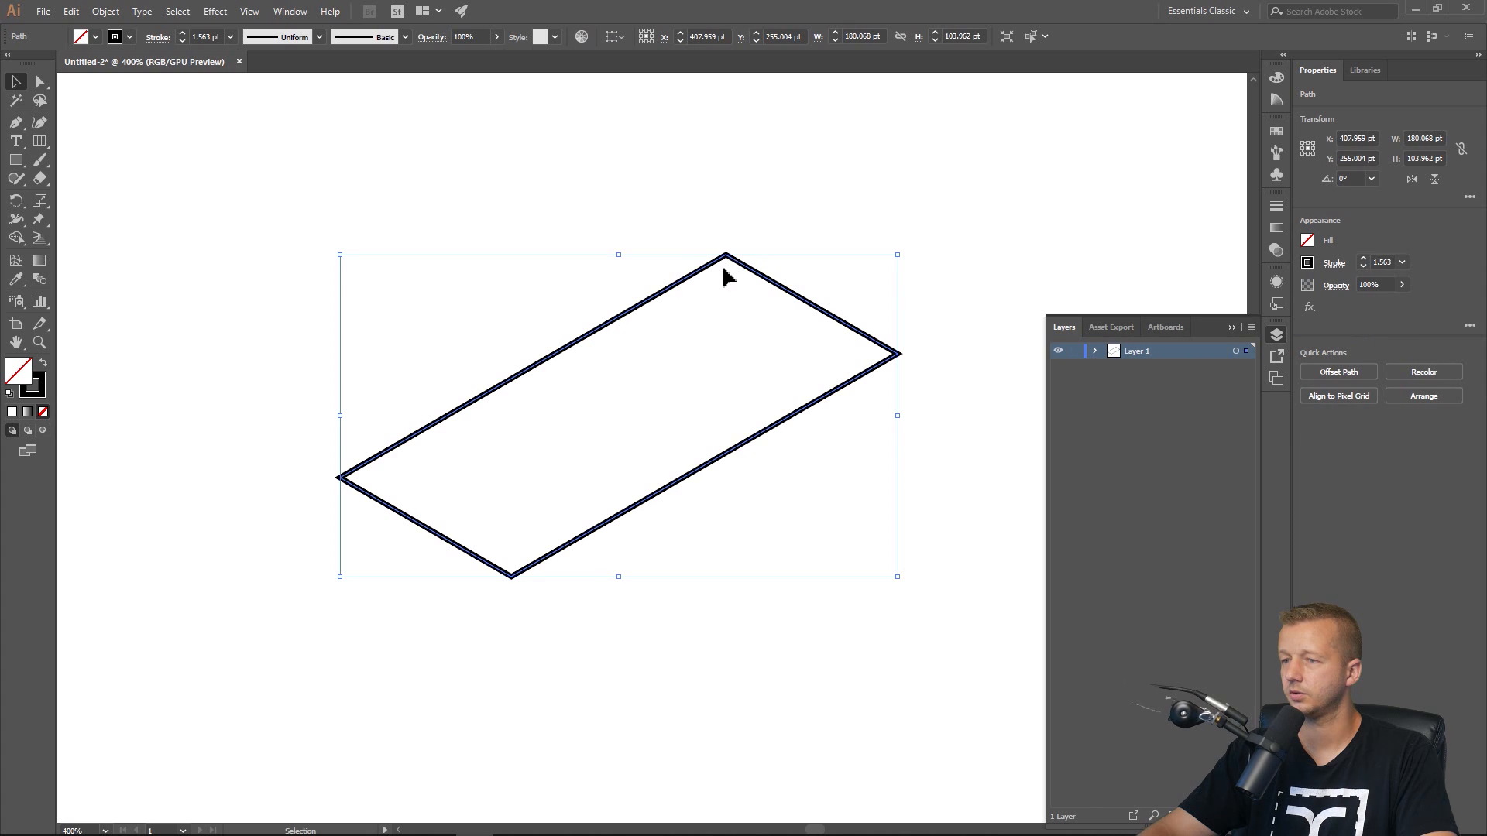
scroll(728, 274, "left", 1)
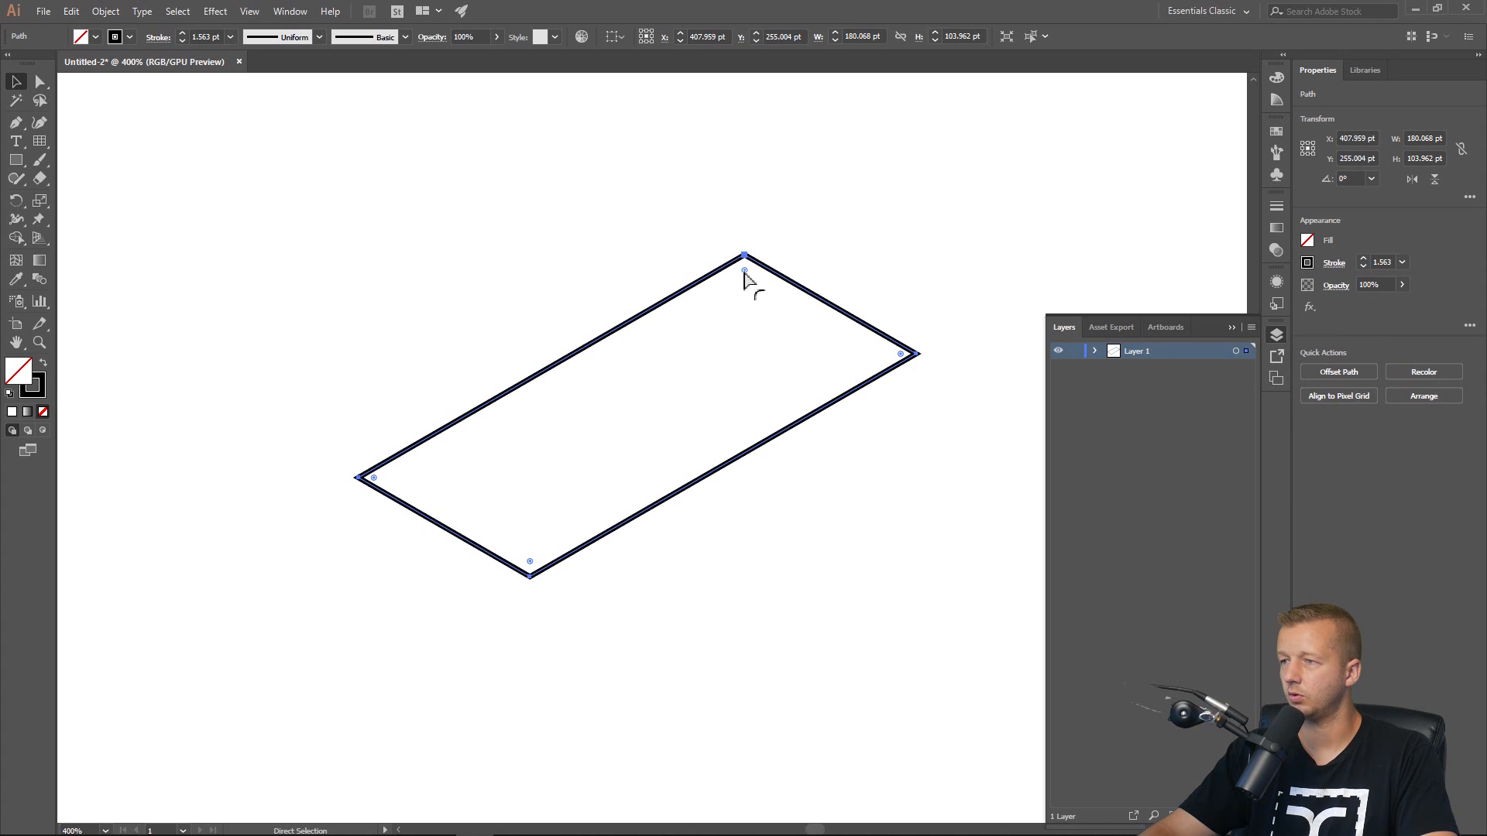
left_click_drag(744, 274, 753, 296)
left_click(714, 416)
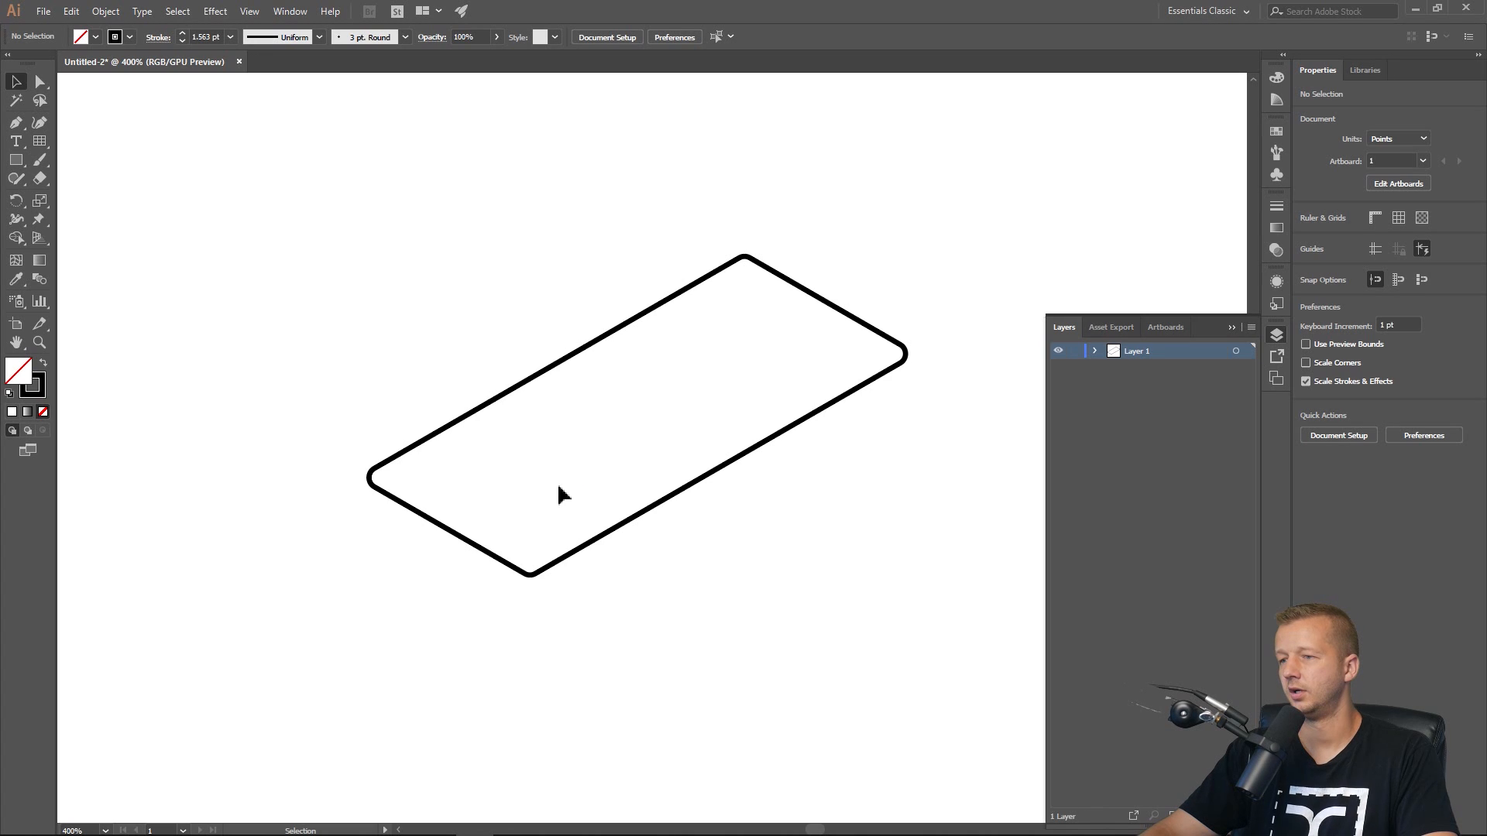
left_click(556, 569)
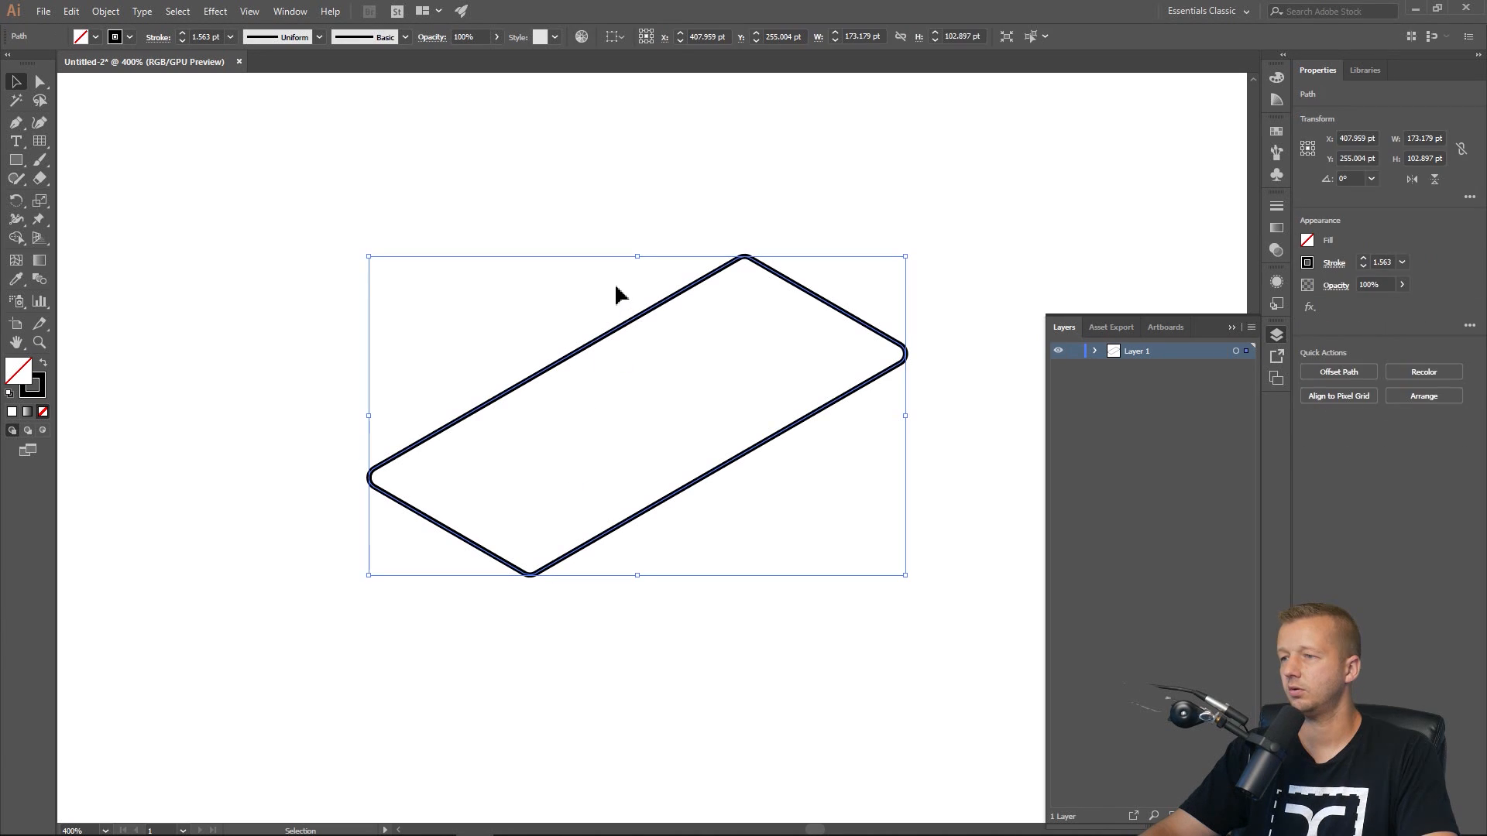
left_click(640, 225)
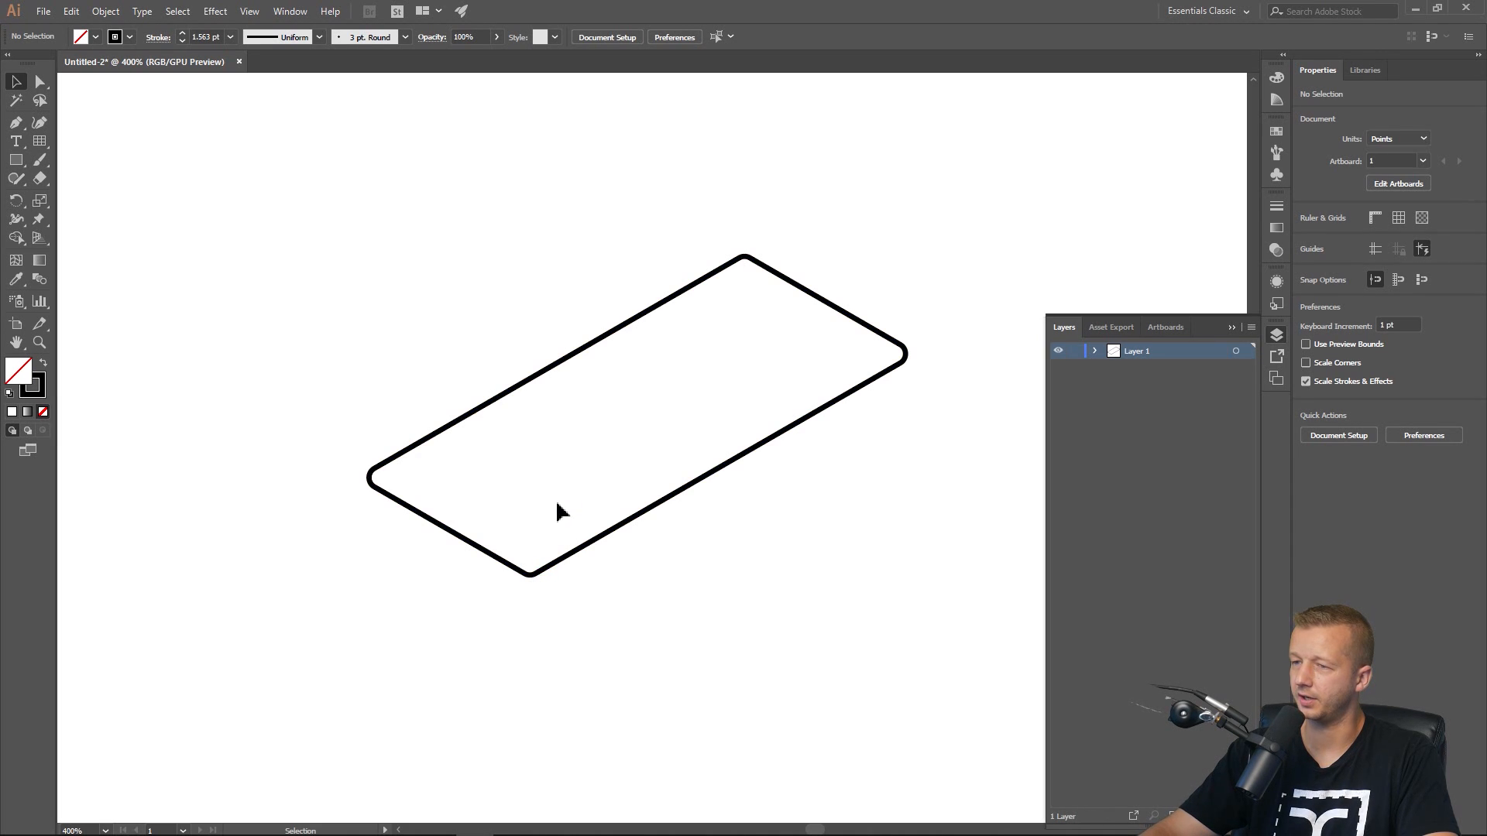
key("ctrl+z")
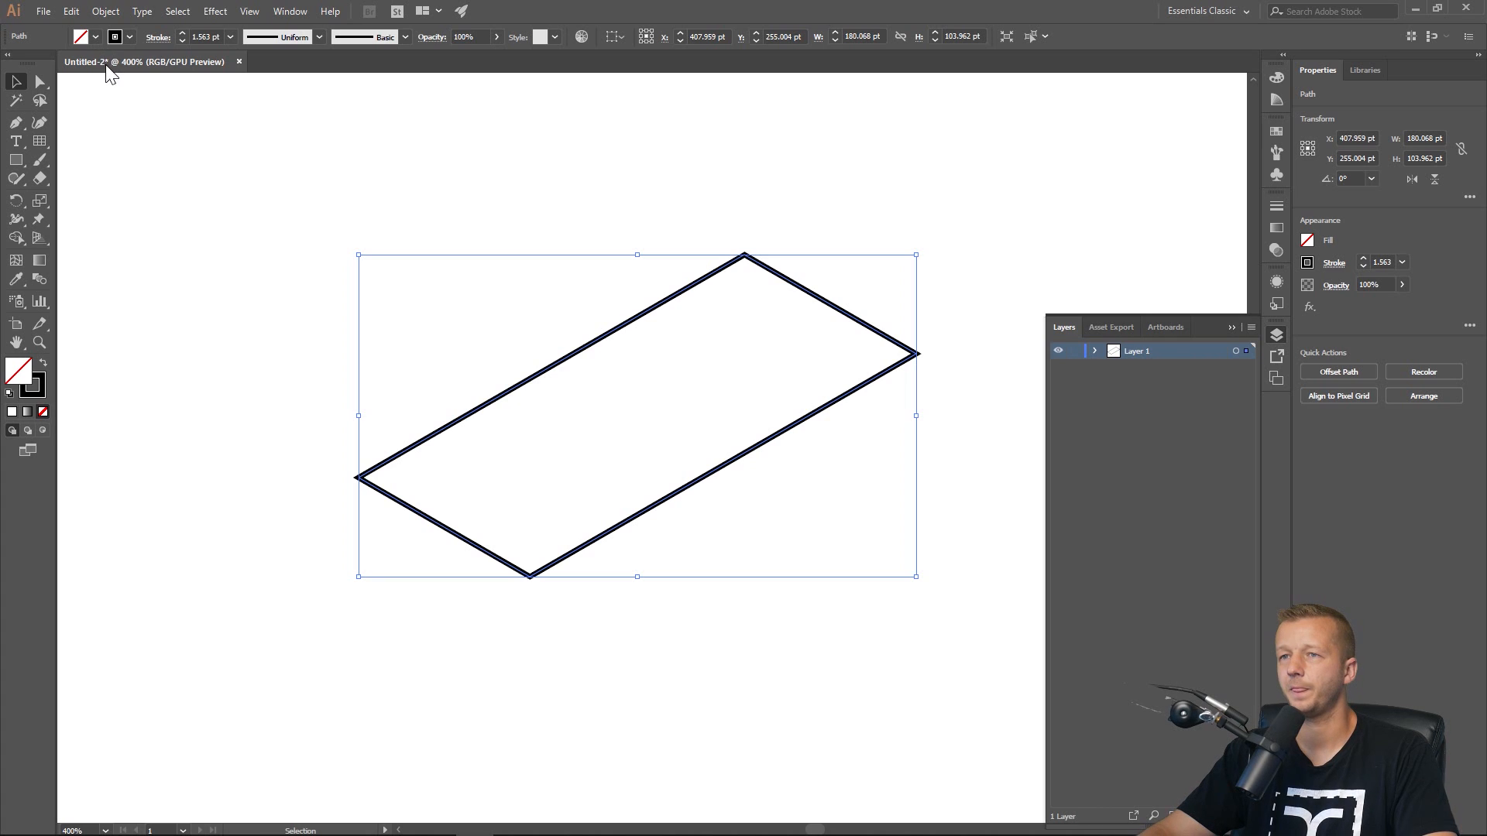
Round the rectangle's corners to a 5 pt radius with the Round Any Corner script.
left_click(43, 11)
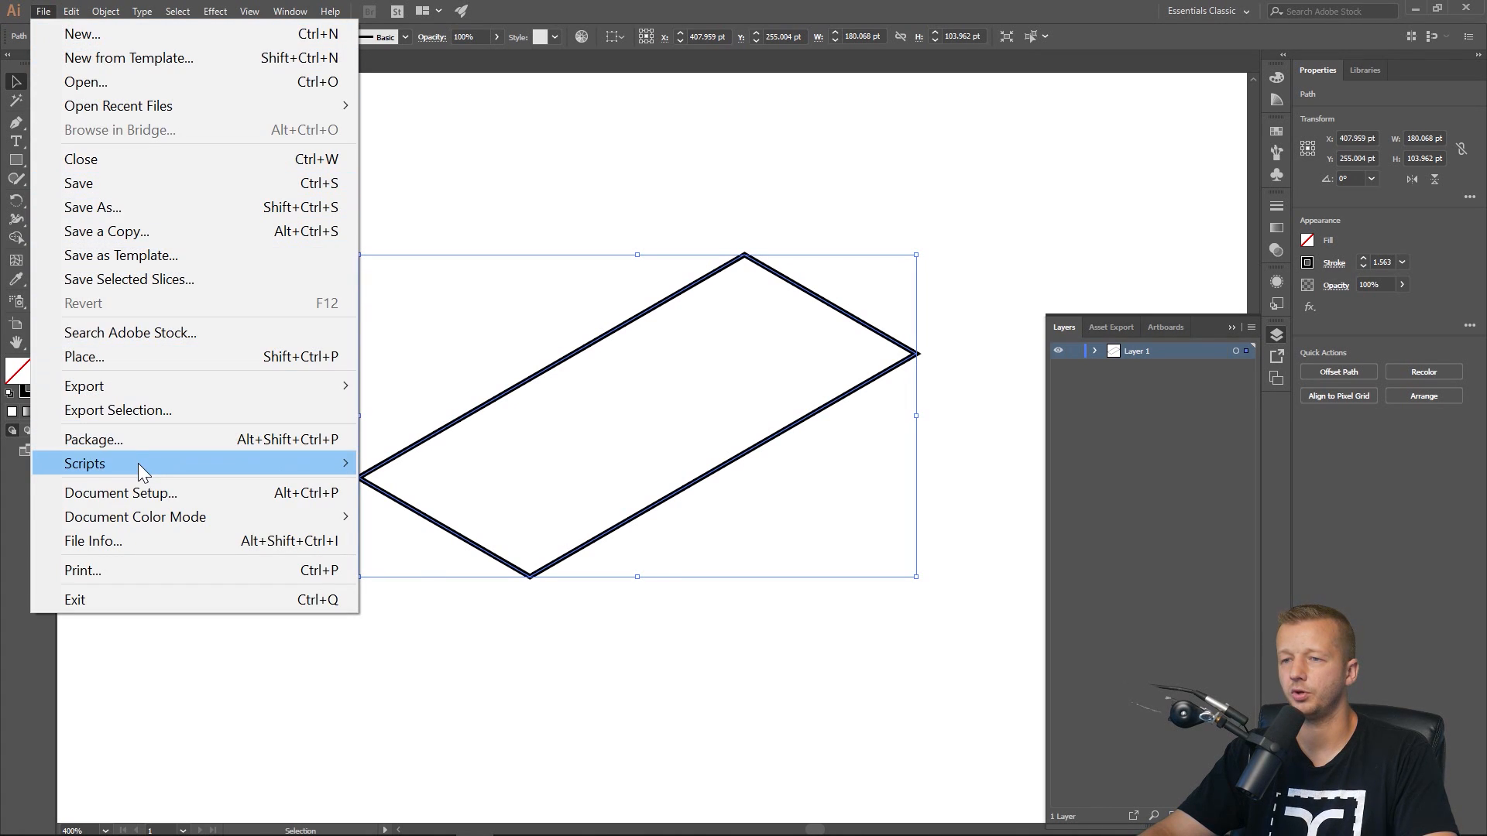
mouse_move(138, 464)
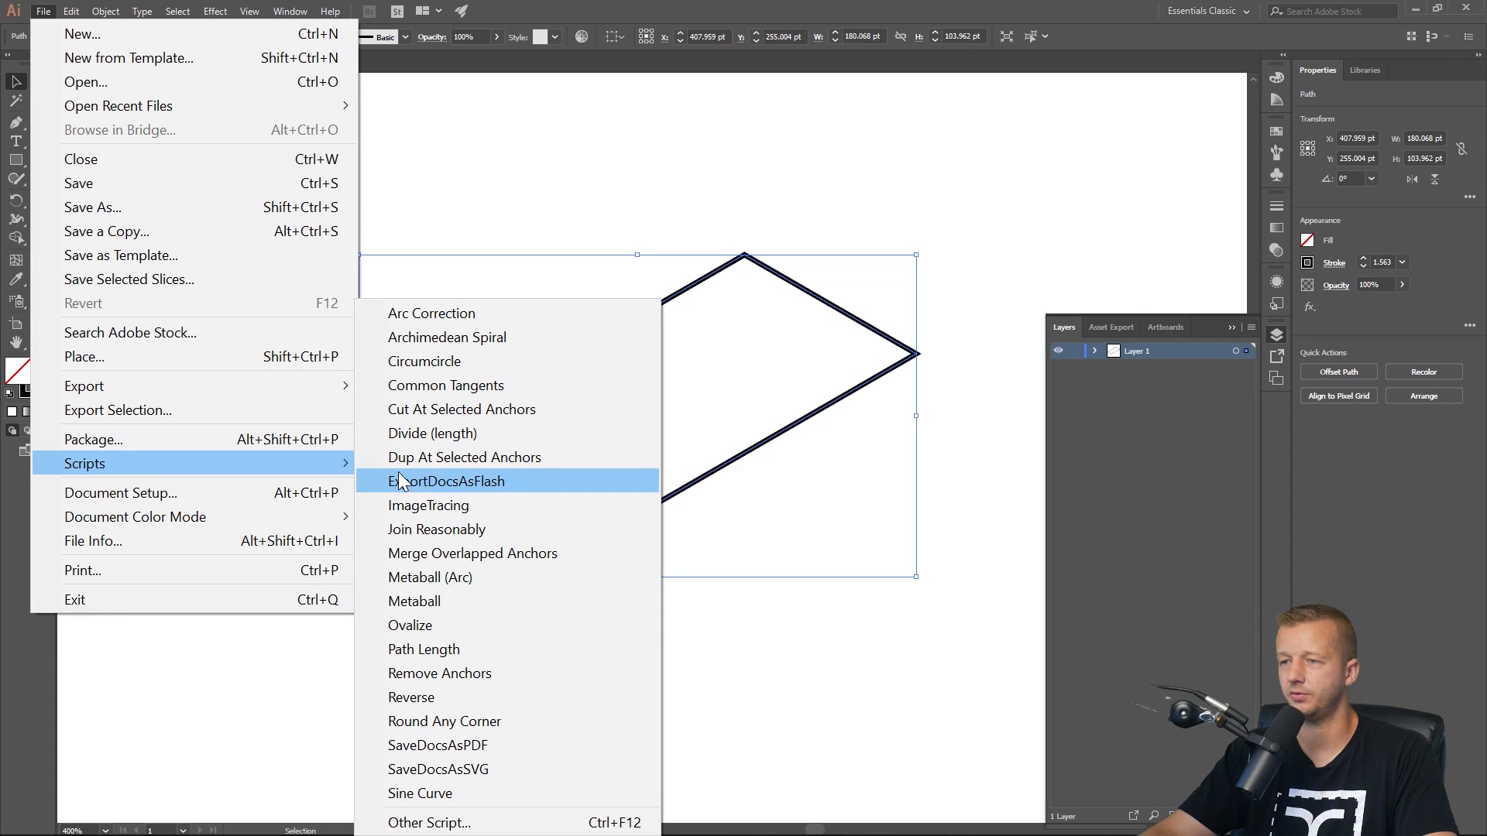
left_click(447, 721)
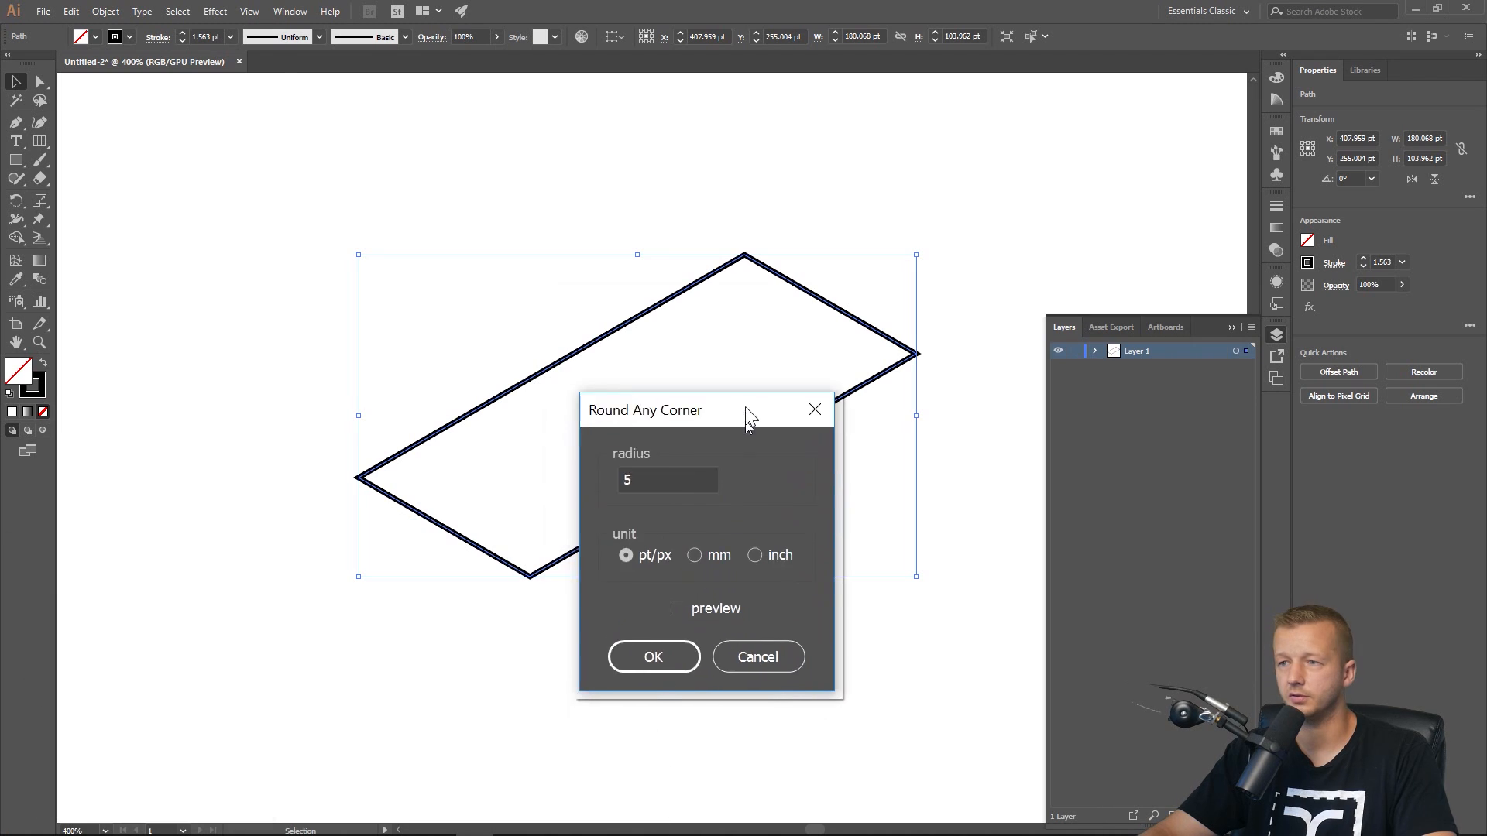
left_click(585, 229)
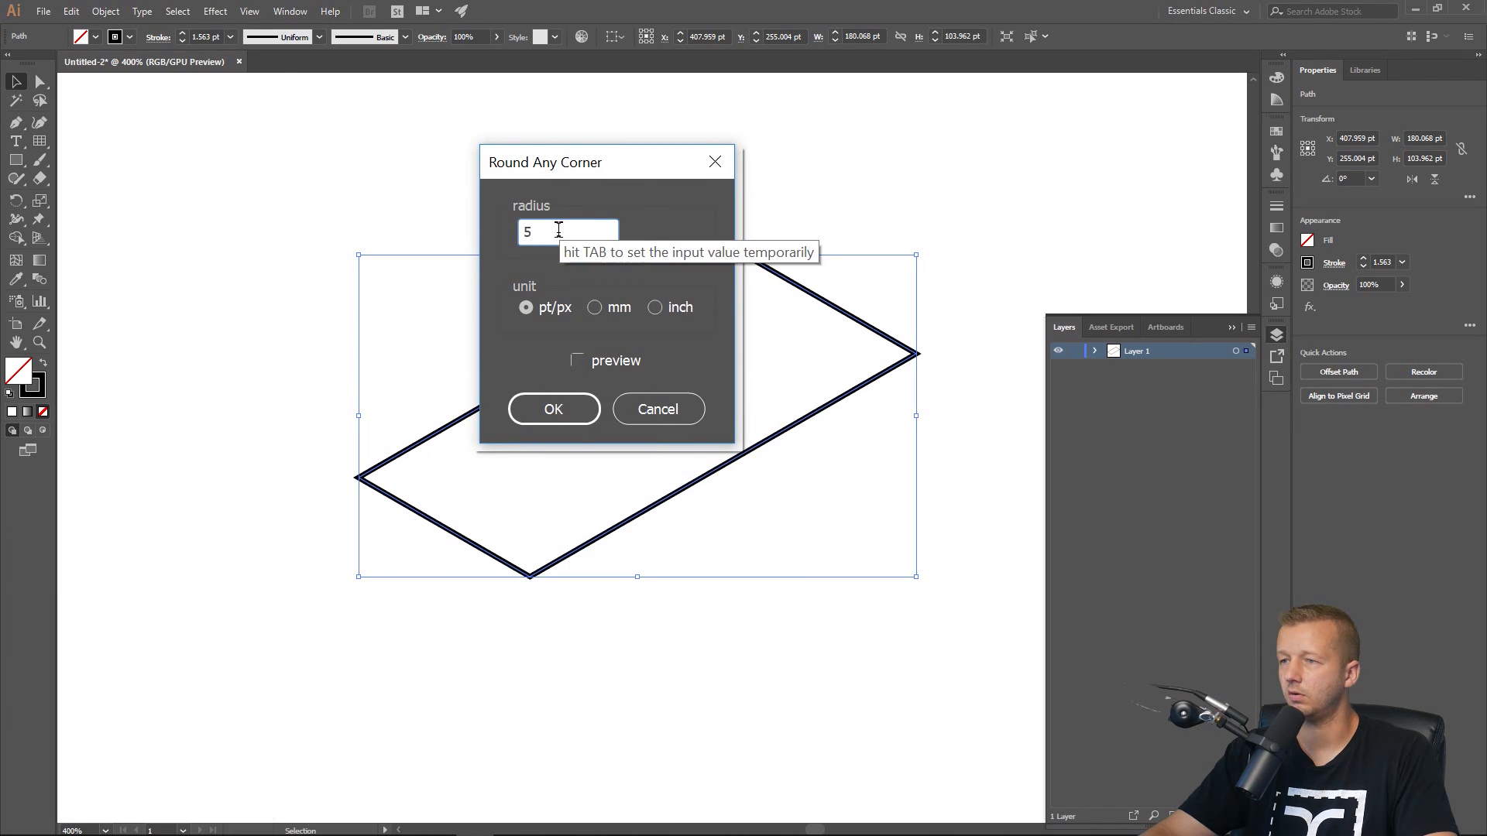
left_click_drag(559, 228, 483, 237)
left_click(578, 361)
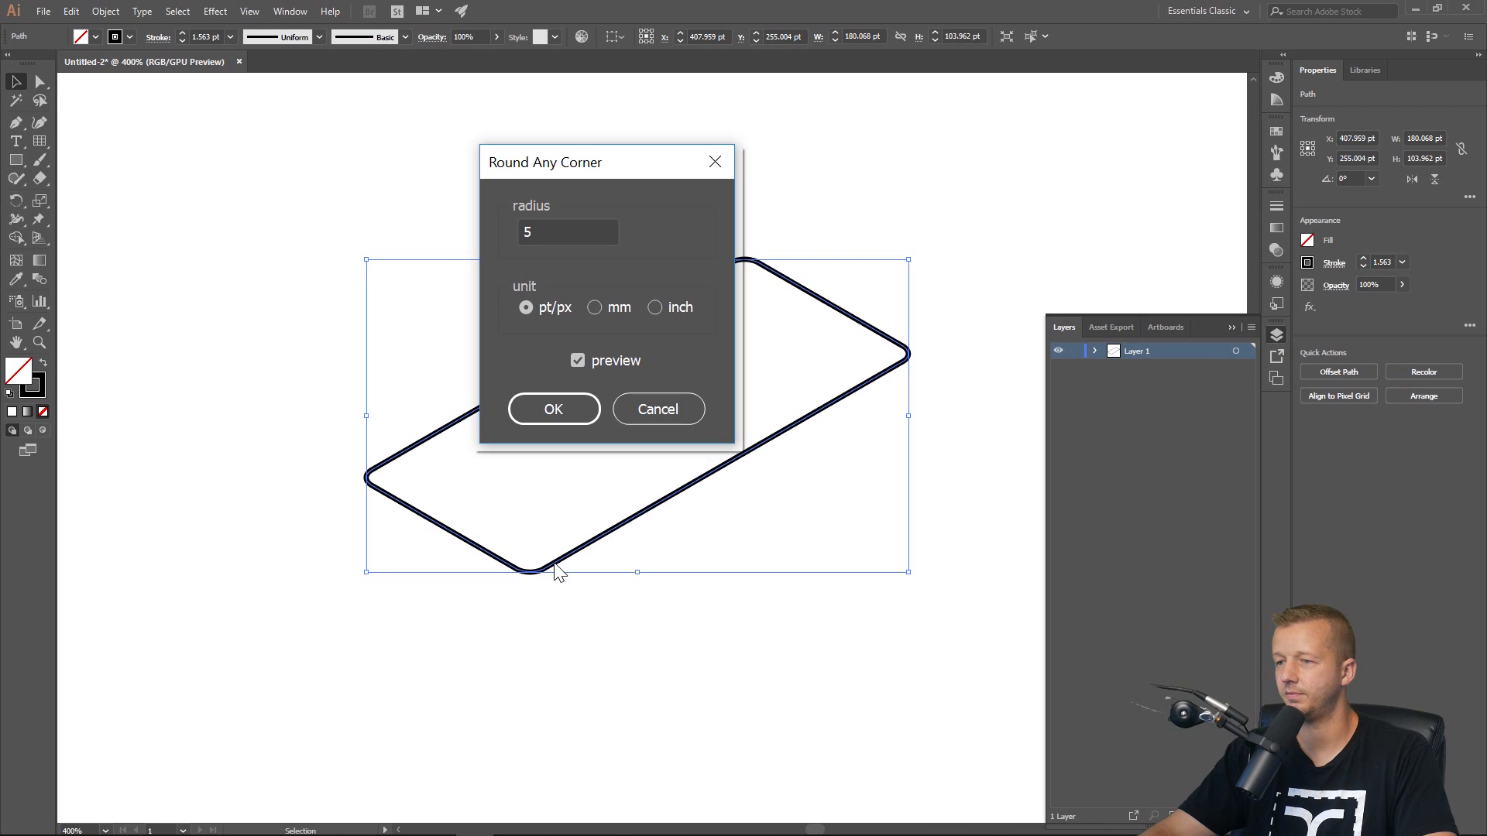
left_click(545, 410)
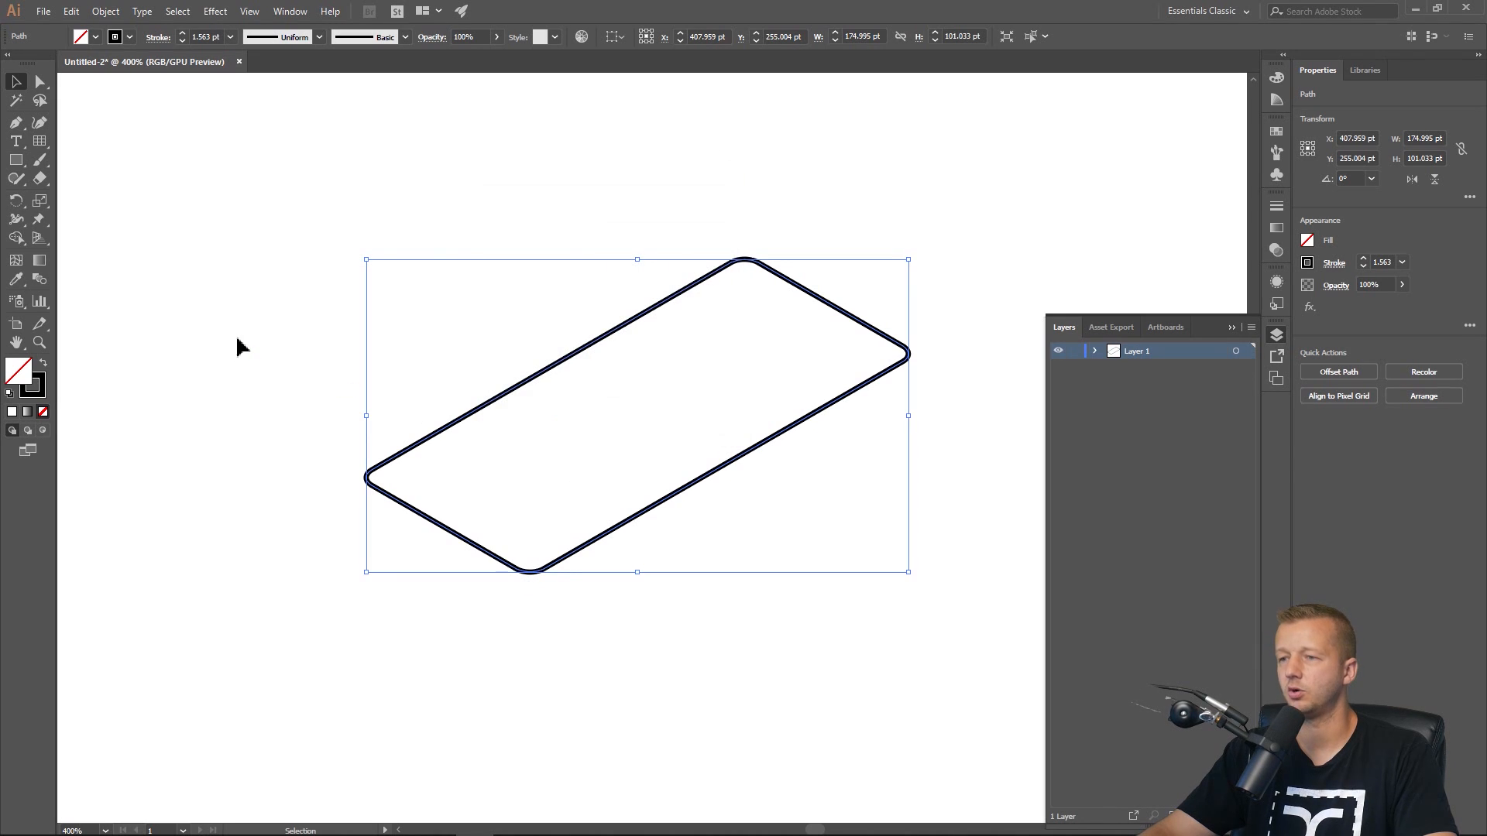
left_click(279, 501)
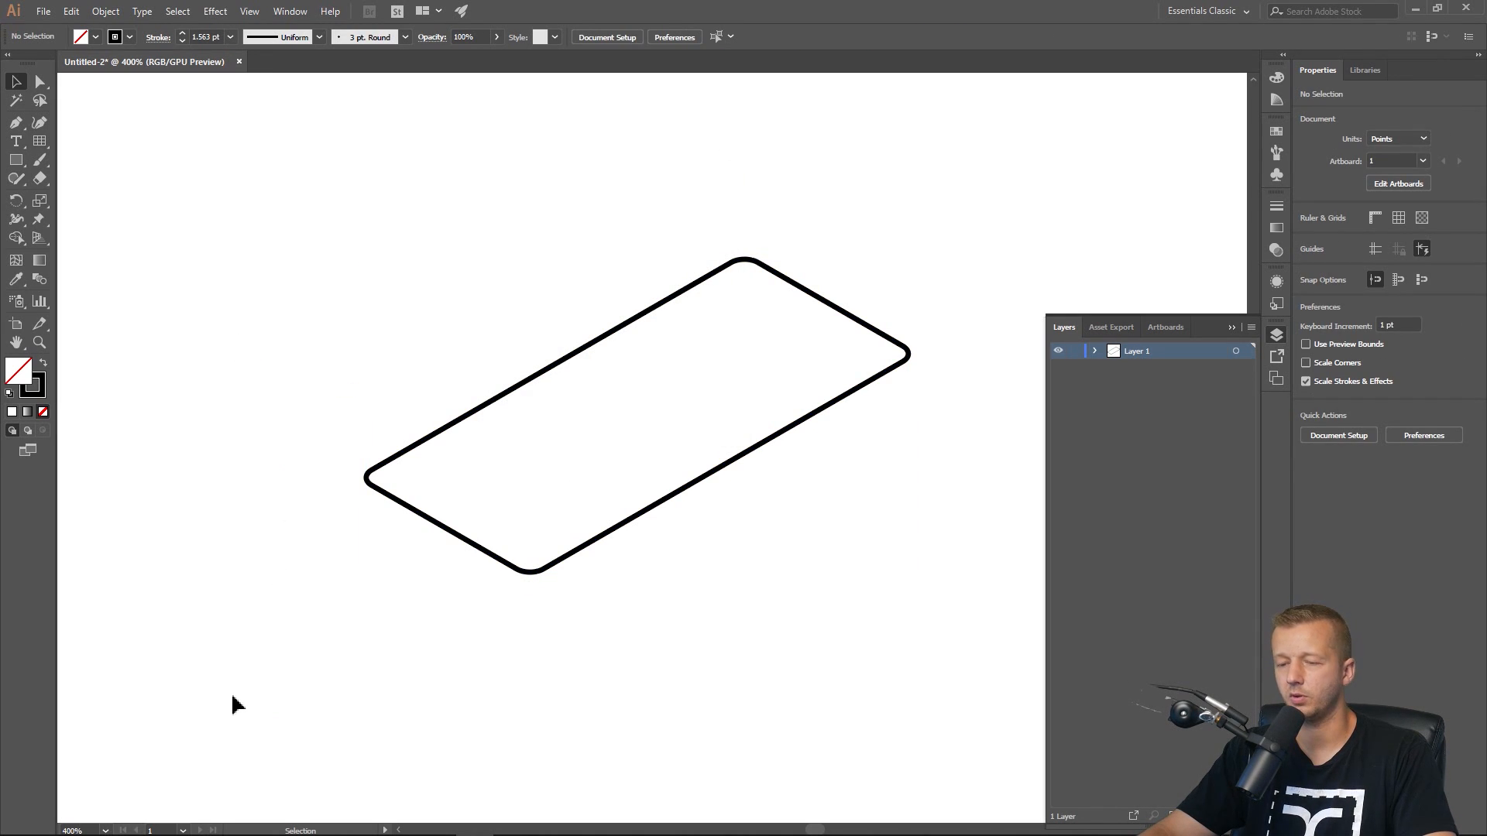
mouse_move(133, 829)
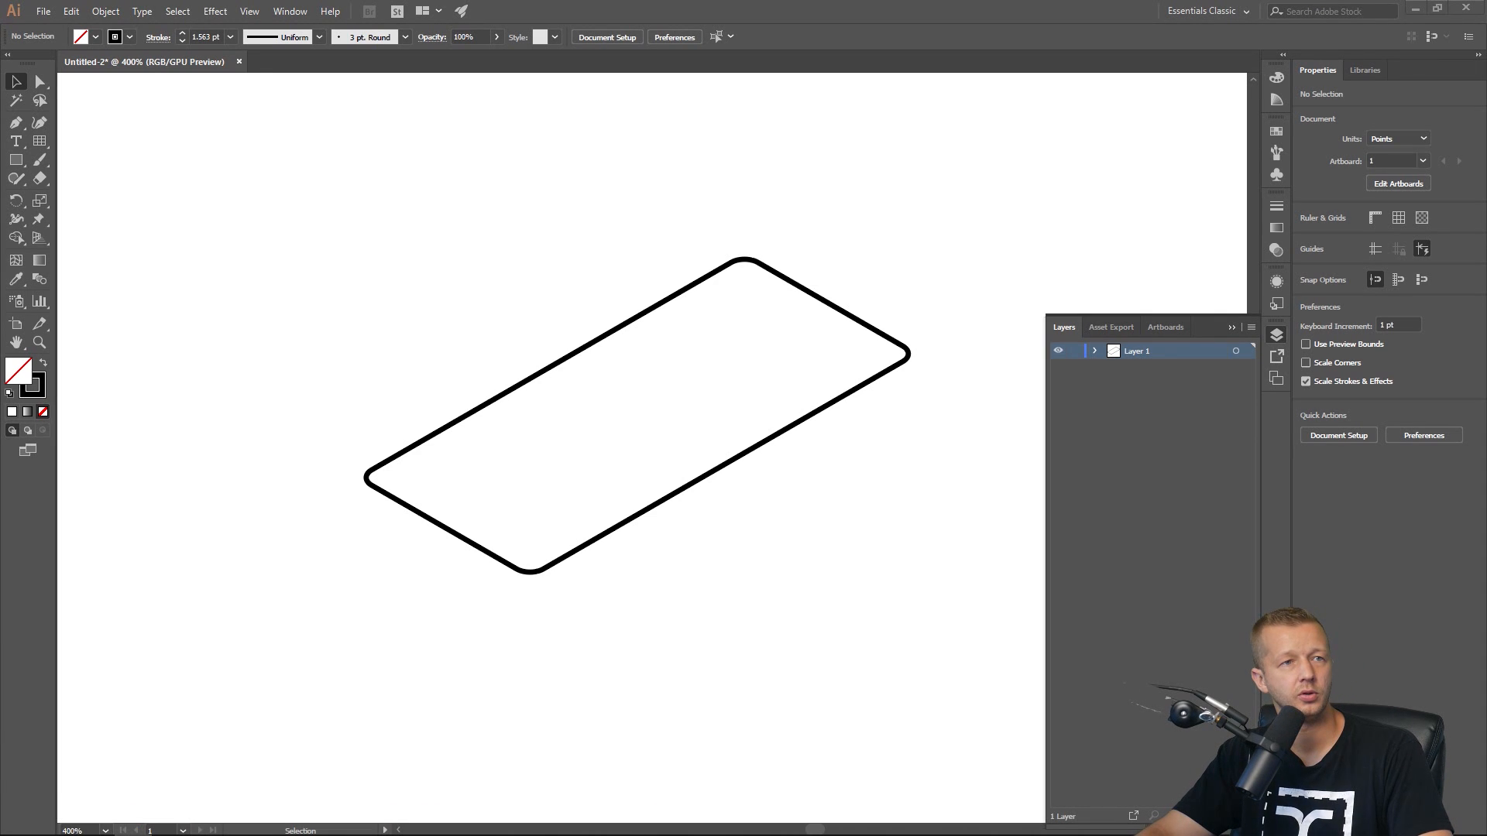
Switch to the browser to view the script author's download page for the Round Any Corner script, then return to Illustrator.
left_click_drag(0, 124, 895, 96)
double_click(910, 96)
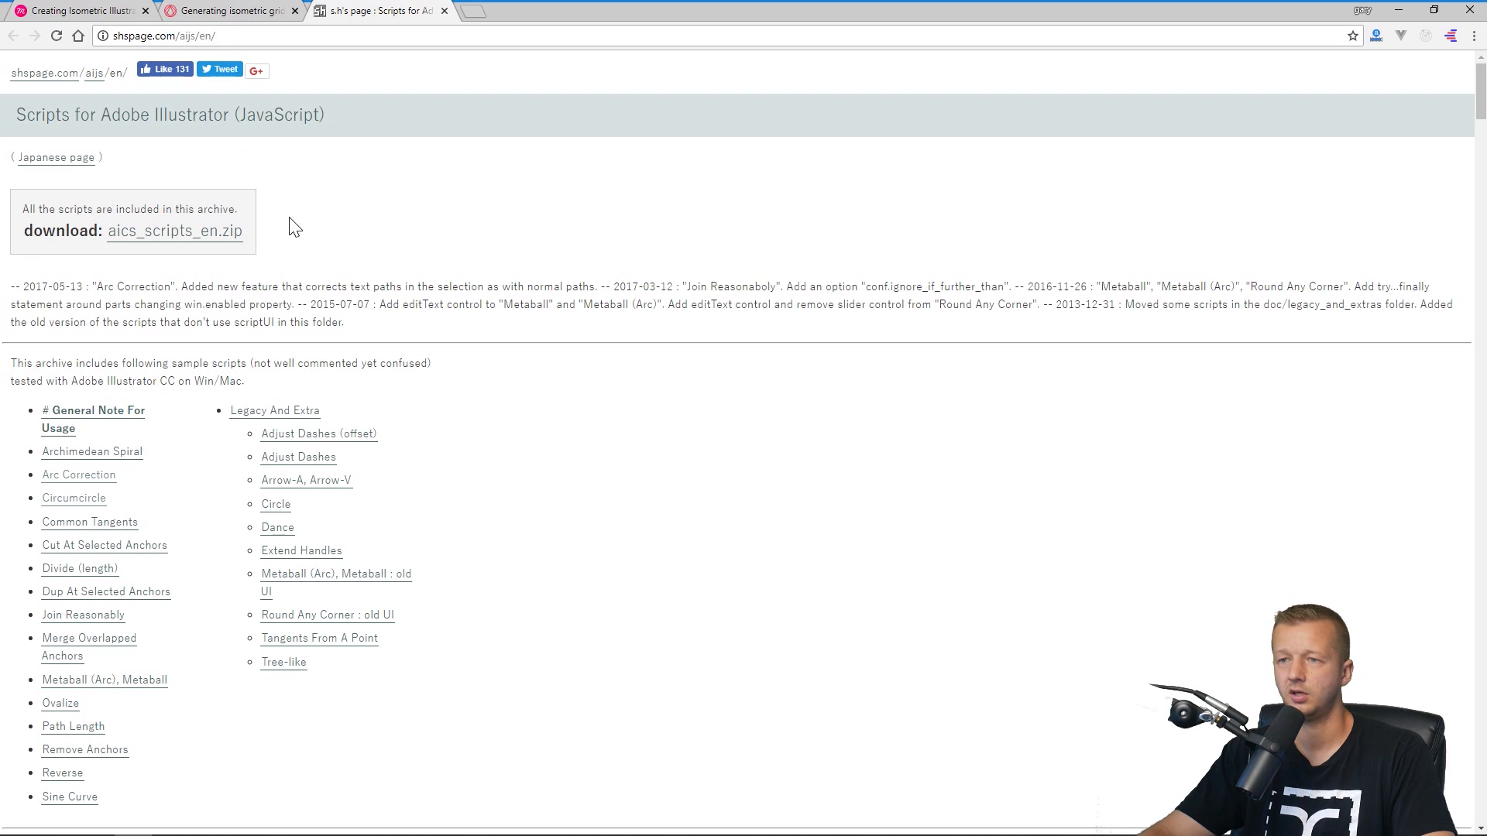
scroll(322, 488, "down", 3)
scroll(328, 480, "up", 2)
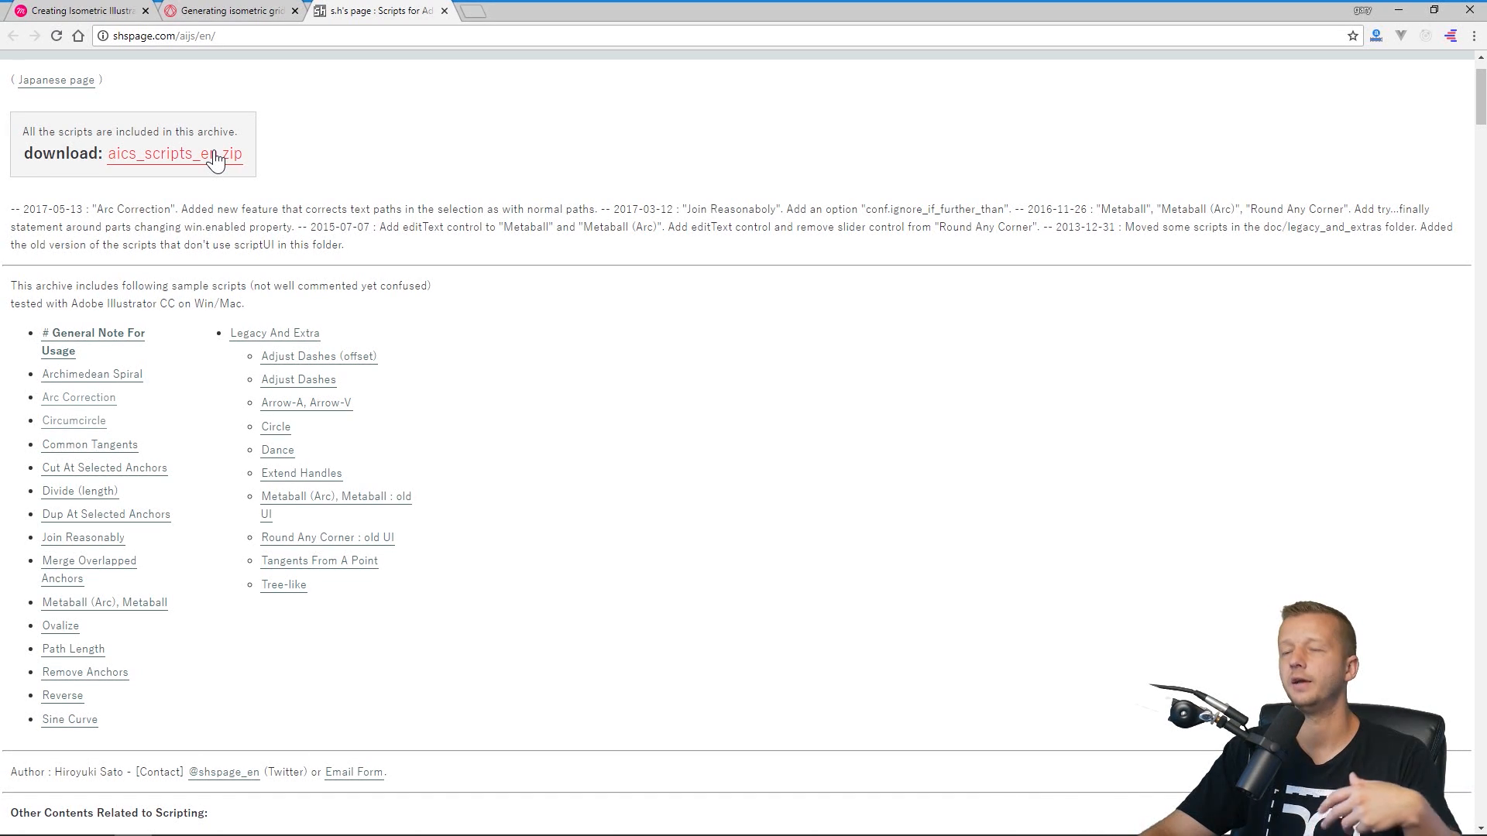
left_click(1400, 12)
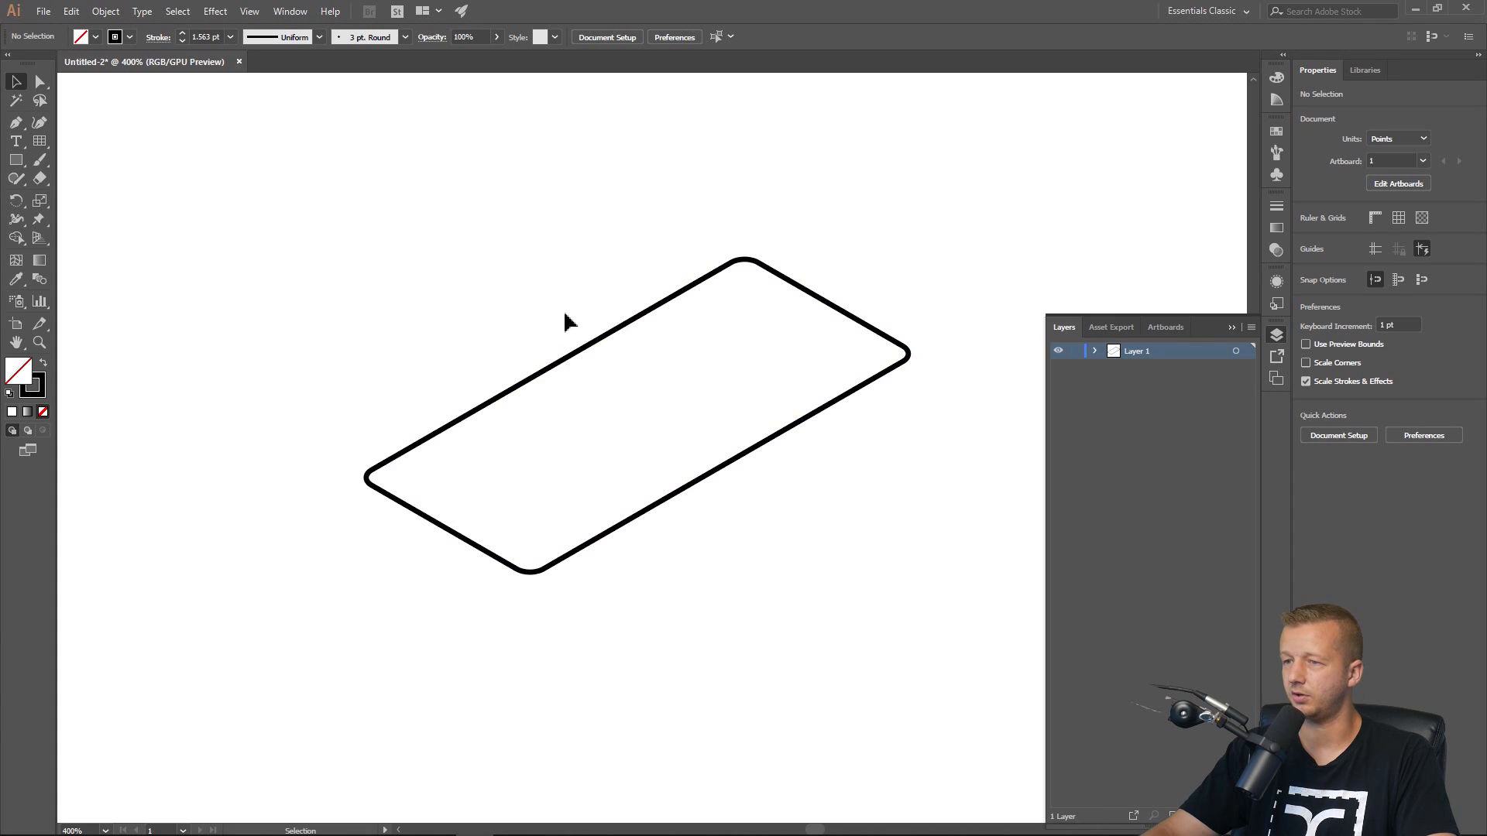
Show the isometric guides again and select the rounded rectangle.
scroll(563, 308, "down", 2)
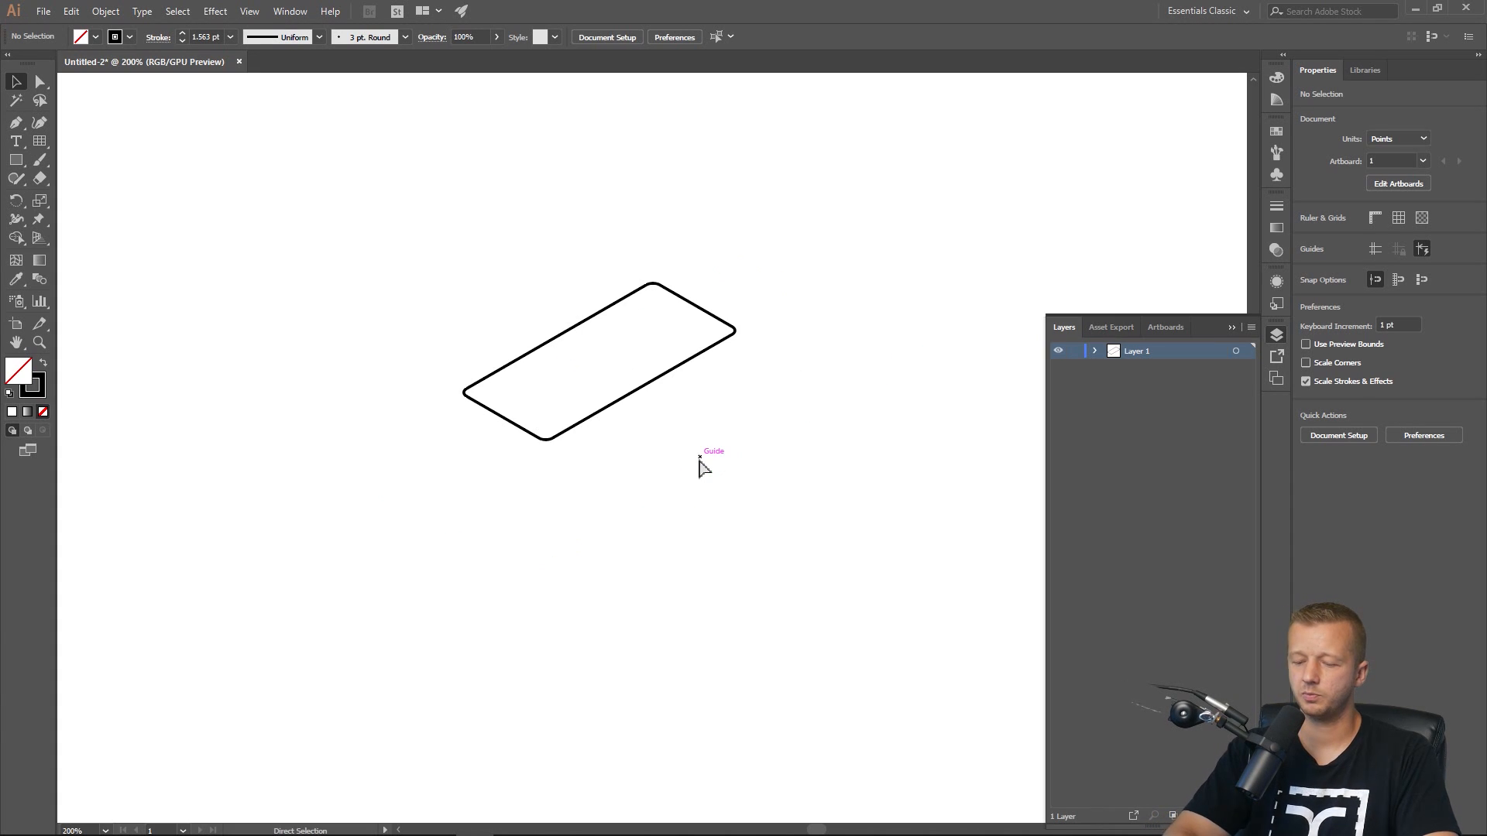
key("ctrl+semicolon")
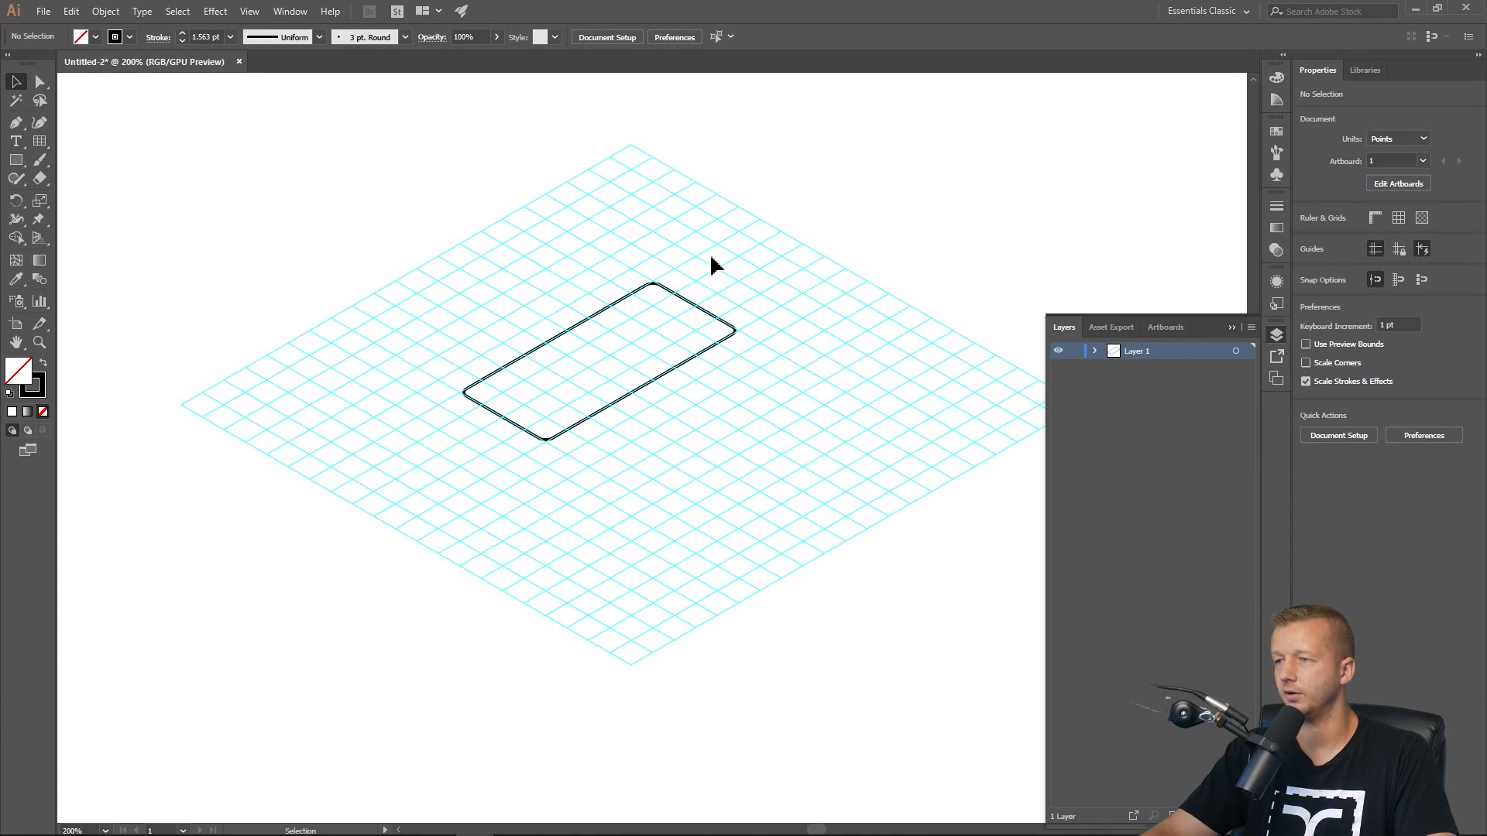
left_click_drag(709, 254, 665, 319)
scroll(640, 329, "up", 2)
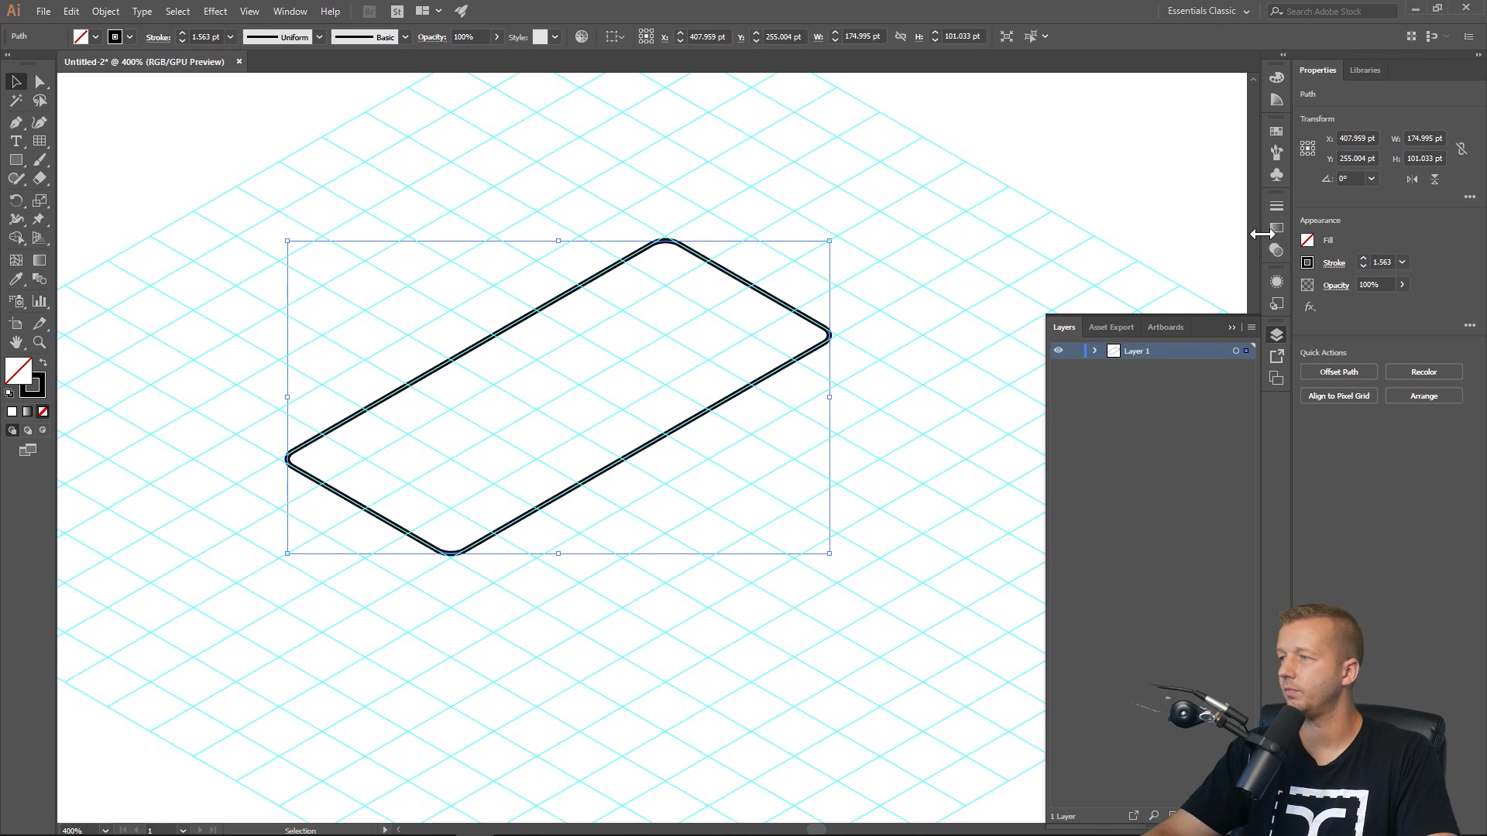
Remove the rectangle's stroke and fill it with a dark blue swatch, then deselect.
left_click(1308, 263)
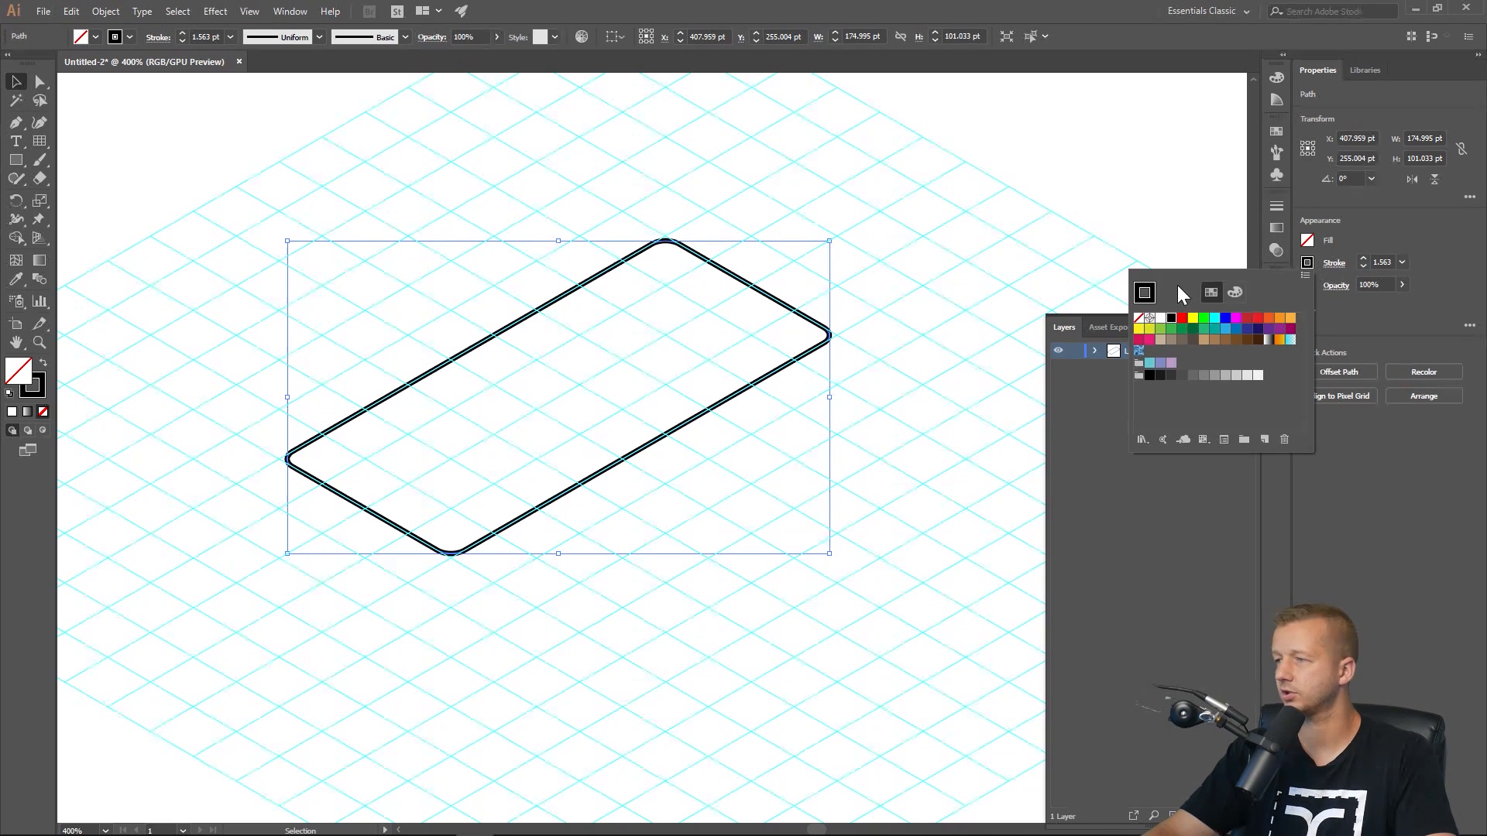
left_click(1138, 318)
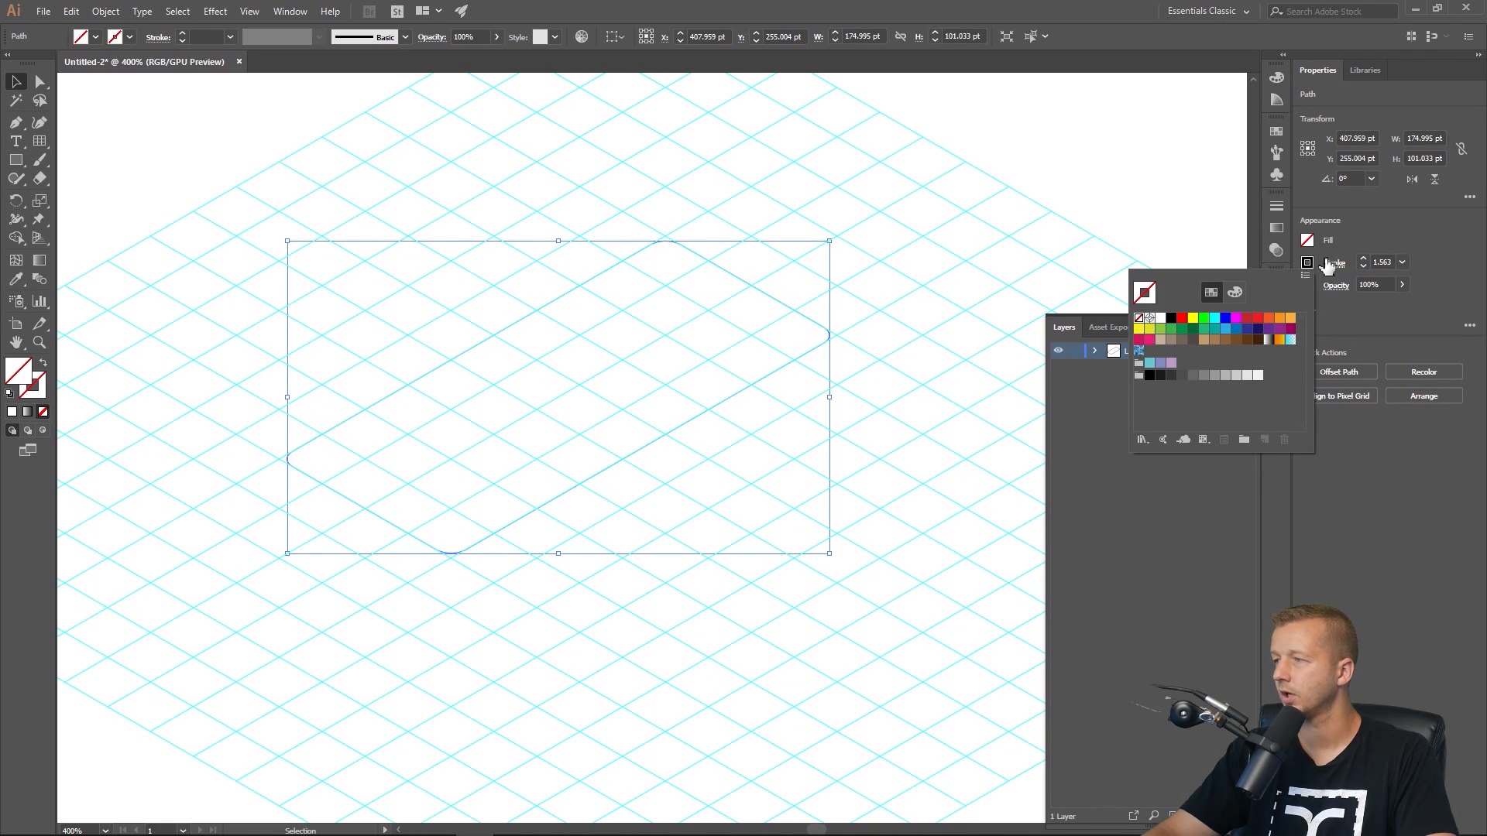
left_click(1307, 241)
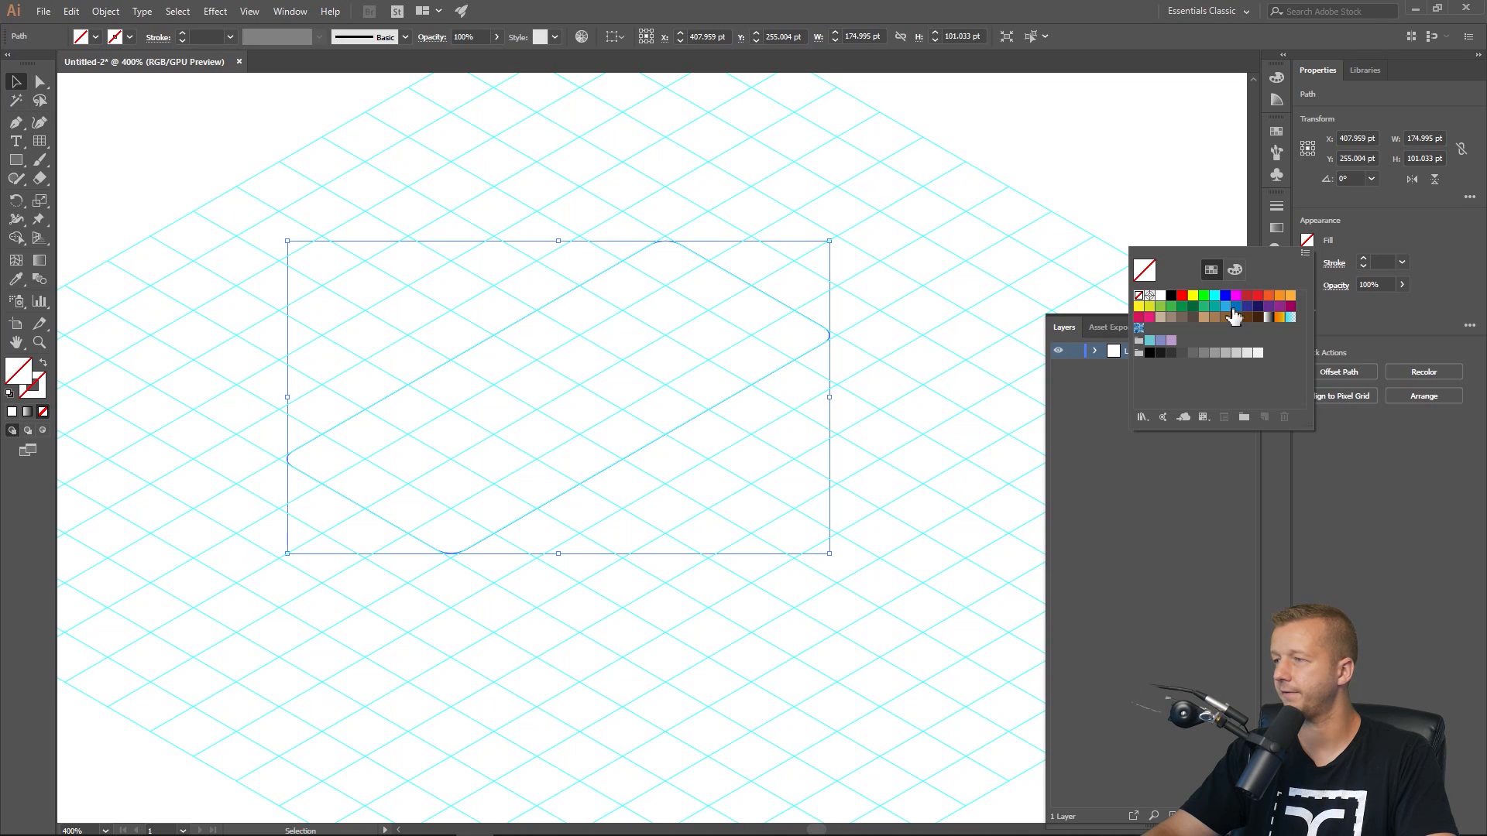
left_click(1225, 308)
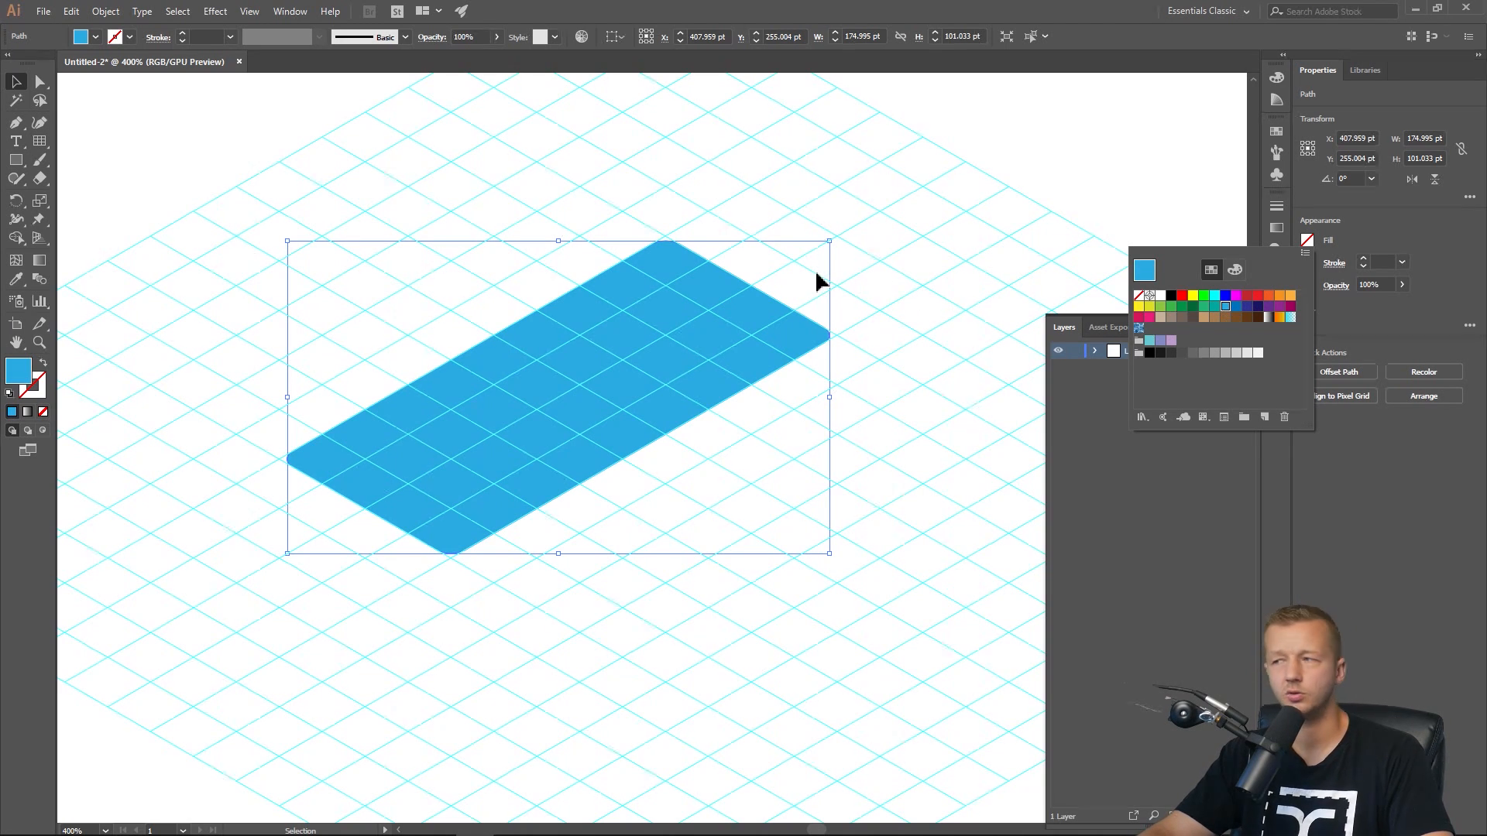
left_click(1237, 307)
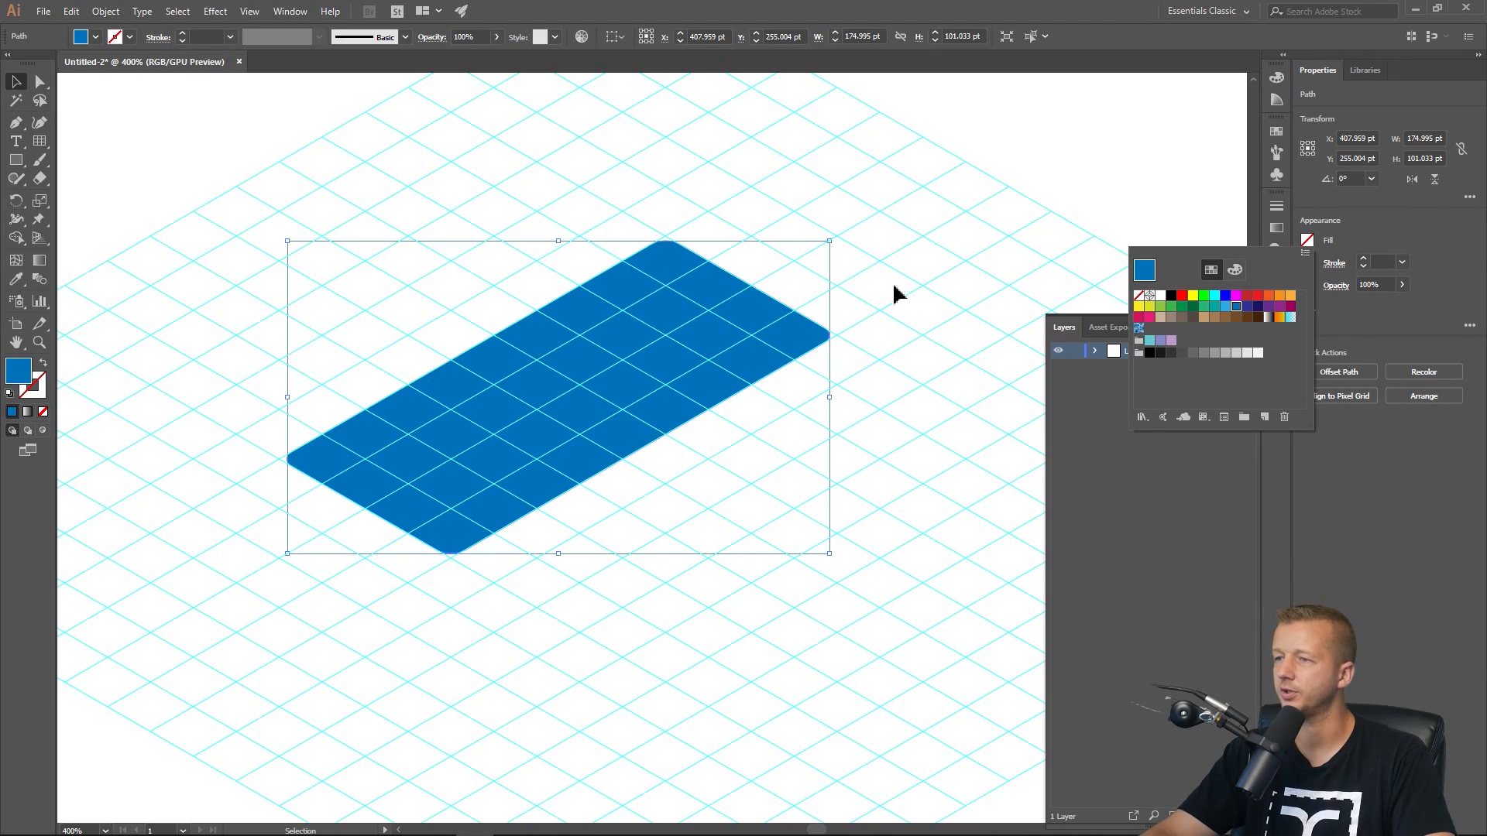
left_click(525, 225)
left_click(530, 223)
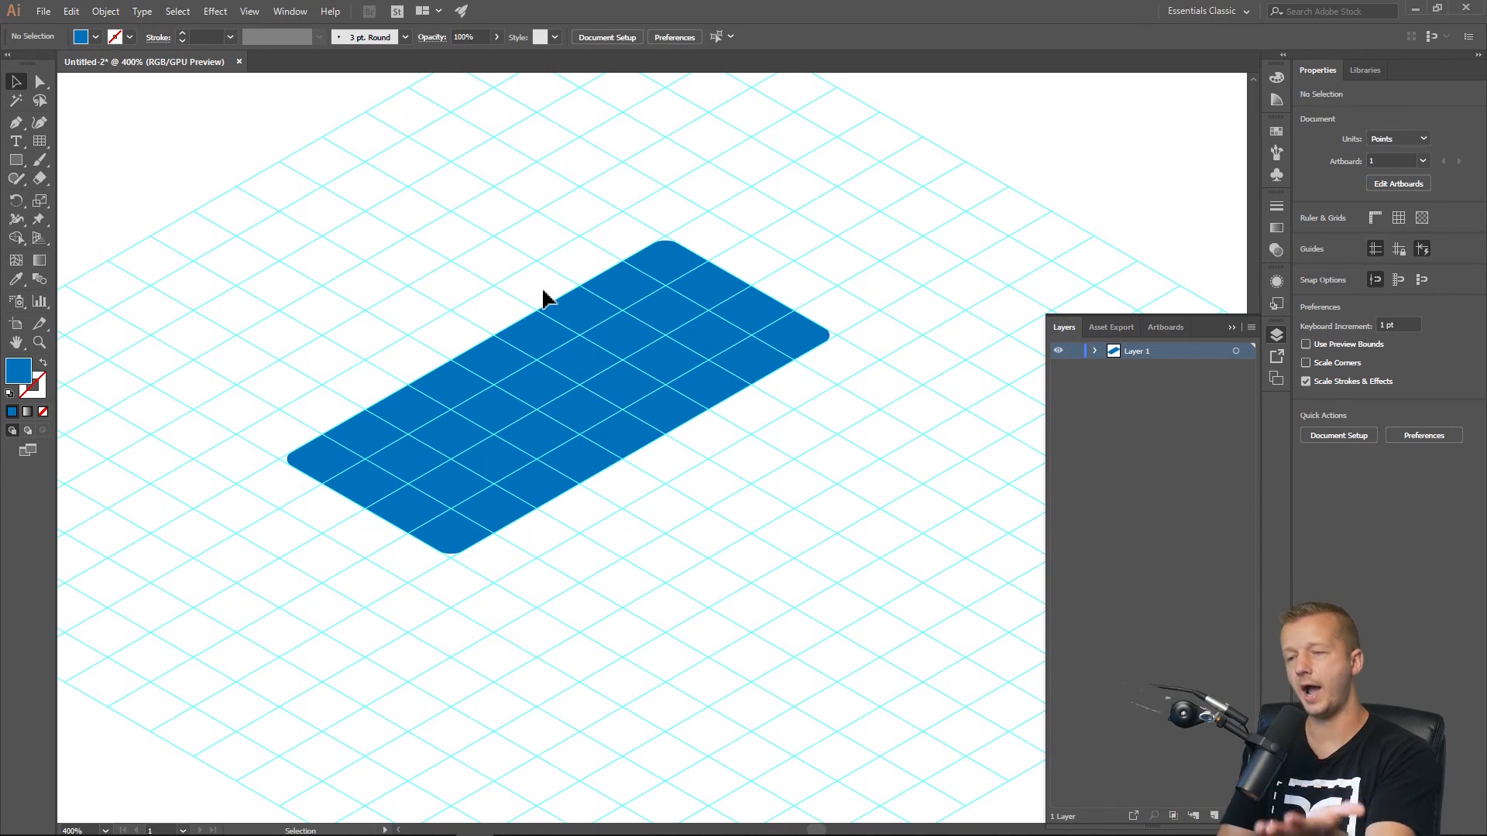
Duplicate the rectangle in place and move the copy straight up about 16 pt.
left_click(563, 338)
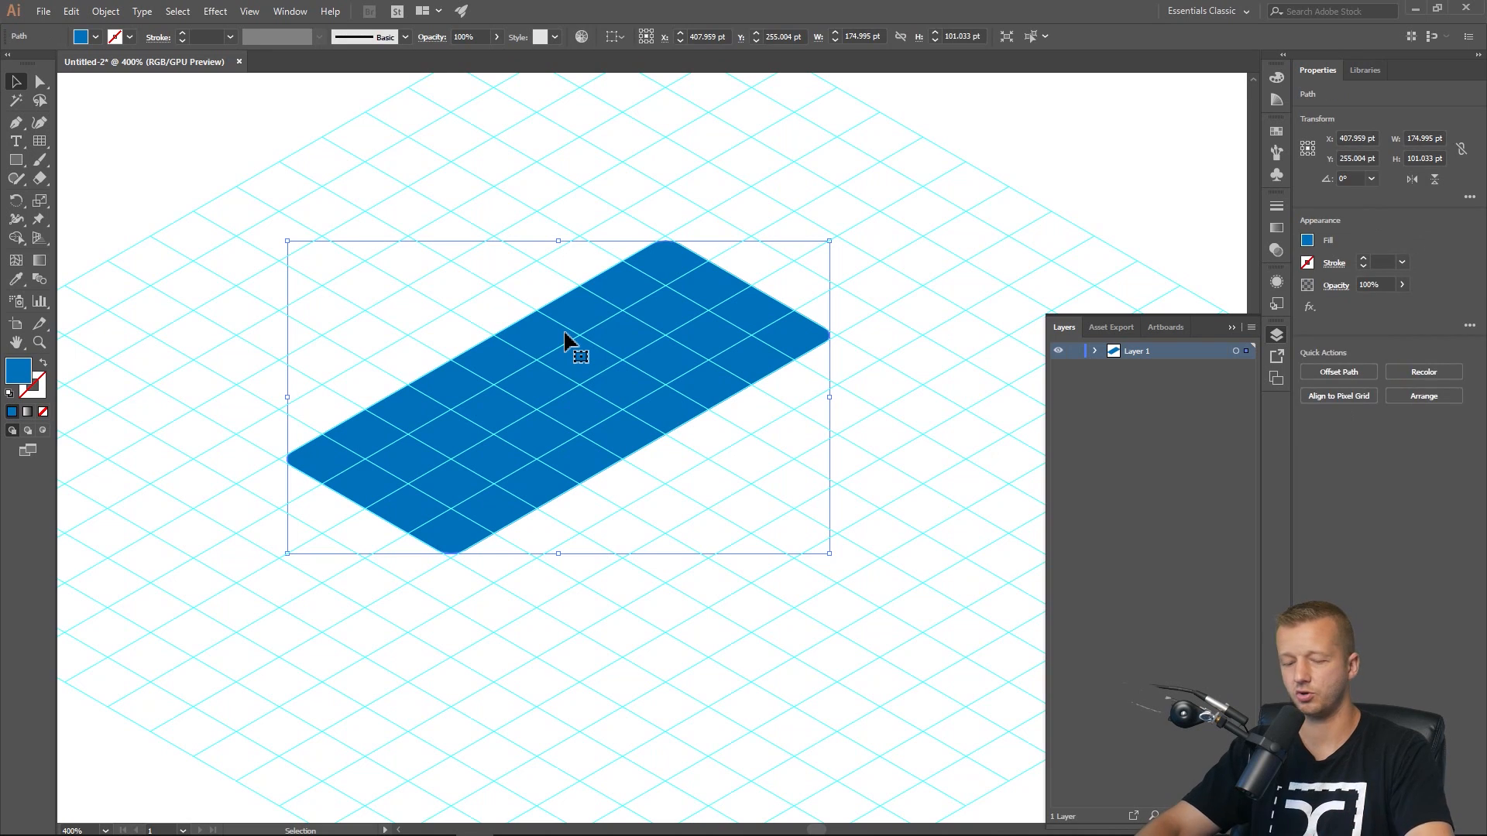
key("ctrl+c")
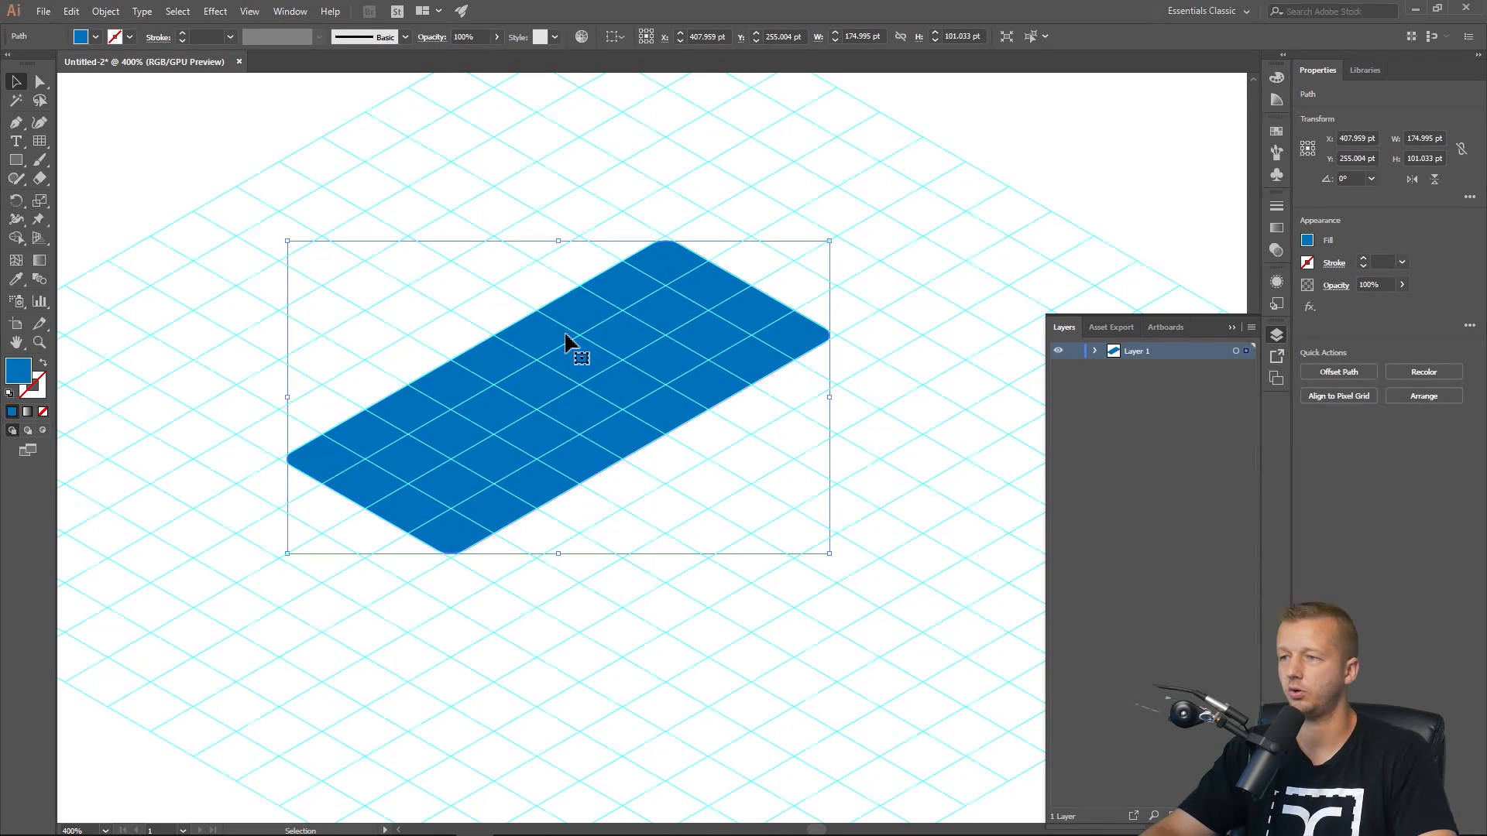
left_click(1095, 351)
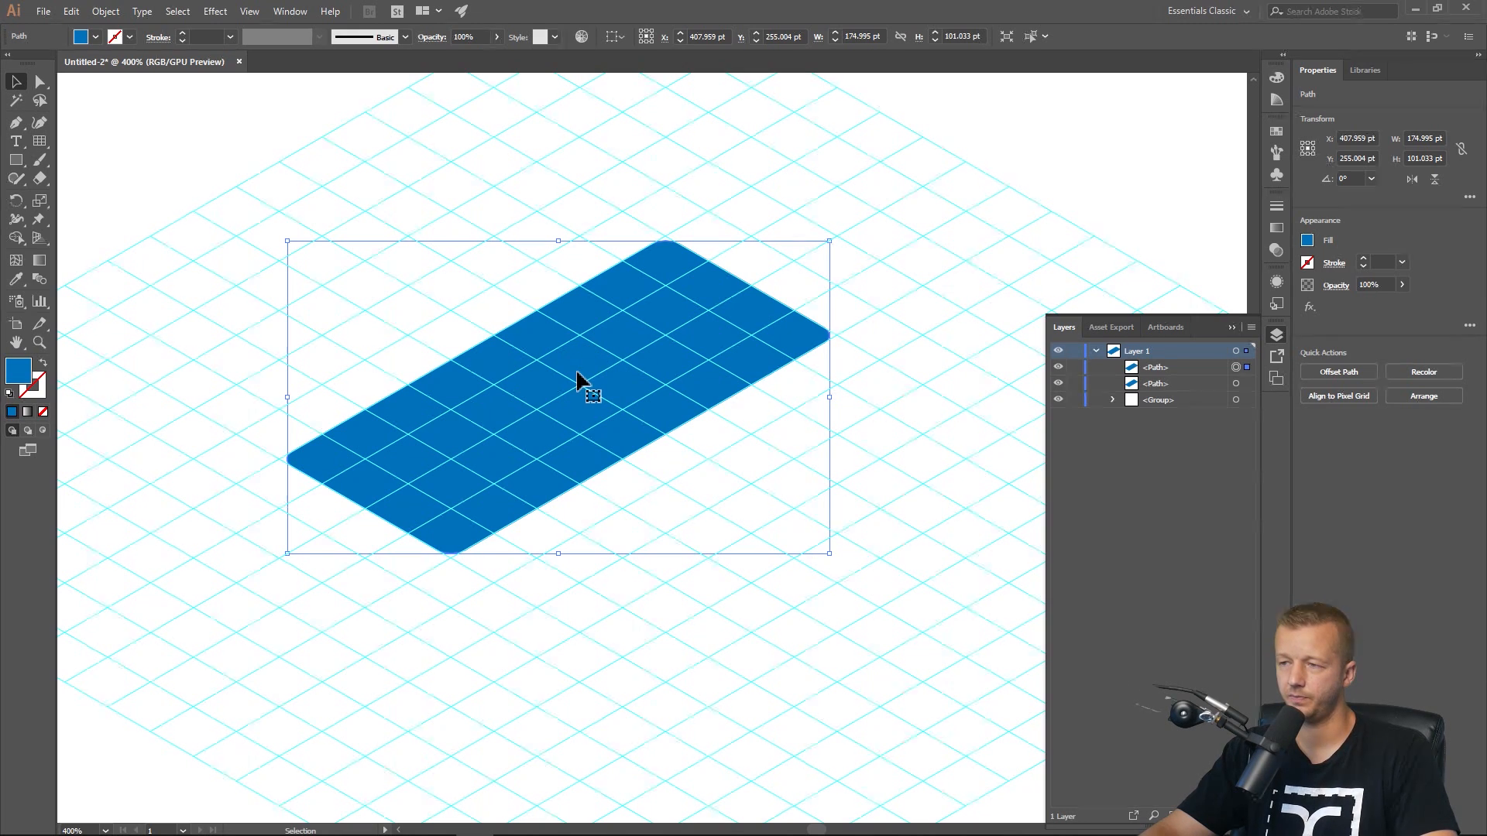
left_click_drag(577, 379, 571, 323)
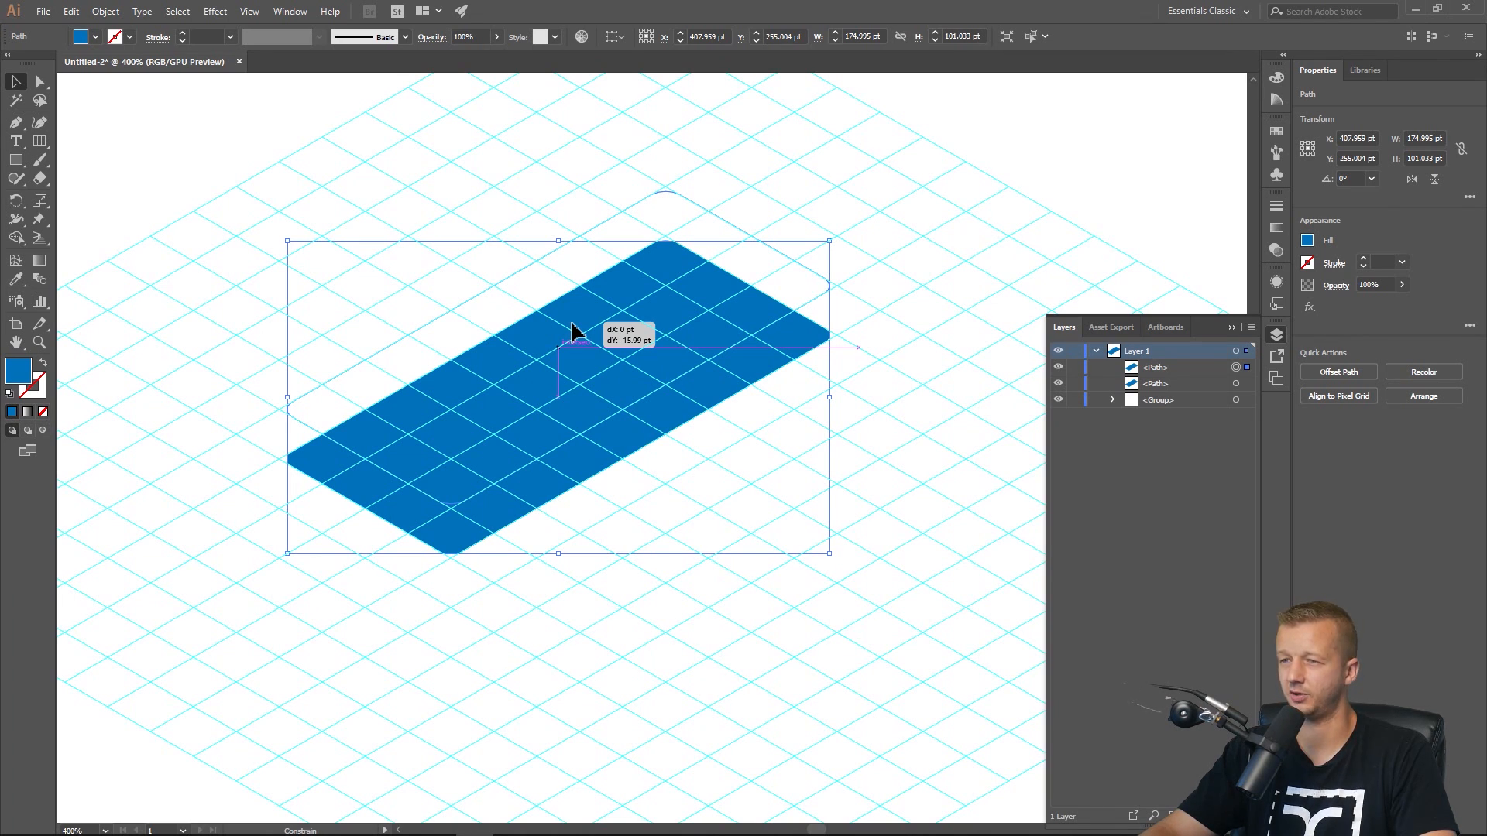
left_click_drag(571, 324, 572, 324)
left_click(773, 616)
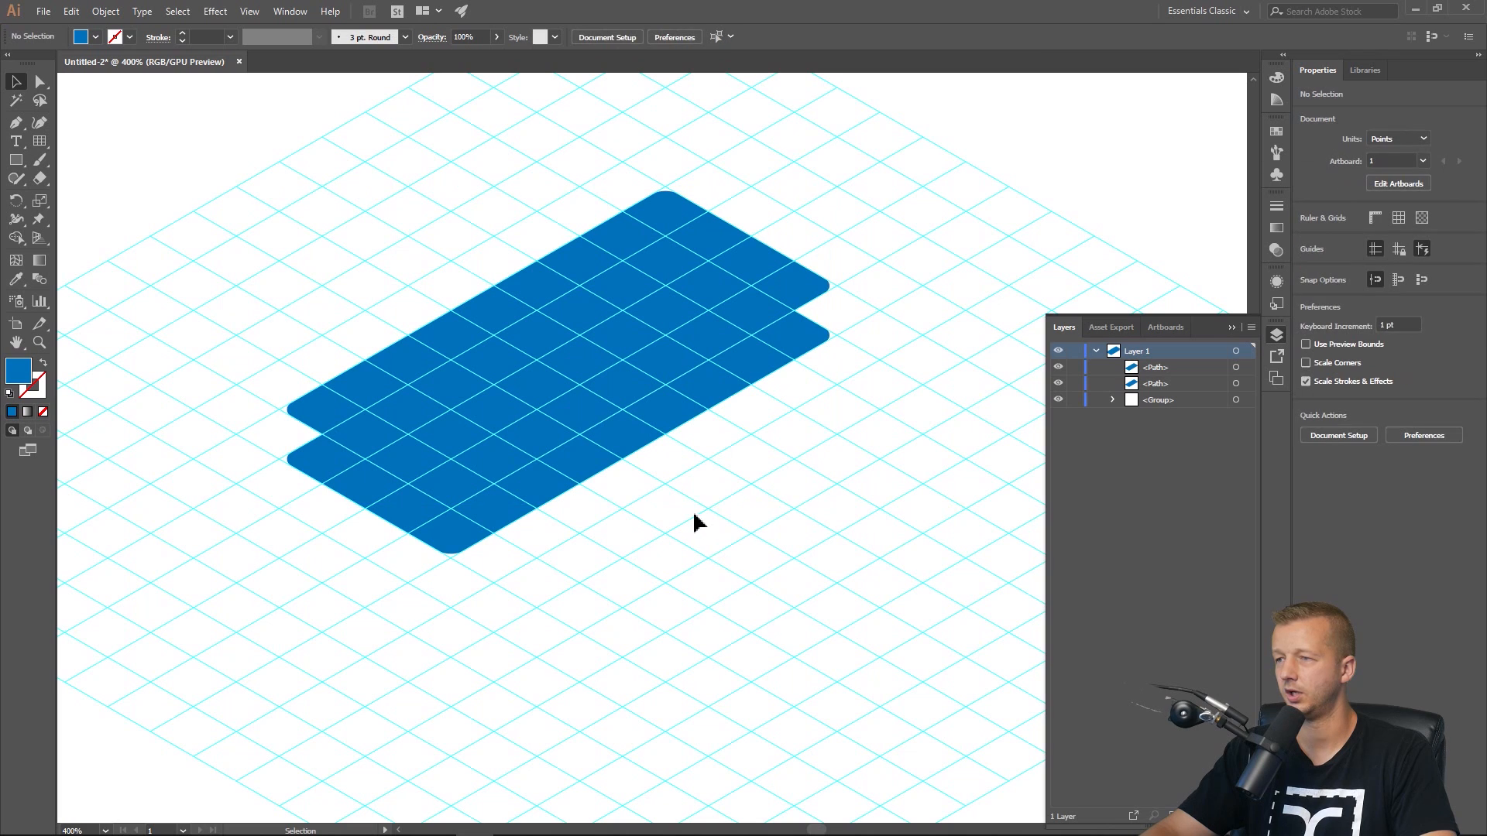
Hide the guides and fill the upper rectangle with a lighter blue swatch.
left_click_drag(694, 522, 783, 584)
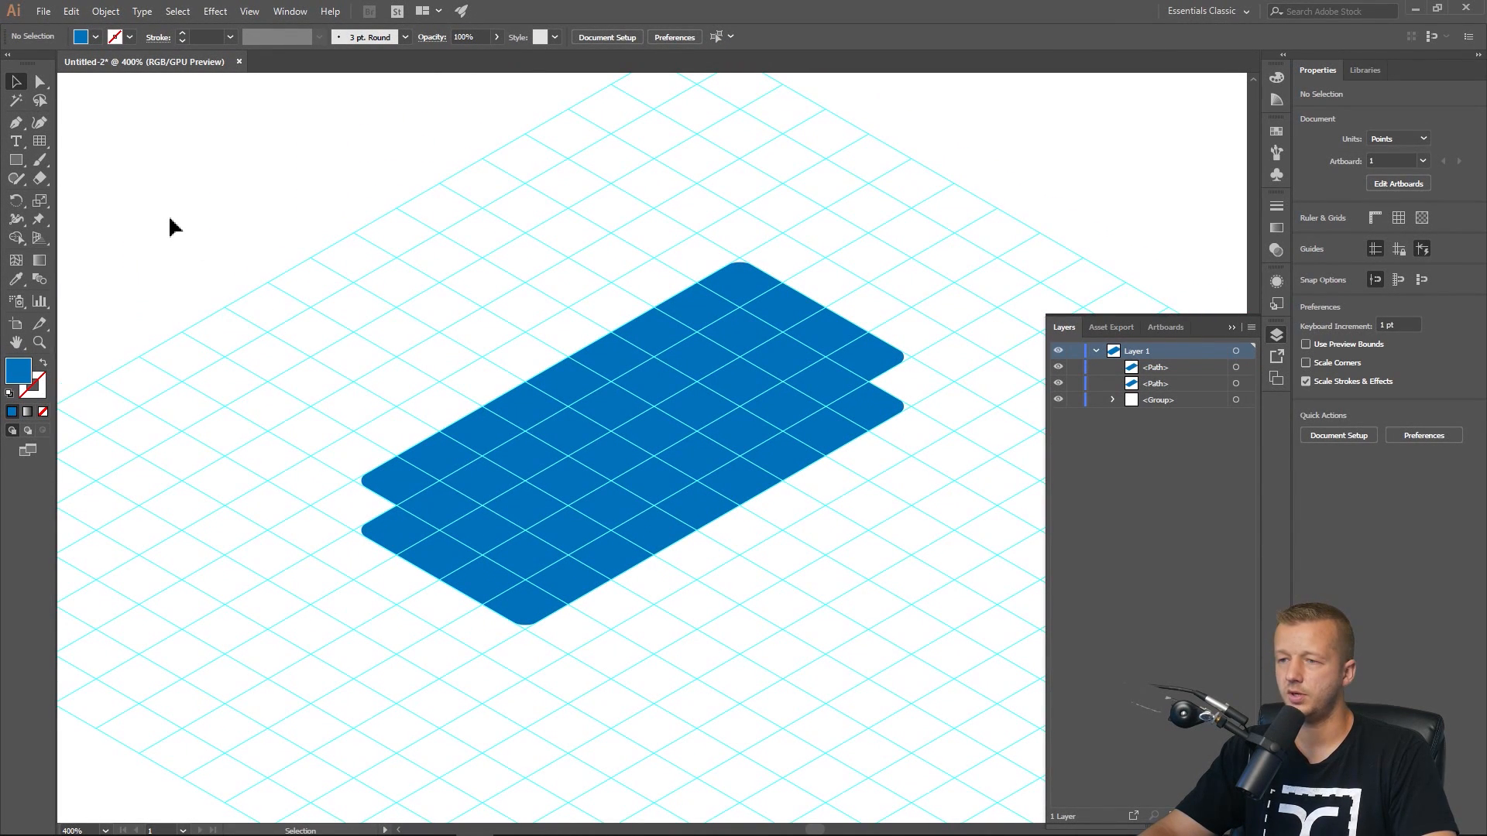
key("ctrl+semicolon")
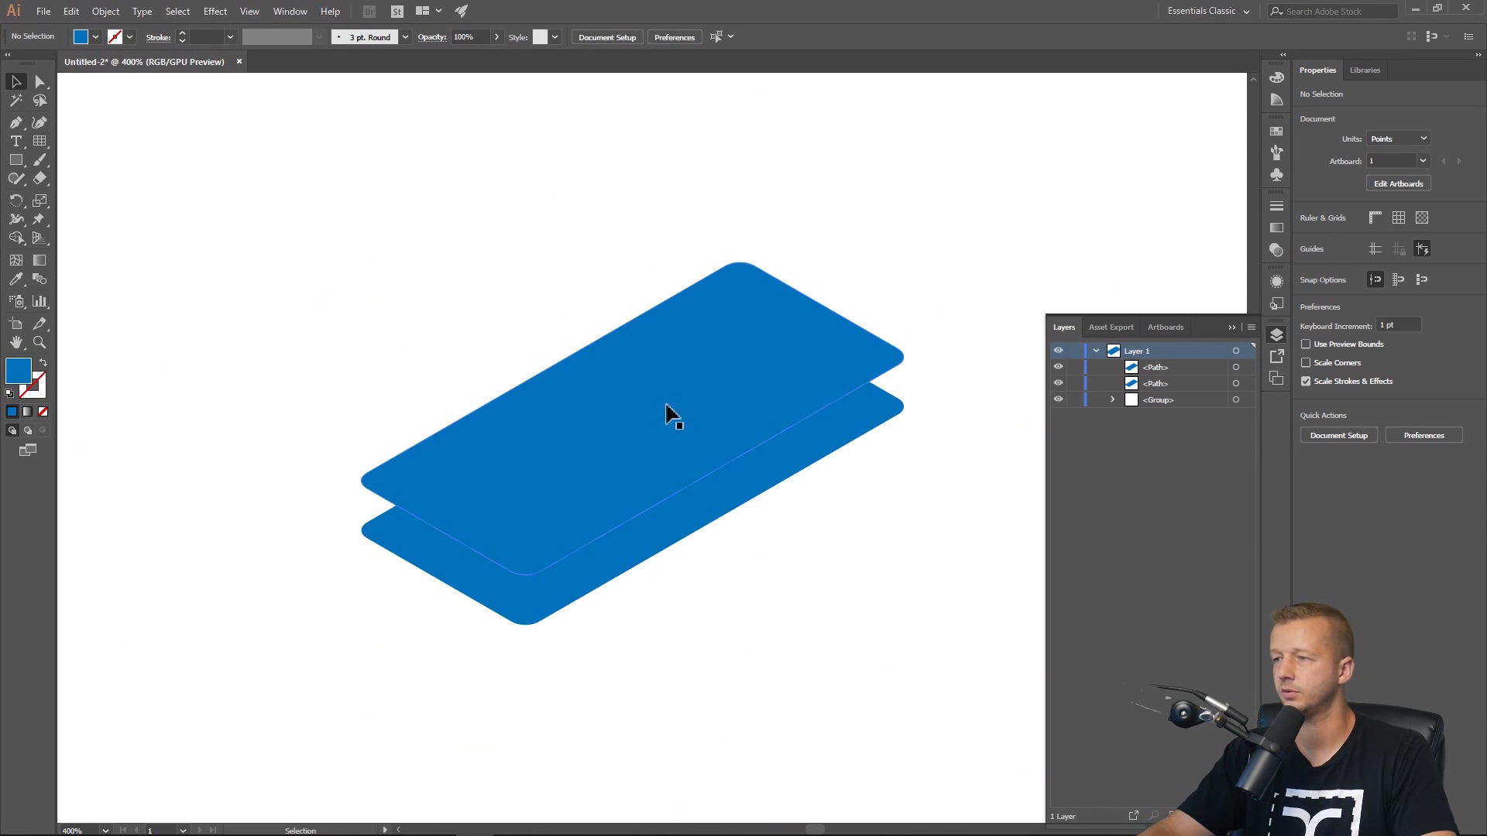
left_click(831, 417)
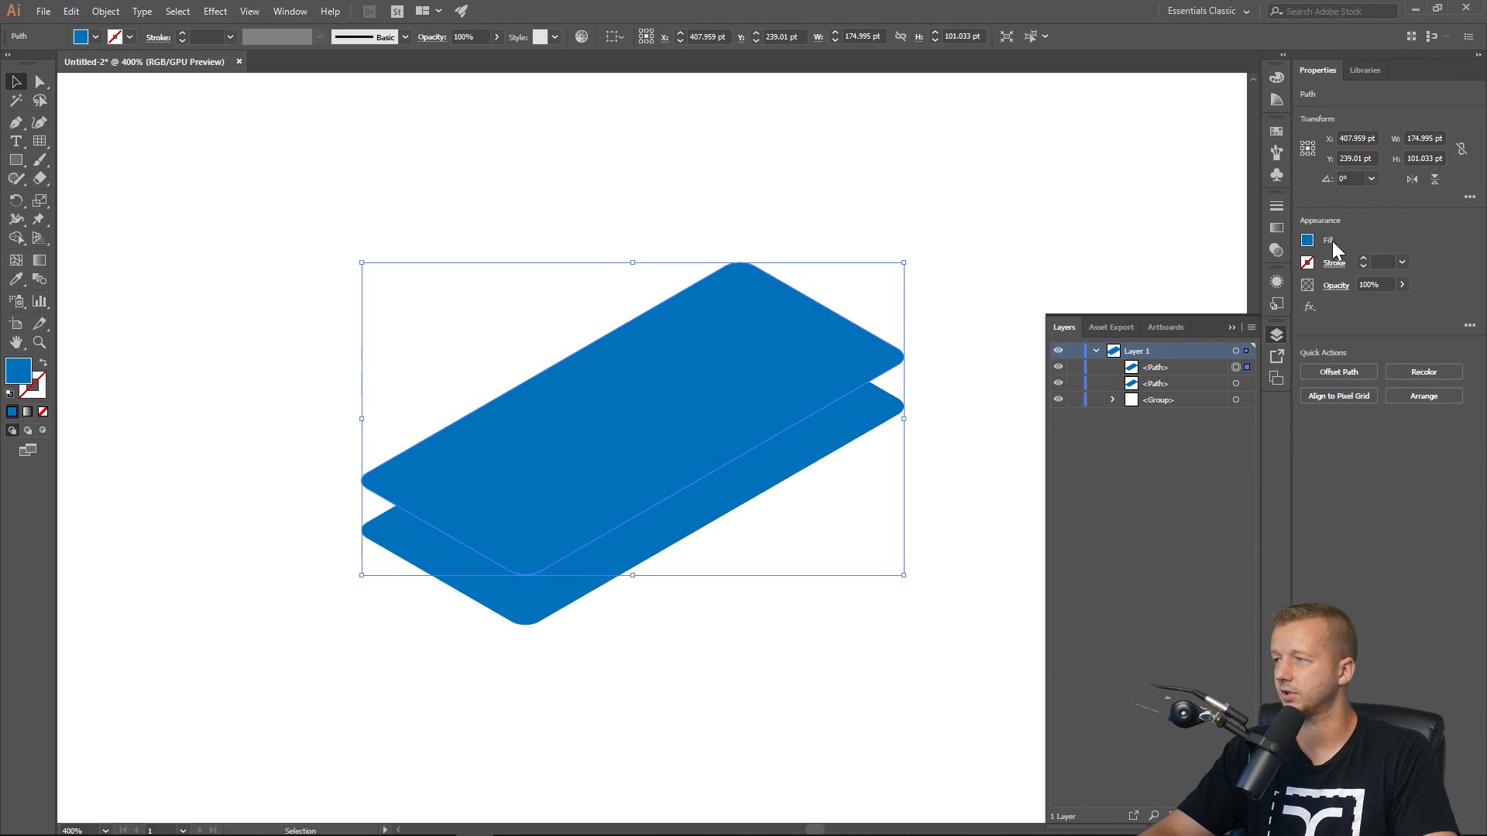
left_click(1308, 242)
left_click(1226, 307)
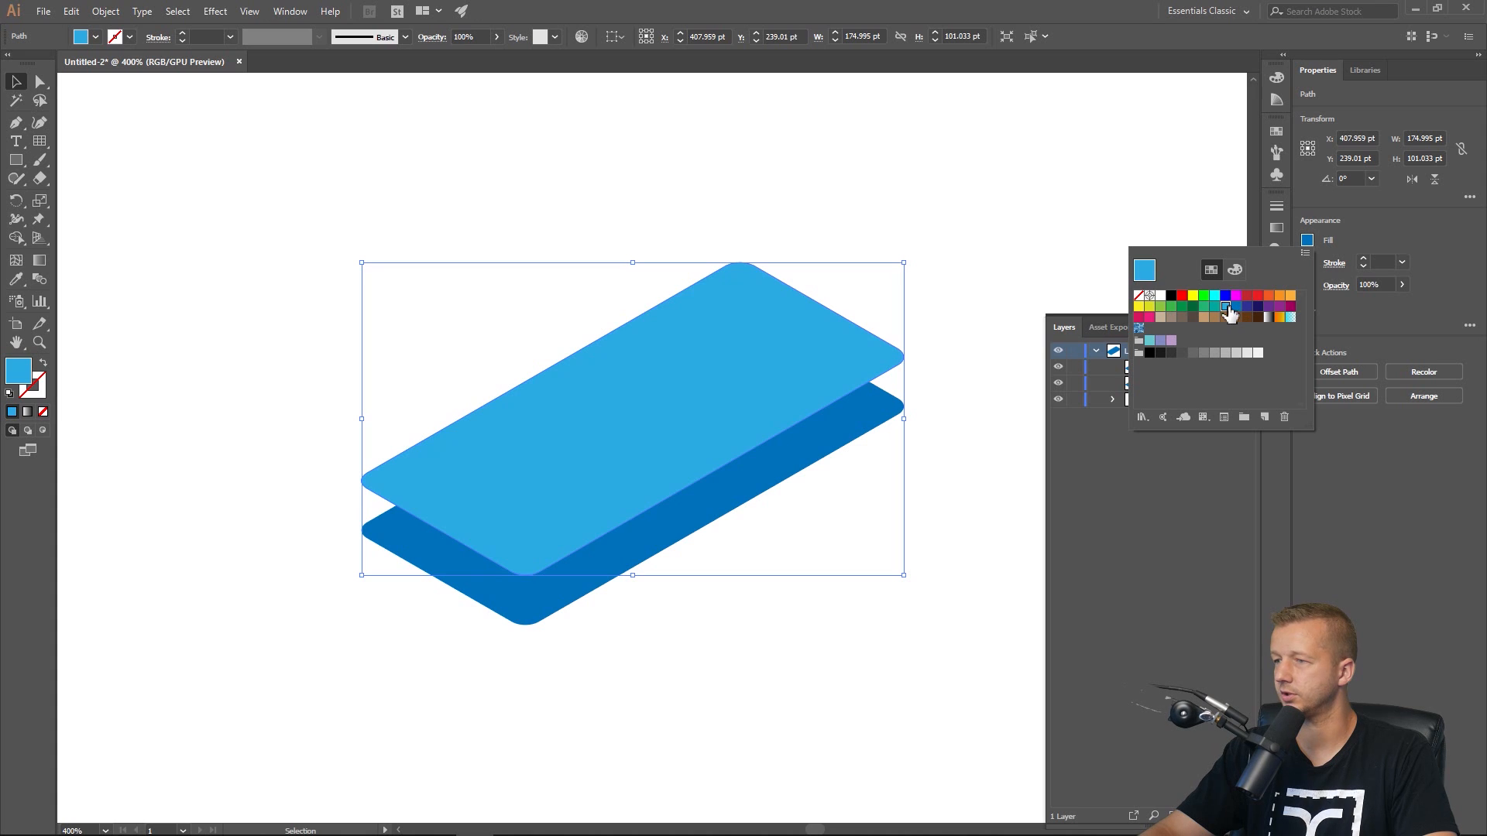
left_click(883, 193)
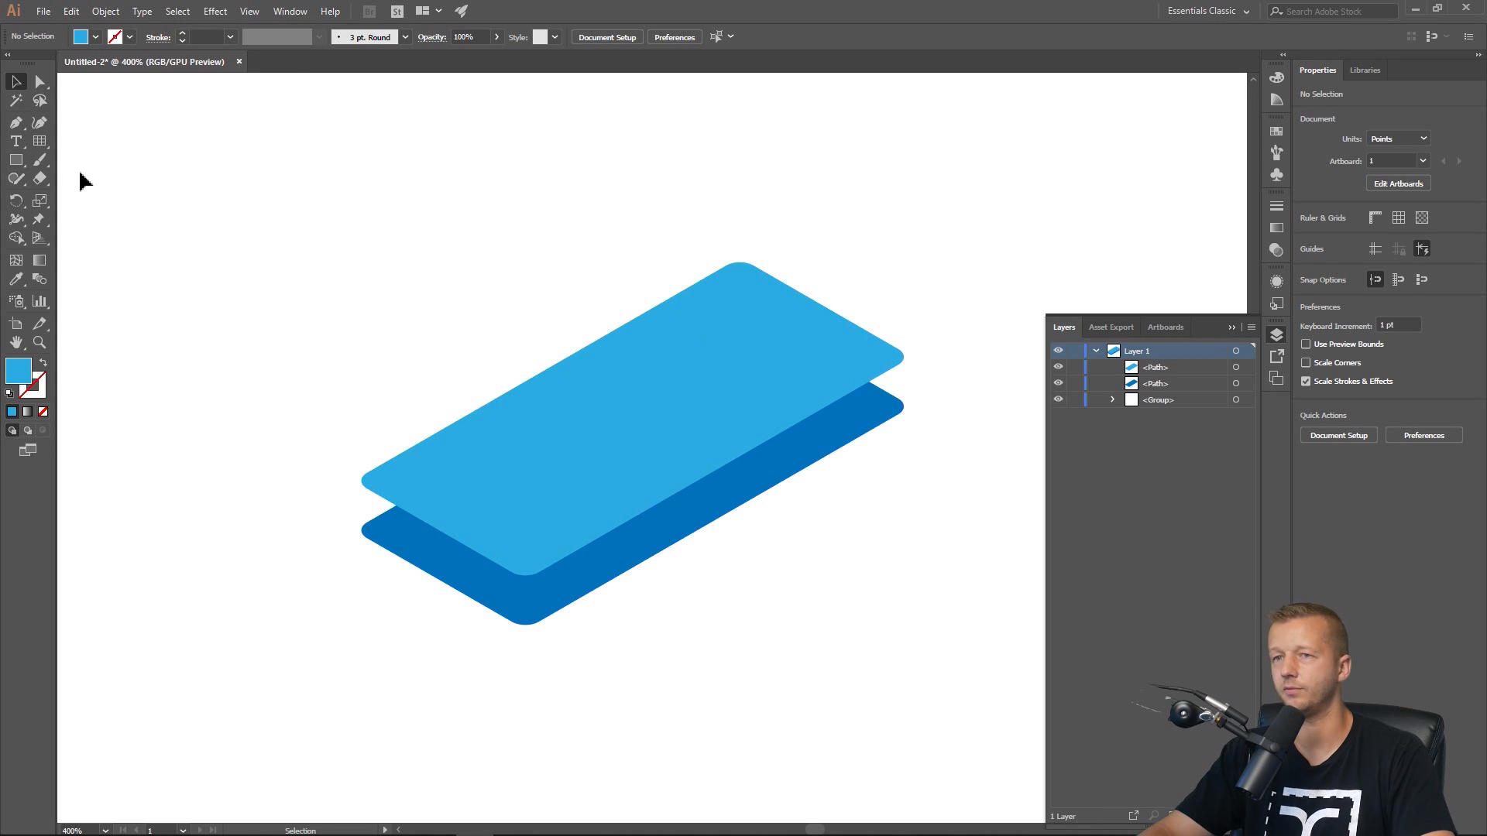
With the Pen tool, start a side-face path from the upper shape's left corner down along the lower shape's corners.
left_click(16, 122)
scroll(341, 570, "up", 3)
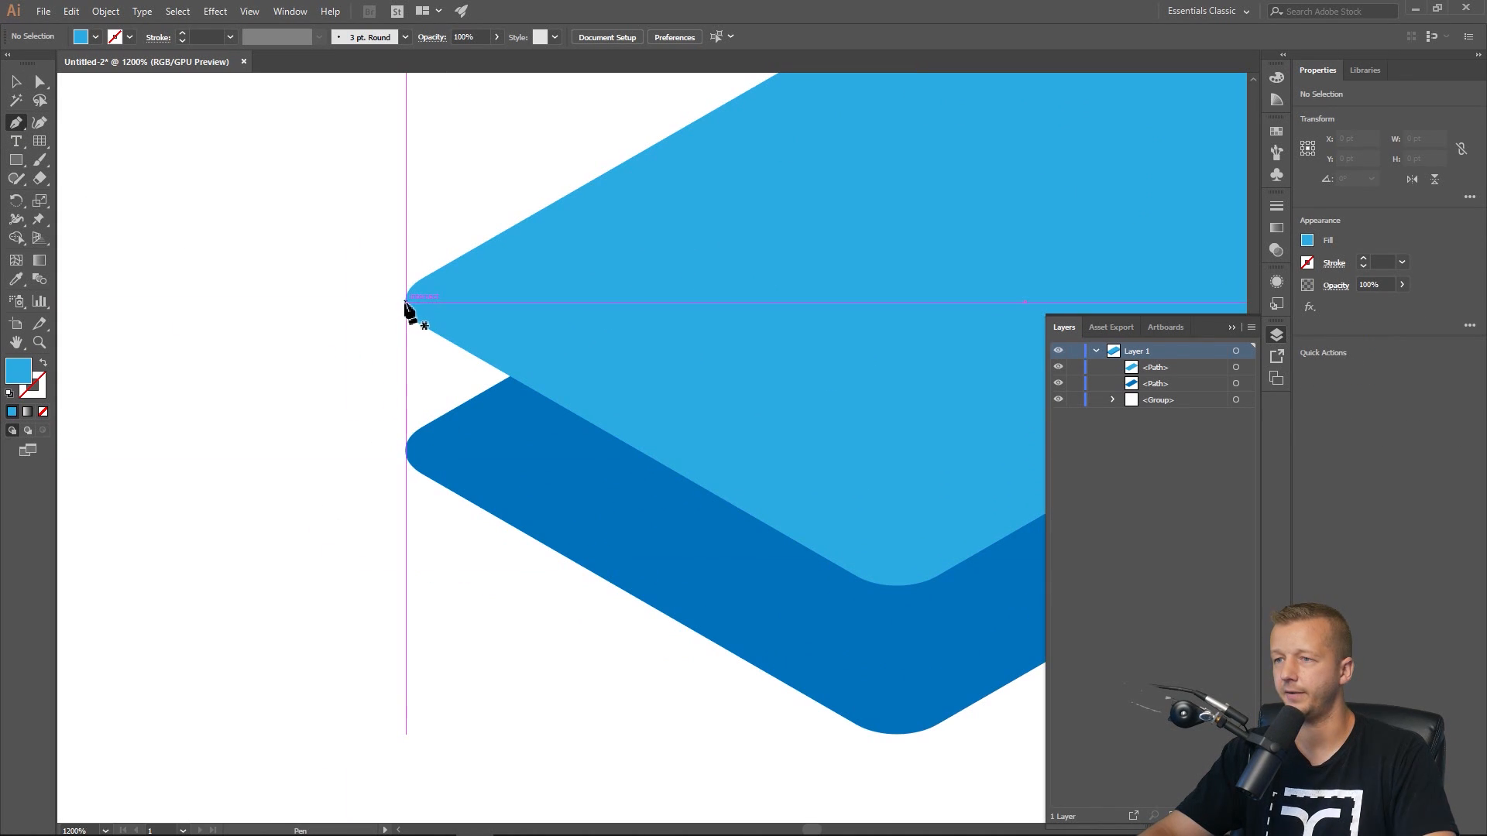
scroll(410, 317, "up", 2)
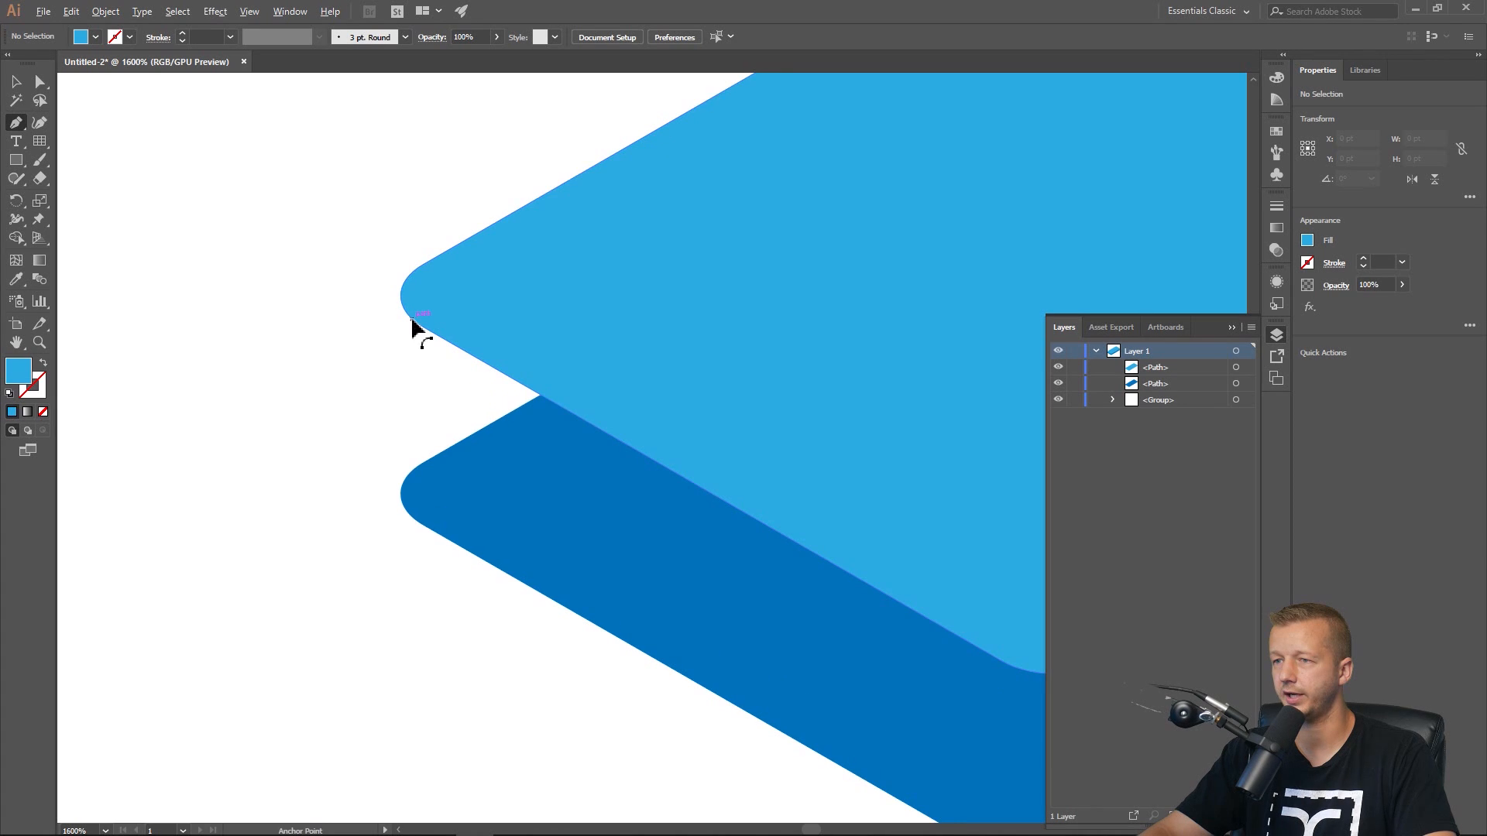
left_click(394, 271)
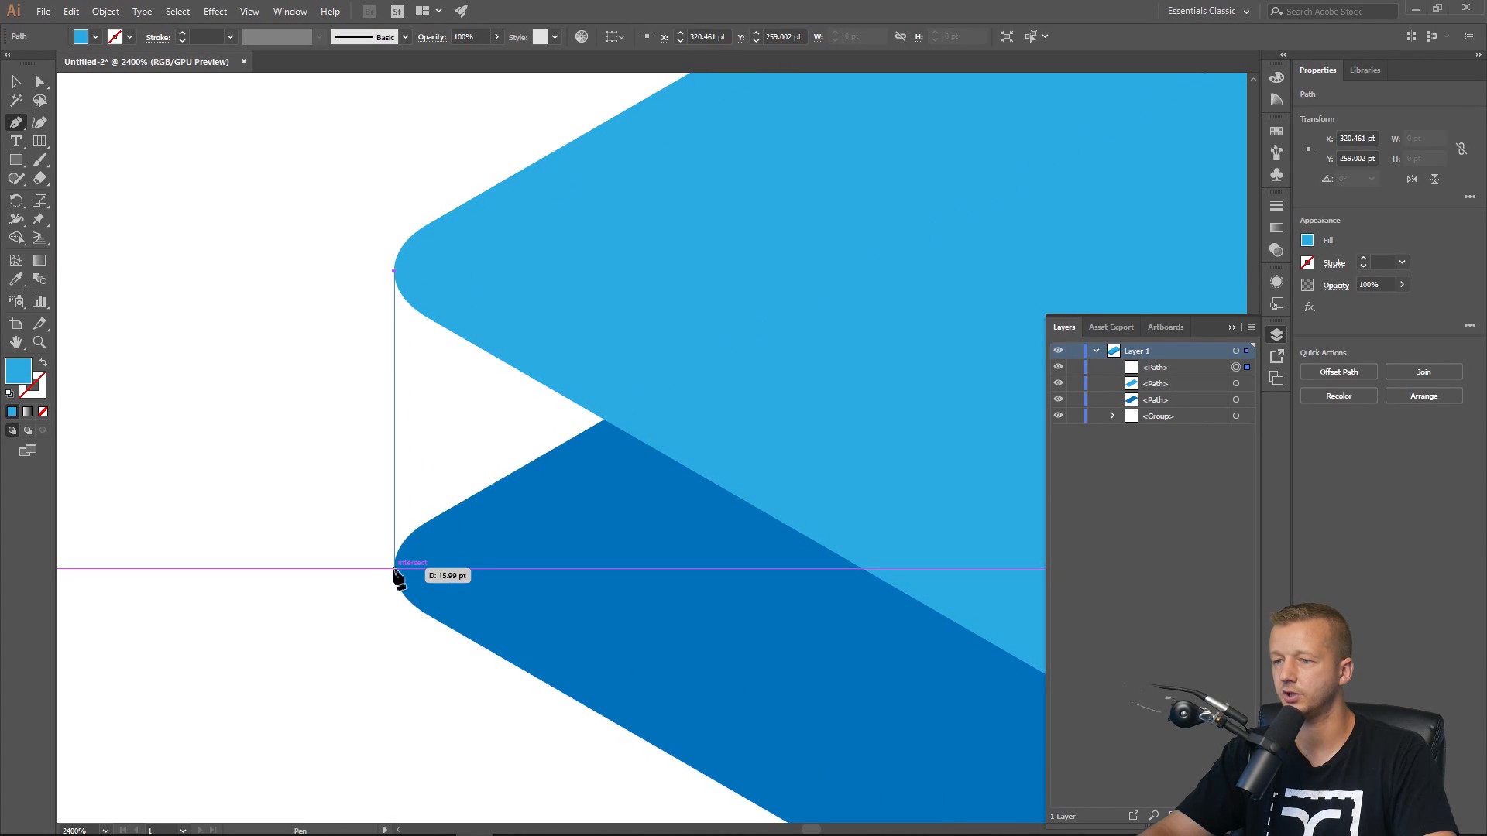
left_click(395, 569)
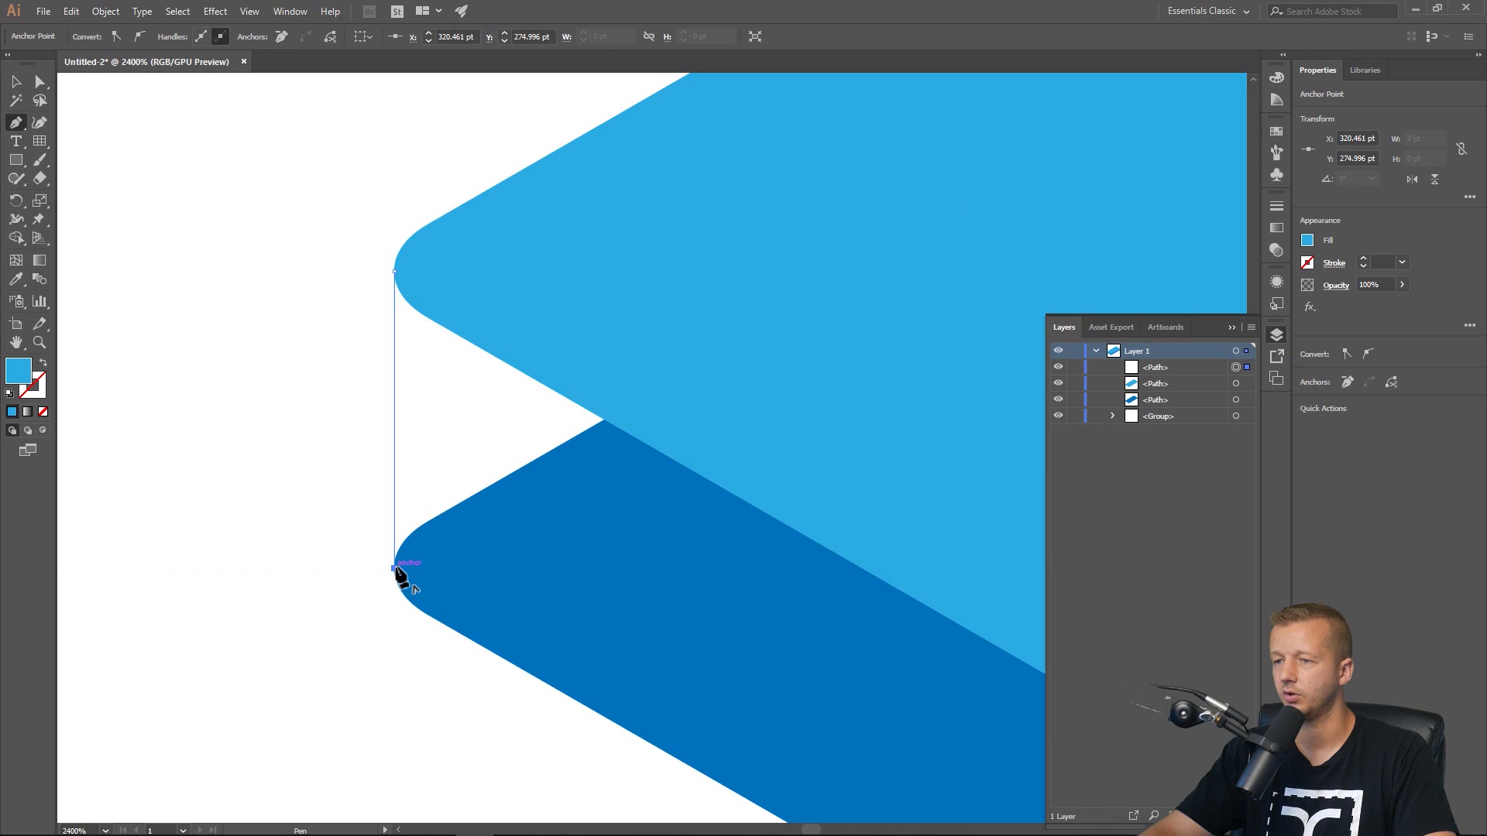
scroll(557, 585, "down", 3)
left_click_drag(557, 585, 287, 550)
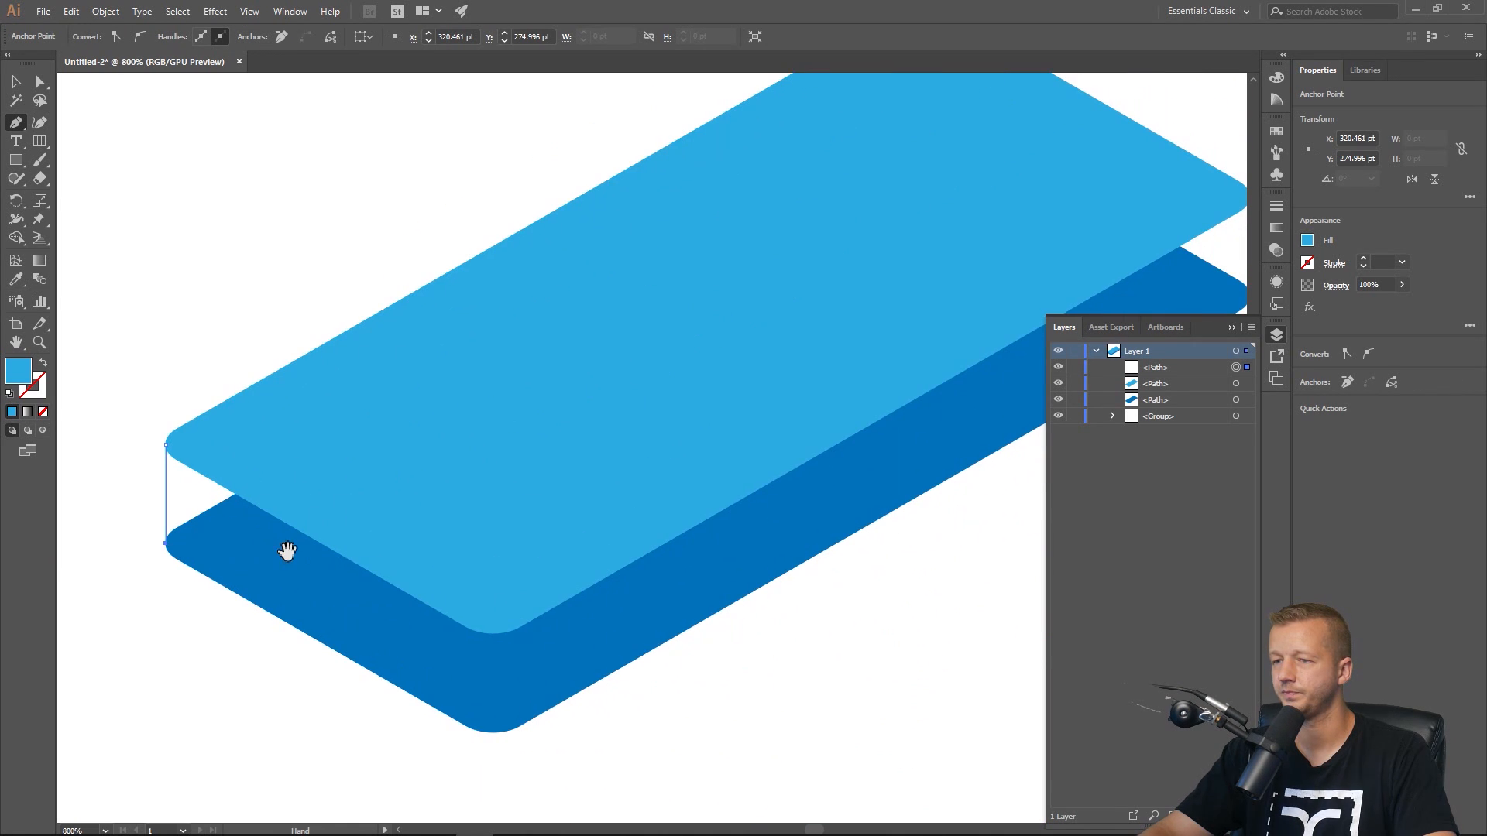
left_click(487, 717)
left_click(604, 659)
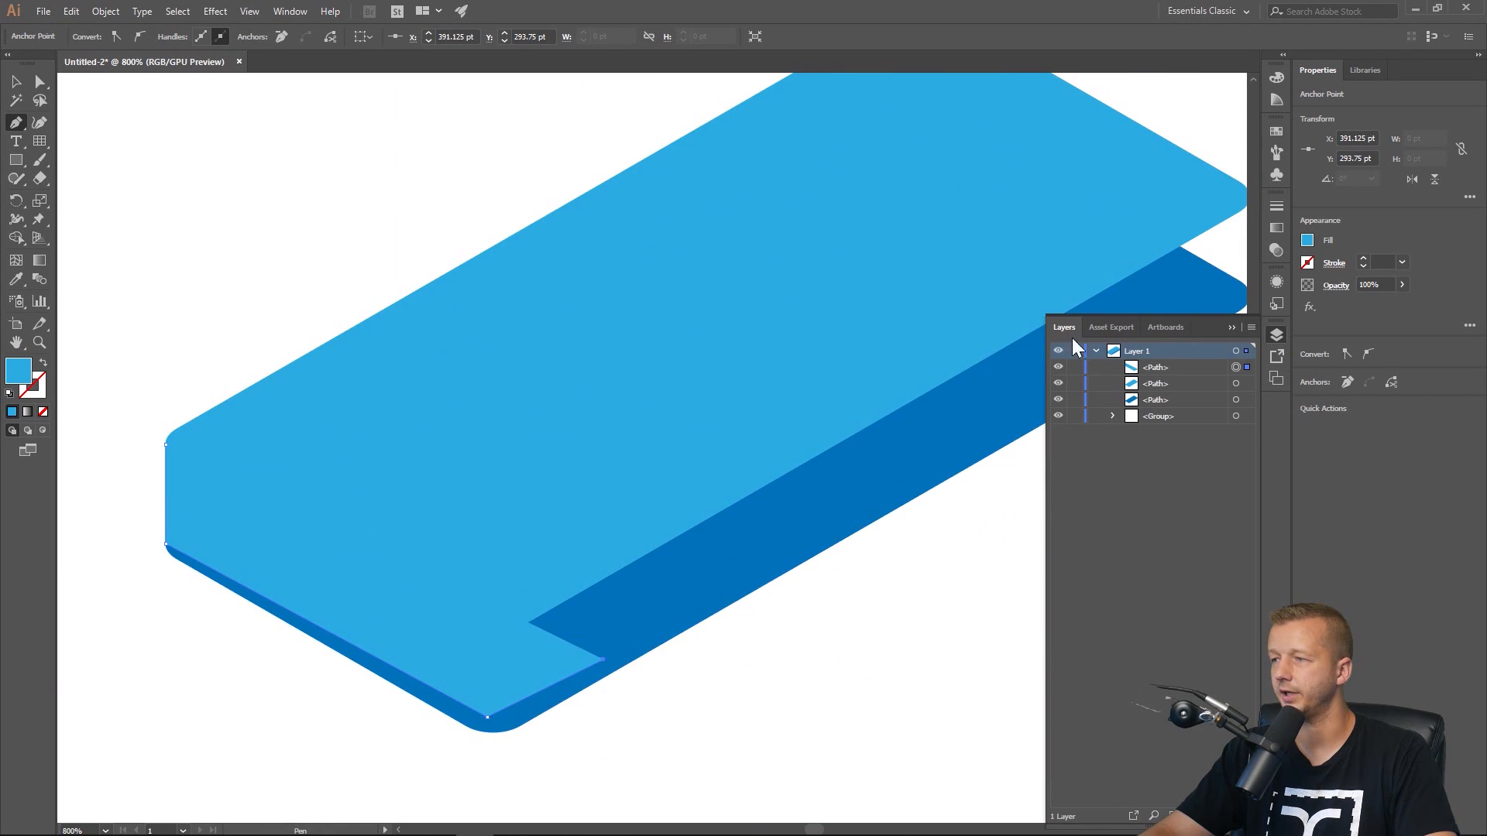
Continue the side-face path through the right corners of both shapes and close it at the starting point.
left_click_drag(944, 343, 589, 428)
scroll(852, 412, "up", 2)
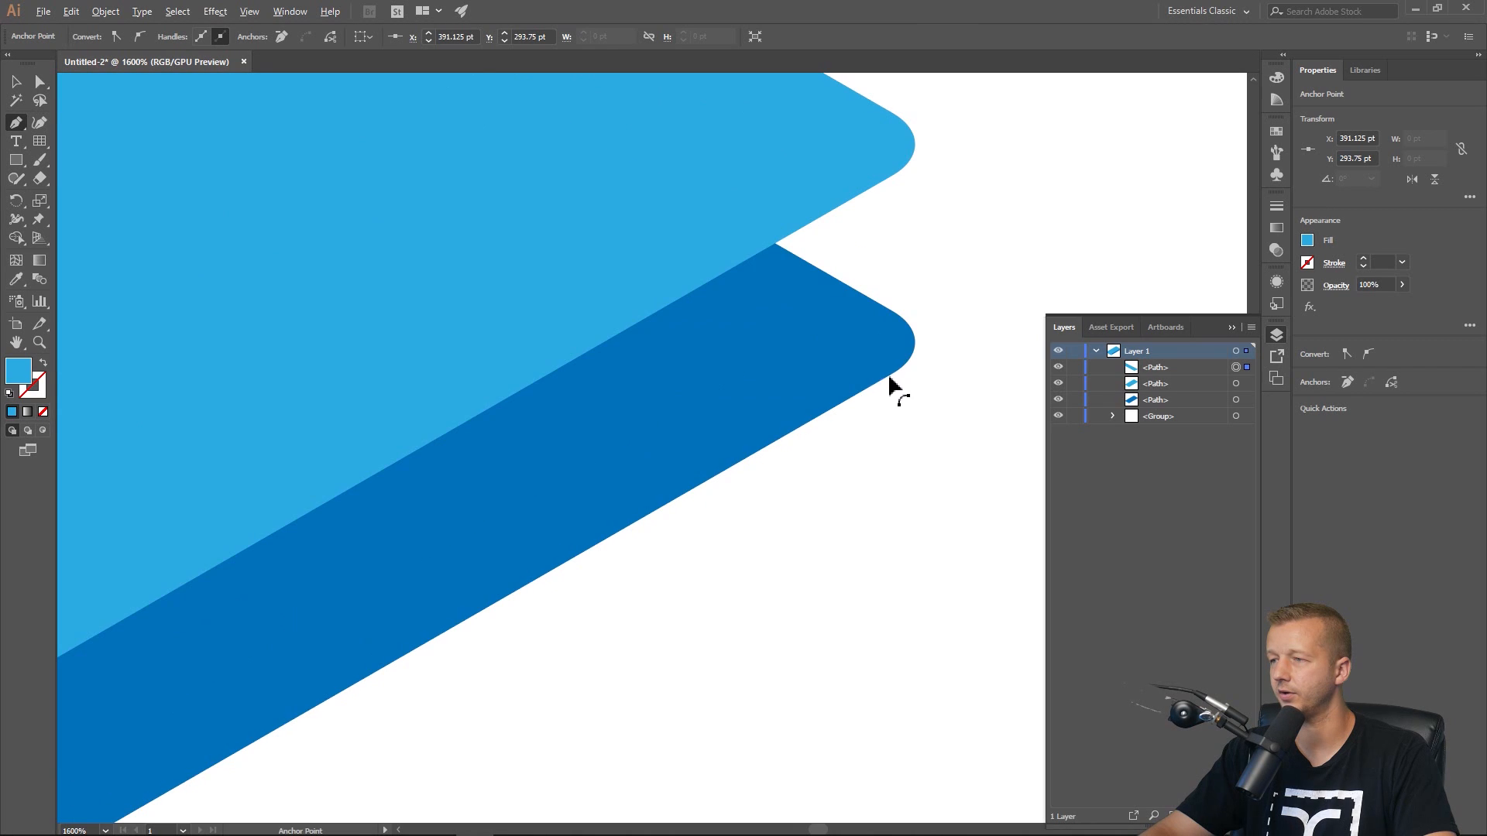
left_click_drag(895, 385, 779, 486)
scroll(762, 455, "up", 1)
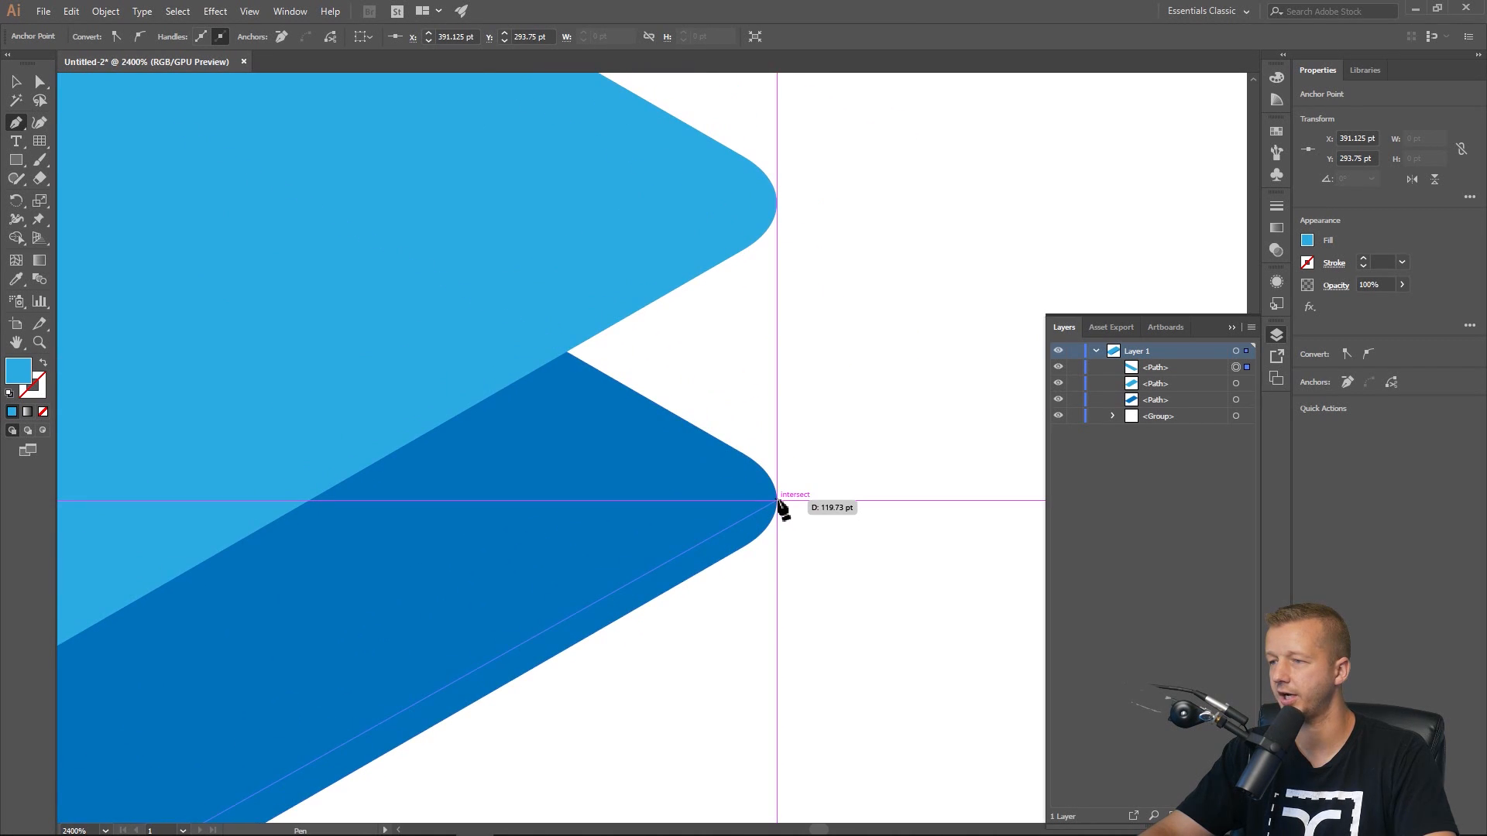
left_click(776, 501)
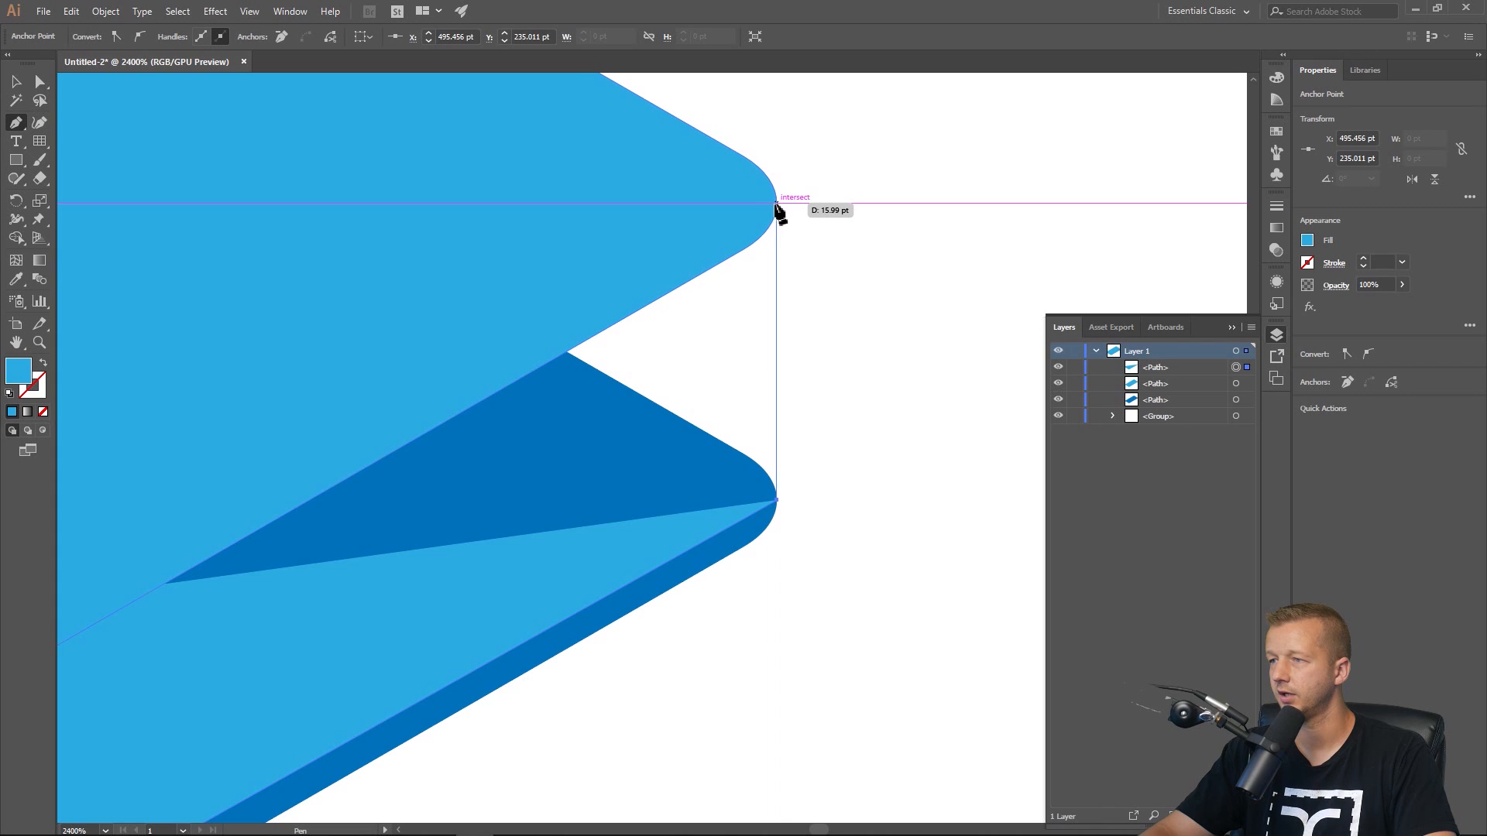
left_click(777, 203)
scroll(541, 249, "down", 4)
left_click_drag(445, 261, 954, 281)
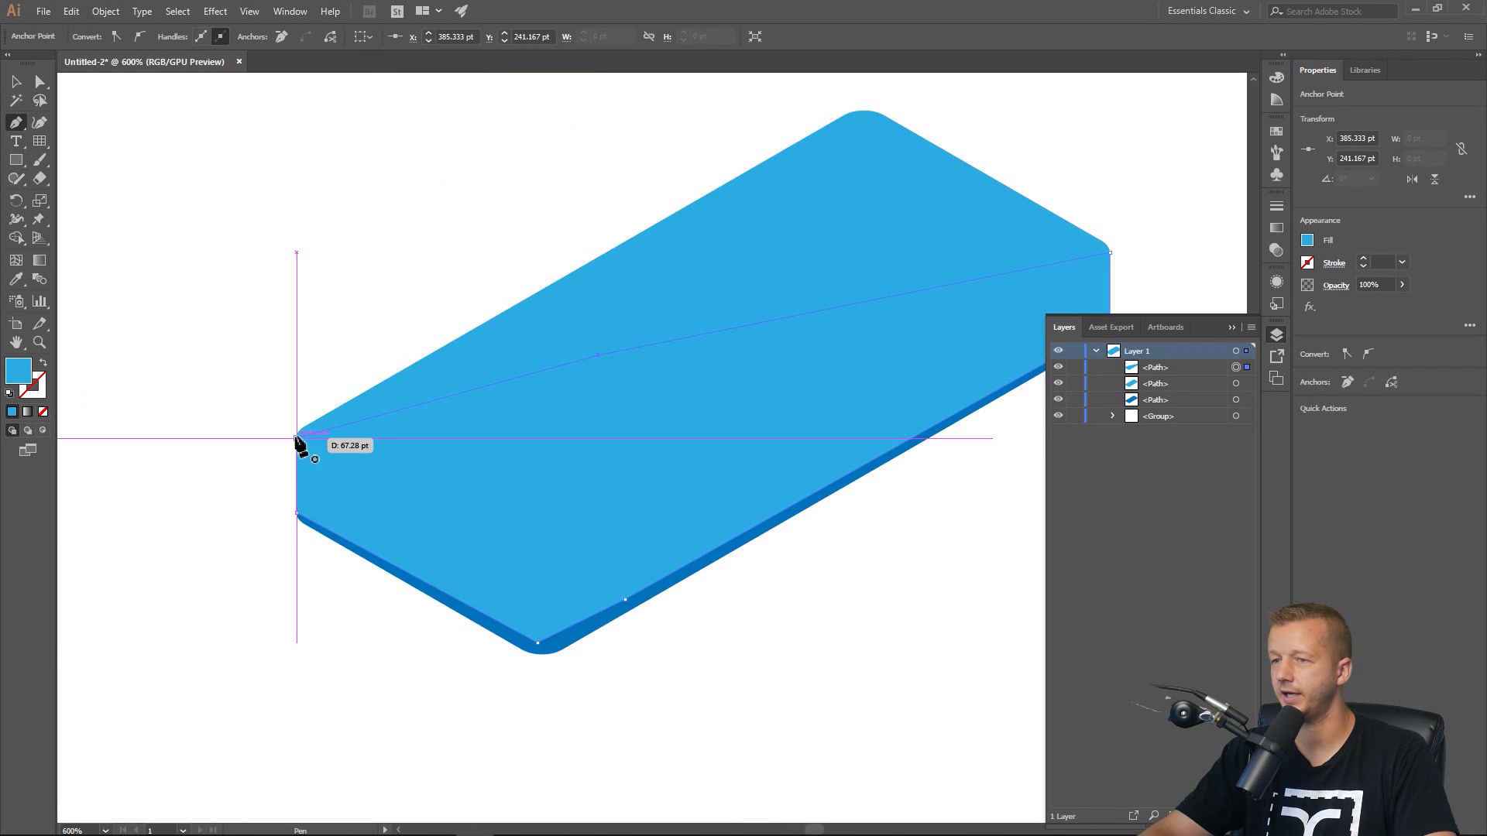
left_click(297, 439)
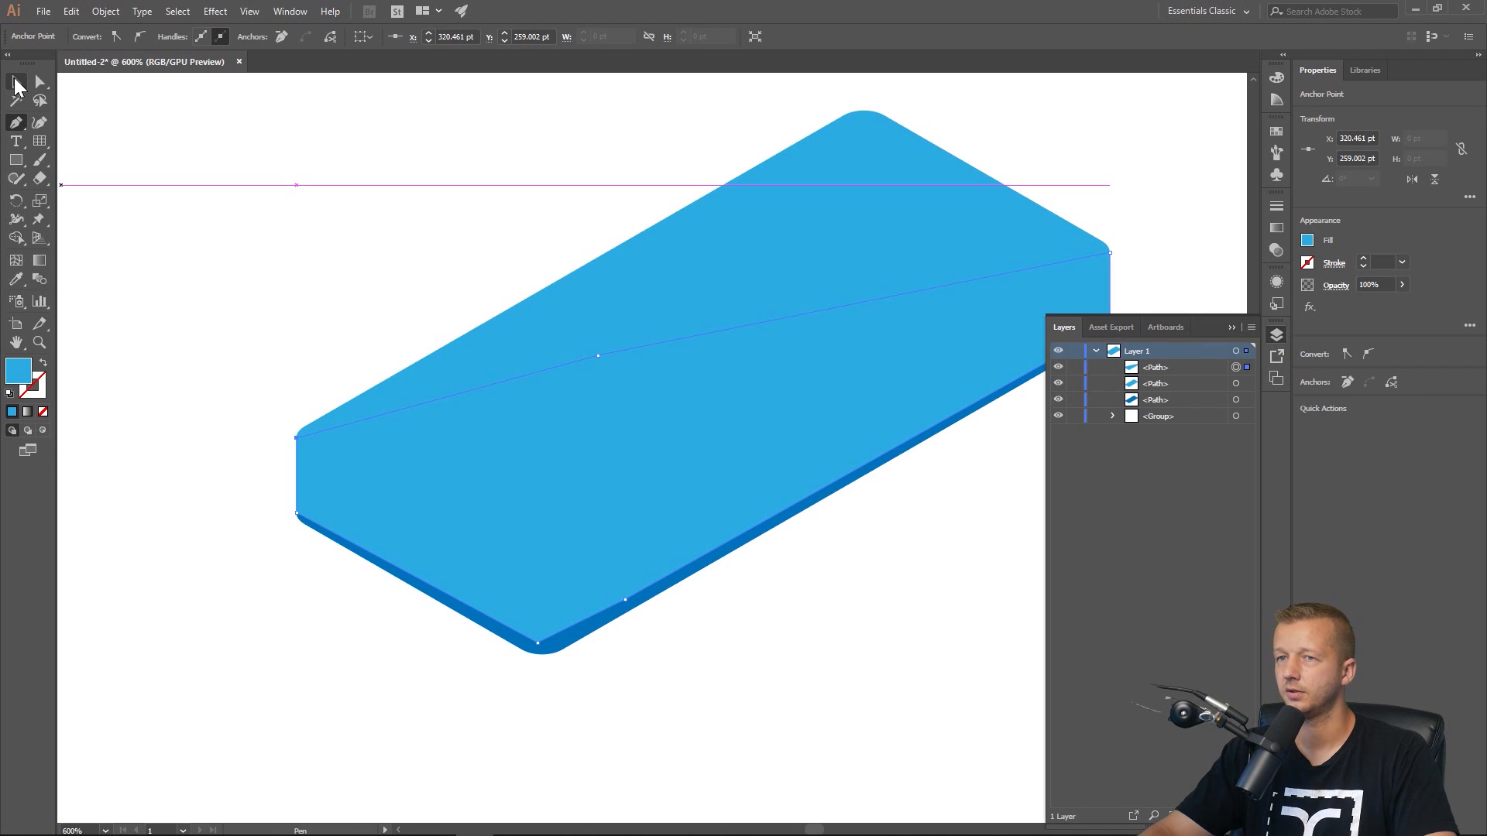
Select the side-face path together with the lower rounded rectangle and unite them with Pathfinder.
key("v")
left_click(541, 640)
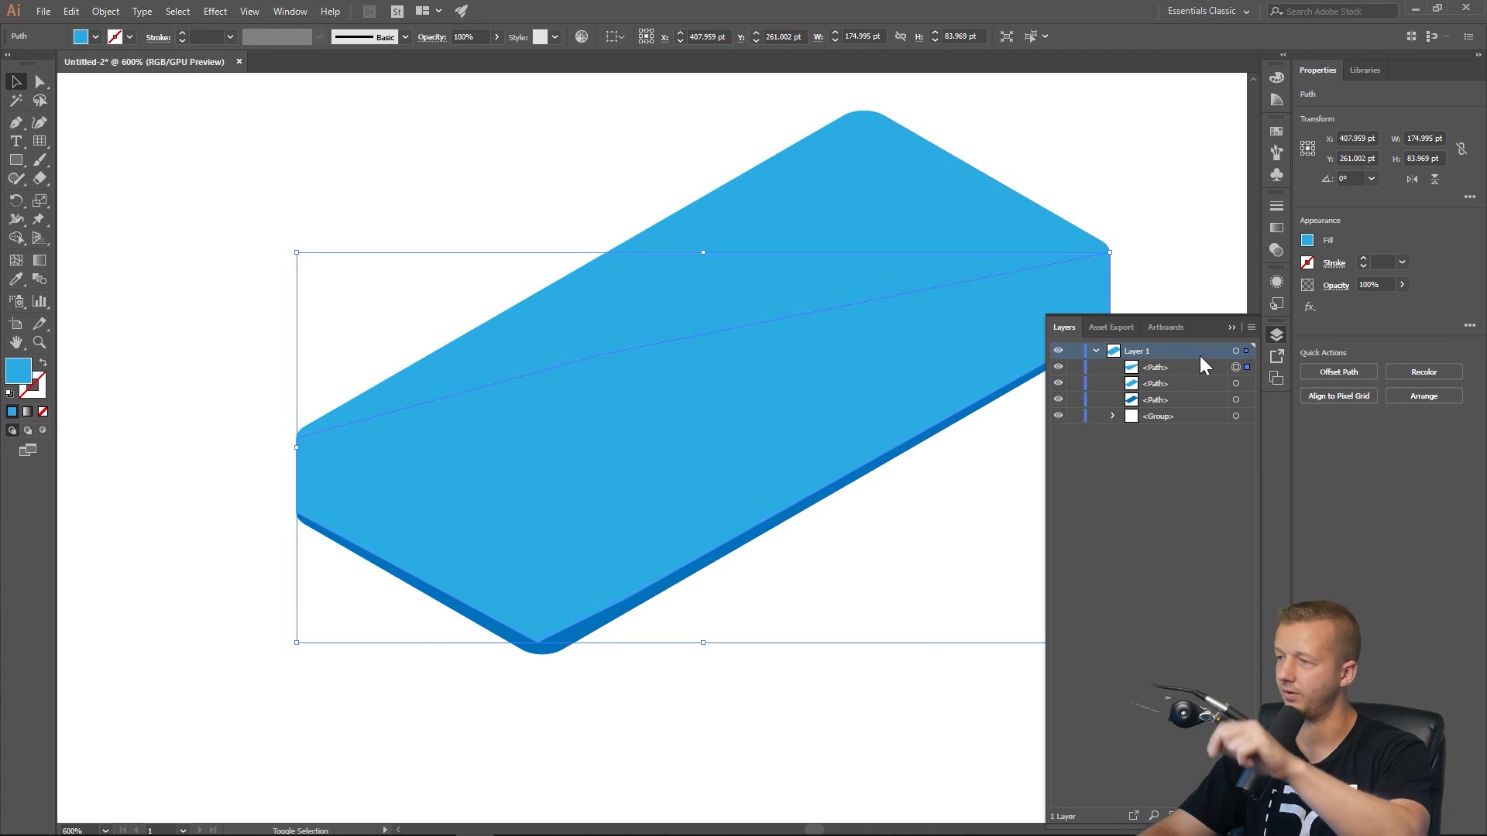
left_click(1181, 365)
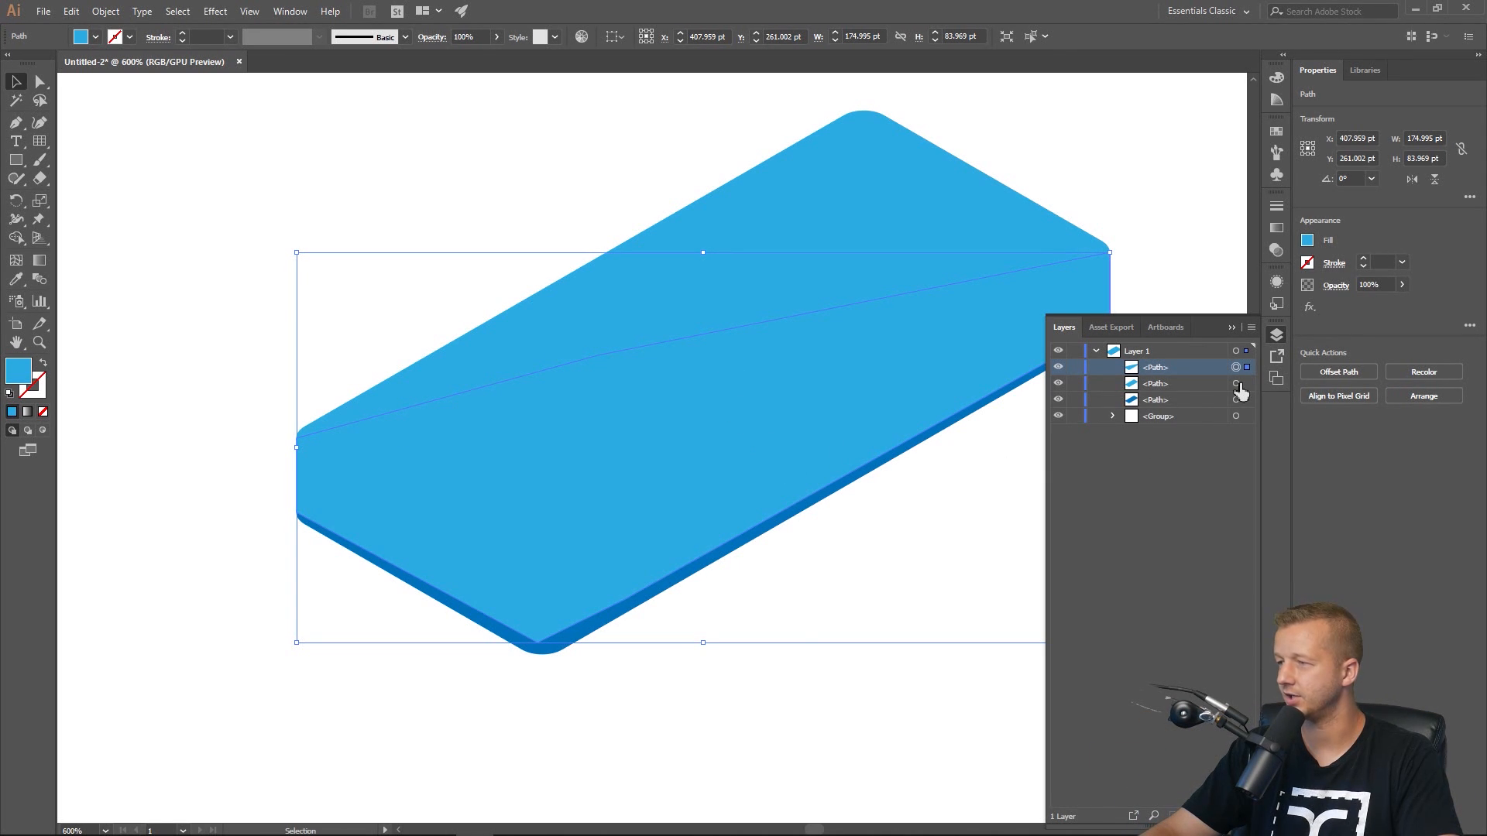
left_click(798, 519)
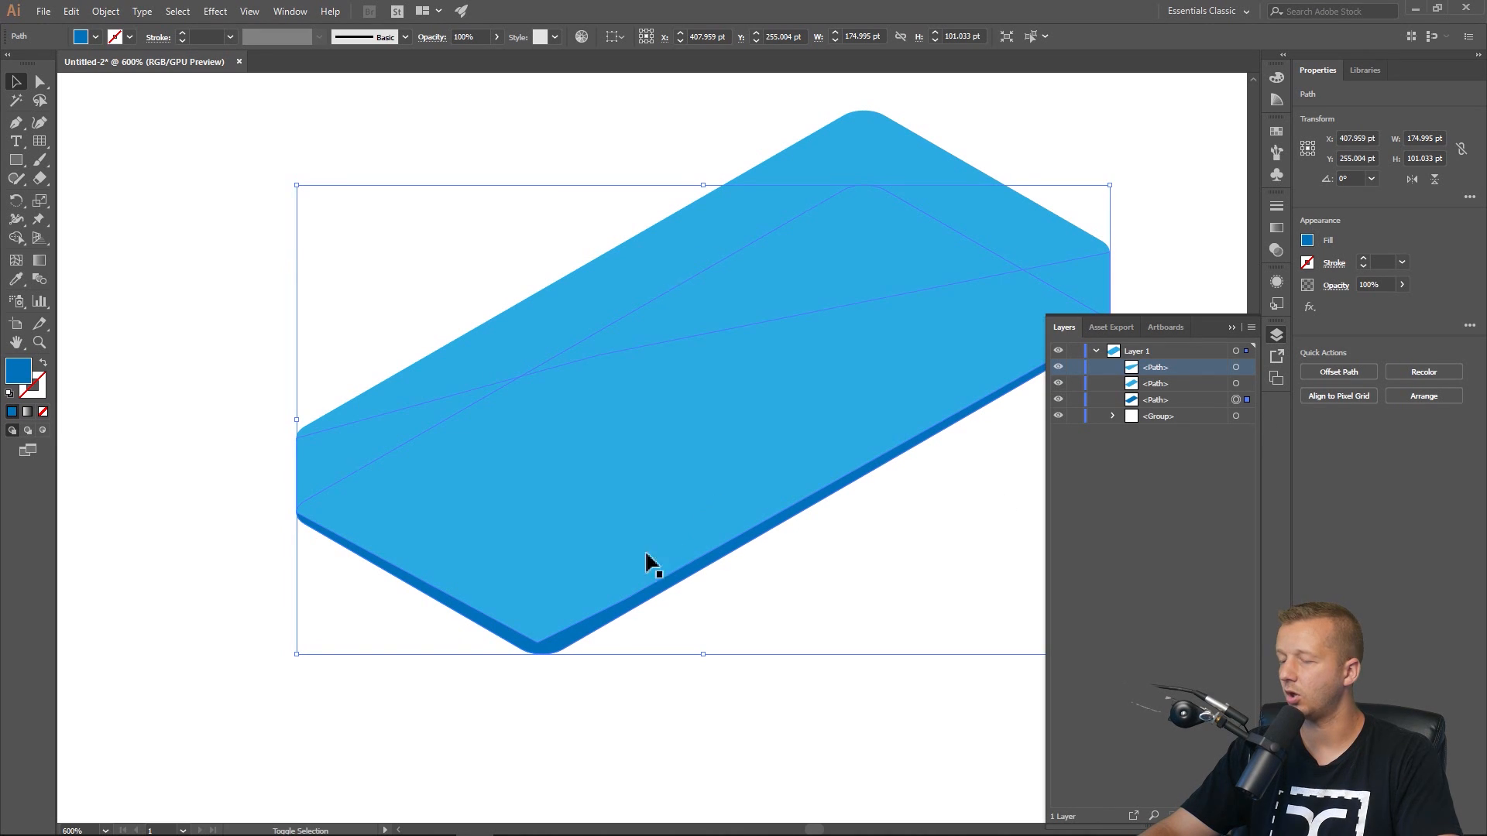
left_click(670, 591, "shift")
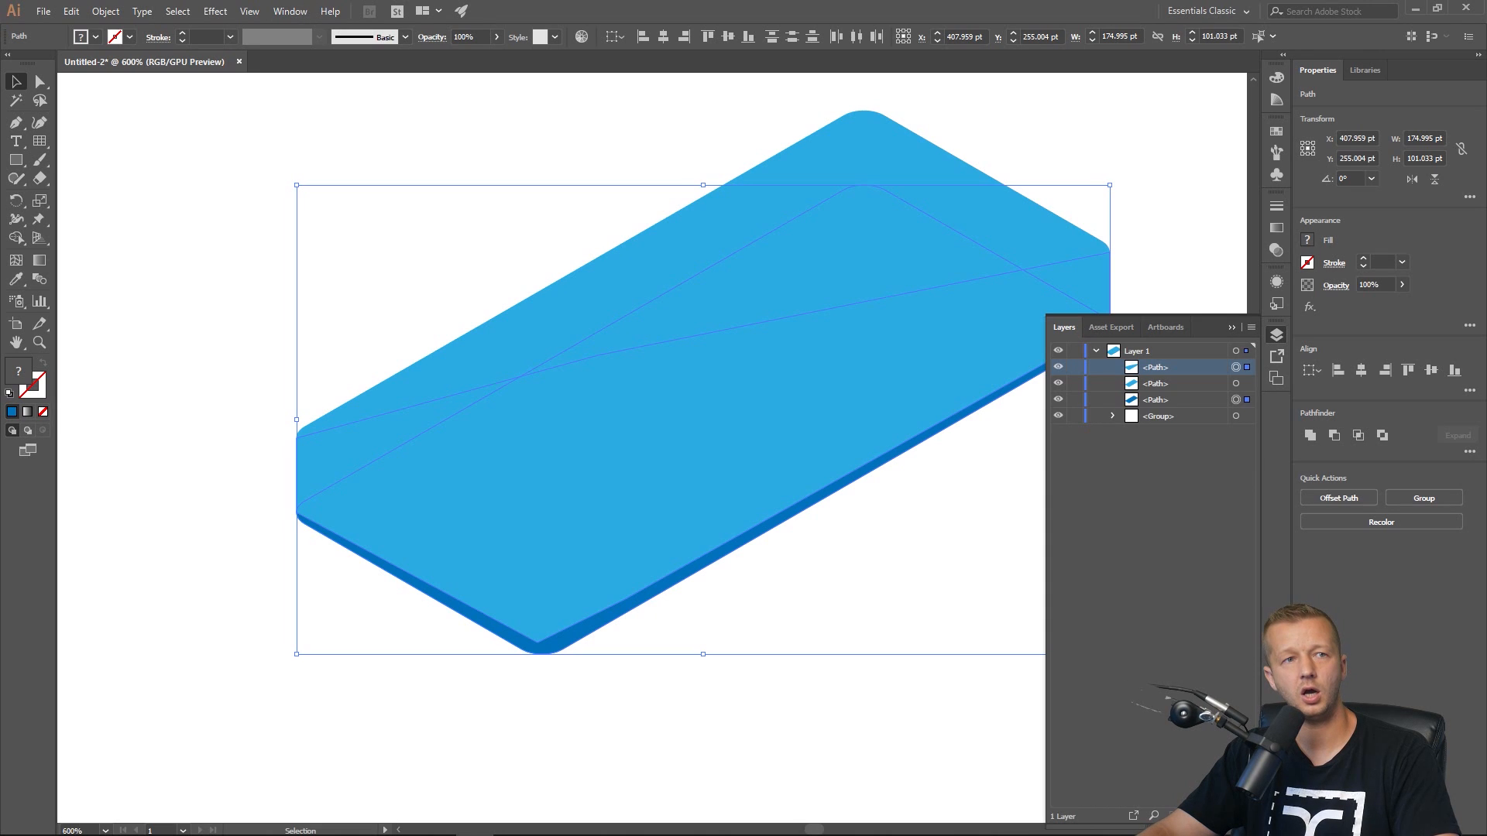
key("shift+ctrl+F9")
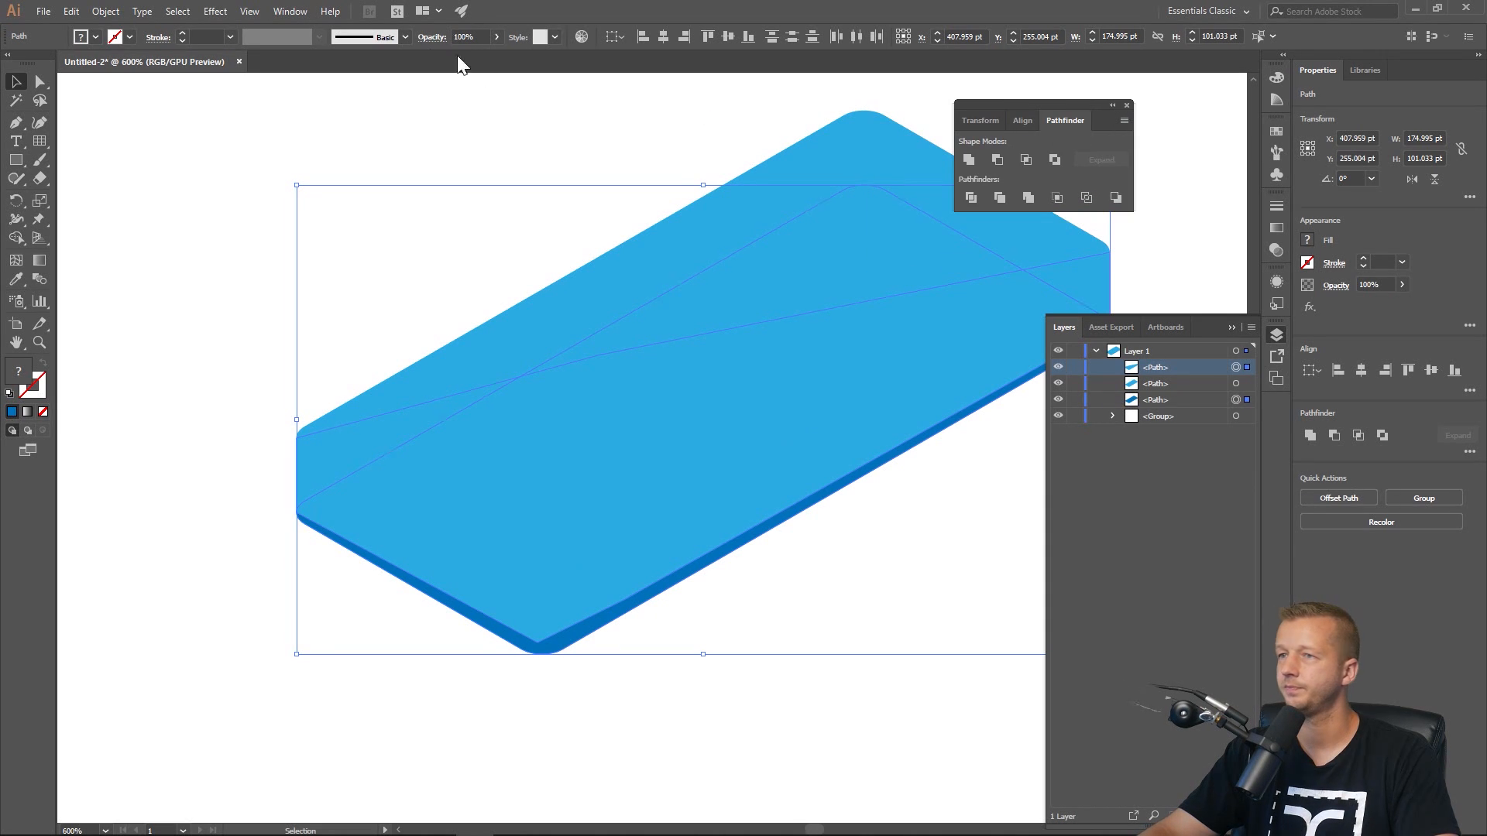
left_click(290, 12)
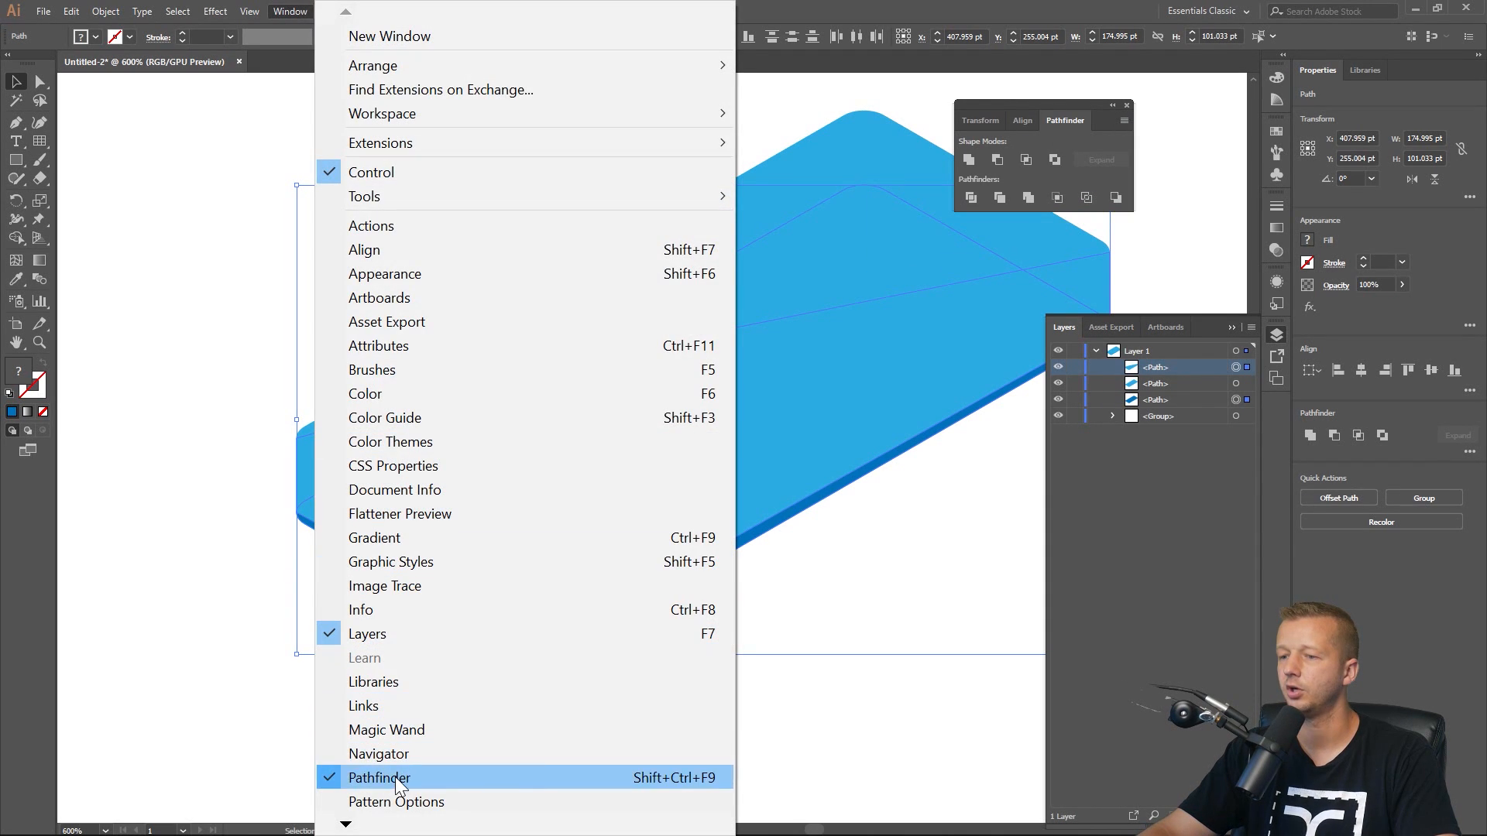
left_click(939, 10)
left_click_drag(1039, 105, 838, 105)
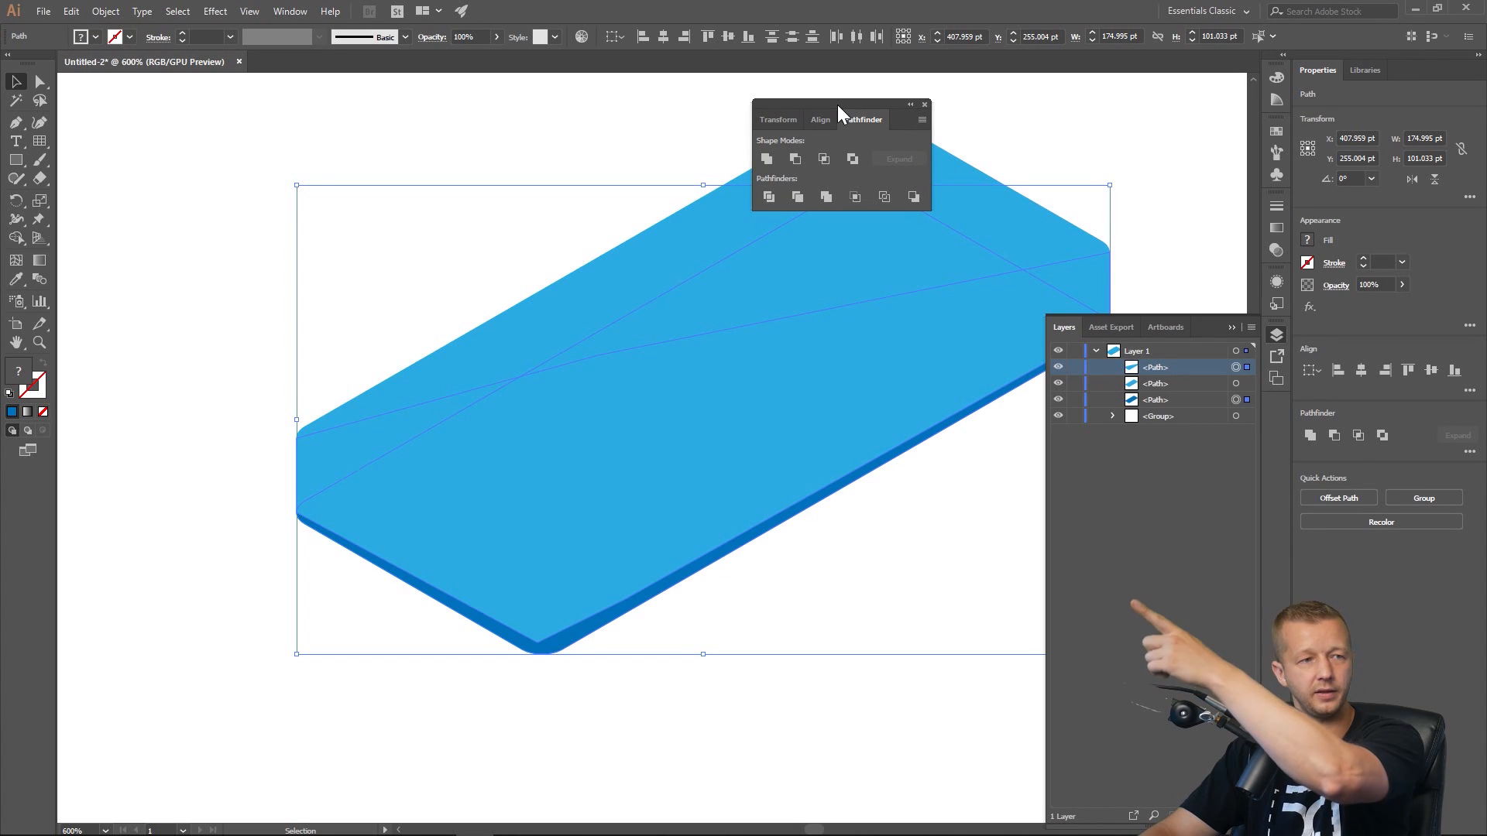
left_click(767, 158)
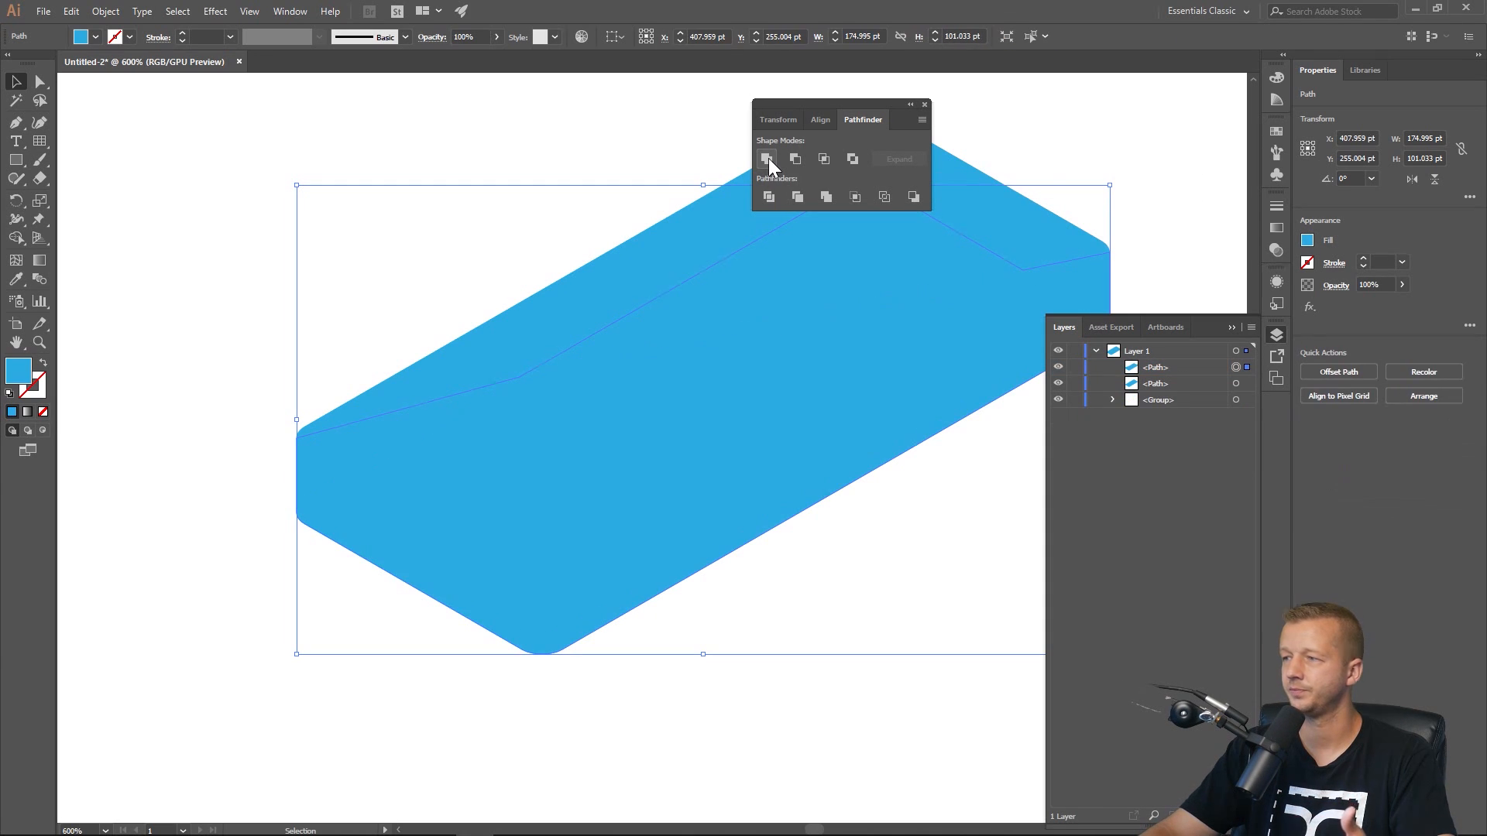
Move the united side shape below the top face in the layer stack and fill it with a darker blue swatch.
left_click(1172, 365)
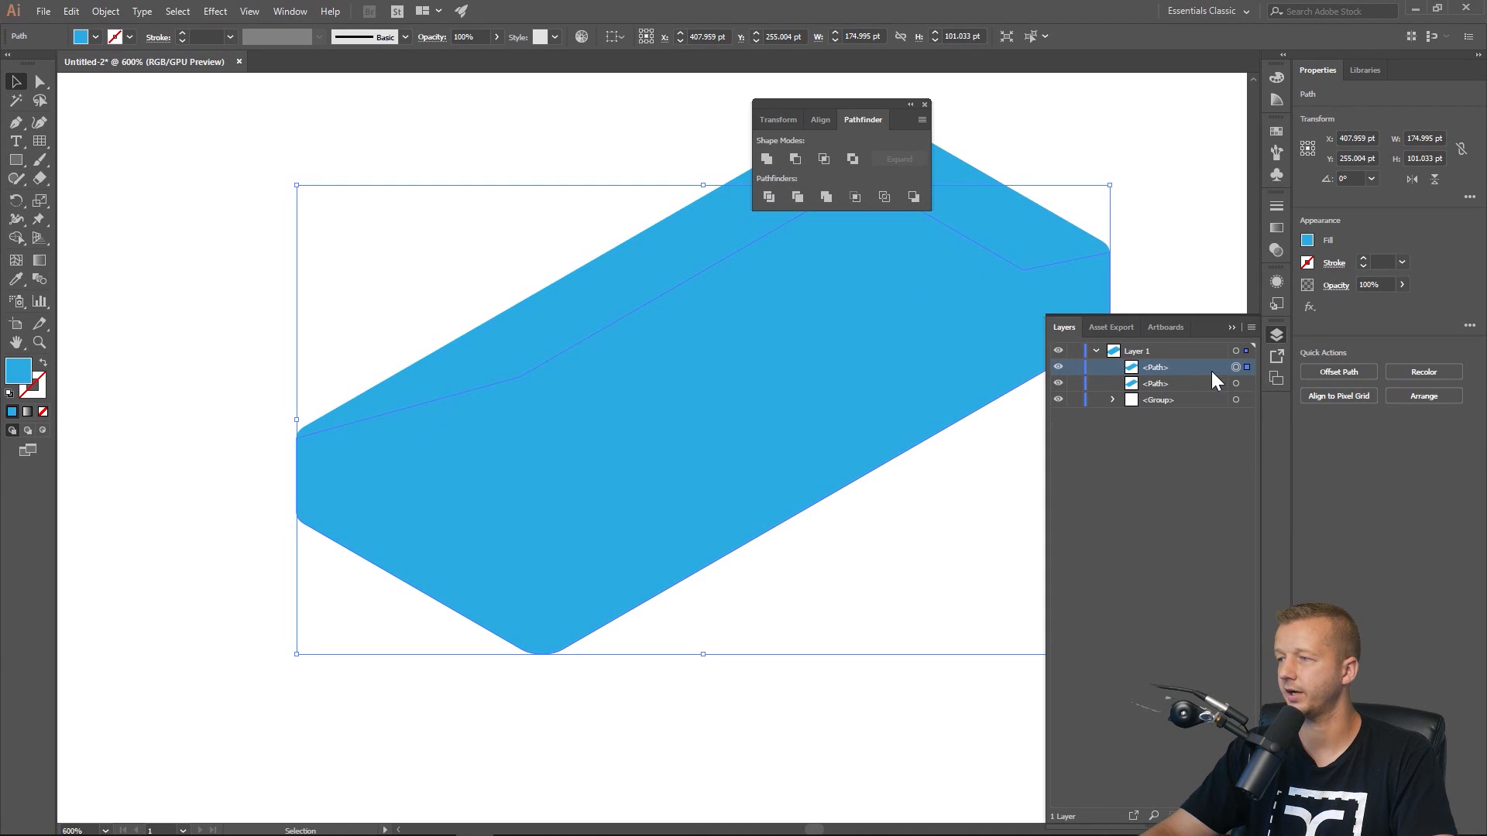
left_click_drag(1178, 365, 1189, 396)
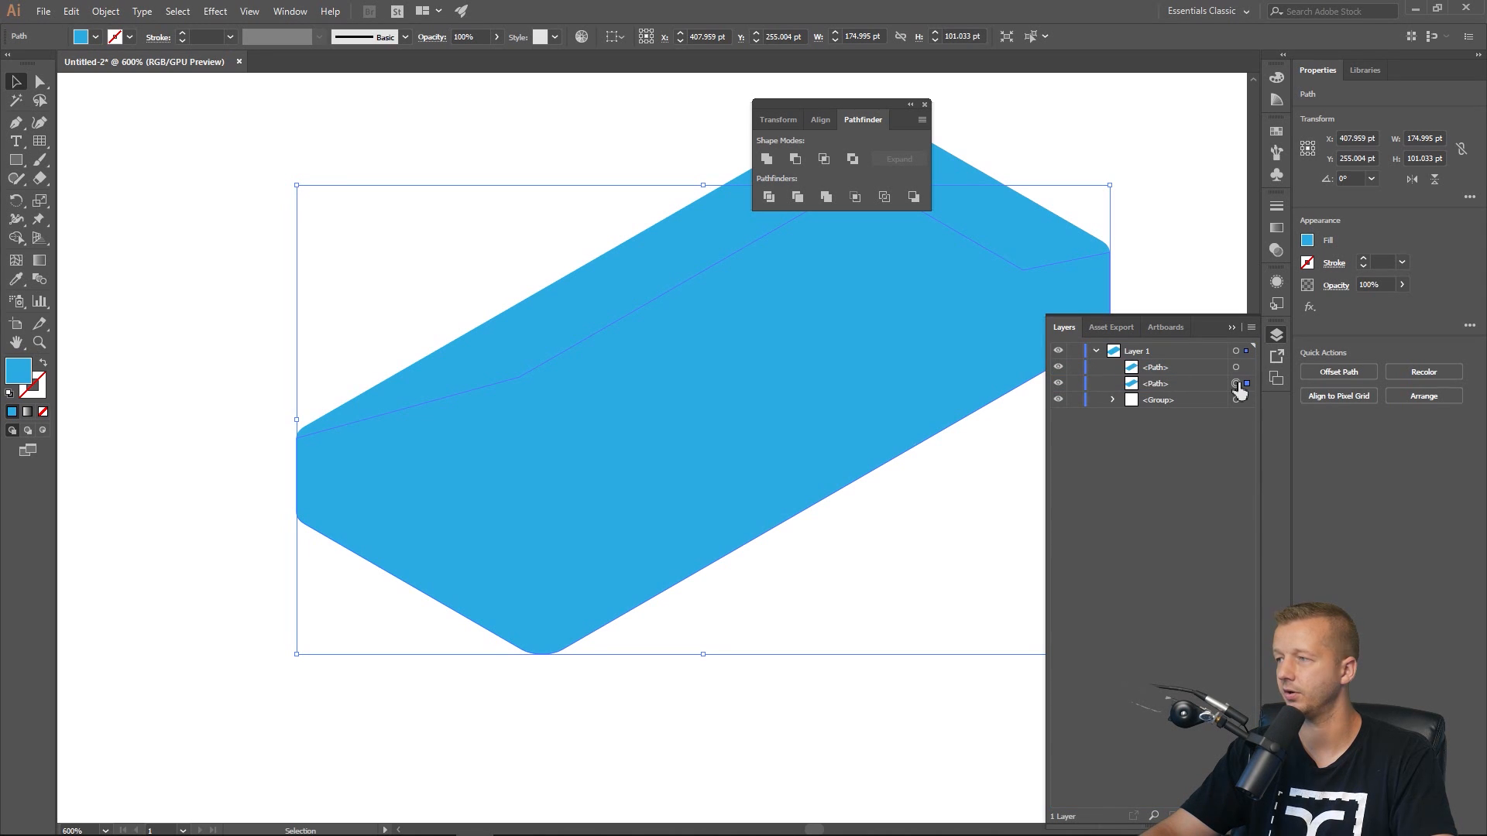
left_click(1308, 241)
left_click(1235, 307)
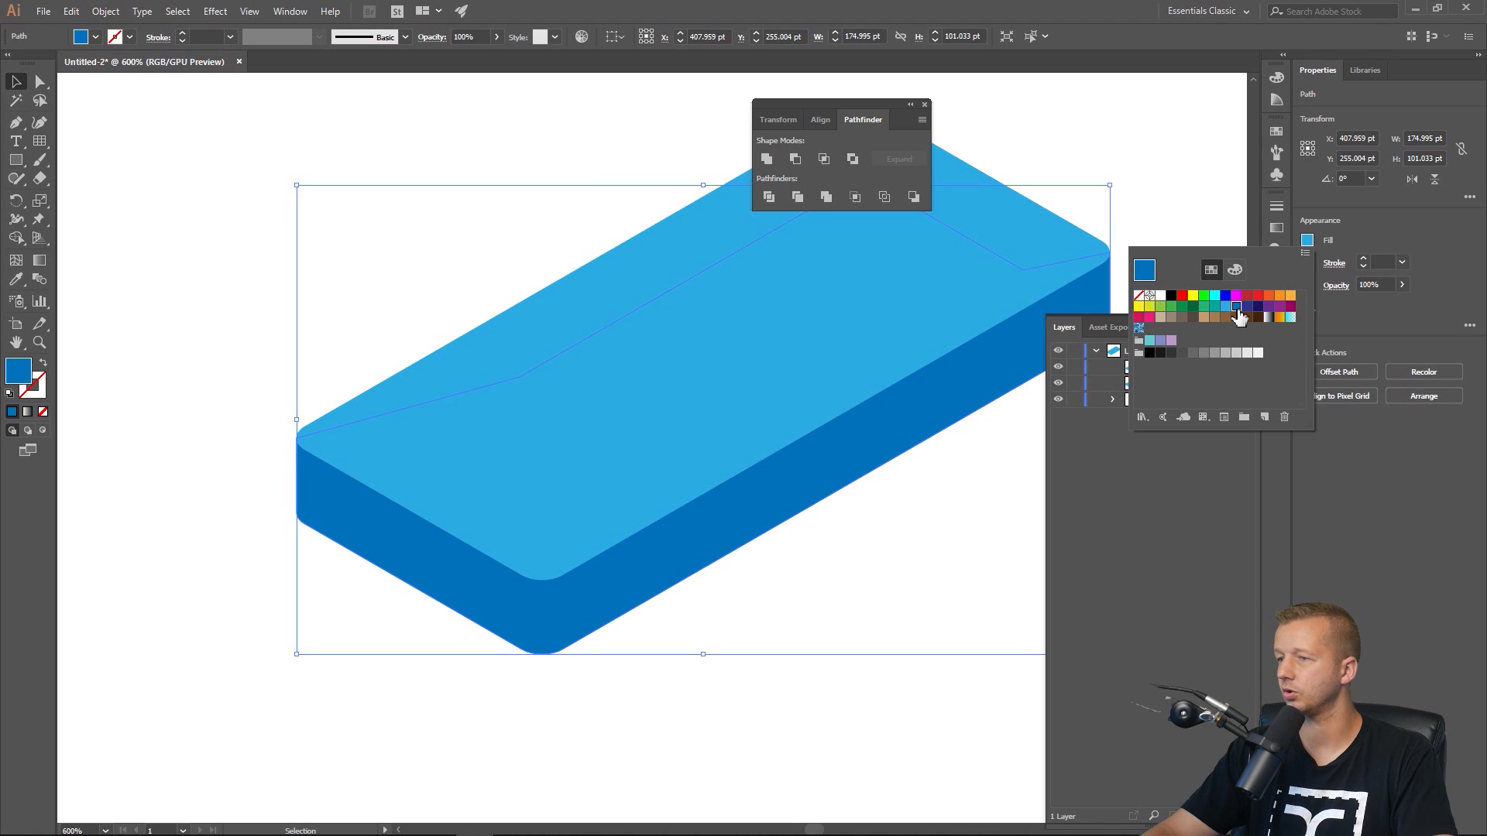
left_click(196, 166)
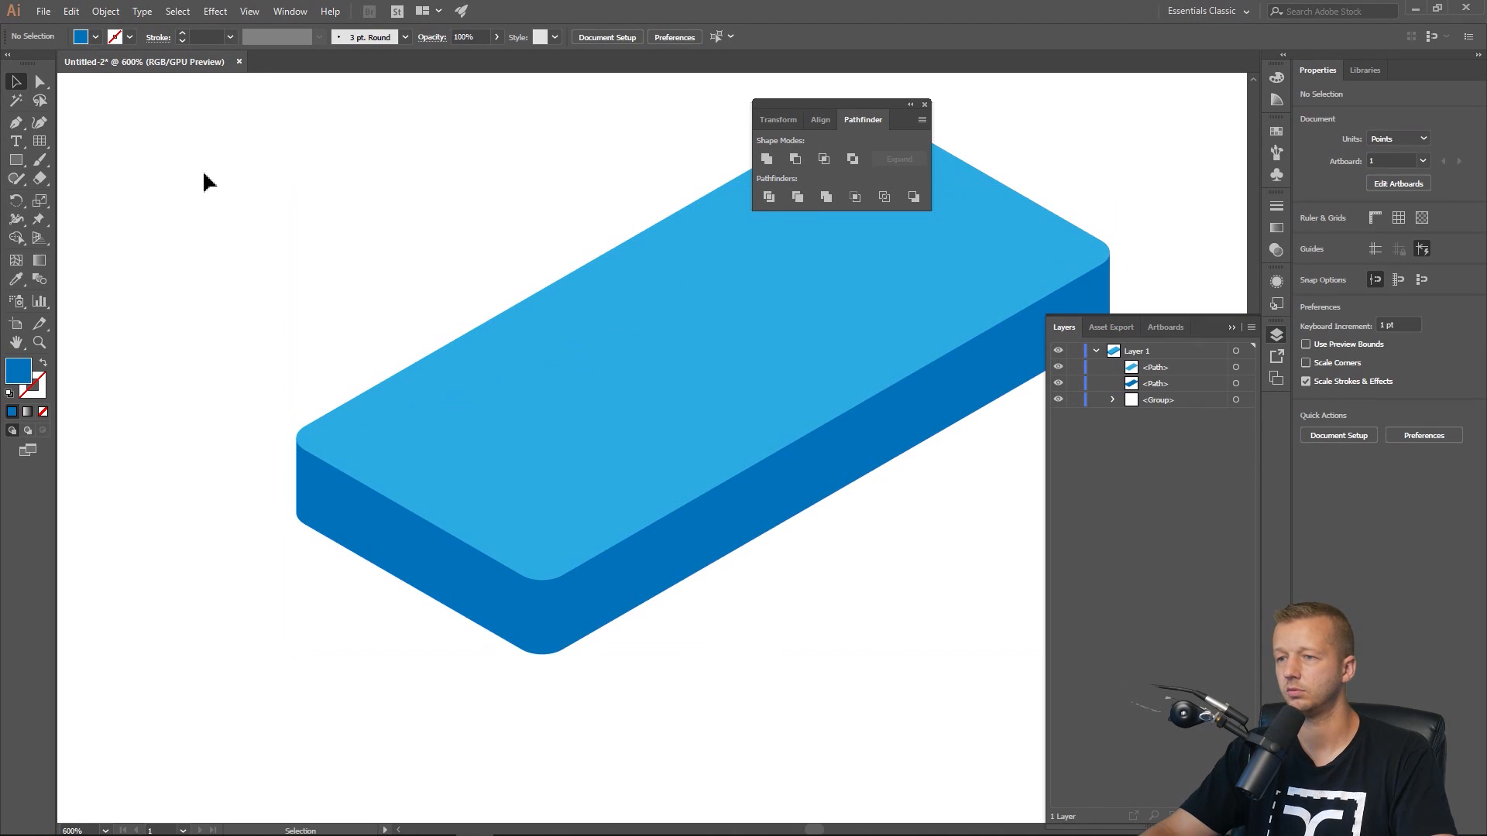
Paste a copy of the top face in front and scale it down to about 155 by 90 pt.
scroll(391, 230, "down", 2)
left_click_drag(380, 235, 361, 315)
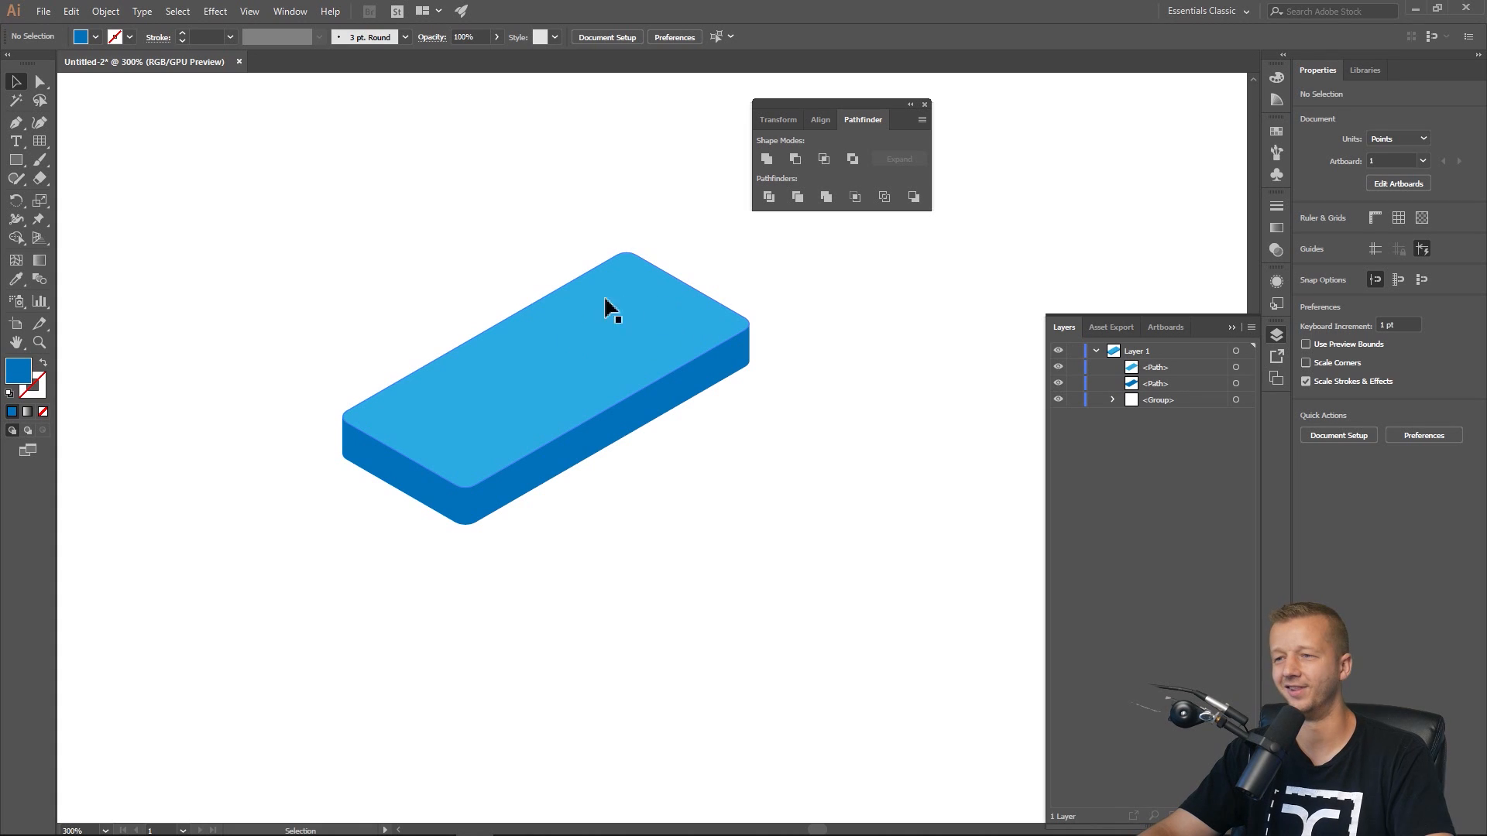
scroll(450, 381, "up", 1)
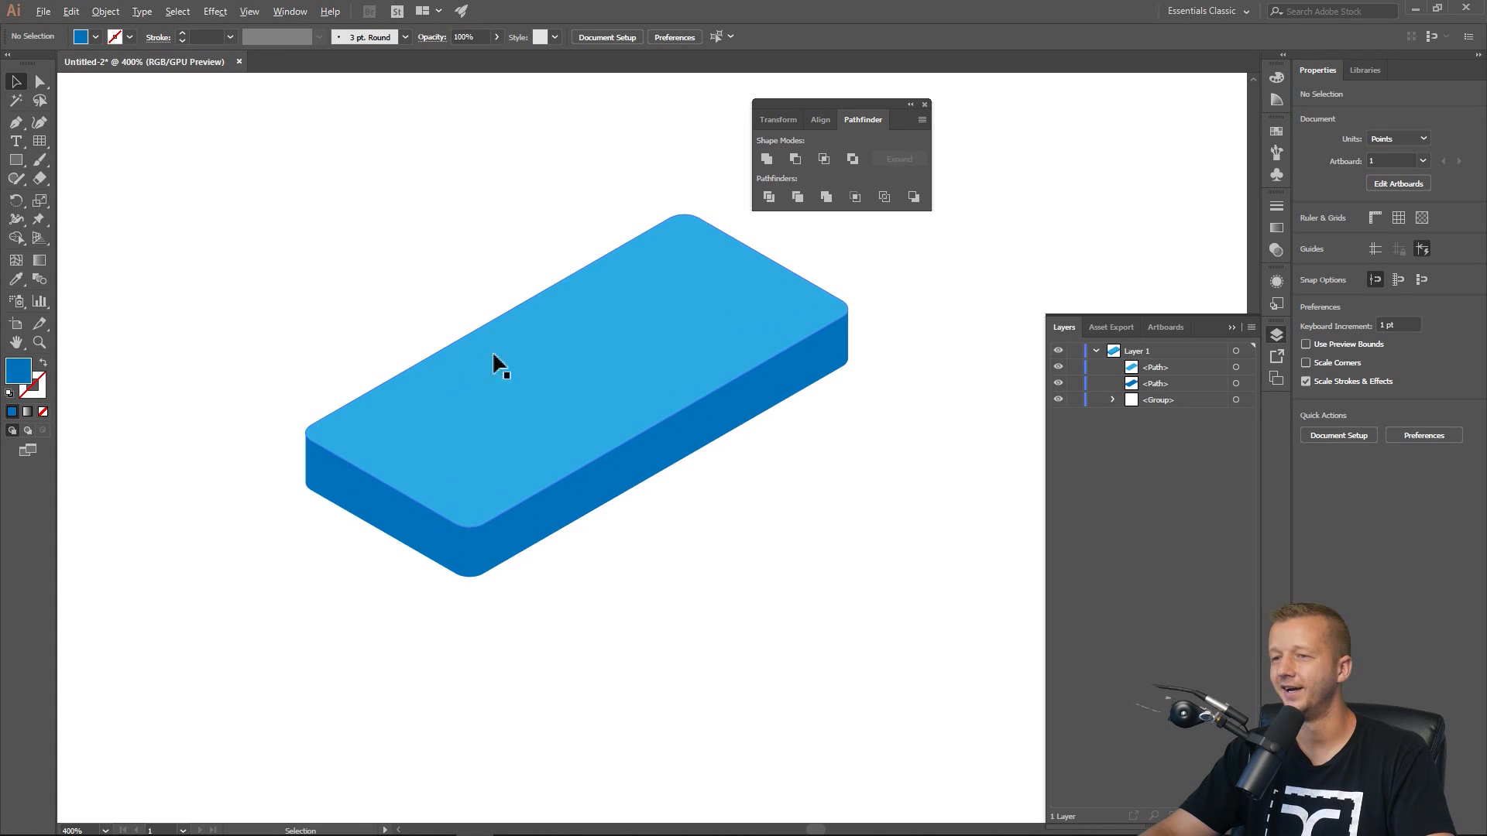
left_click(39, 82)
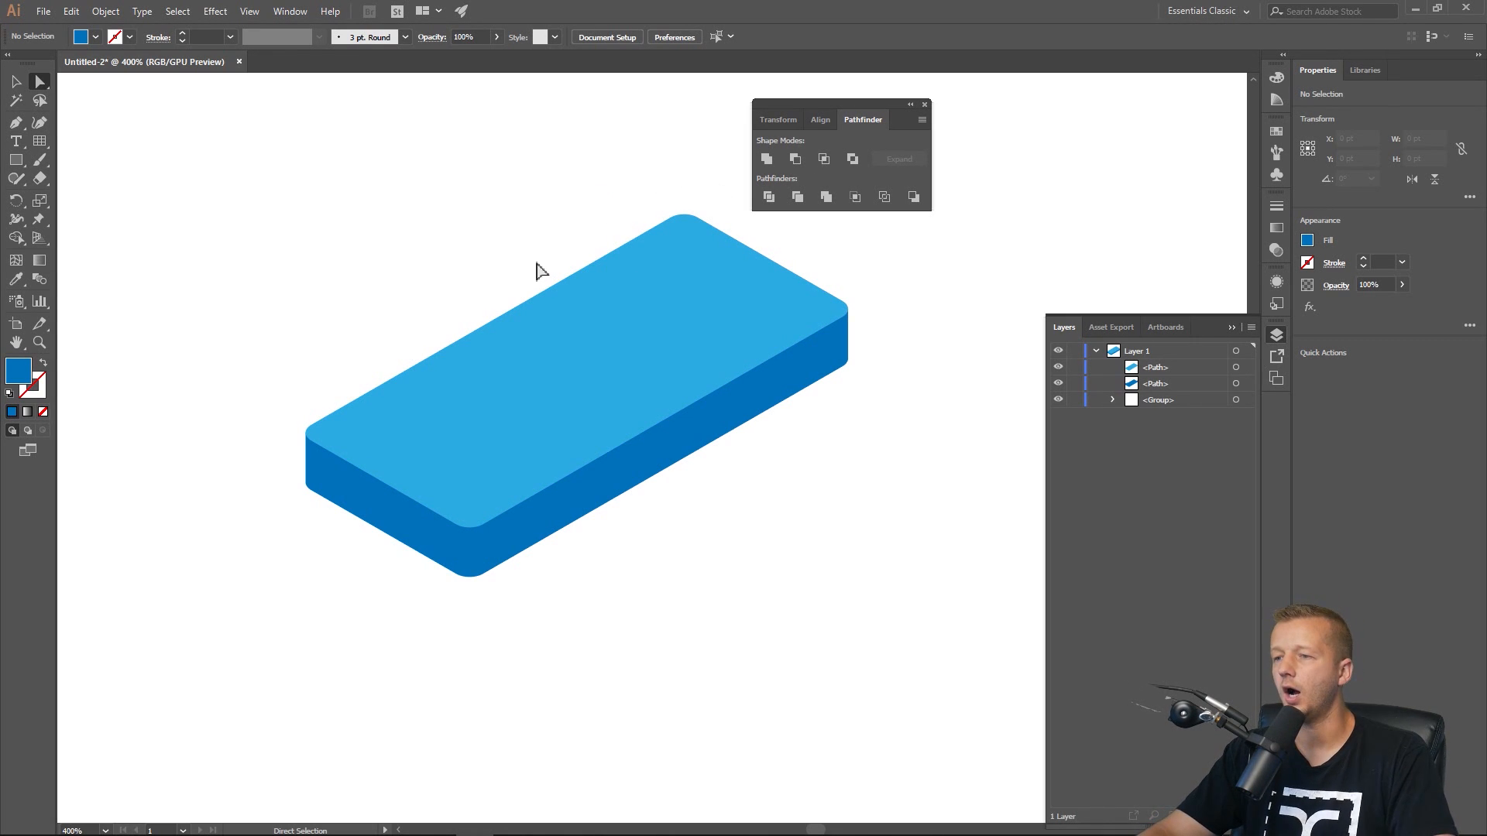
left_click(15, 81)
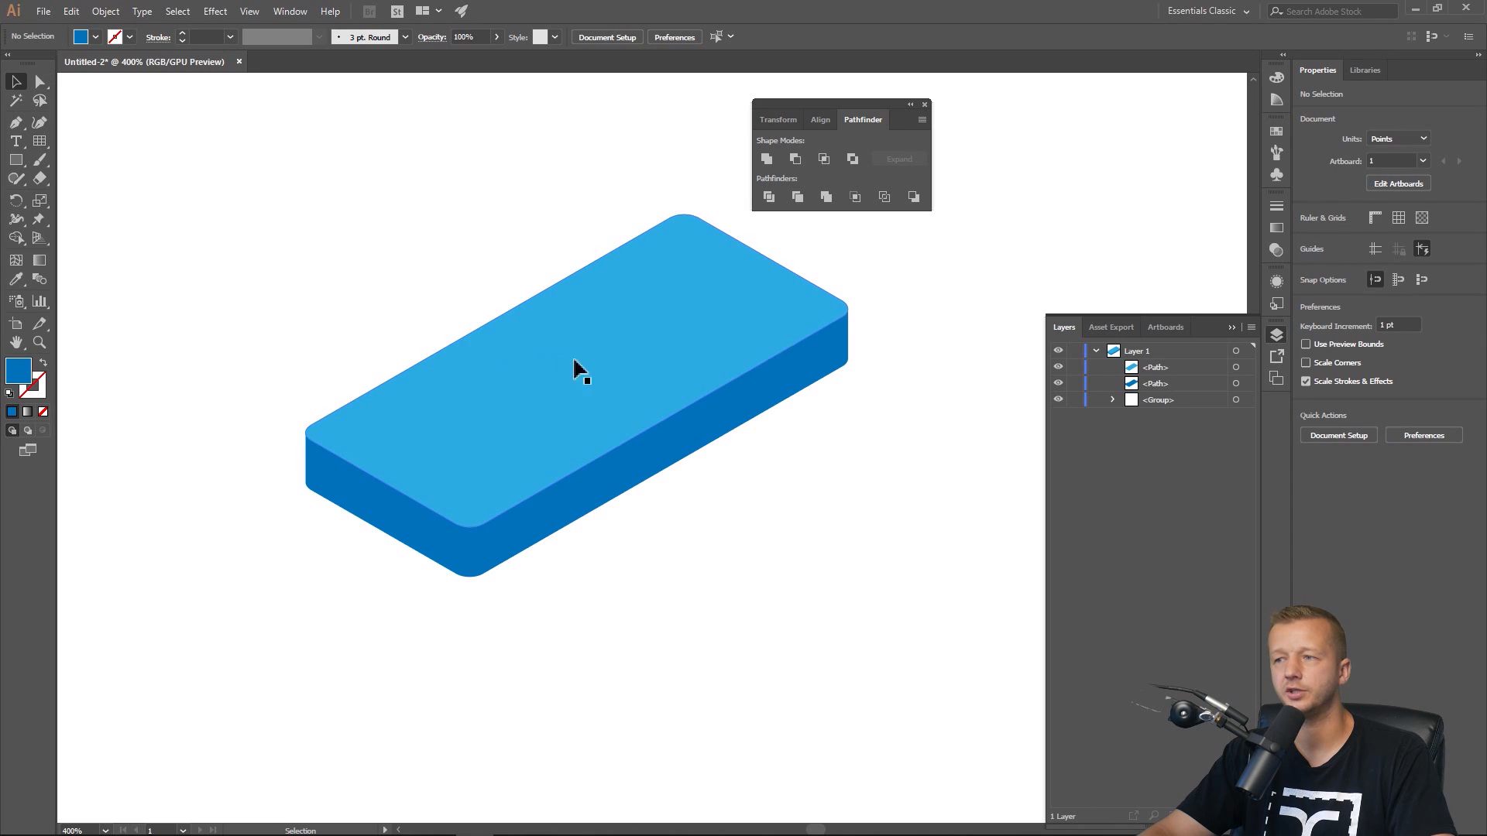
left_click(597, 369)
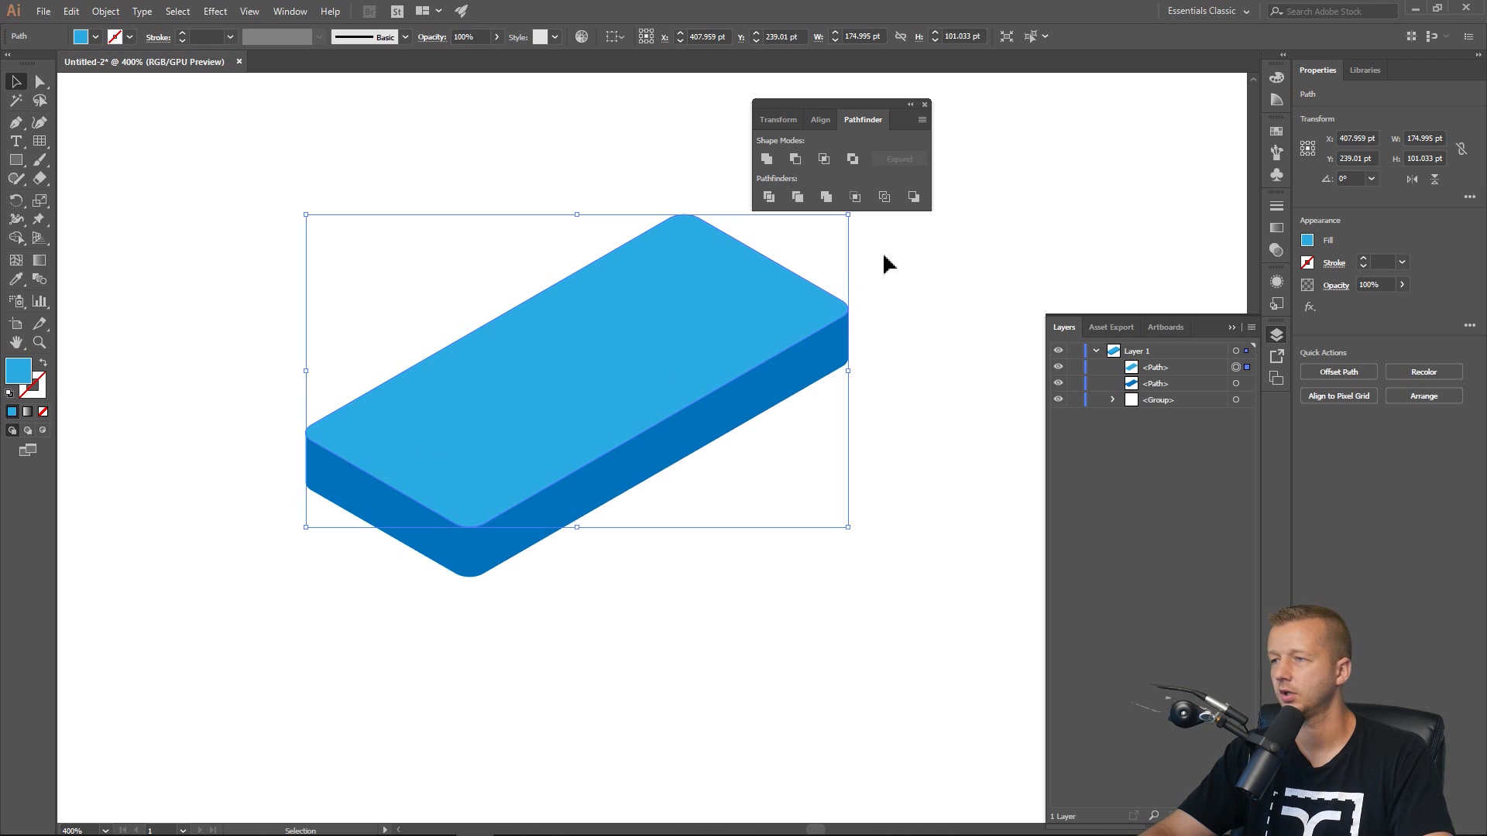
scroll(728, 310, "up", 1)
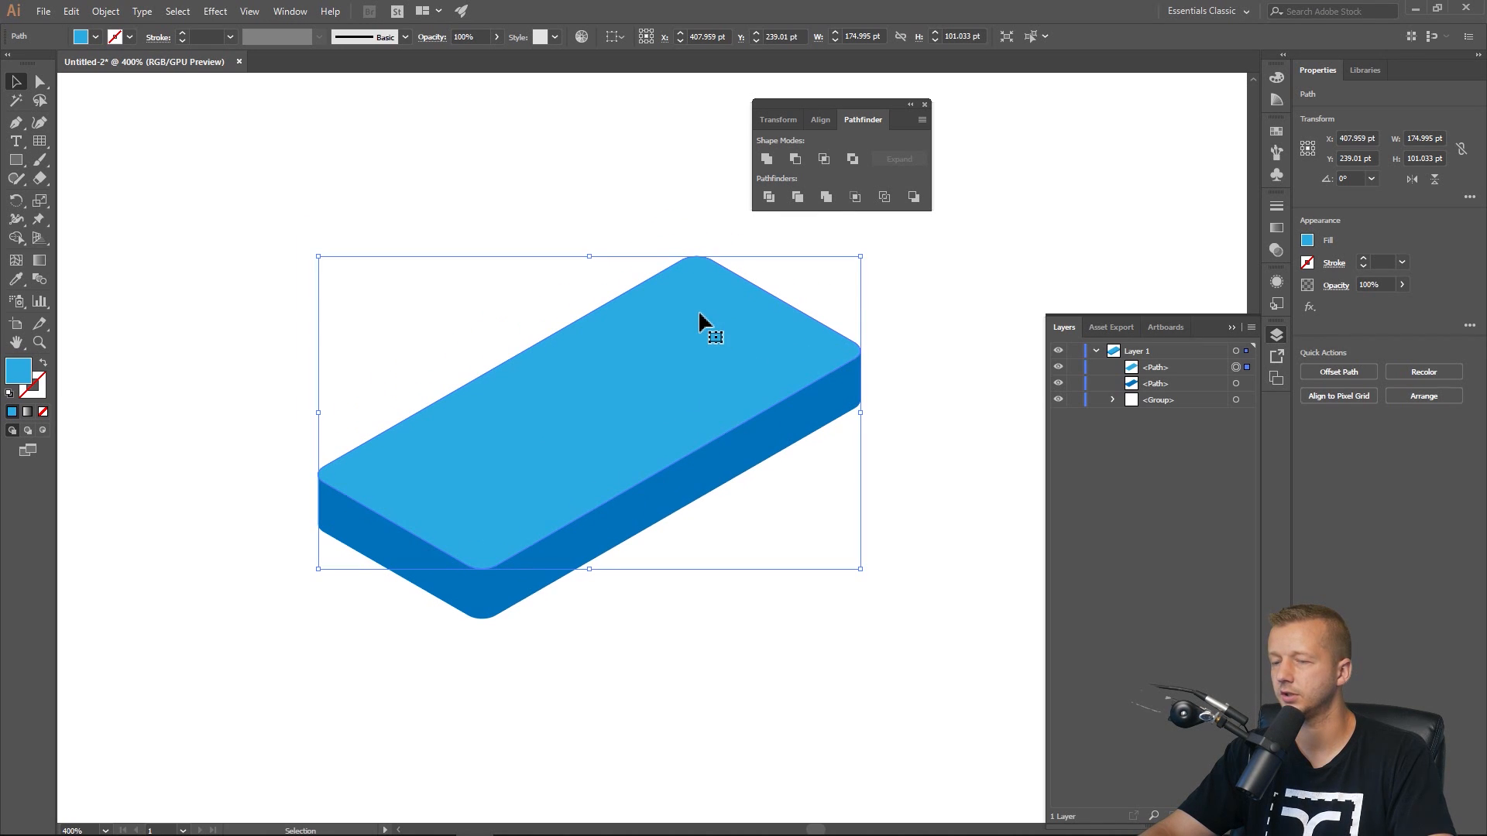
key("ctrl+c")
key("ctrl+f")
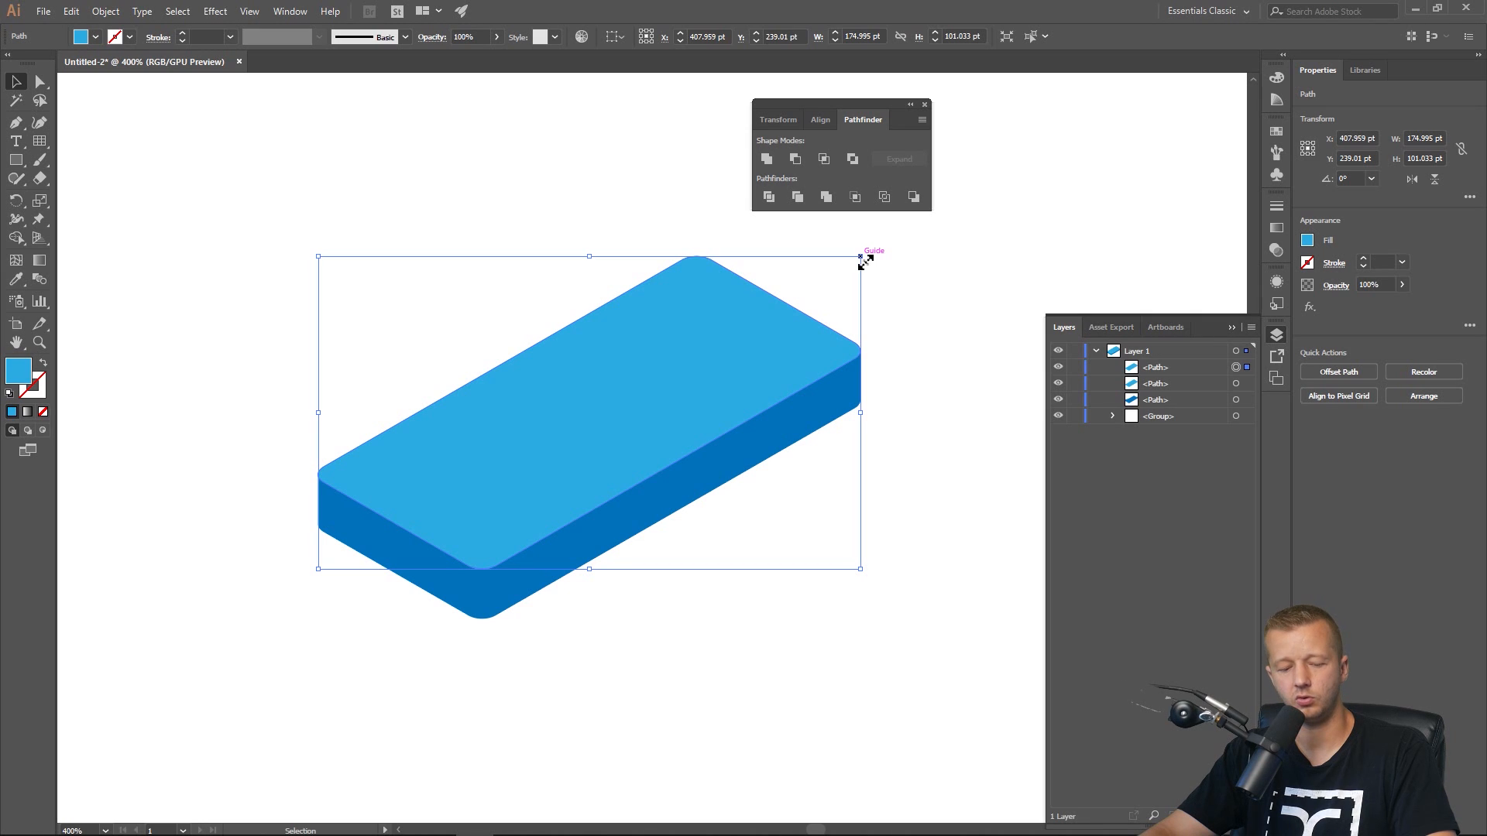
left_click_drag(863, 260, 834, 268)
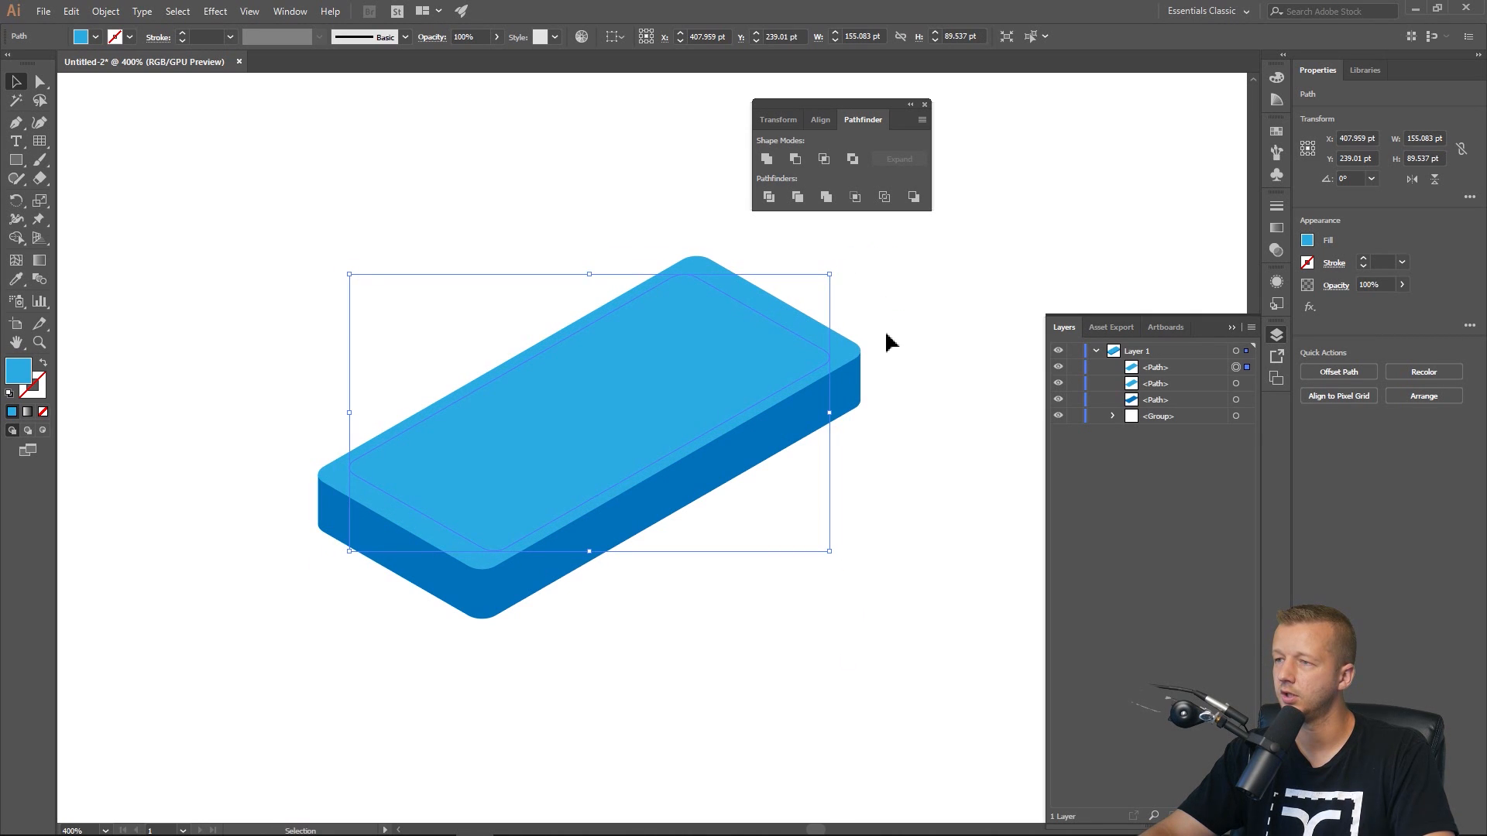
Fill the smaller copy with yellow and nudge it slightly up and right to centre it on the top face.
left_click(1307, 241)
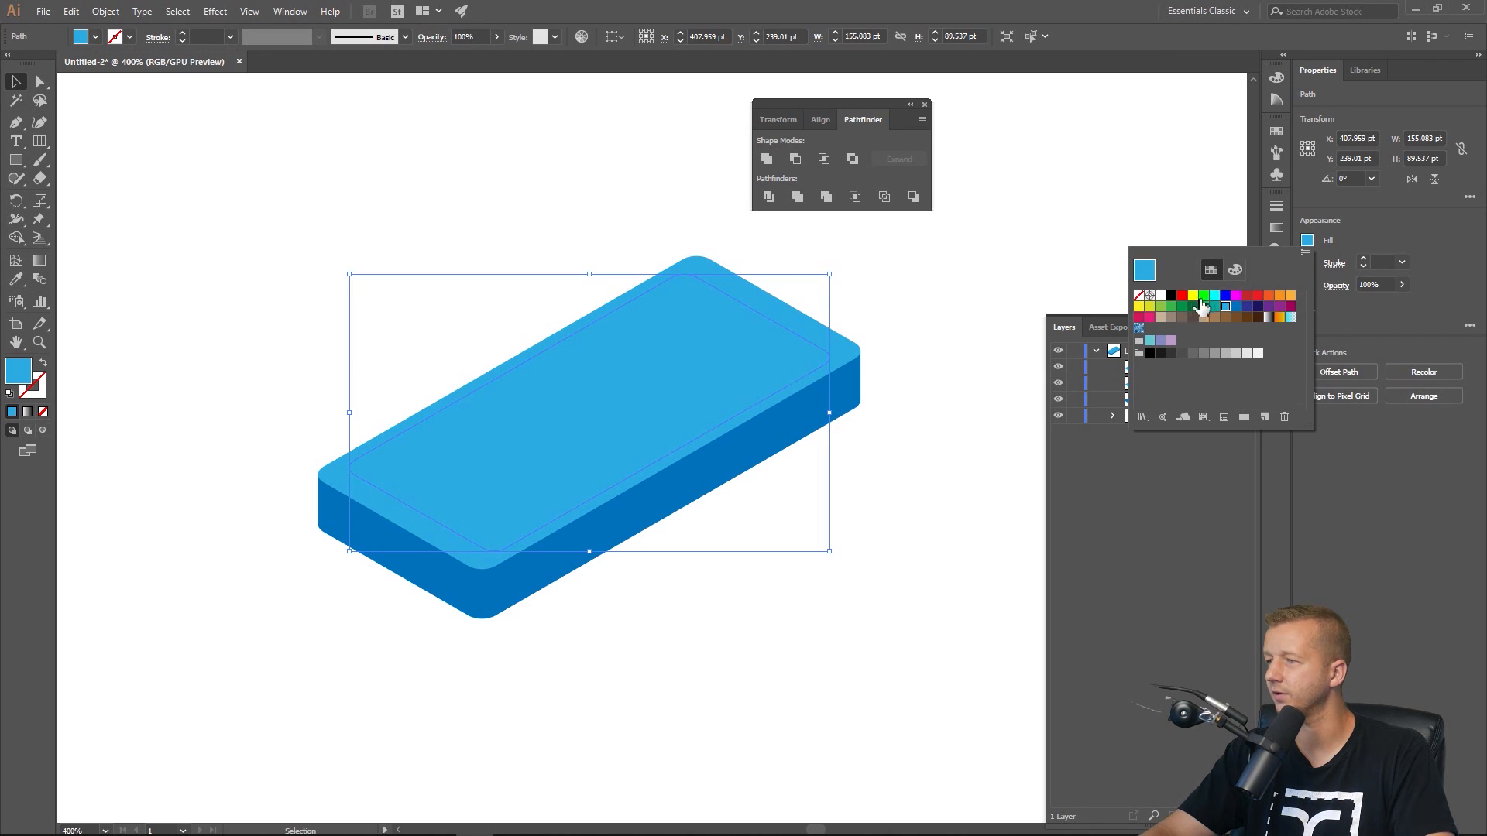
left_click(1139, 307)
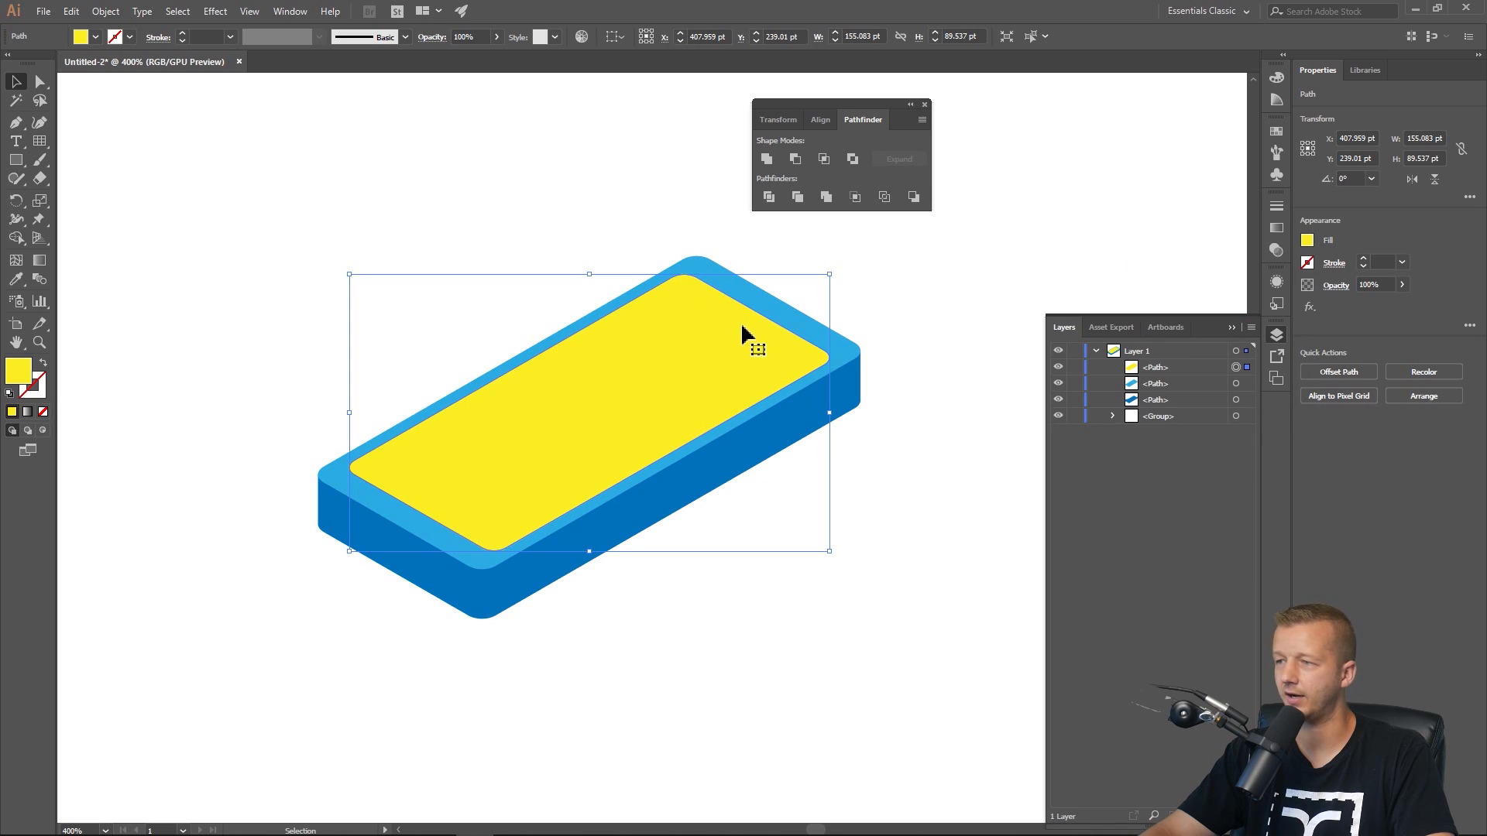
scroll(720, 341, "up", 2)
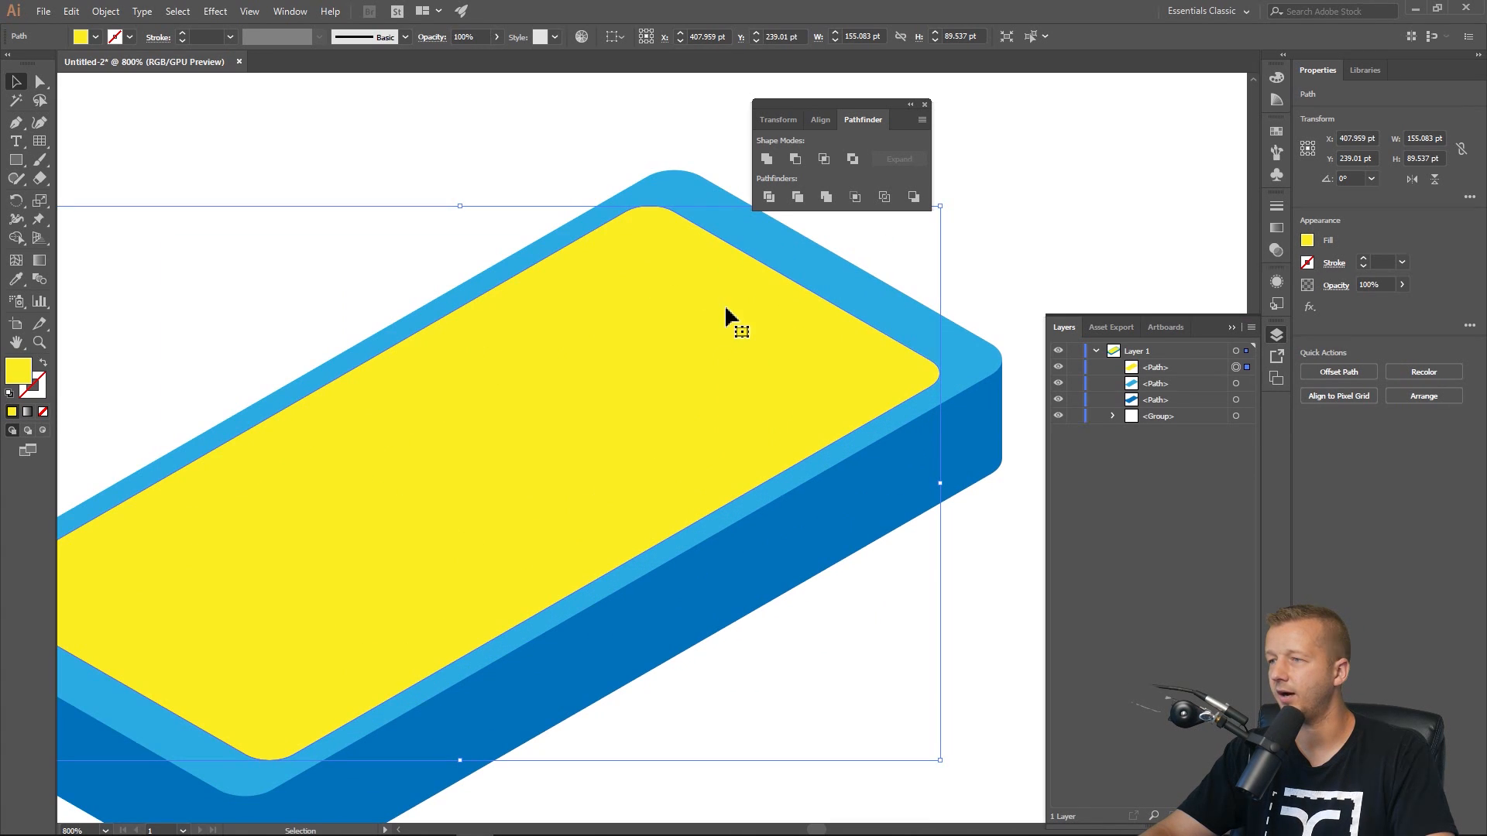
left_click_drag(726, 313, 752, 301)
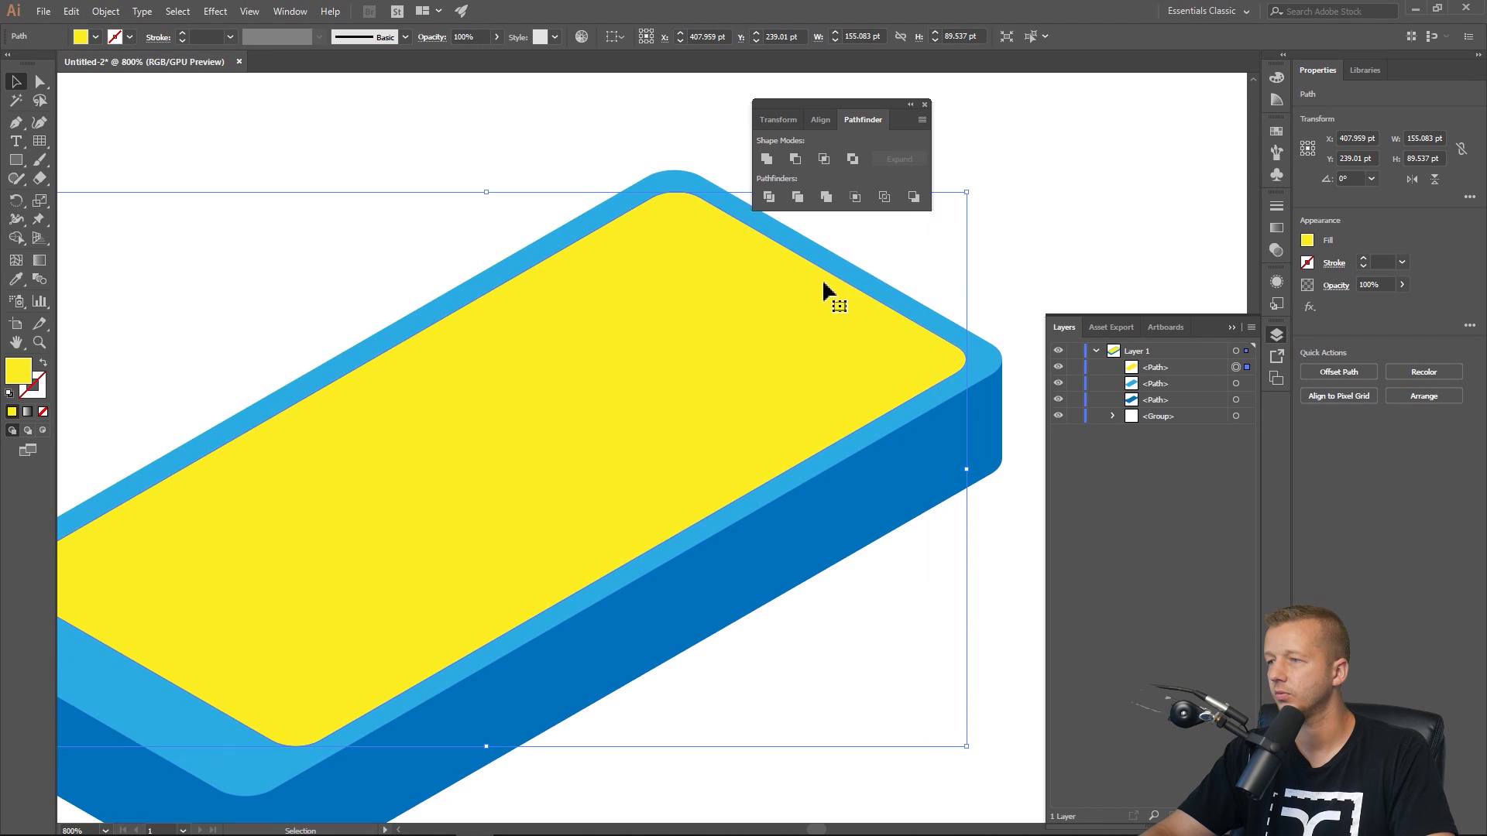
scroll(681, 332, "down", 2)
scroll(681, 332, "up", 1)
scroll(653, 335, "down", 1)
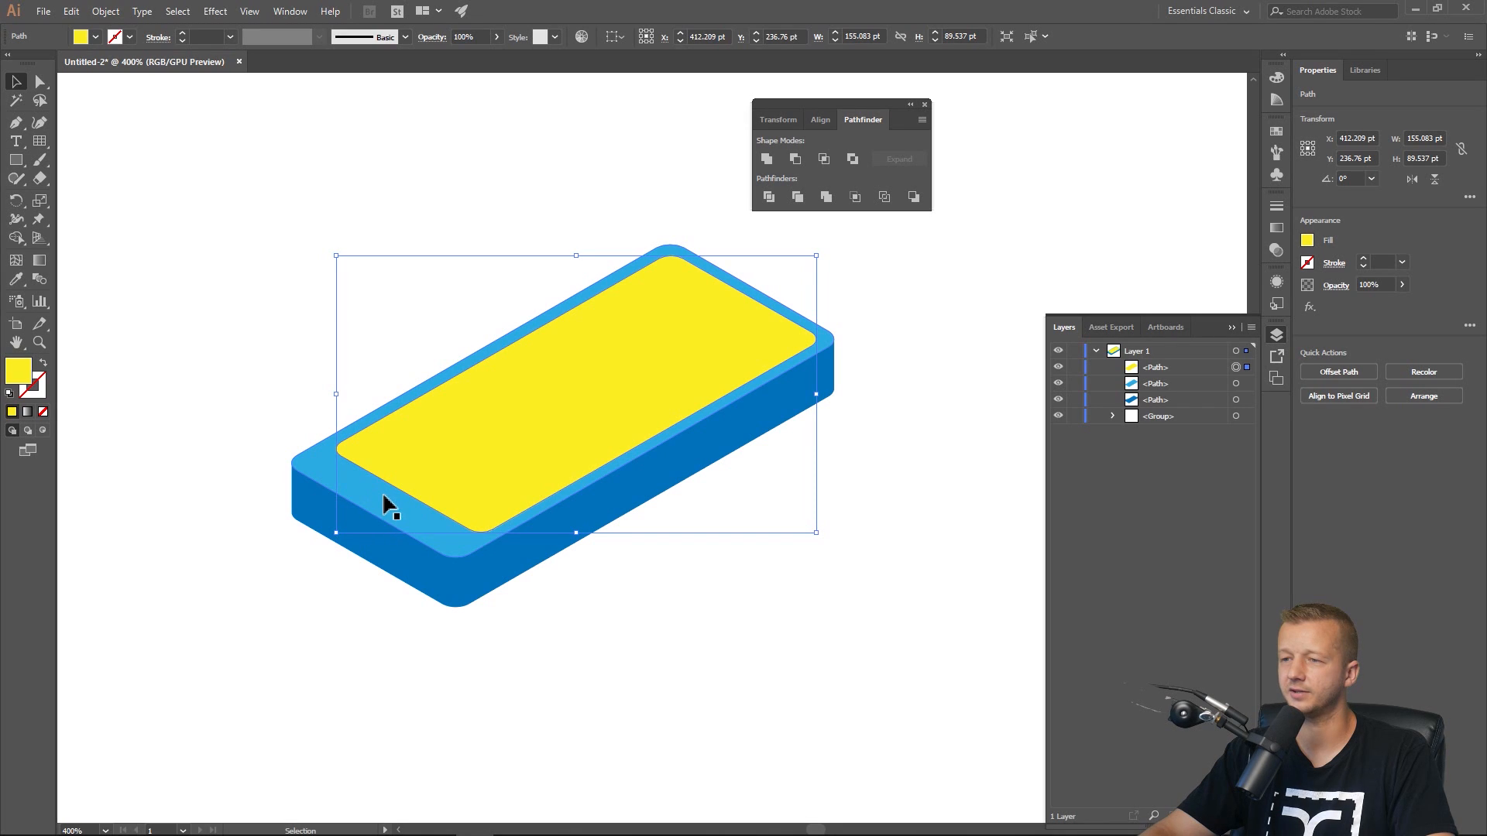
left_click(232, 432)
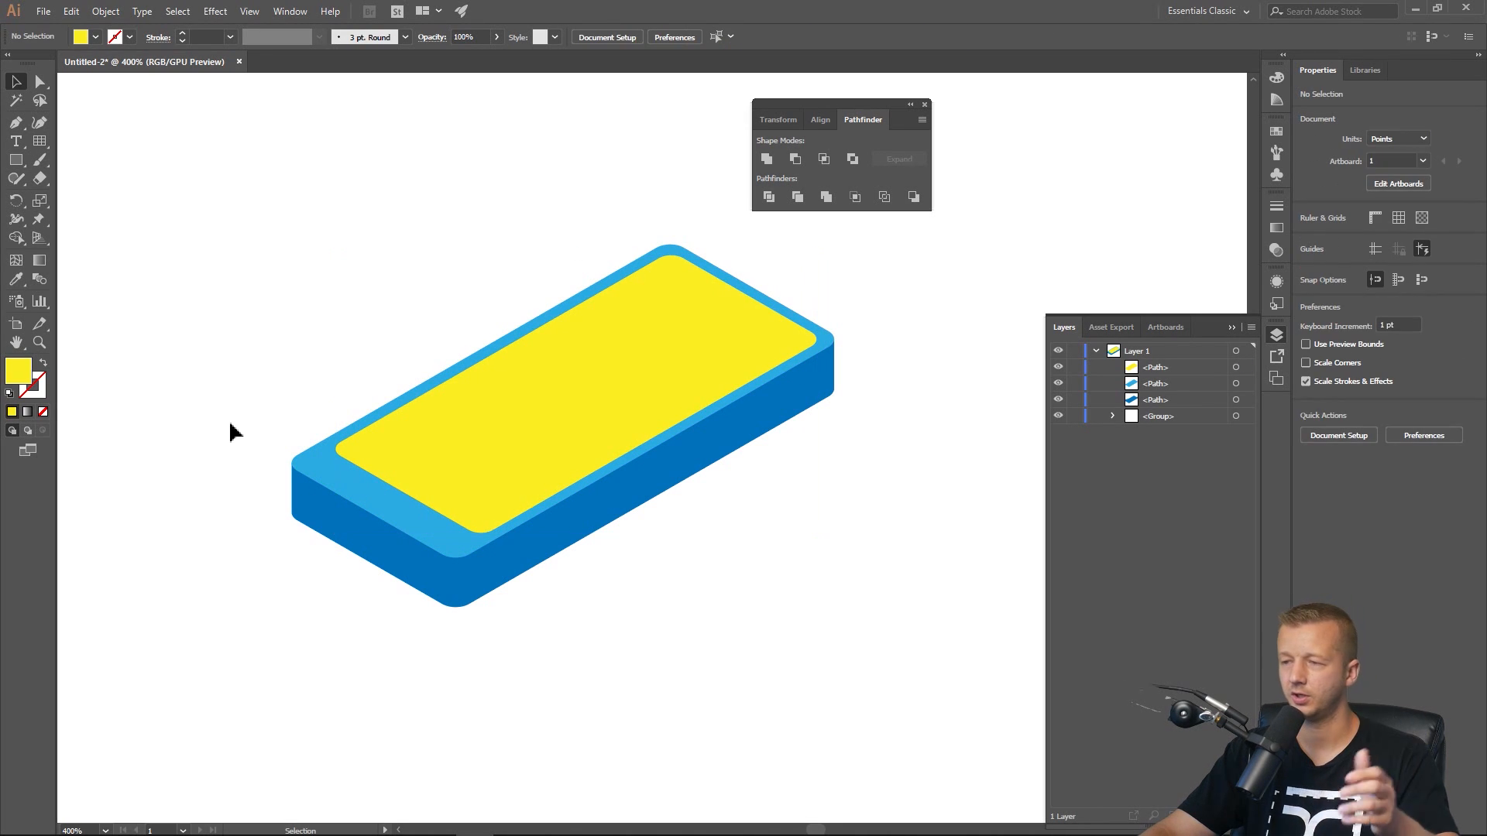
left_click(630, 368)
left_click(550, 206)
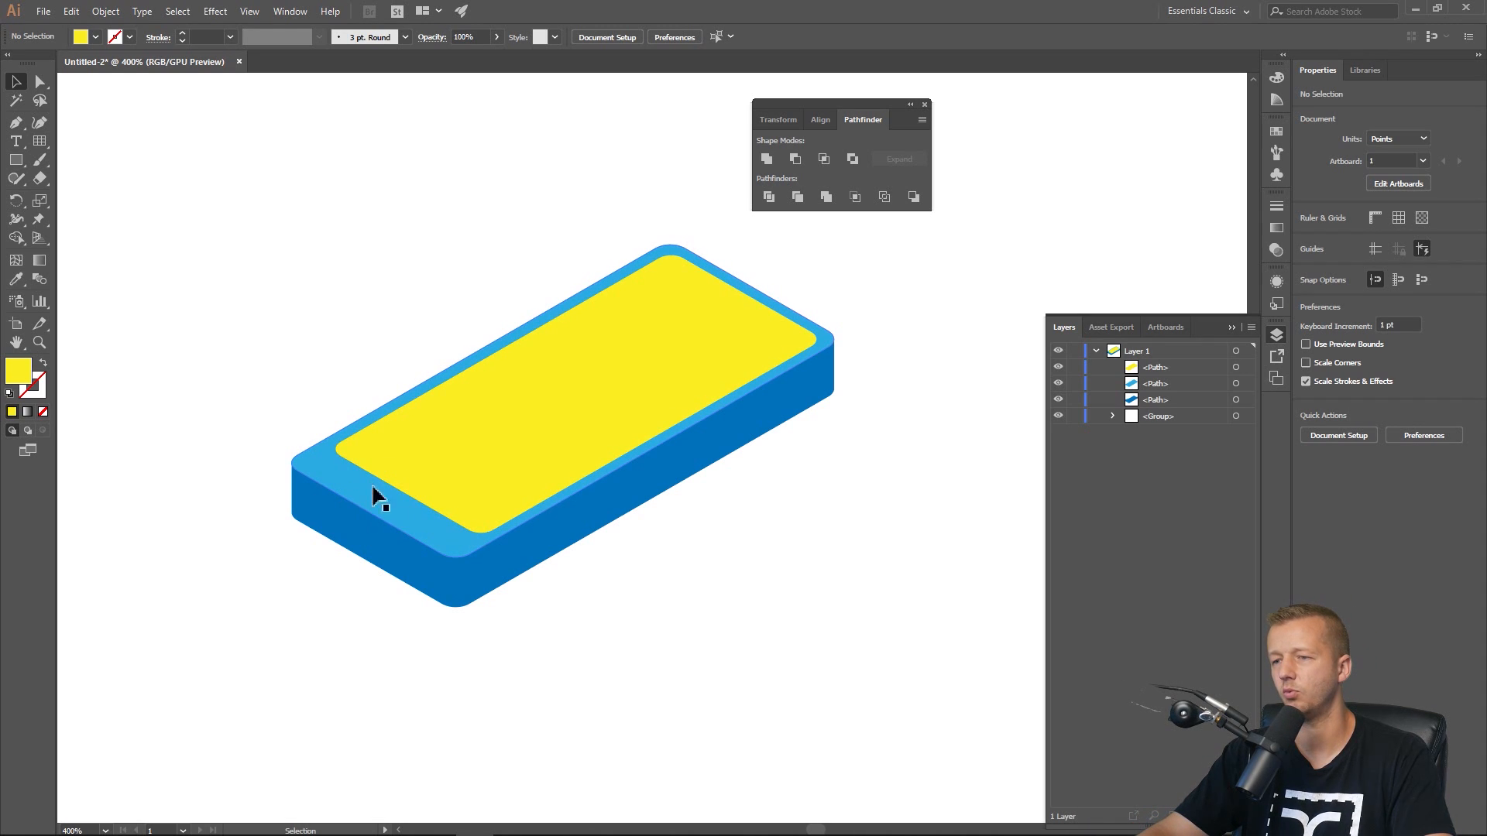
Draw a small yellow rounded rectangle about 21 by 5 pt near the lower-left edge of the top face.
left_click(17, 159)
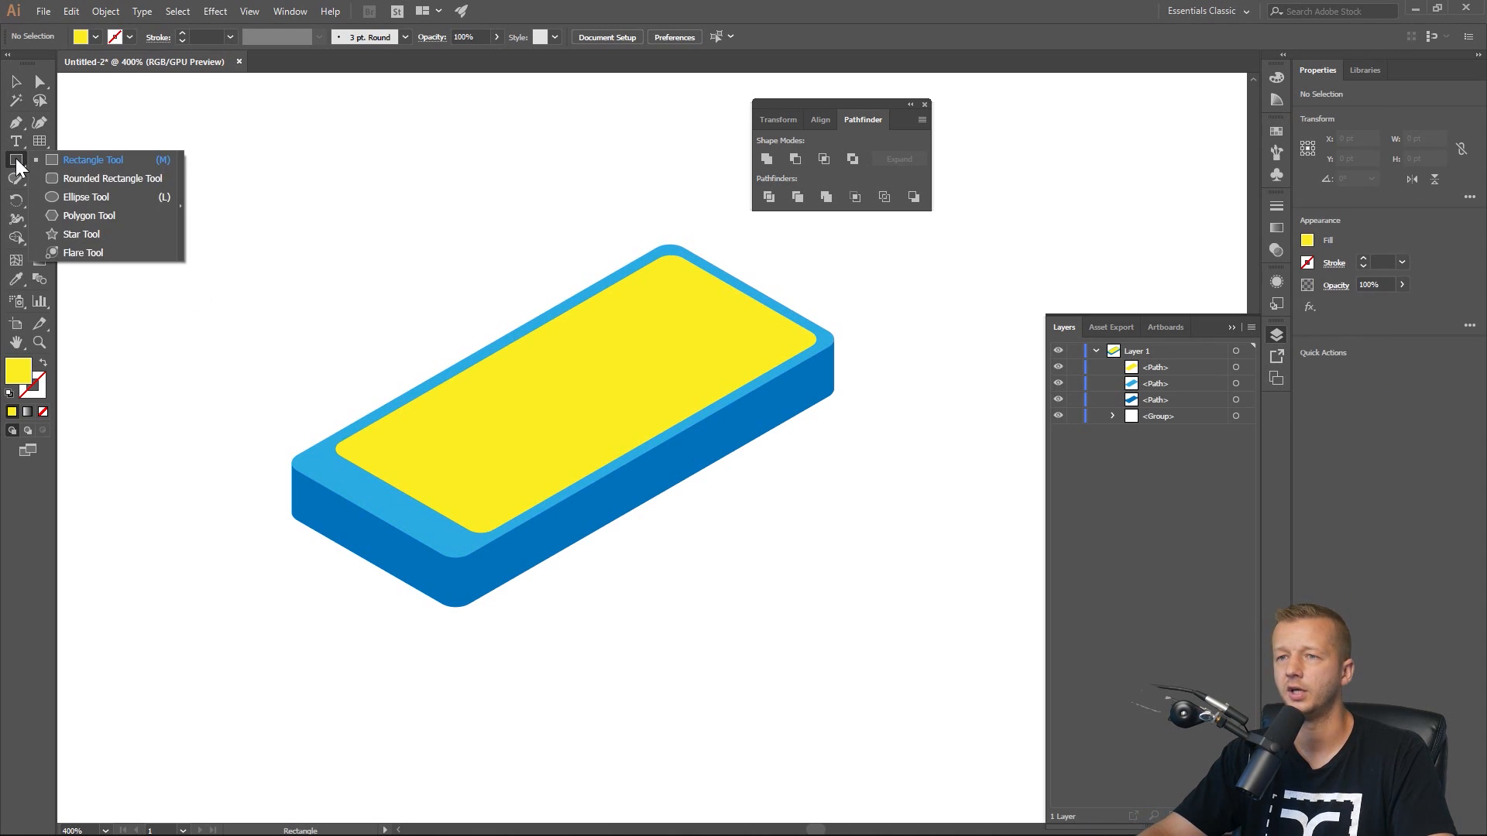
left_click(16, 160)
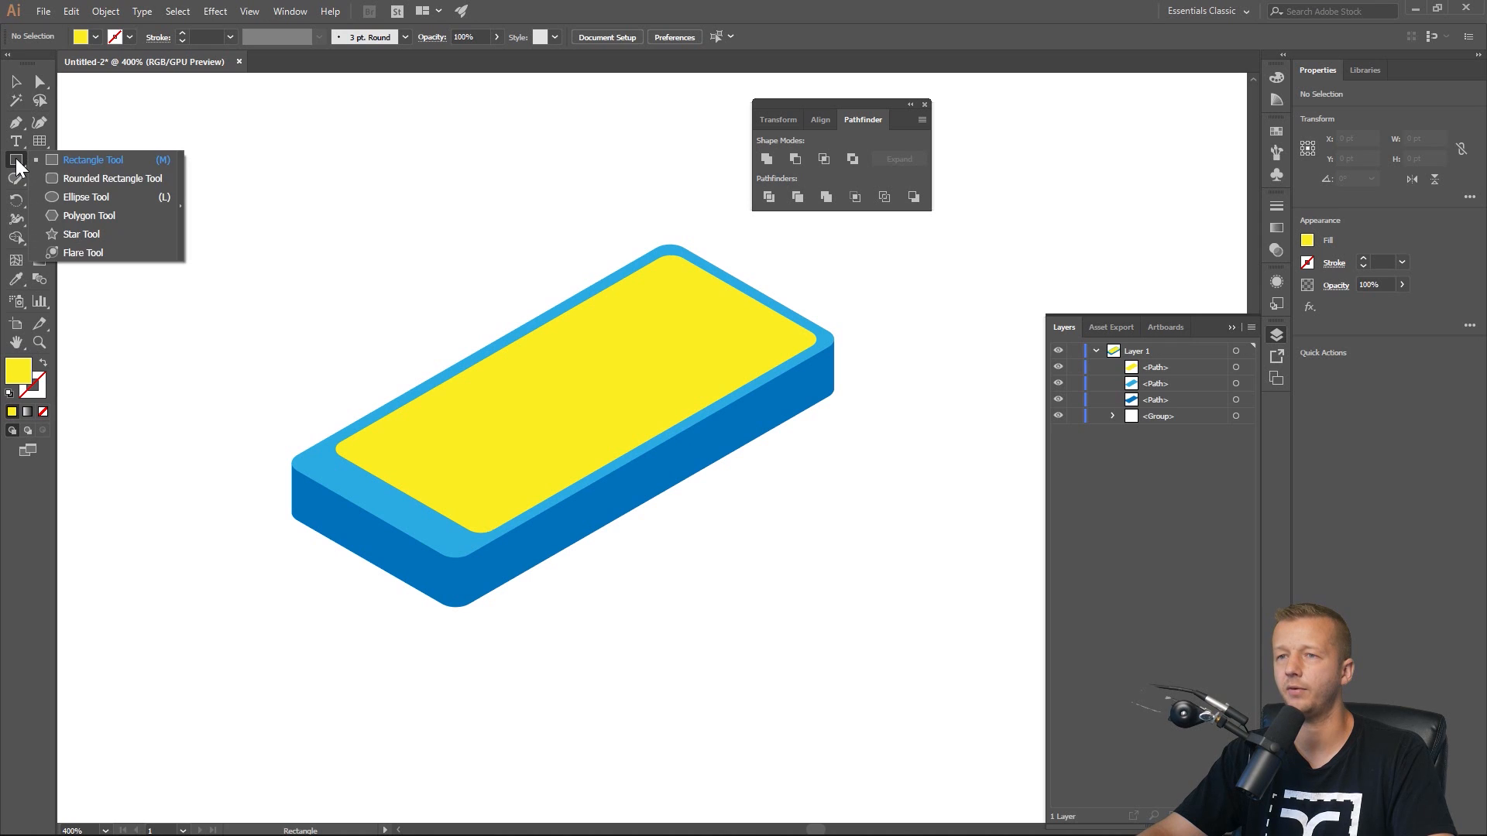
left_click(87, 180)
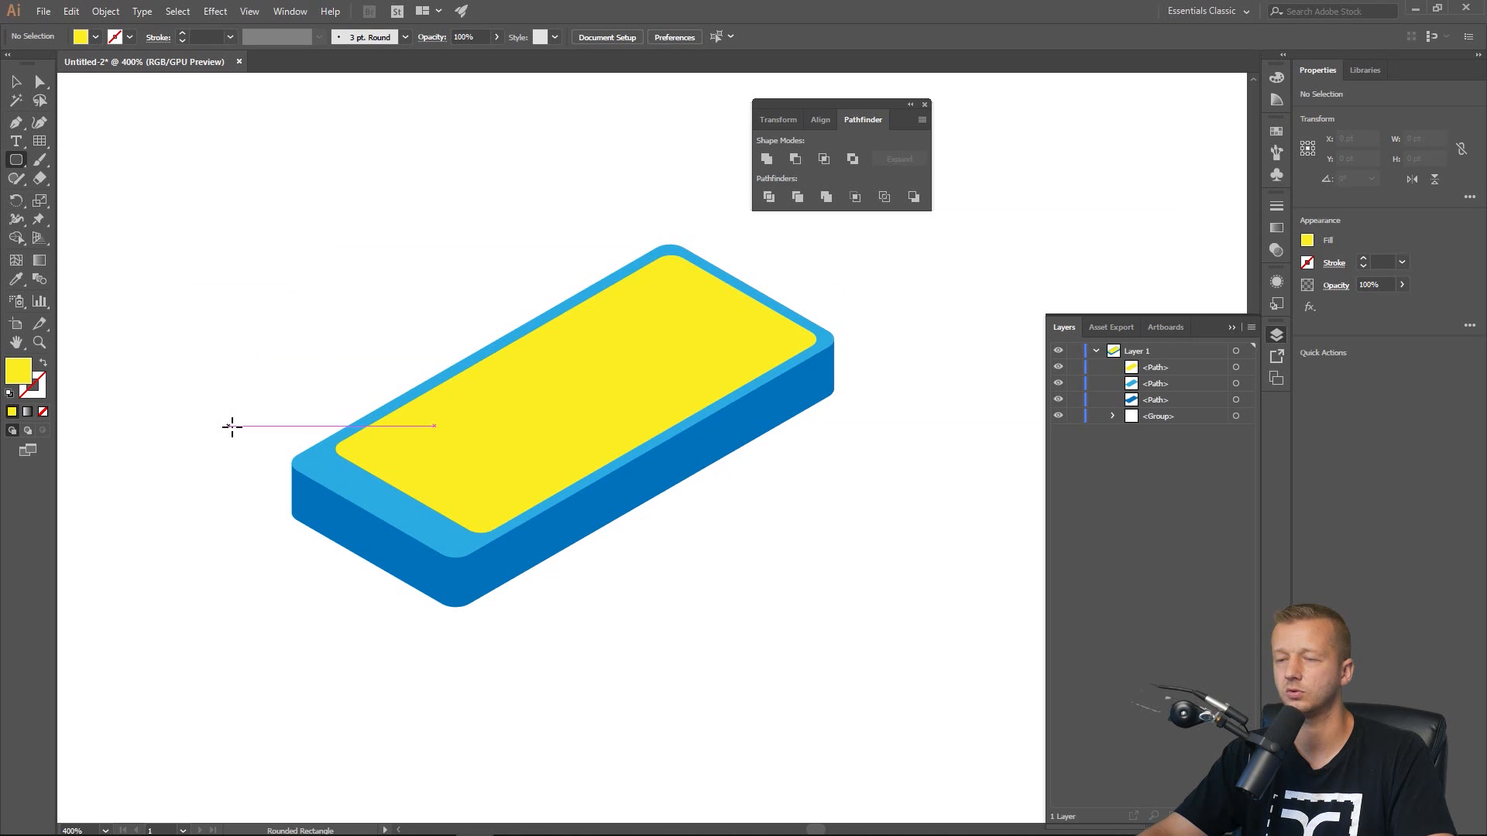
scroll(367, 496, "up", 2)
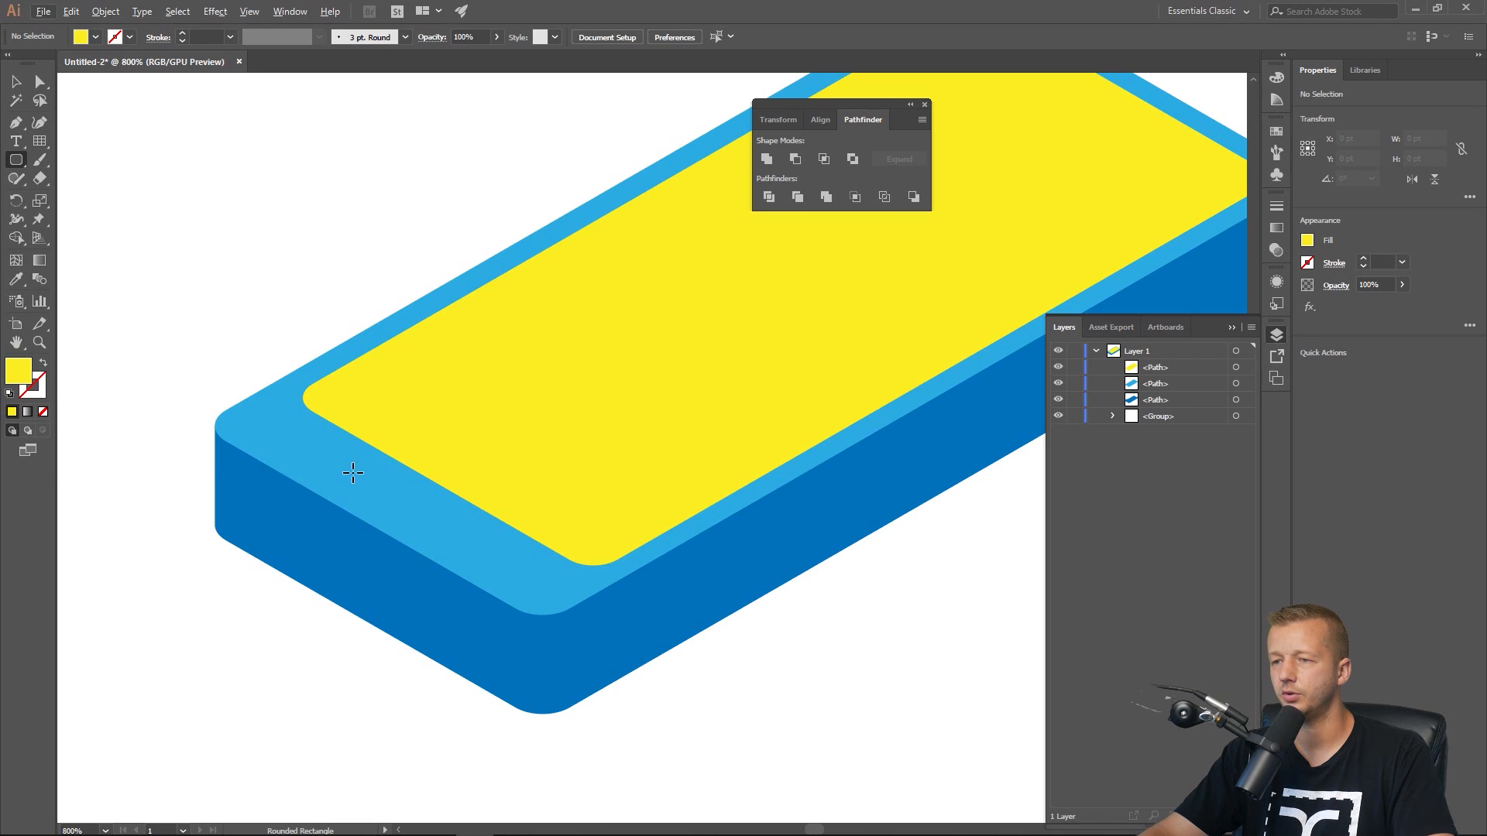
left_click_drag(330, 466, 461, 496)
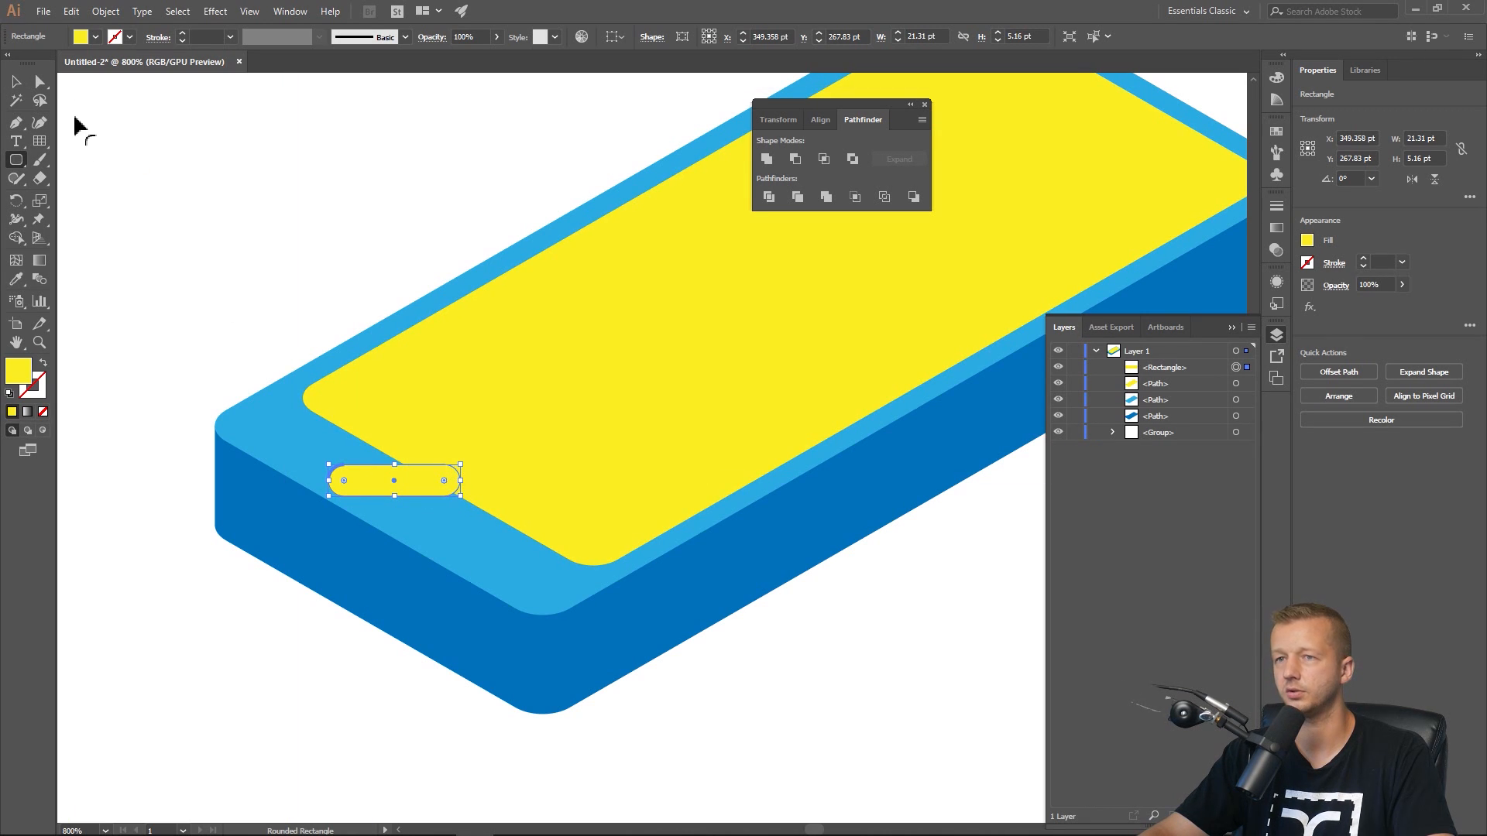
left_click(16, 82)
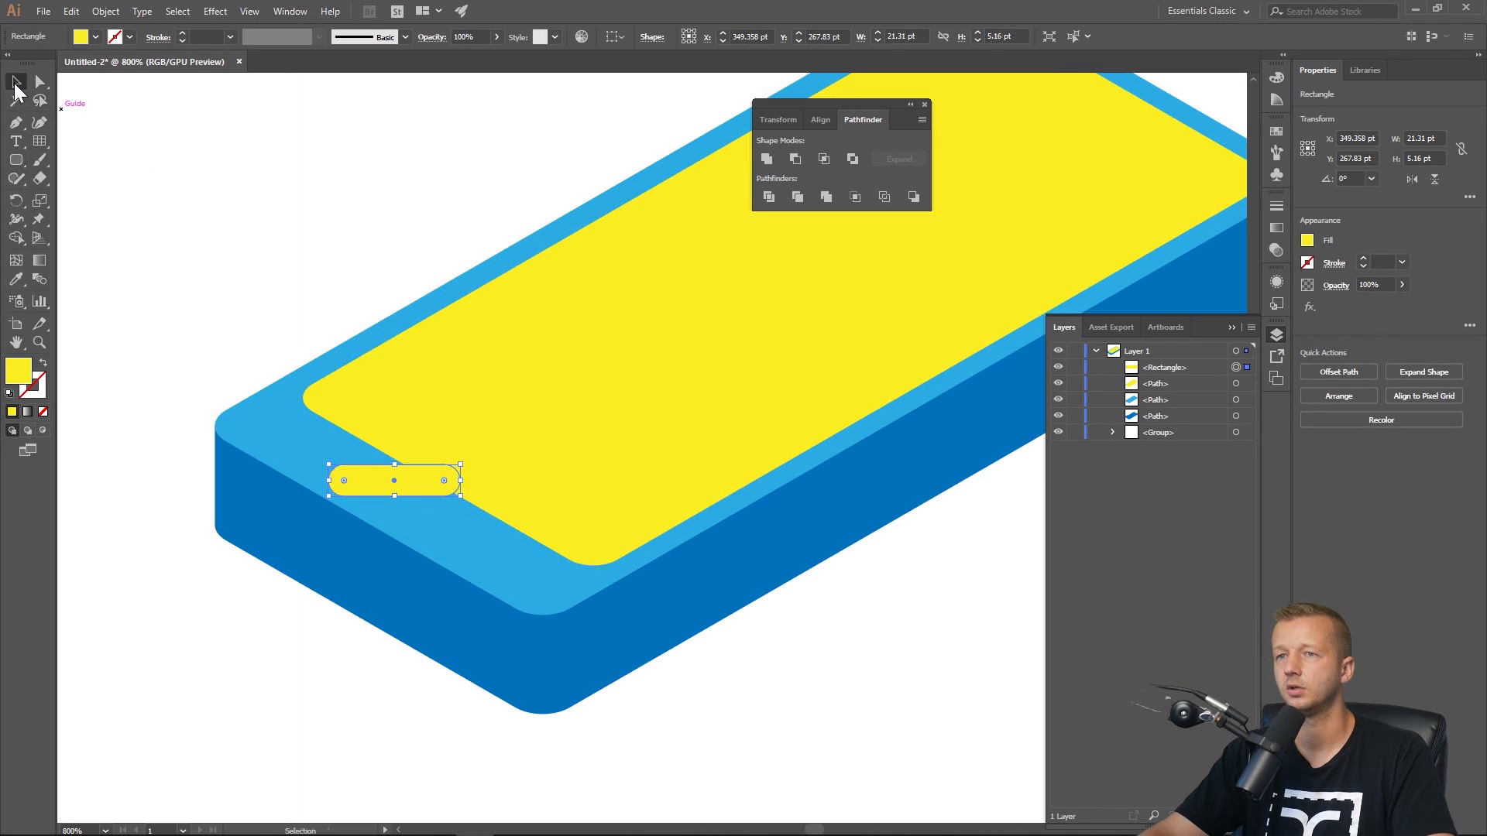
Shear the small yellow rounded rectangle 30° horizontally, then rotate it -30° so it lies flat on the top face.
right_click(369, 481)
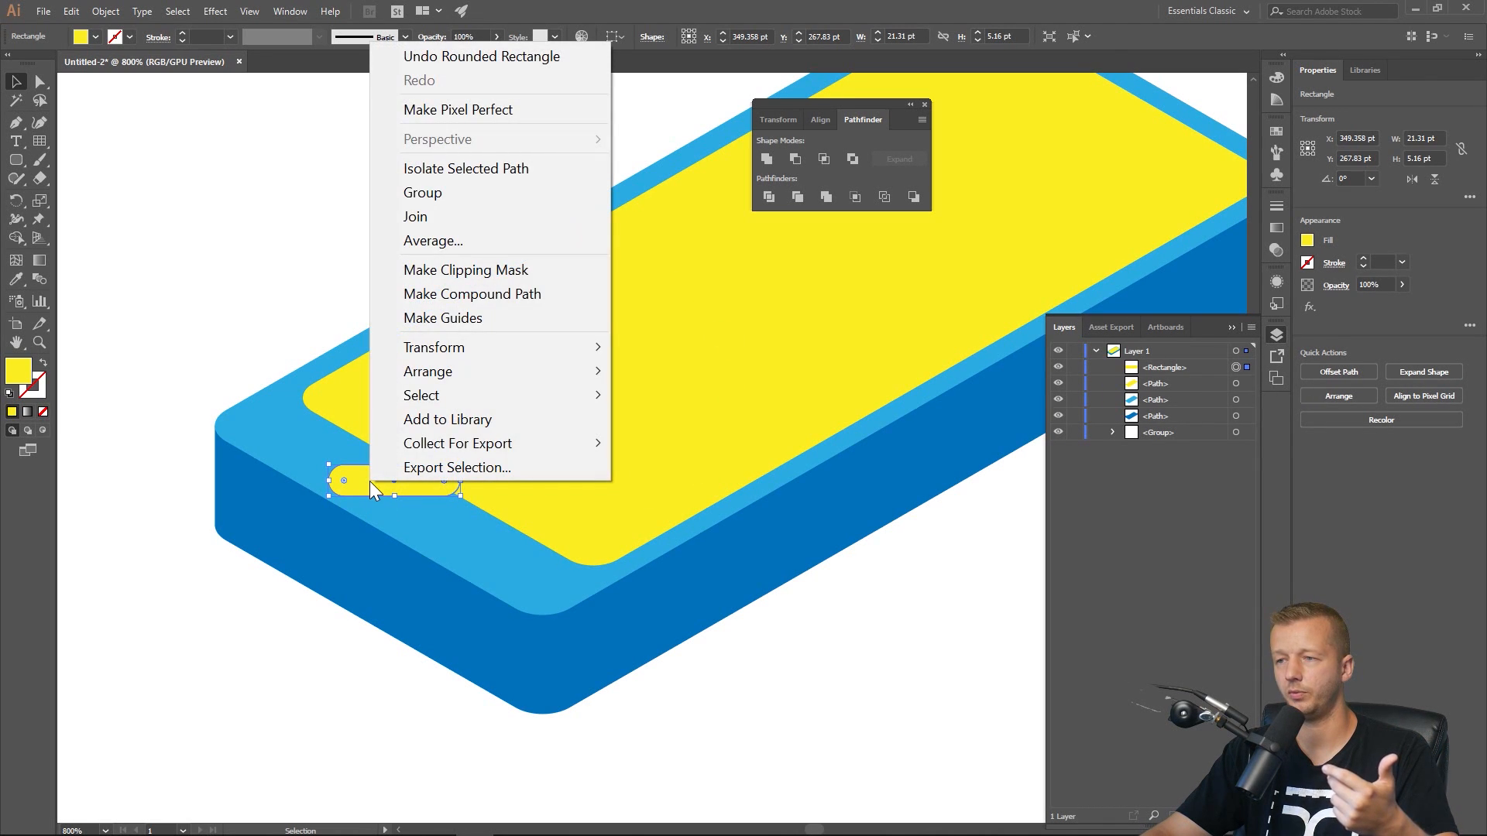
mouse_move(455, 358)
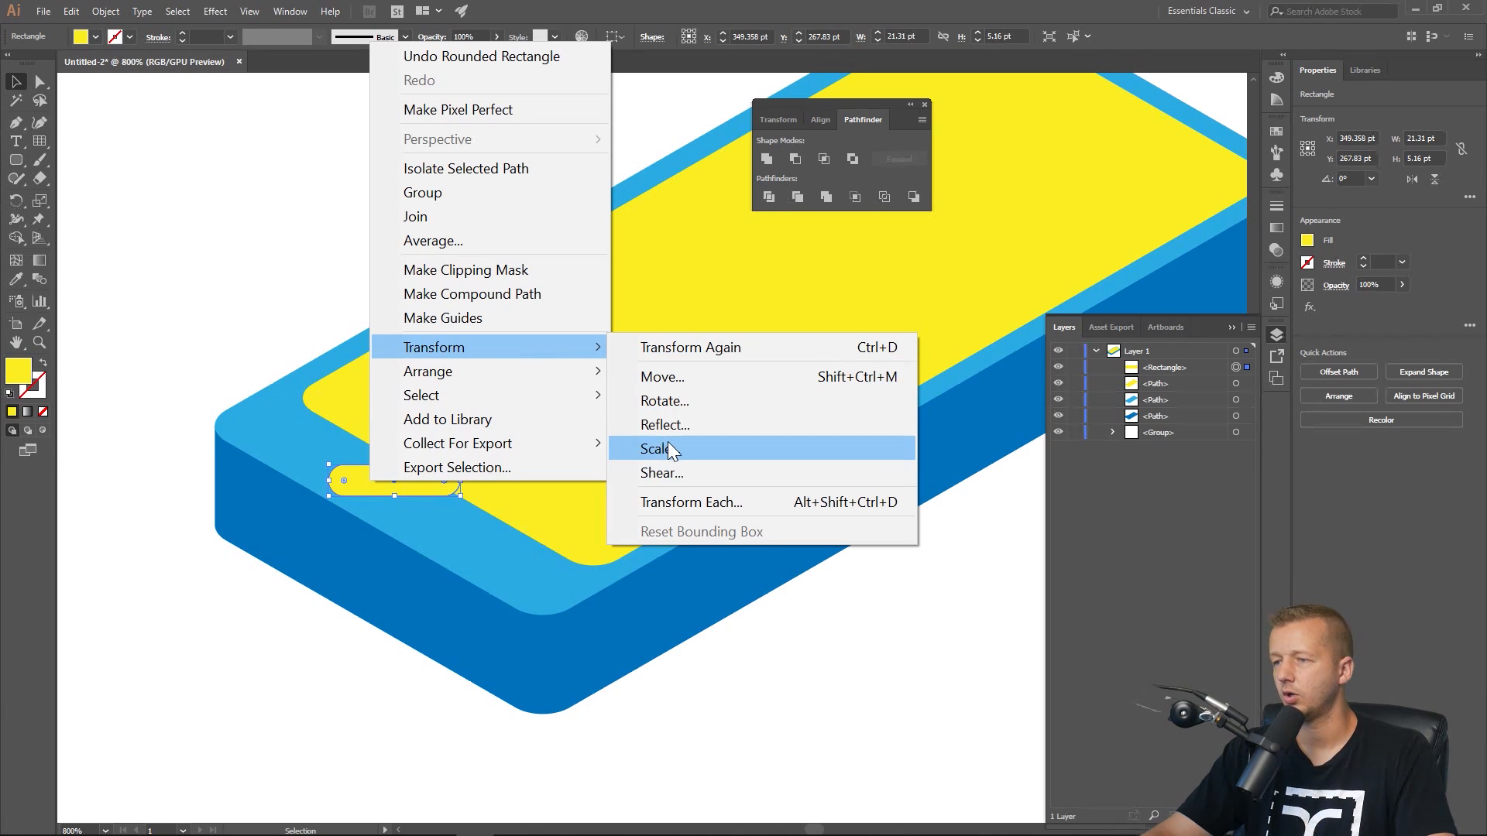
left_click(671, 468)
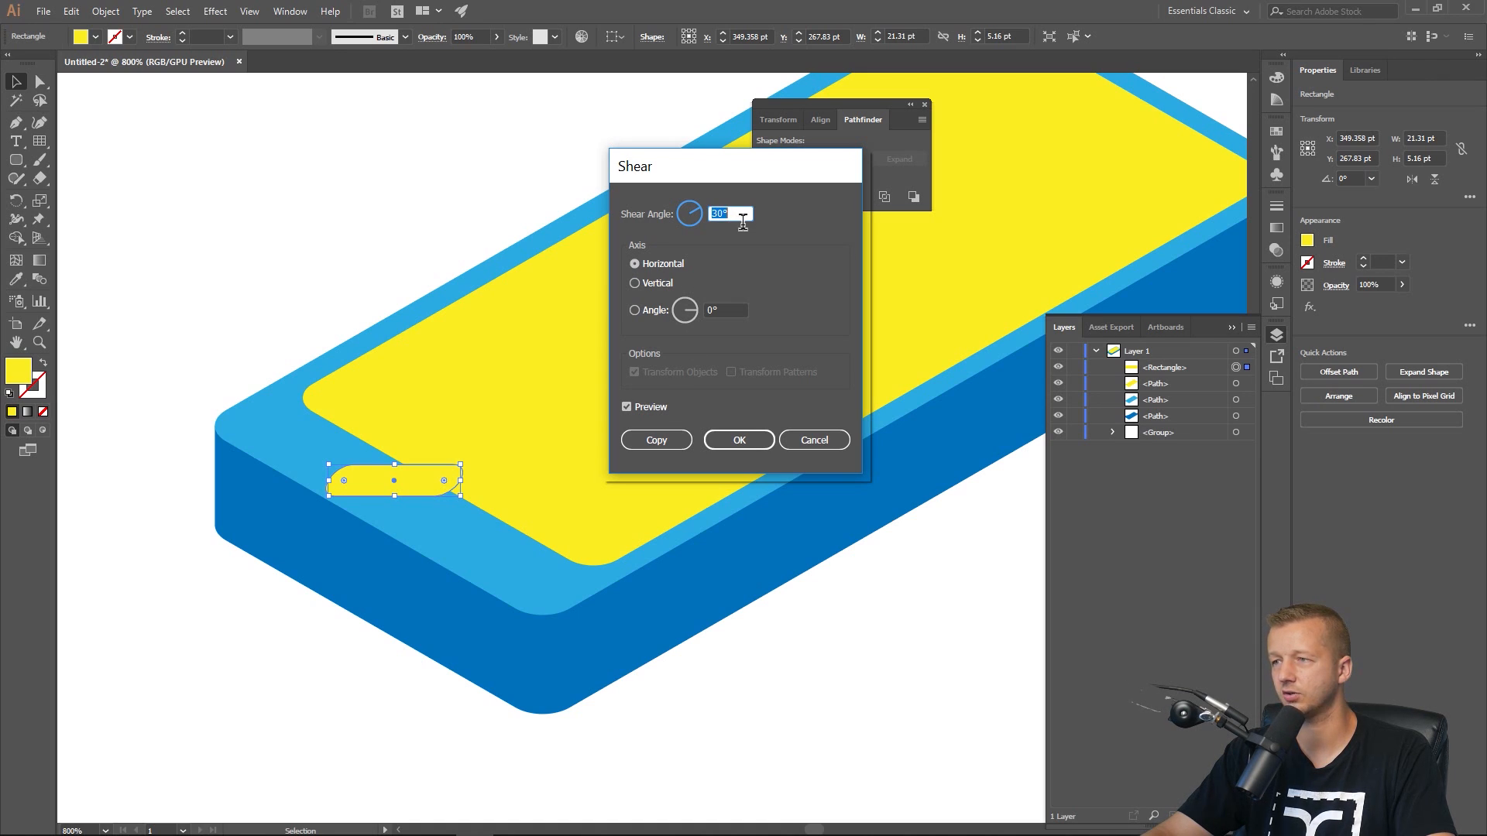
left_click(731, 439)
right_click(420, 485)
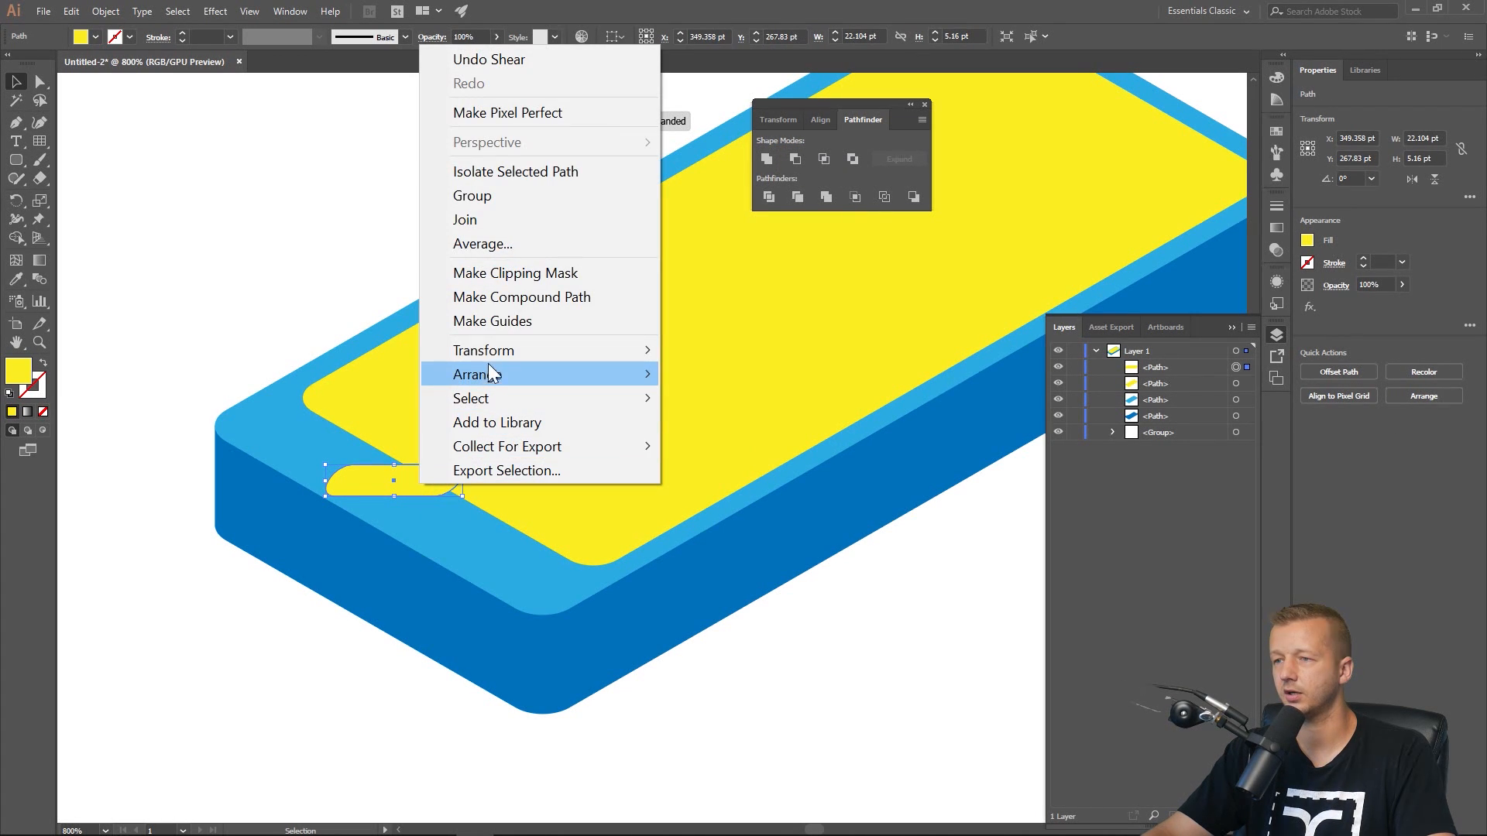
mouse_move(489, 353)
left_click(708, 404)
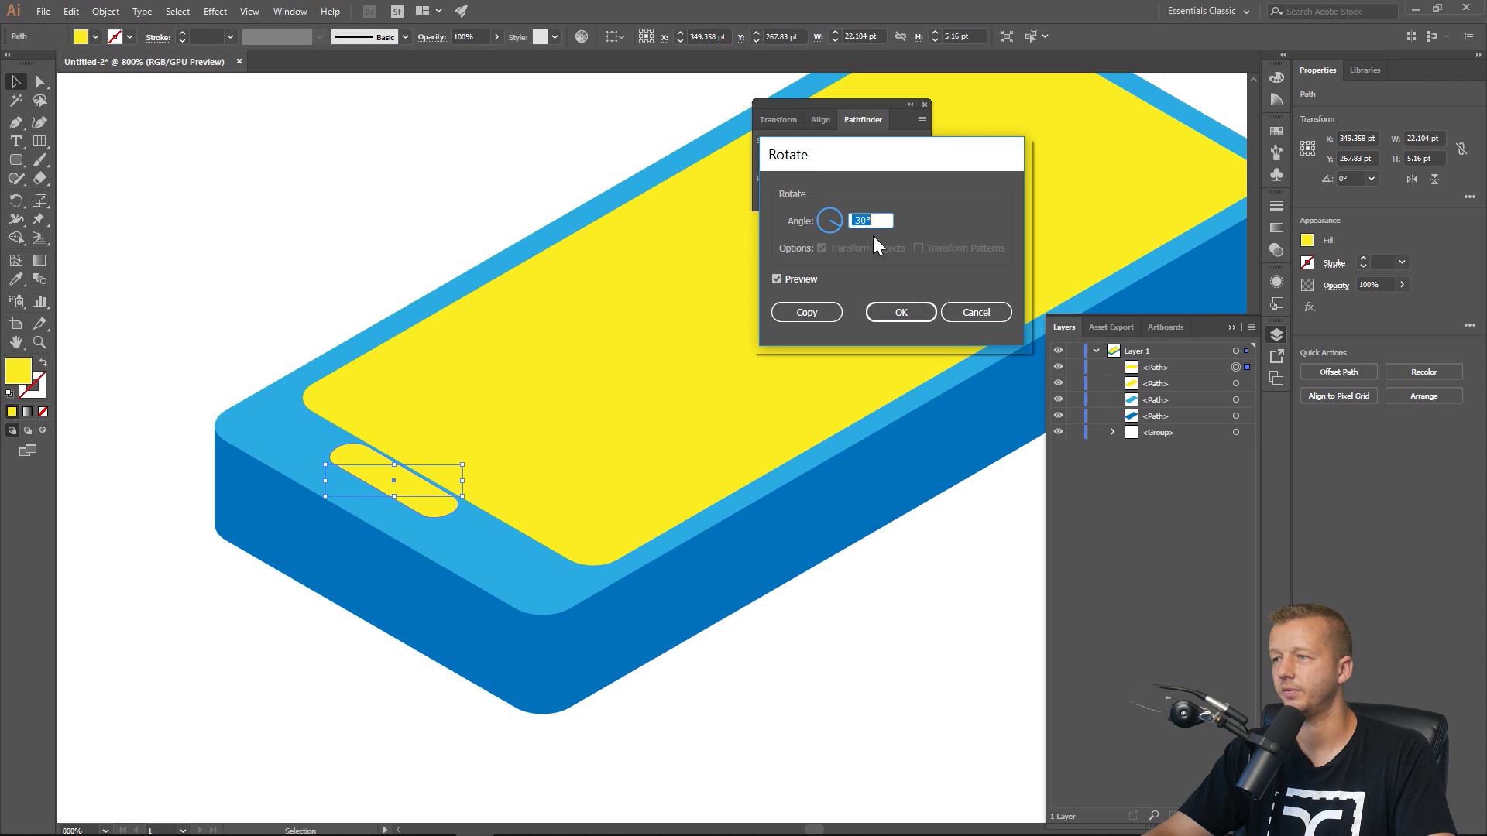
left_click(900, 313)
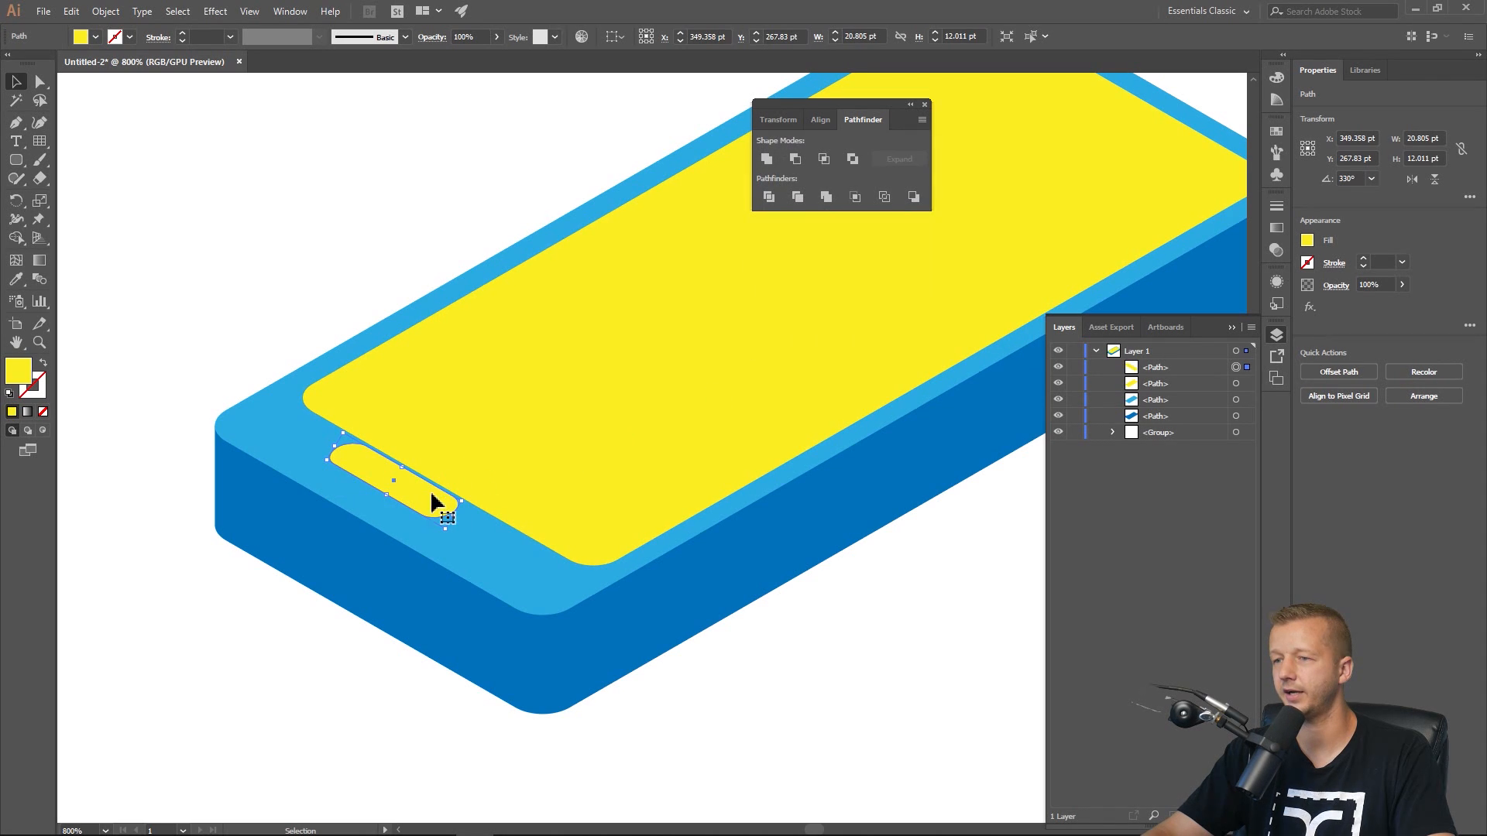
Nudge the small shape into place on the top rim and recolour its fill to light cyan 6DD1E2.
left_click_drag(430, 502, 423, 517)
key("Right")
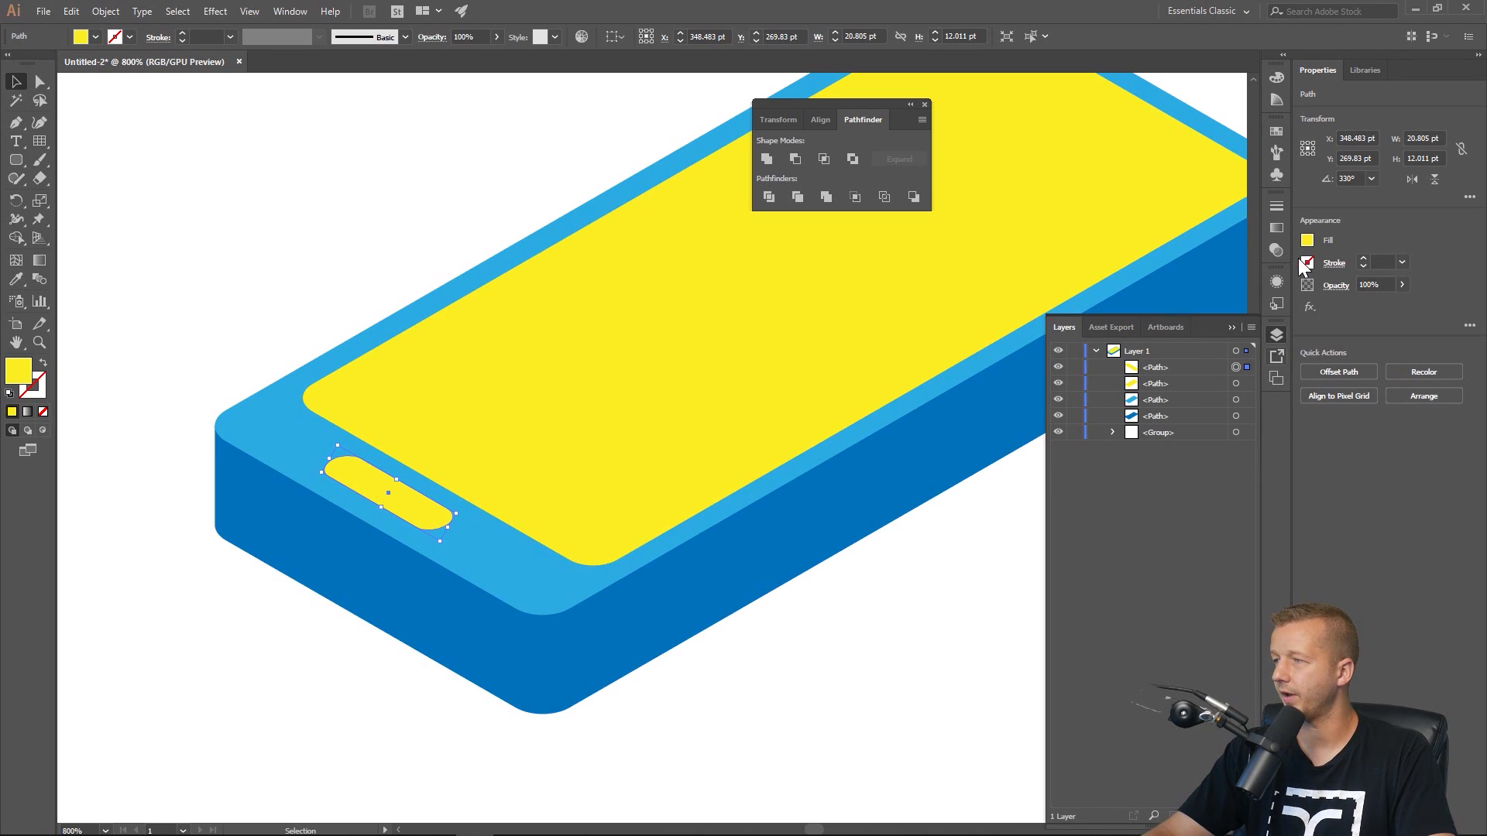
left_click(1307, 241)
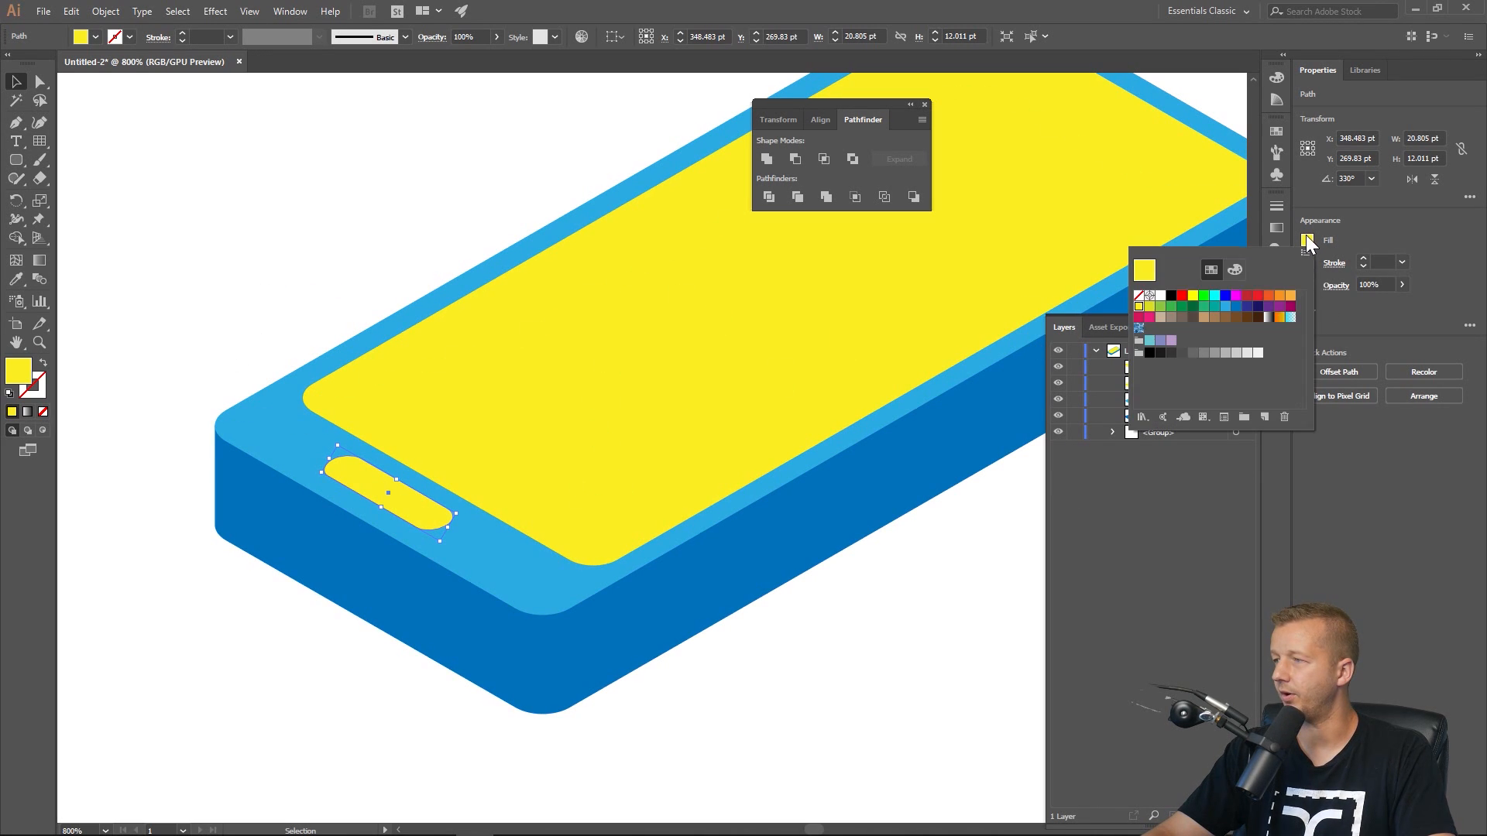
left_click(1225, 306)
left_click(1236, 307)
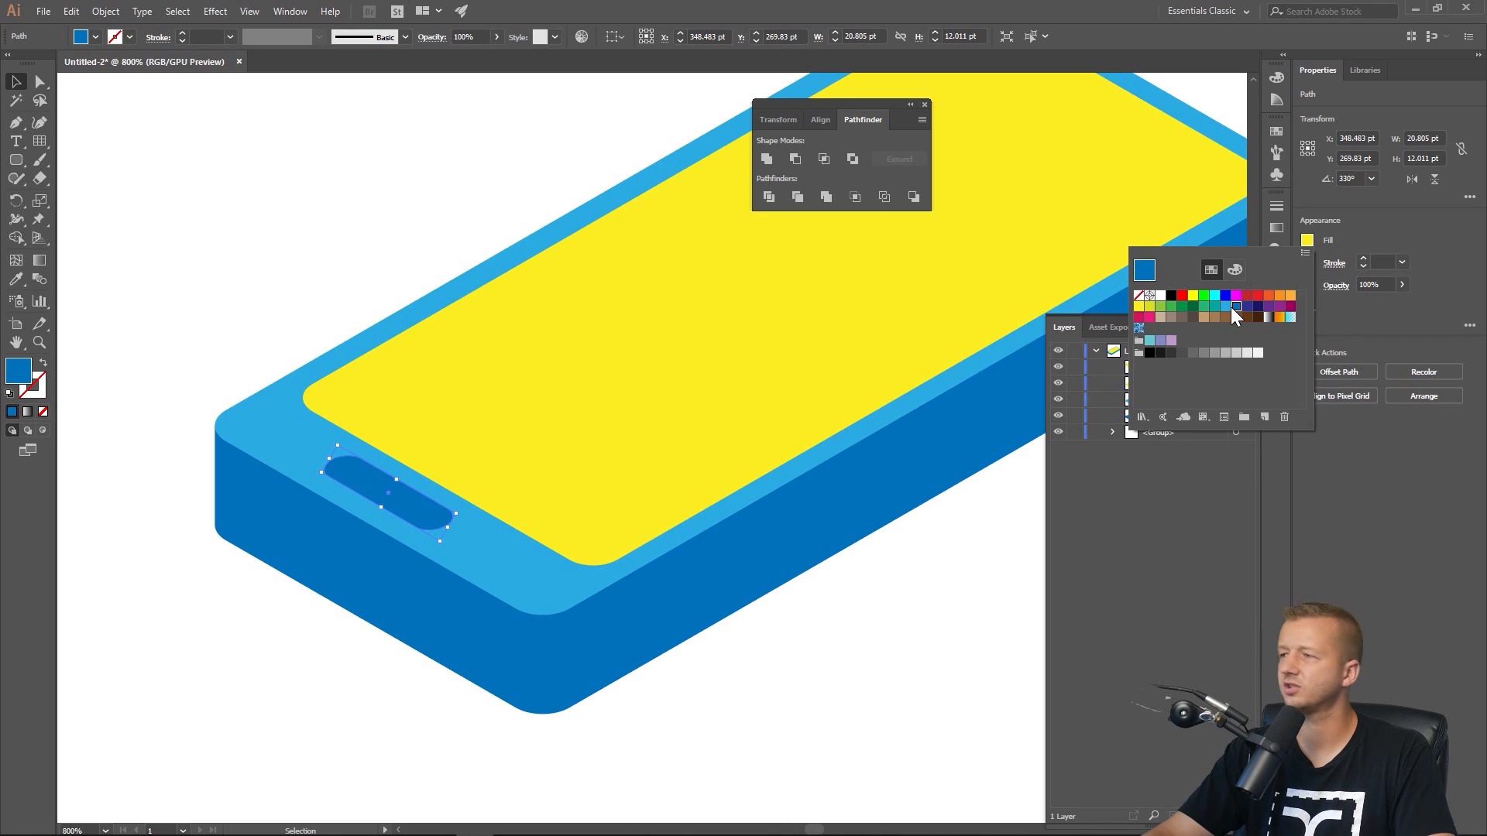
left_click(1226, 316)
left_click(1226, 307)
left_click(1235, 272)
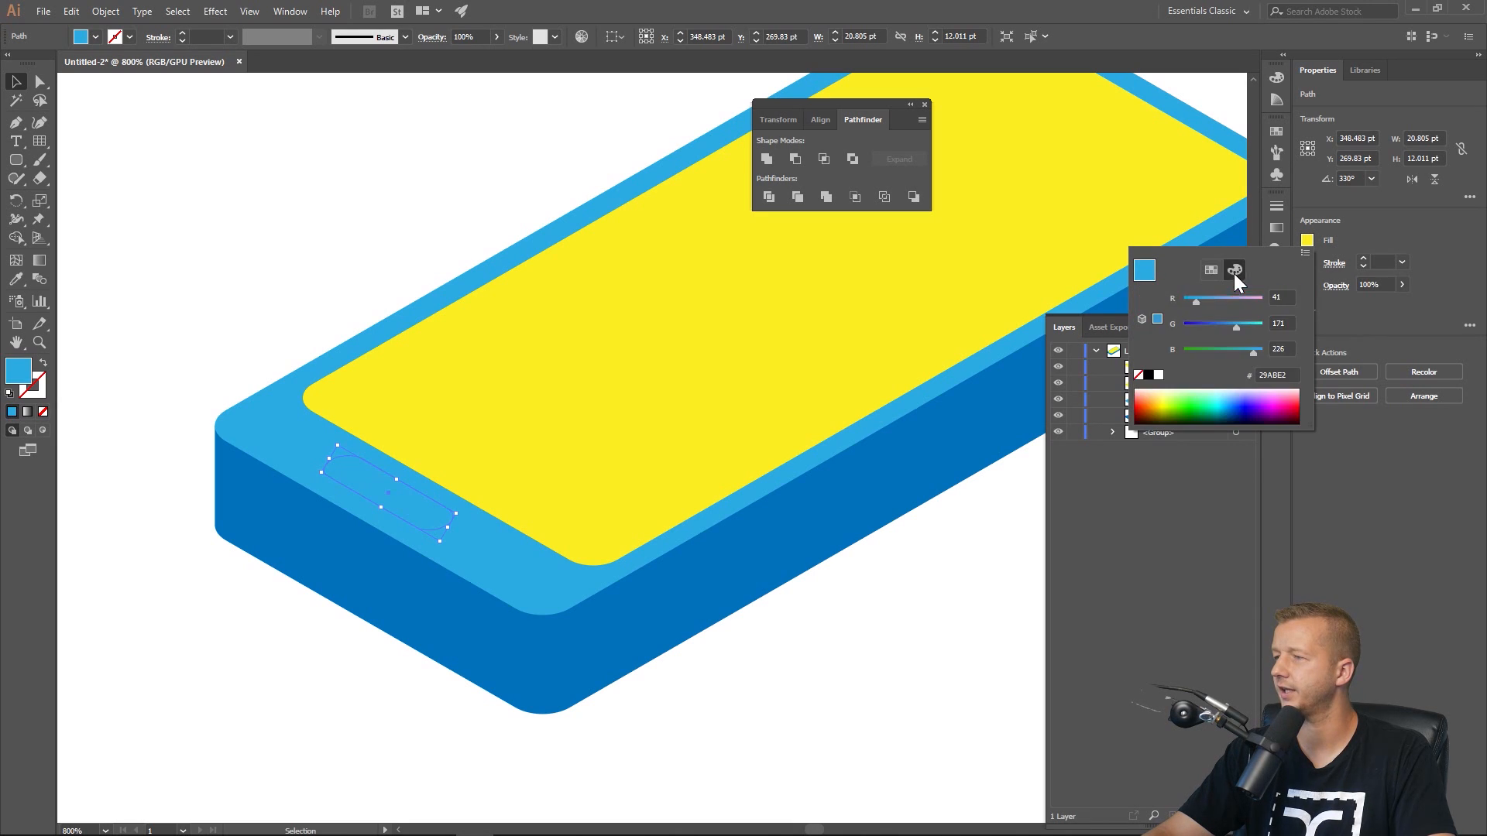
left_click_drag(1252, 329, 1217, 304)
left_click(1248, 328)
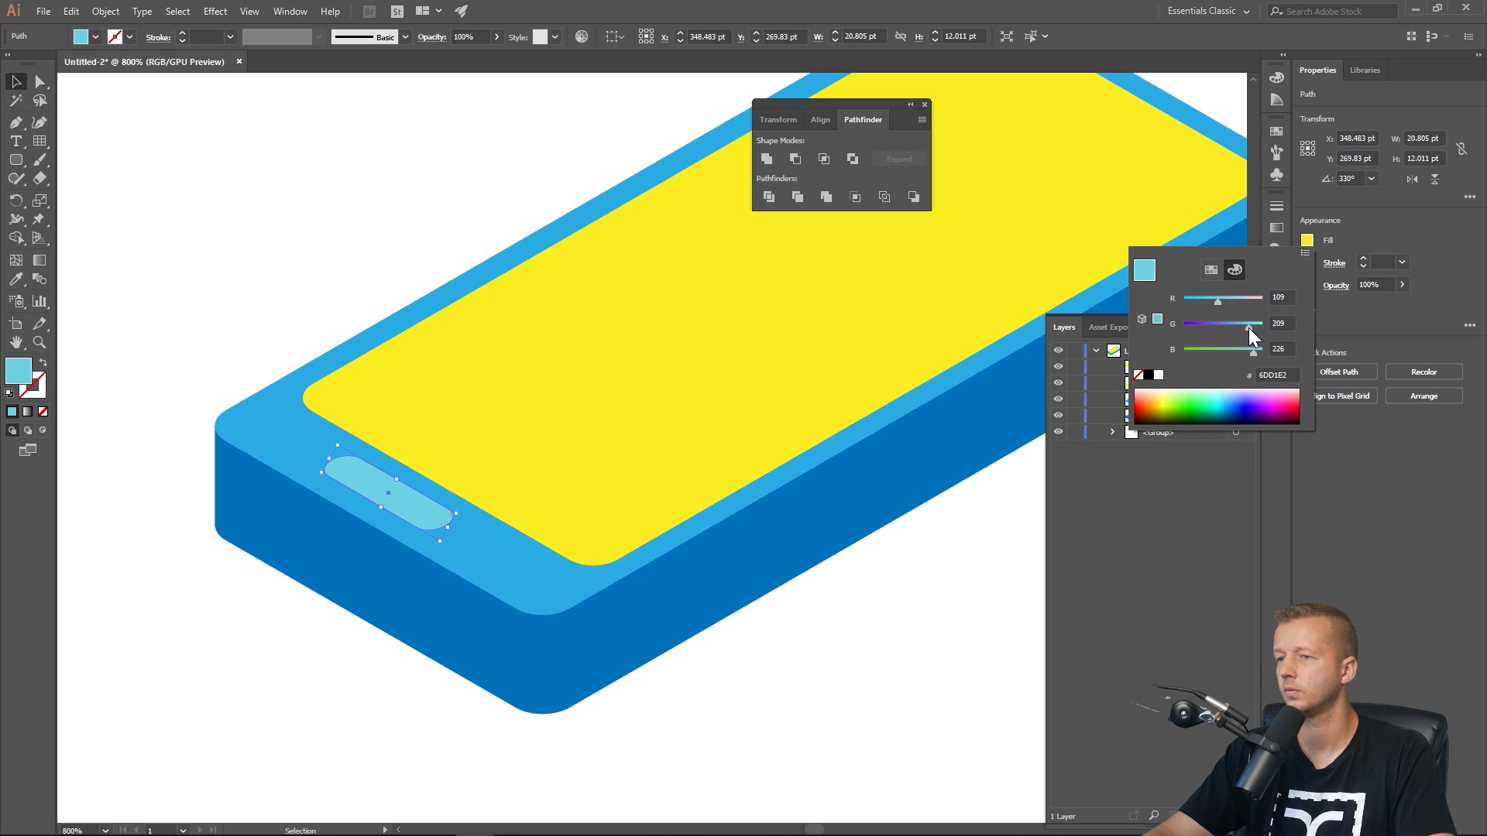
Deselect and zoom out to examine the cyan button's placement on the slab.
left_click(411, 239)
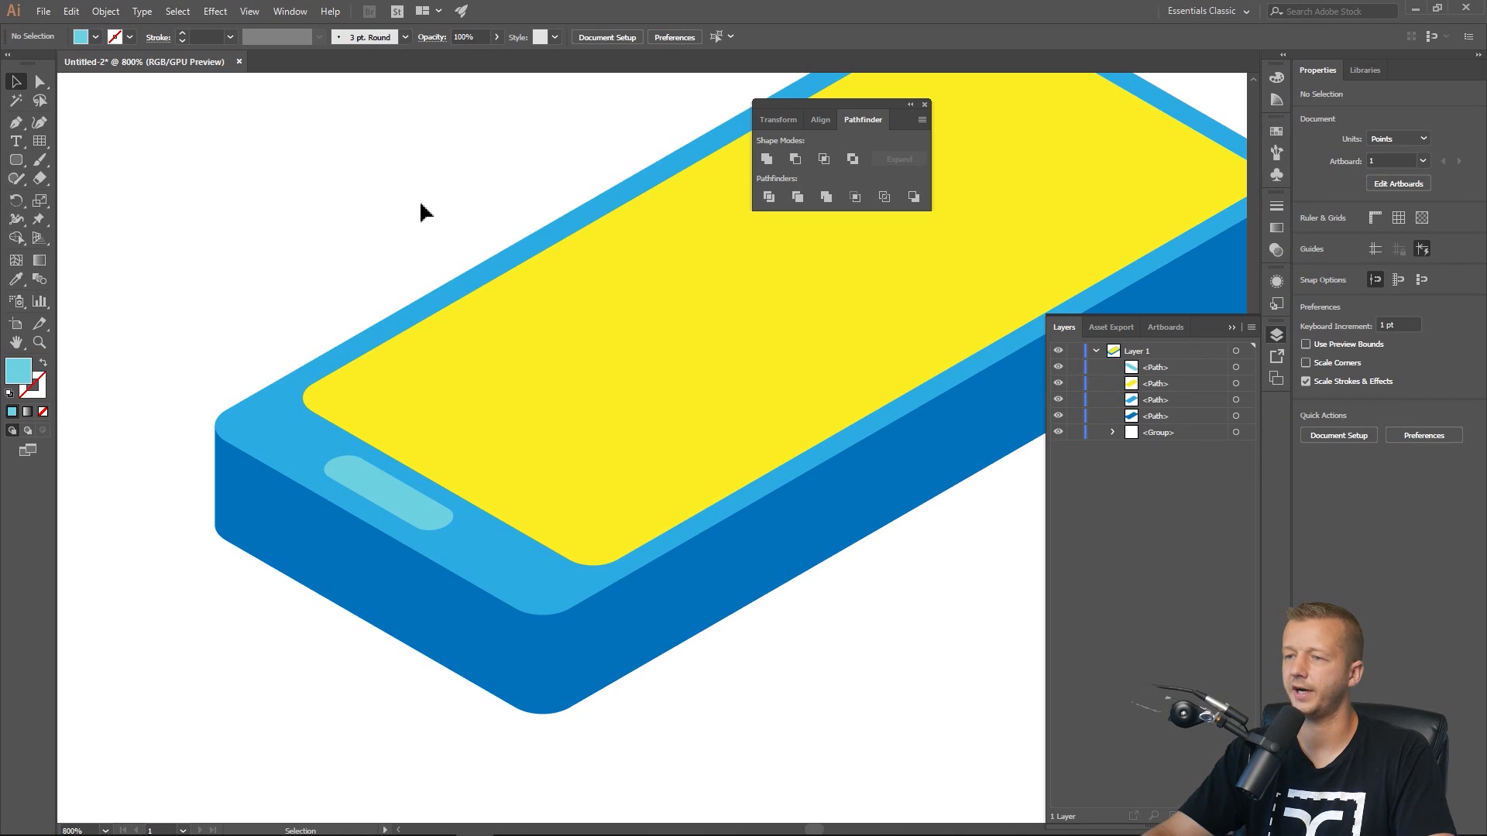
left_click(405, 513)
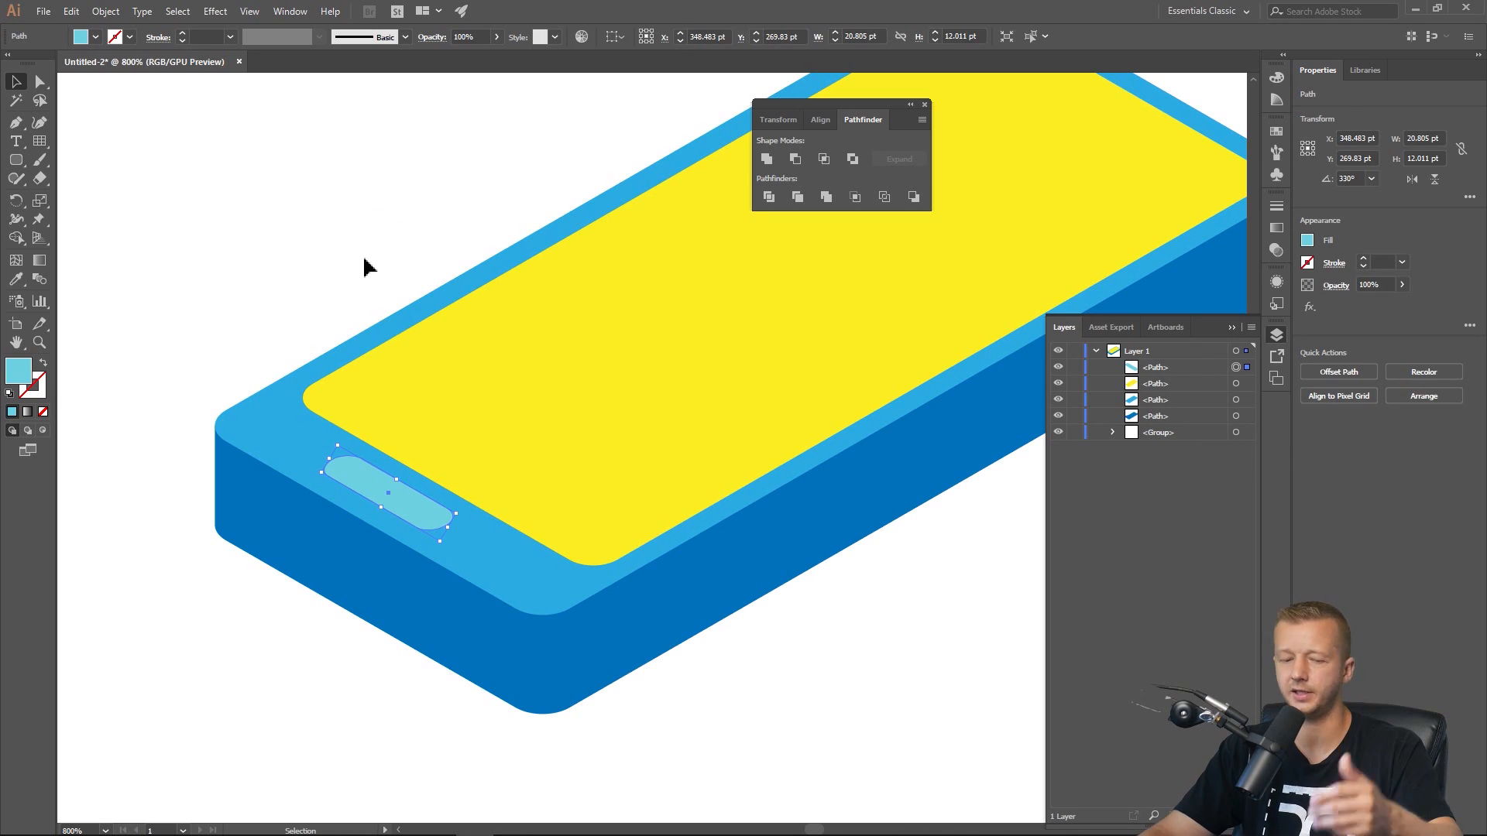
left_click(364, 260)
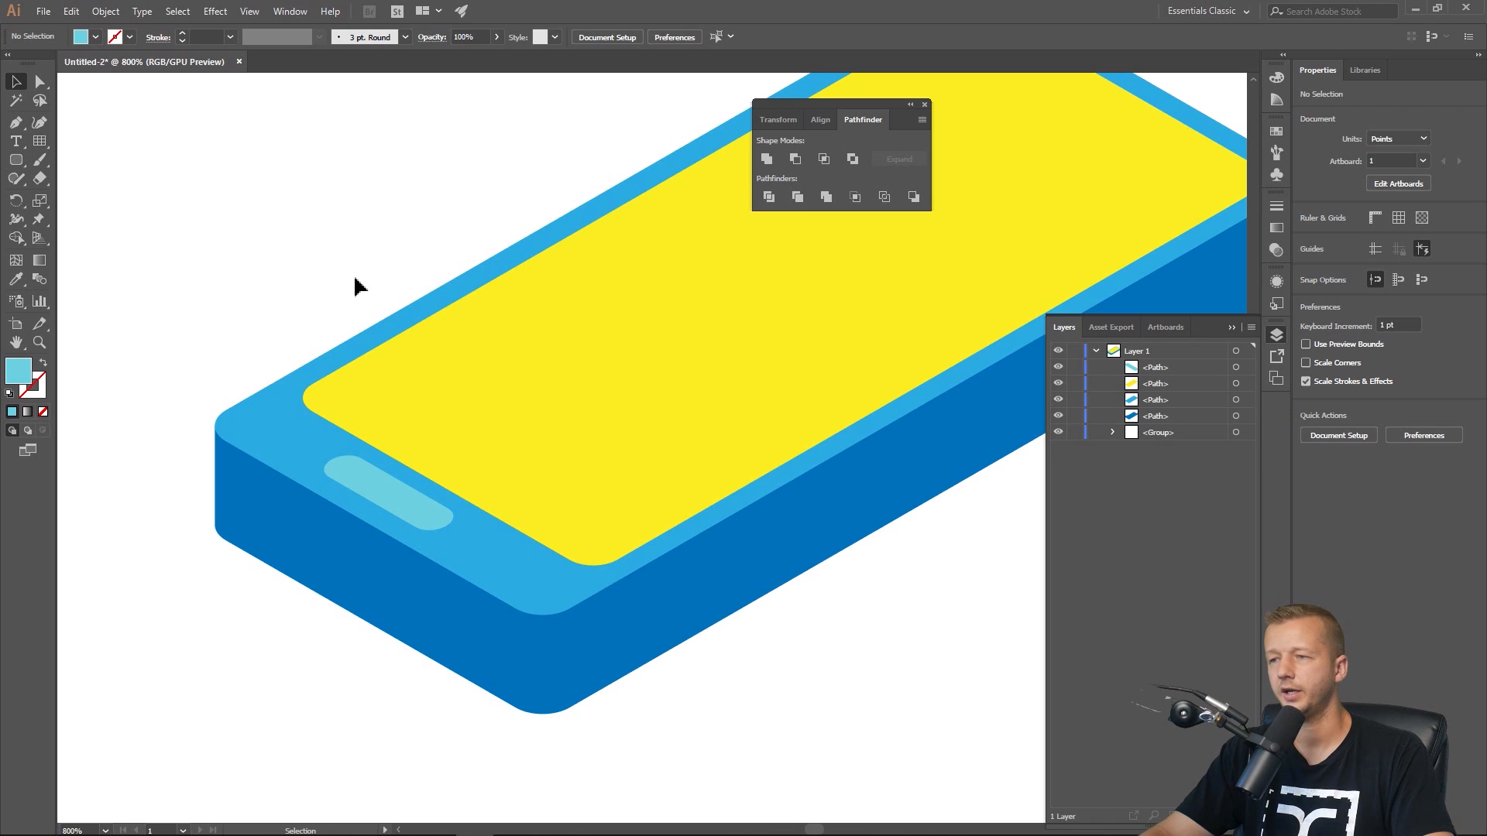
scroll(355, 278, "down", 2)
left_click_drag(389, 223, 453, 324)
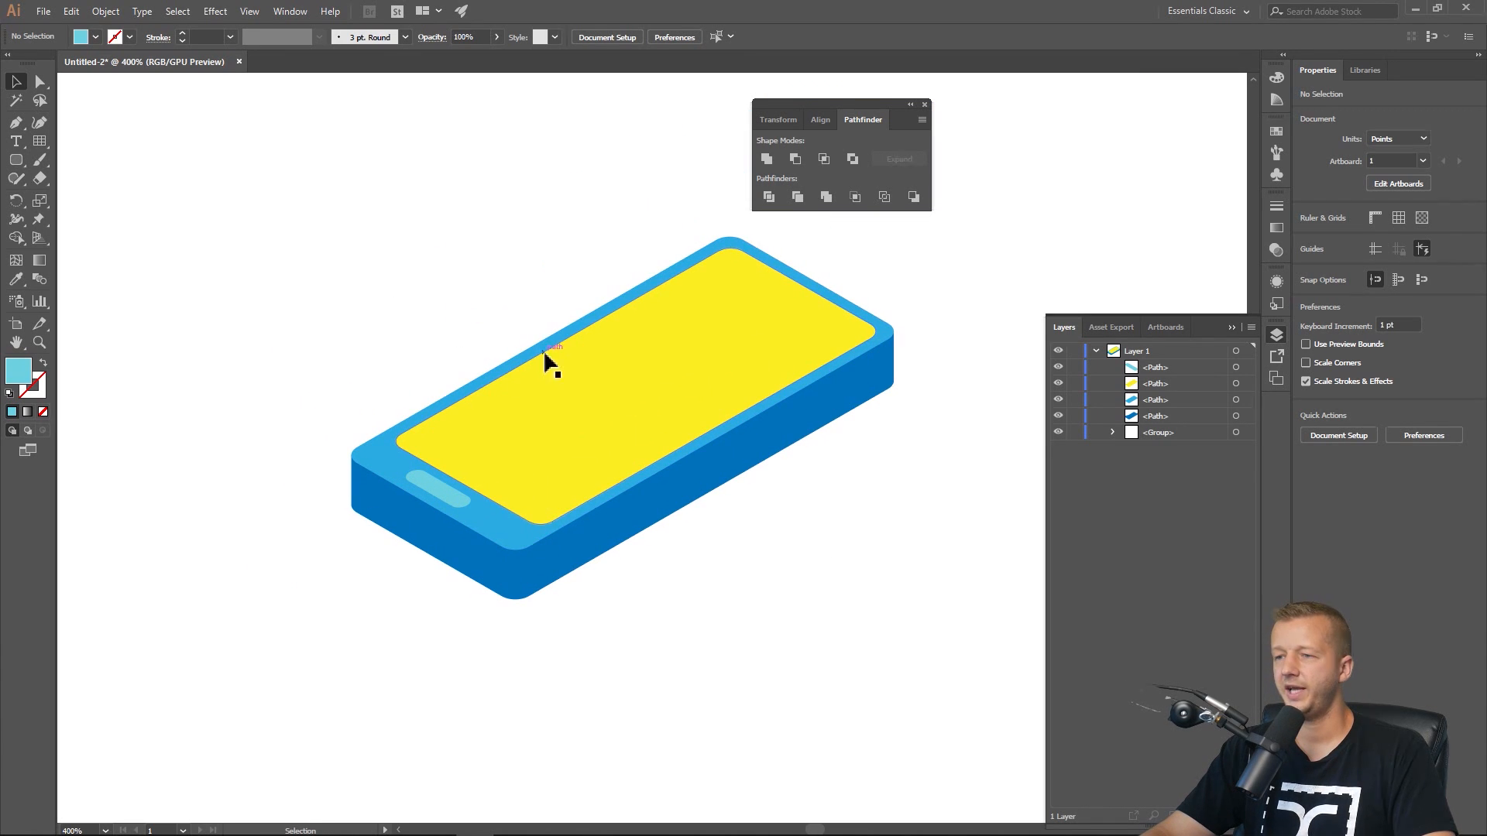
left_click(451, 500)
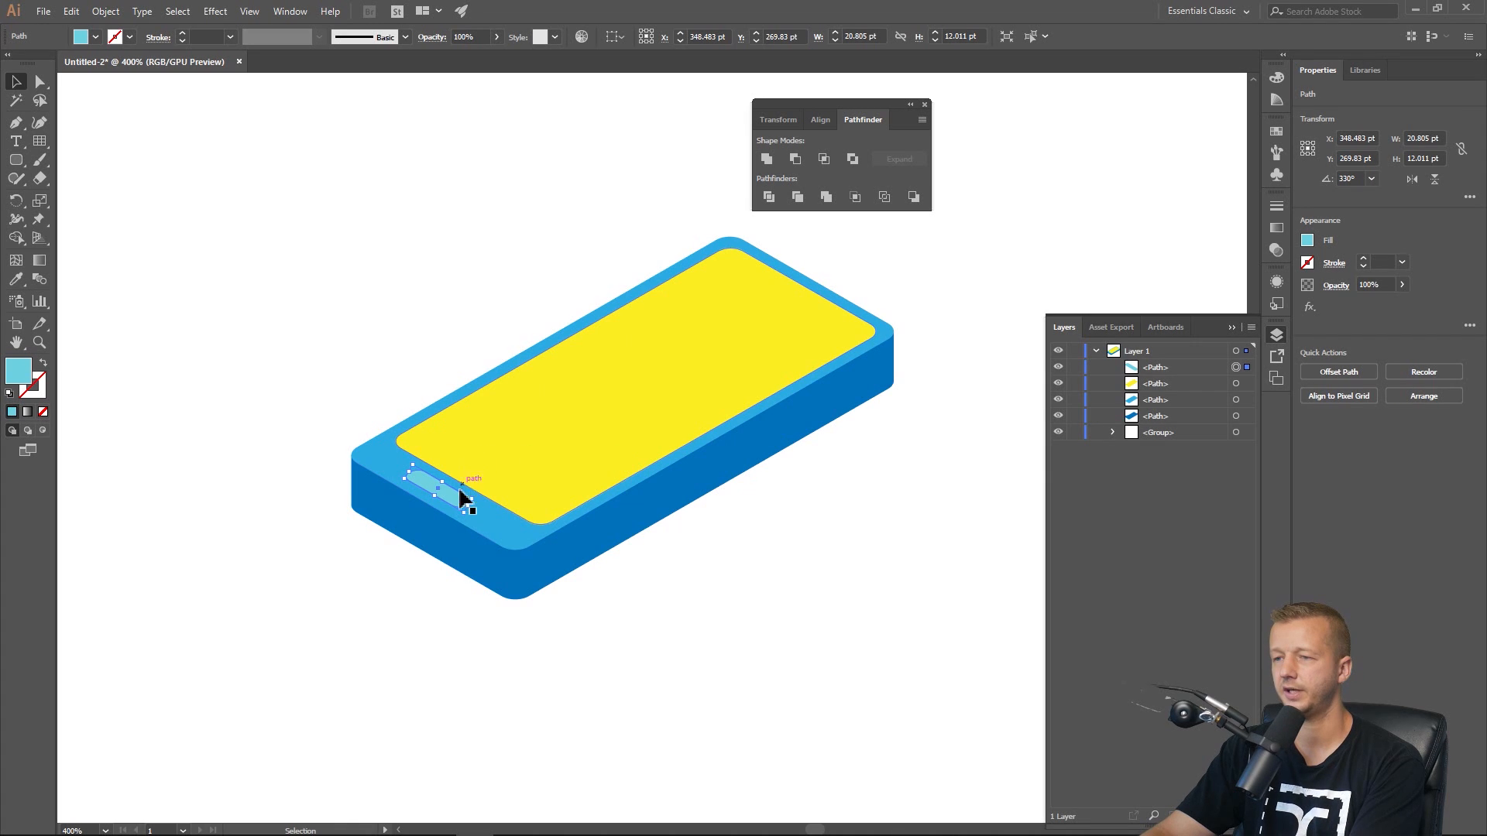
left_click(313, 345)
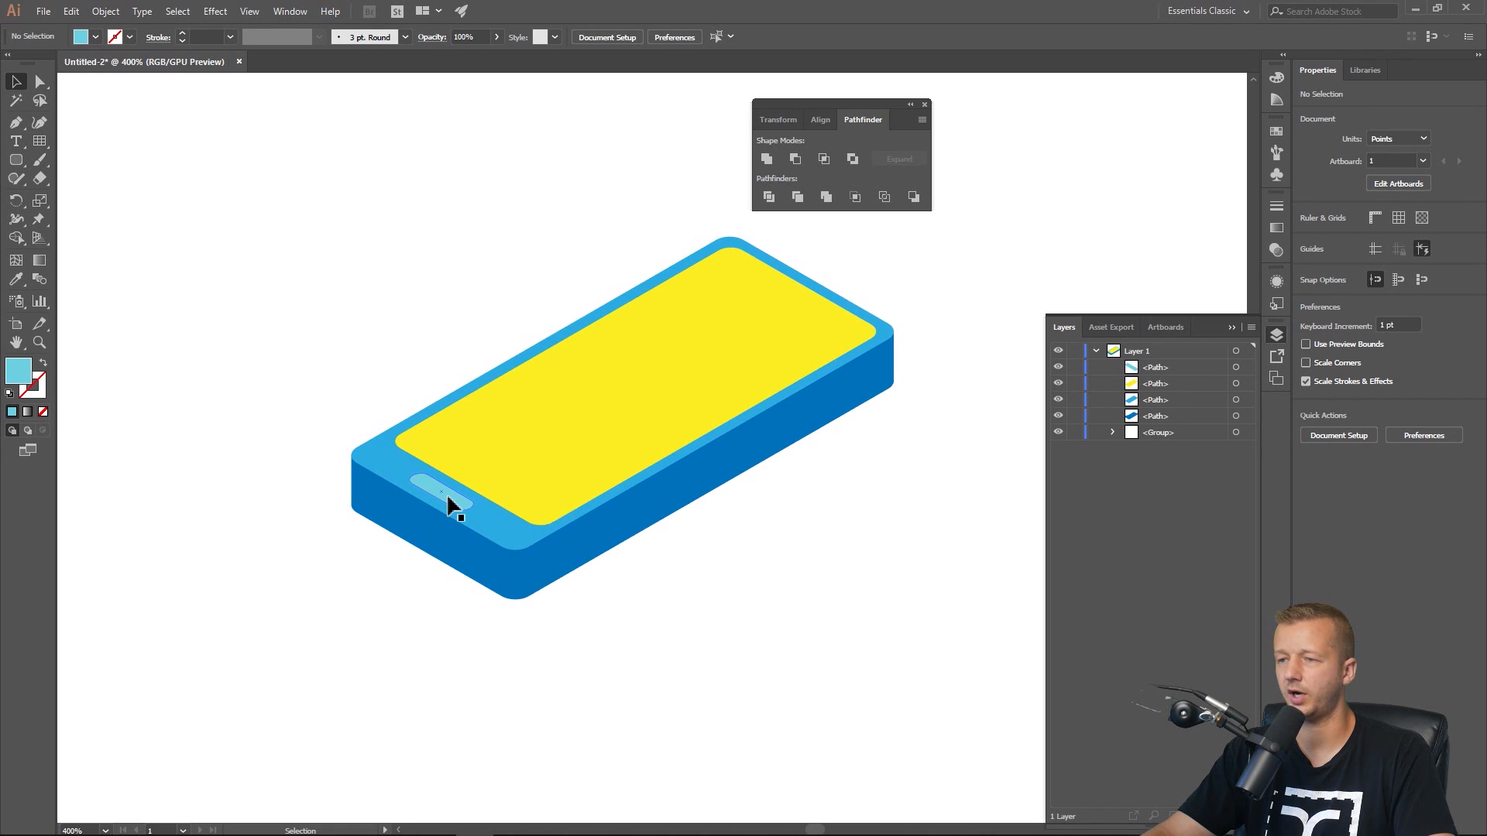
Draw a light cyan rounded rectangle about 25 by 7 pt on the slab's front side face.
left_click(15, 160)
scroll(399, 546, "up", 2)
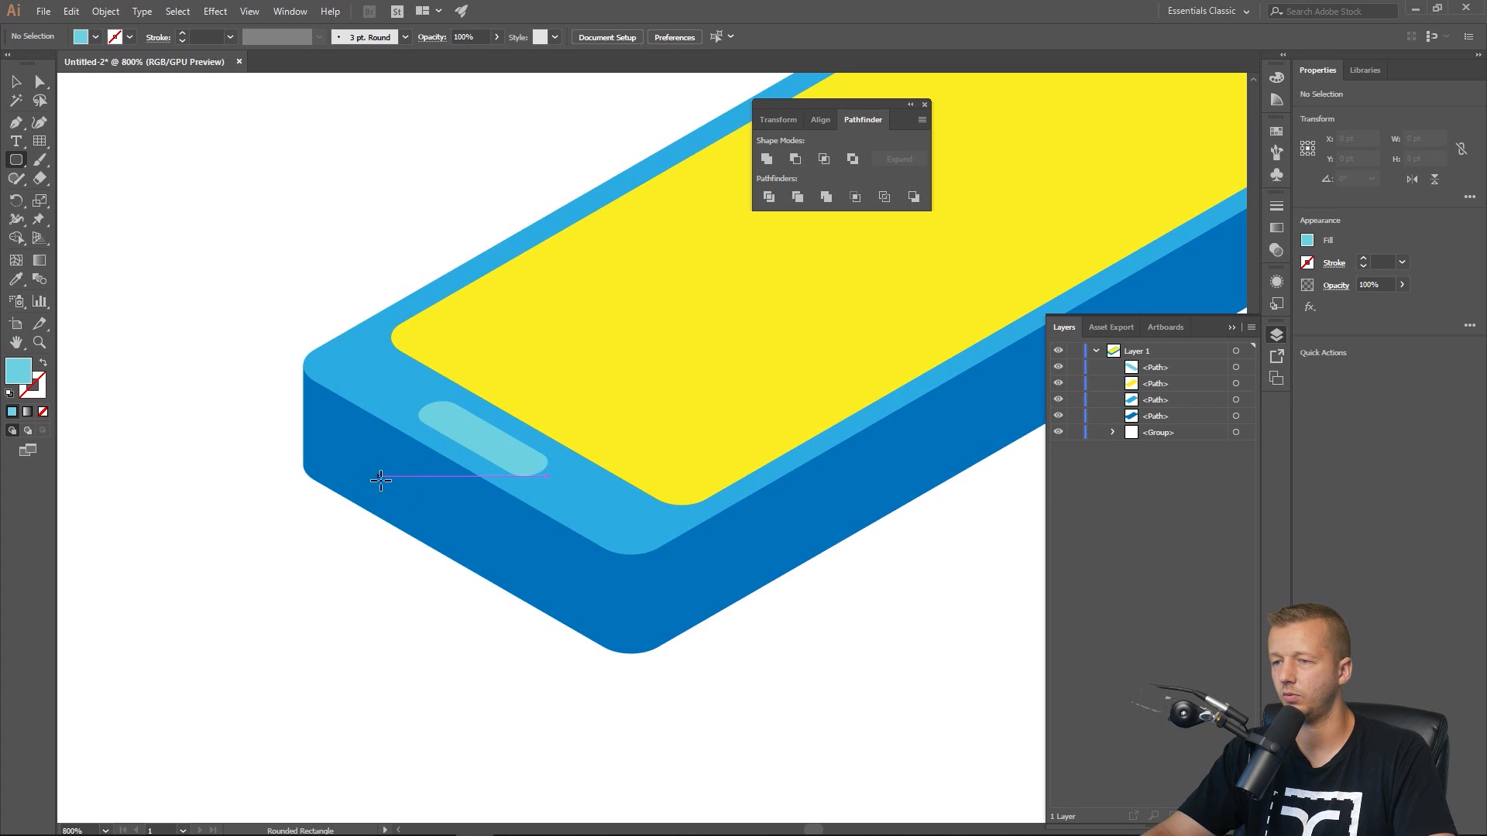
left_click_drag(381, 480, 534, 518)
key("v")
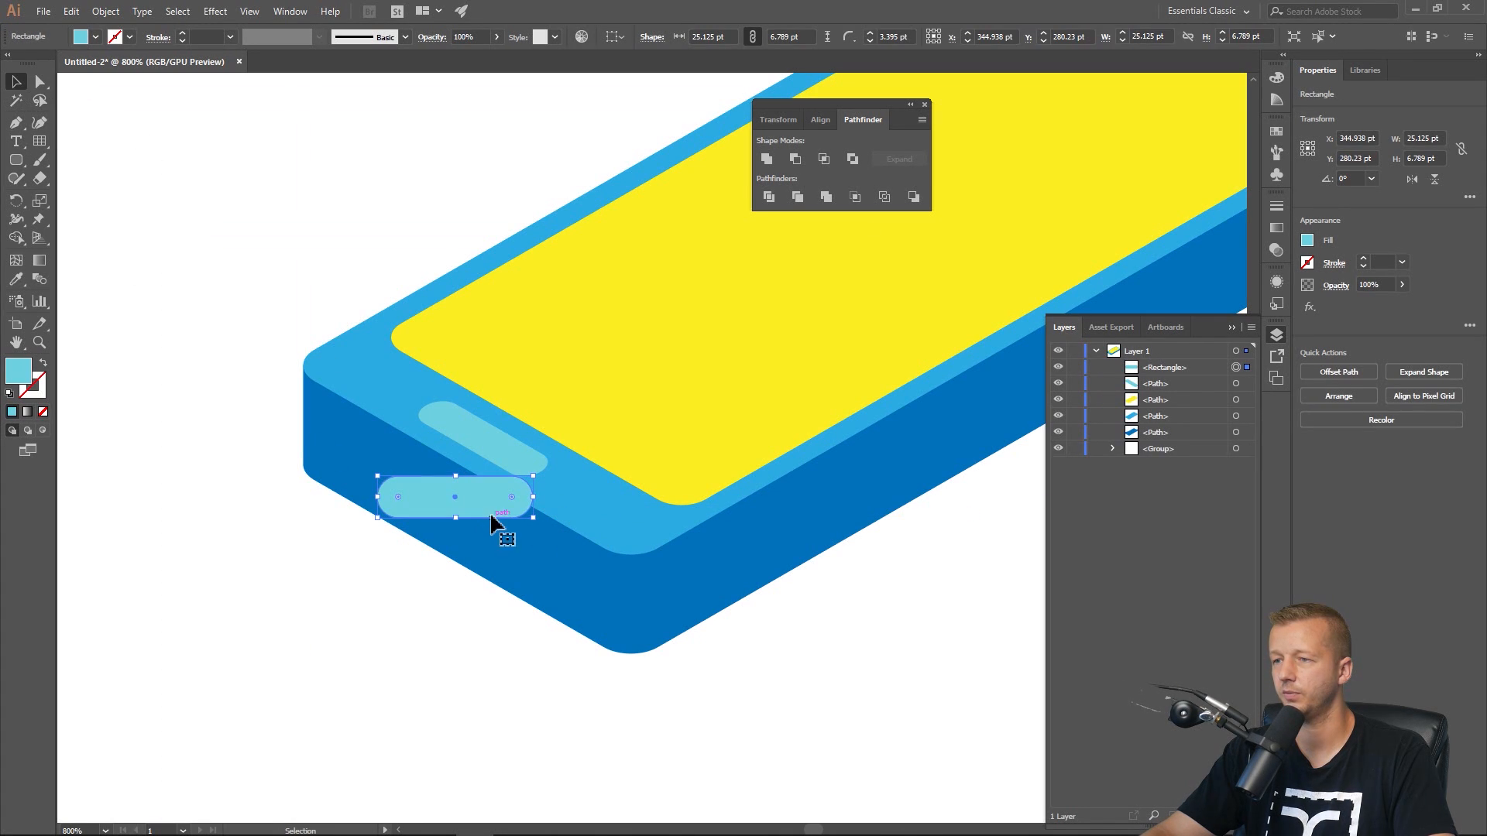
double_click(488, 515)
left_click(70, 84)
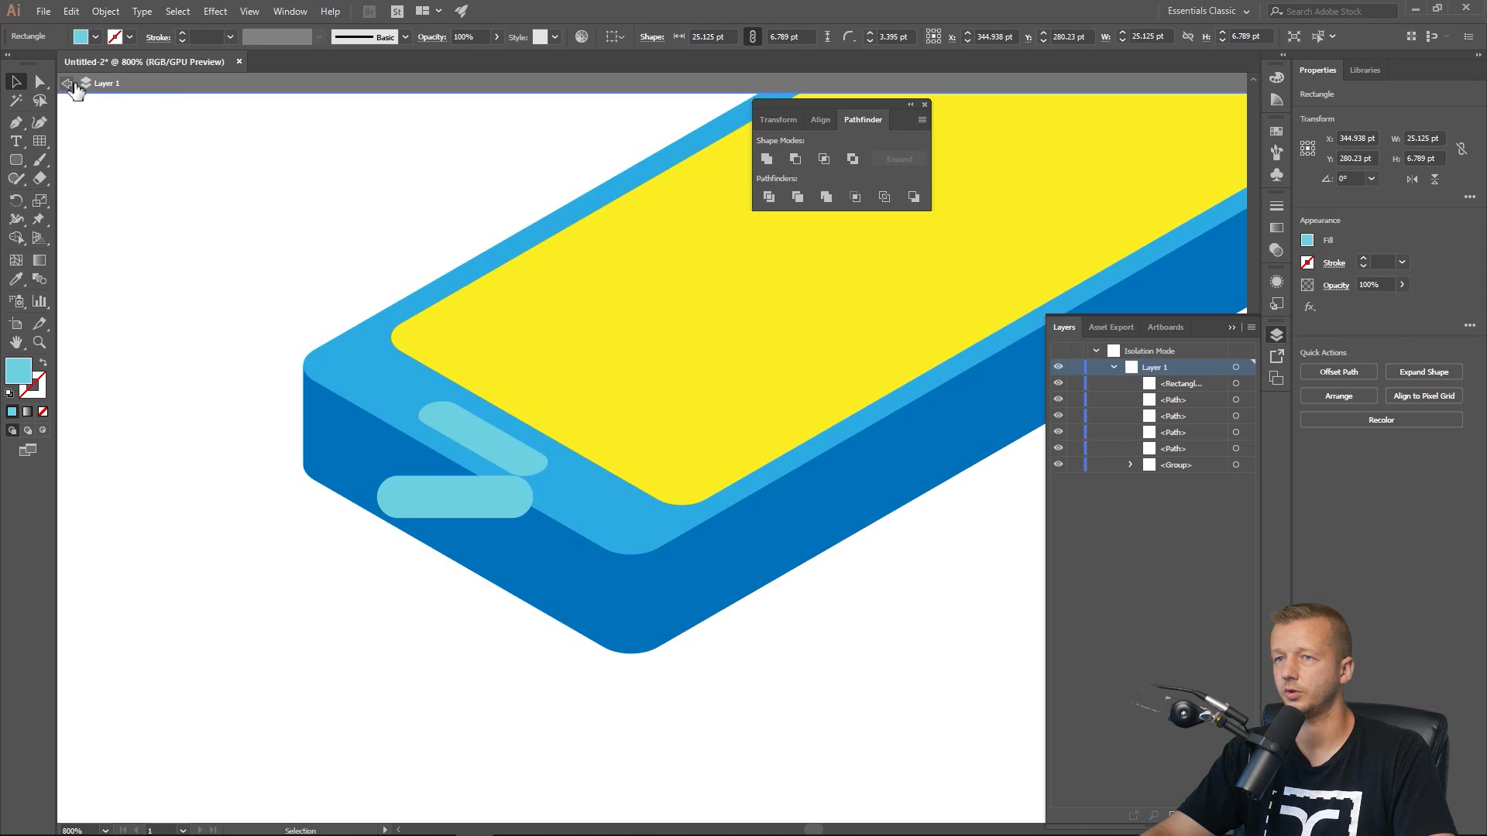
left_click(67, 83)
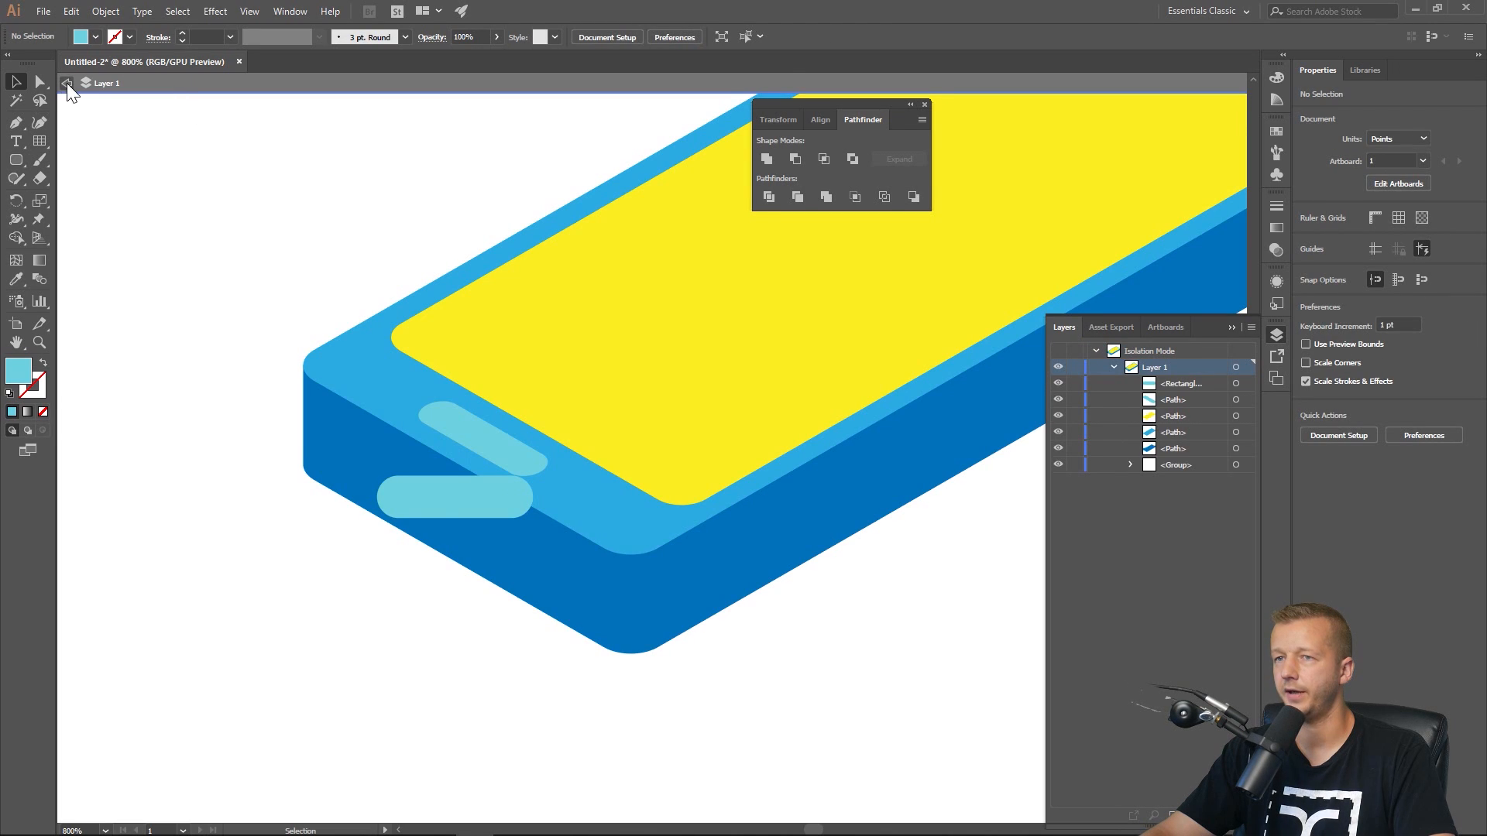
Move the new rounded rectangle down slightly and shear it 30° along the vertical axis.
left_click(474, 510)
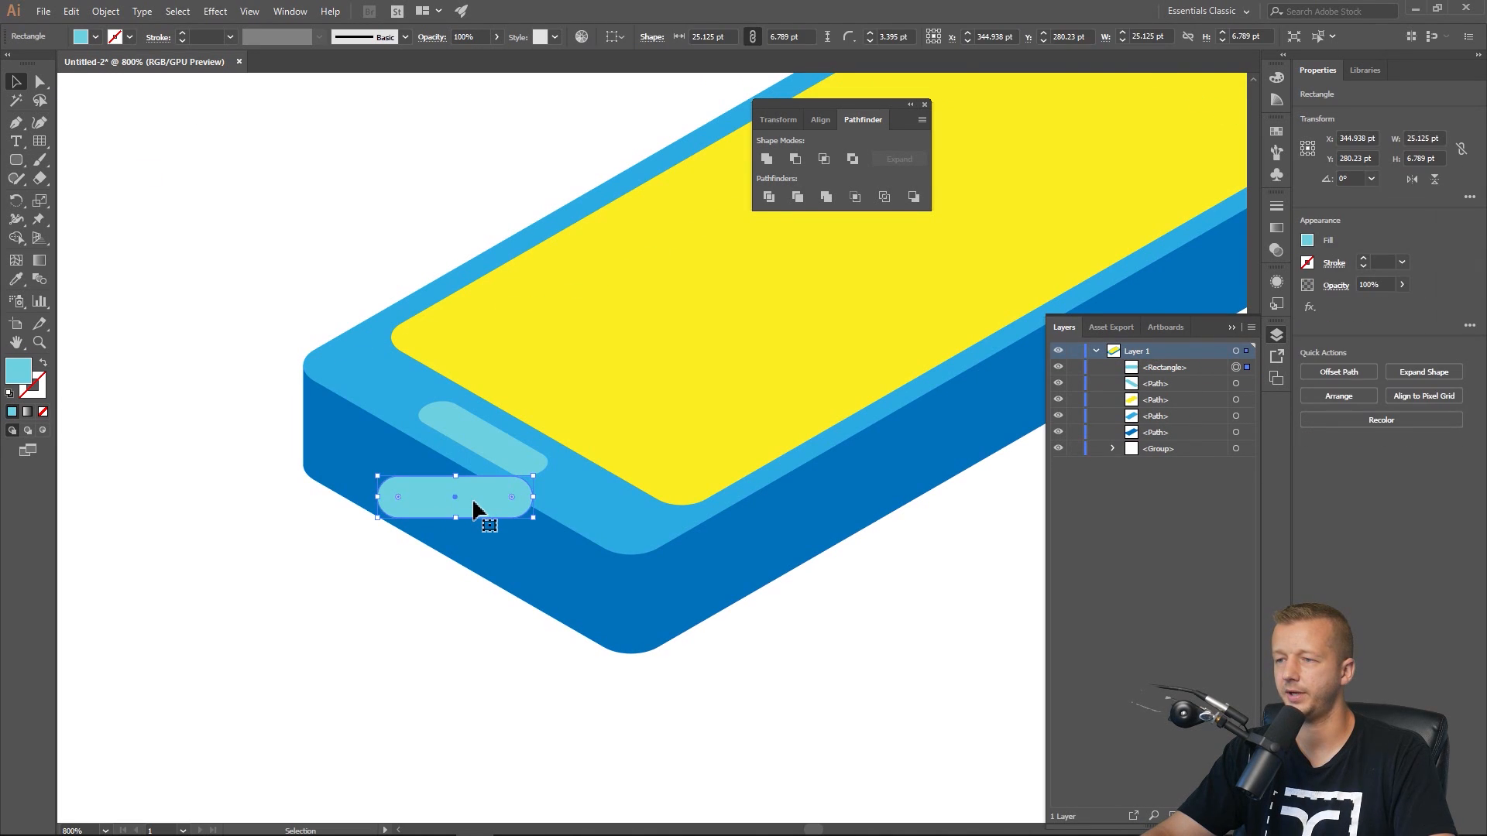
left_click_drag(478, 500, 477, 508)
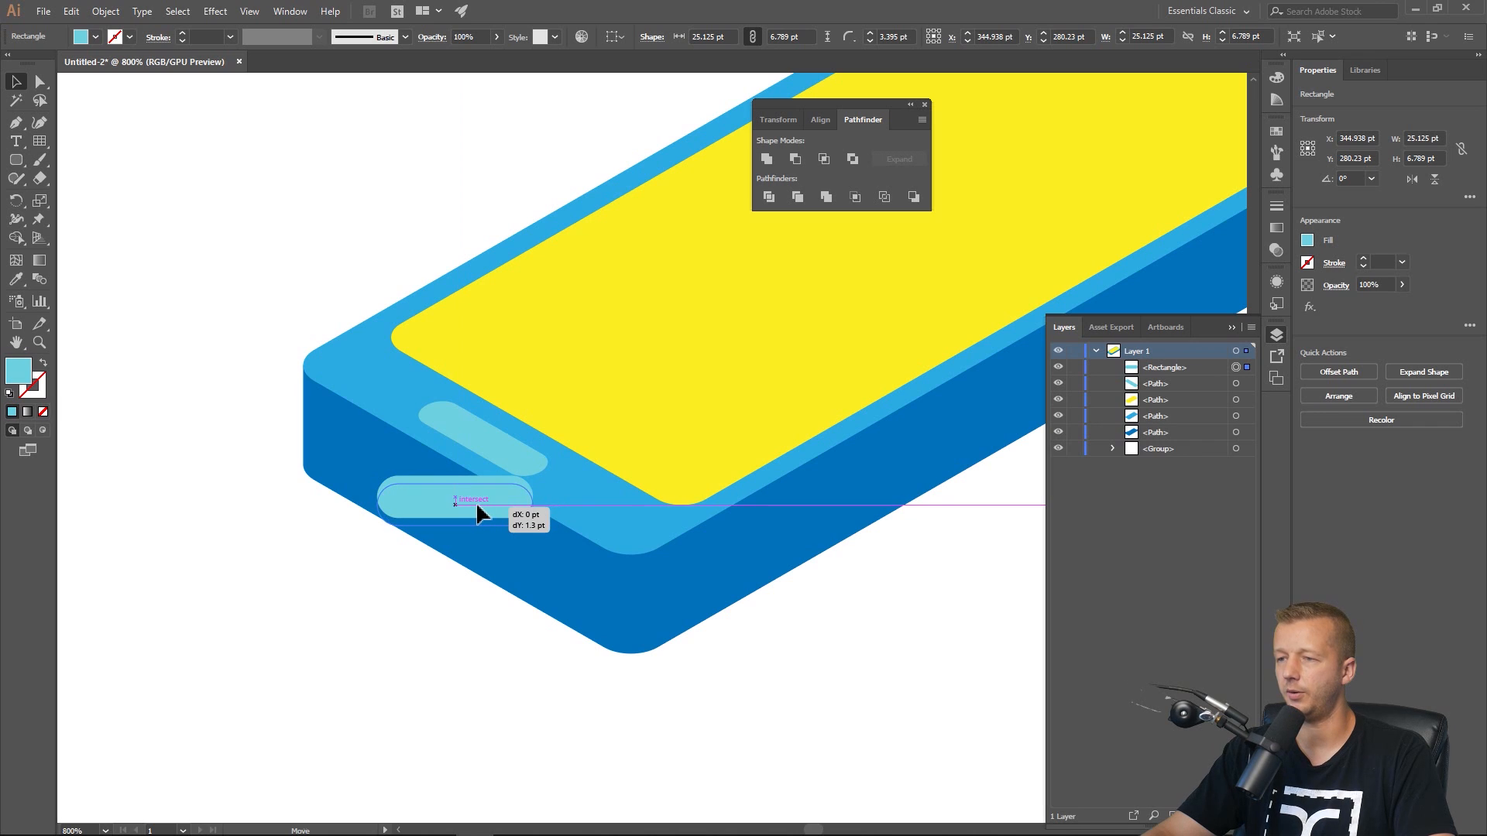
right_click(480, 496)
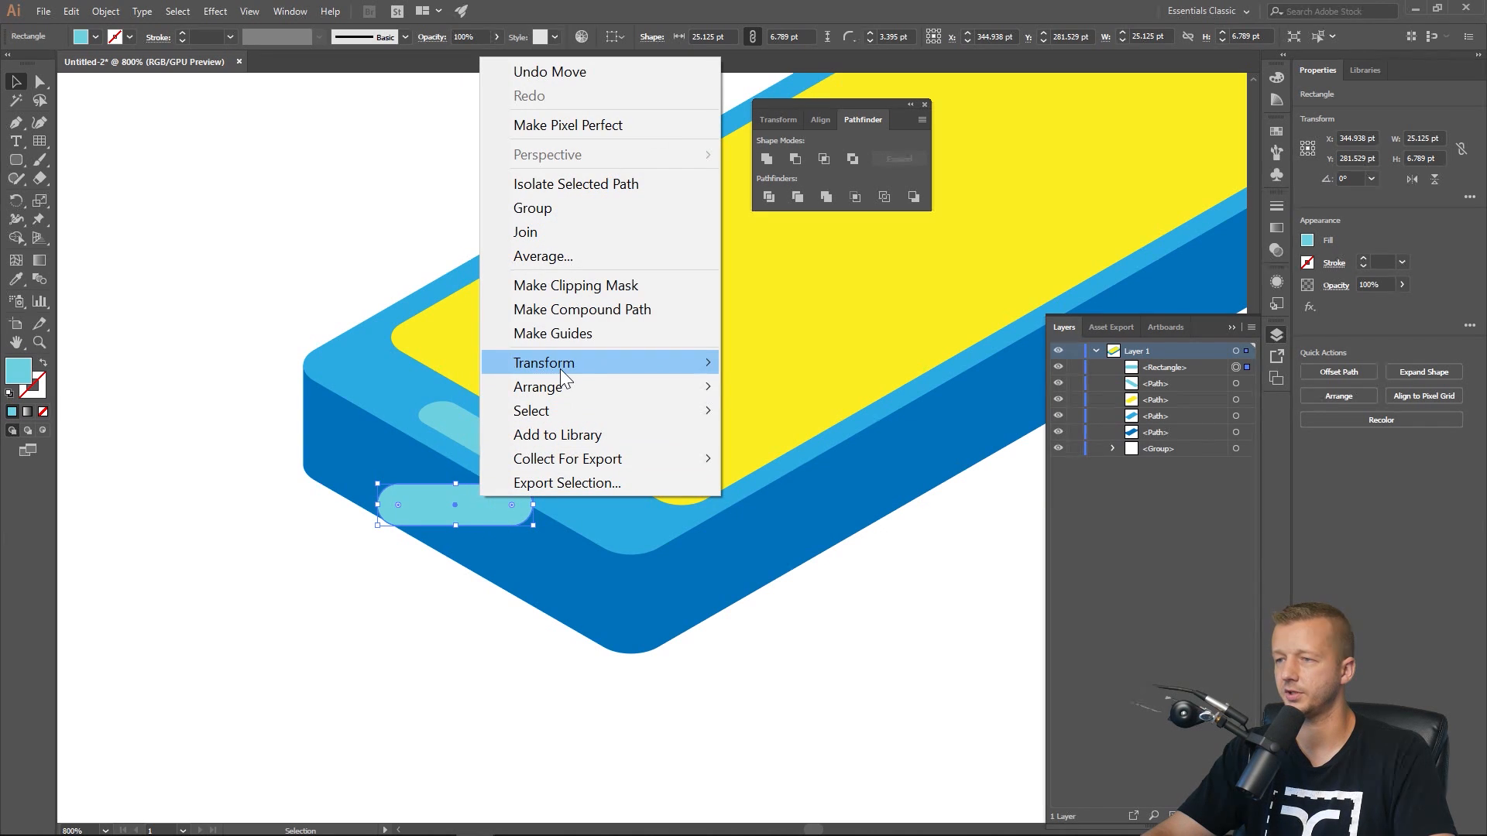
mouse_move(560, 364)
left_click(788, 483)
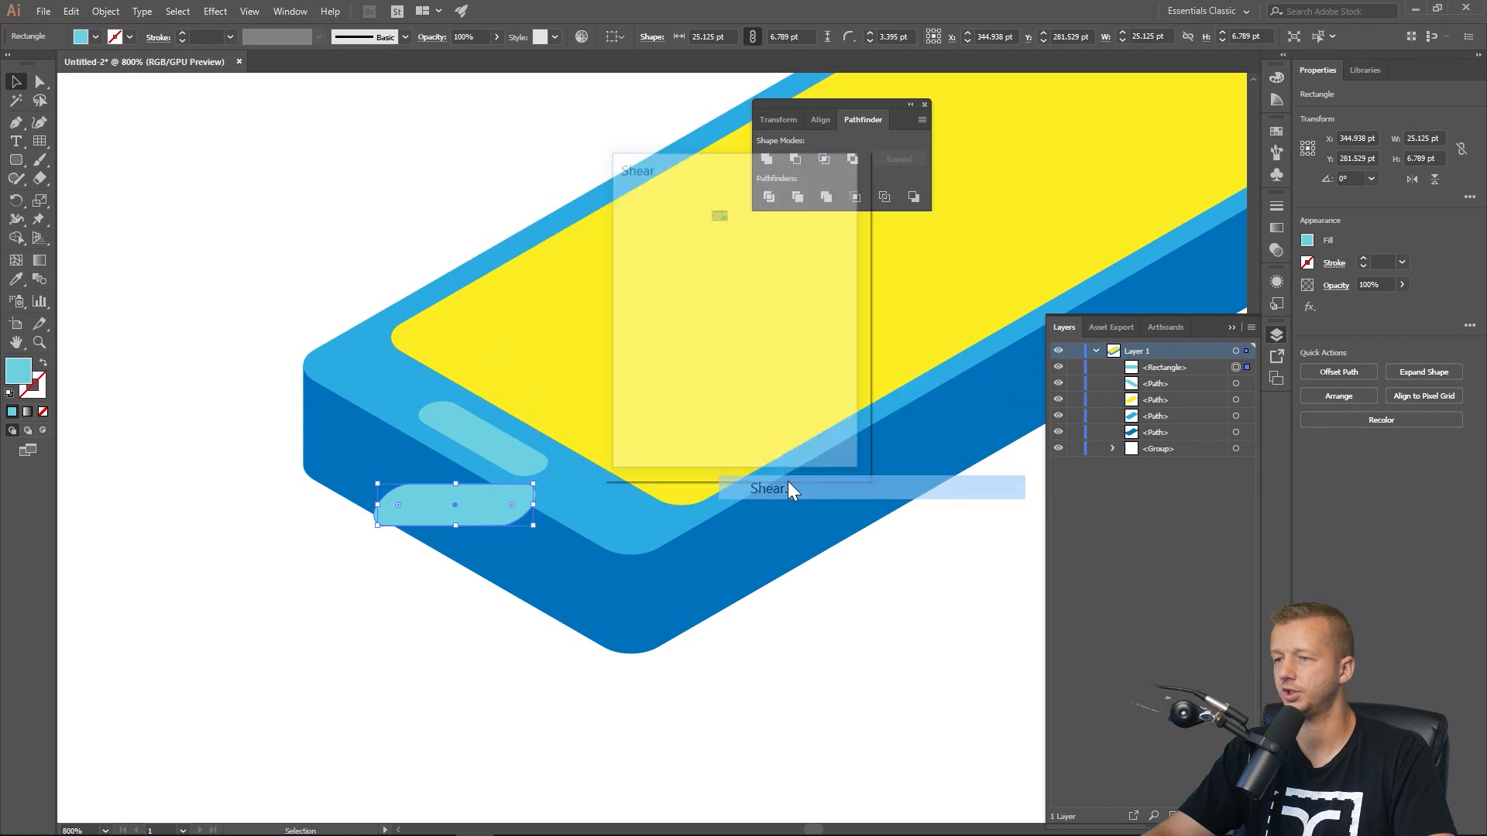
left_click(647, 287)
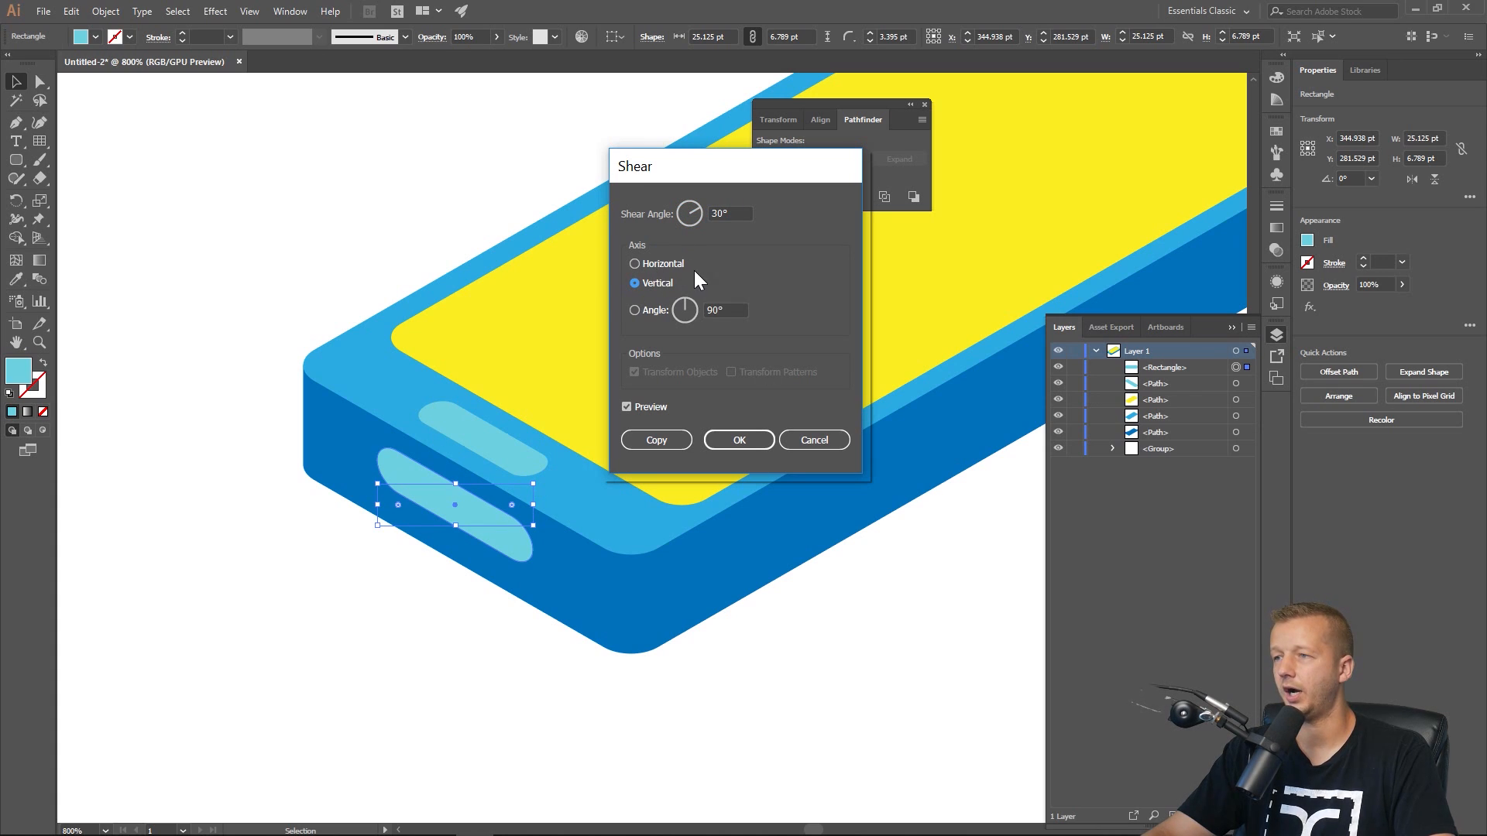
left_click(742, 432)
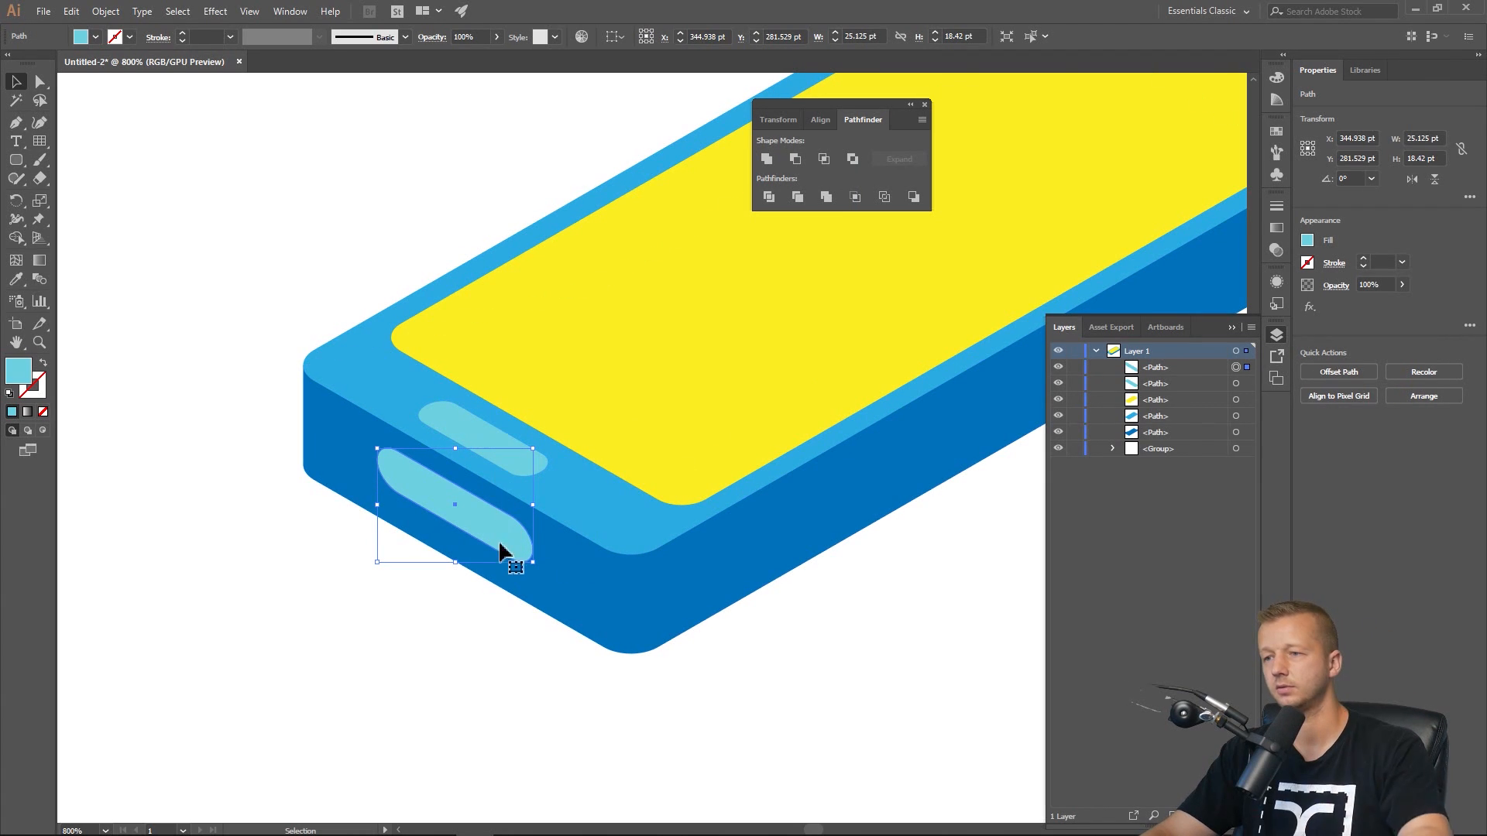
Nudge the sheared side button slightly left so it sits within the side face.
left_click_drag(505, 550, 498, 549)
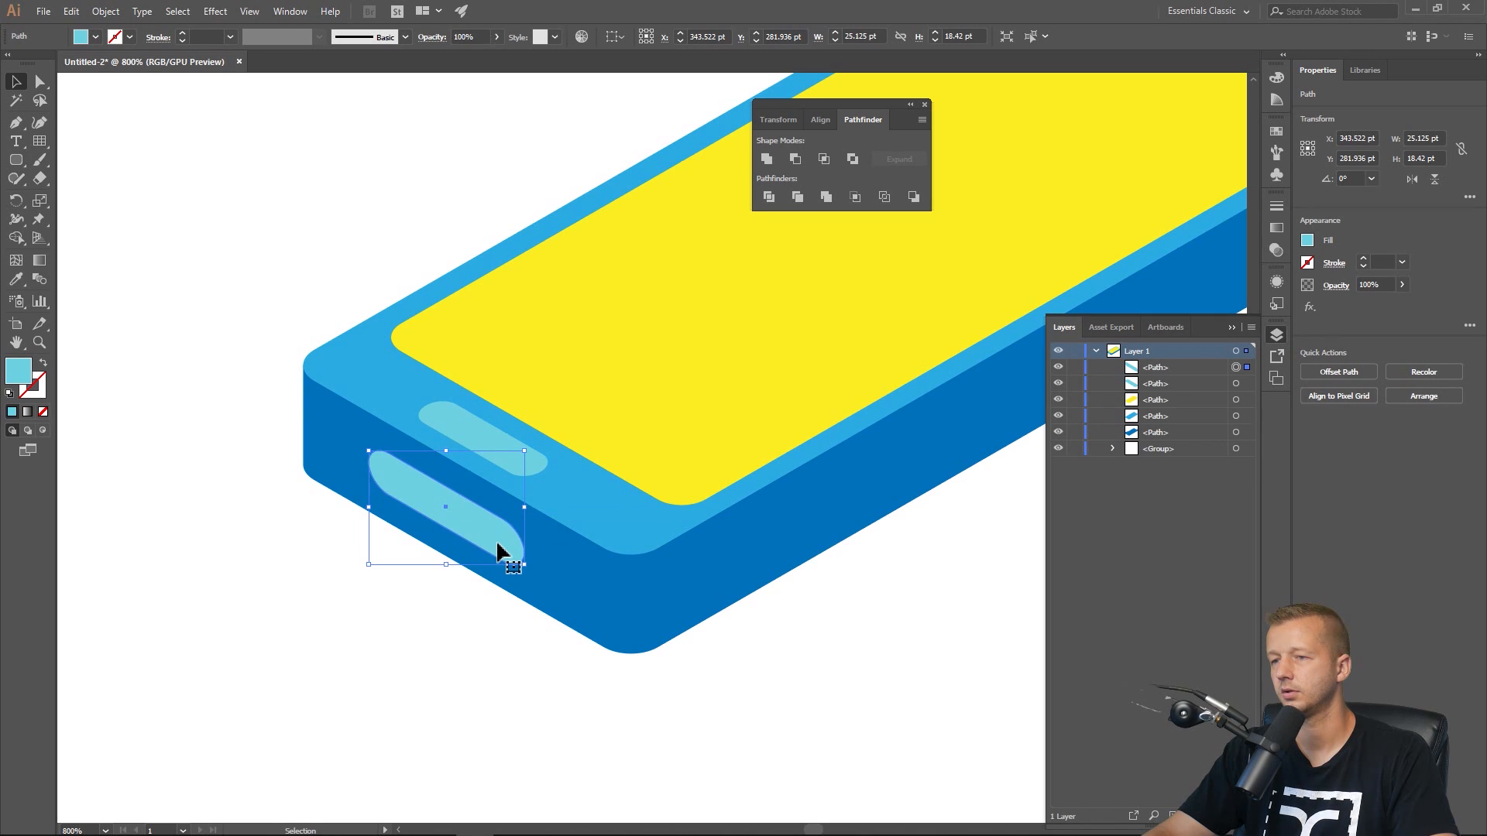
left_click(435, 672)
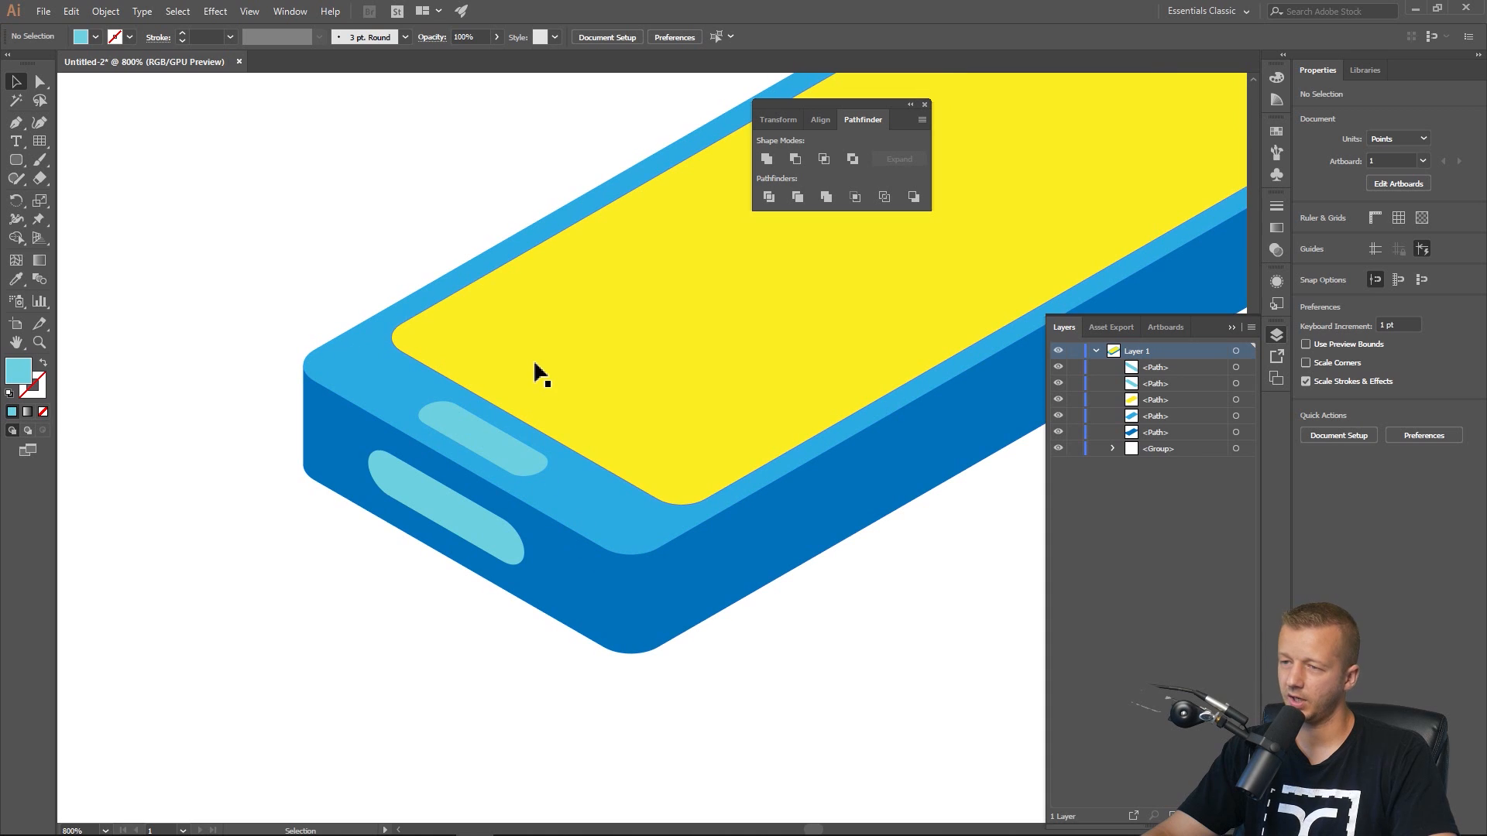
left_click_drag(502, 551, 507, 557)
left_click(192, 429)
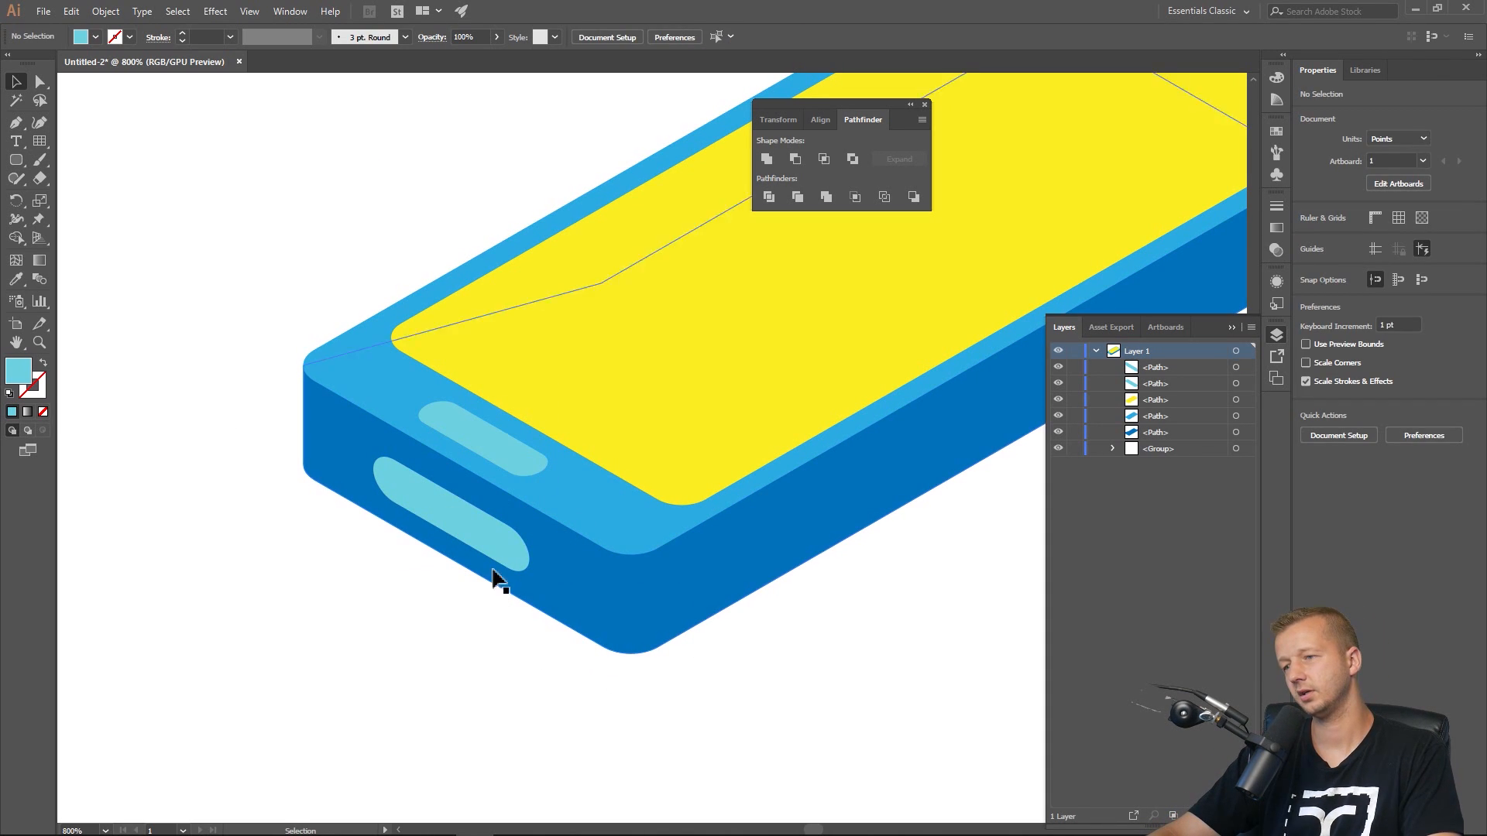
left_click(486, 540)
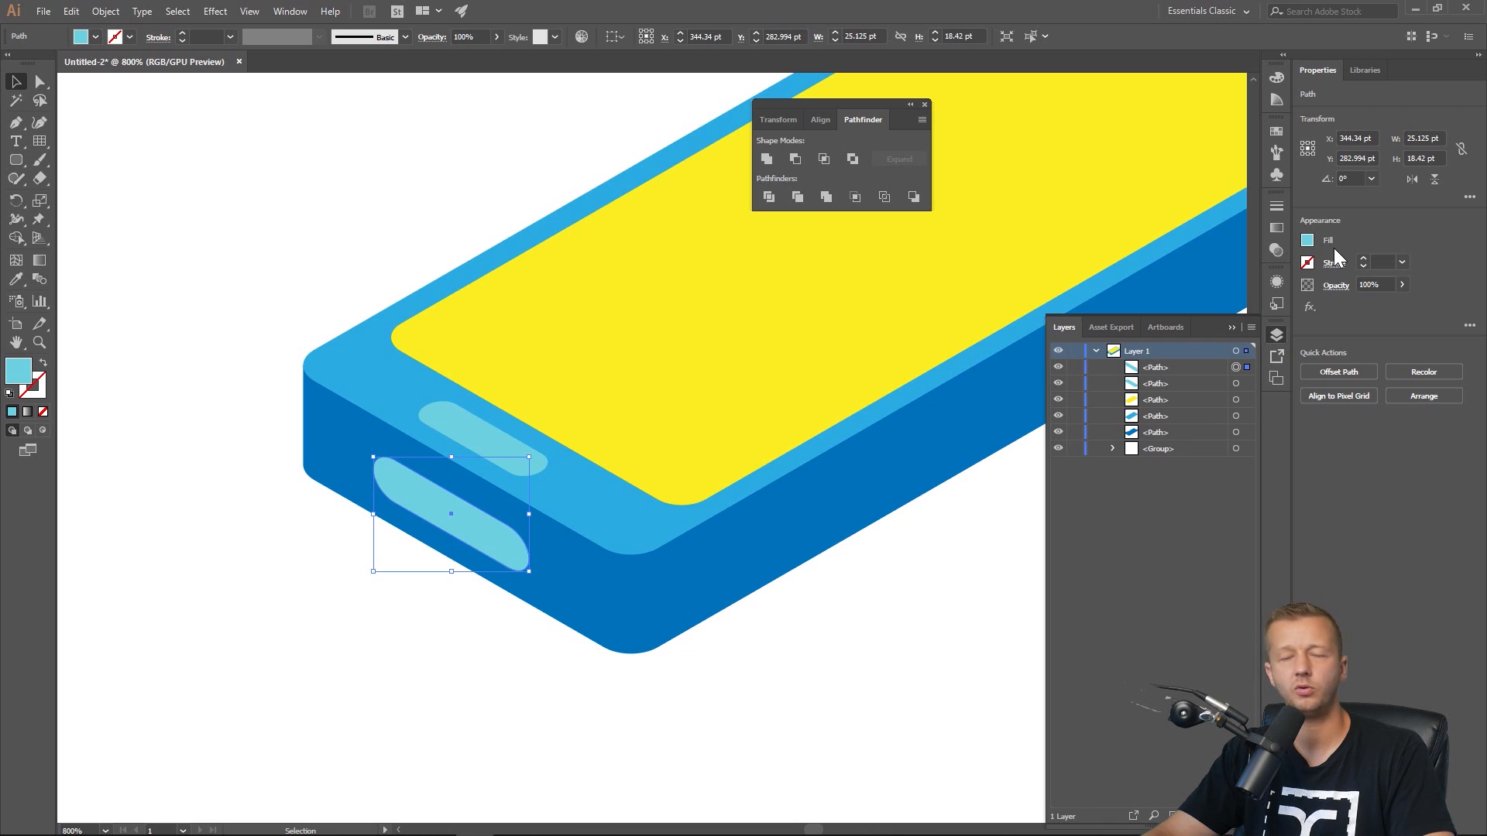
Fill the side button with a dark indigo swatch.
left_click(1311, 245)
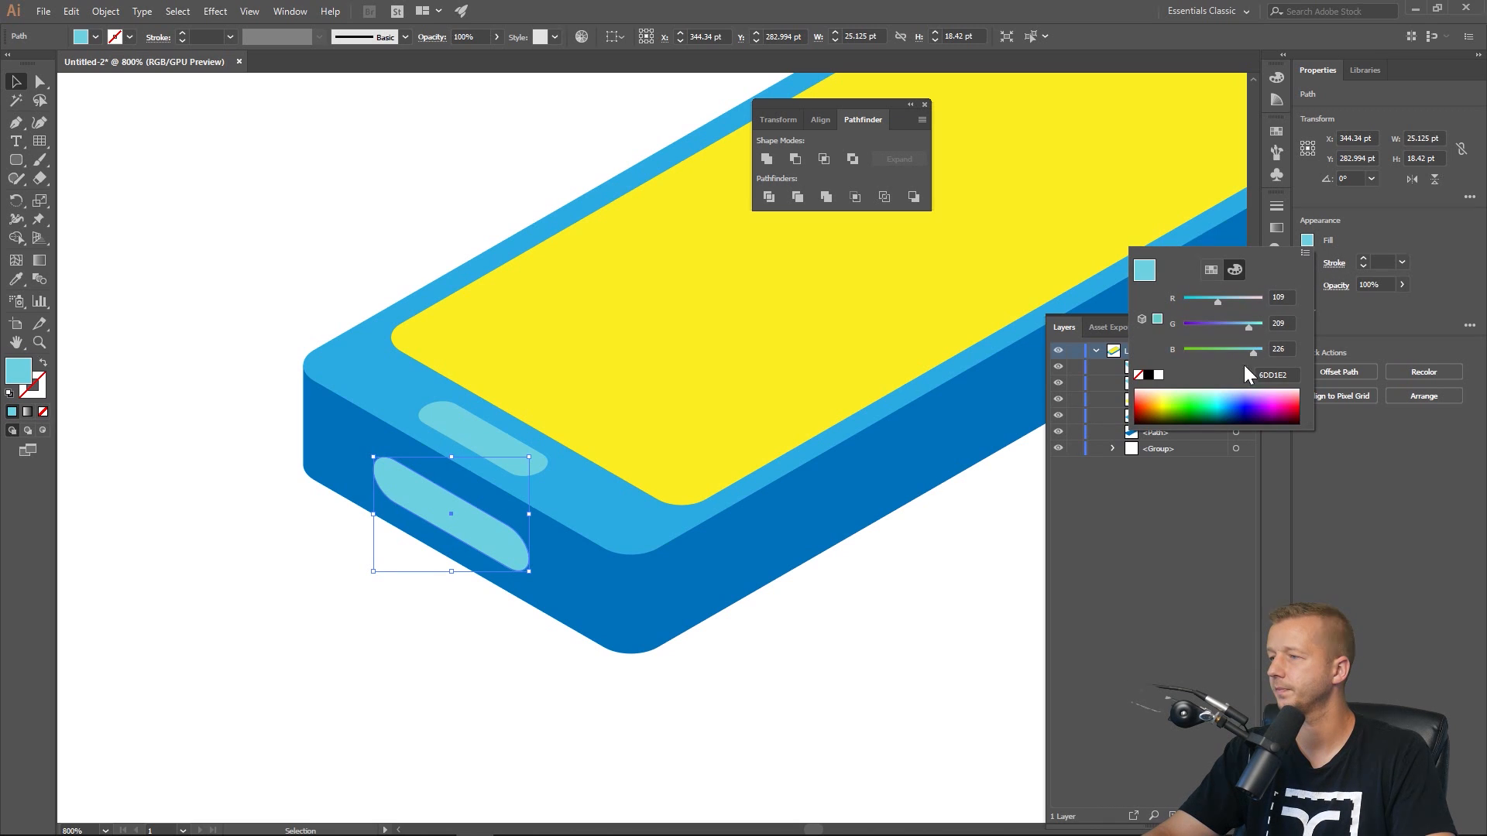
left_click(1210, 270)
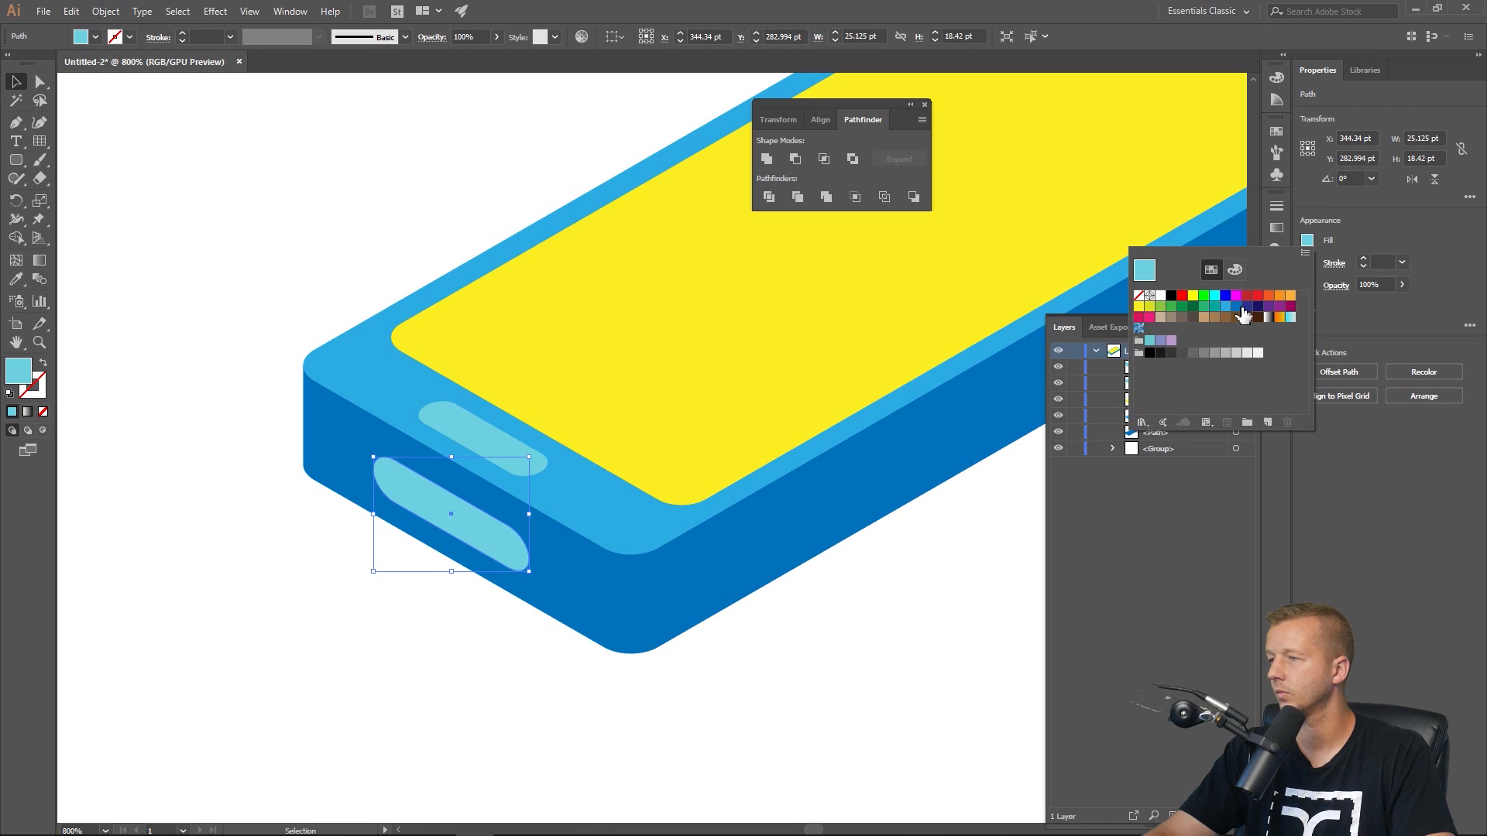
left_click(1245, 306)
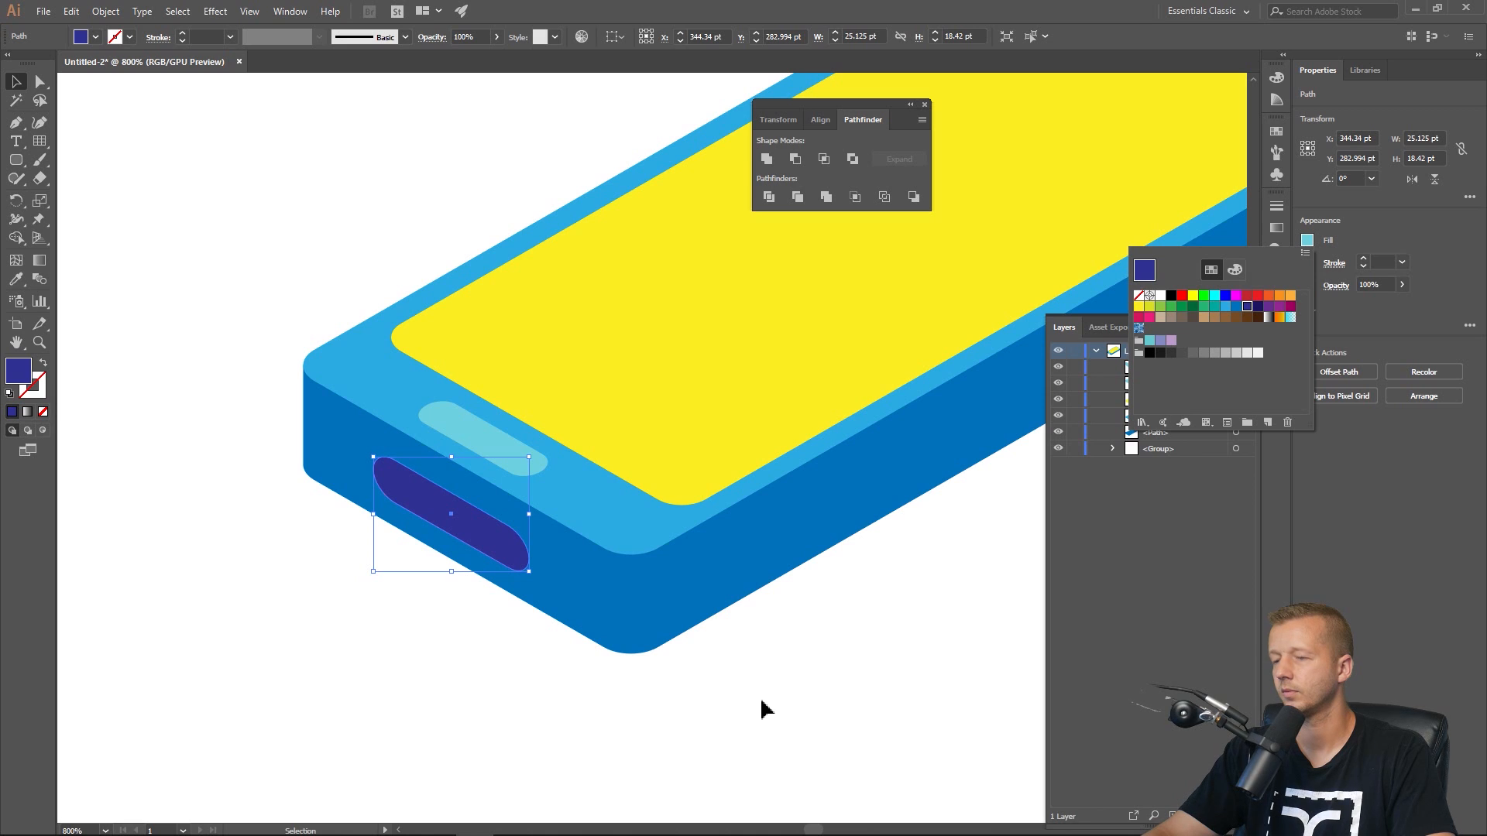
key("Escape")
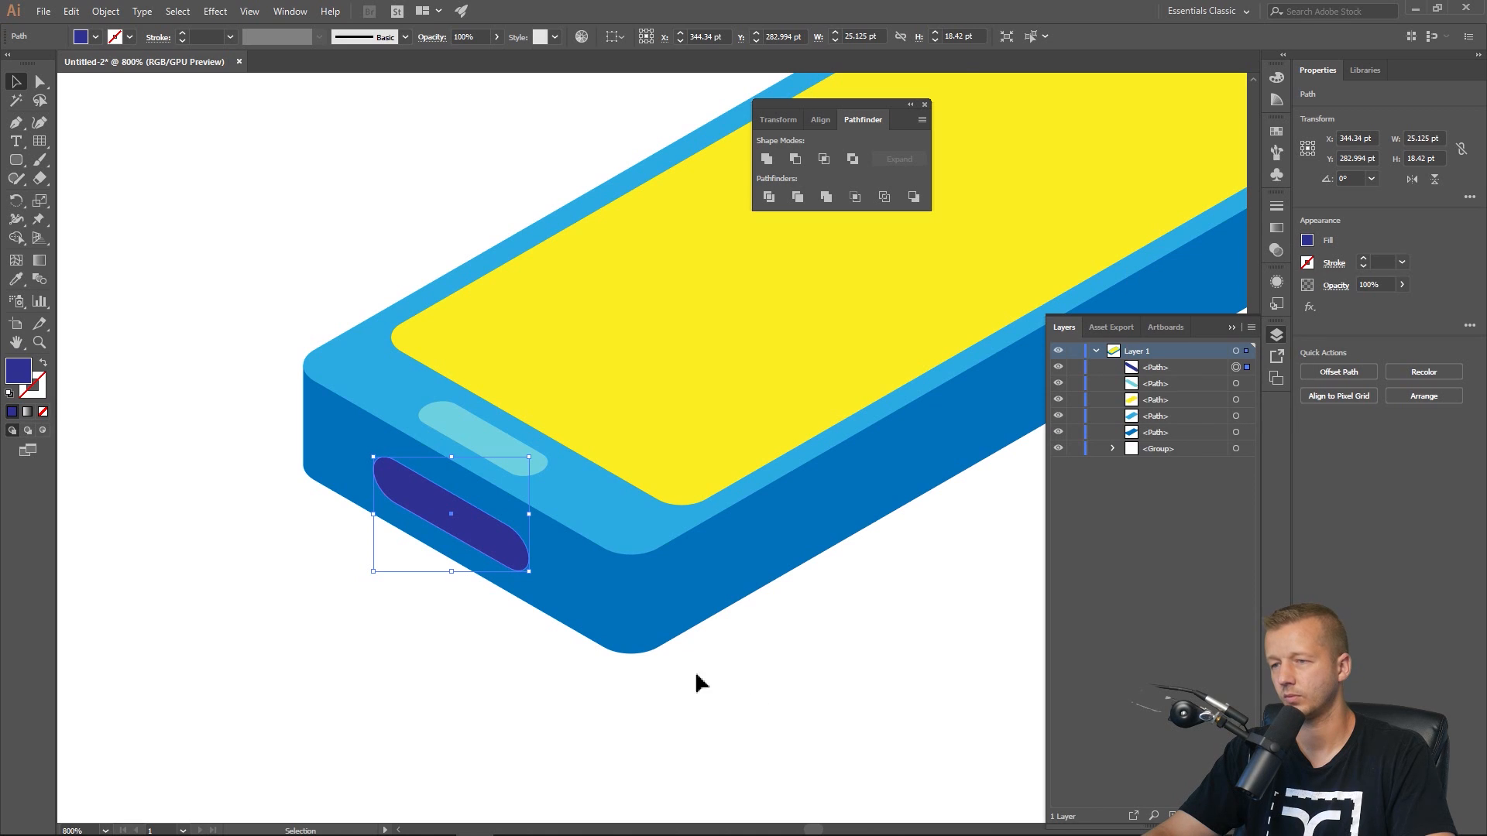
right_click(473, 520)
mouse_move(576, 383)
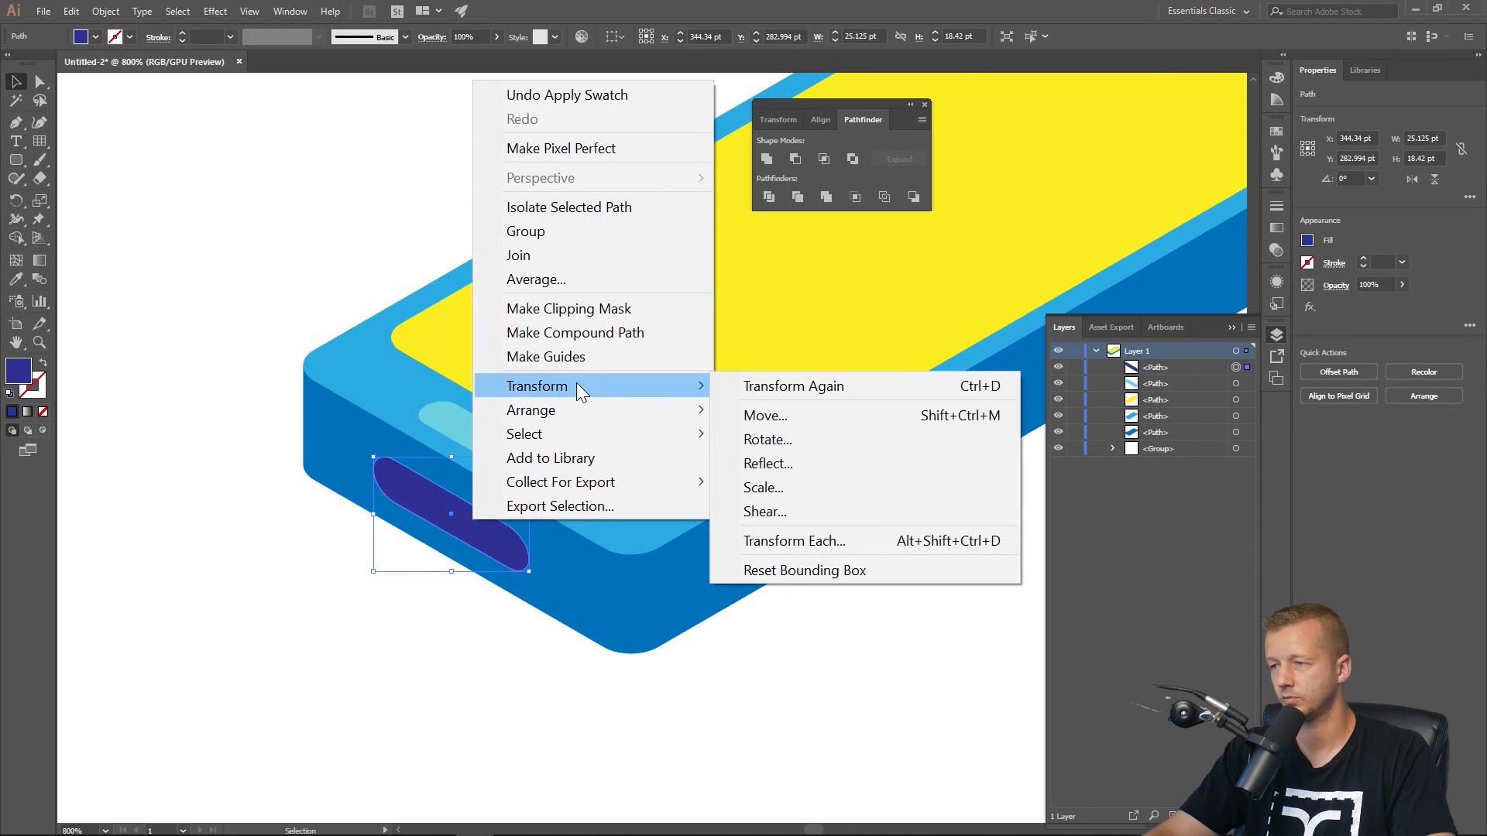
left_click(770, 441)
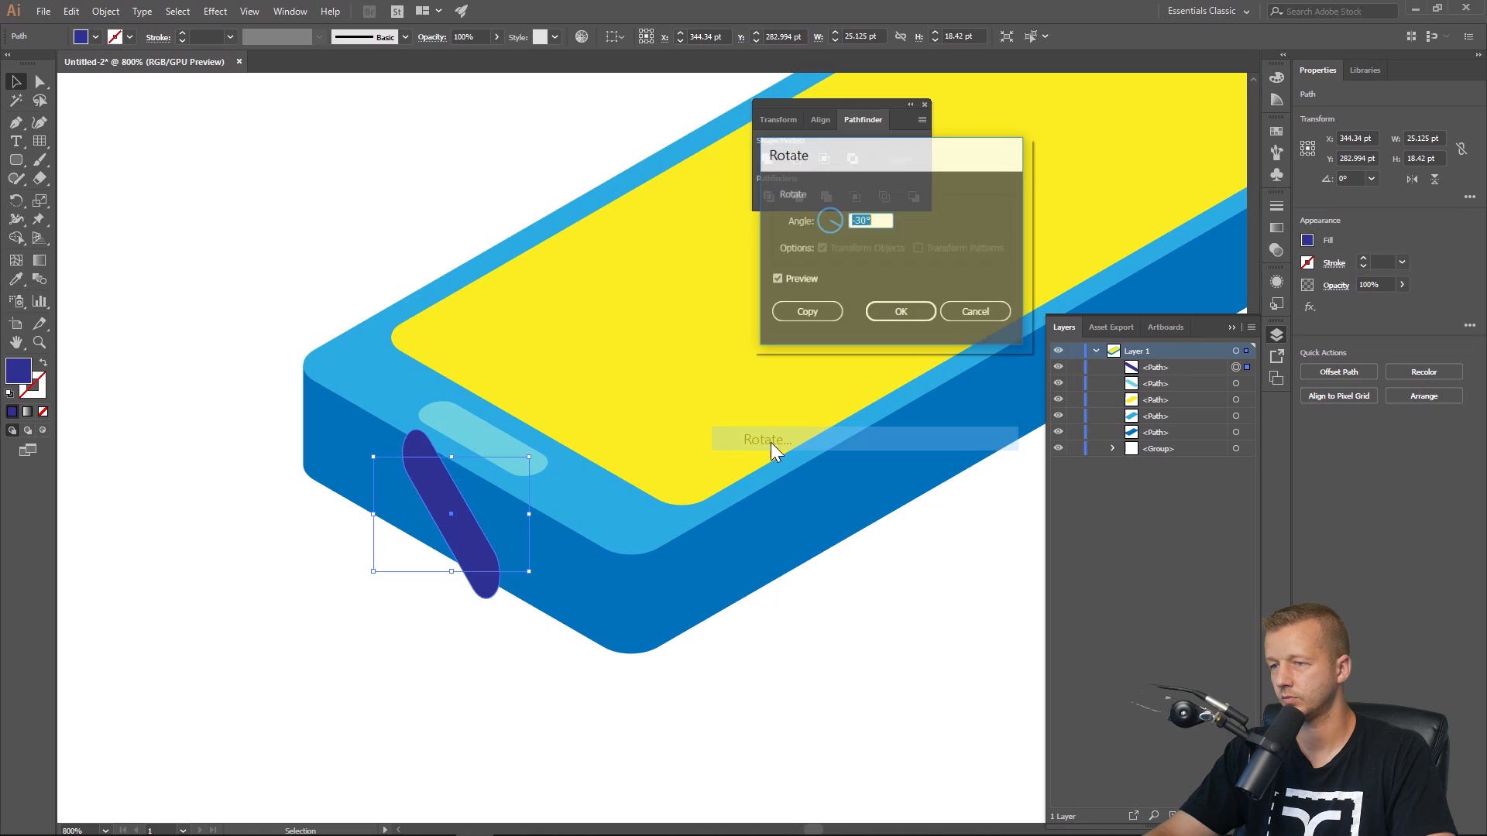
left_click(804, 277)
left_click(804, 277)
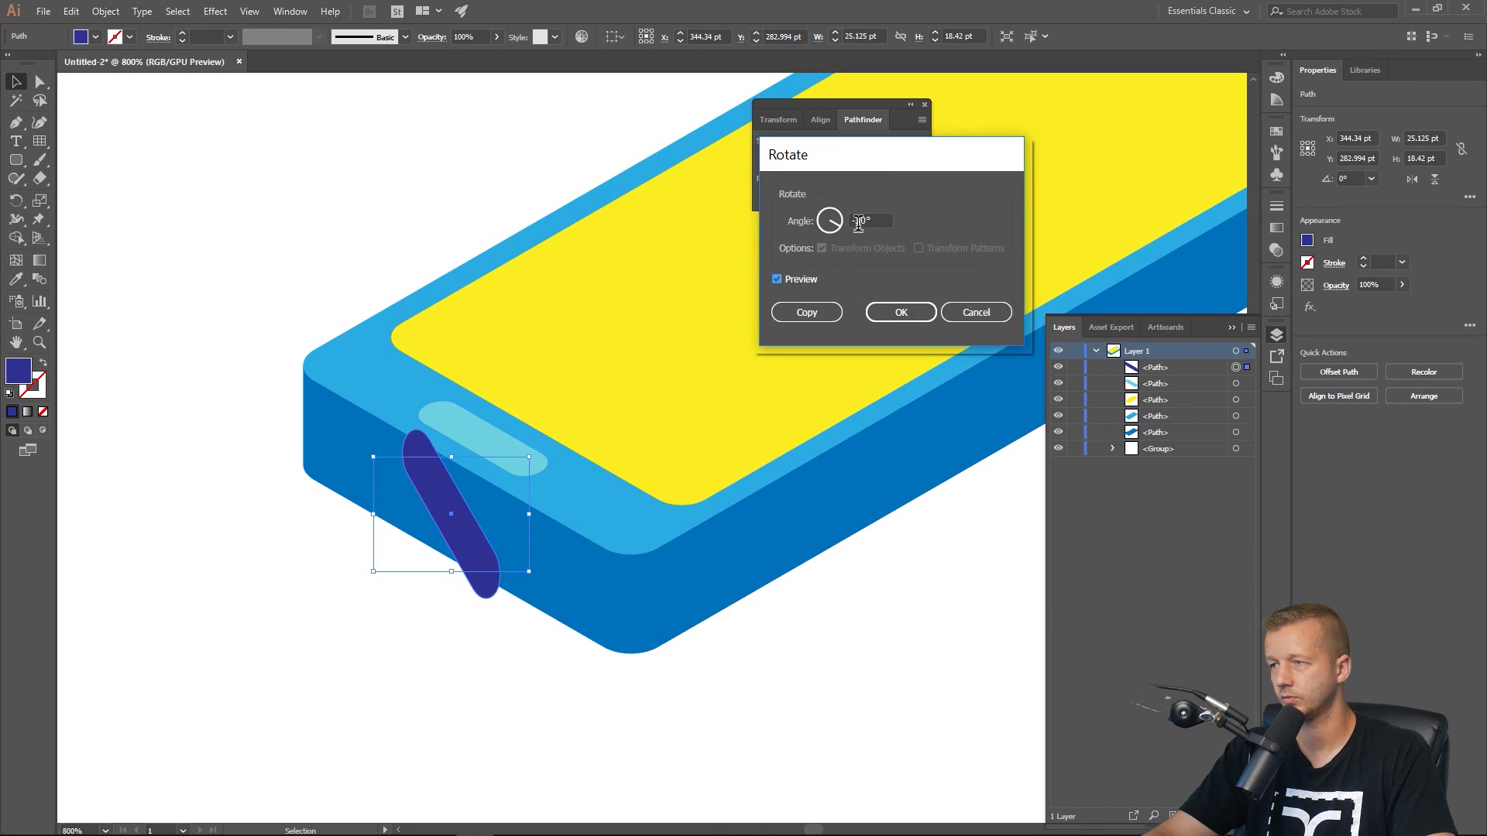
left_click(858, 221)
left_click(802, 281)
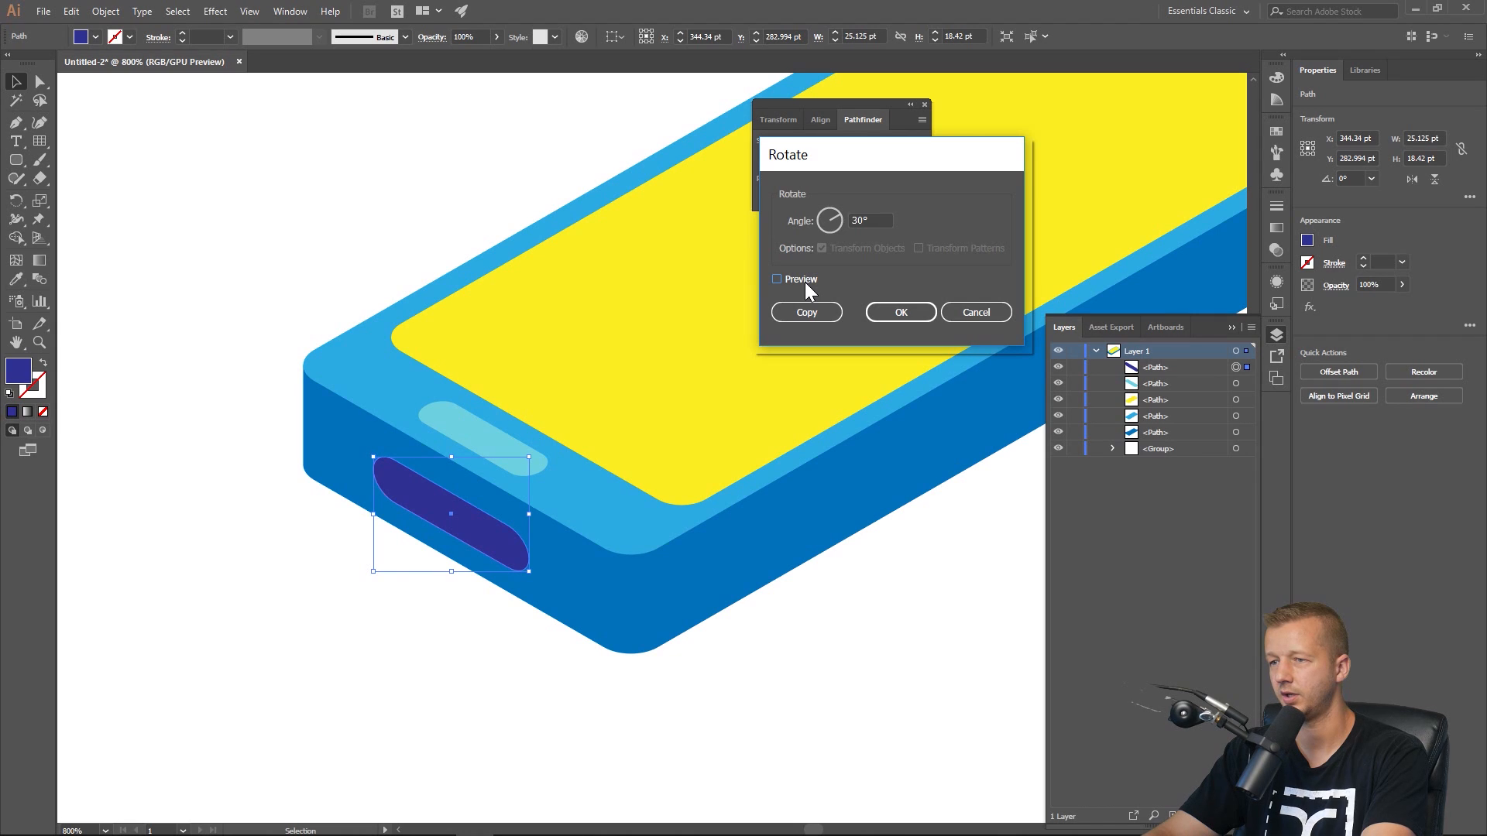
left_click(806, 282)
left_click(805, 282)
left_click(963, 309)
left_click(247, 292)
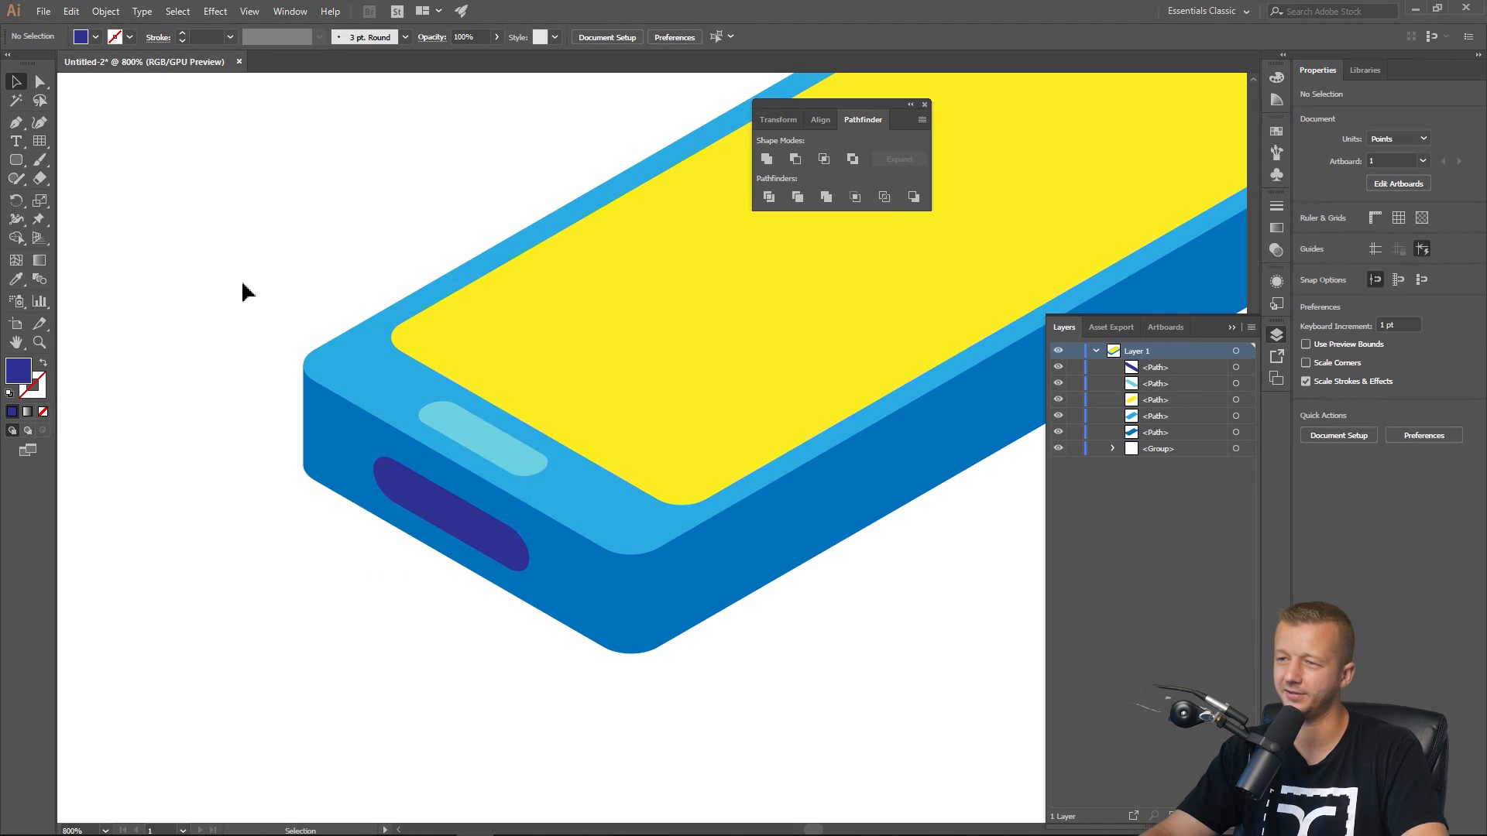
Duplicate the indigo side button in place.
scroll(485, 336, "down", 3)
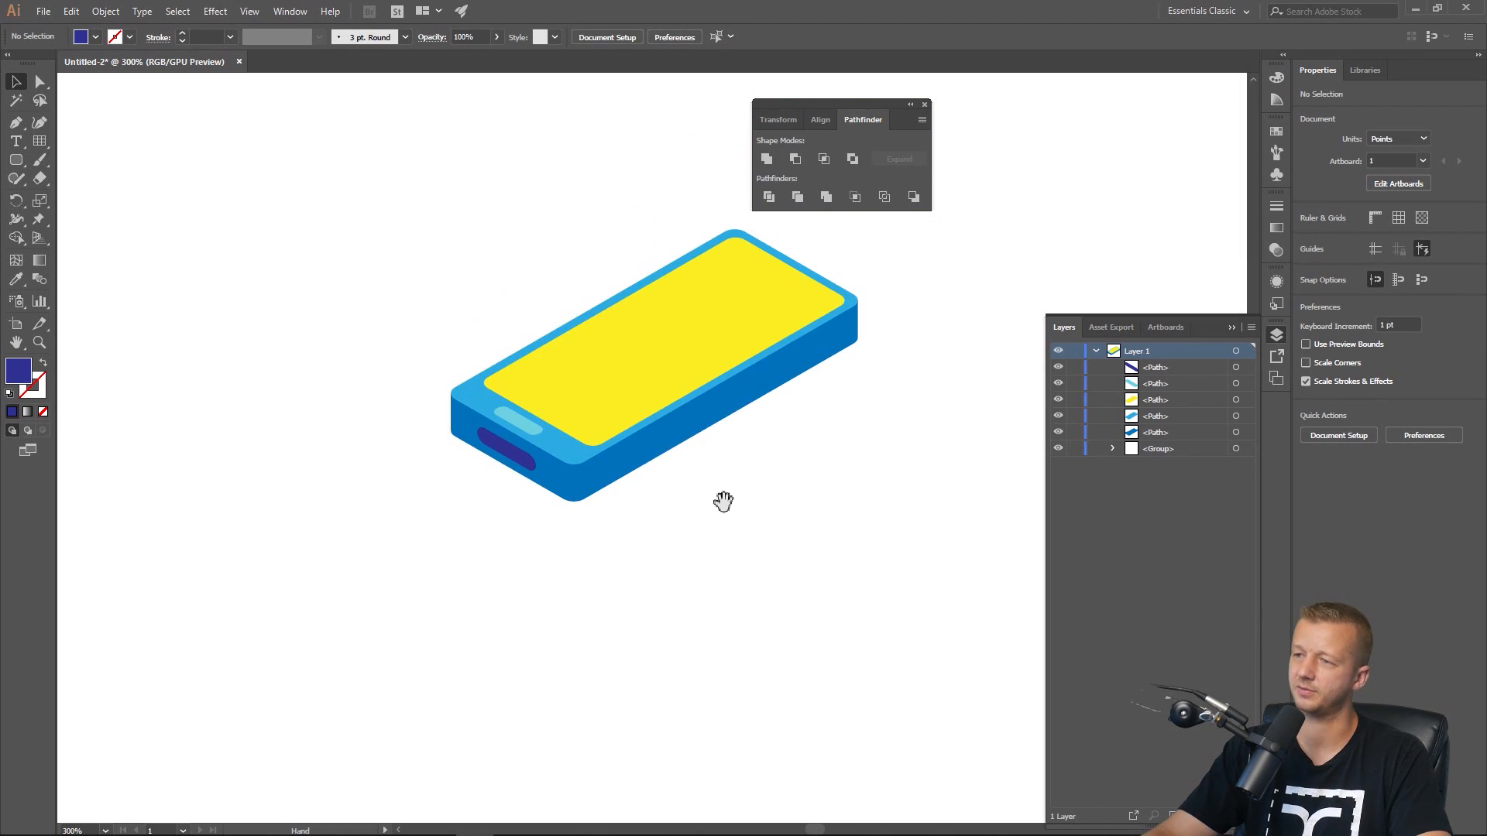
left_click_drag(723, 502, 619, 536)
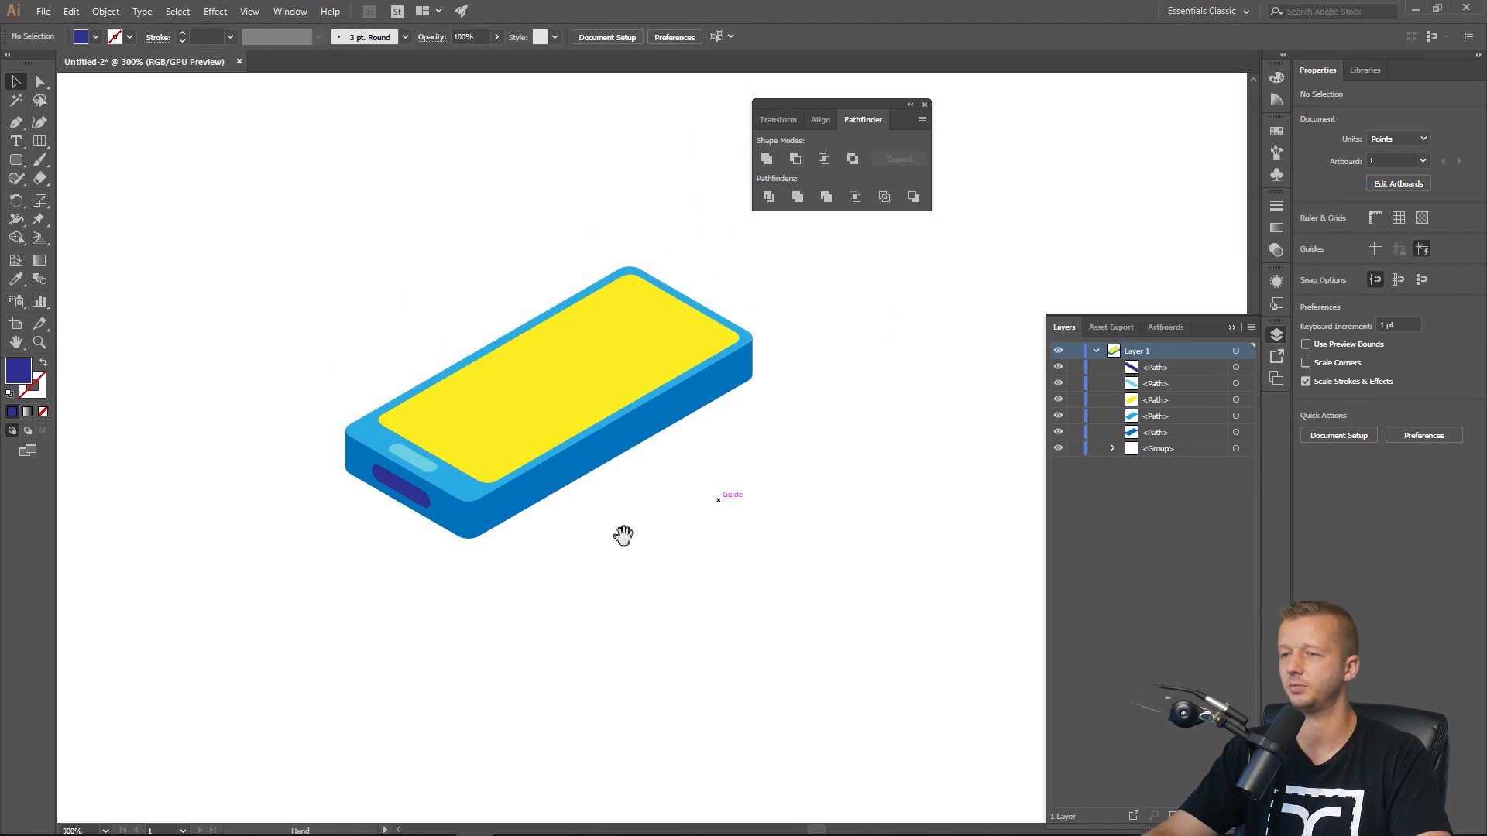
left_click(402, 496)
left_click(306, 326)
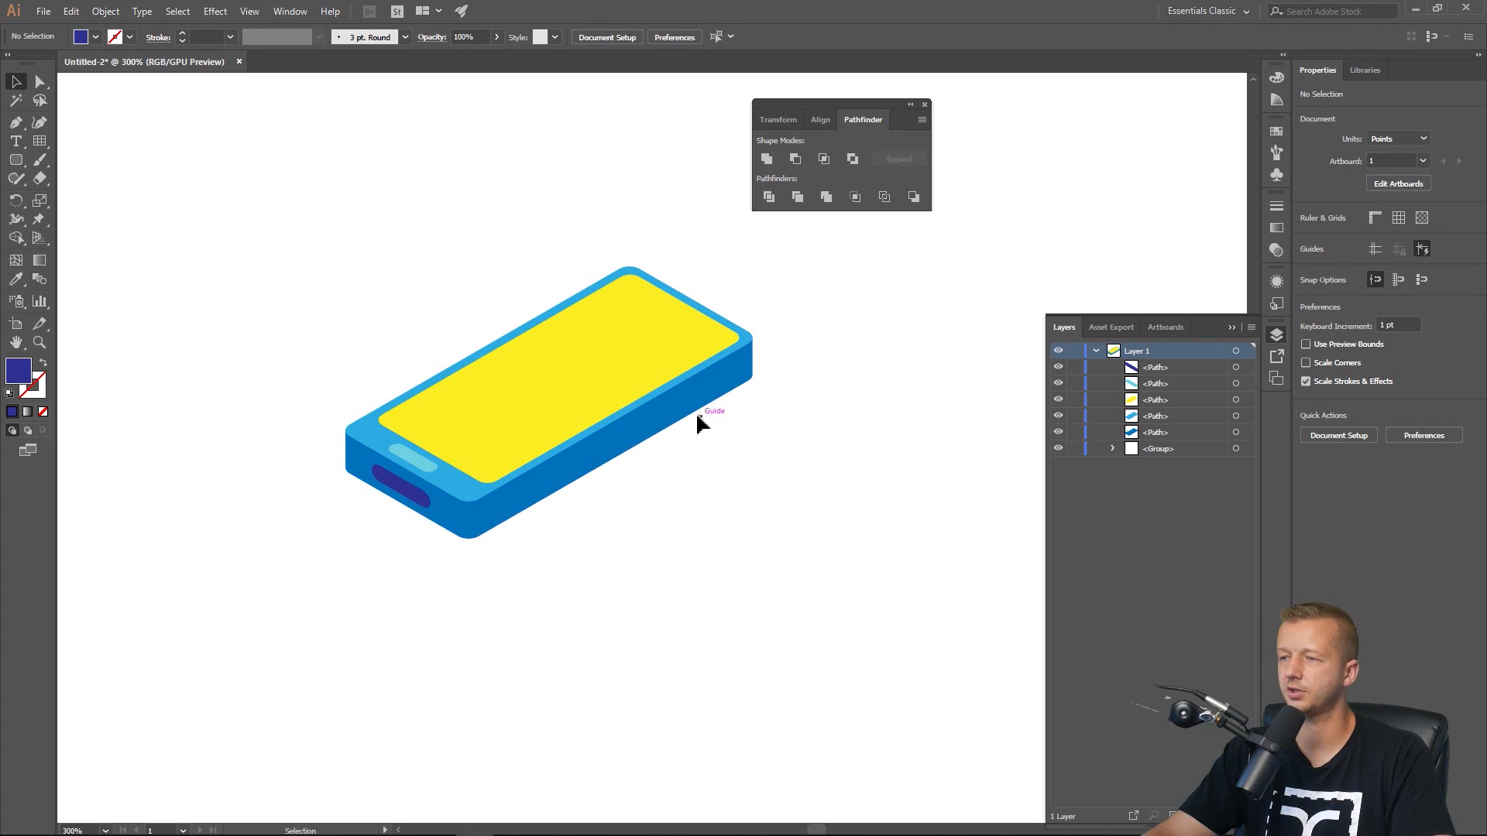
left_click(406, 494)
scroll(417, 498, "up", 1)
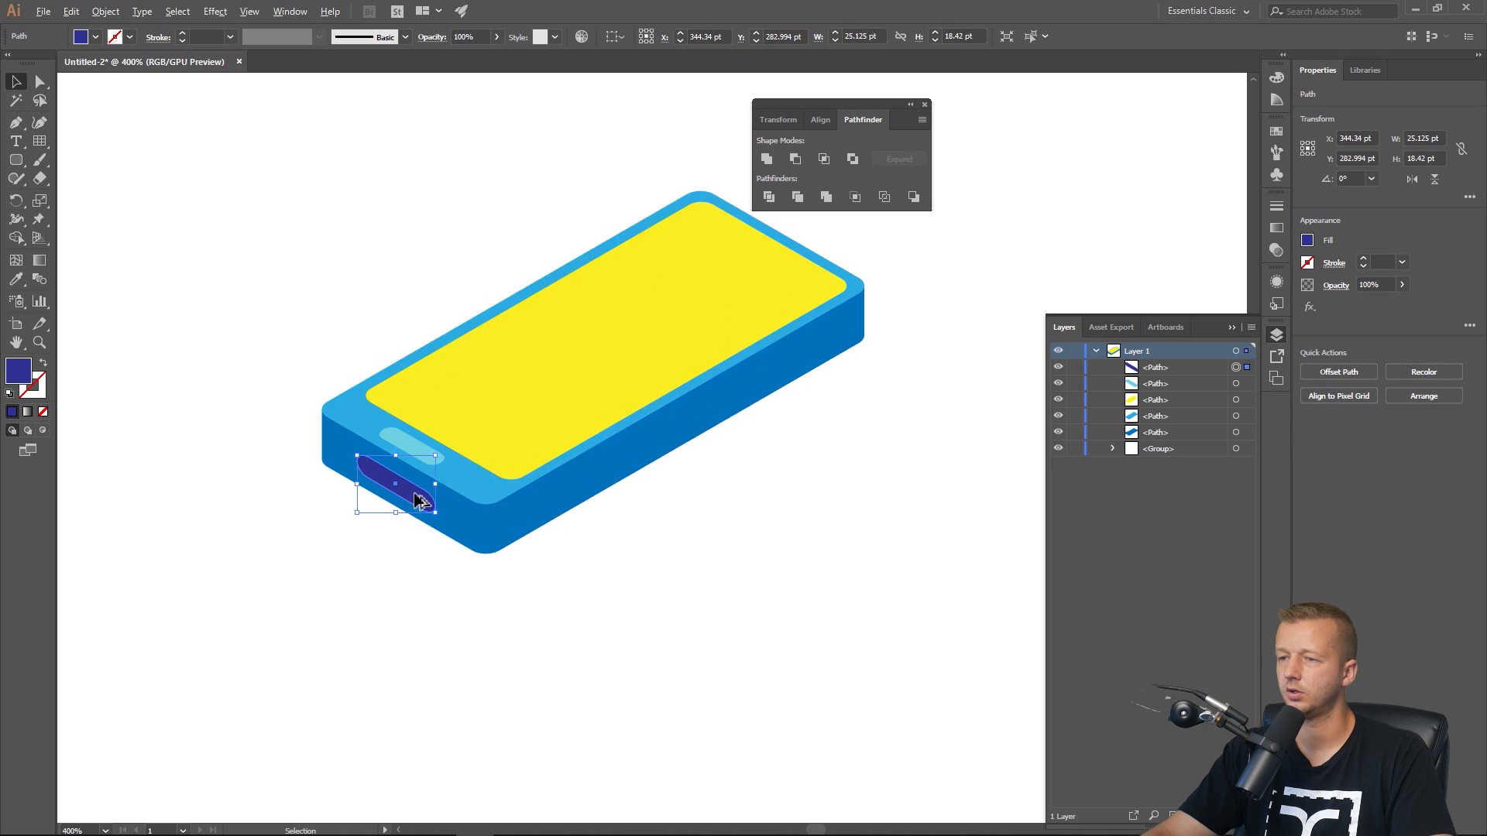
key("ctrl+c")
key("ctrl+f")
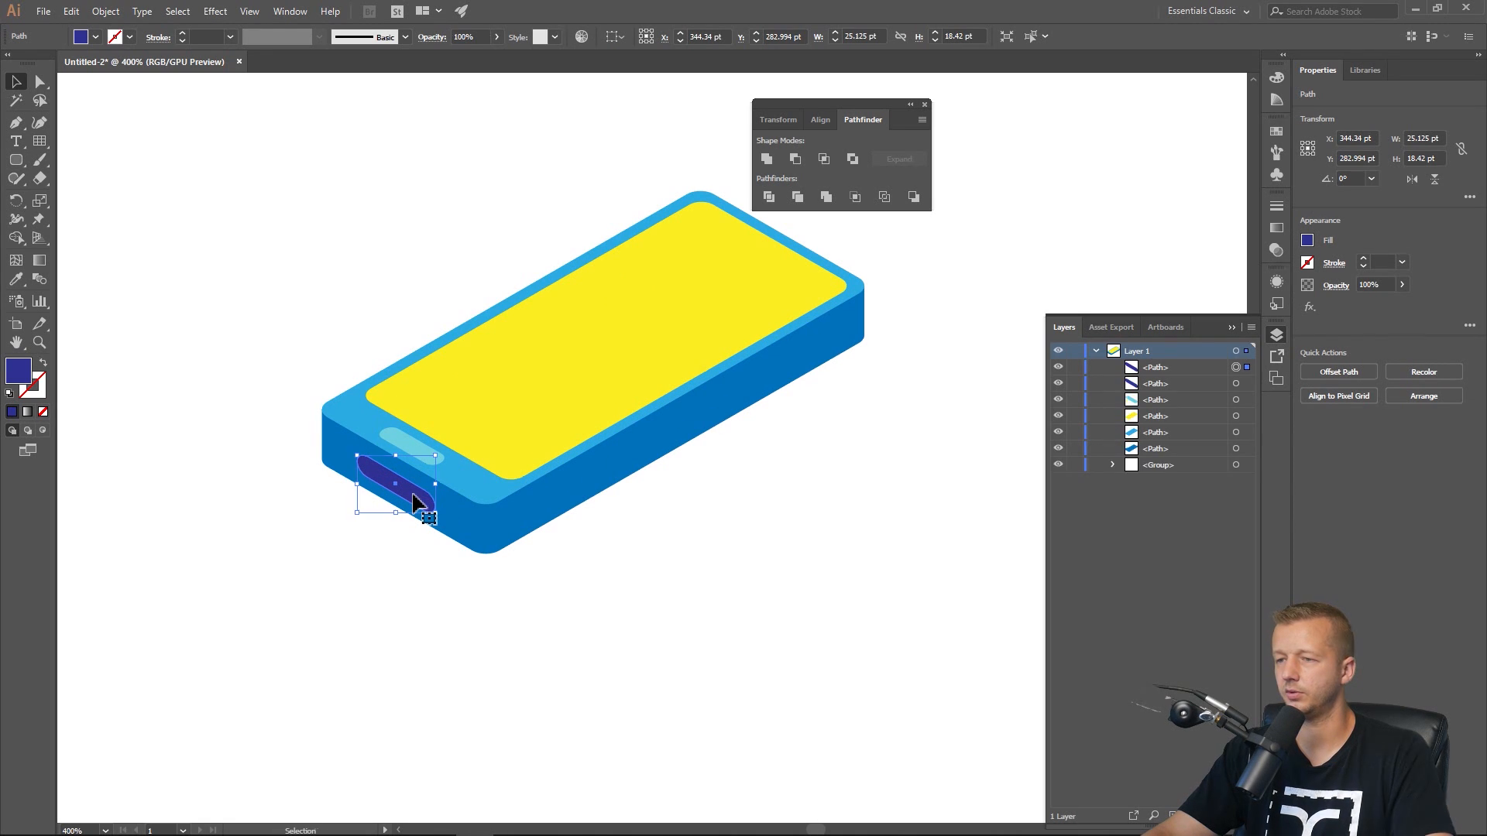
Reflect the duplicated side button across the vertical axis.
right_click(413, 495)
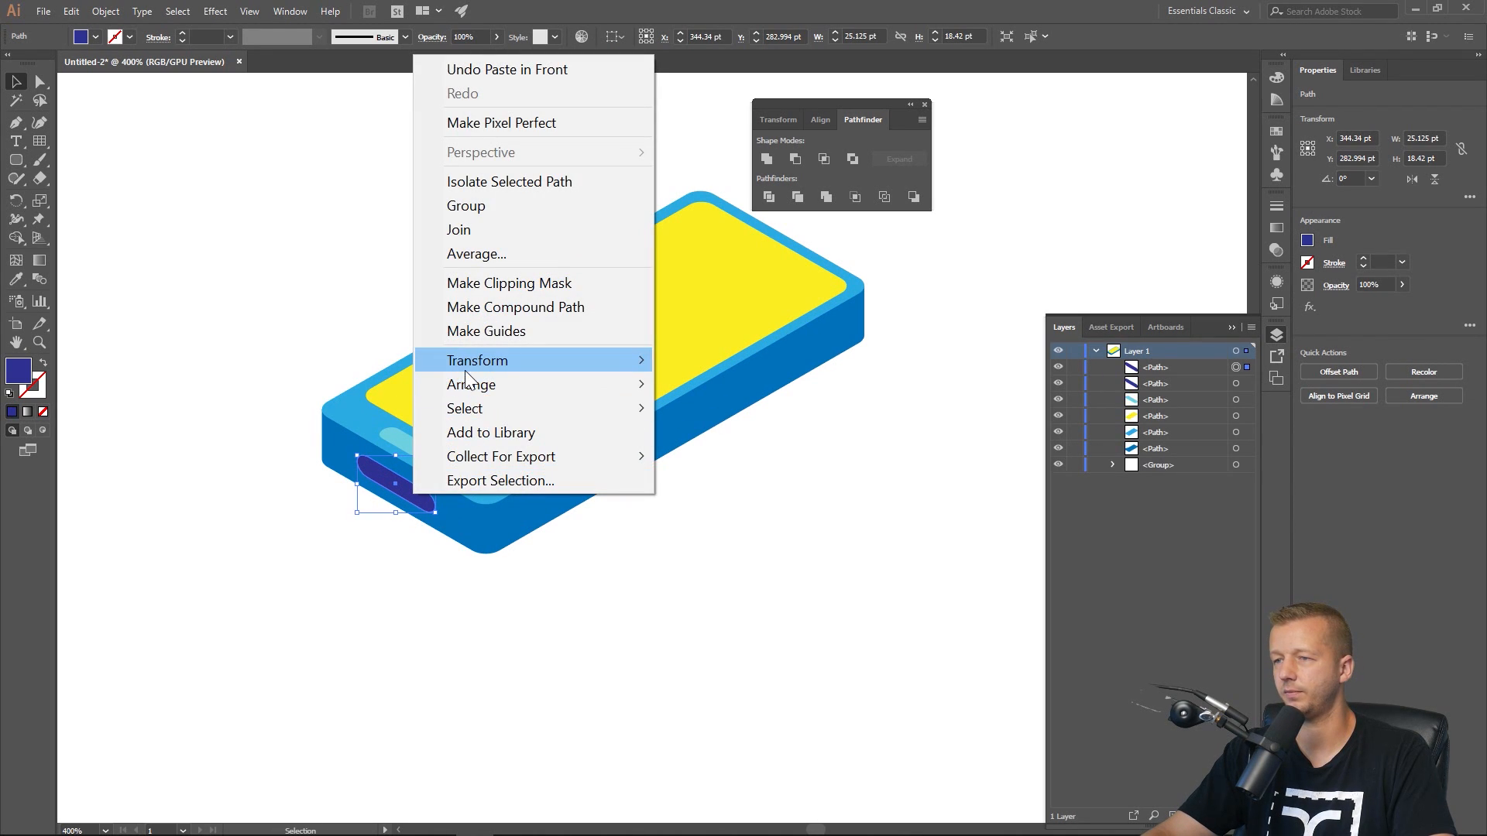
mouse_move(466, 364)
left_click(690, 437)
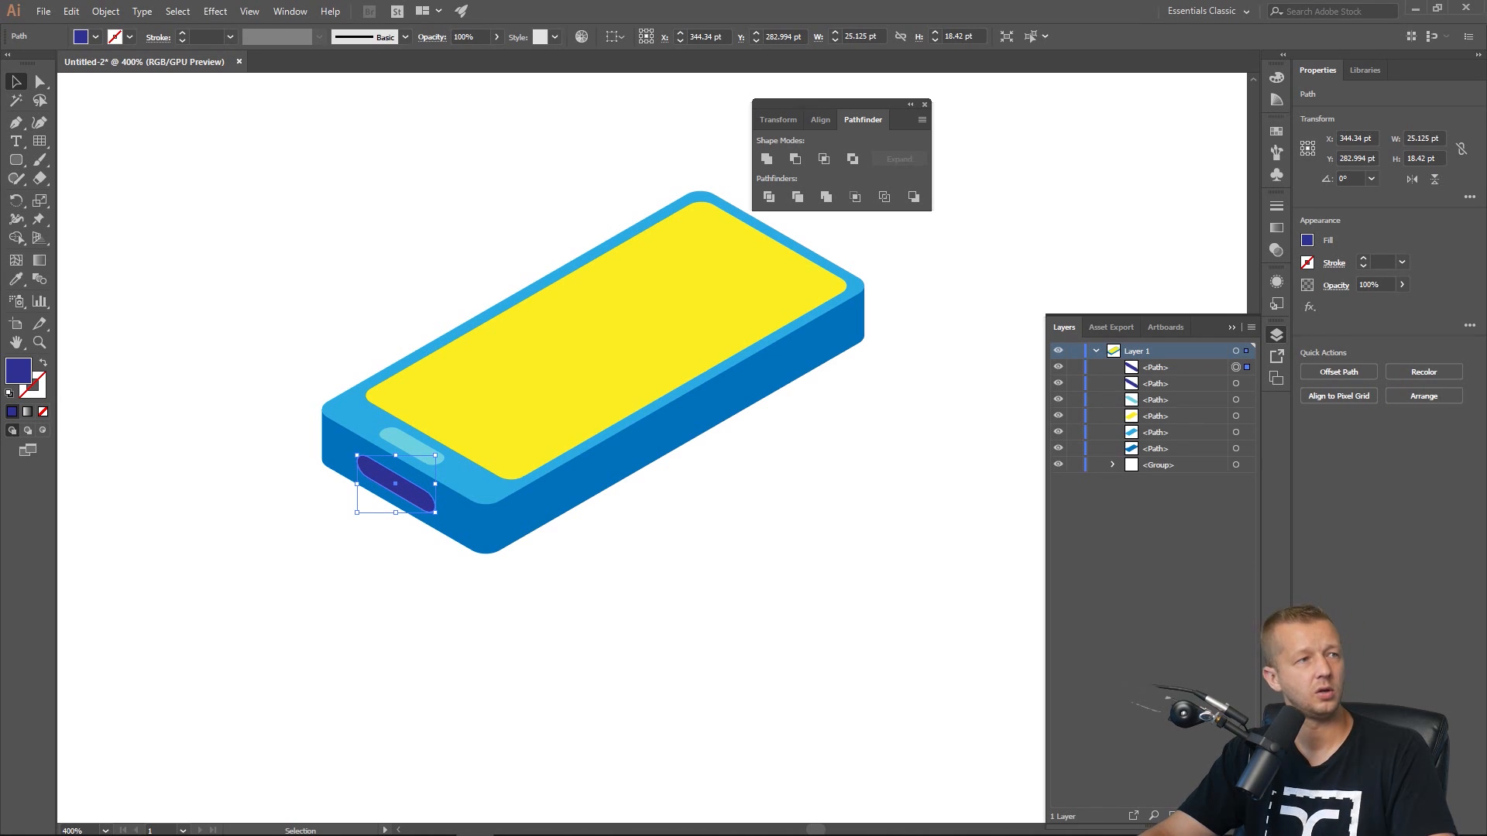
left_click_drag(602, 130, 895, 170)
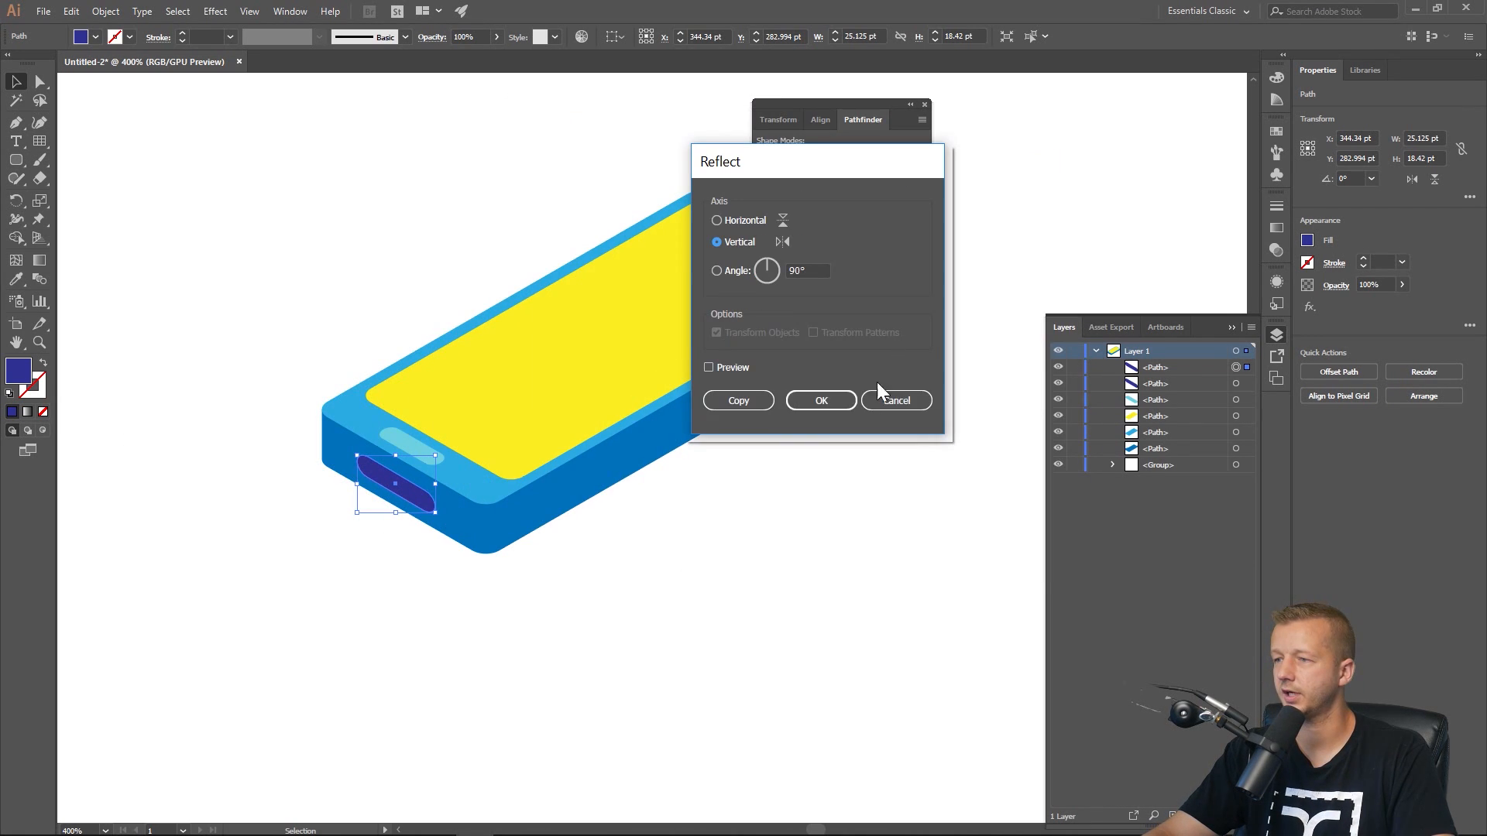
left_click(727, 369)
left_click(820, 400)
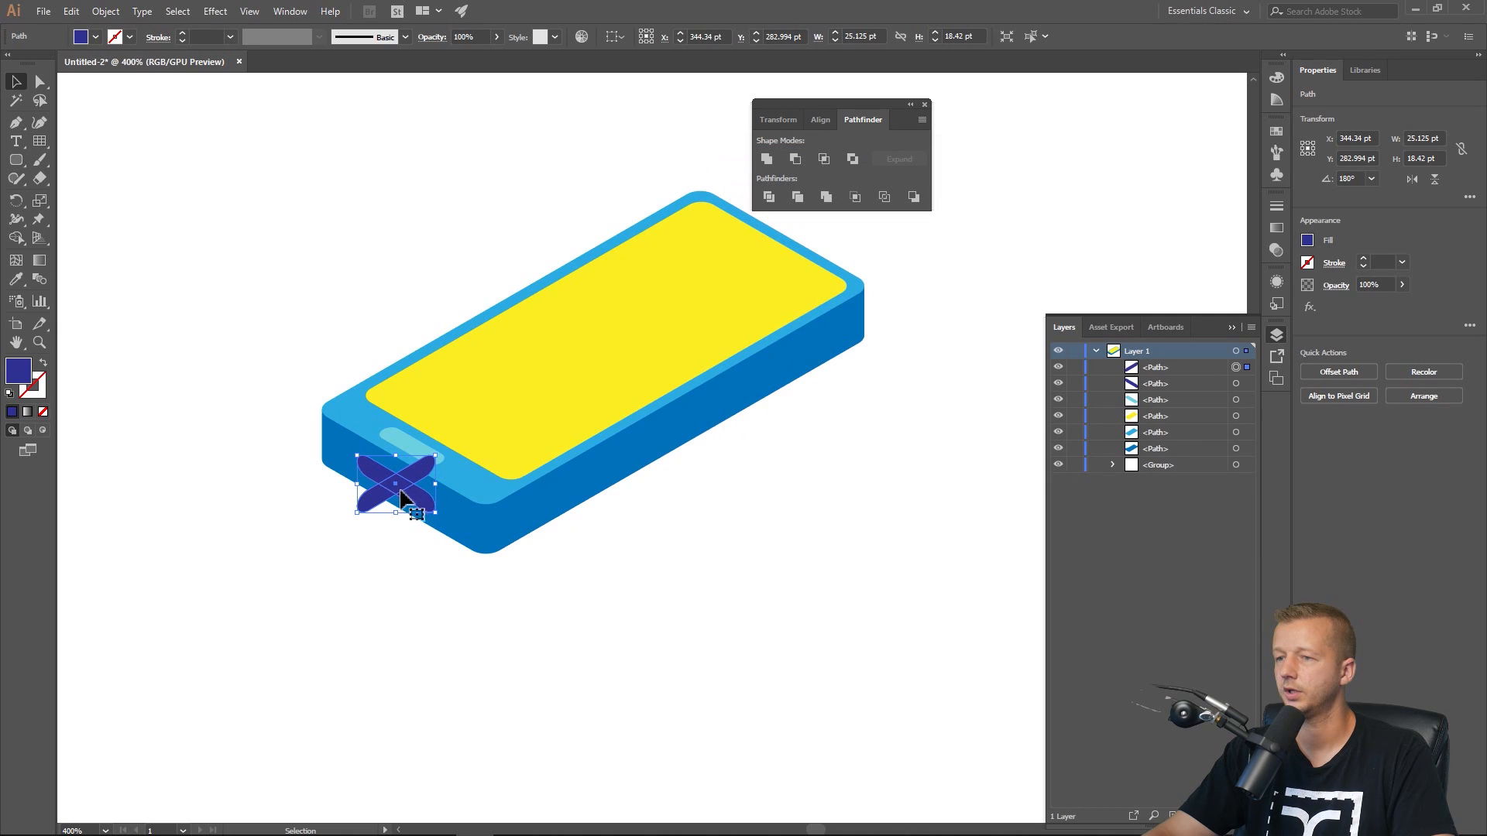
Move the reflected button onto the slab's far right side face and scale it slightly smaller.
left_click_drag(401, 498, 825, 347)
left_click(852, 504)
left_click(815, 353)
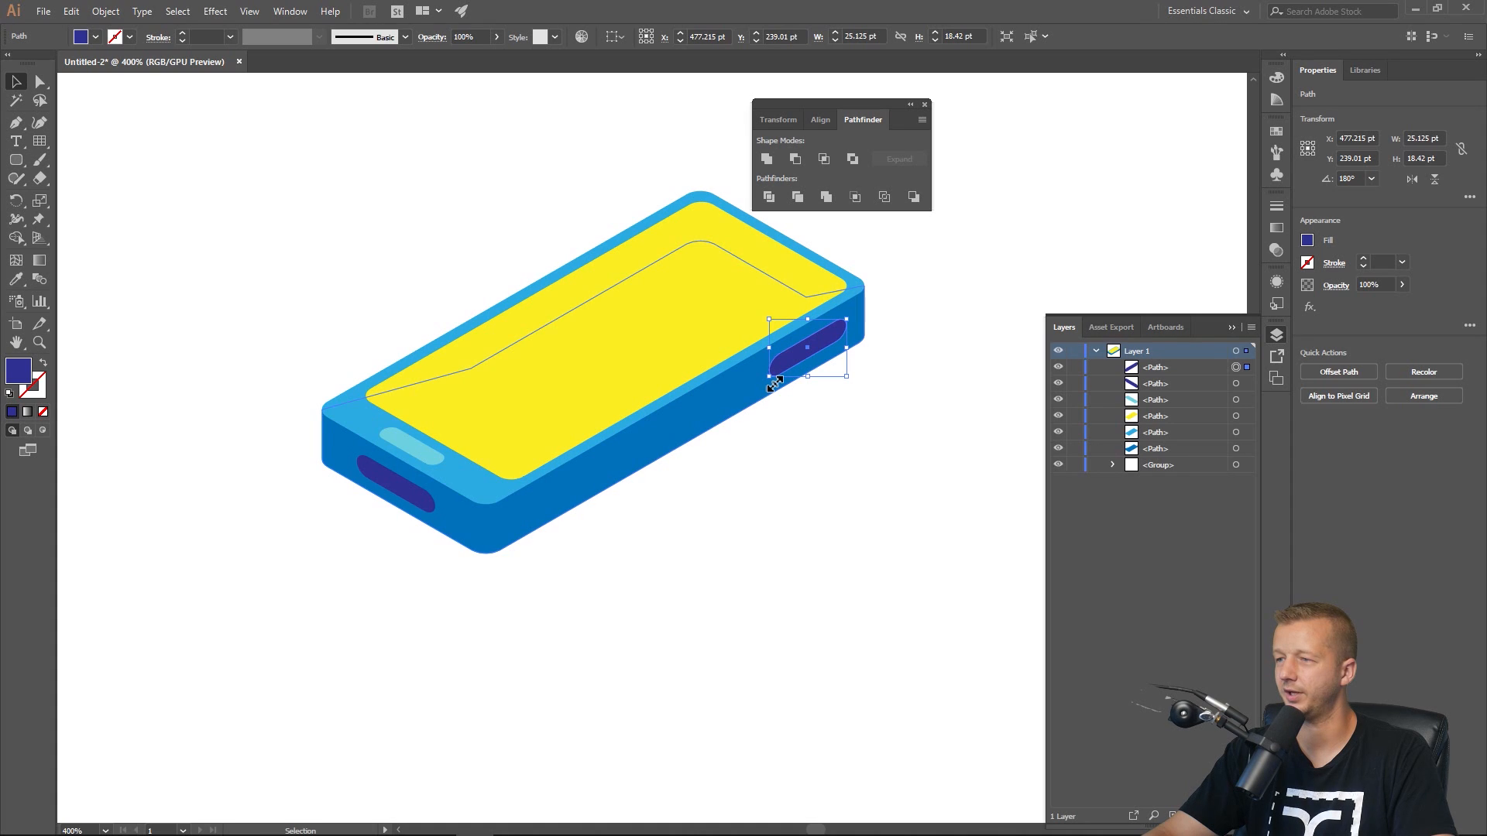
left_click_drag(774, 383, 800, 354)
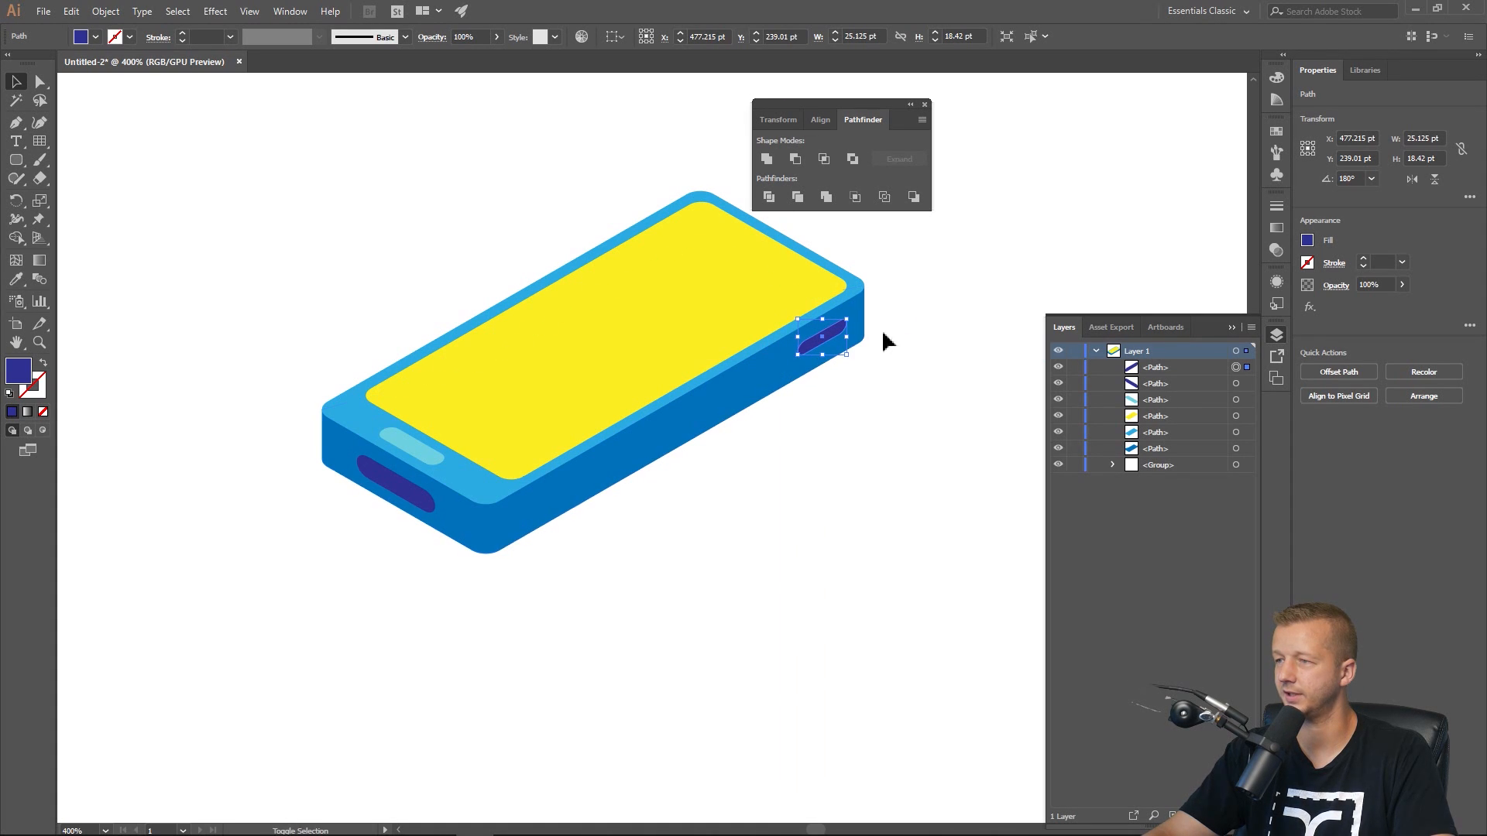
left_click(933, 293)
left_click(833, 338)
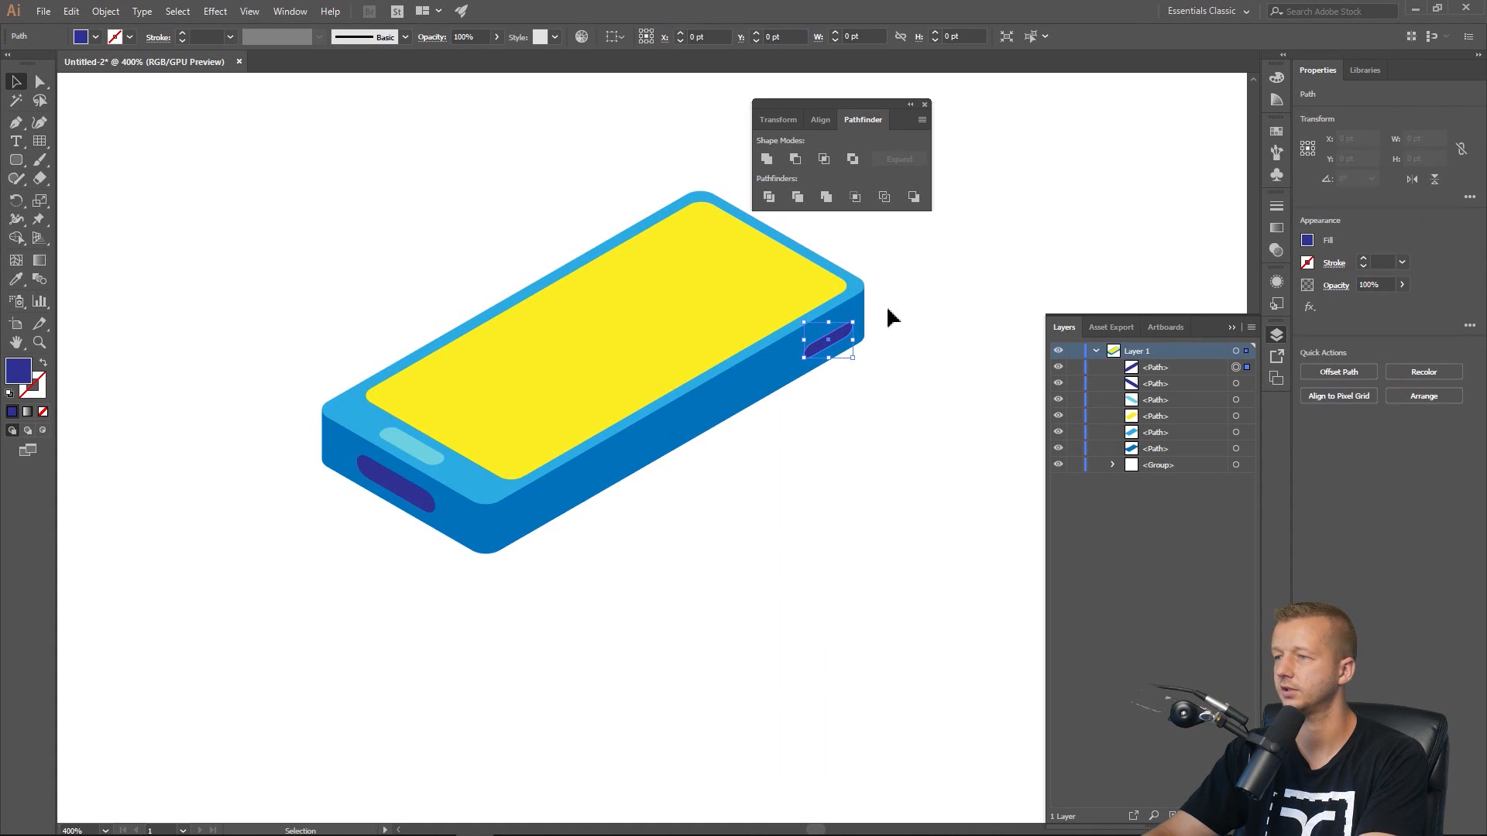
left_click(903, 304)
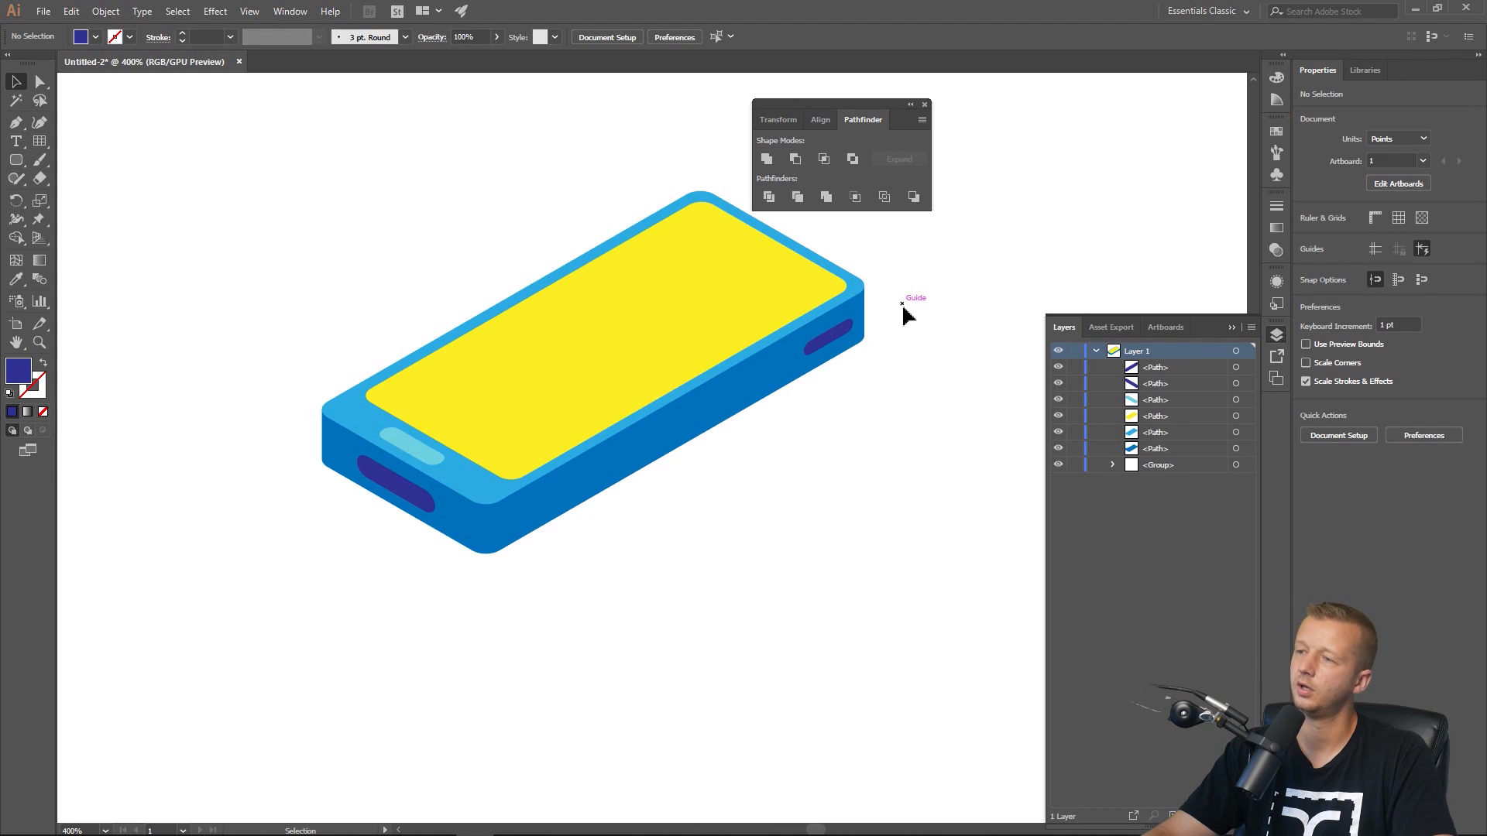
Duplicate the yellow screen in place and move the copy up above the slab.
left_click_drag(414, 225, 364, 259)
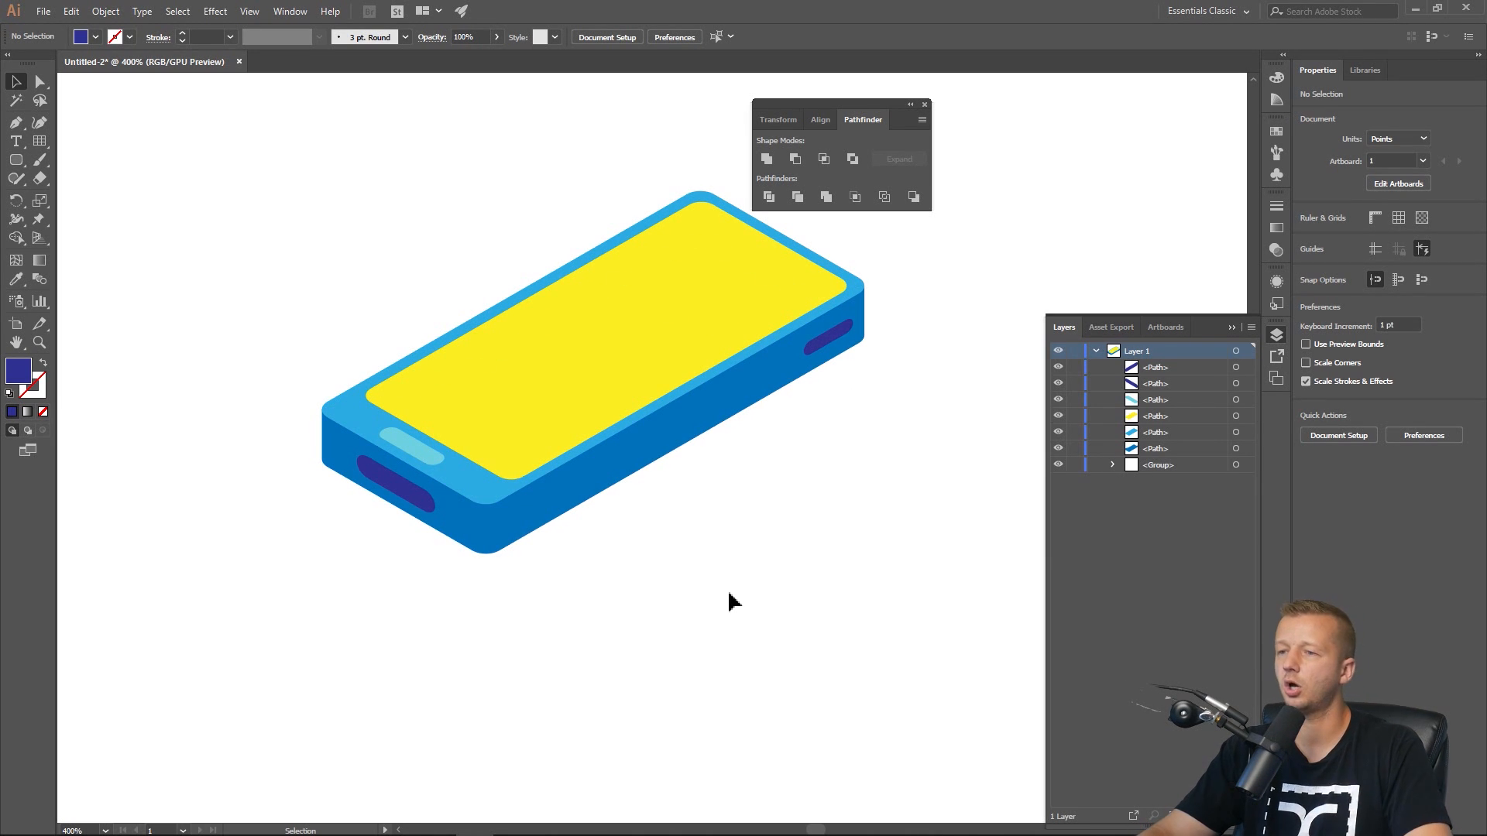
left_click_drag(837, 448, 790, 515)
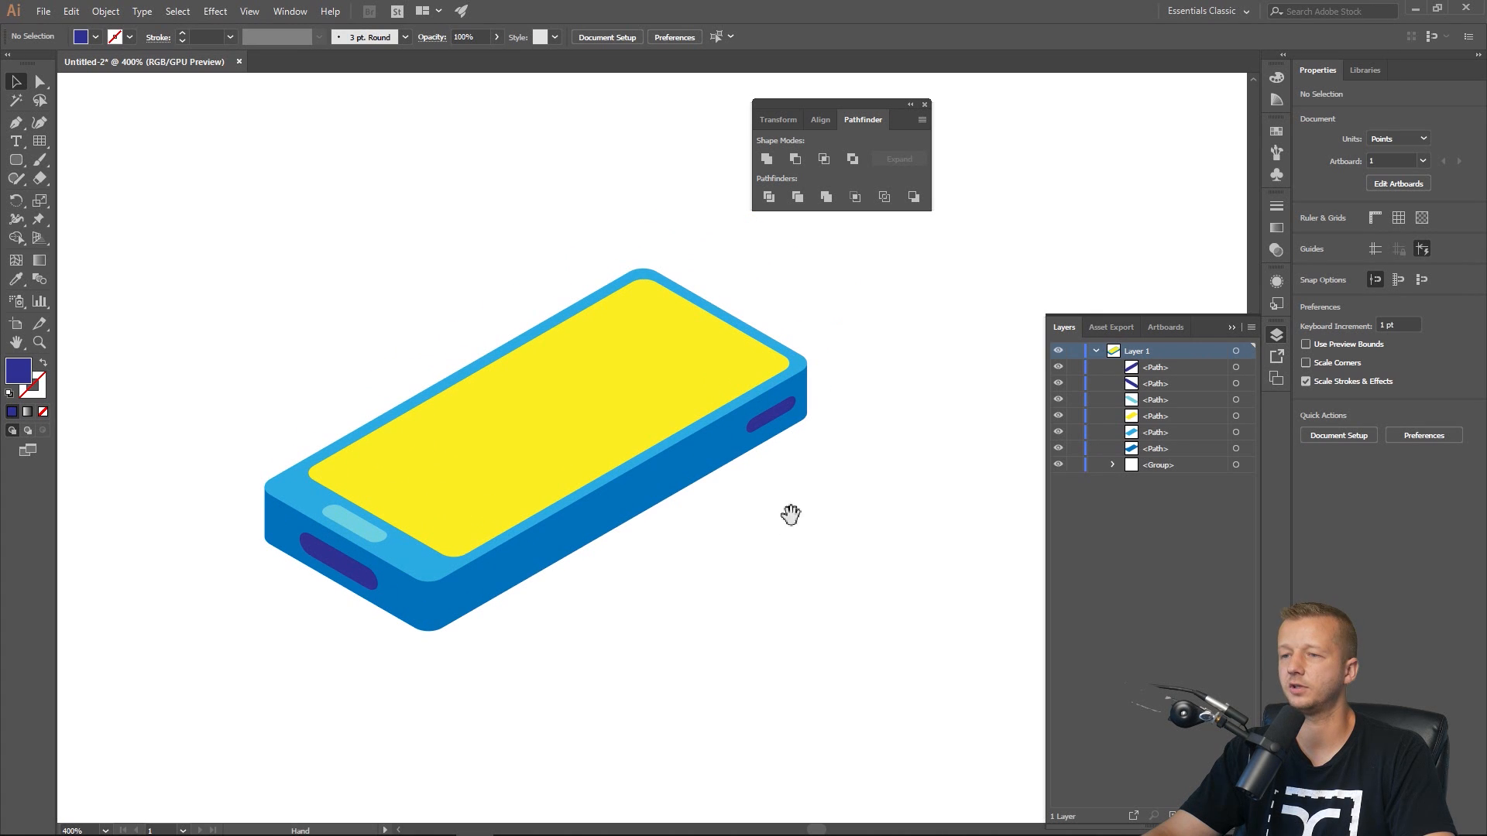
left_click(531, 426)
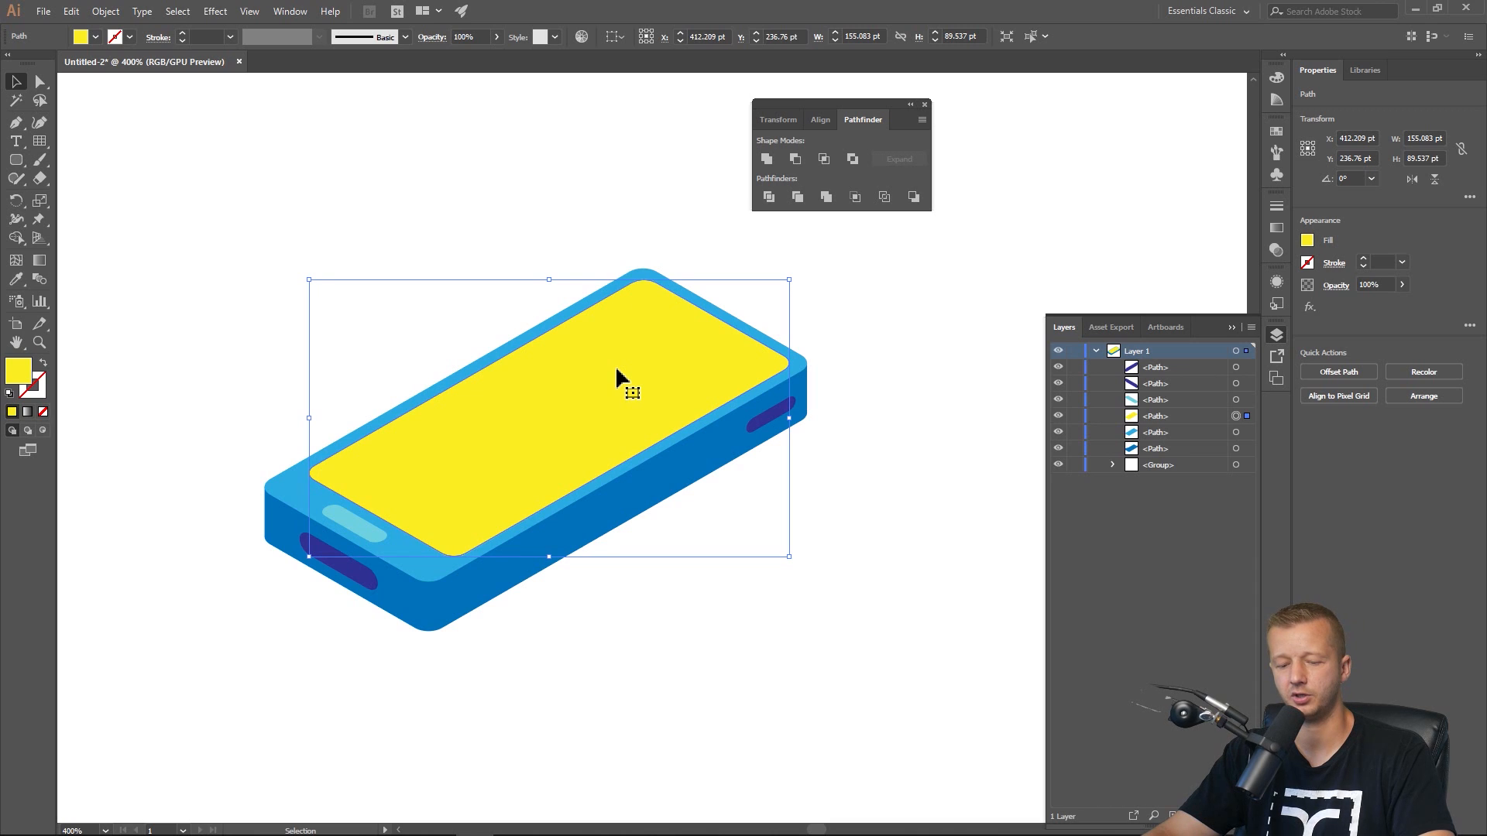
key("ctrl+c")
key("ctrl+f")
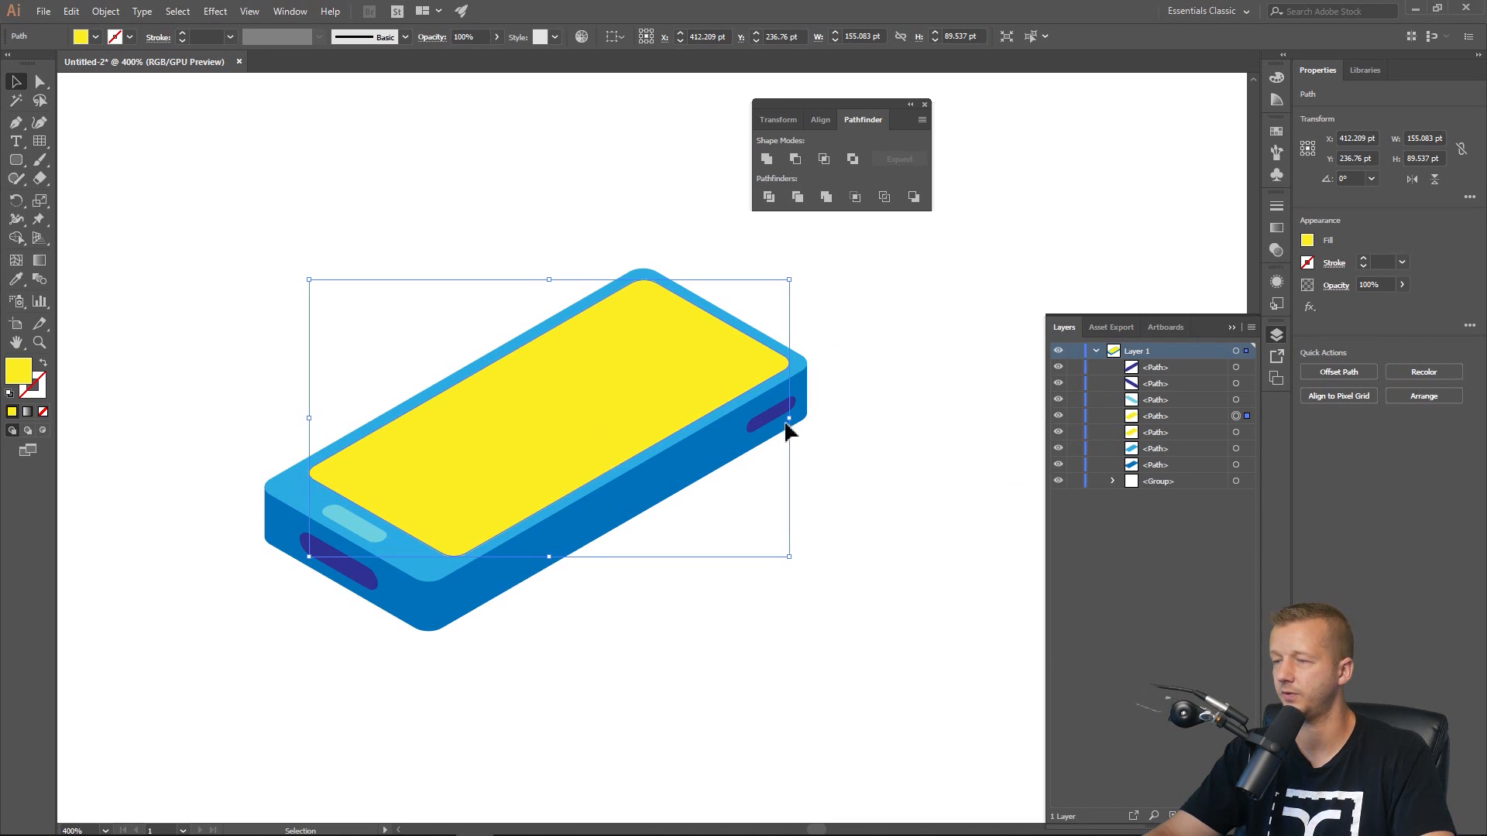
left_click_drag(549, 413, 539, 375)
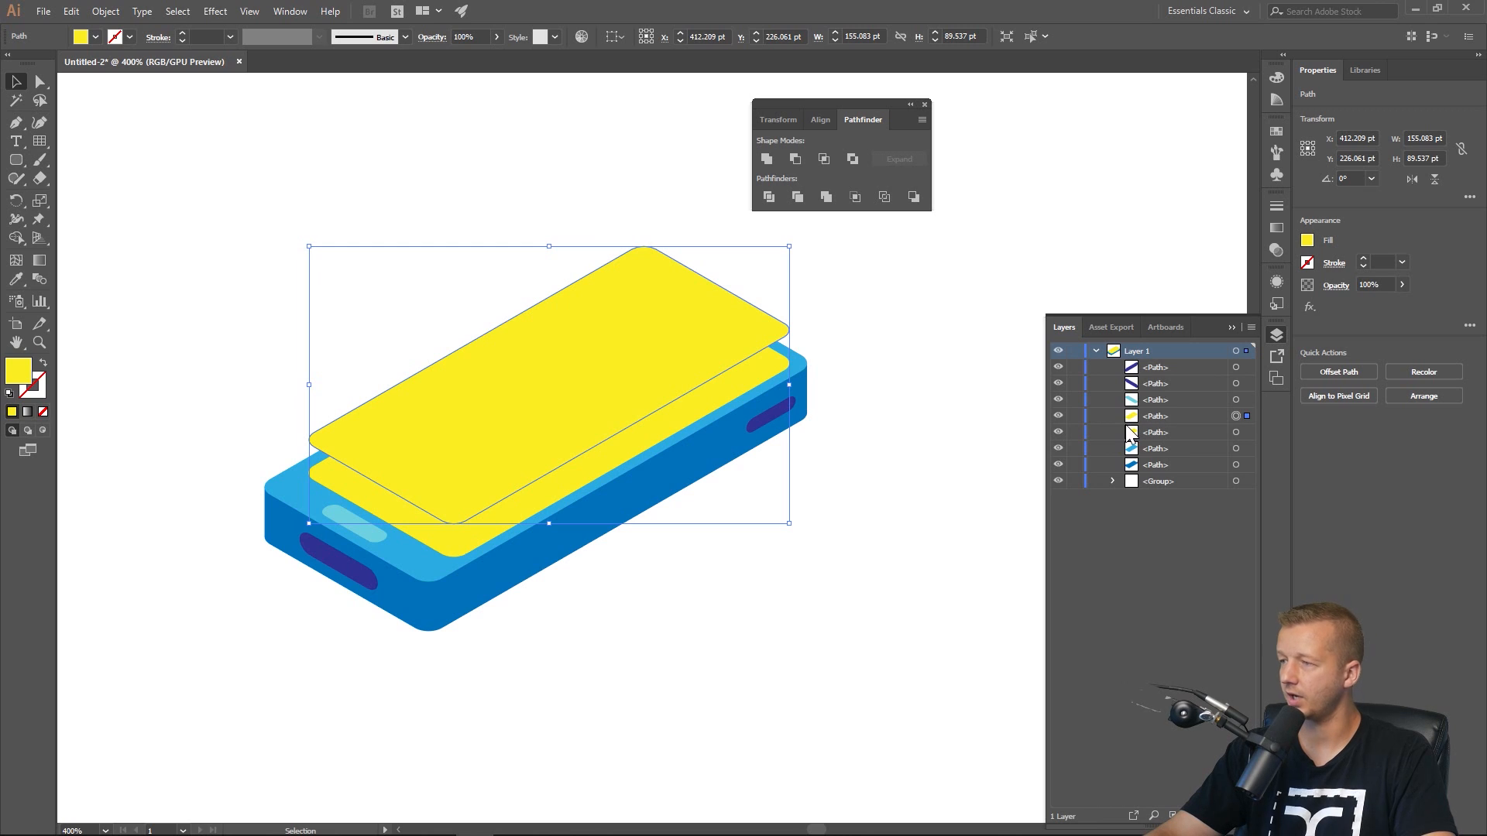
Set the raised screen copy's fill to none and its stroke to a blue swatch.
left_click(1307, 240)
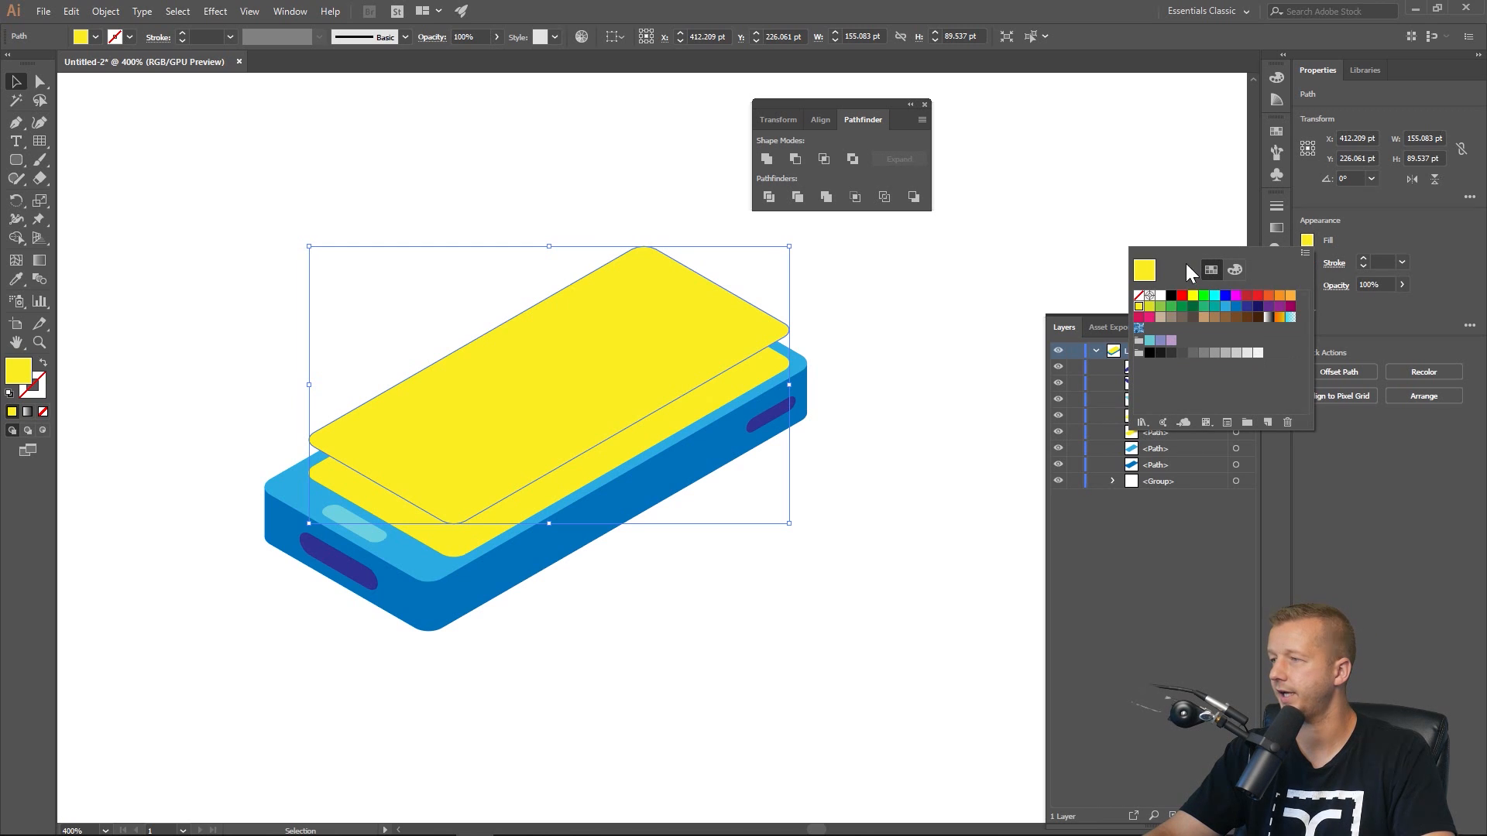
left_click(1138, 295)
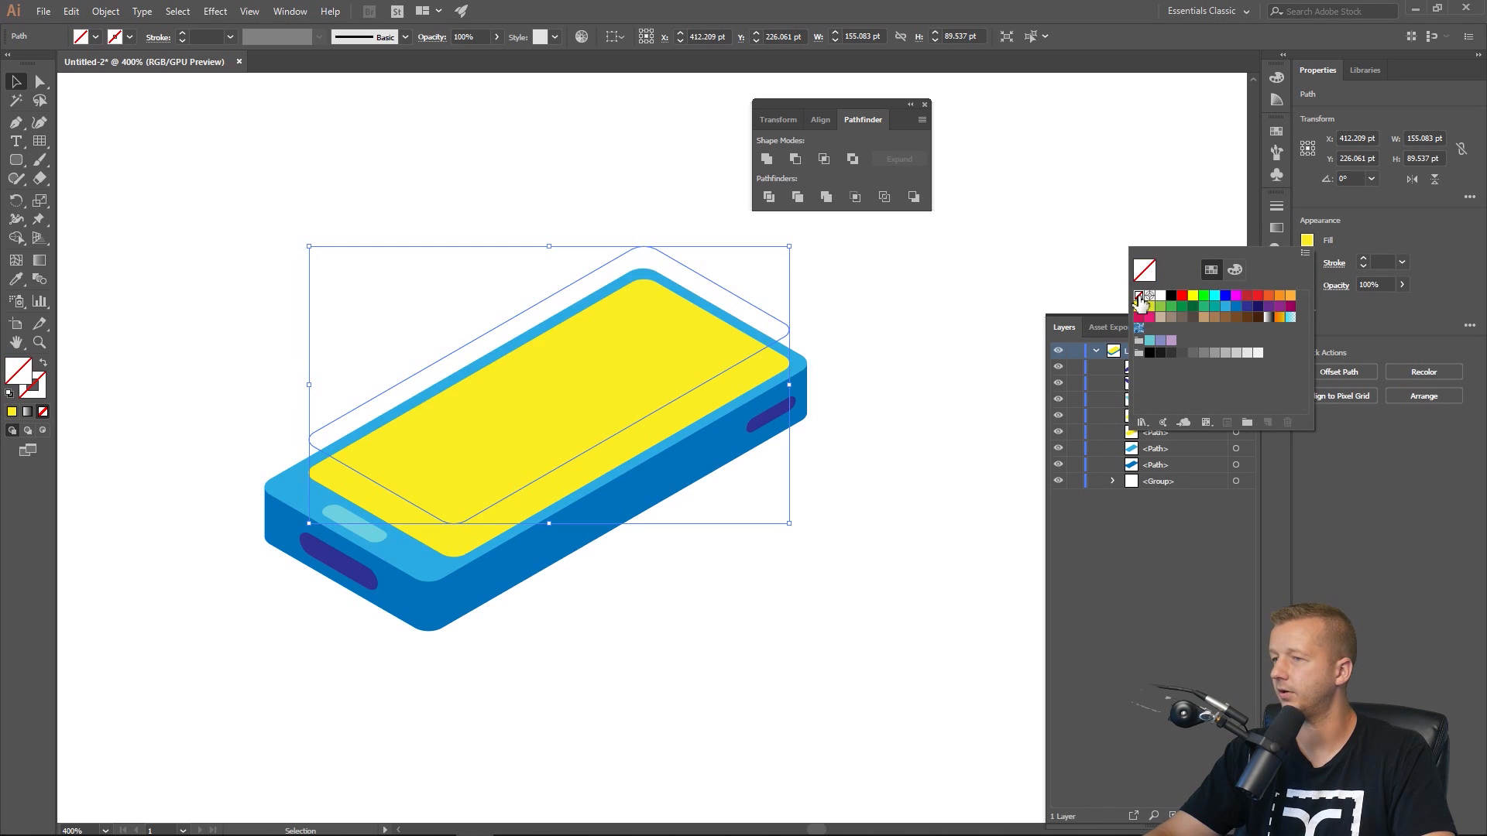
left_click(1359, 226)
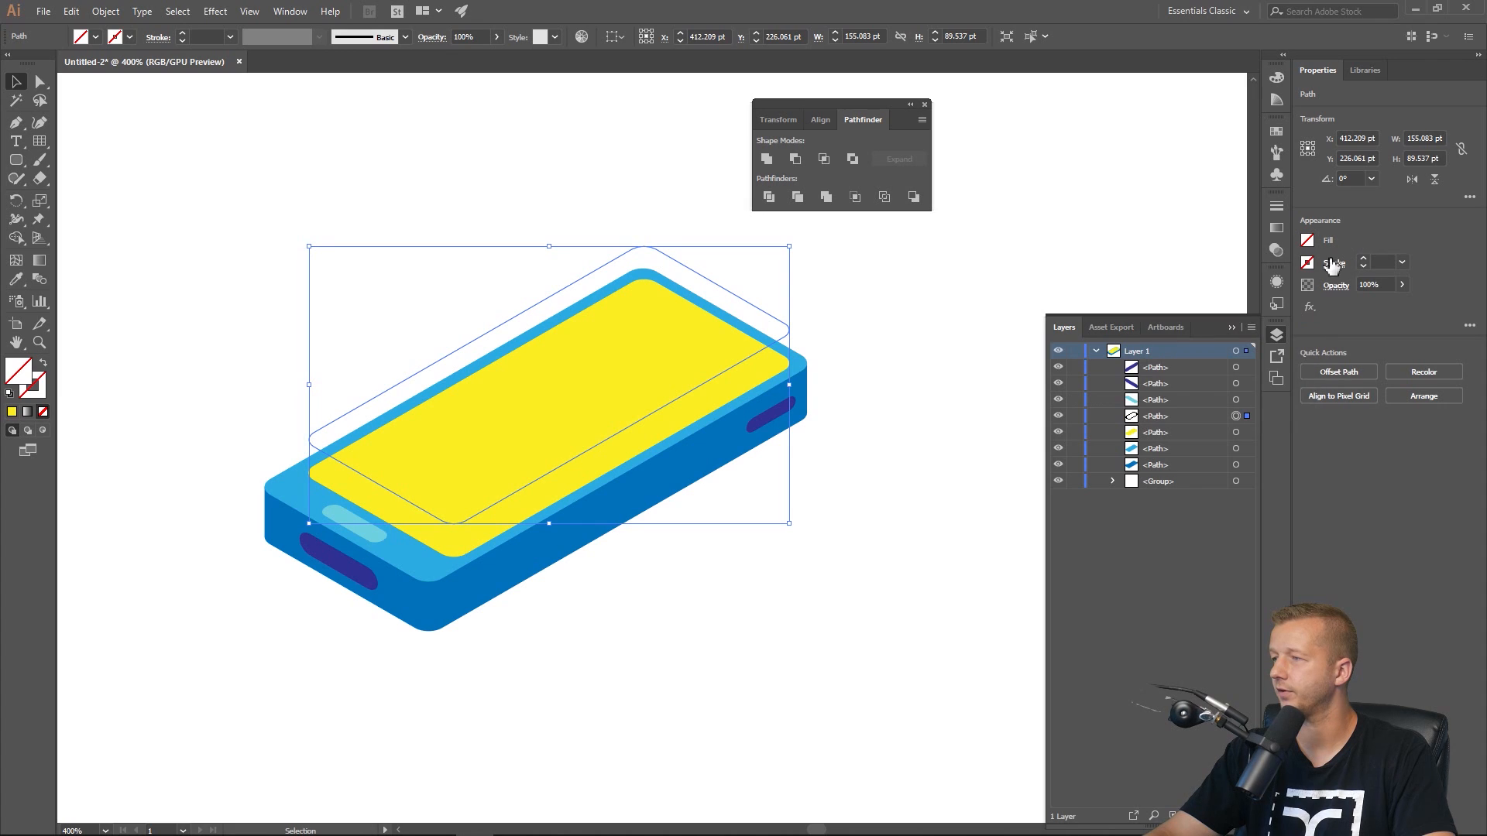
left_click(1333, 264)
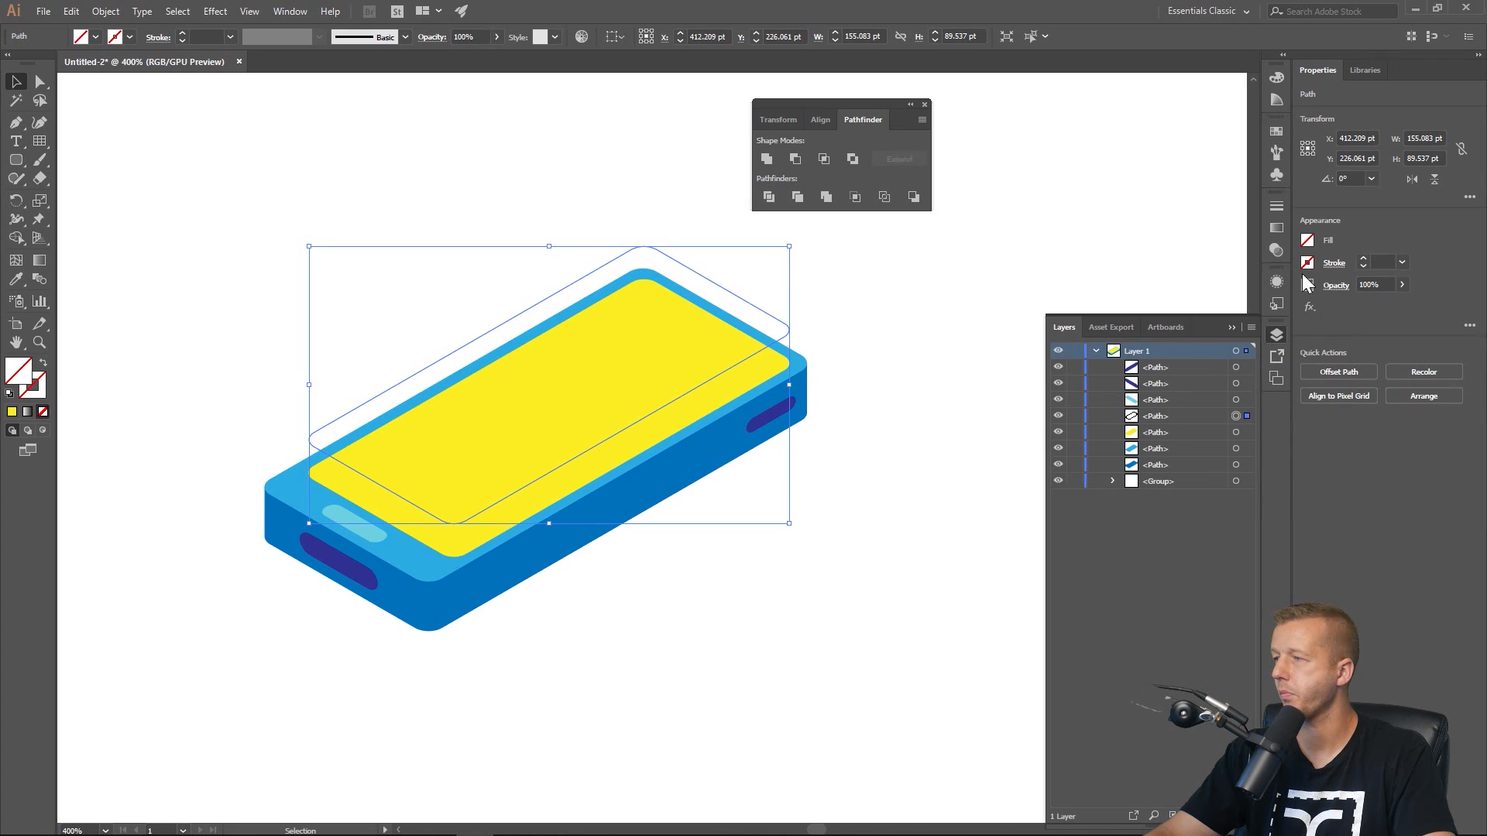
left_click(1308, 263)
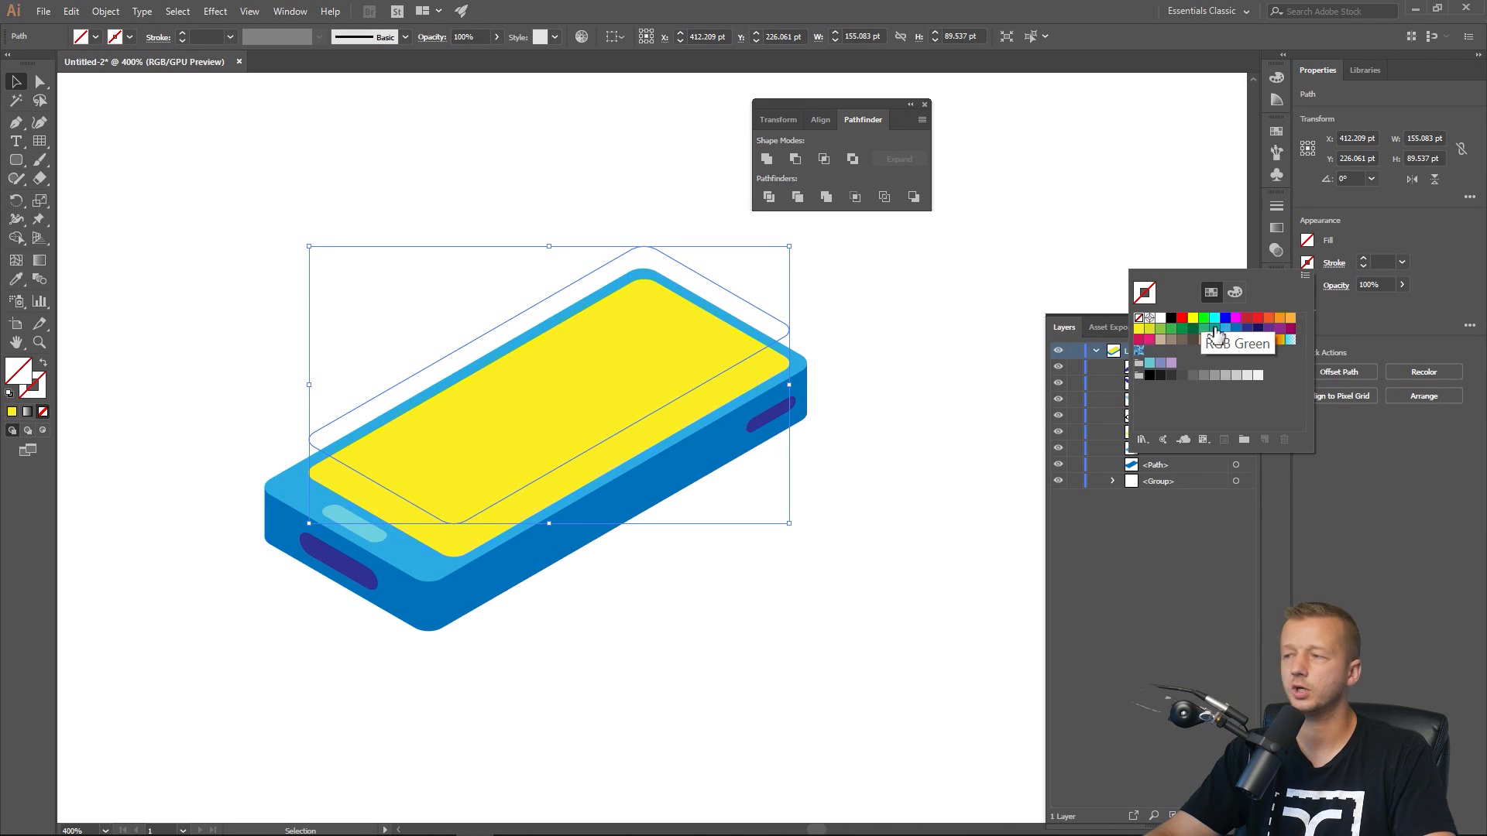
left_click(1162, 319)
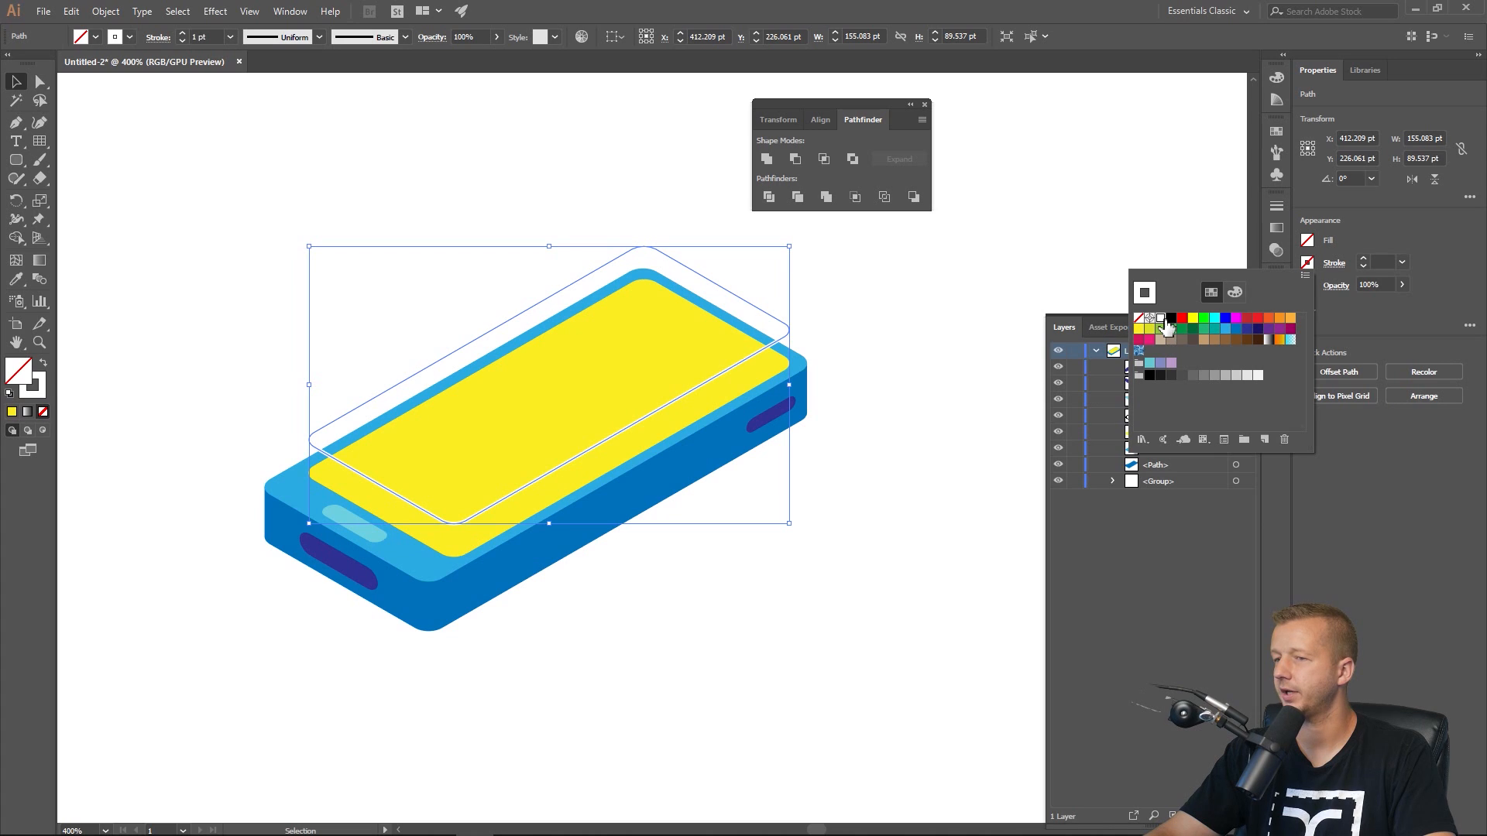
left_click(1226, 328)
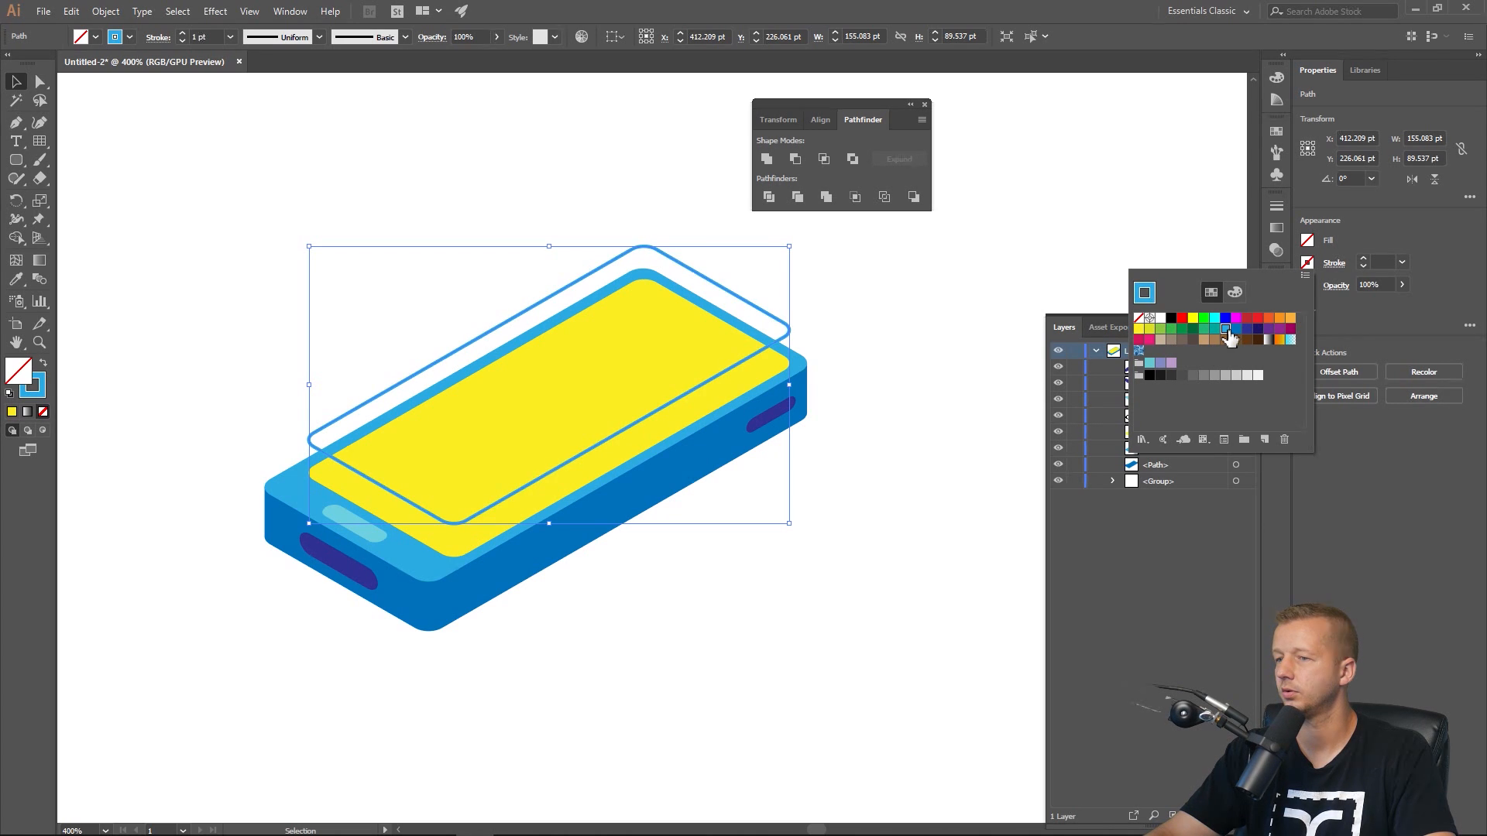
left_click(323, 221)
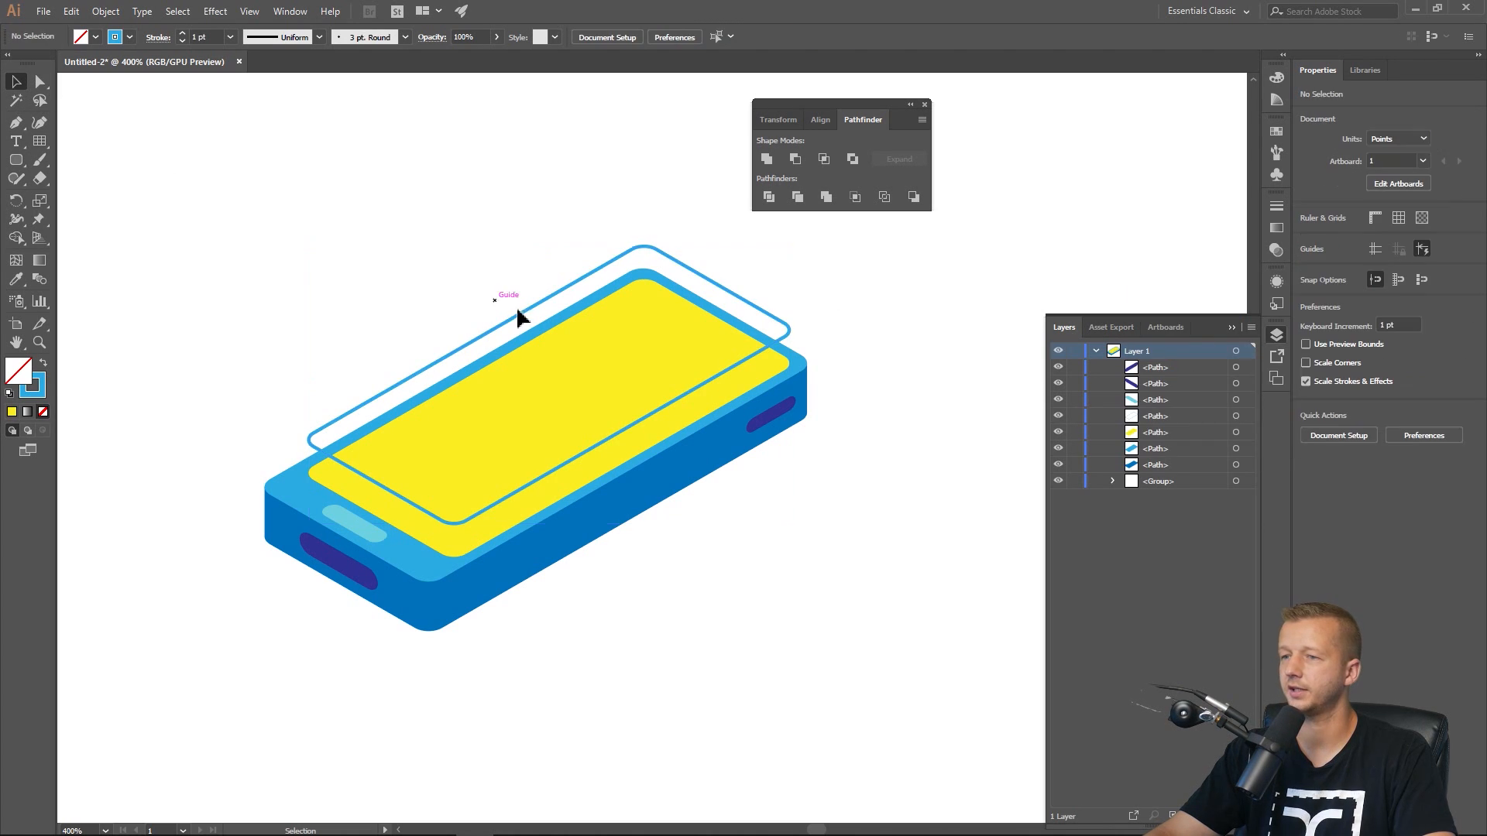
Nudge the blue screen outline up by one step.
left_click(606, 263)
key("Up")
left_click(549, 190)
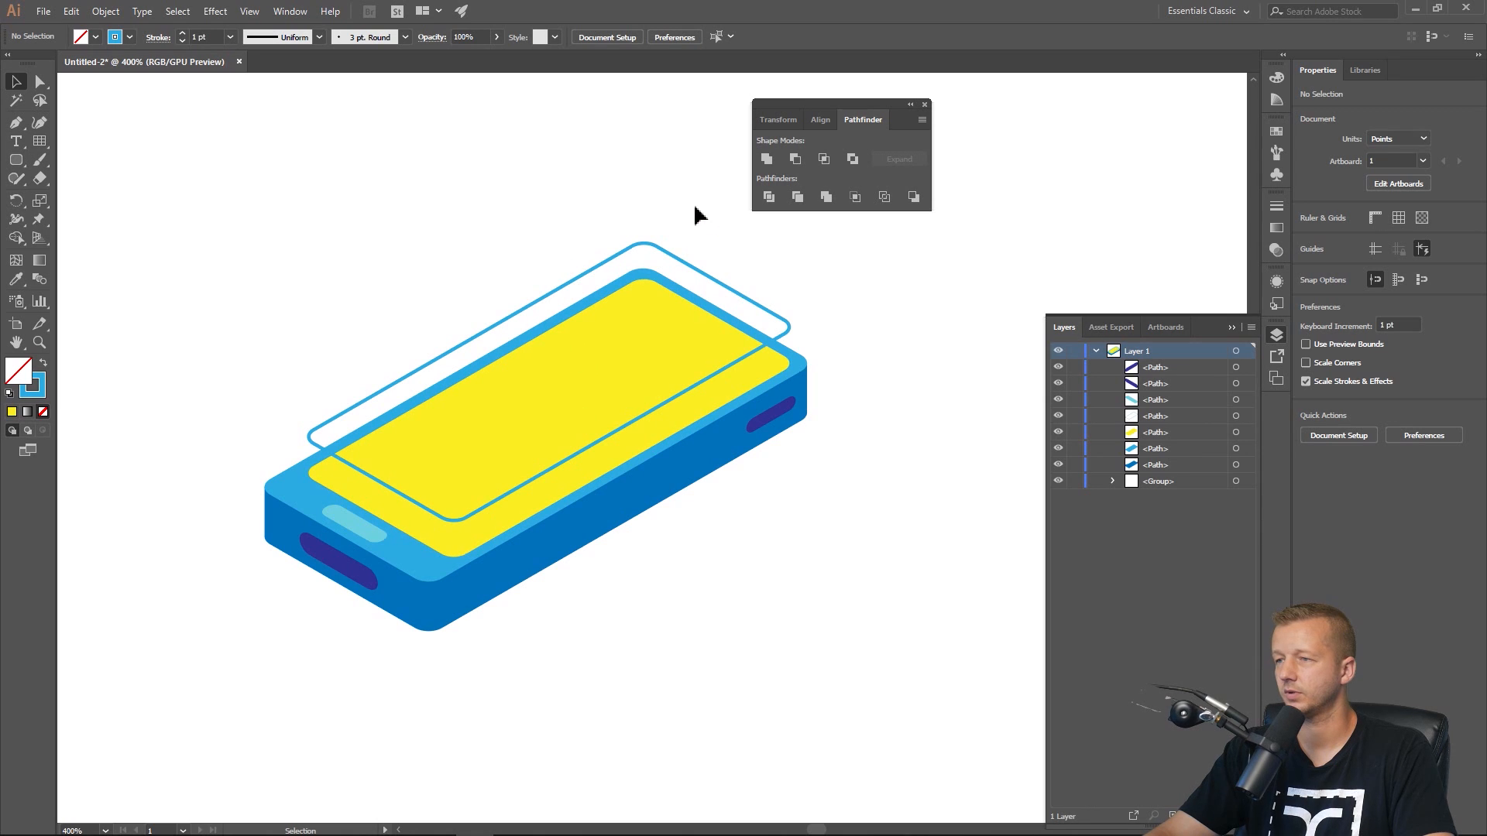
Duplicate the blue screen outline in front and give the copy a solid blue fill with no stroke.
left_click(766, 318)
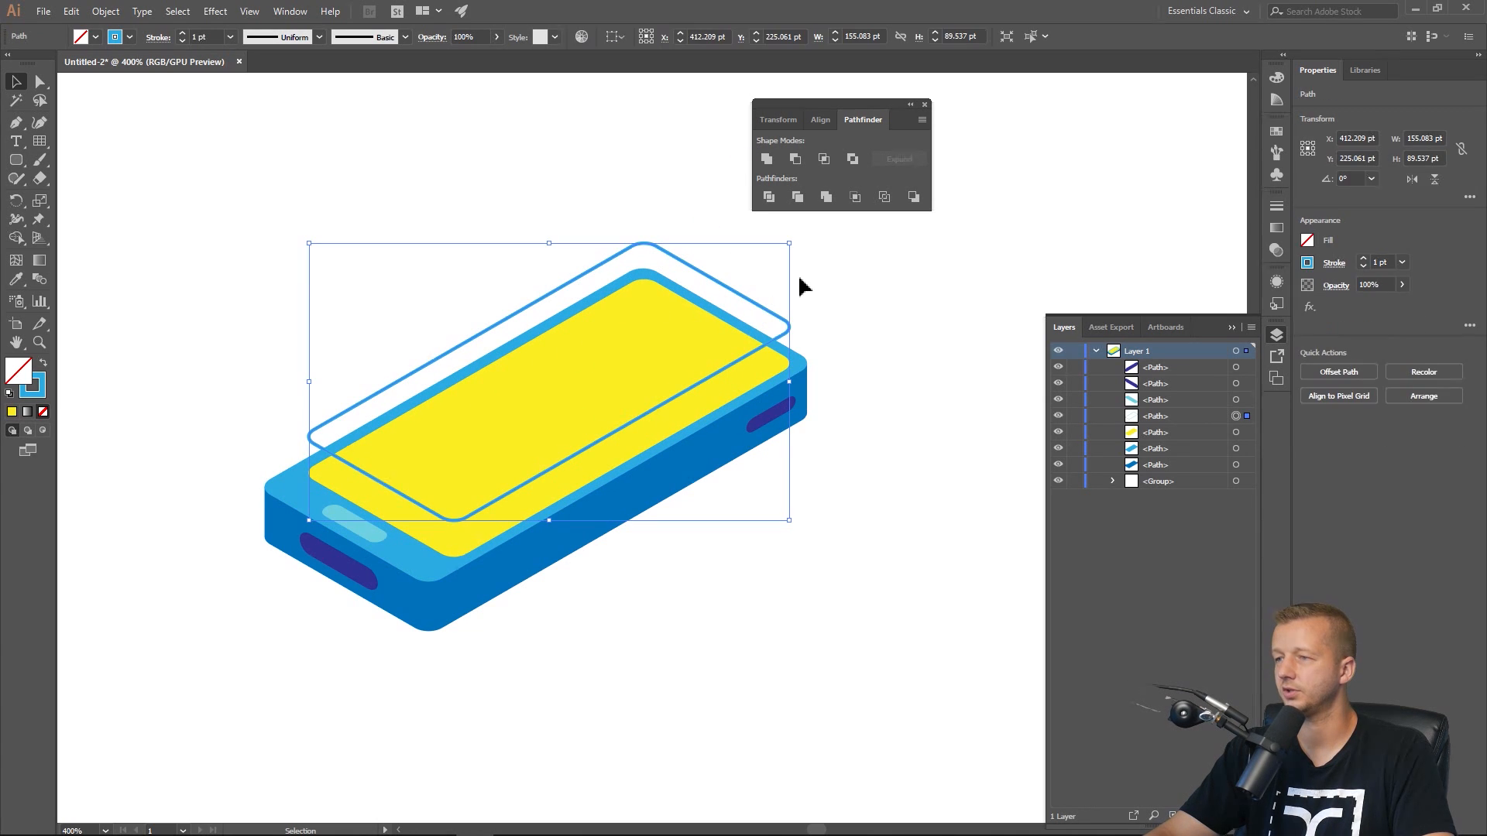
key("ctrl+c")
key("ctrl+f")
key("a")
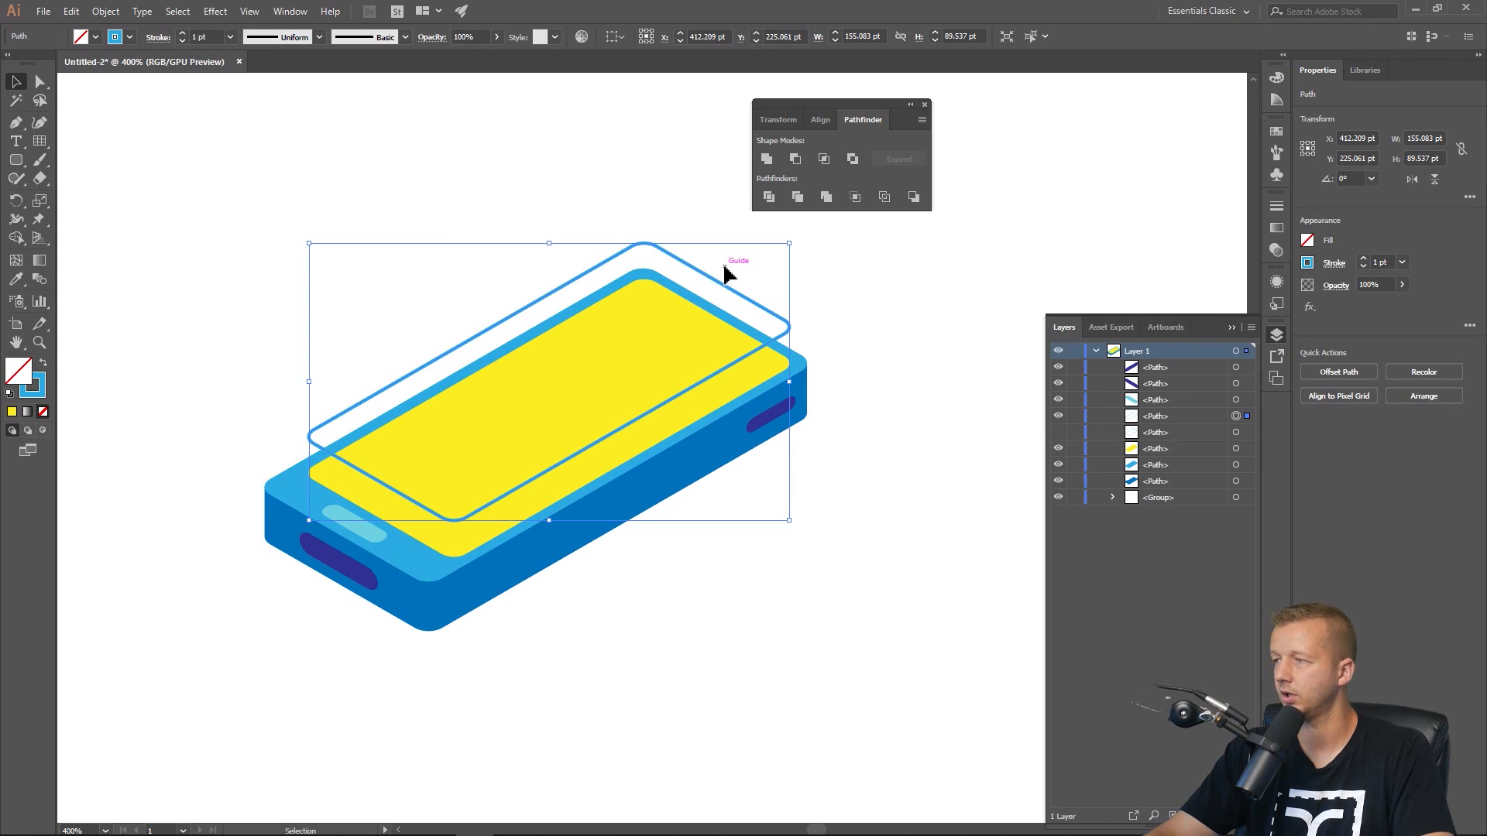
left_click(1309, 263)
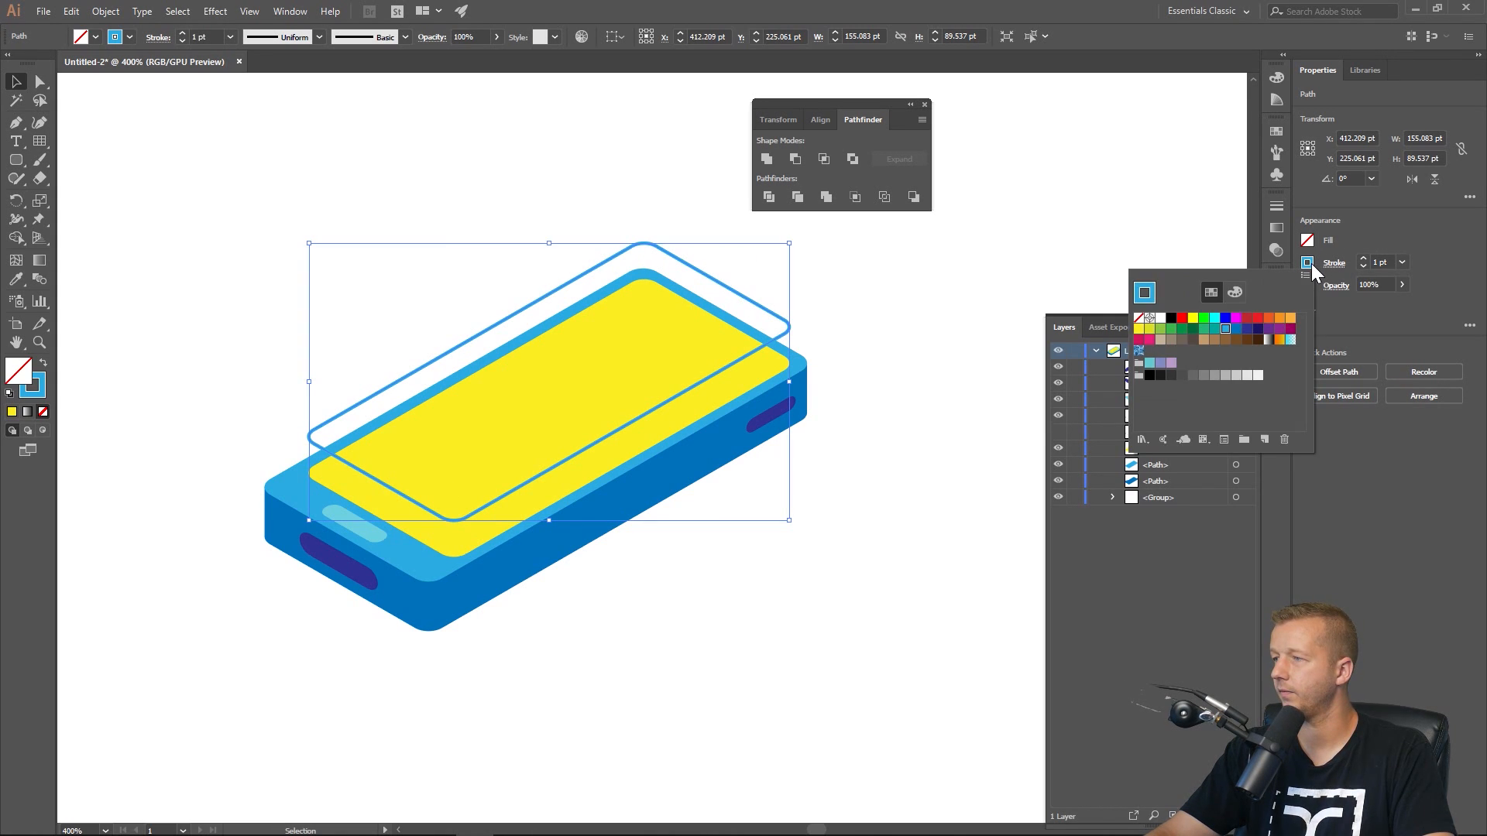
left_click(1138, 318)
left_click(1309, 241)
left_click(1308, 241)
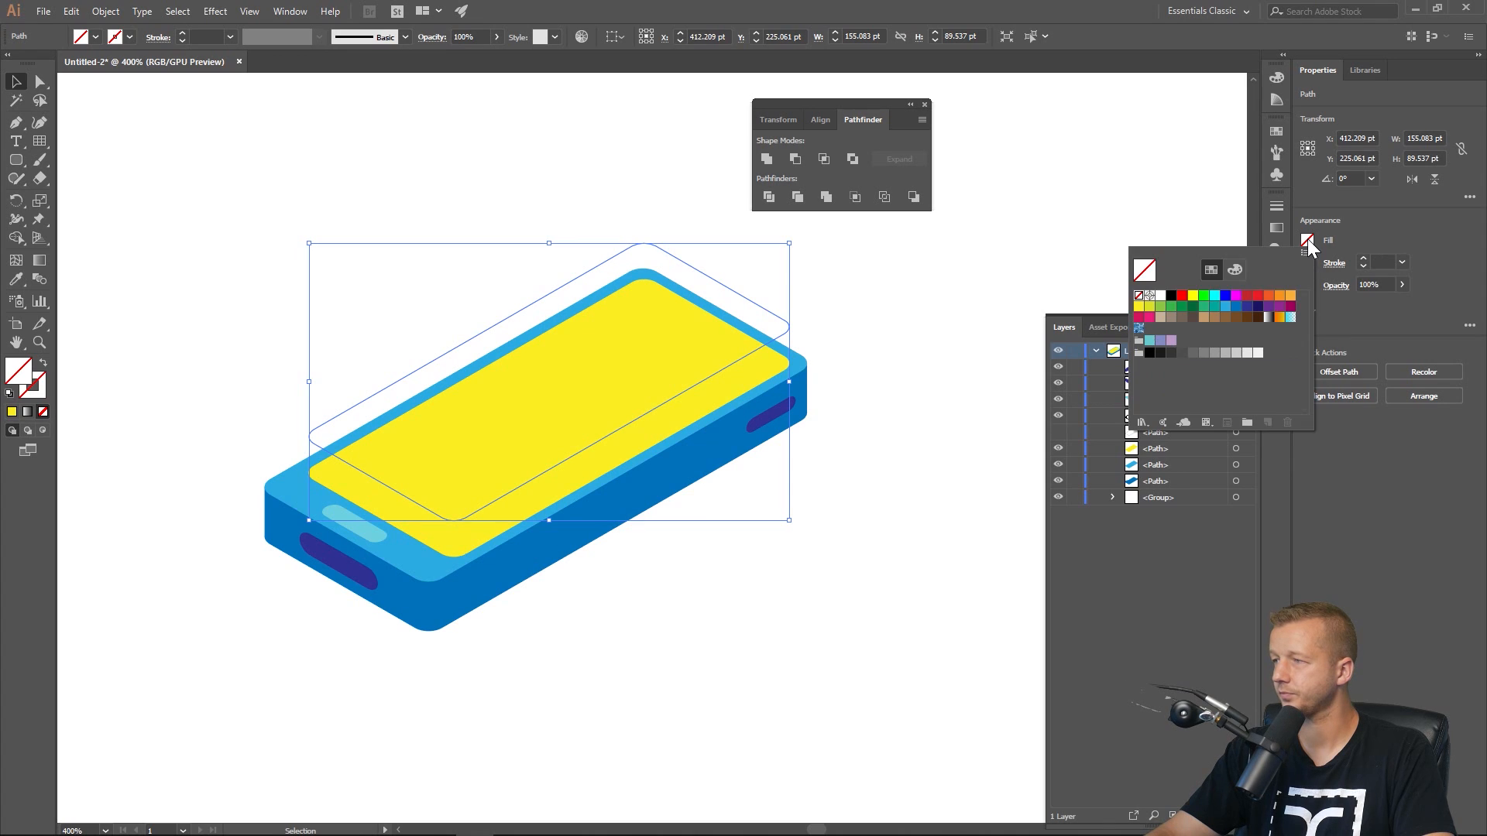
left_click(1160, 295)
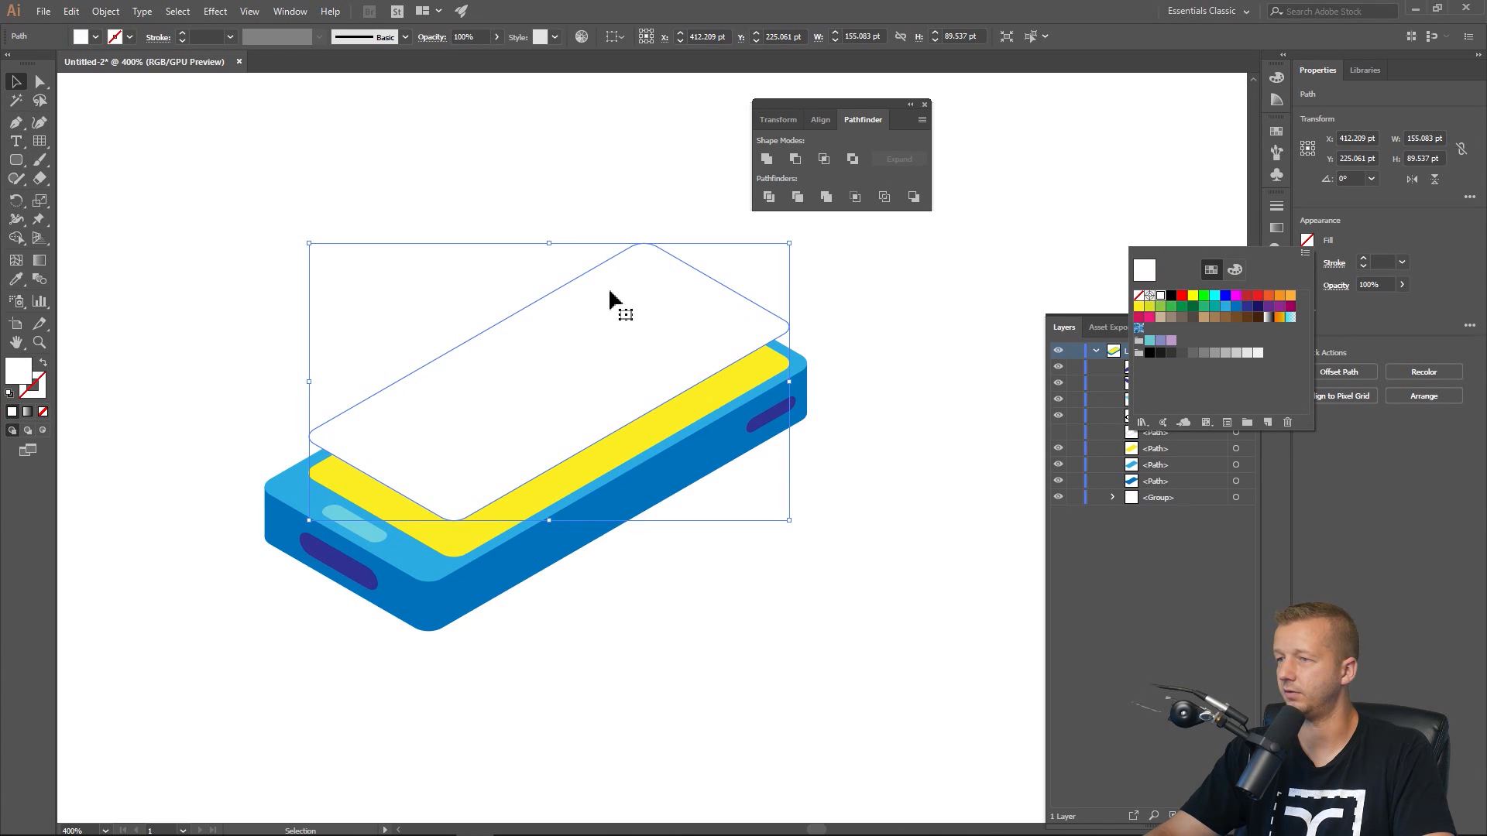
left_click(1225, 306)
left_click(544, 359)
left_click(279, 246)
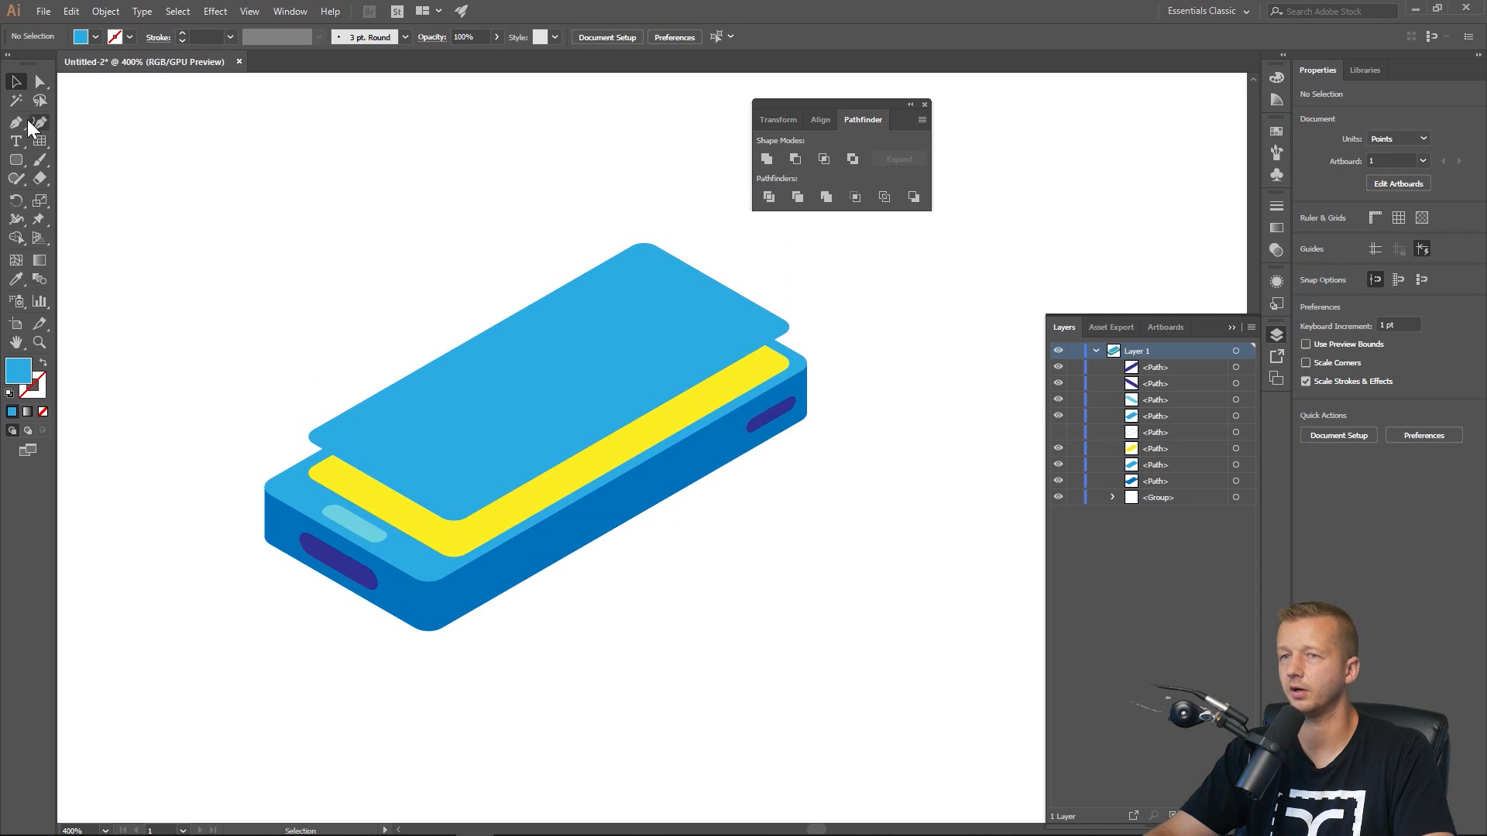
With the Rectangle tool, draw five tall vertical rectangles of varying widths across the raised screen, the first about 18 × 128 pt.
left_click(16, 161)
left_click_drag(17, 161, 36, 161)
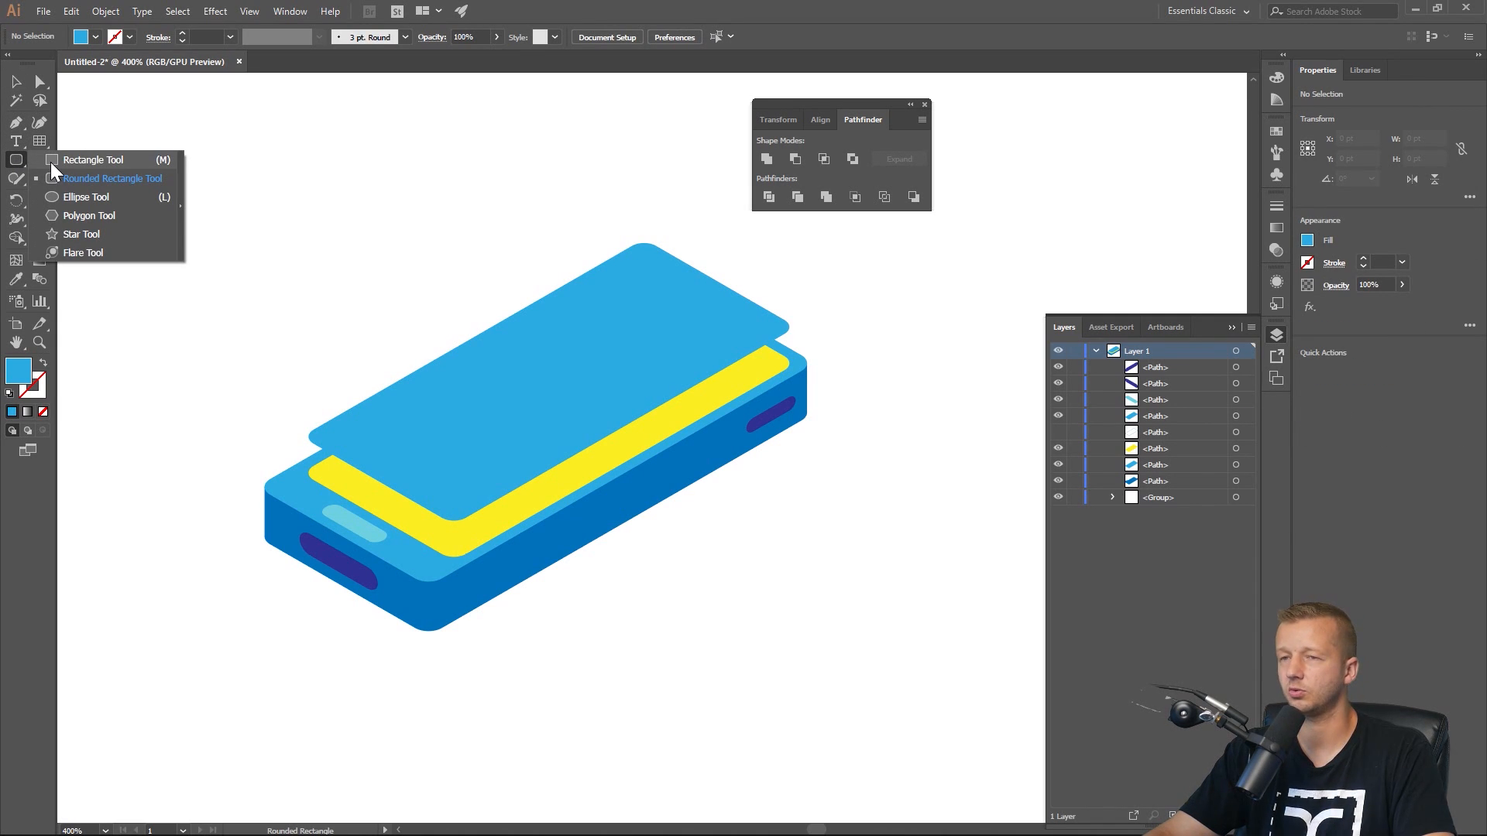
left_click(50, 161)
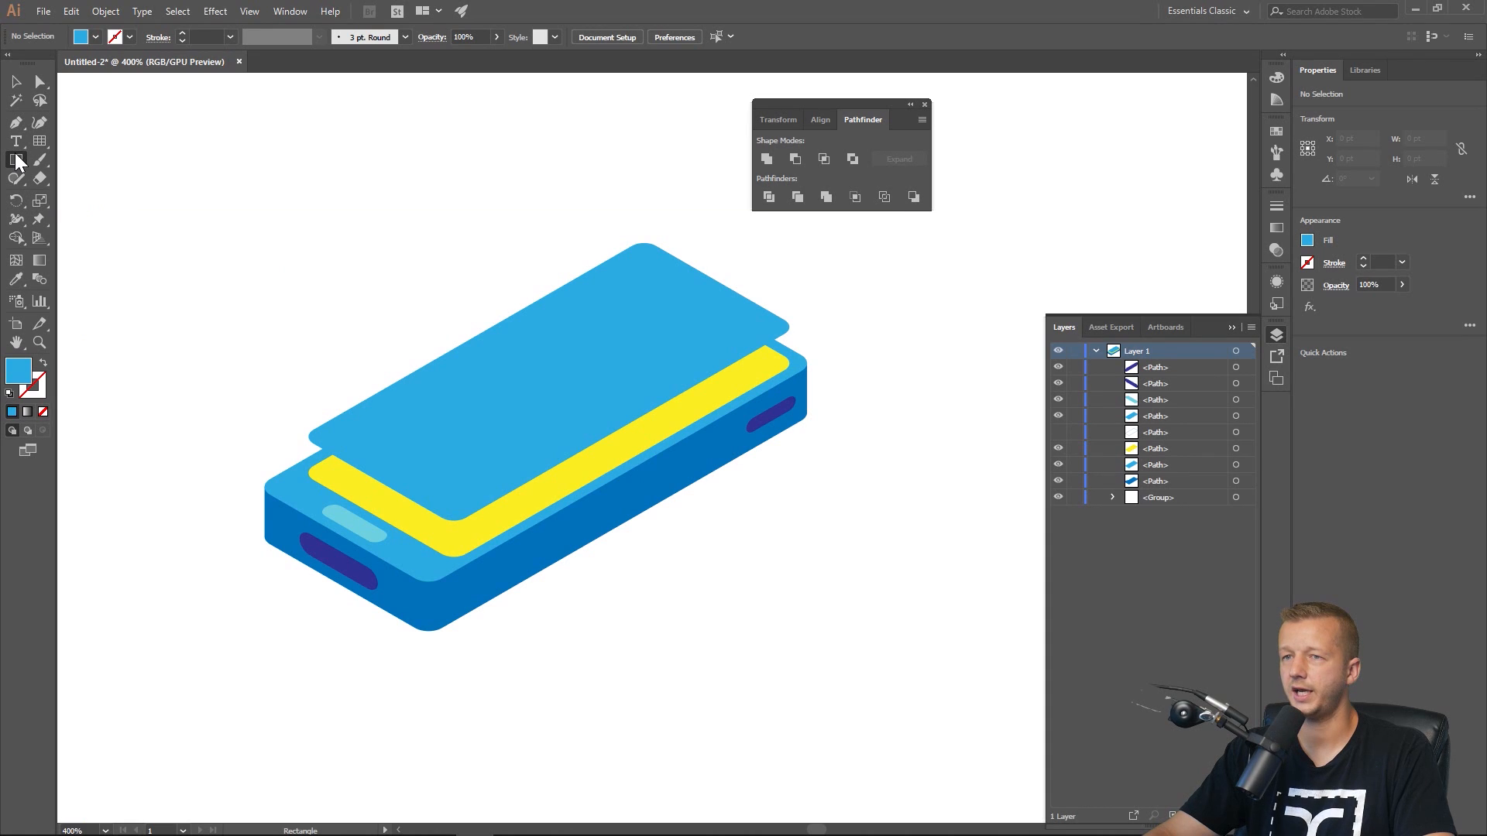
left_click_drag(18, 162, 53, 161)
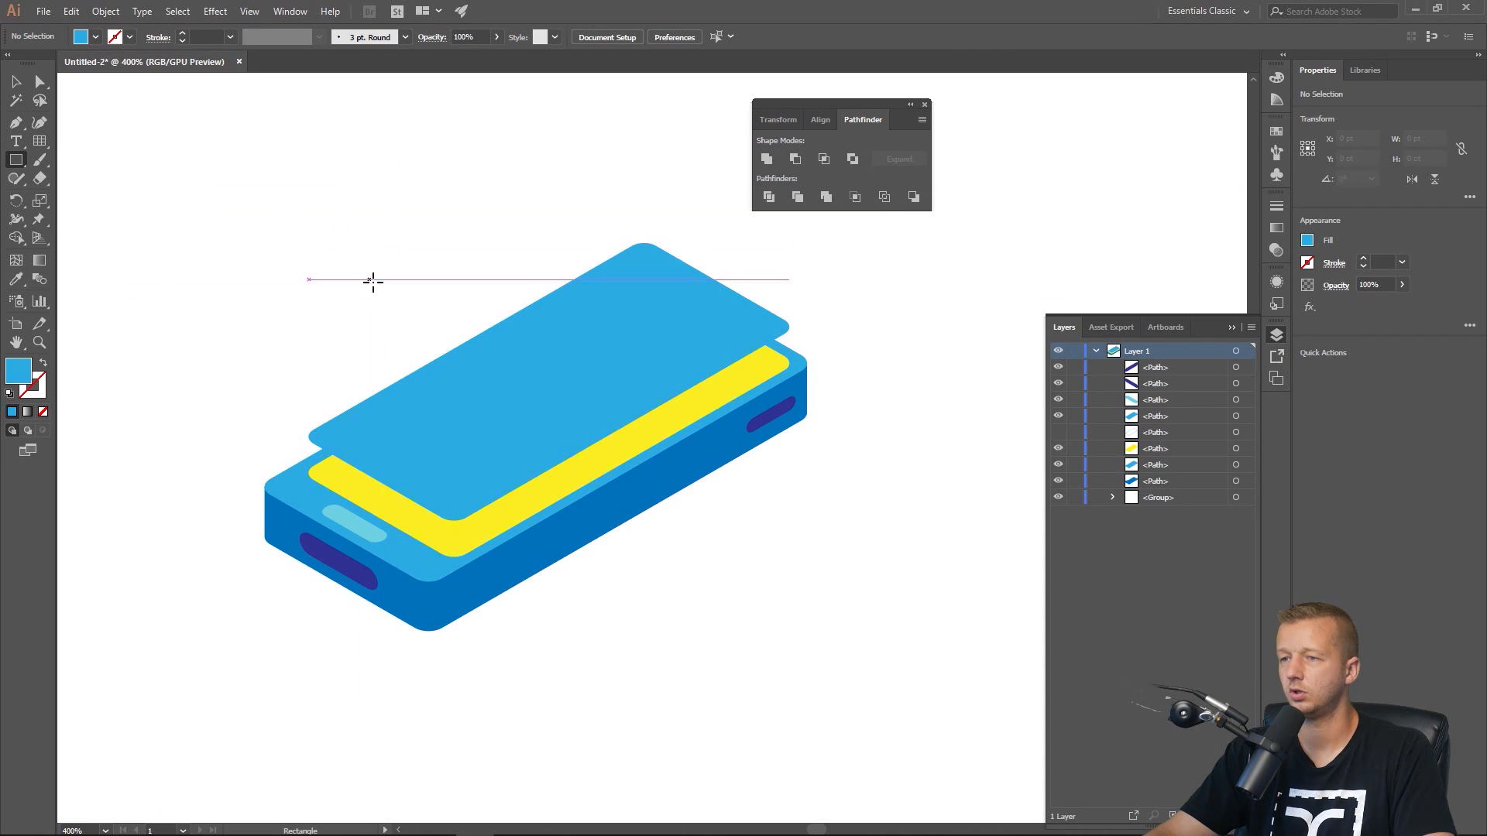
left_click_drag(359, 270, 418, 667)
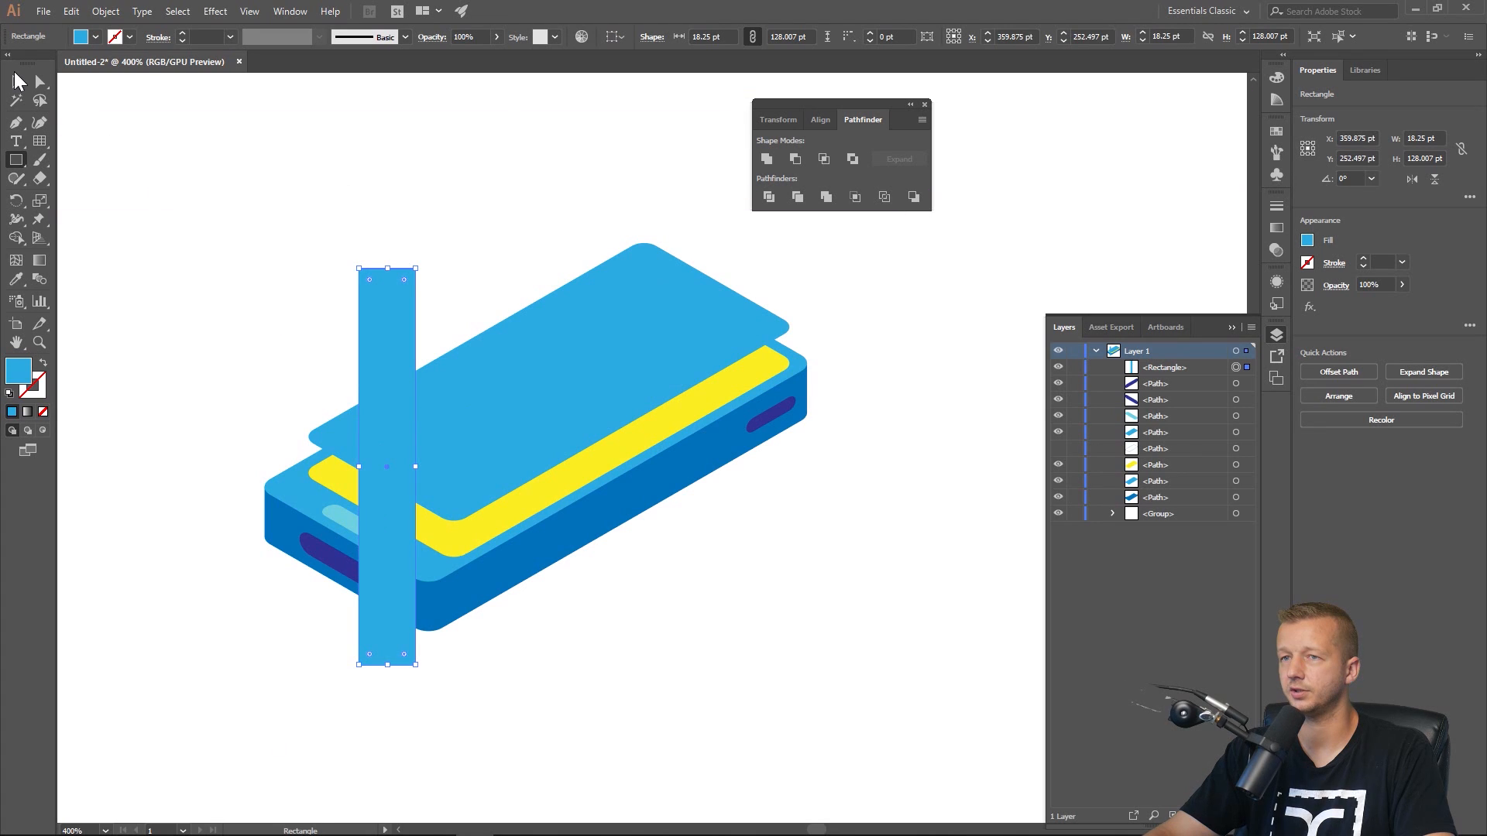
key("v")
key("m")
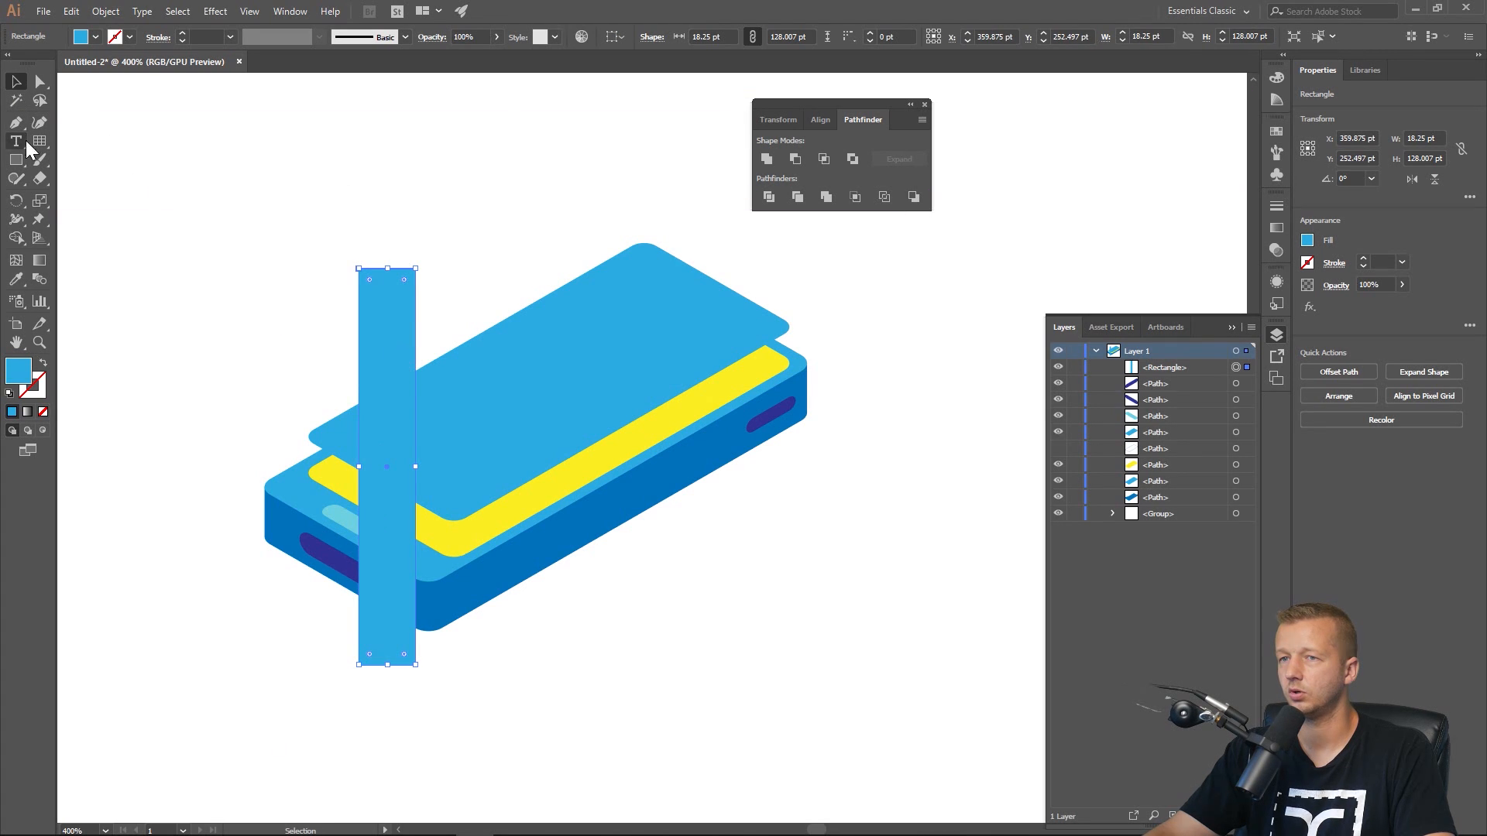
left_click_drag(439, 232, 463, 662)
mouse_move(543, 174)
left_mouse_down()
mouse_move(584, 362)
mouse_move(601, 601)
mouse_move(616, 611)
left_mouse_up()
left_click_drag(639, 140, 656, 519)
left_click_drag(723, 190, 742, 507)
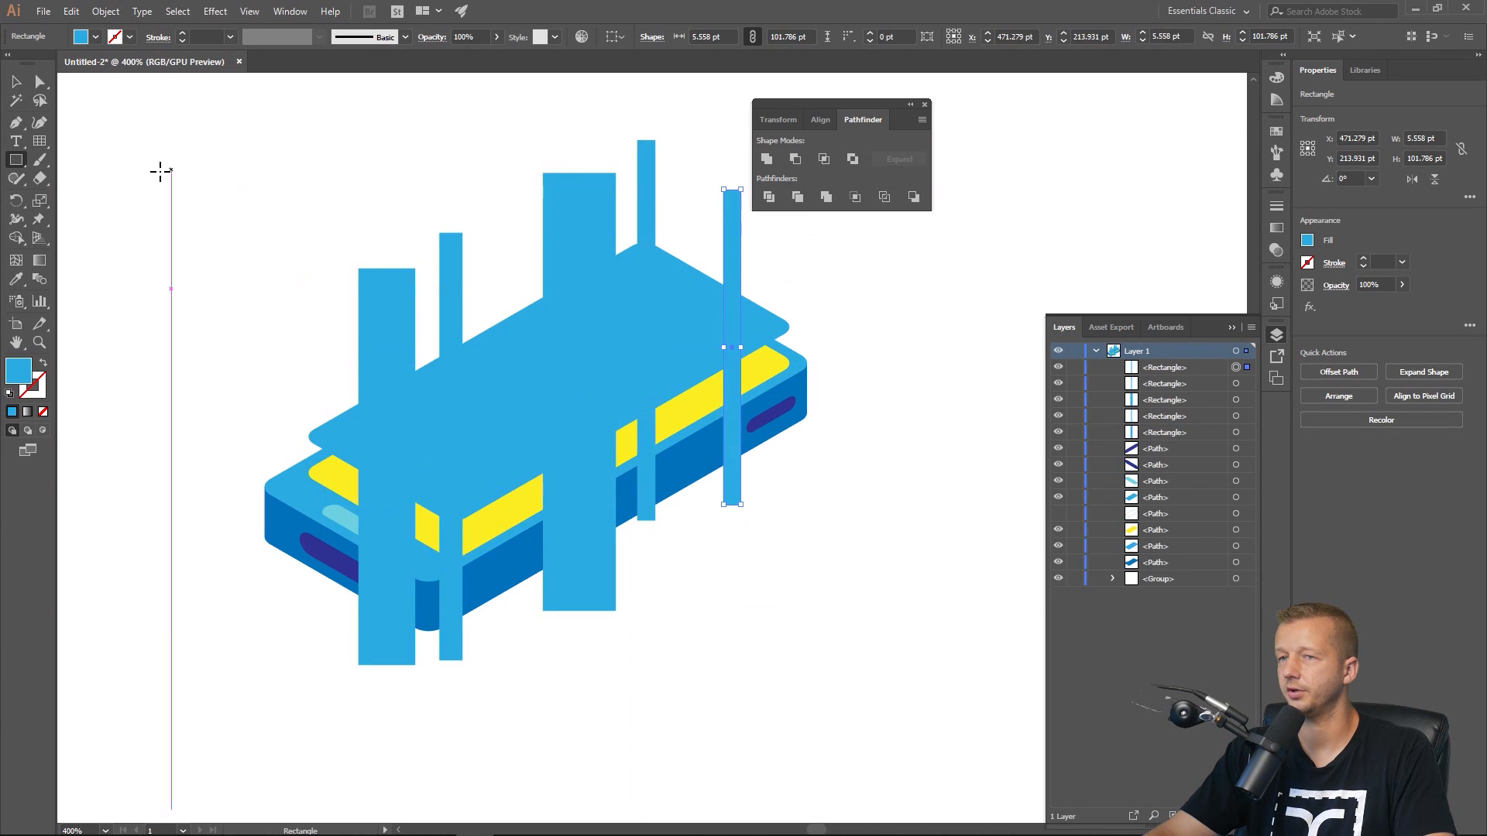
Select all five vertical rectangles and group them.
left_click(16, 98)
key("v")
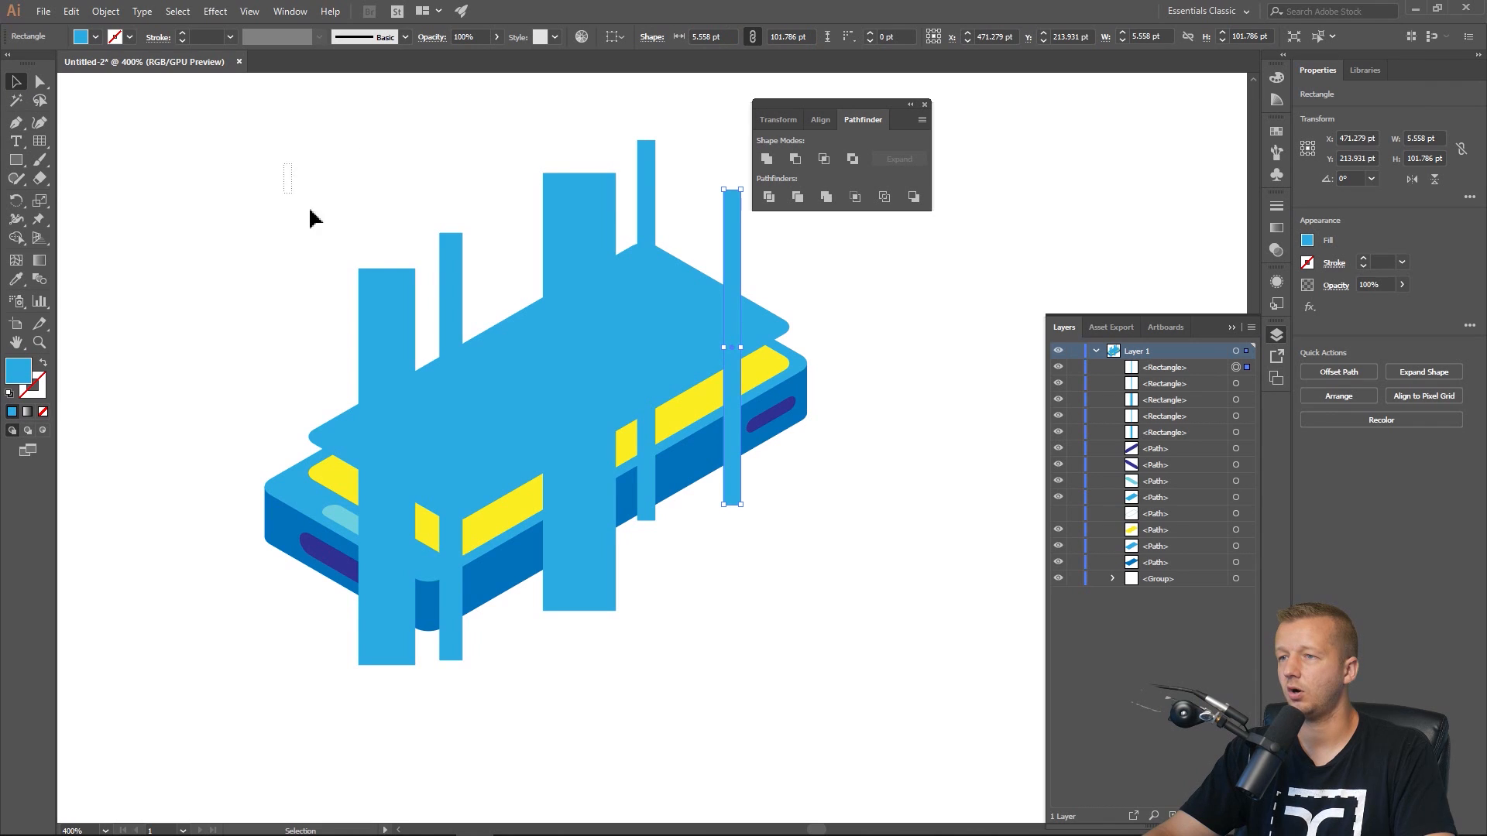
left_click_drag(284, 162, 453, 283)
left_click(568, 197, "shift")
left_click(646, 175, "shift")
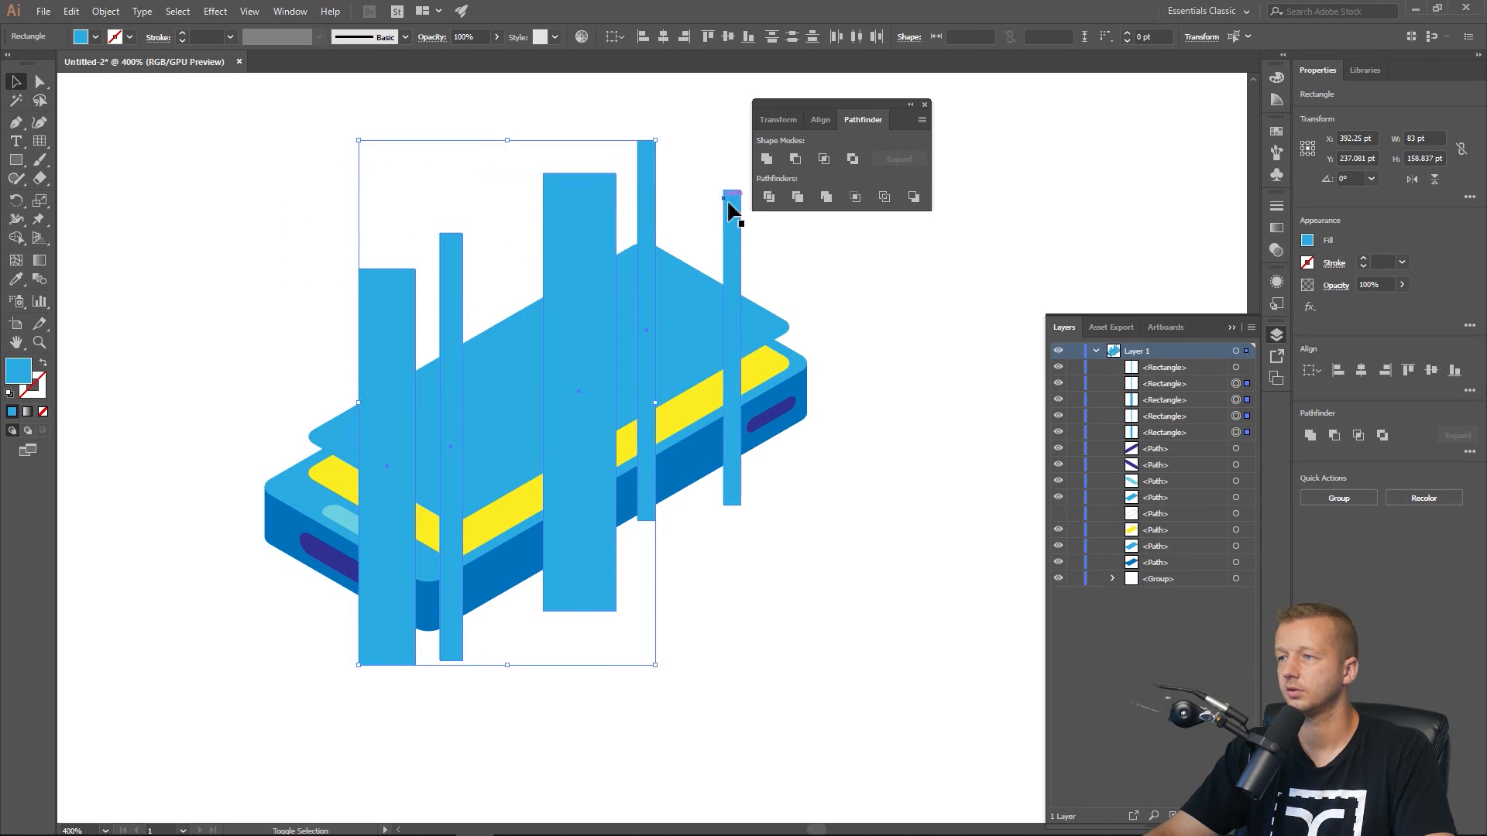
left_click(731, 211, "shift")
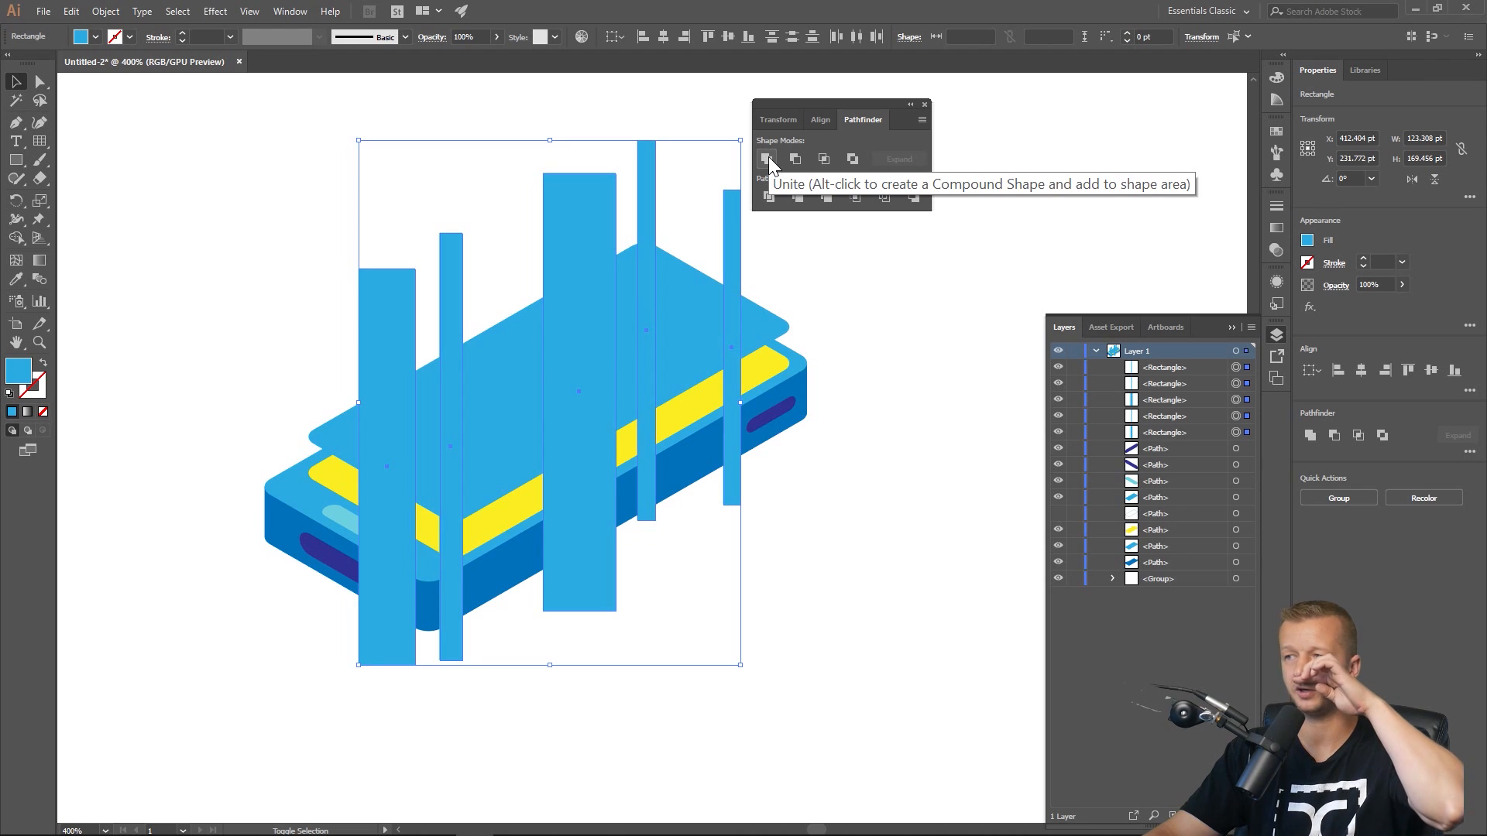
key("ctrl+g")
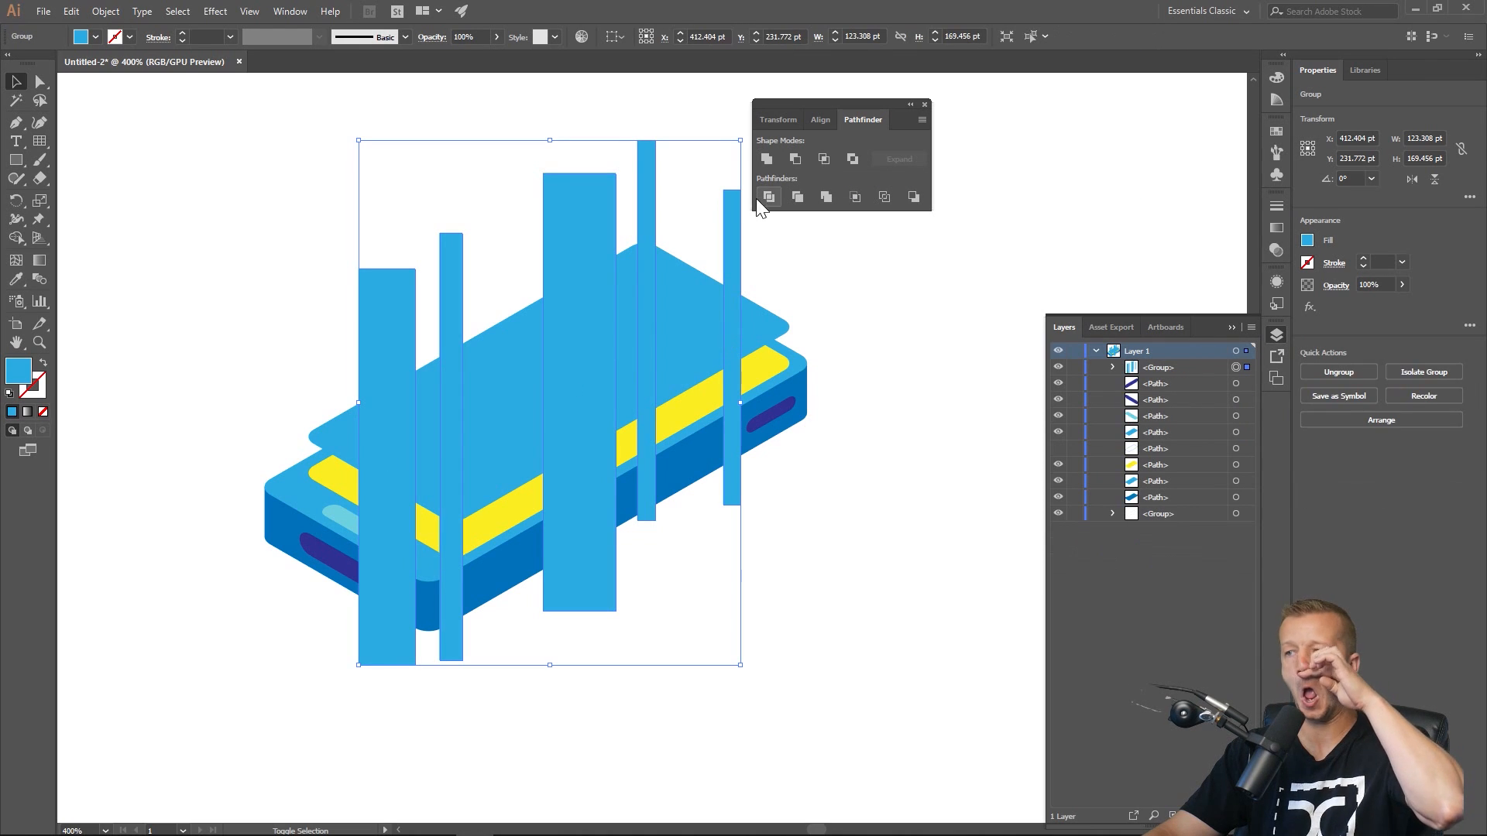
Add the blue screen copy to the selection and cut the rectangle stripes out of it with Pathfinder Minus Front.
left_click(688, 280, "shift")
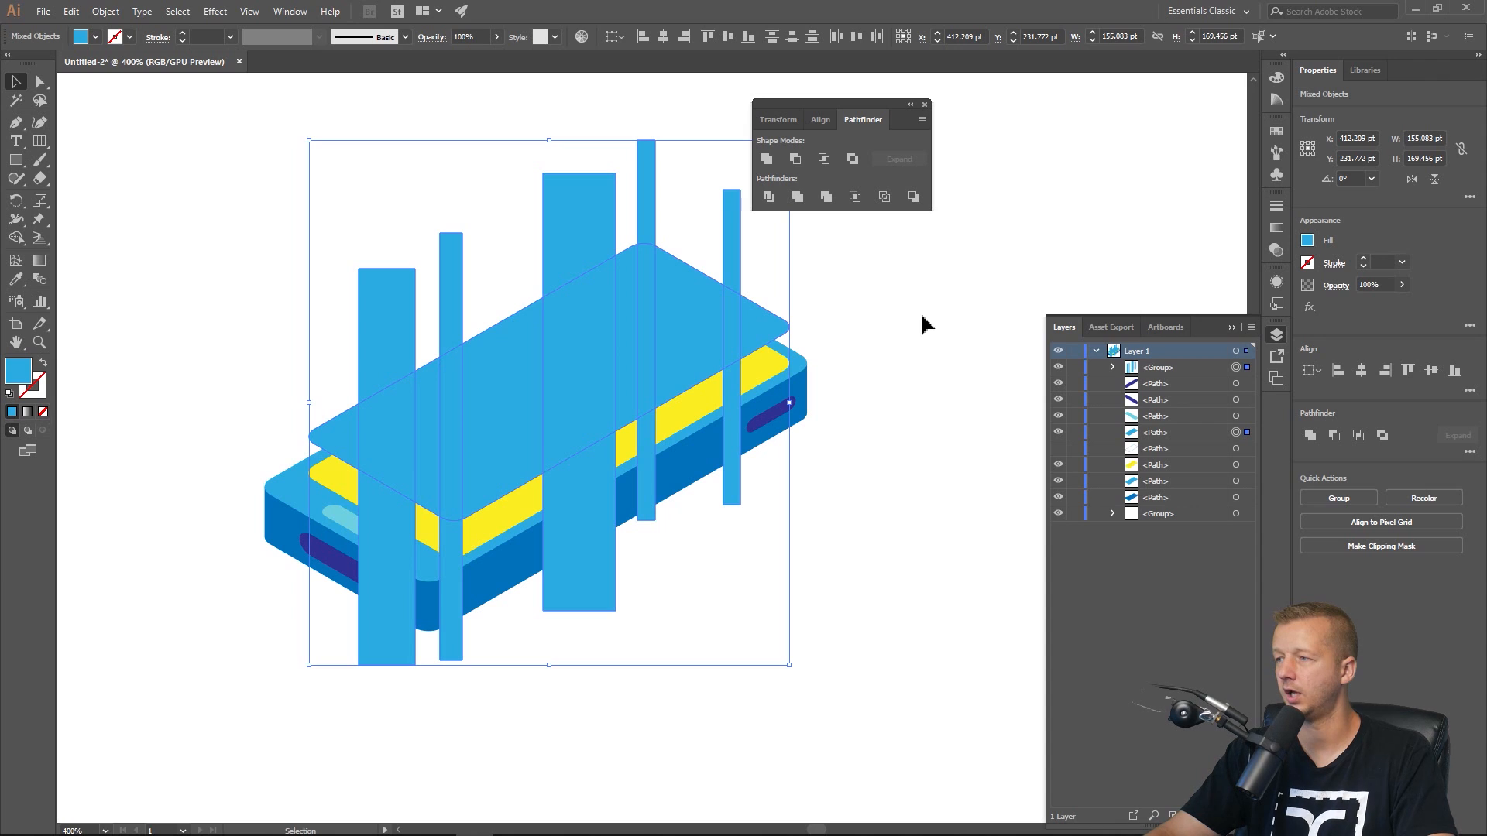
left_click(797, 158)
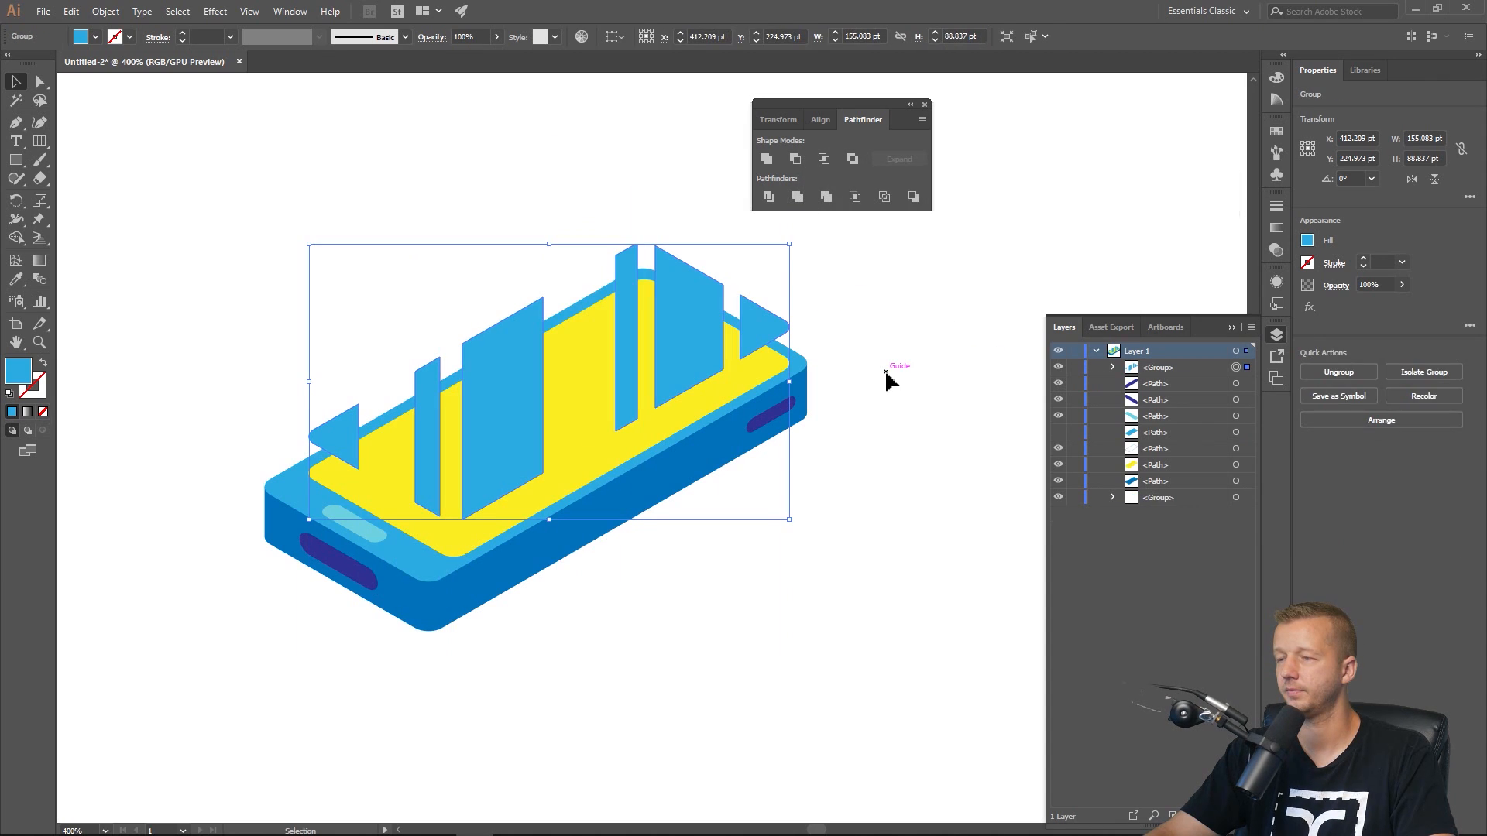
Set the cut screen shape's fill to white and deselect.
left_click(1307, 242)
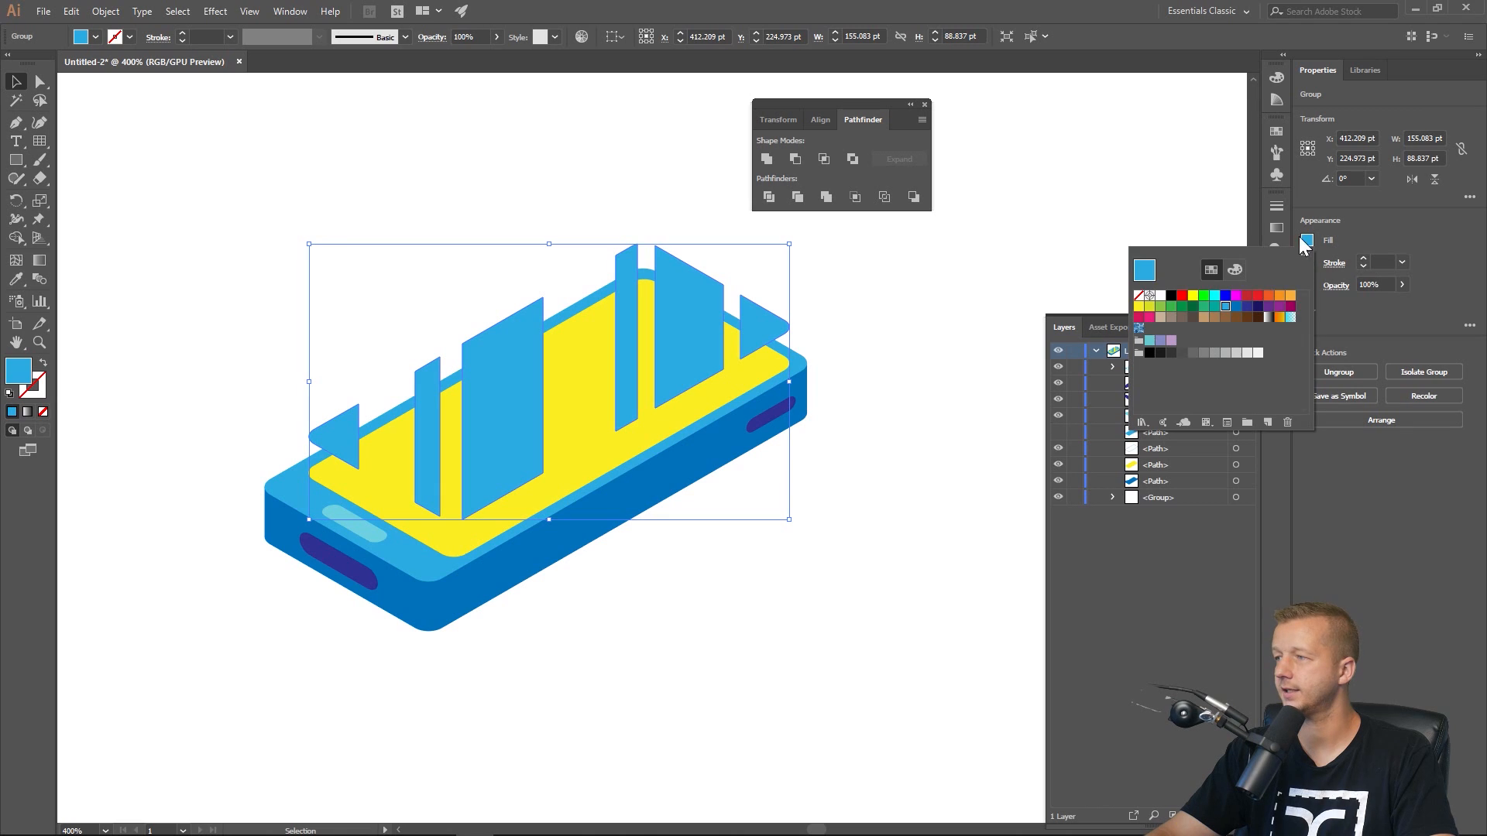
left_click(1160, 295)
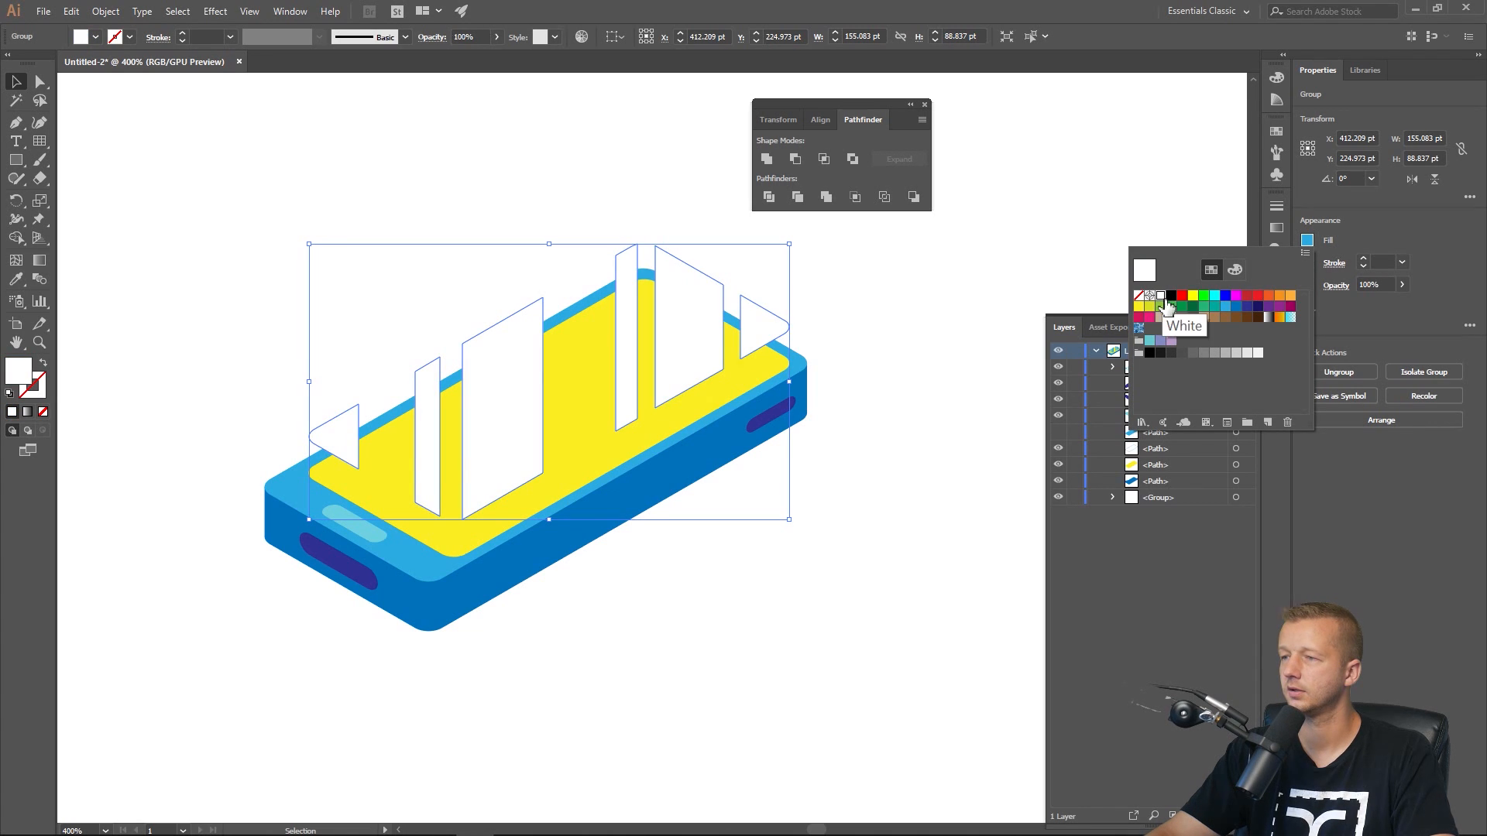
left_click(949, 268)
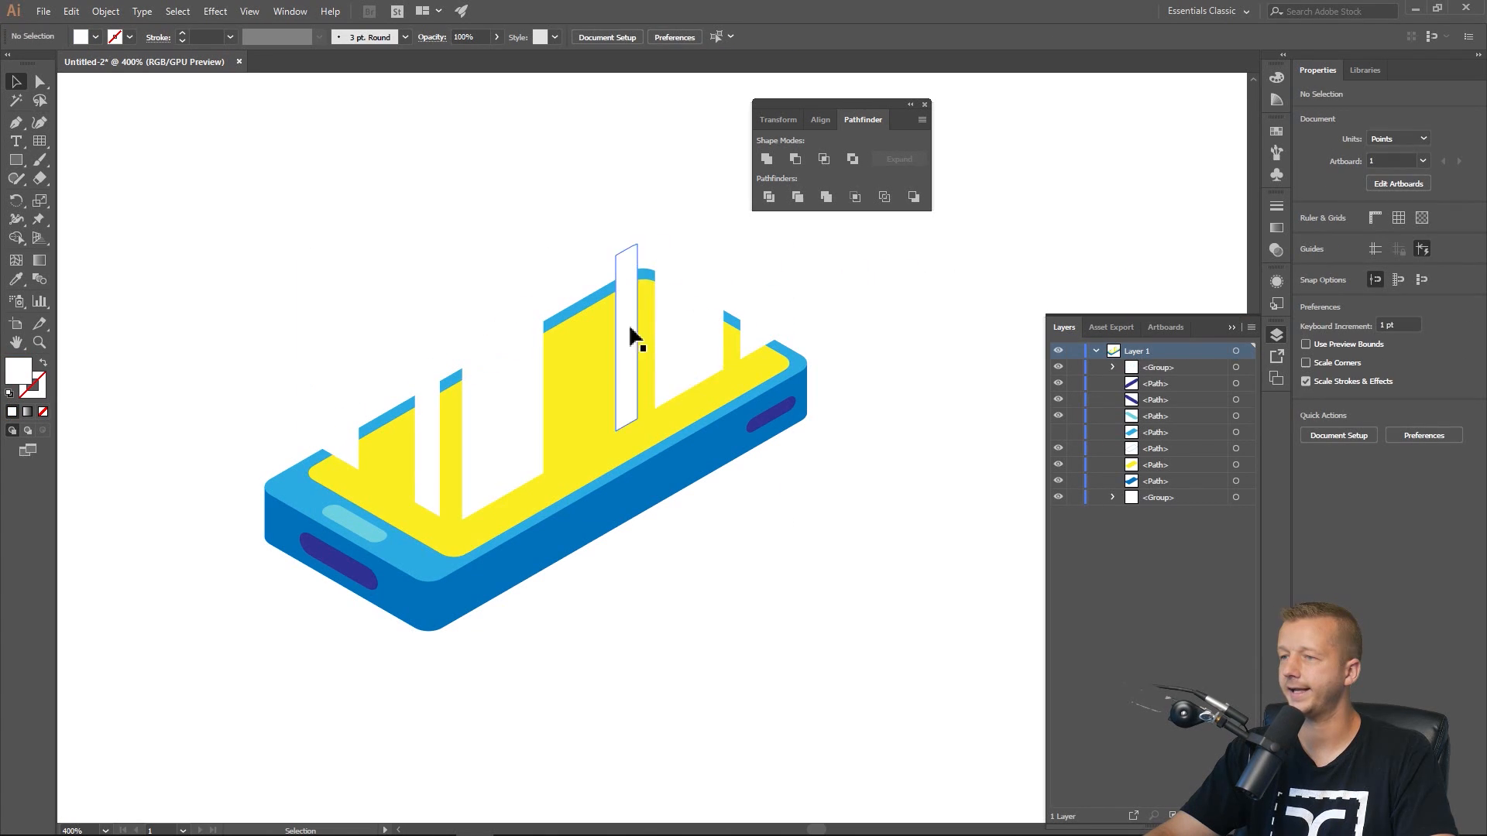
Show the hidden blue screen outline and toggle visibility of the stacked screen paths to compare them.
left_click(1002, 256)
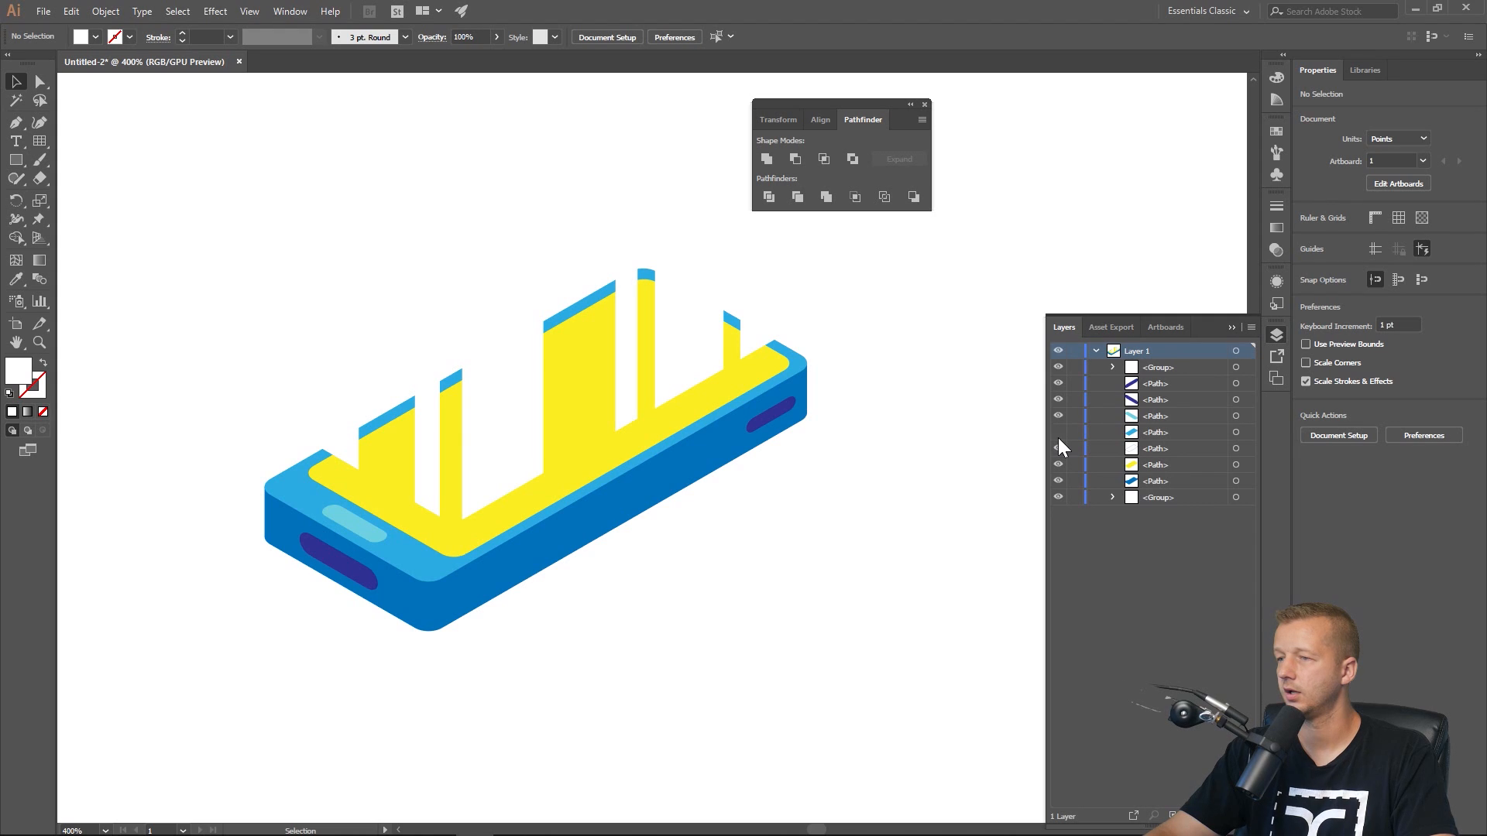
left_click(1058, 431)
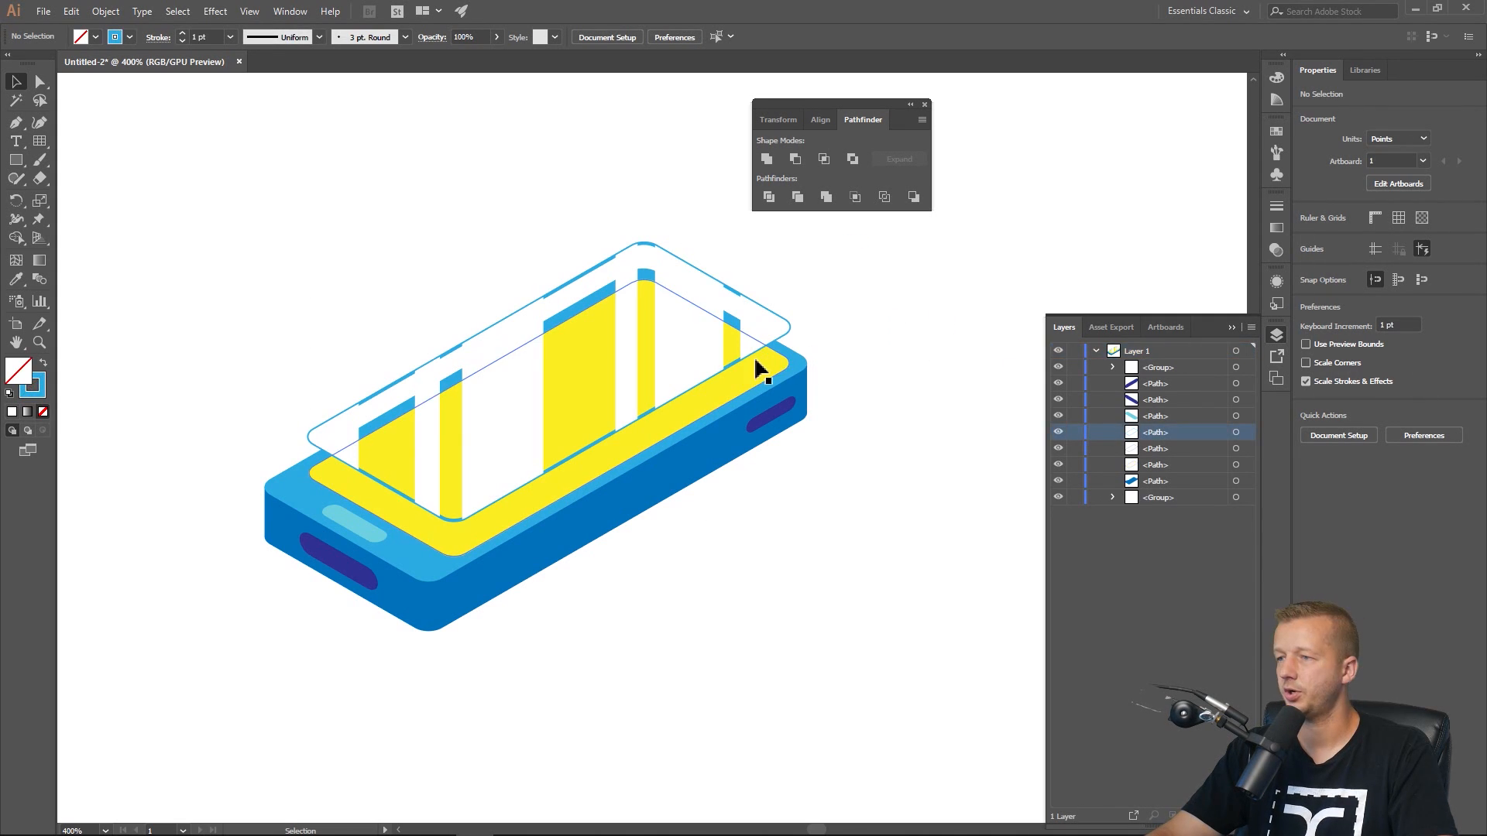
left_click_drag(741, 369, 737, 371)
left_click(736, 362)
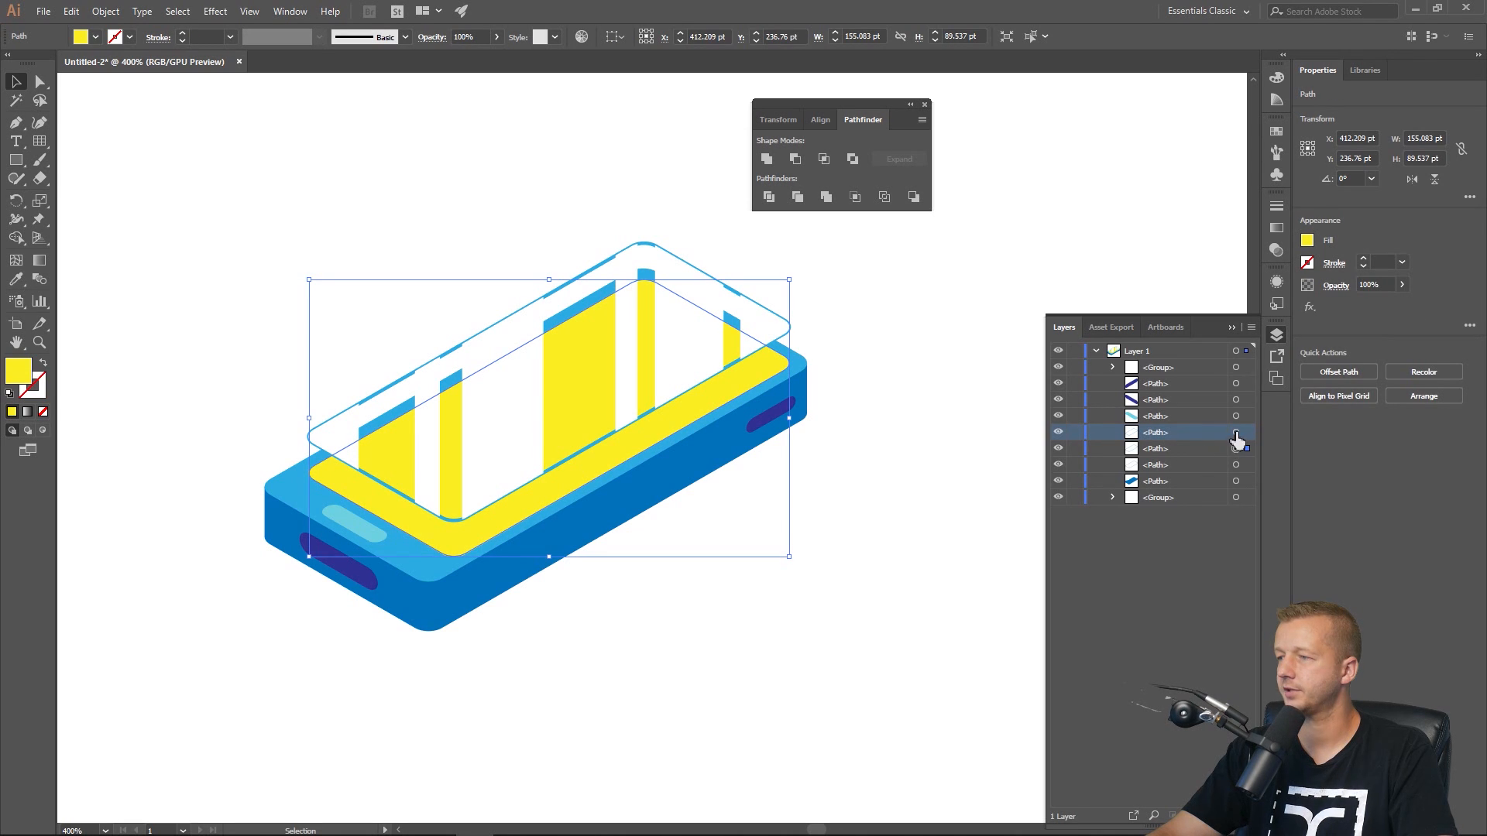
left_click(1184, 453)
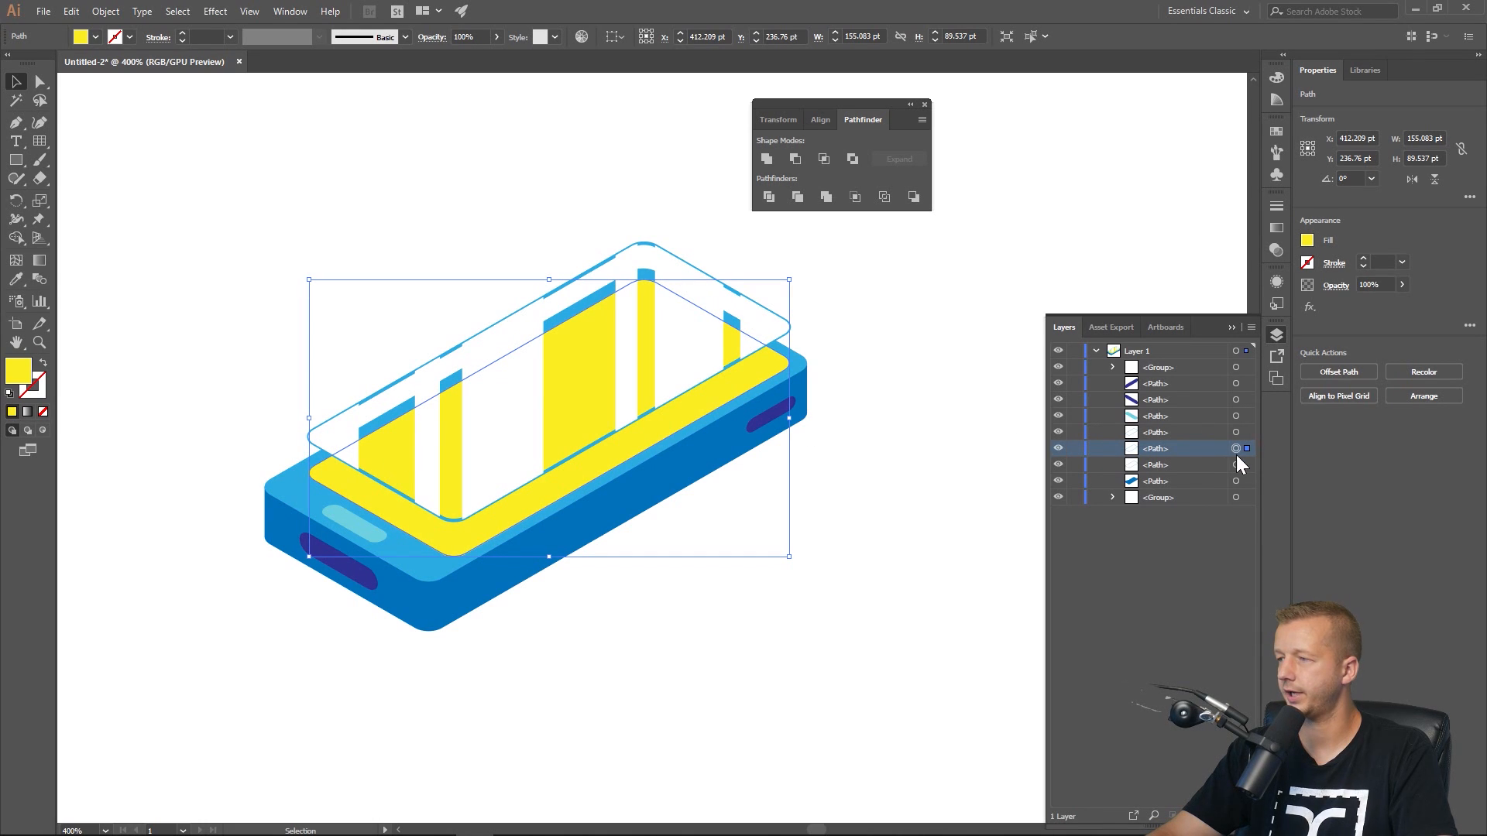
left_click(1059, 432)
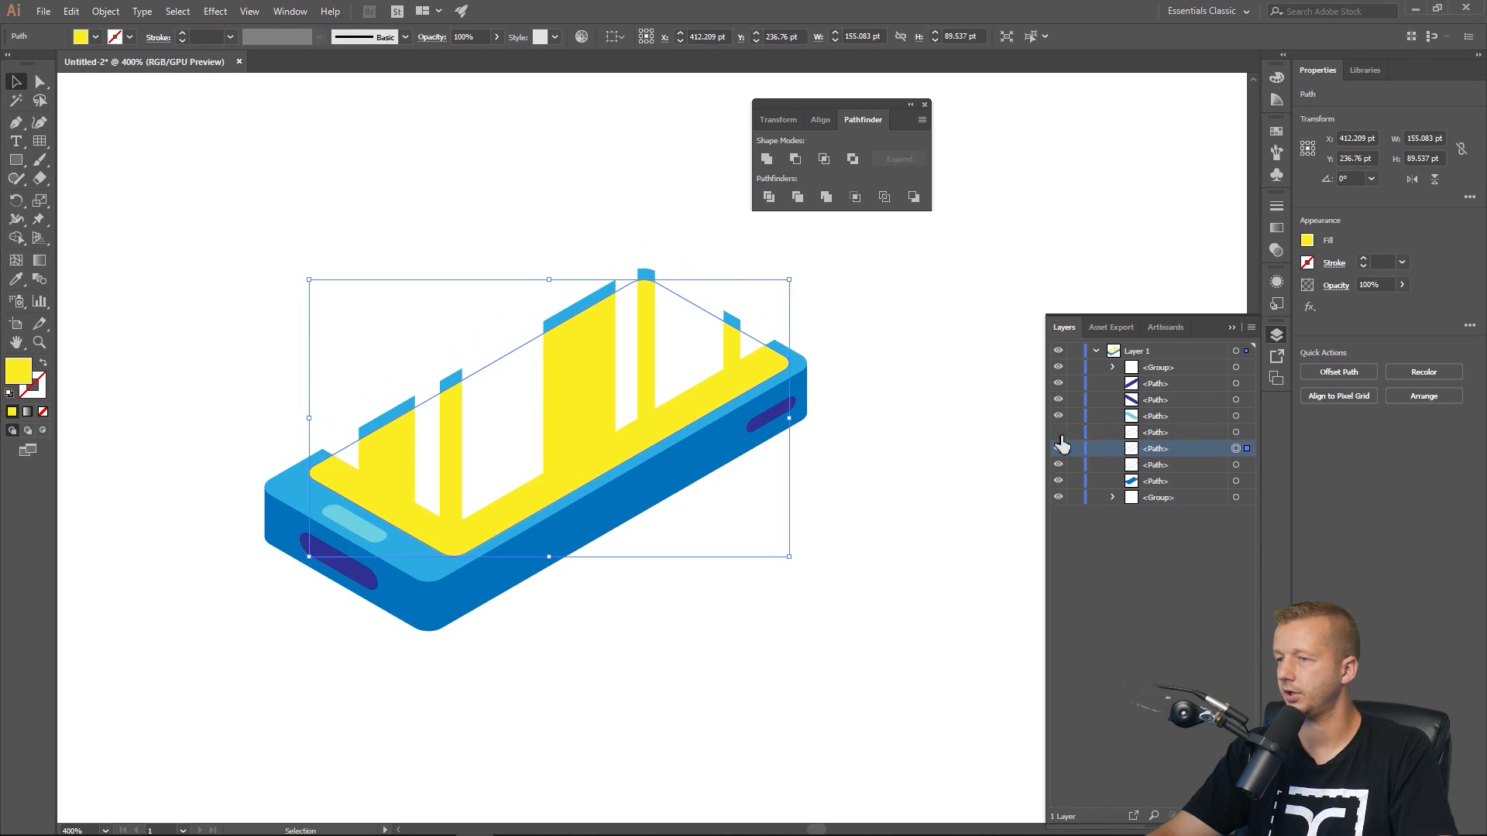
left_click(1058, 432)
left_click(1059, 448)
left_click(1059, 448)
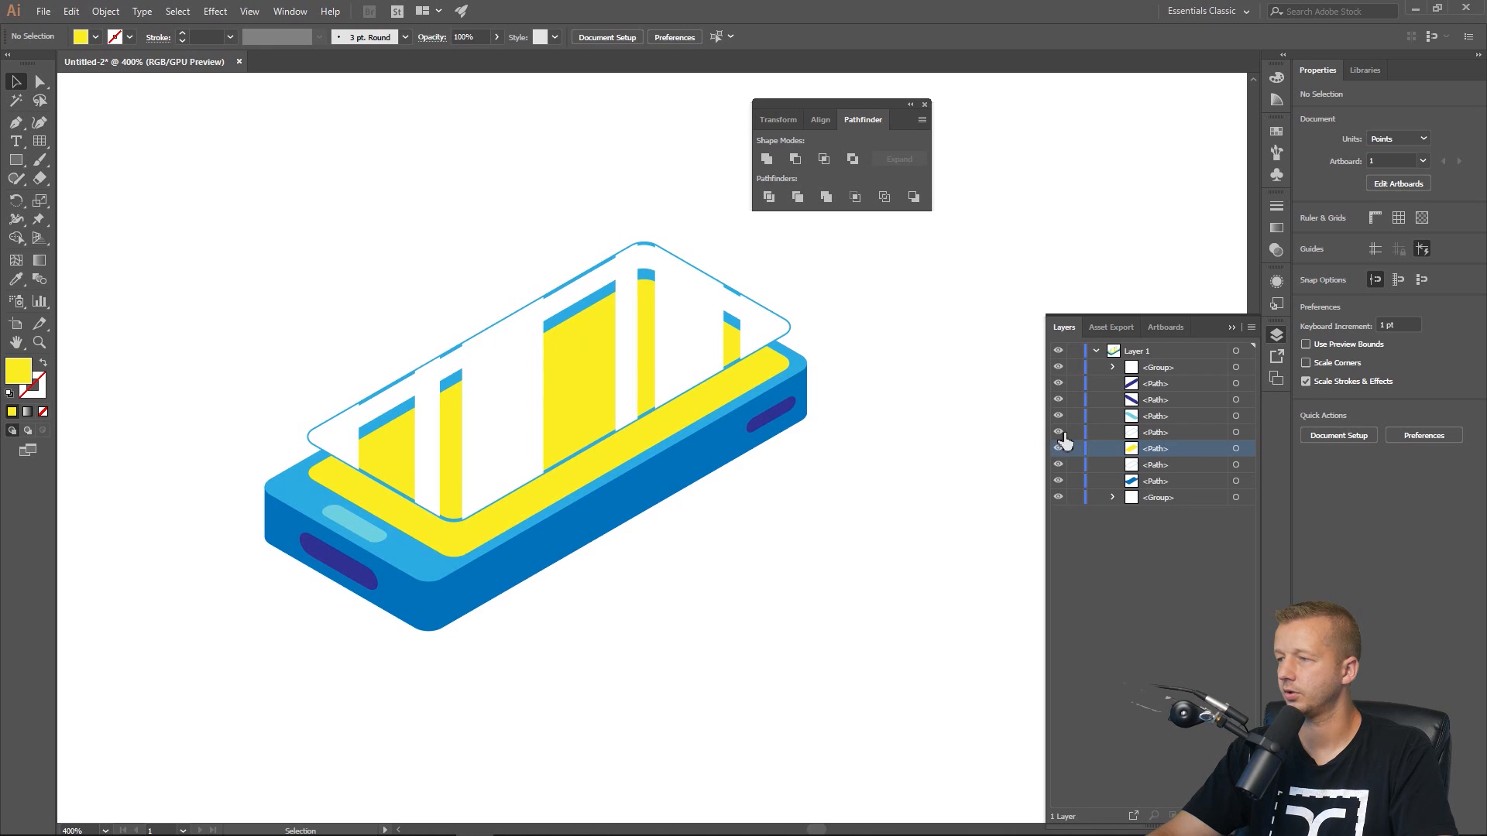
Select a screen path in the layer stack and move it lower in the stacking order.
left_click(1236, 432)
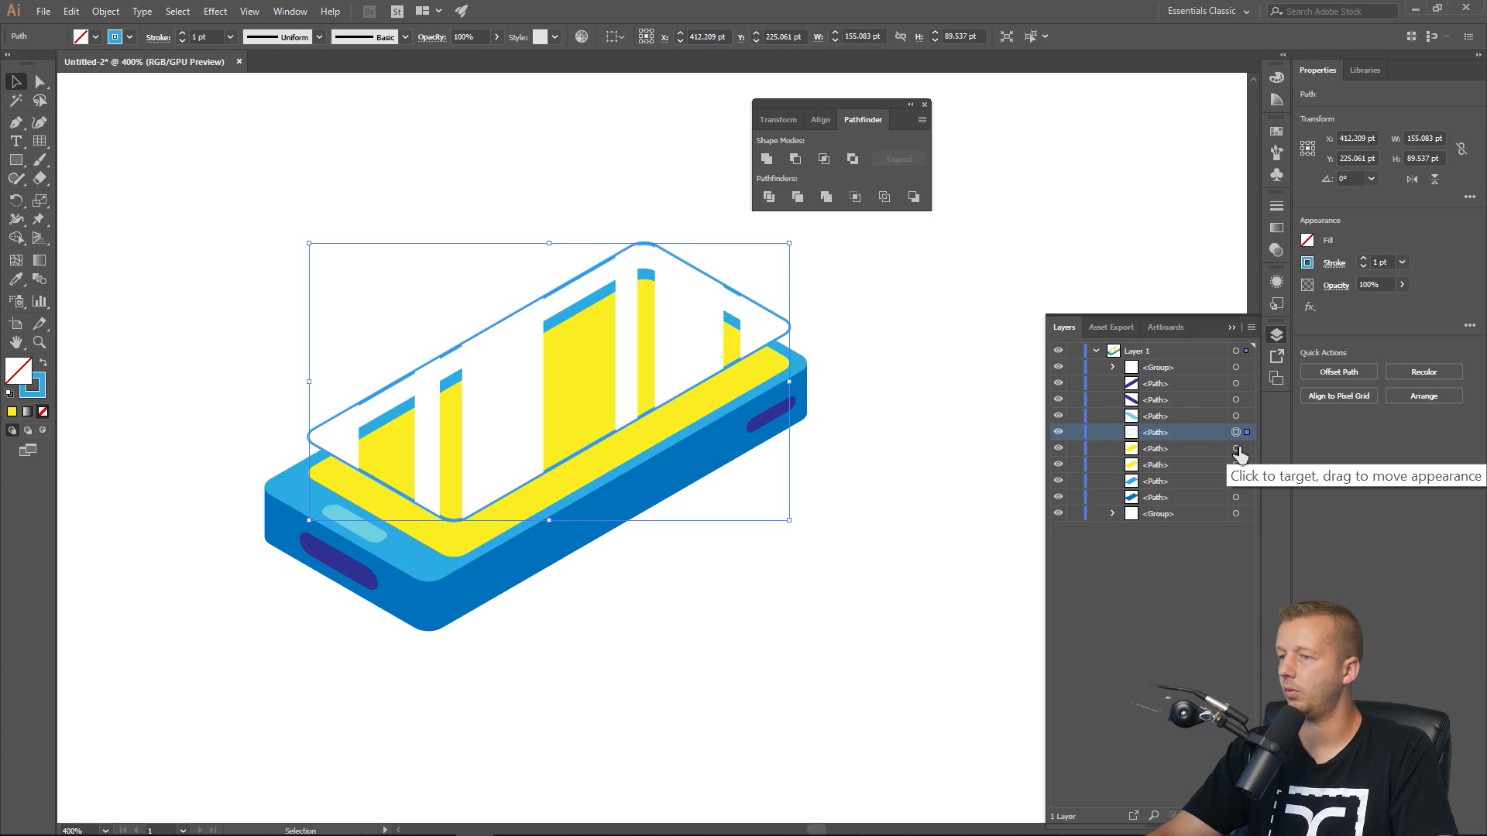
left_click(1236, 450)
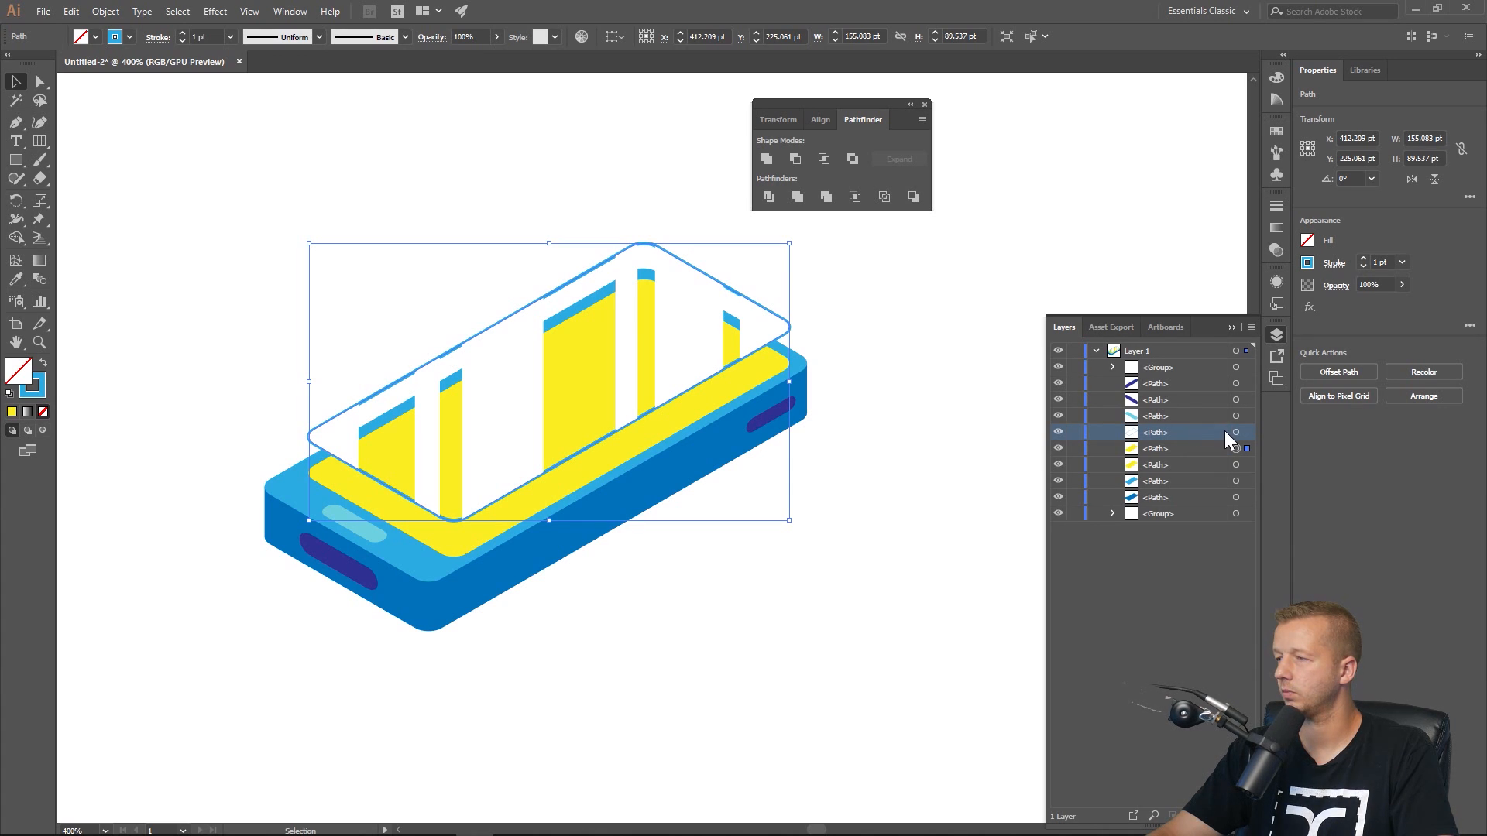
left_click(1209, 447)
left_click_drag(1174, 447, 1177, 516)
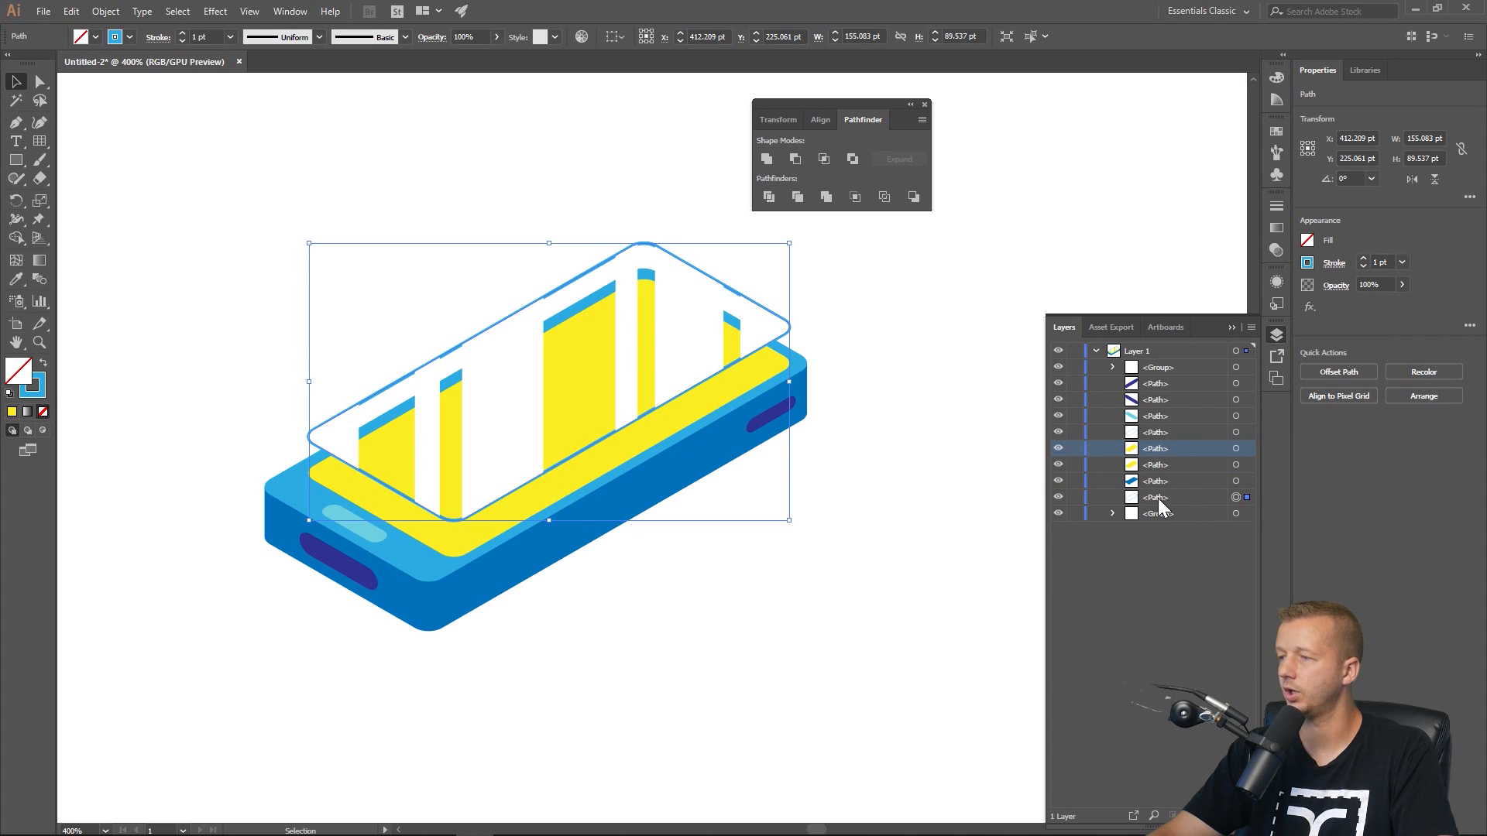
Select the raised screen outline and set its stroke to white.
left_click(1237, 433)
left_click(1308, 267)
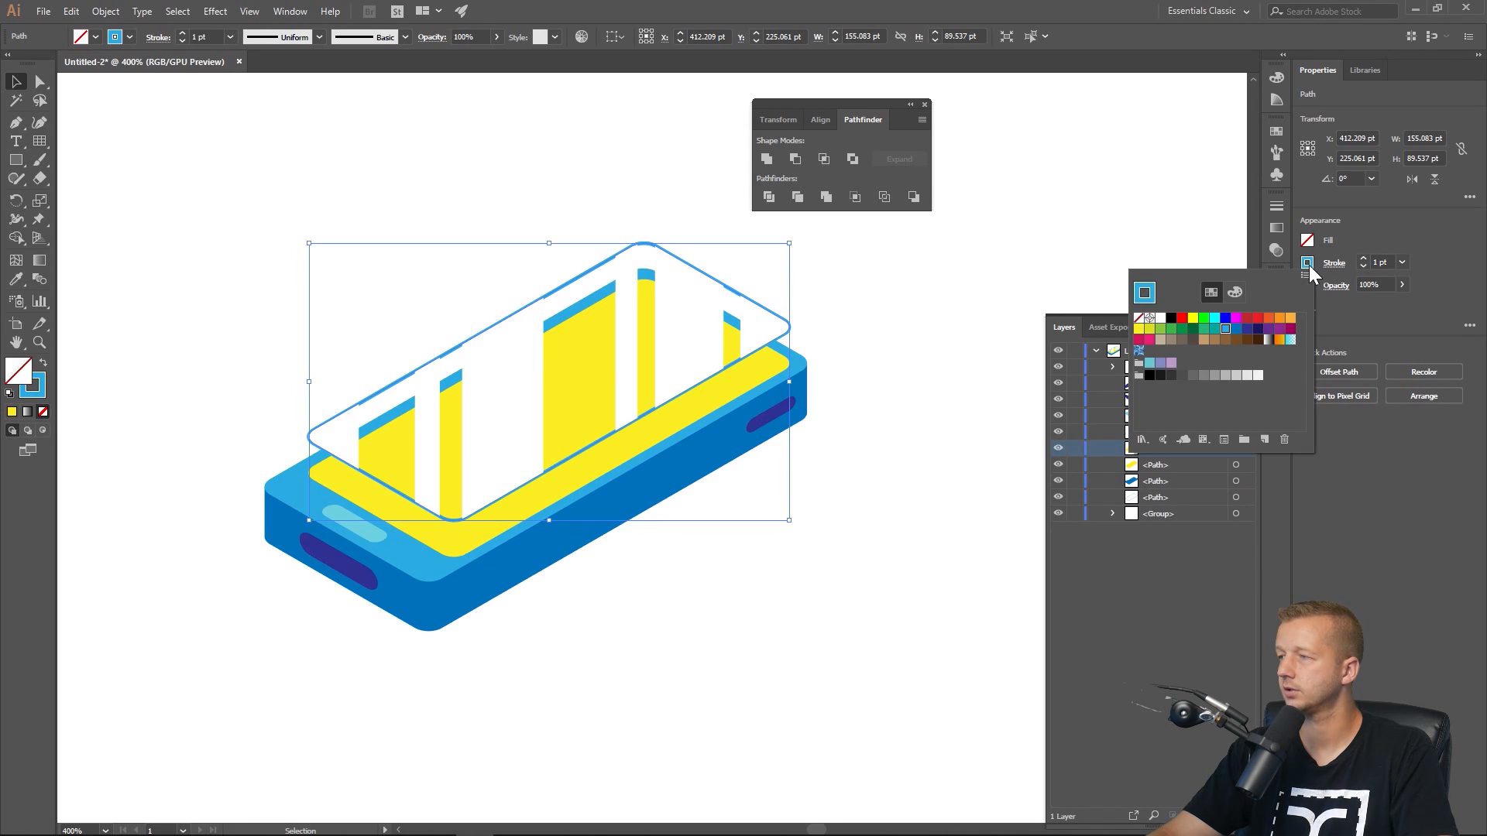
left_click(1161, 319)
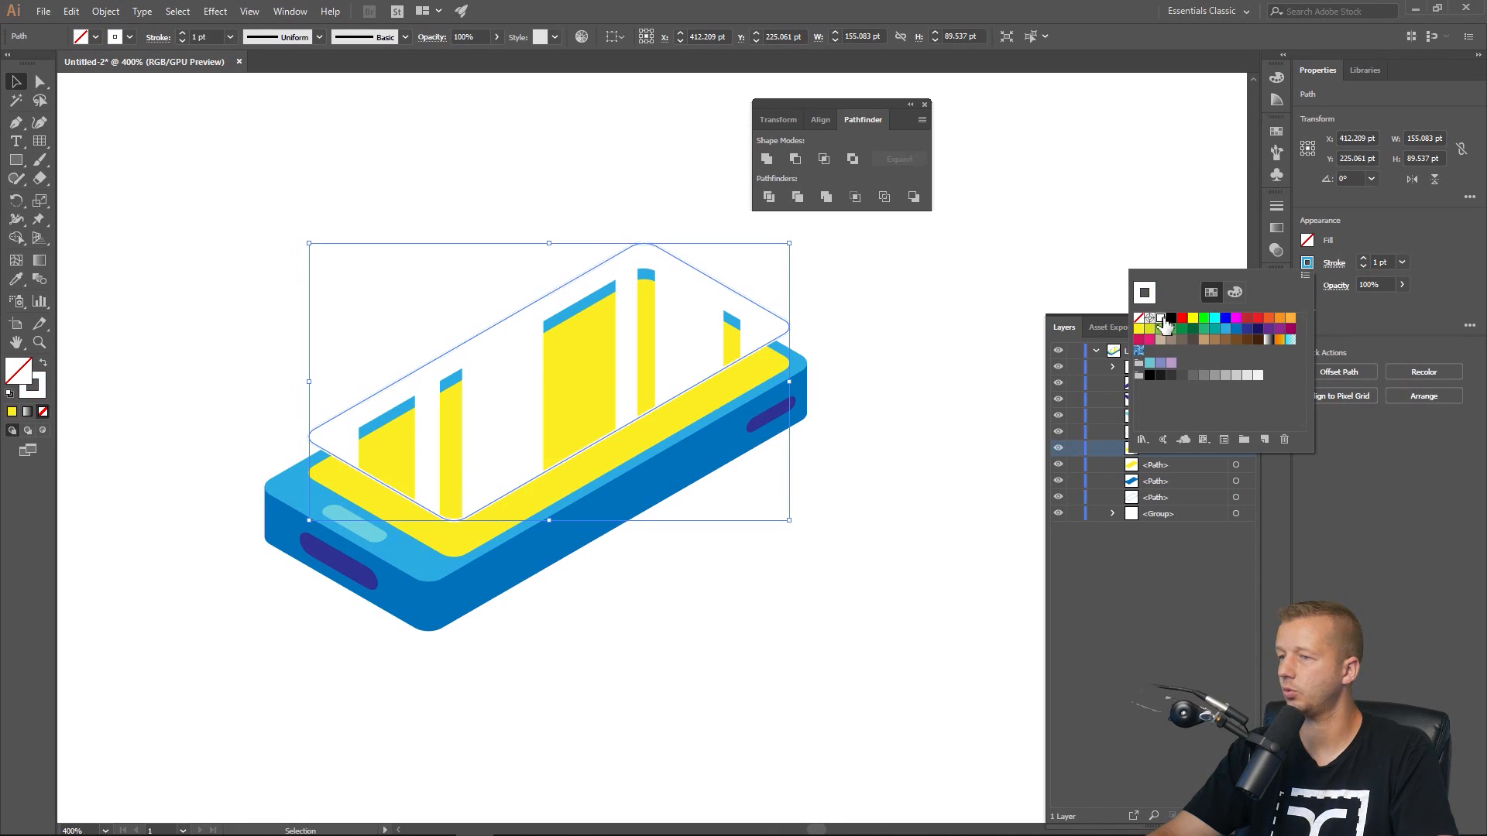
Select the white screen outline path in the layer stack and nudge it down two steps.
left_click(1237, 502)
left_click(1236, 504)
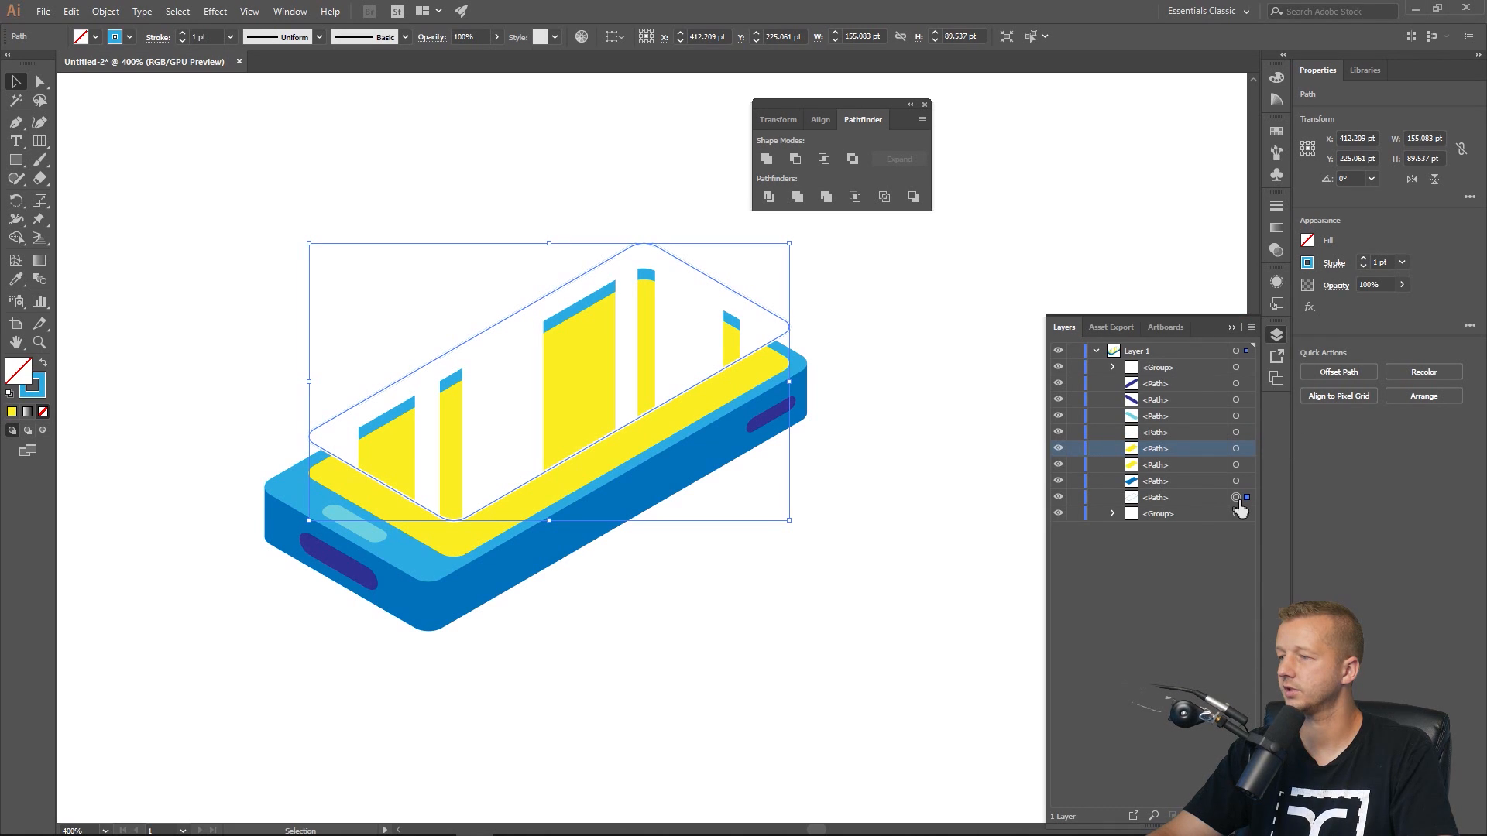
left_click(1215, 499)
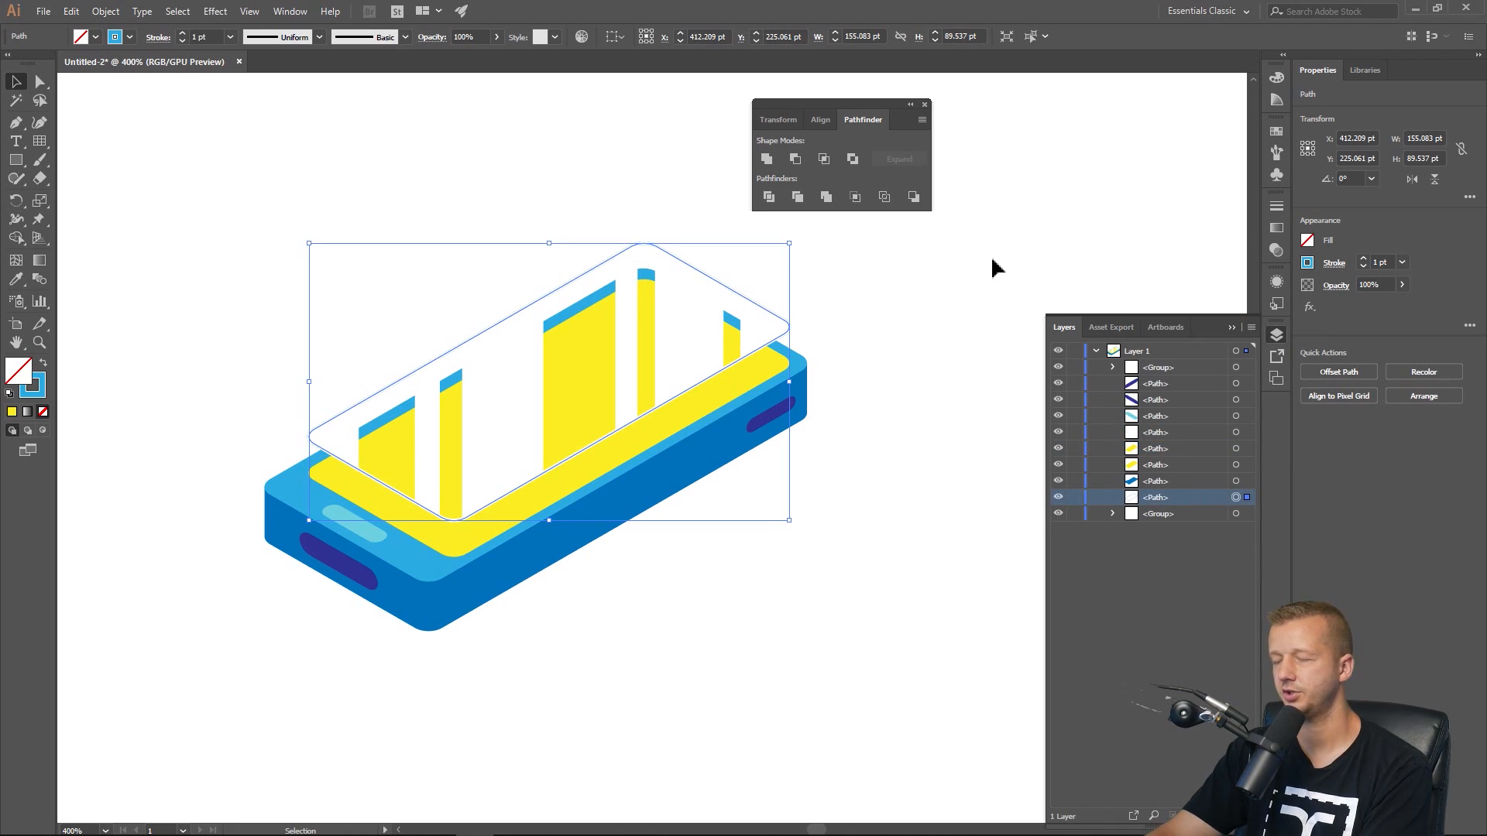
key("Down")
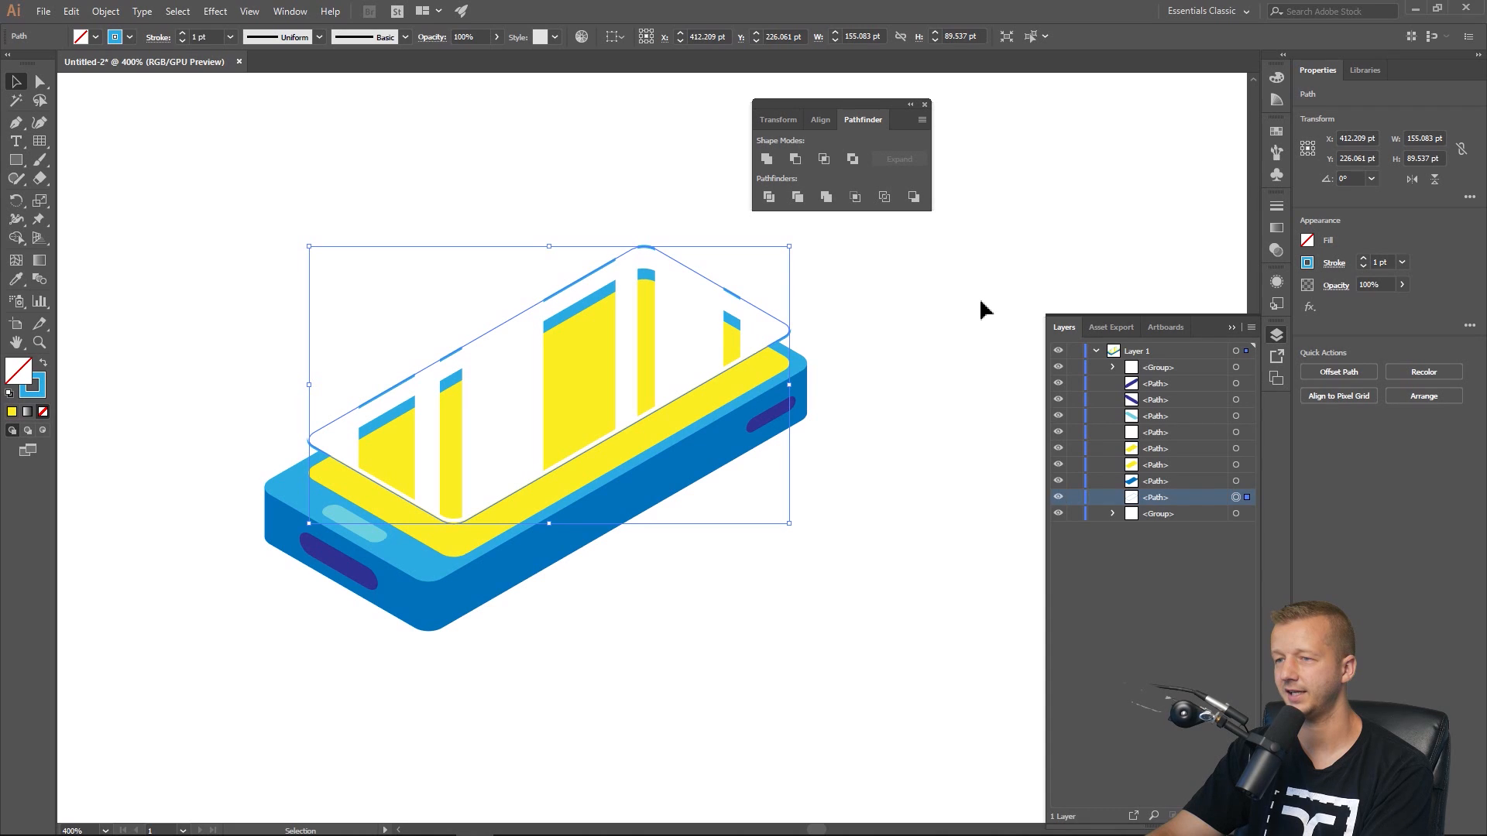
key("Down")
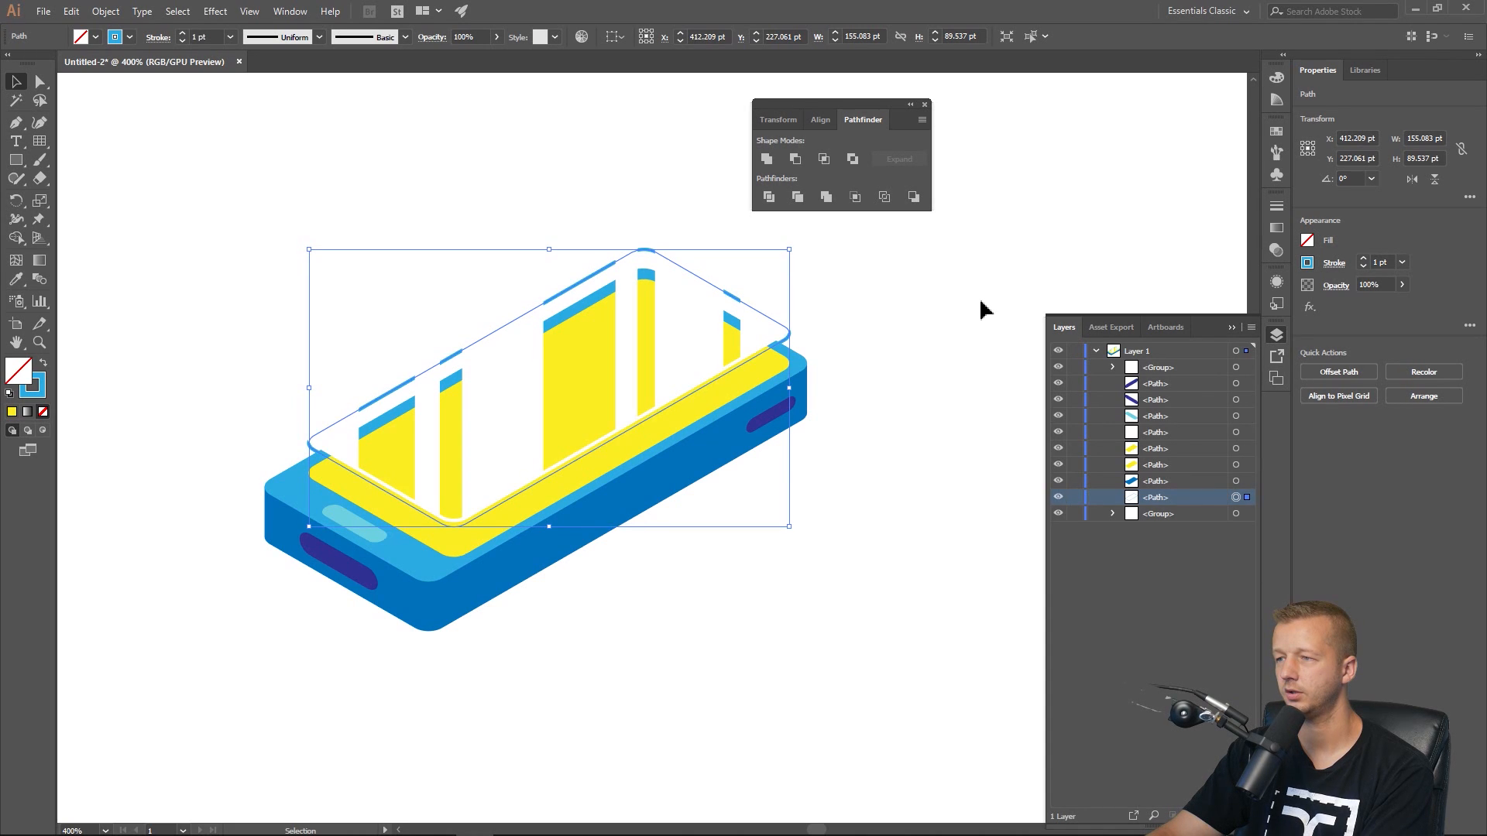
left_click(982, 310)
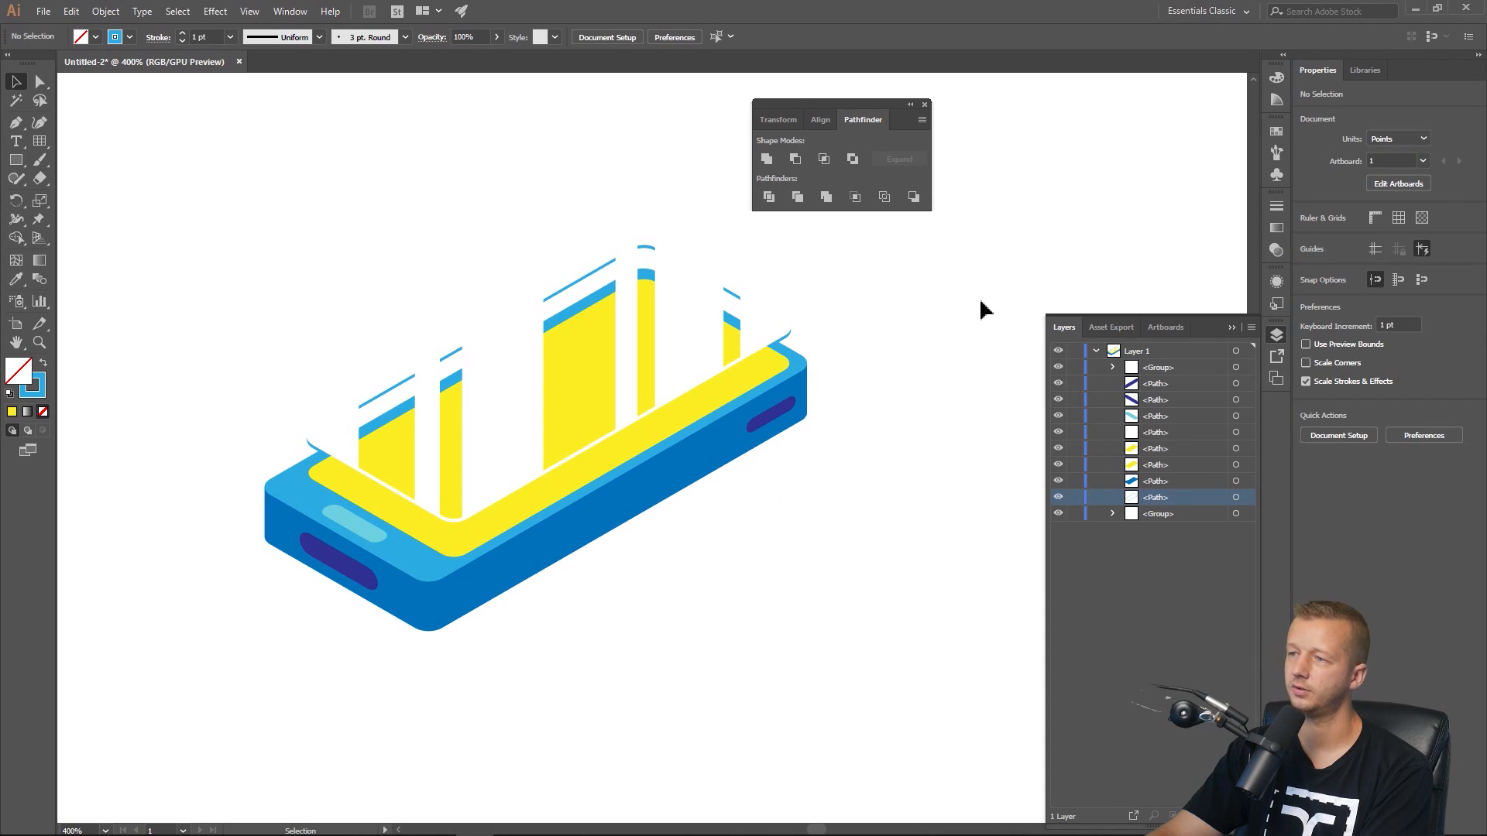
Set the white striped screen group's opacity to 69%.
left_click(480, 407)
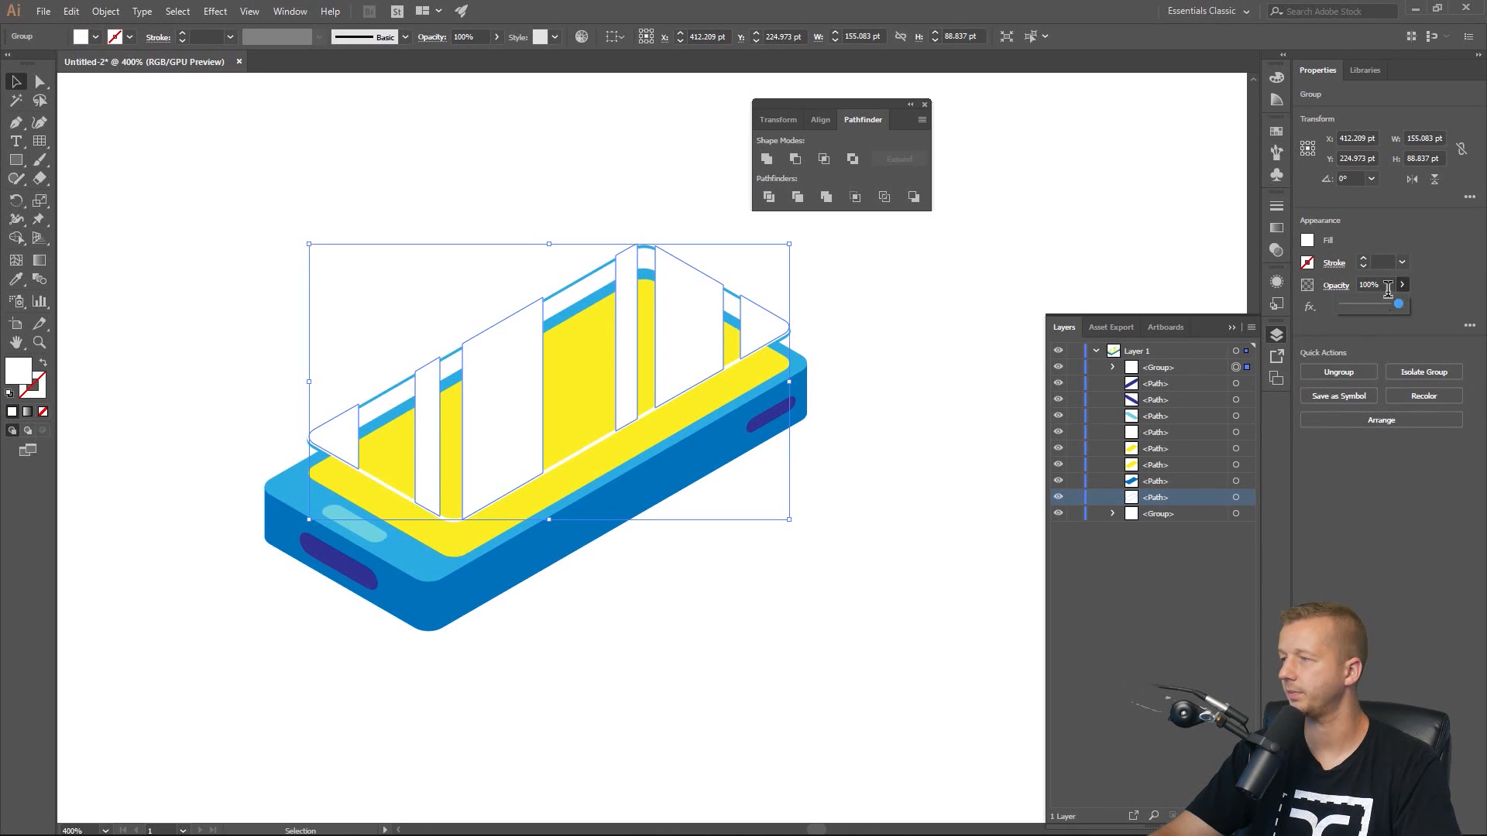
left_click(1375, 304)
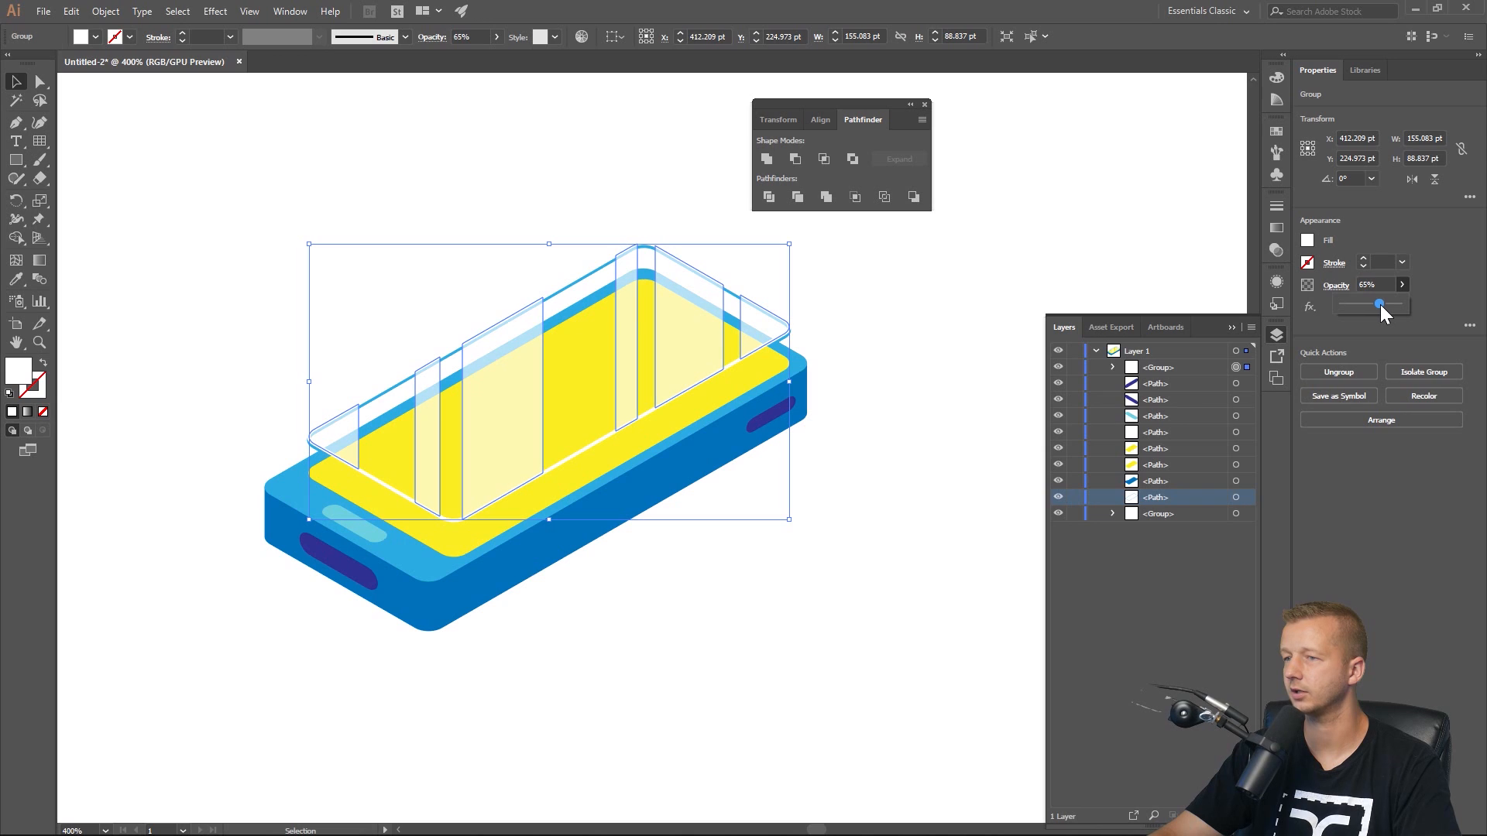
left_click(883, 305)
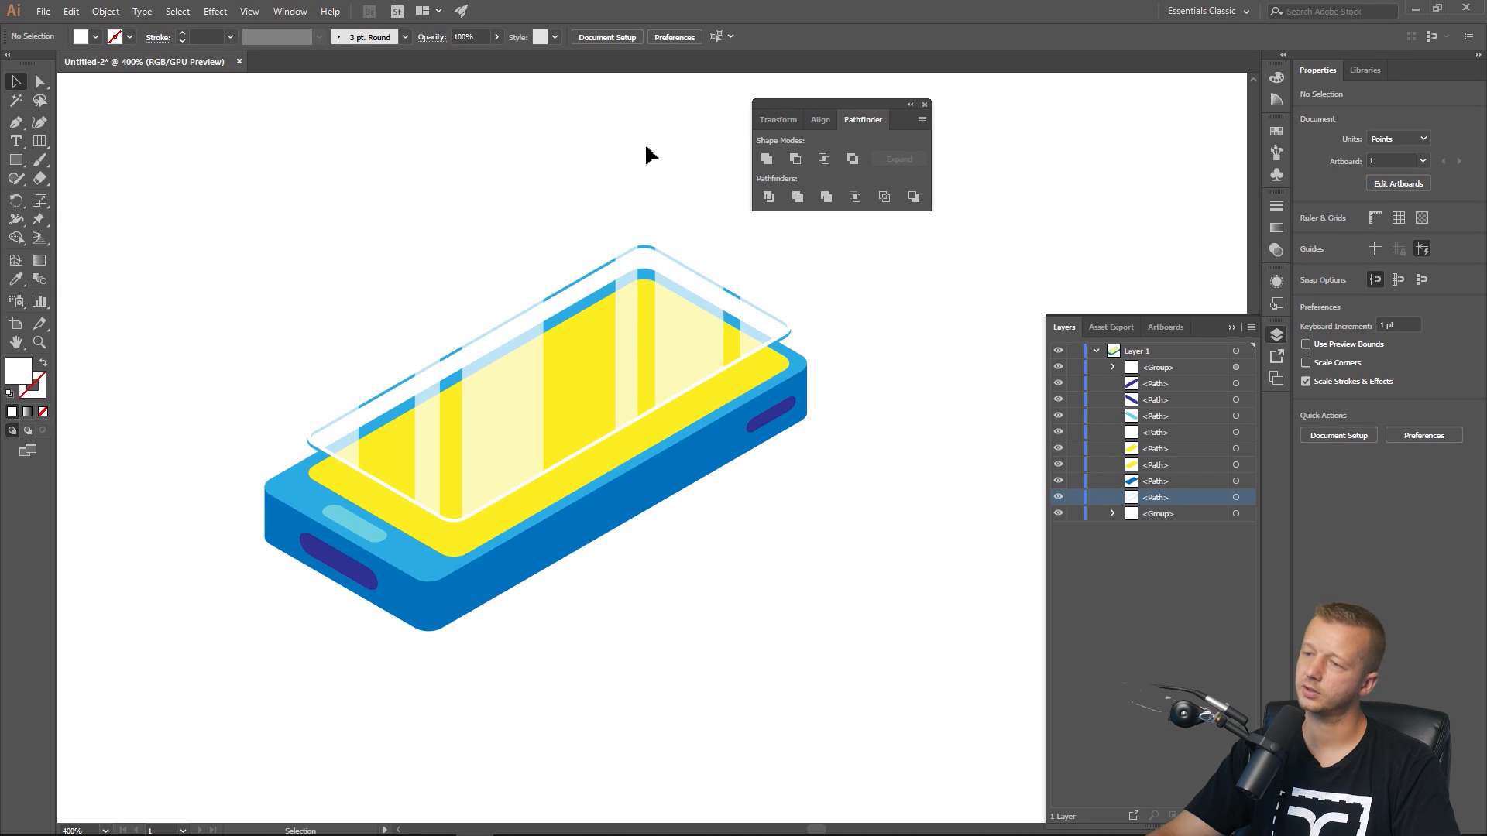
Paste a copy of the striped screen group in front and nudge the copy down six steps.
left_click(515, 408)
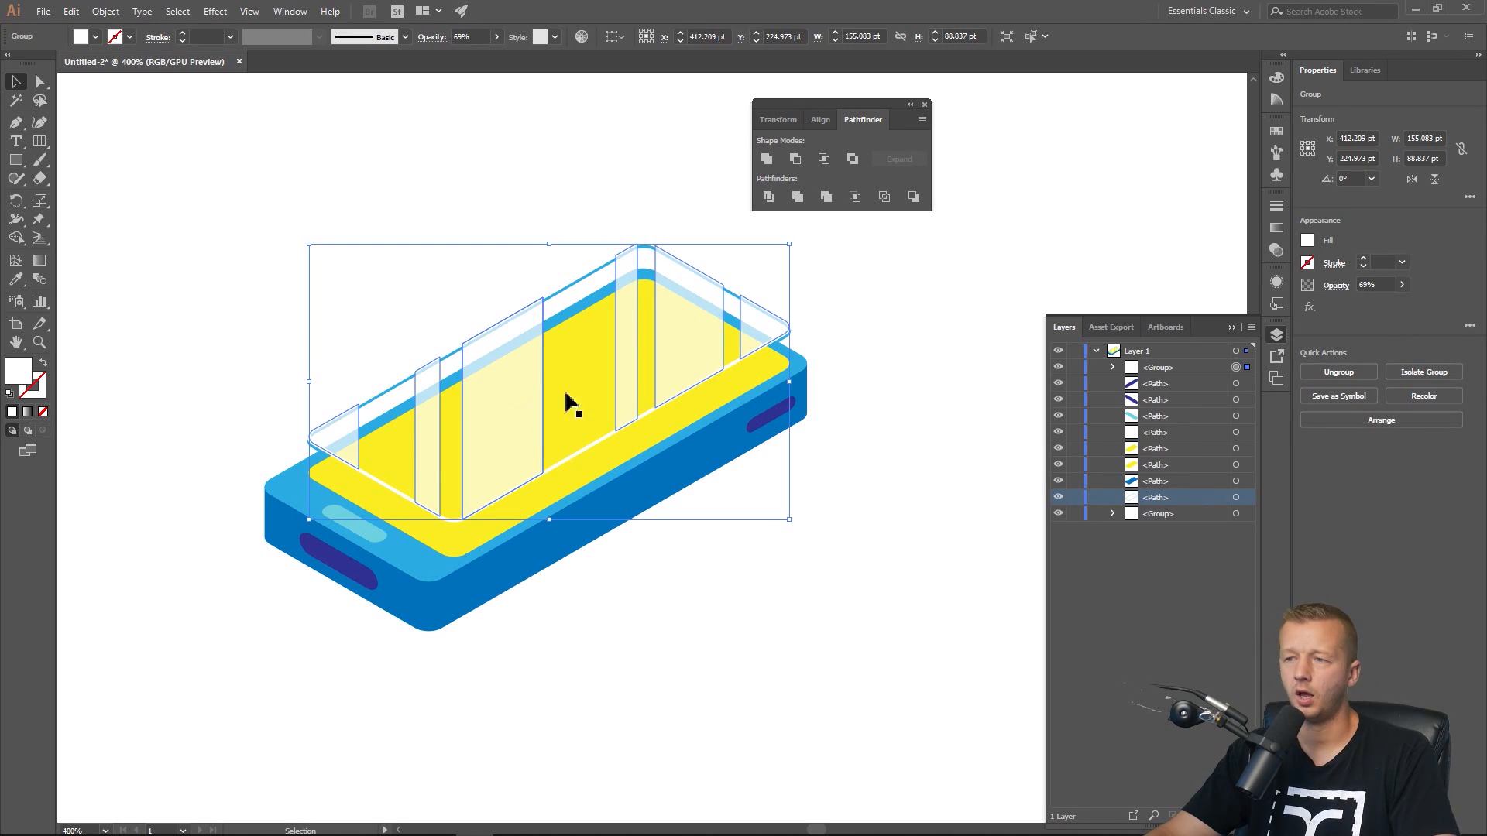
key("ctrl+c")
key("ctrl+f")
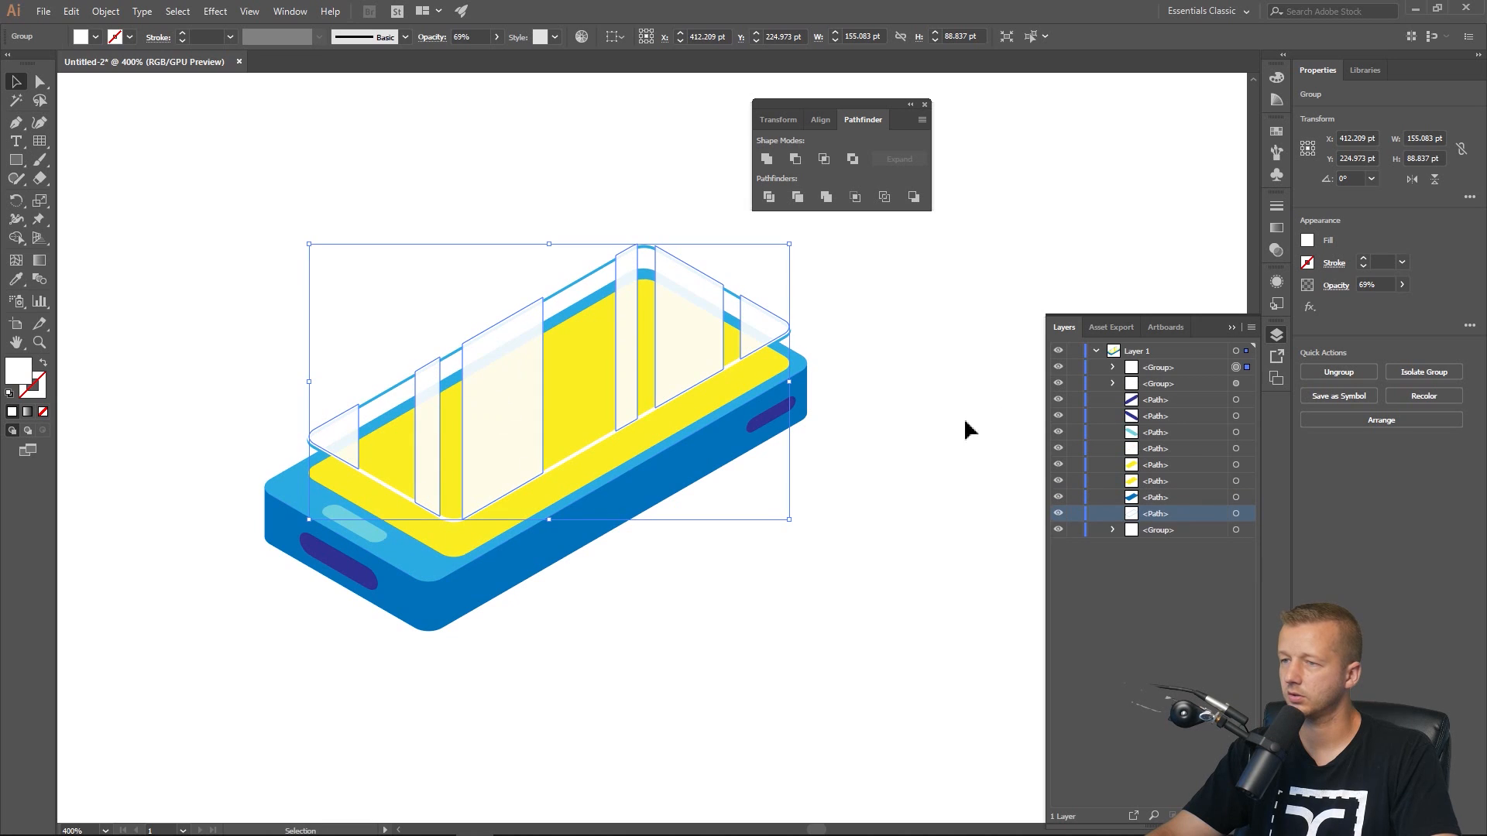
left_click(1237, 385)
key("Down")
key("Down")
key("Down")
key("Down")
key("Down")
key("Down")
key("Down")
key("Down")
key("Down")
key("Down")
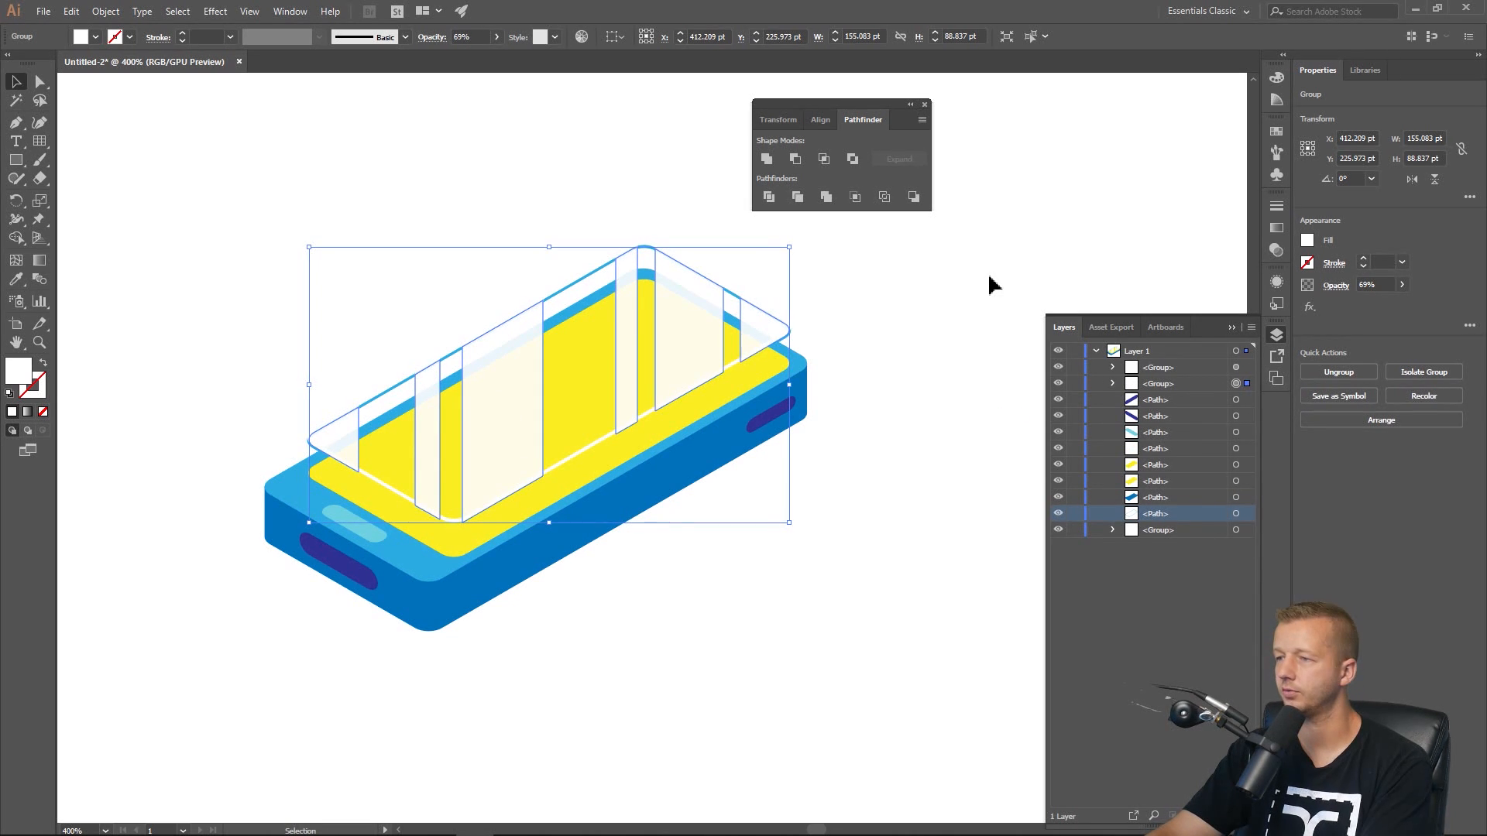
key("Down")
key("Down")
key("Down")
key("Down")
key("Down")
key("Down")
key("Down")
key("Down")
key("Down")
key("Down")
key("Down")
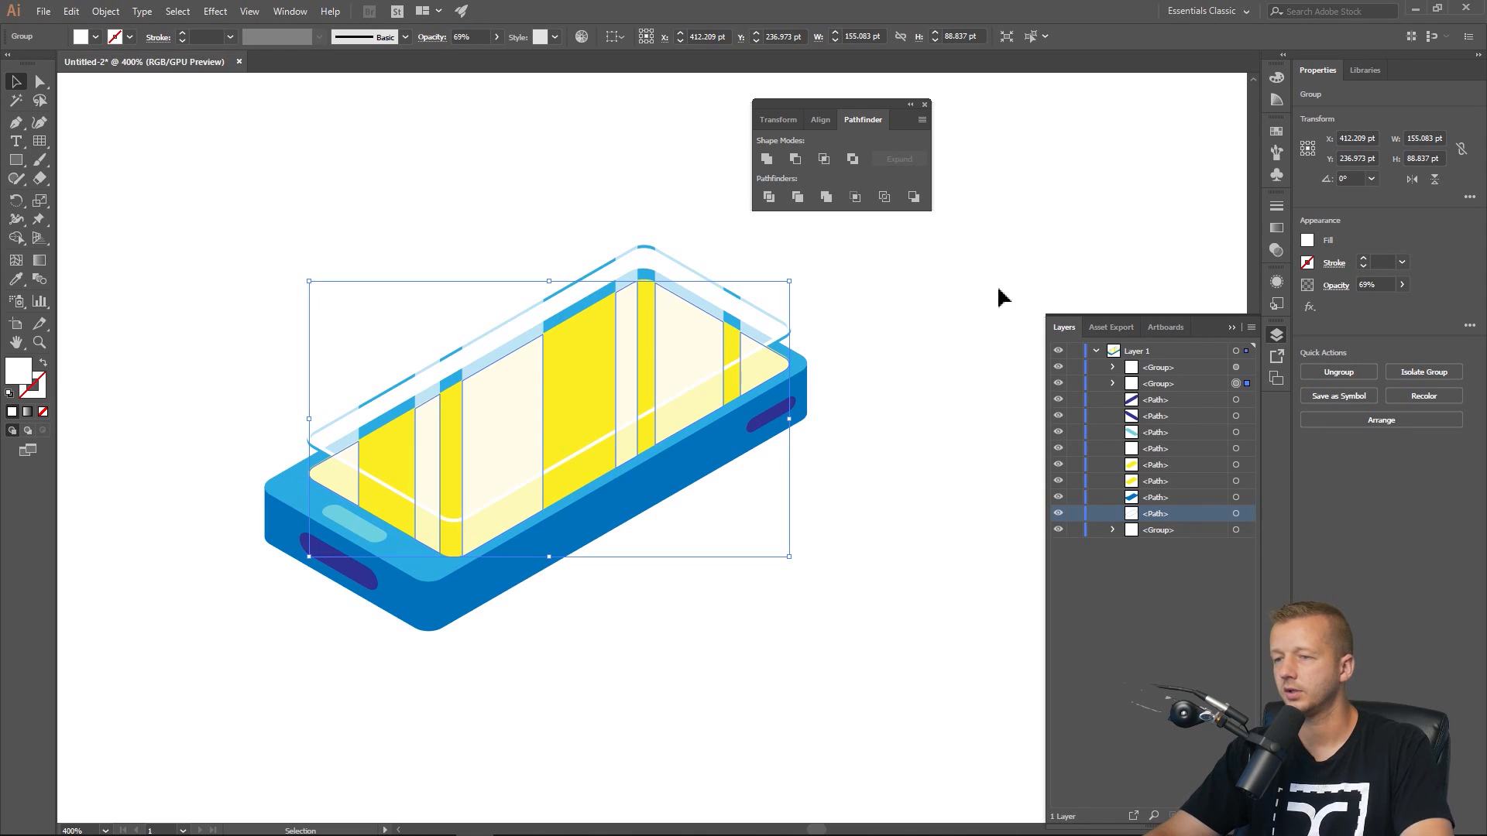
left_click(1007, 352)
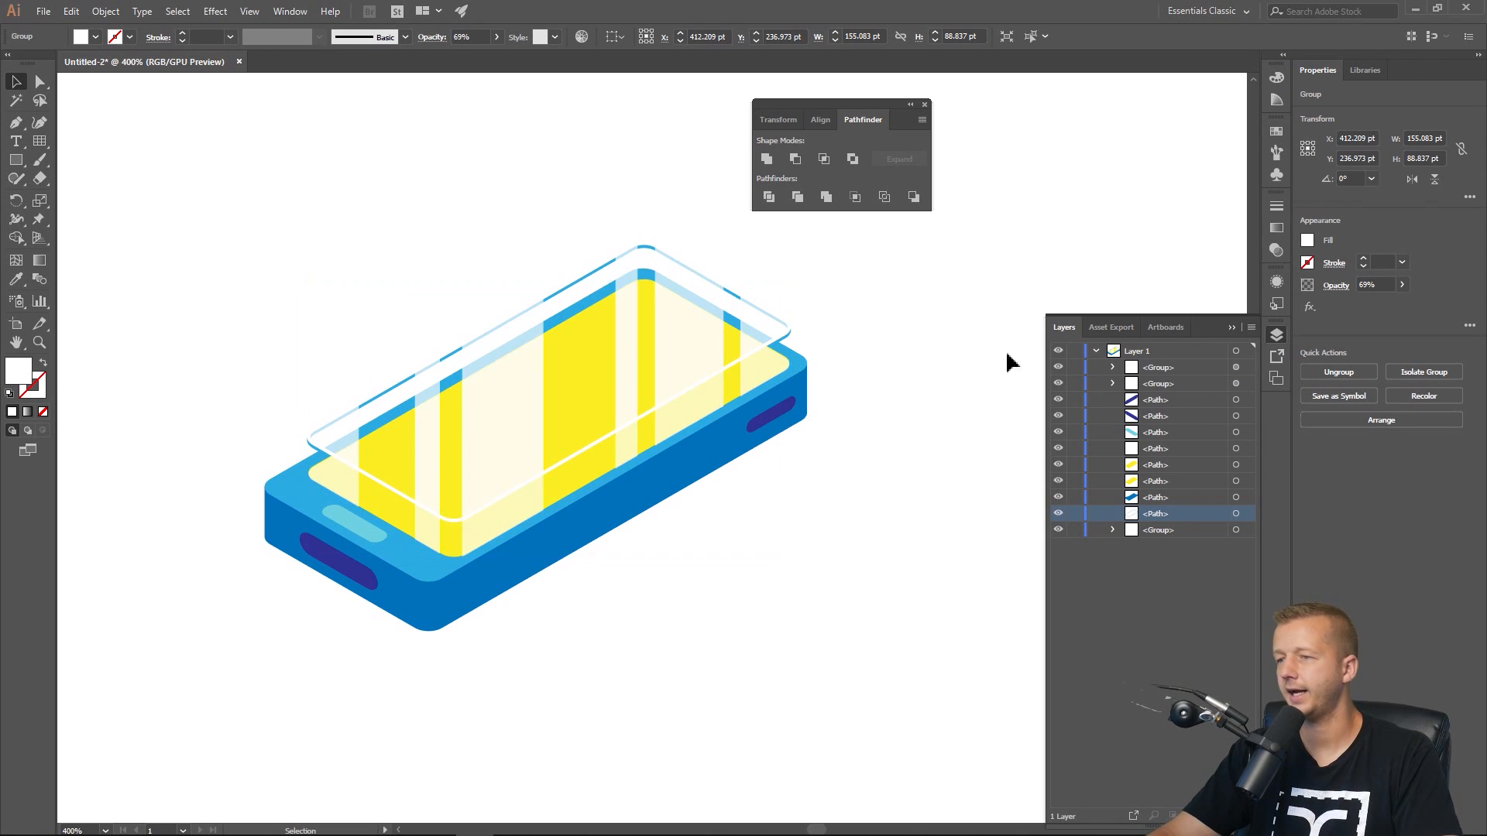
Lower the copied striped group's opacity to 26%.
left_click(705, 393)
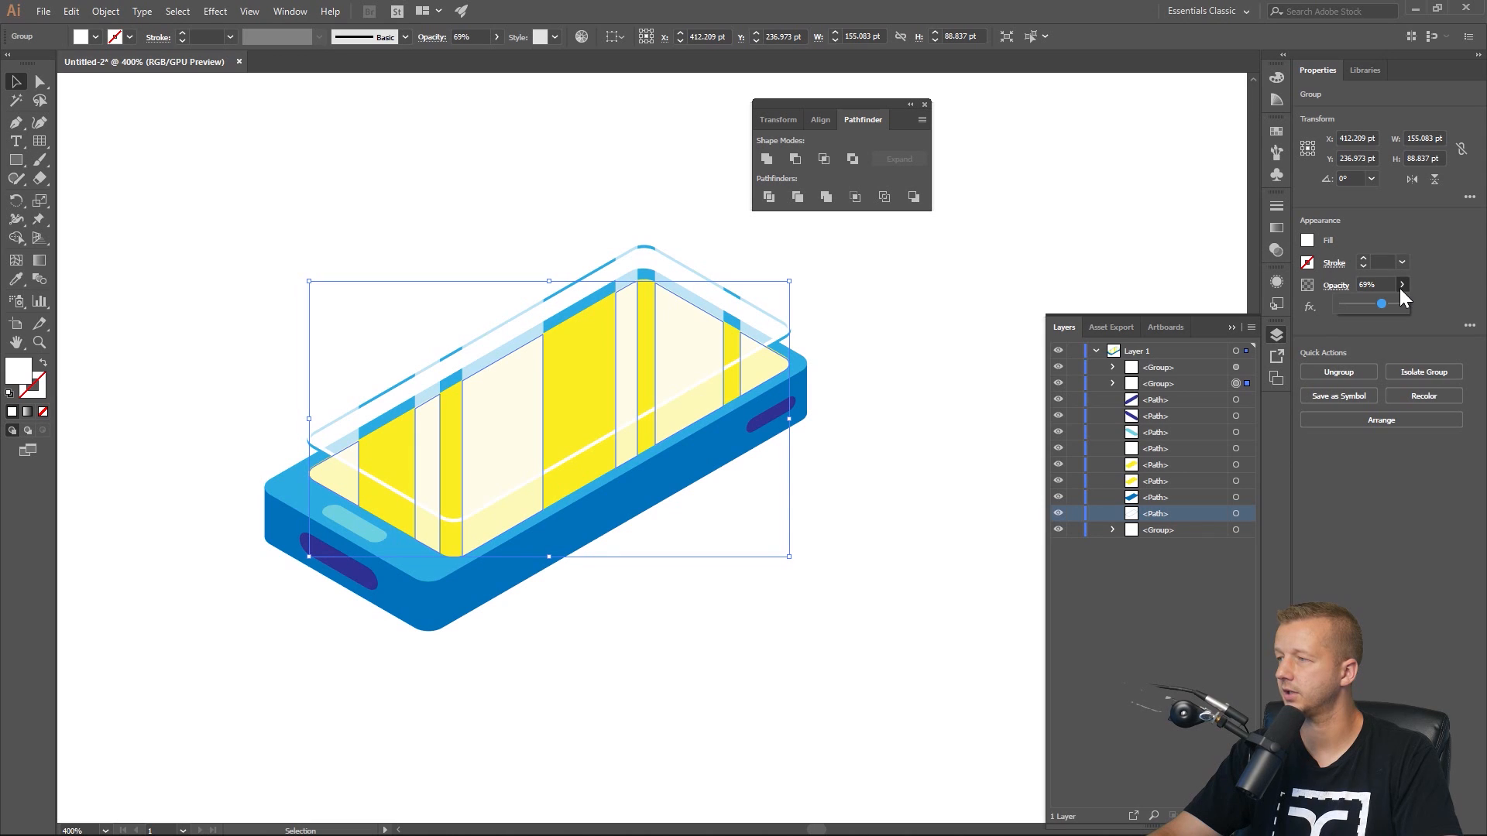
left_click_drag(1365, 307, 1357, 307)
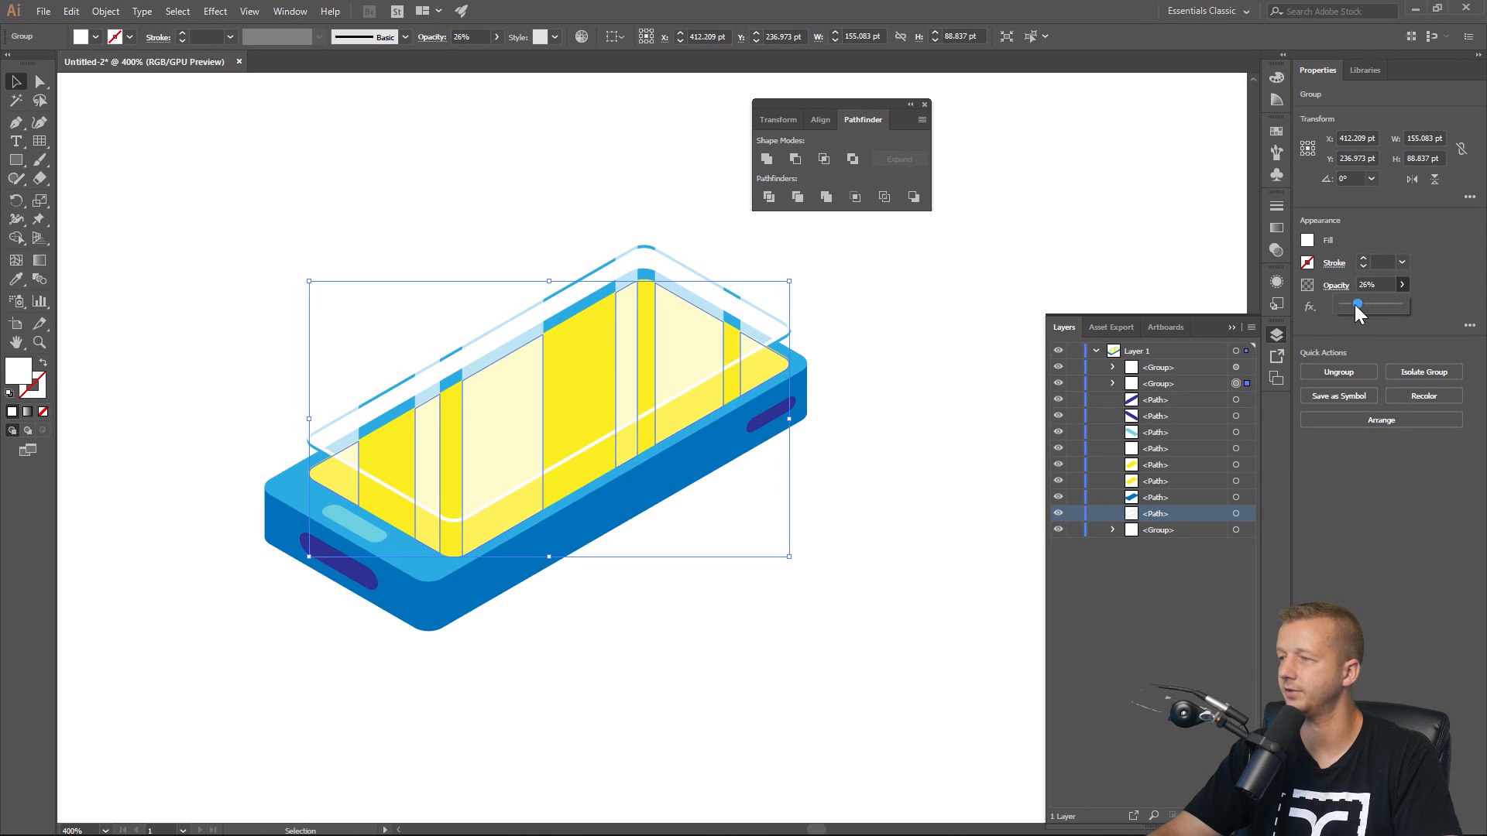
left_click(1014, 305)
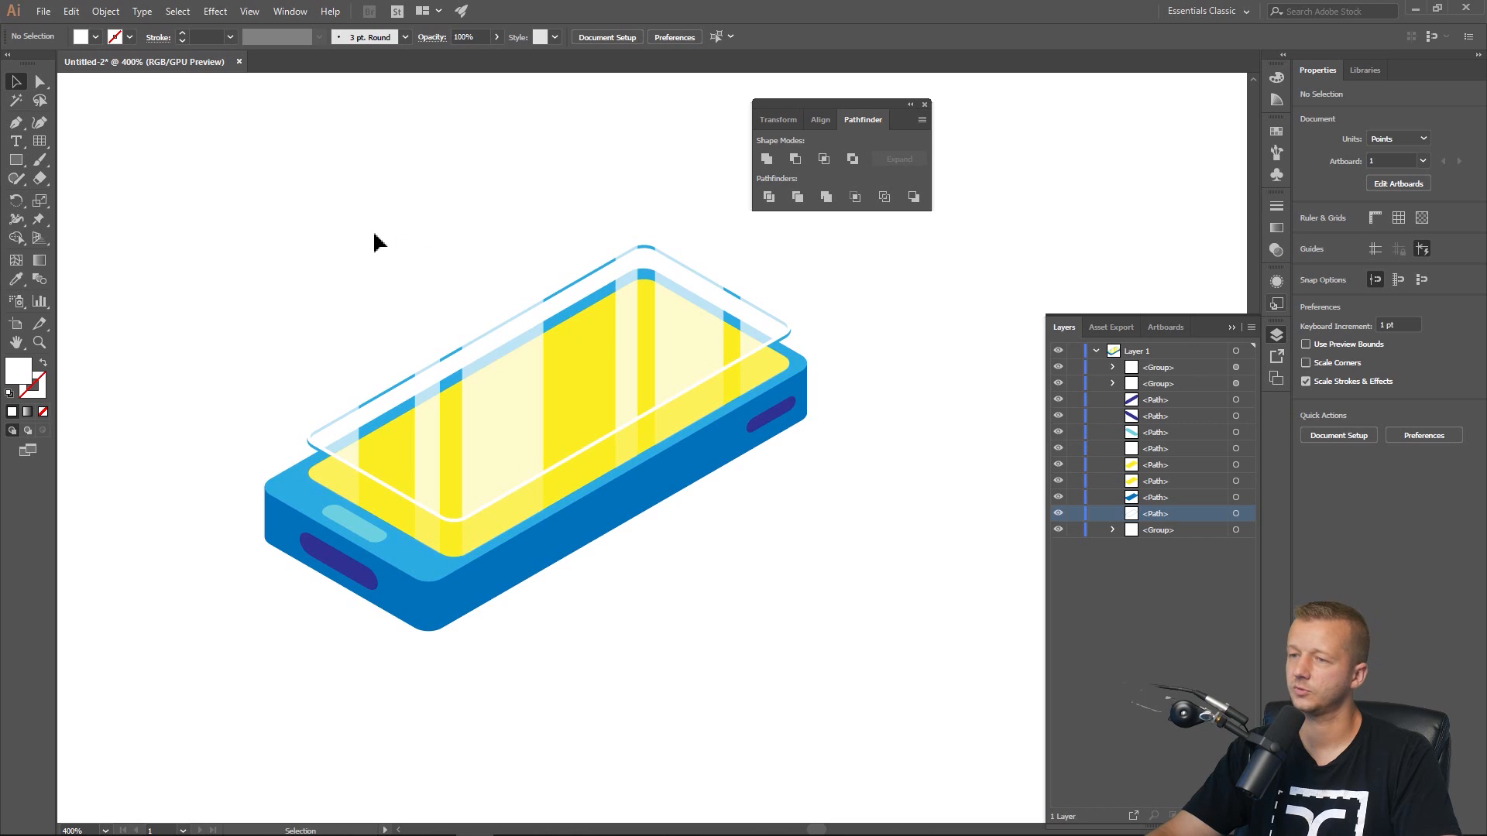
Duplicate the yellow screen shape in front and nudge the copy up one step.
scroll(369, 267, "down", 2)
left_click_drag(346, 258, 483, 357)
scroll(504, 383, "up", 3)
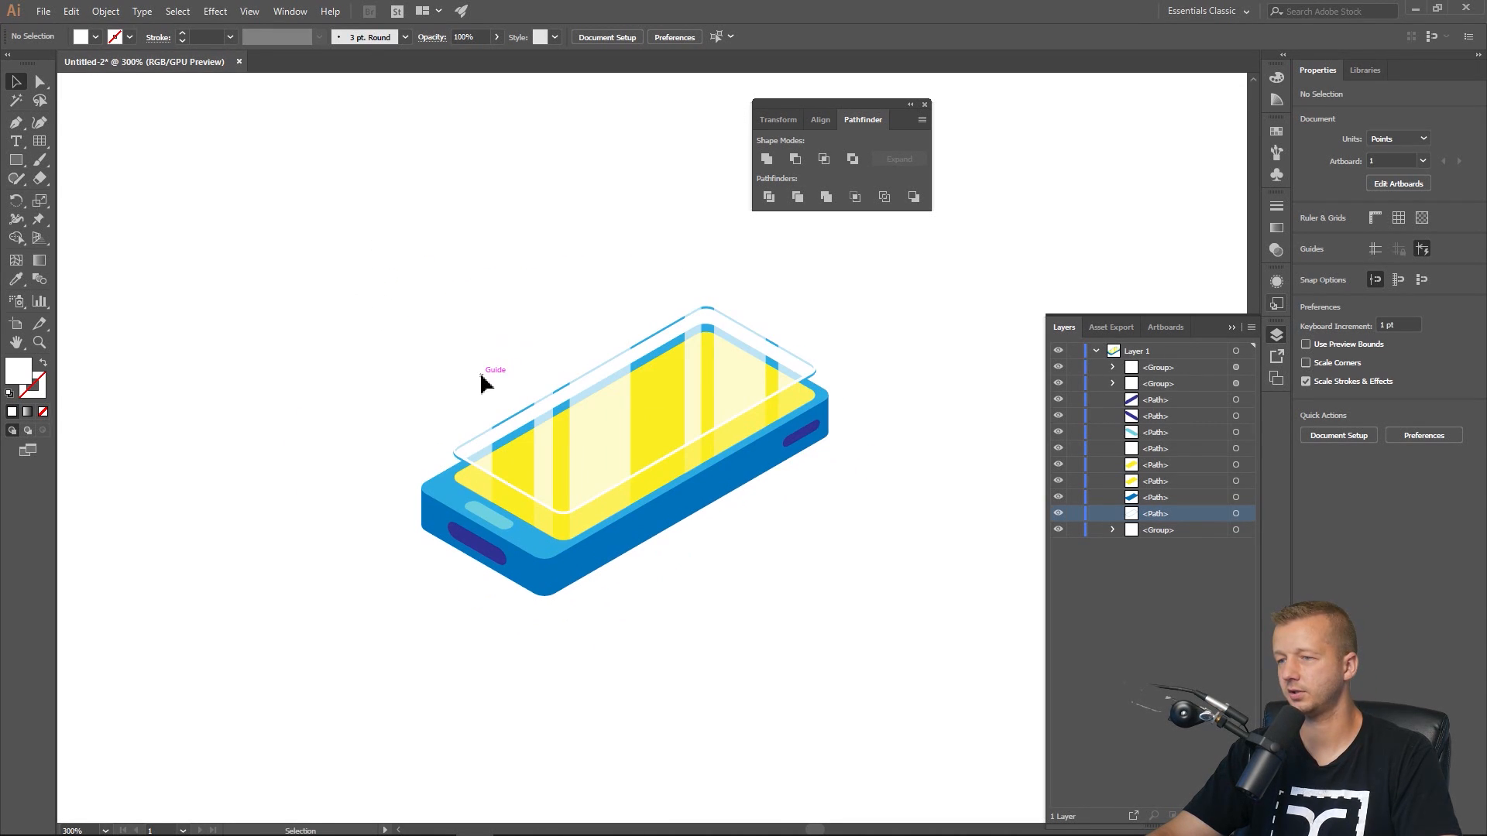
scroll(480, 374, "up", 3)
left_click_drag(400, 360, 318, 259)
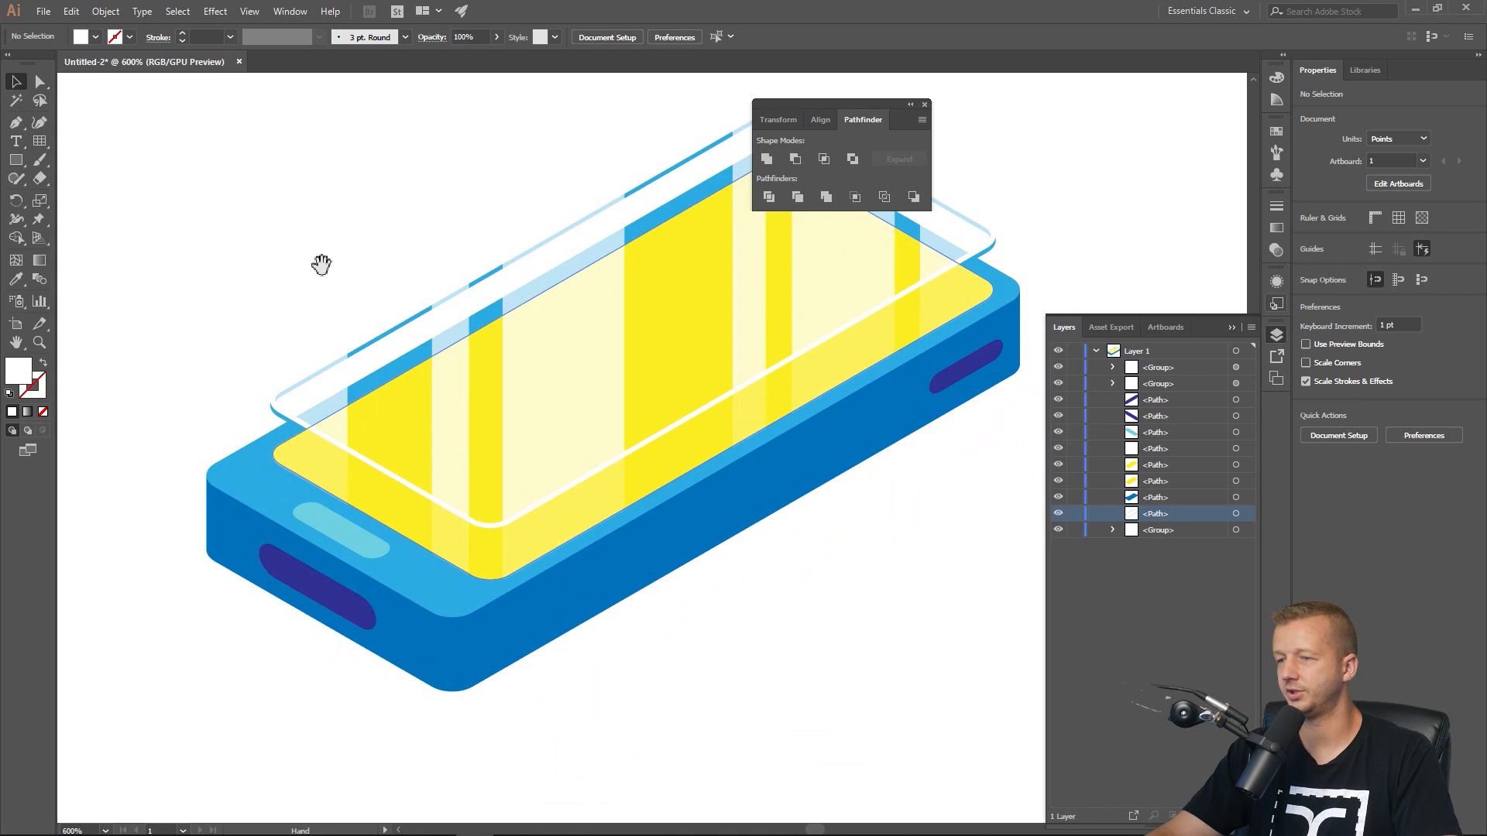
left_click(401, 502)
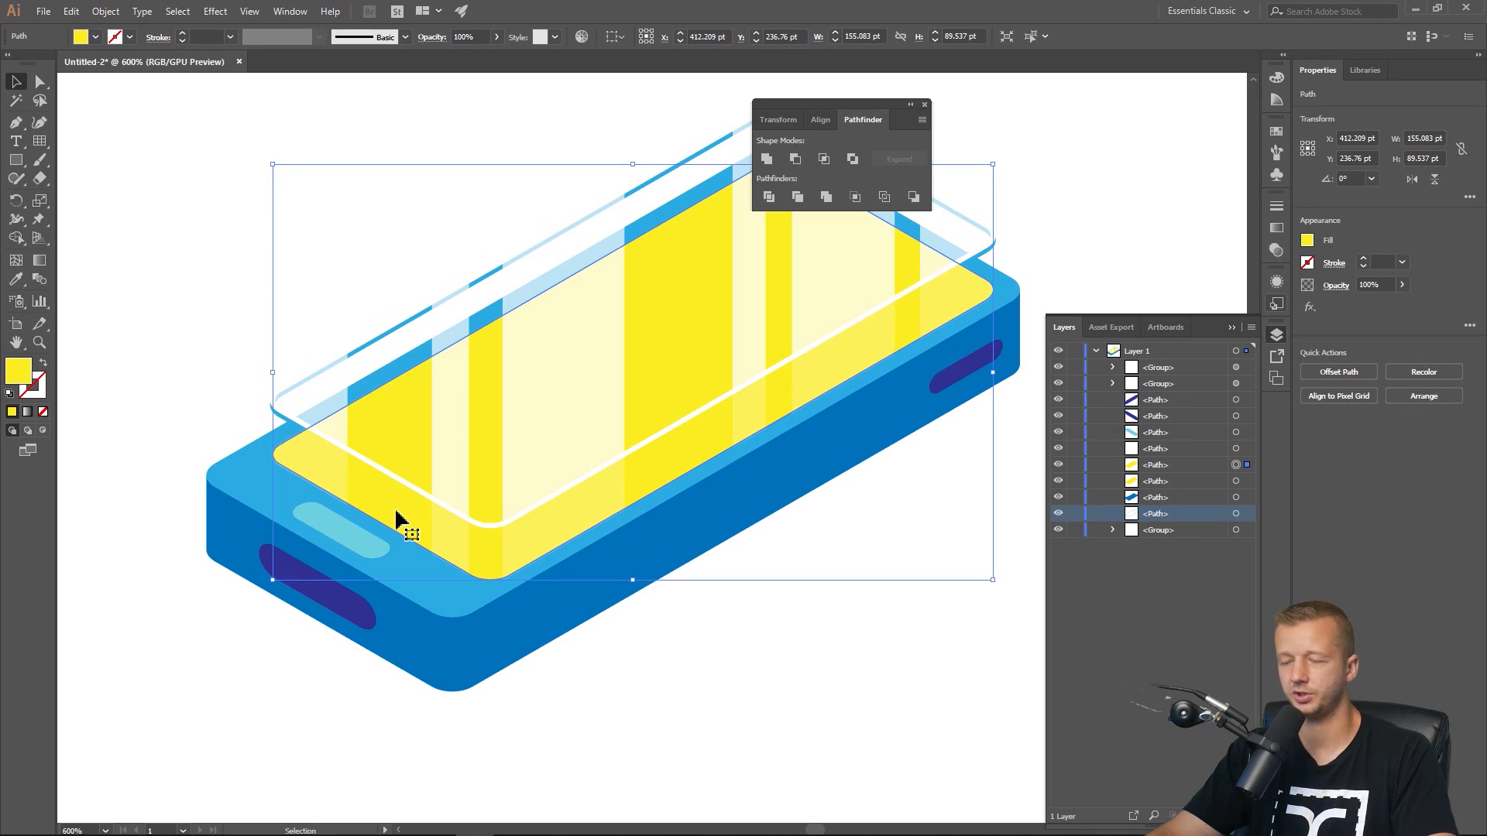
key("ctrl+c")
key("ctrl+f")
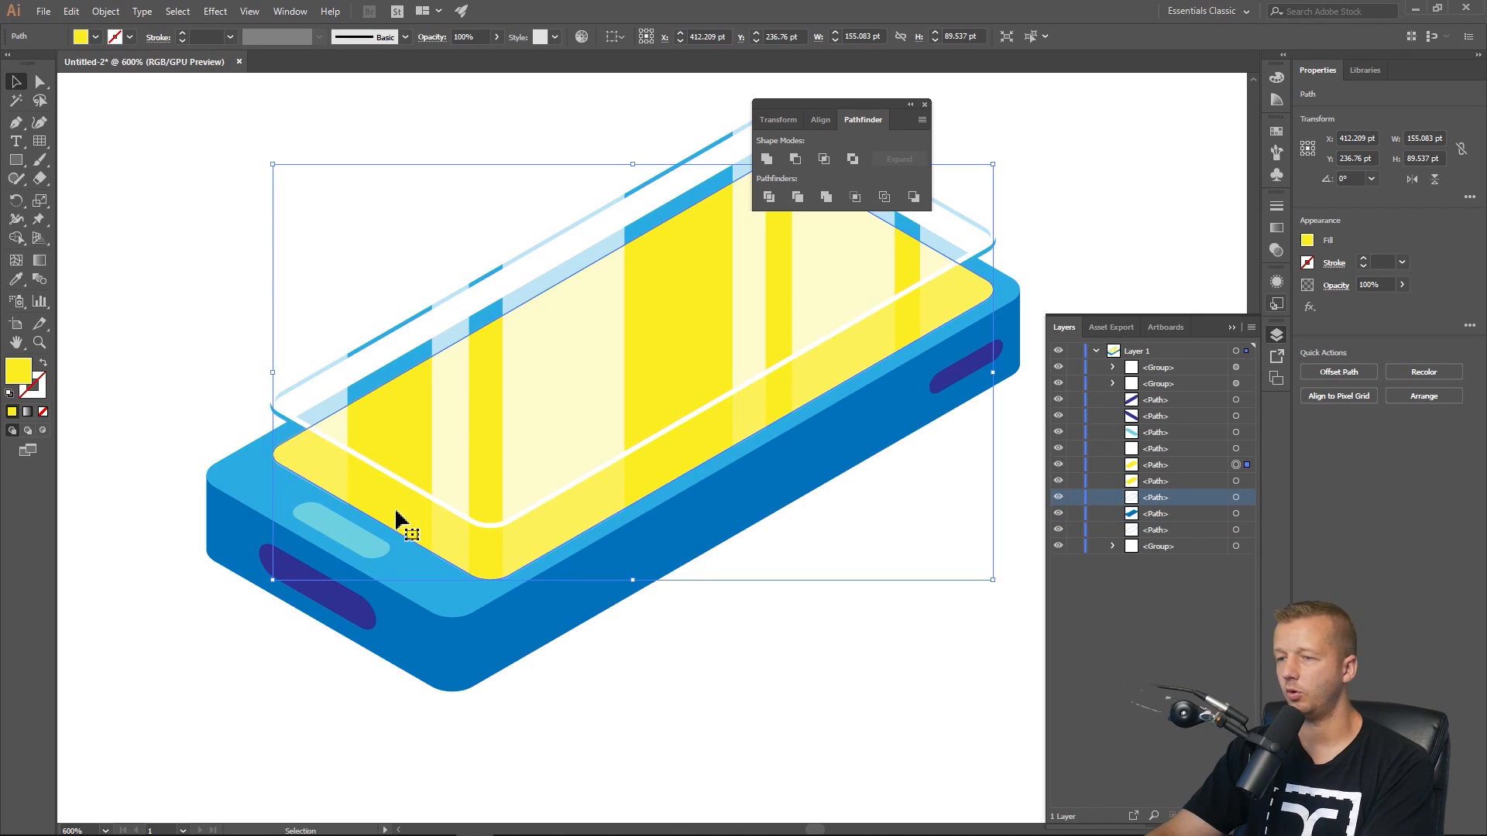
key("Up")
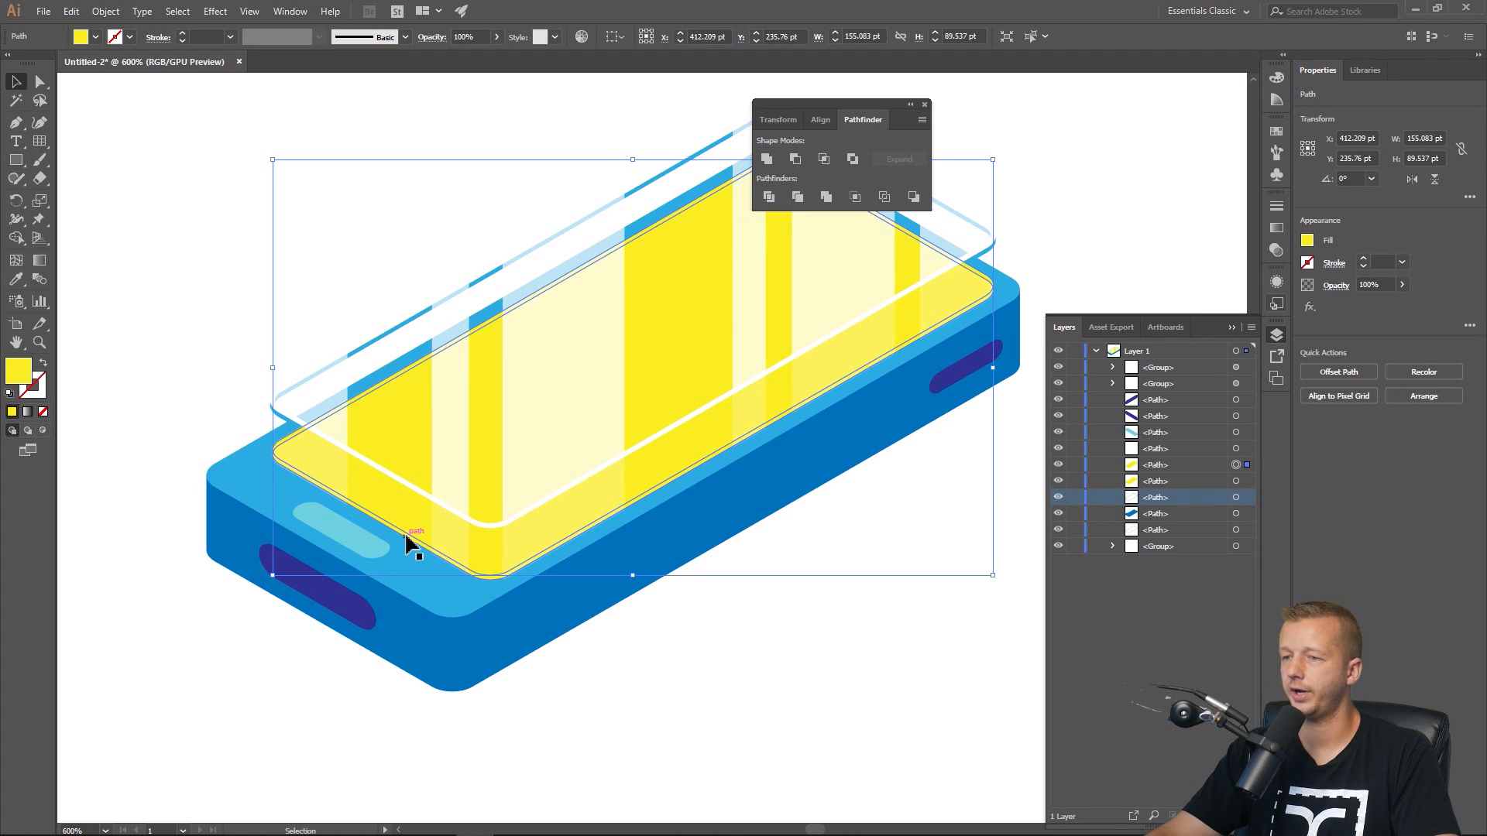
Select both yellow screen shapes and split them with Pathfinder Divide.
left_click(407, 535, "shift")
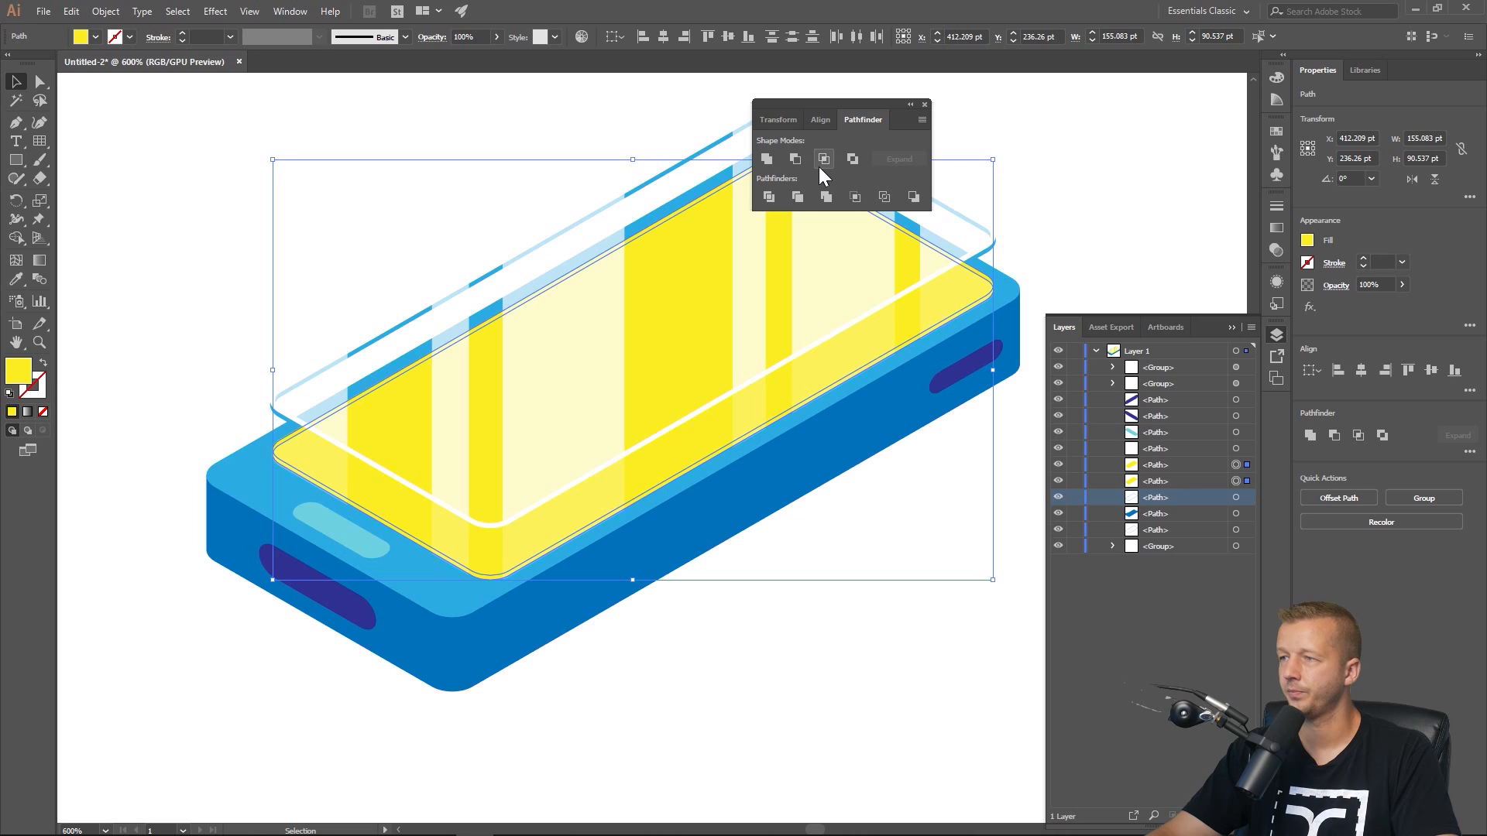
left_click(768, 196)
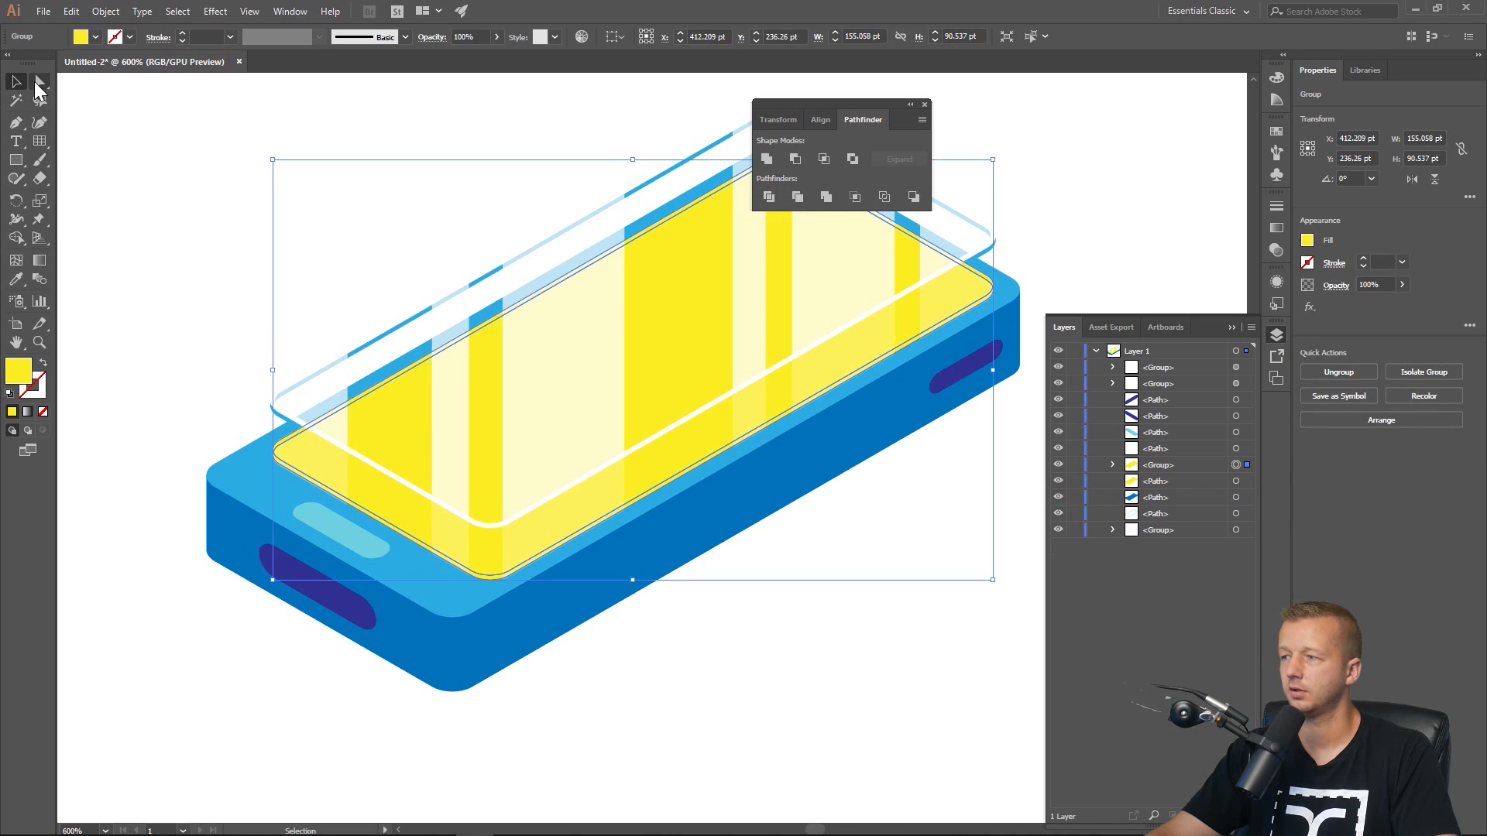
Inspect the divided yellow screen pieces and their anchor points with Direct Selection.
left_click(39, 81)
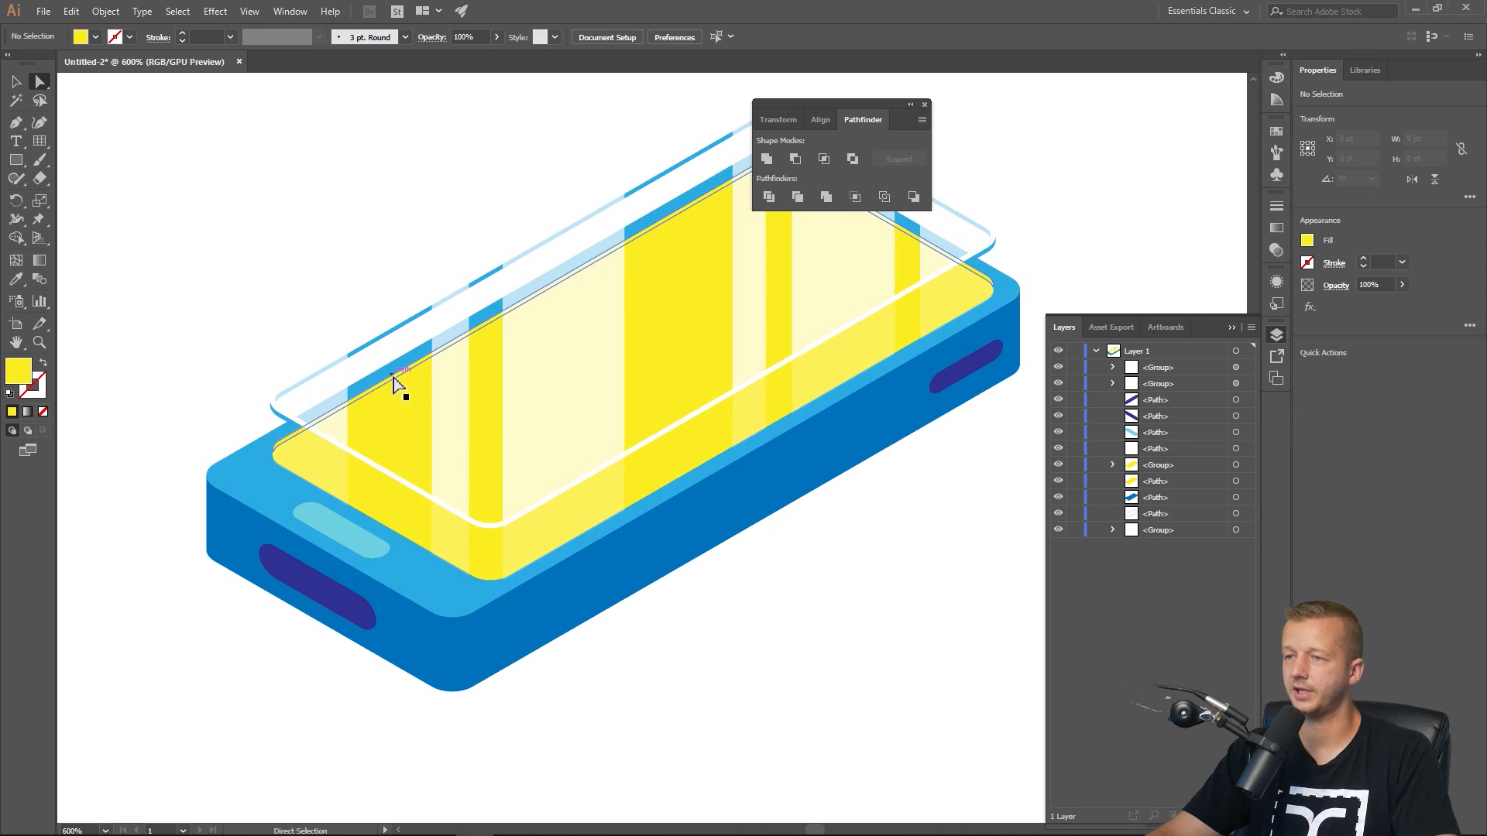
left_click(393, 379)
left_click_drag(335, 289, 302, 372)
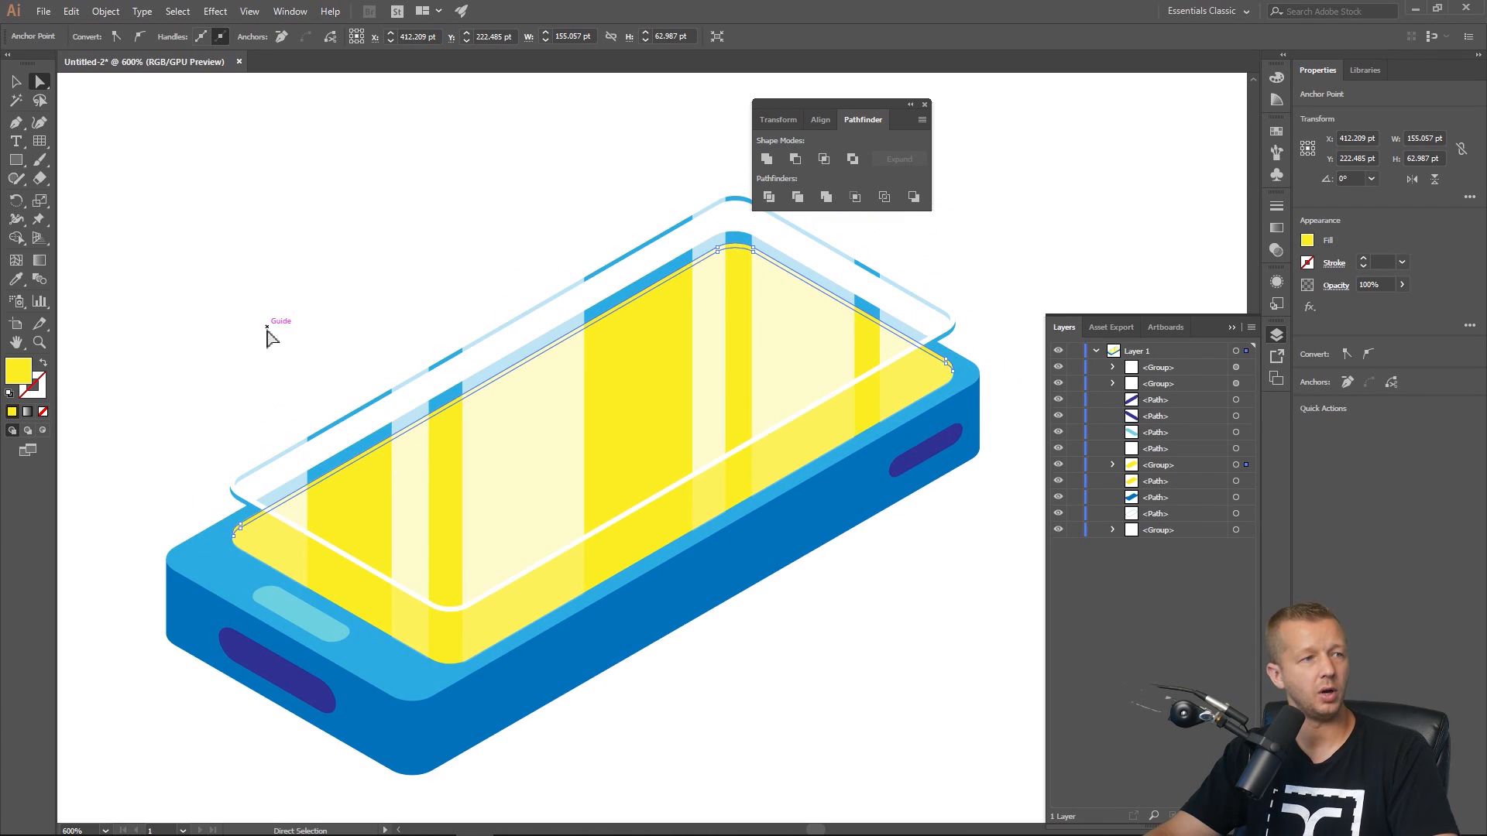
left_click(346, 611)
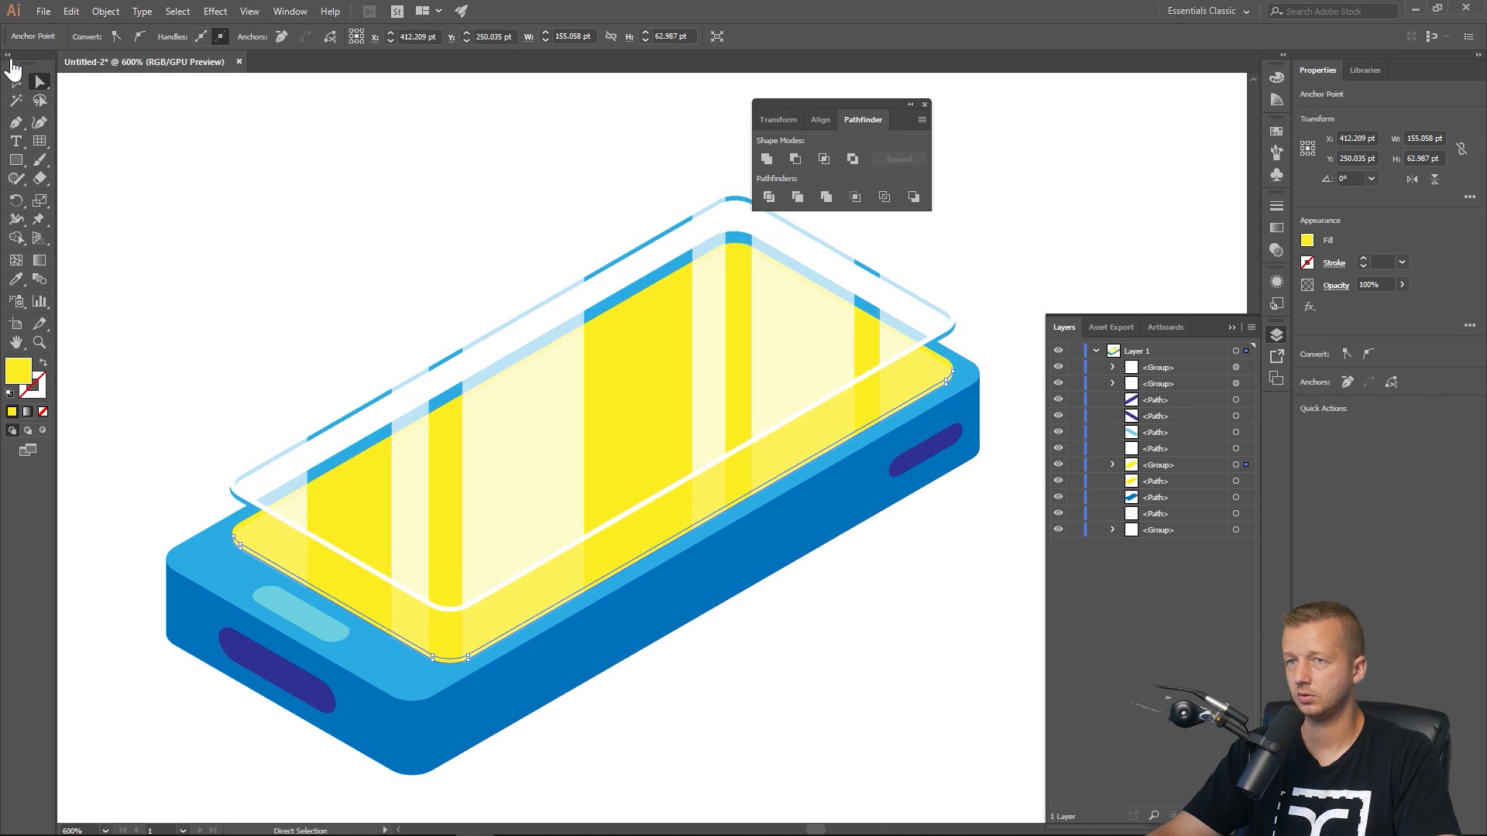
left_click(14, 89)
left_click(209, 236)
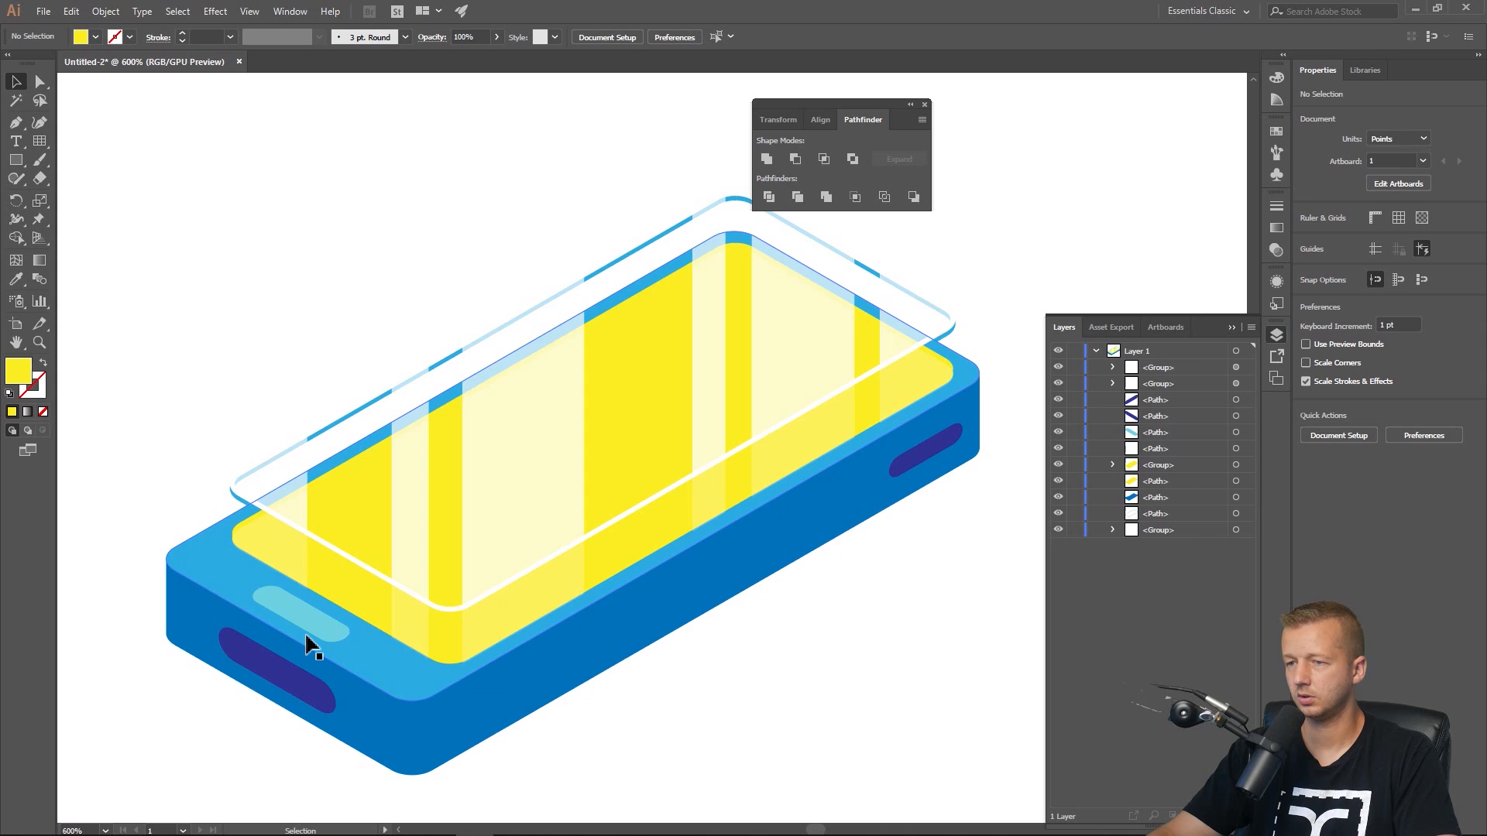
left_click(341, 610)
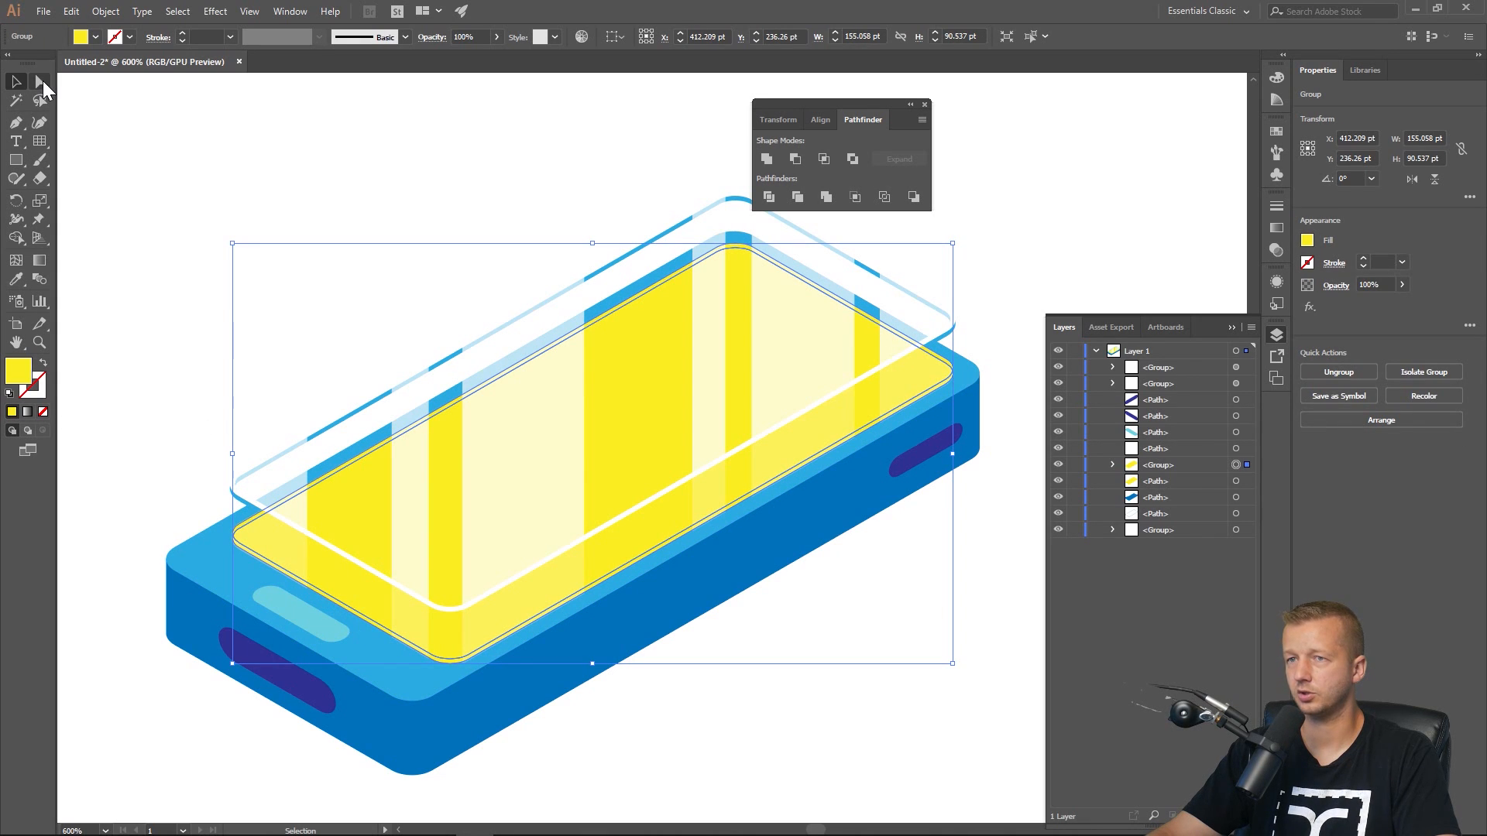
left_click(39, 81)
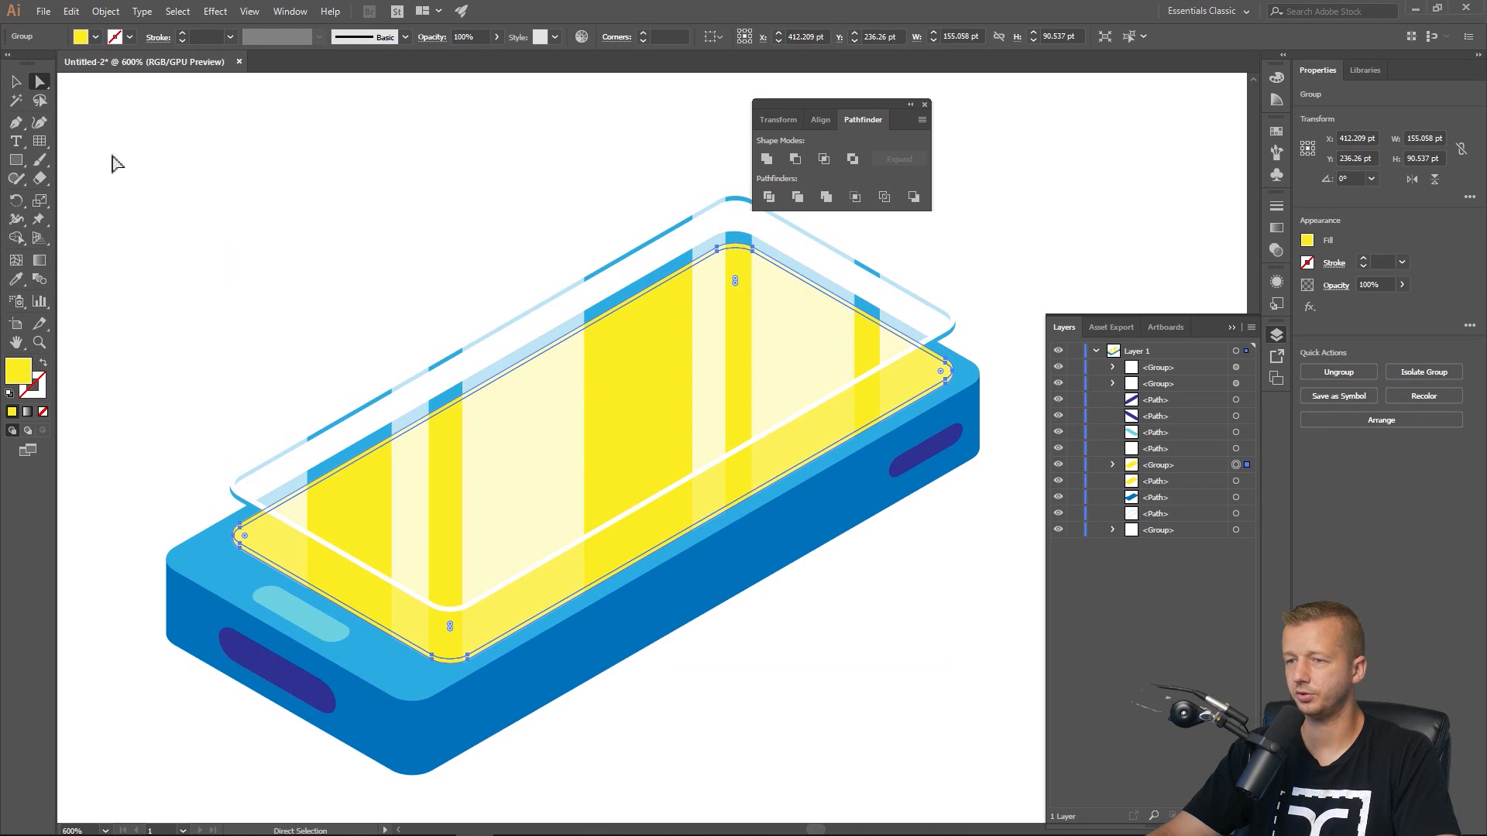
left_click(156, 299)
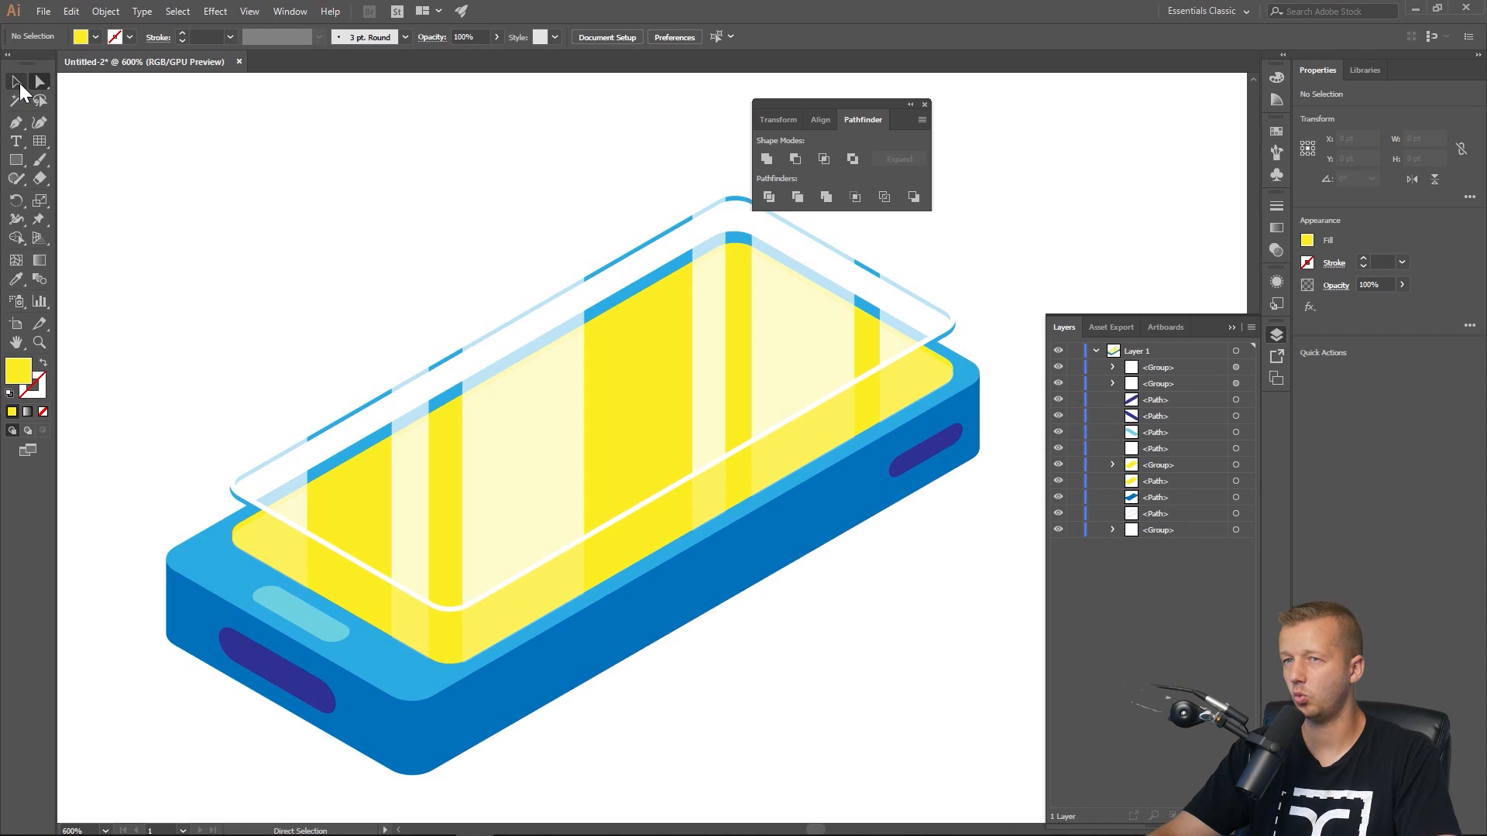
Ungroup the divided yellow screen pieces.
left_click(17, 82)
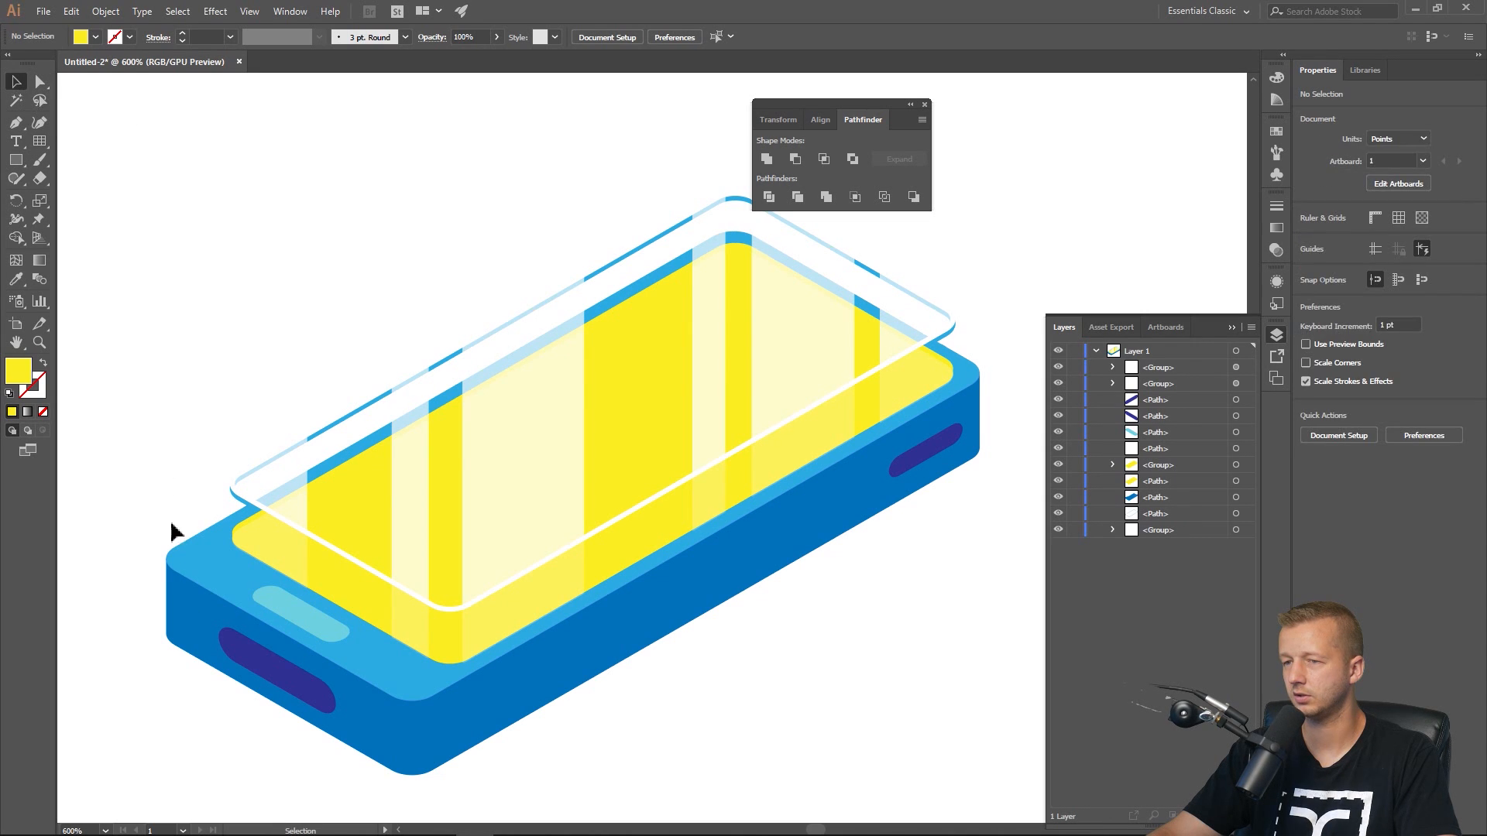
left_click(336, 601)
right_click(336, 600)
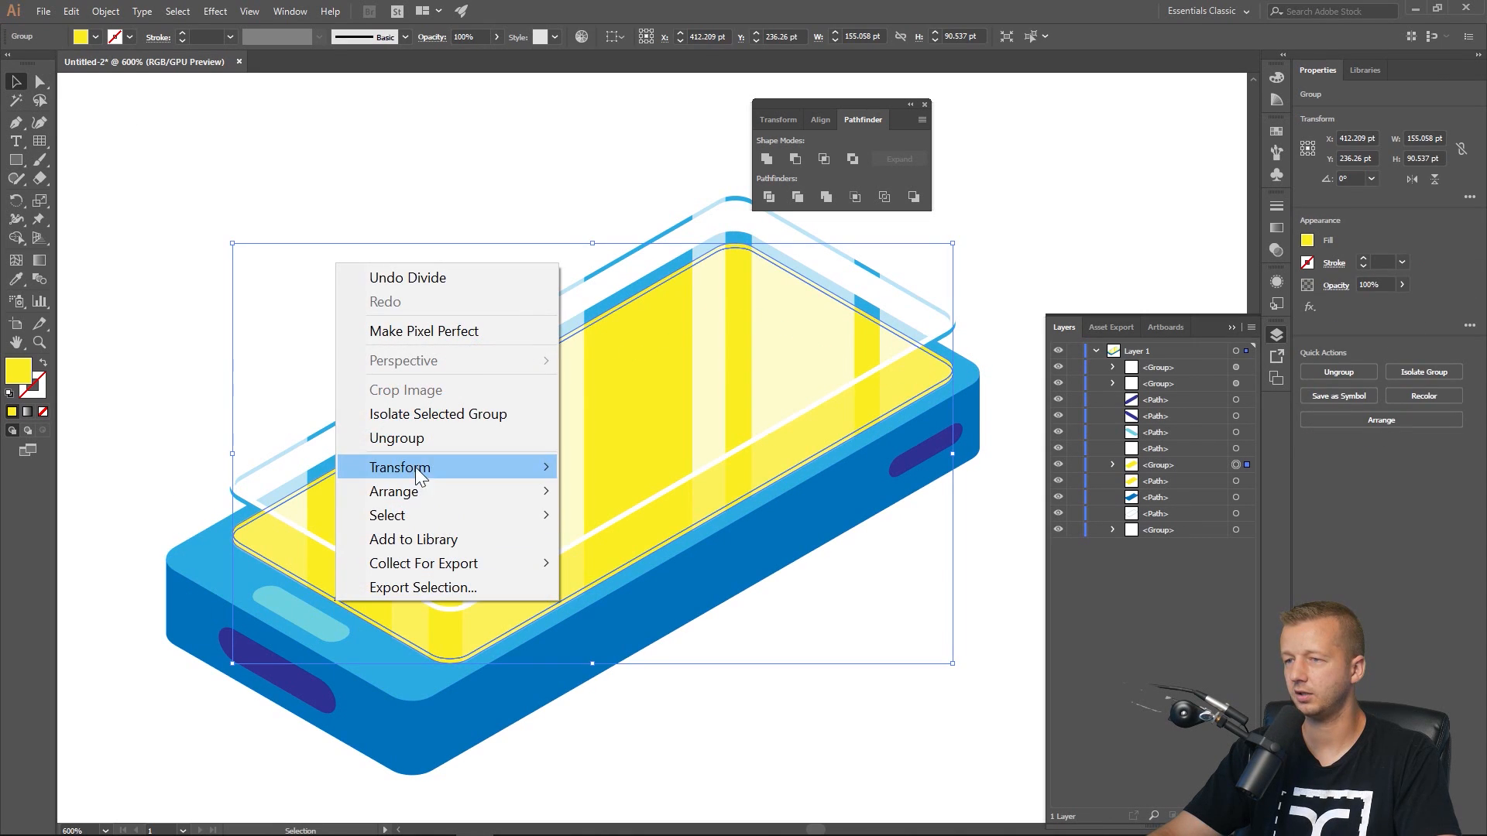
left_click(415, 439)
left_click(168, 278)
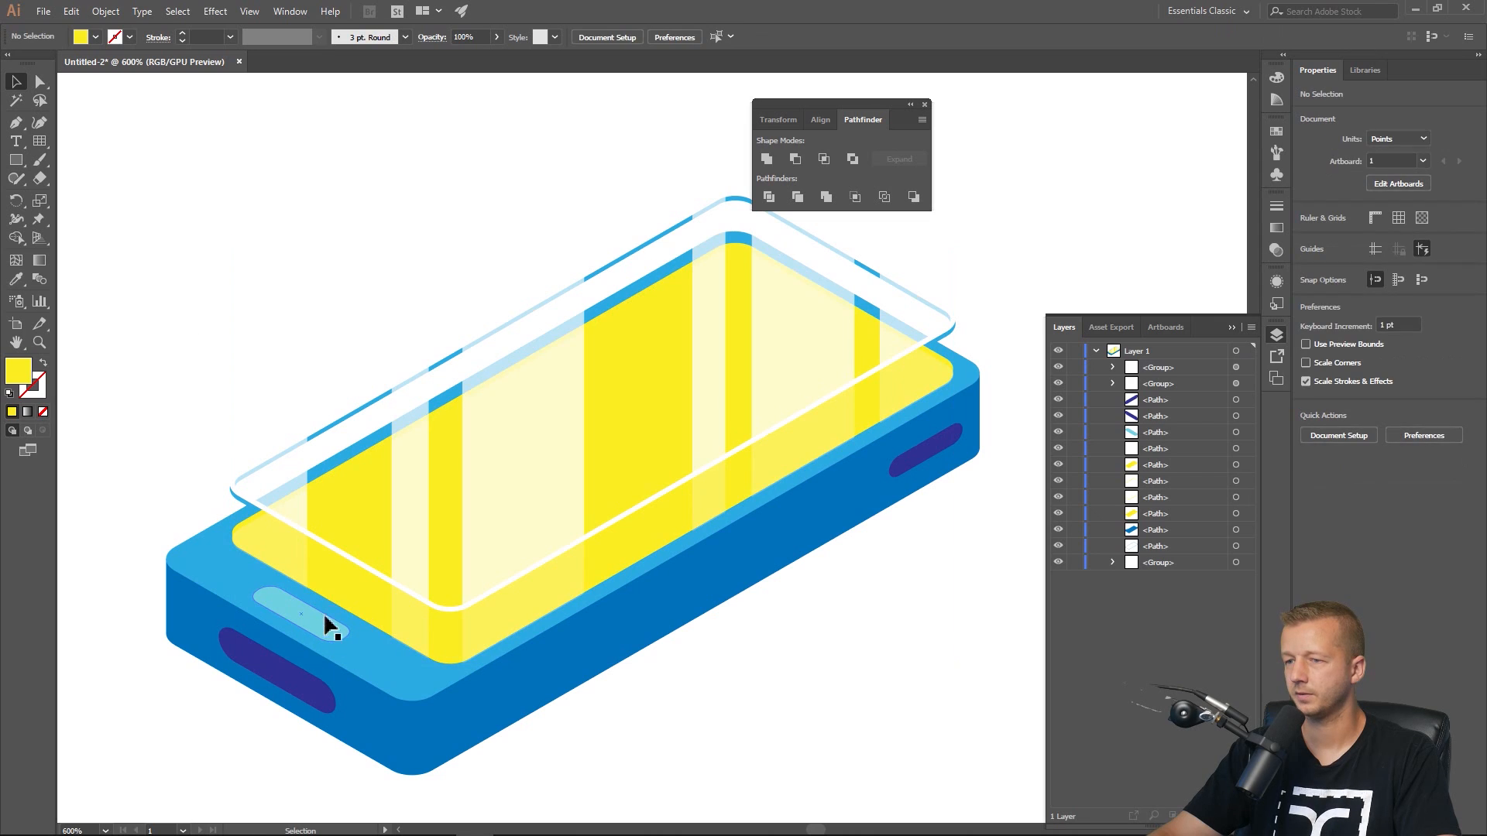
Select the two stacked yellow screen pieces and subtract the front one with Pathfinder Minus Front.
left_click(334, 599)
left_click(337, 604)
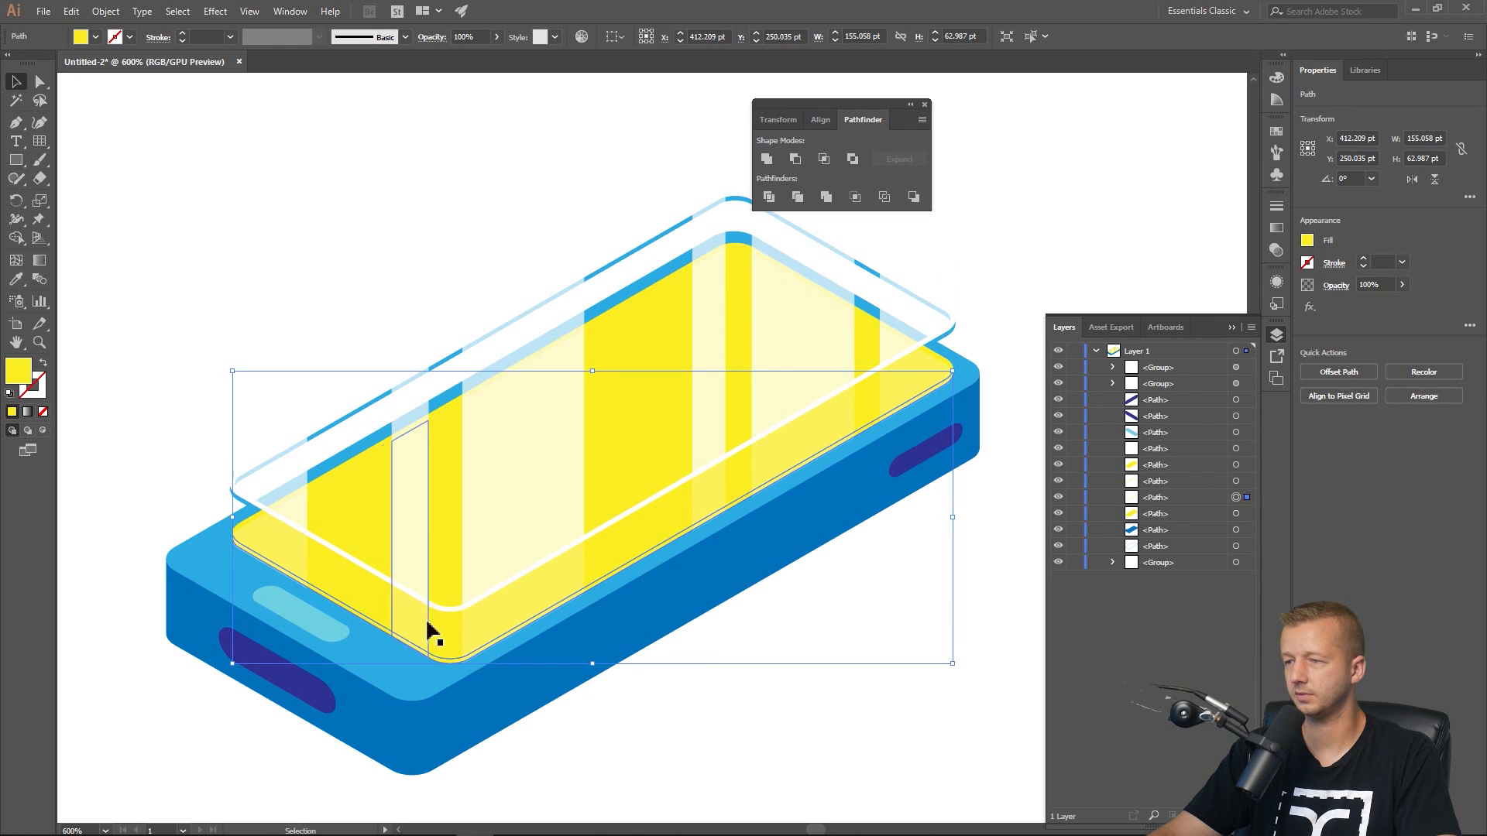
left_click(829, 437, "shift")
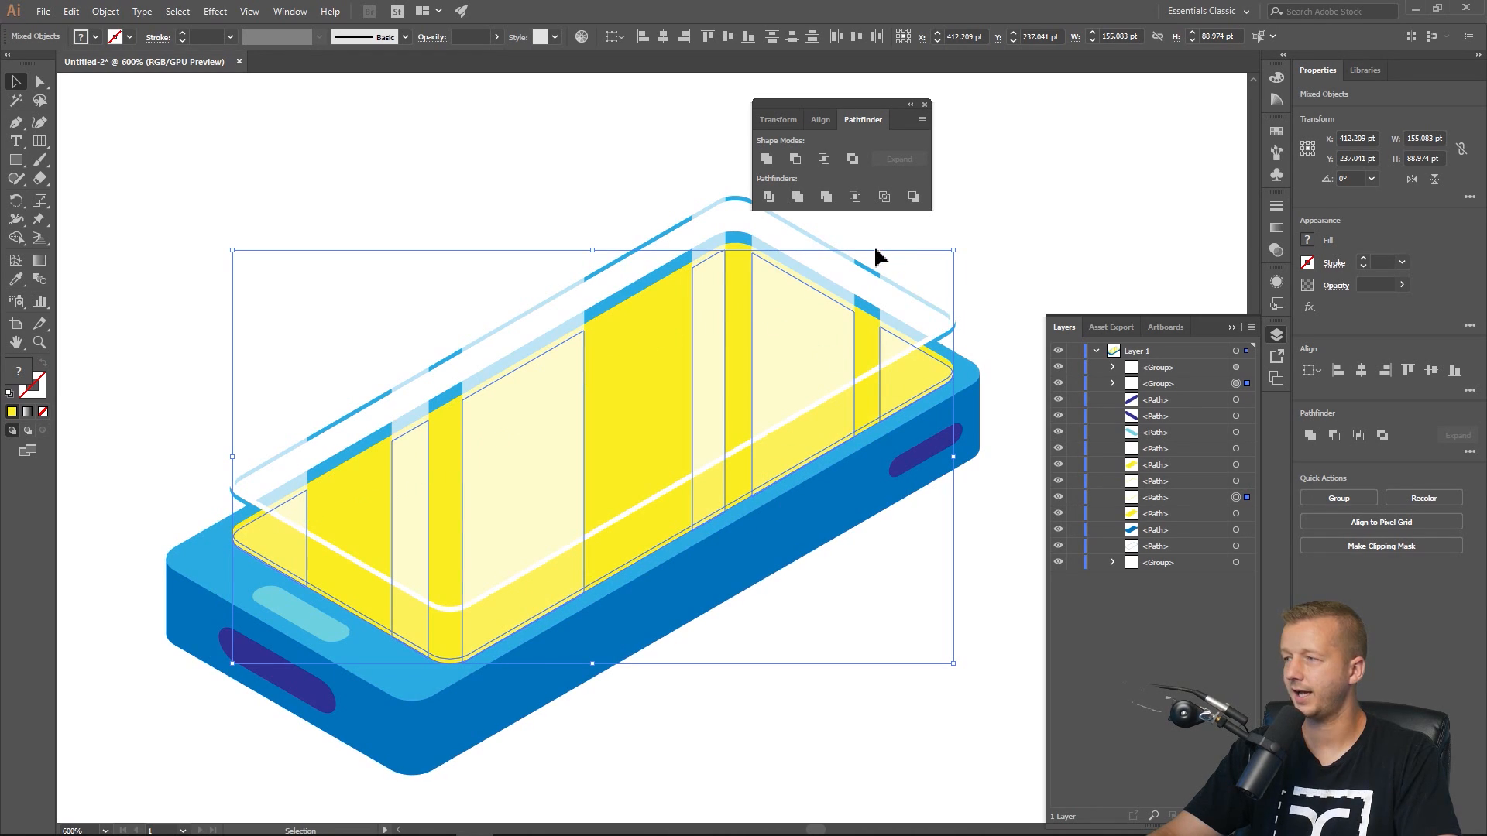
left_click(794, 160)
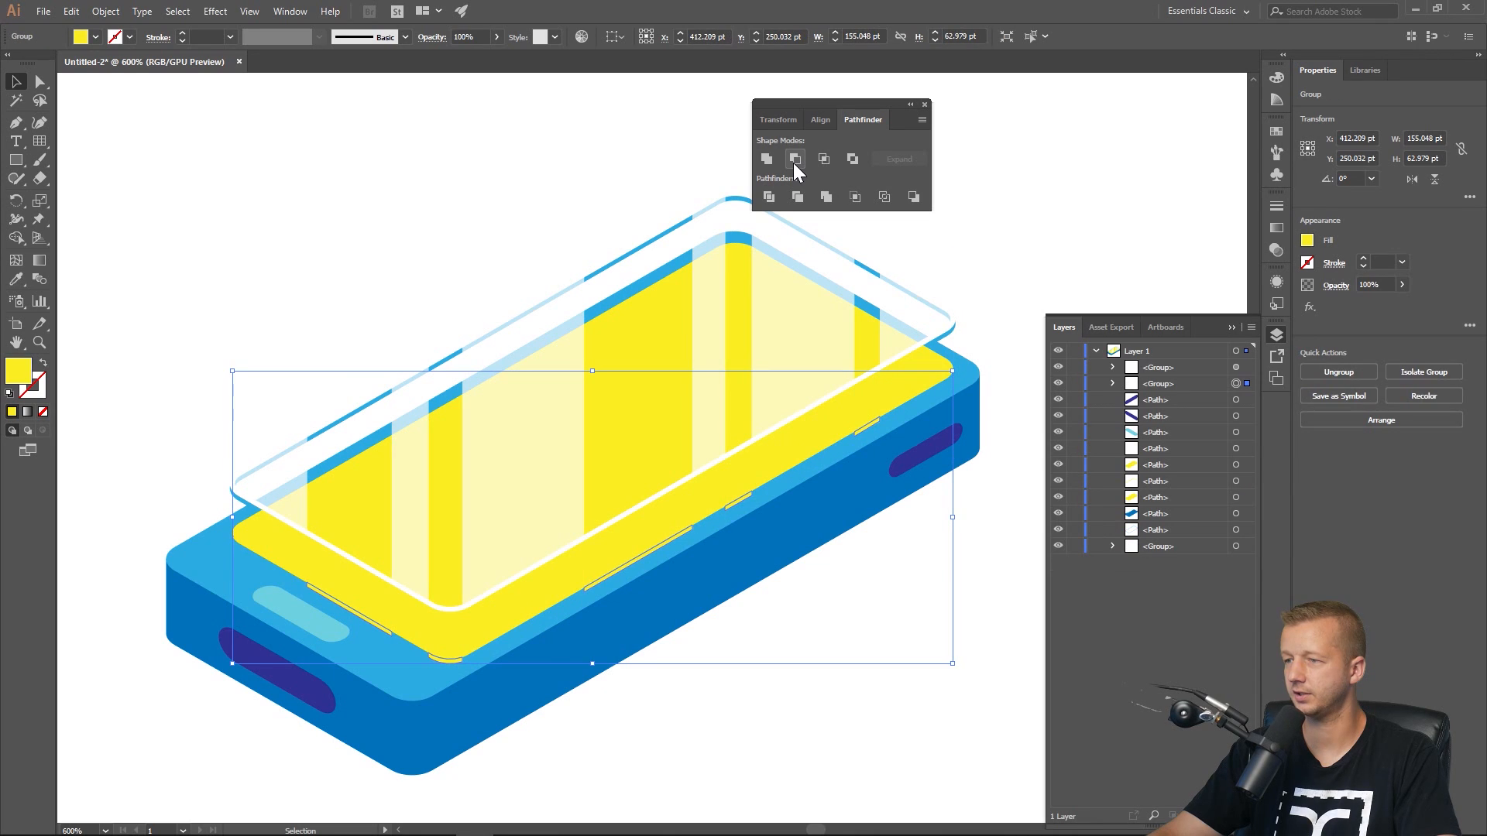
Fill the thin leftover screen-edge slivers white.
left_click(343, 317)
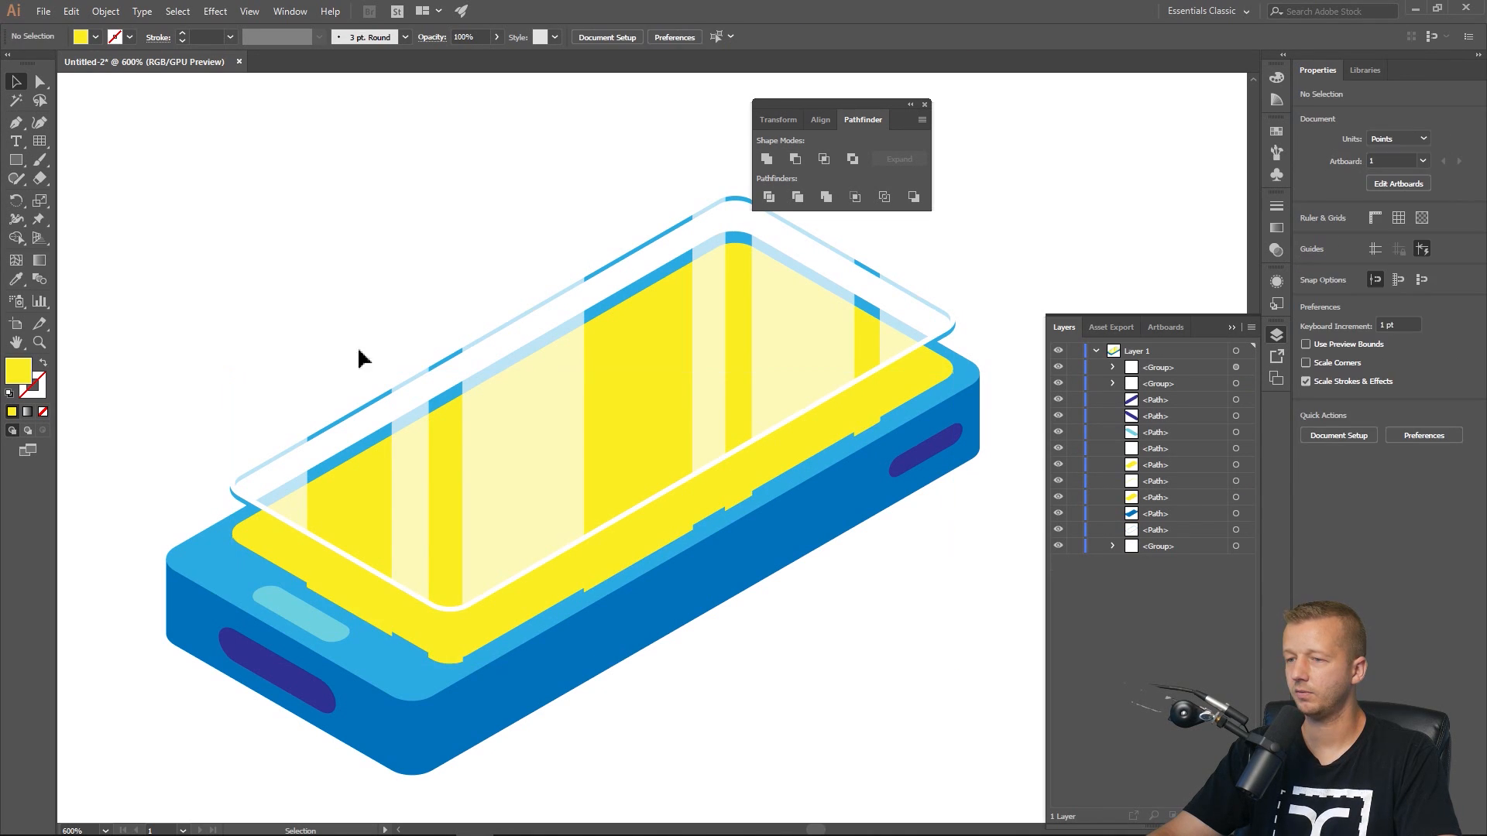
left_click(389, 639)
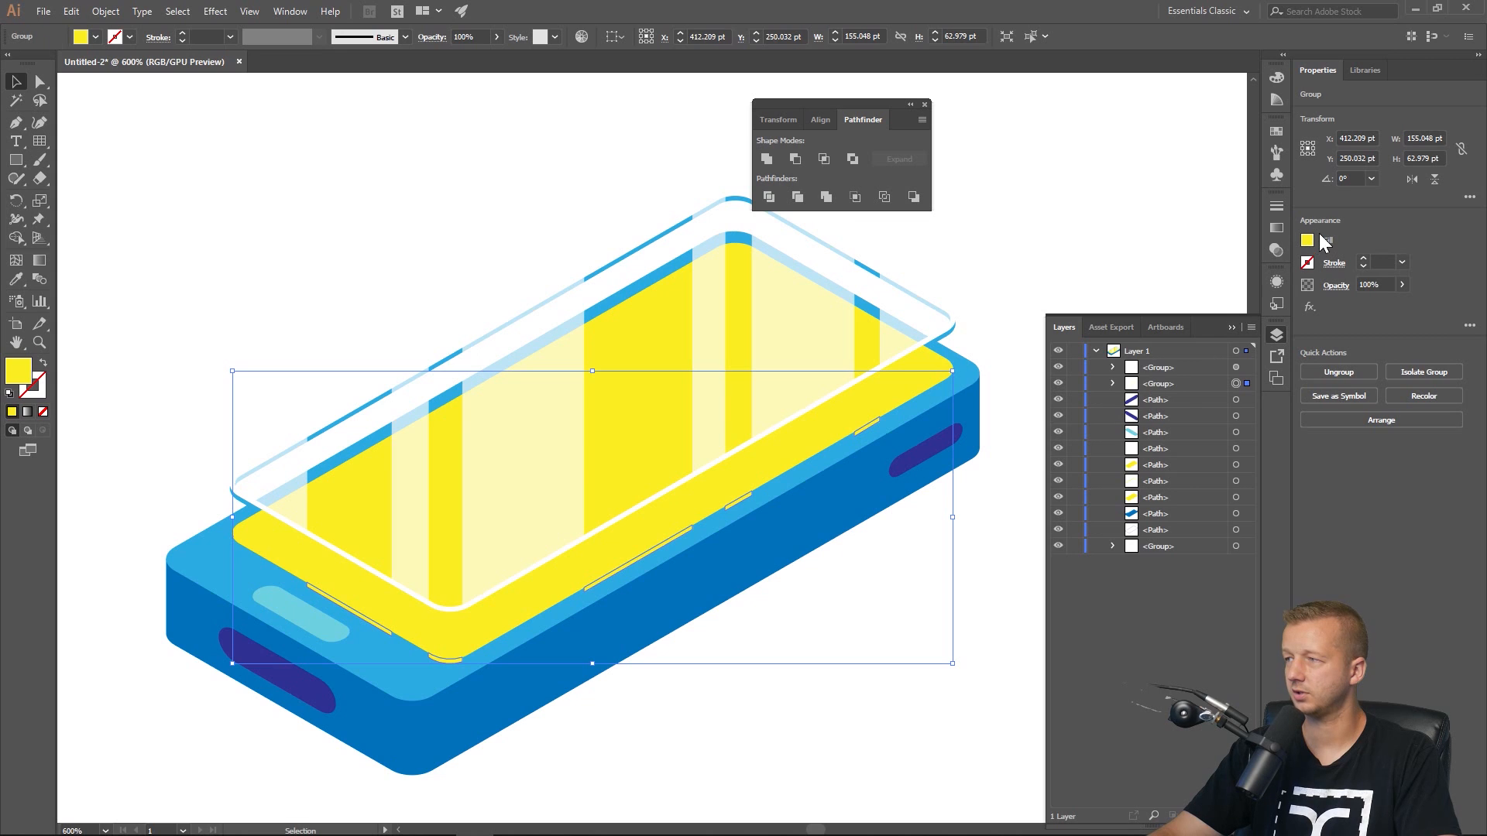
left_click(1307, 241)
left_click(1160, 296)
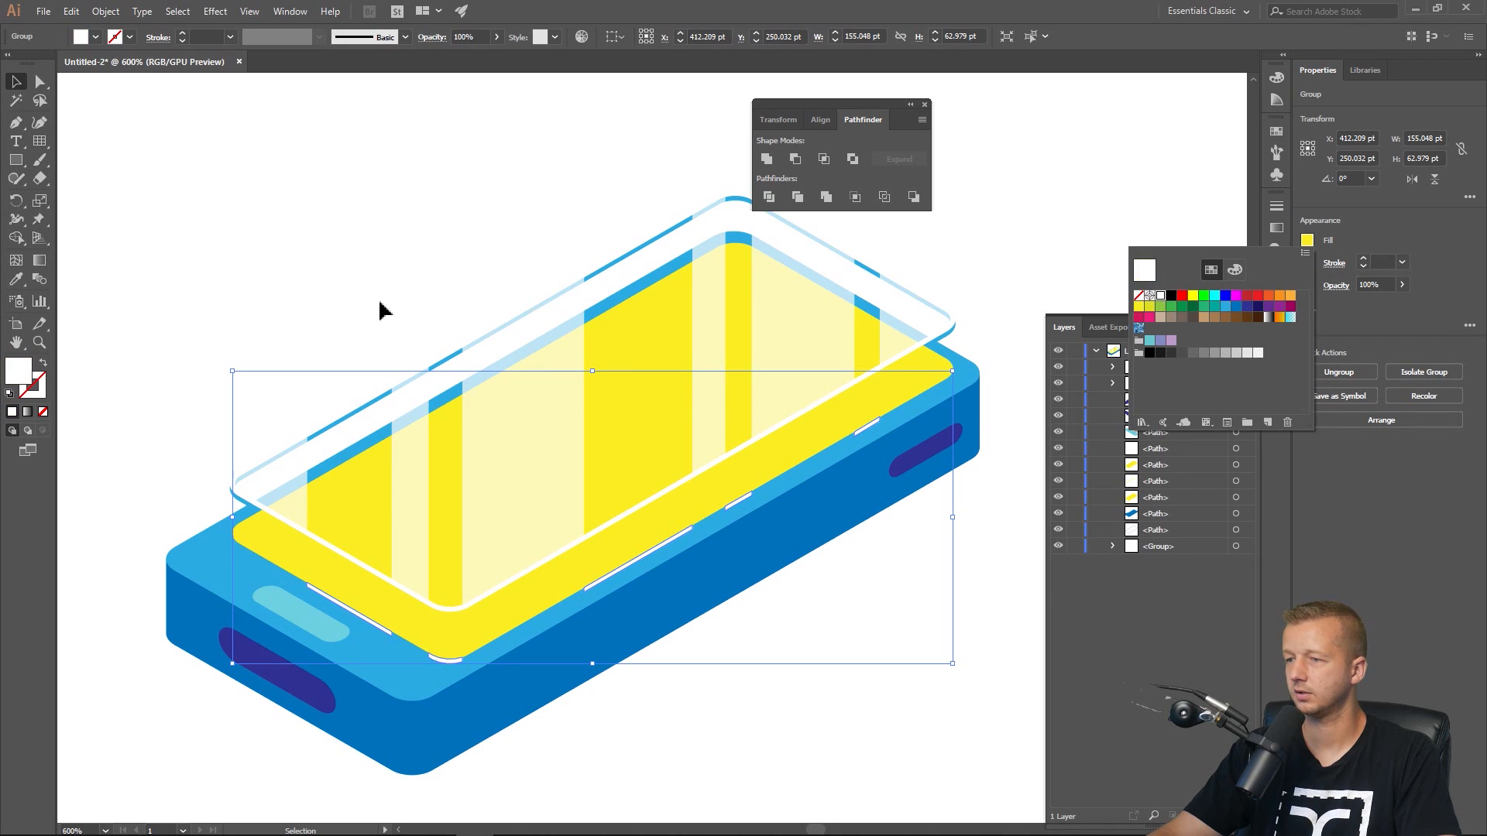
left_click(297, 246)
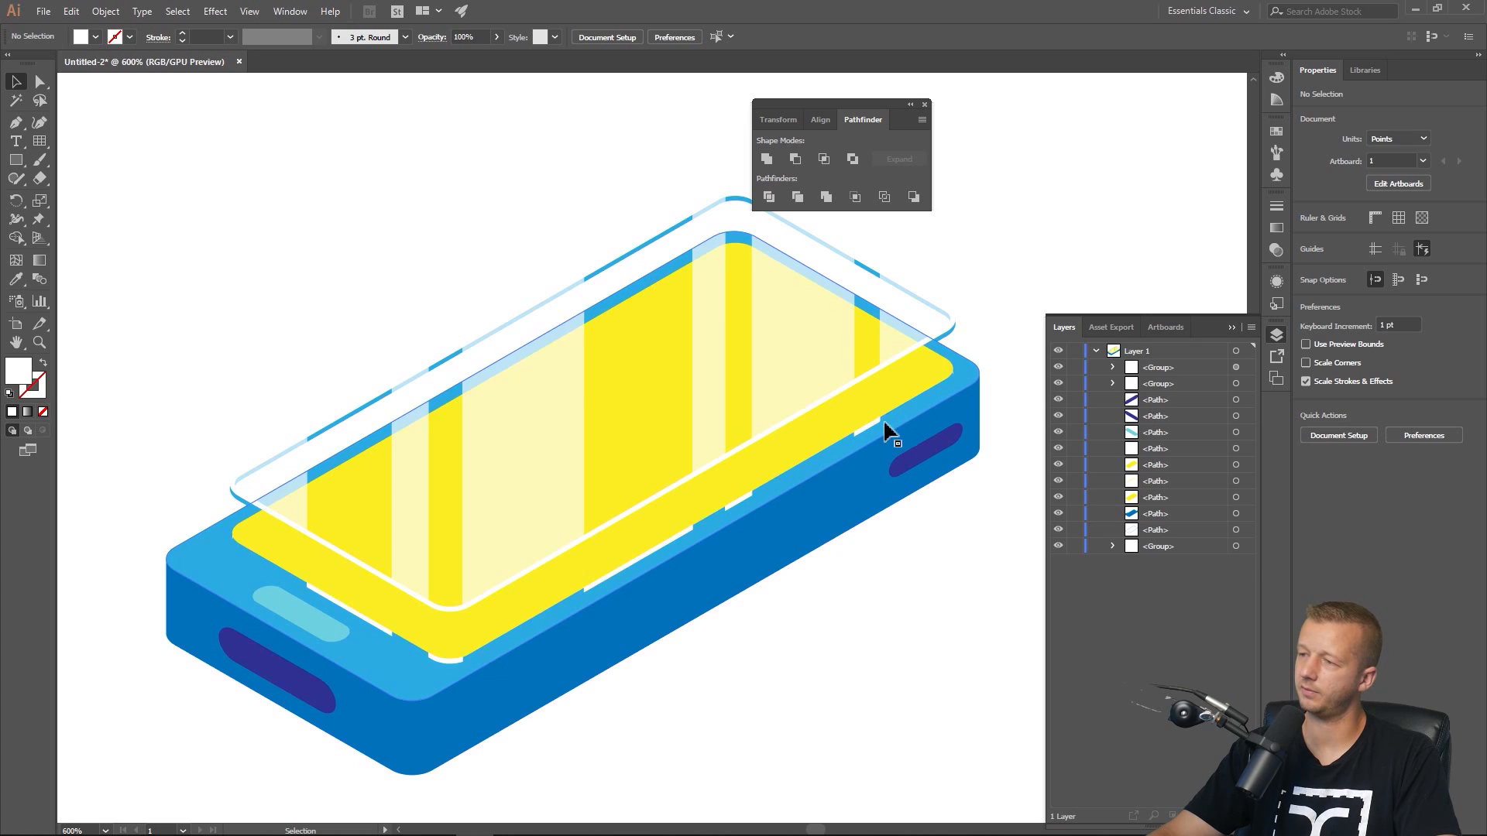
Fill the thin screen-edge slivers cyan.
scroll(678, 528, "down", 2)
left_click_drag(753, 627, 703, 564)
scroll(597, 556, "up", 1)
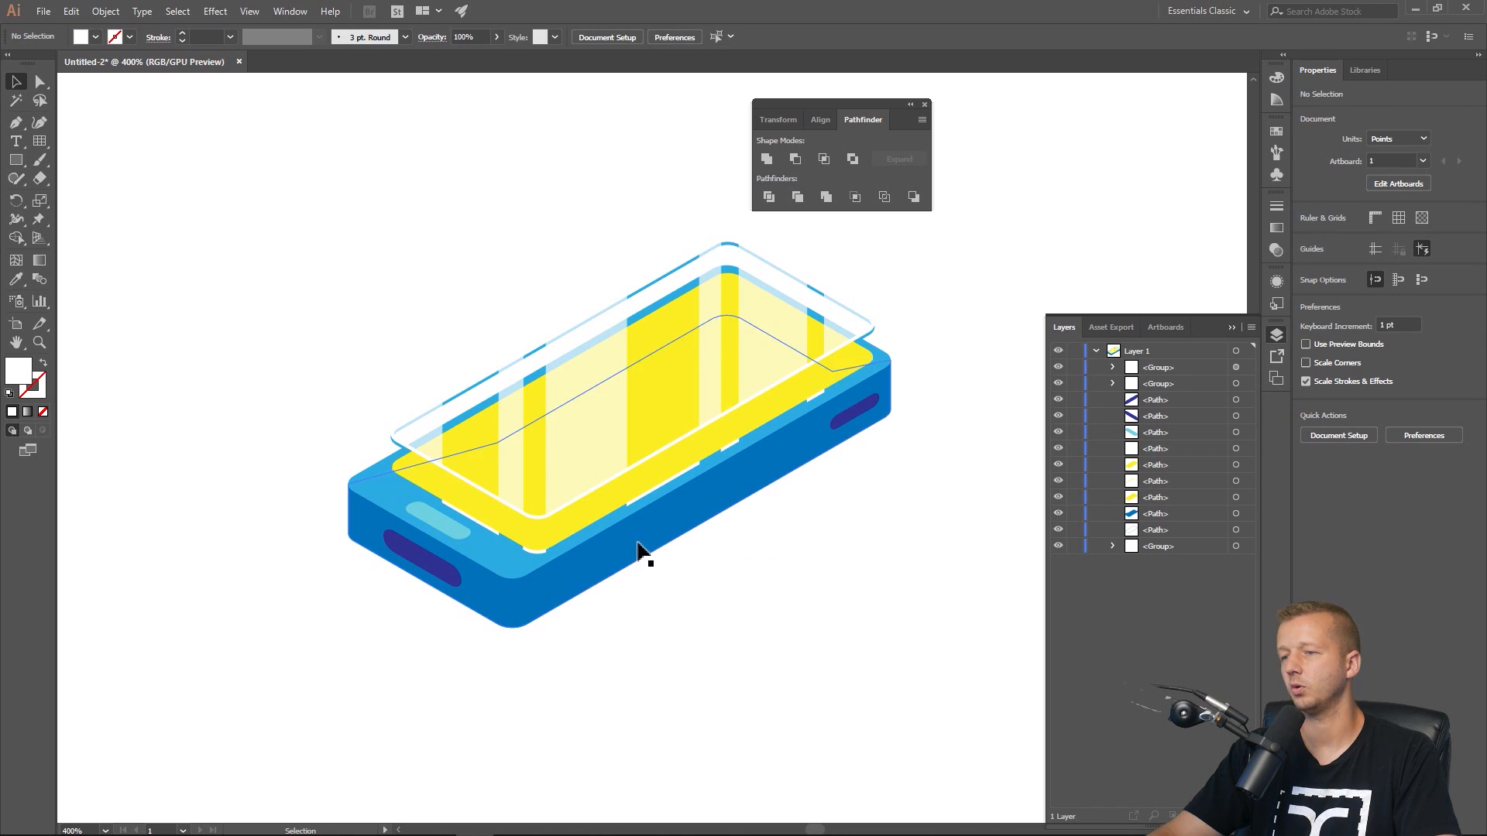
left_click(536, 552)
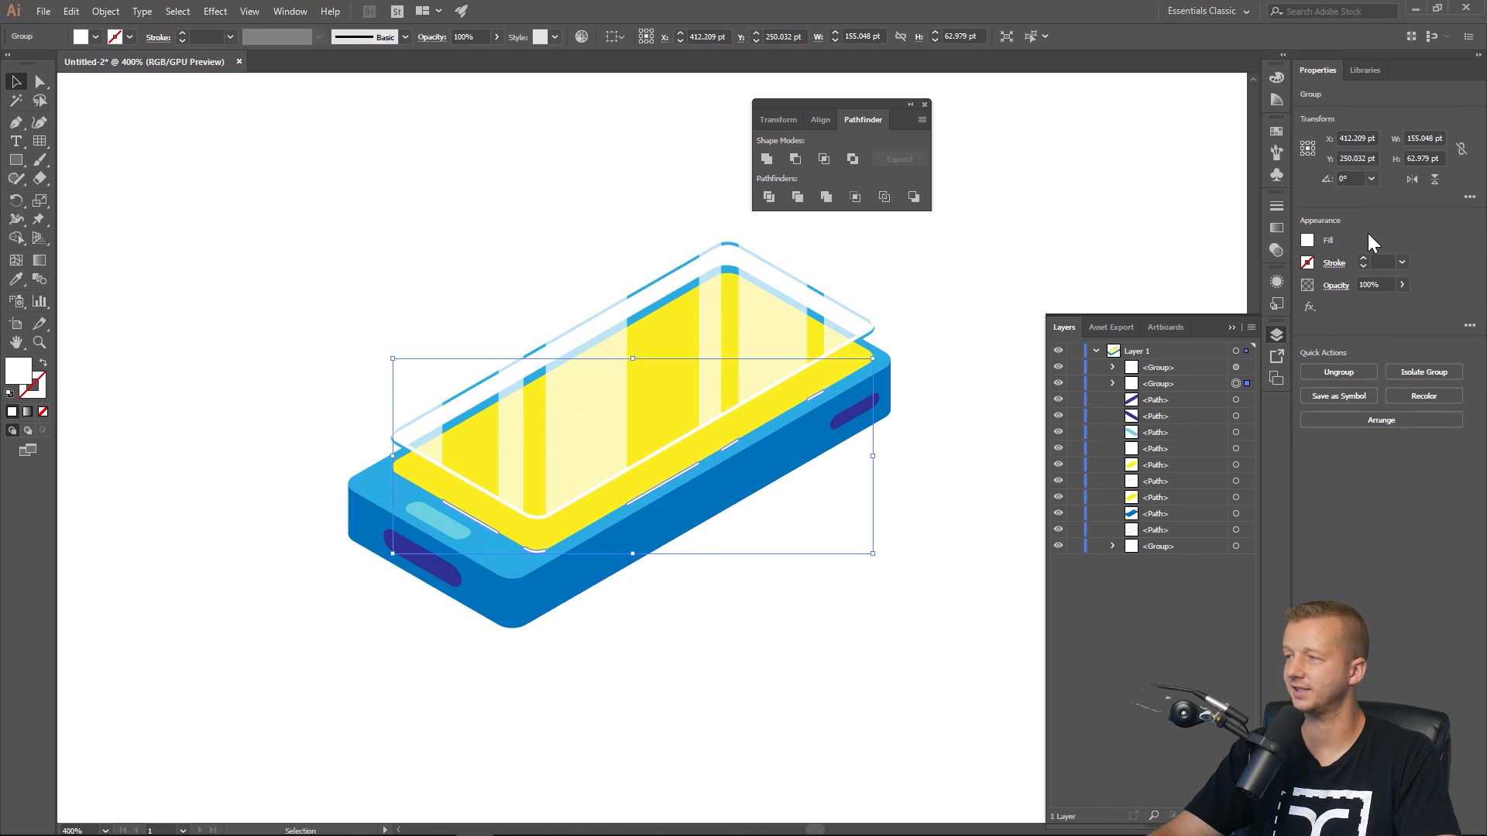
left_click(1311, 243)
left_click(1227, 308)
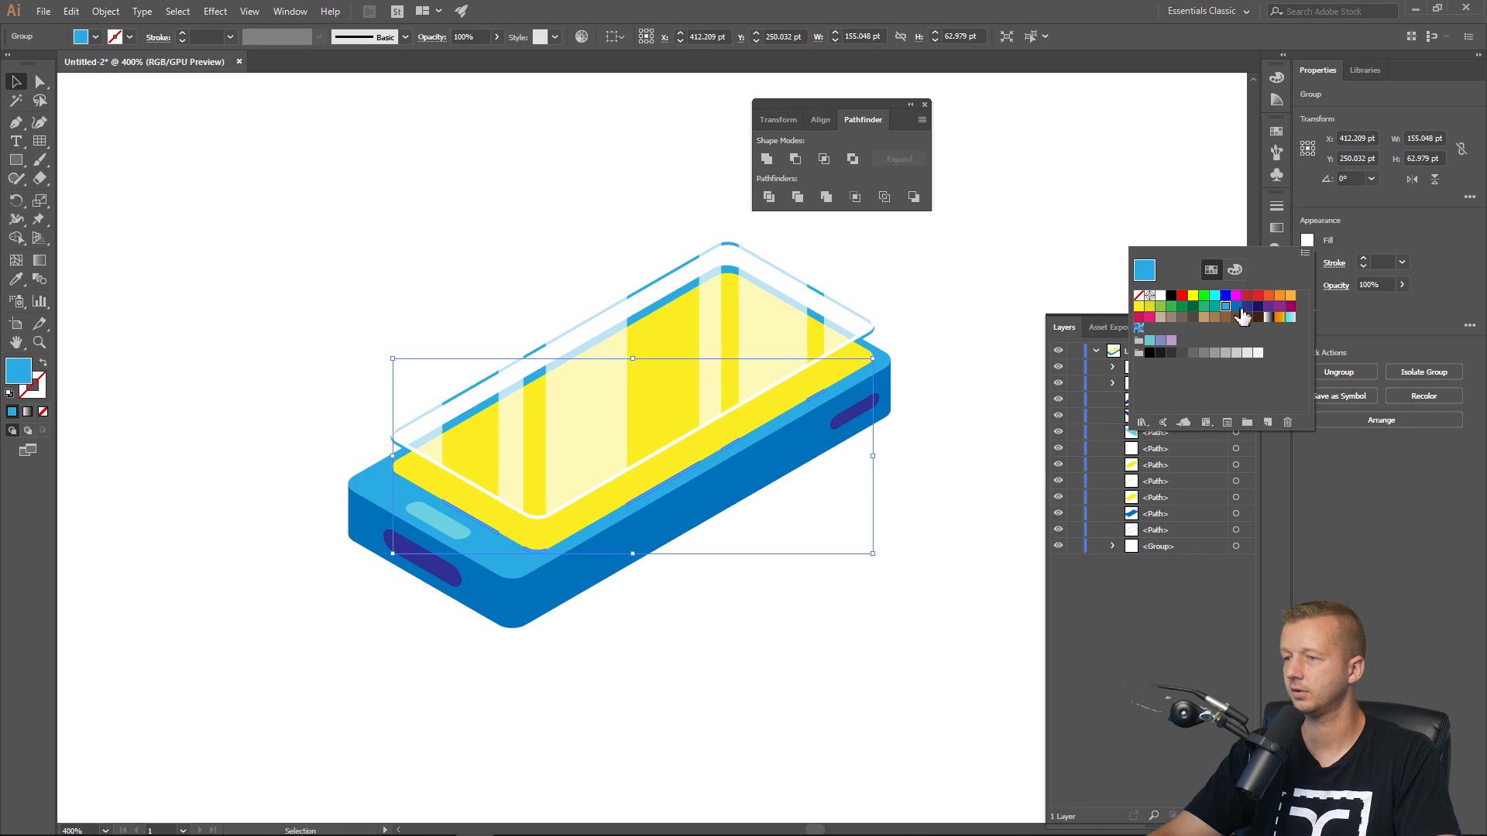
left_click(1215, 297)
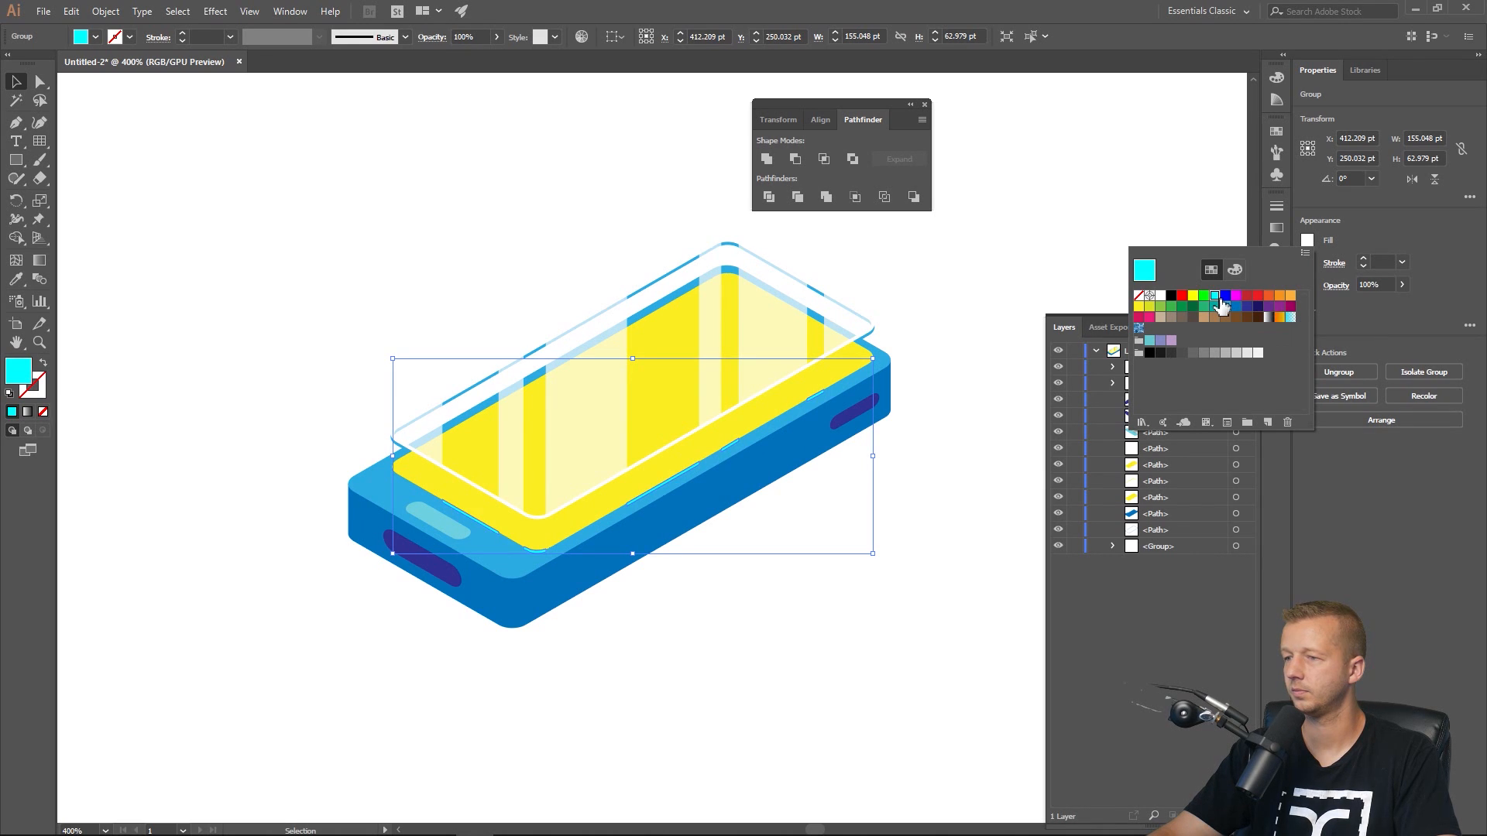
left_click(753, 632)
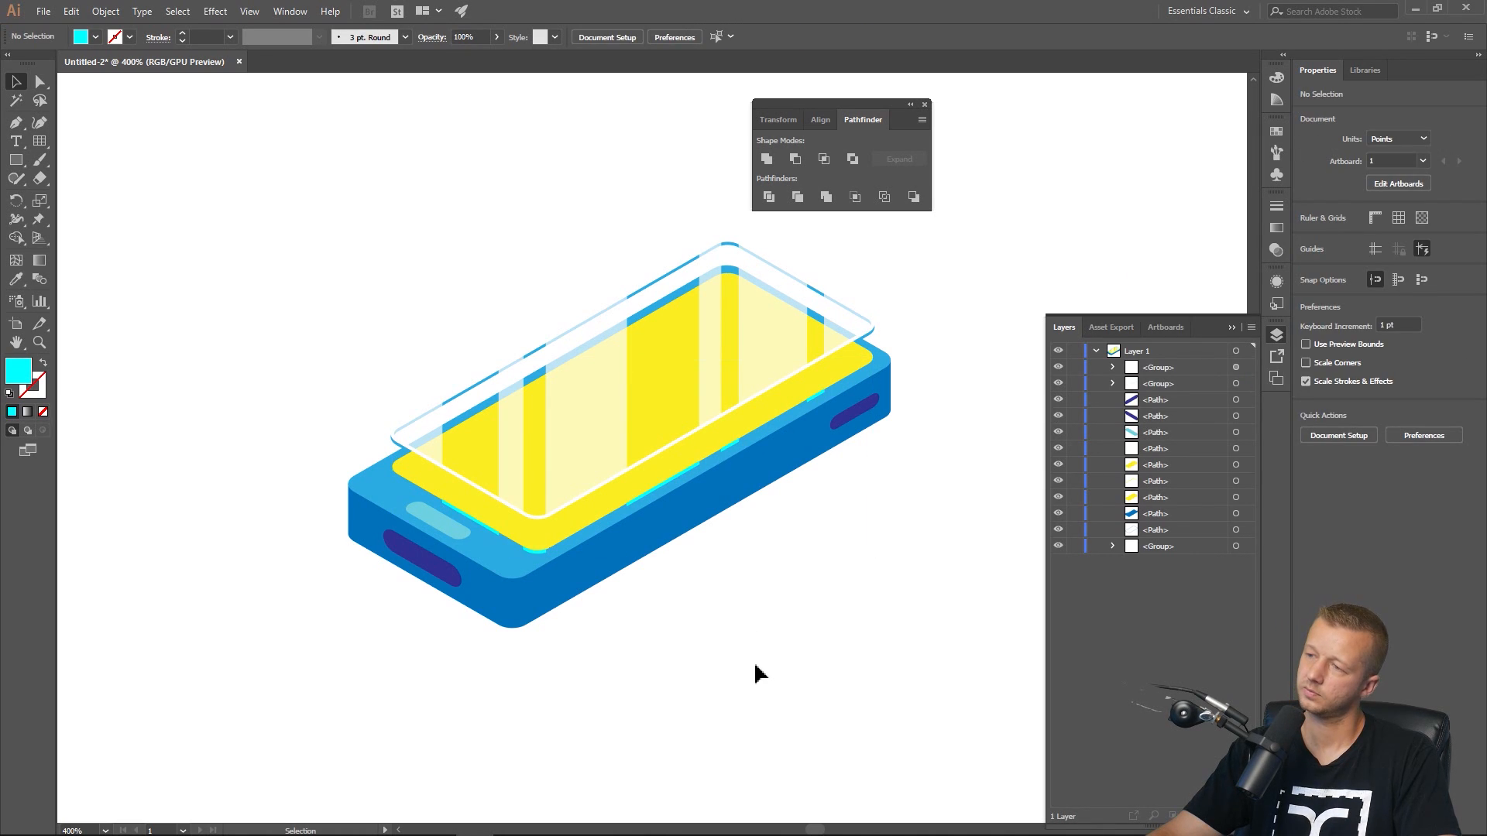
Fill the raised yellow screen shape beneath the translucent frame dark blue.
left_click(403, 465)
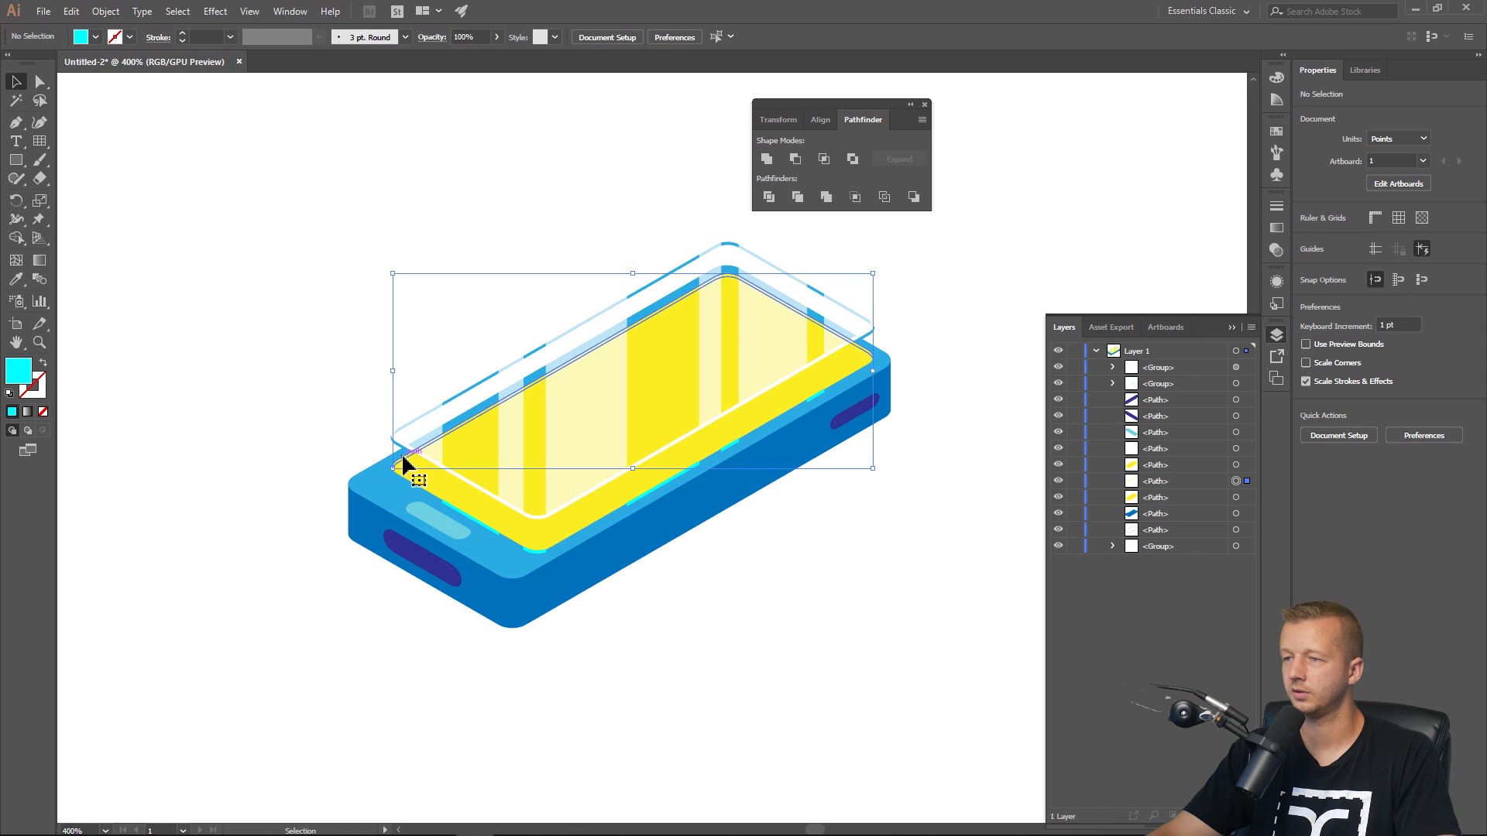
scroll(406, 463, "up", 2)
left_click_drag(448, 344, 106, 521)
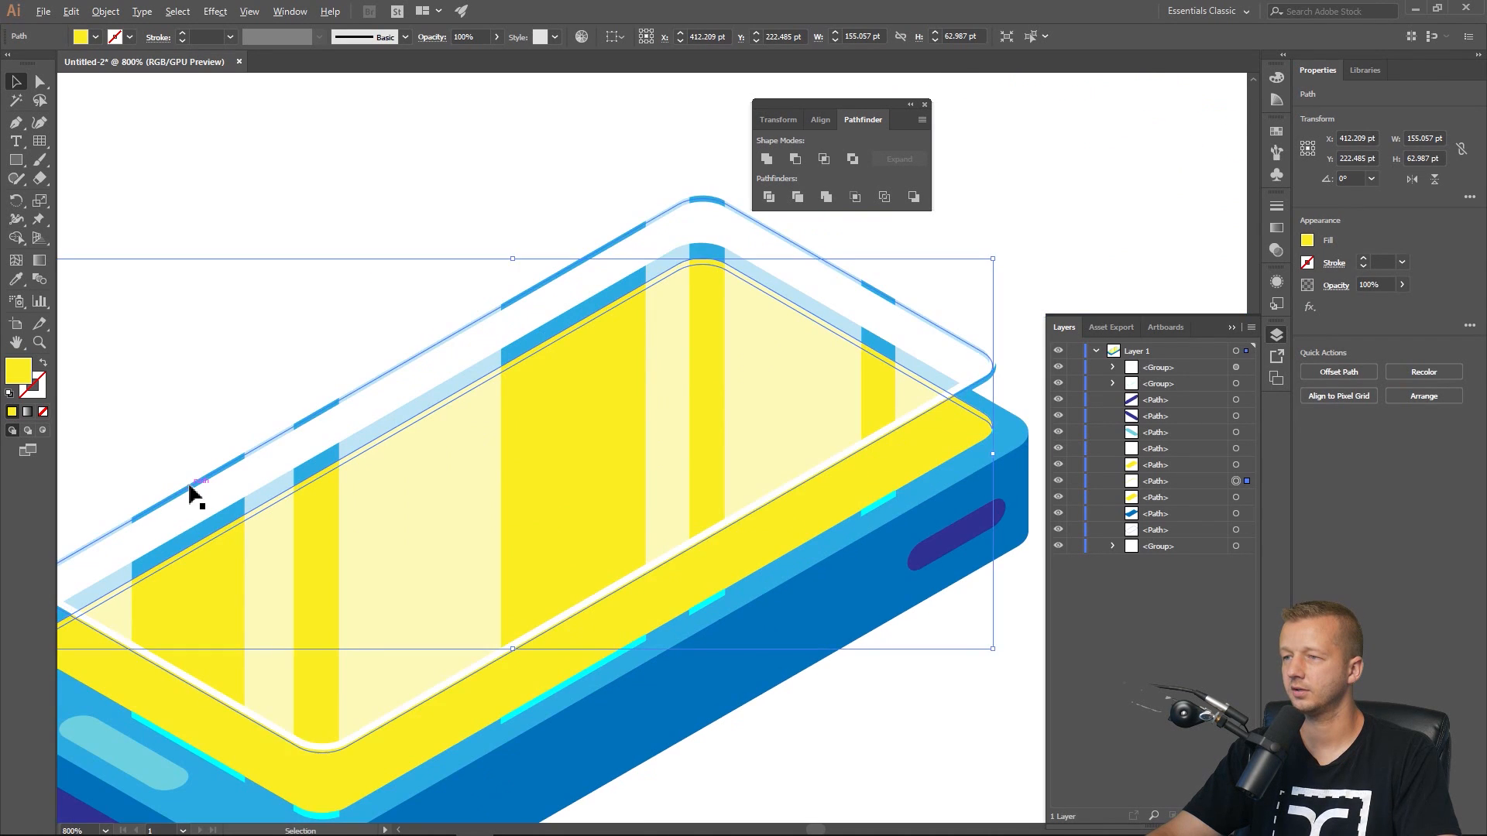
scroll(198, 488, "down", 2)
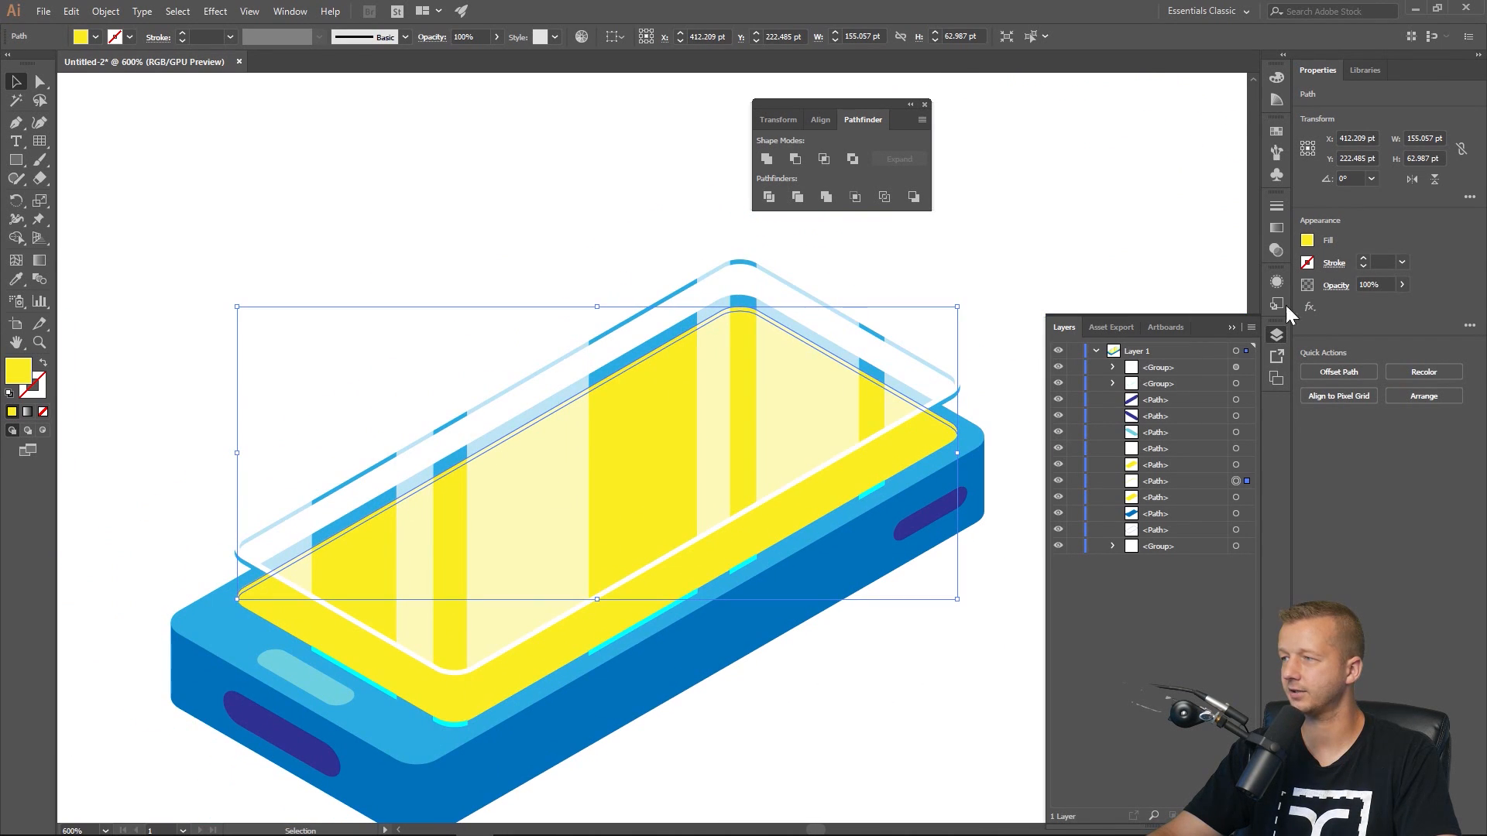
left_click(1307, 241)
left_click(1238, 307)
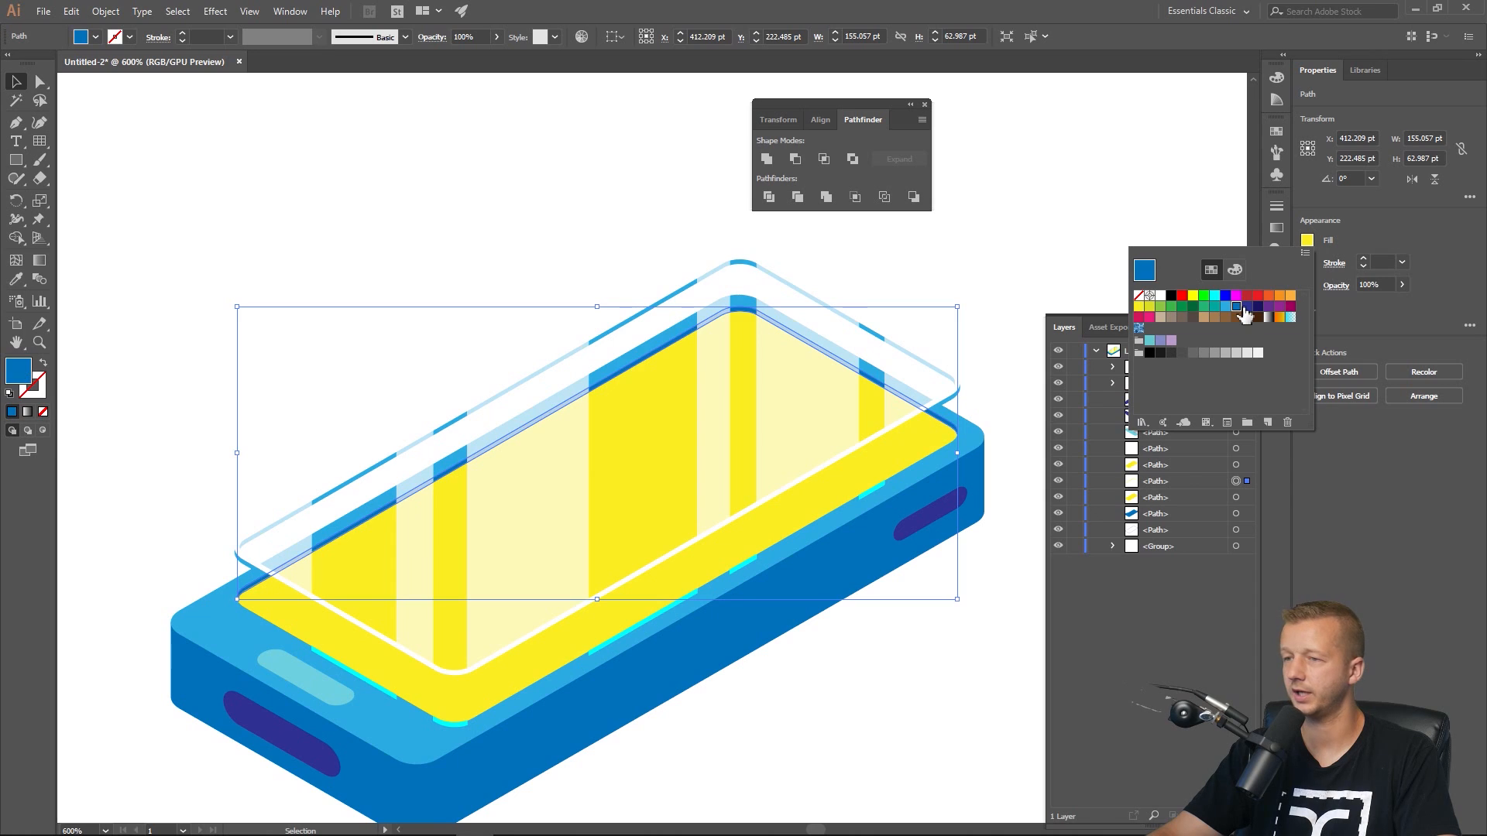
left_click(491, 220)
left_click(491, 220)
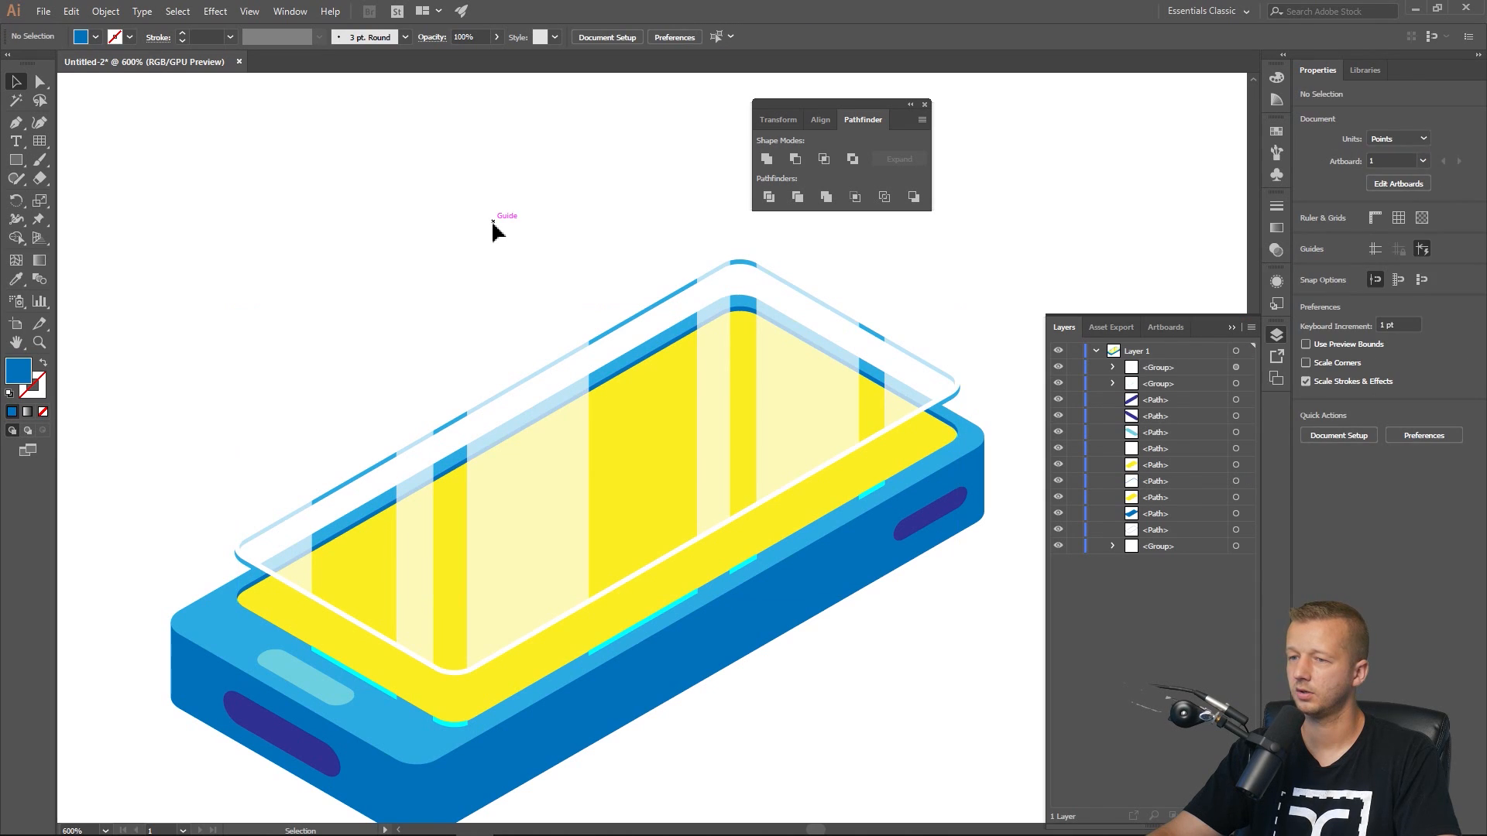
Copy the translucent striped frame group in front and nudge the copy down six steps.
scroll(487, 258, "down", 1)
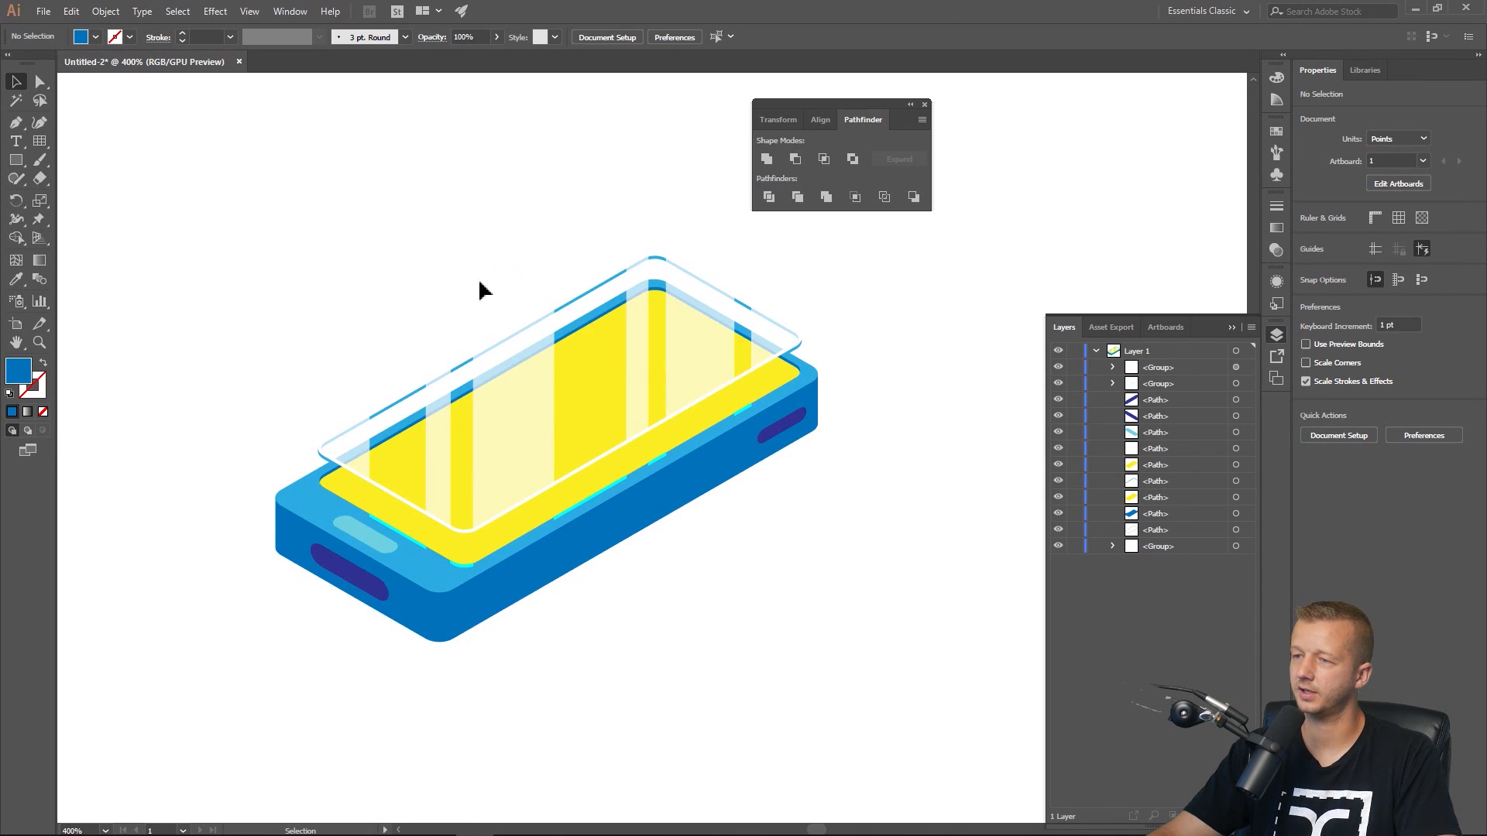
scroll(447, 290, "down", 1)
left_click_drag(421, 273, 493, 291)
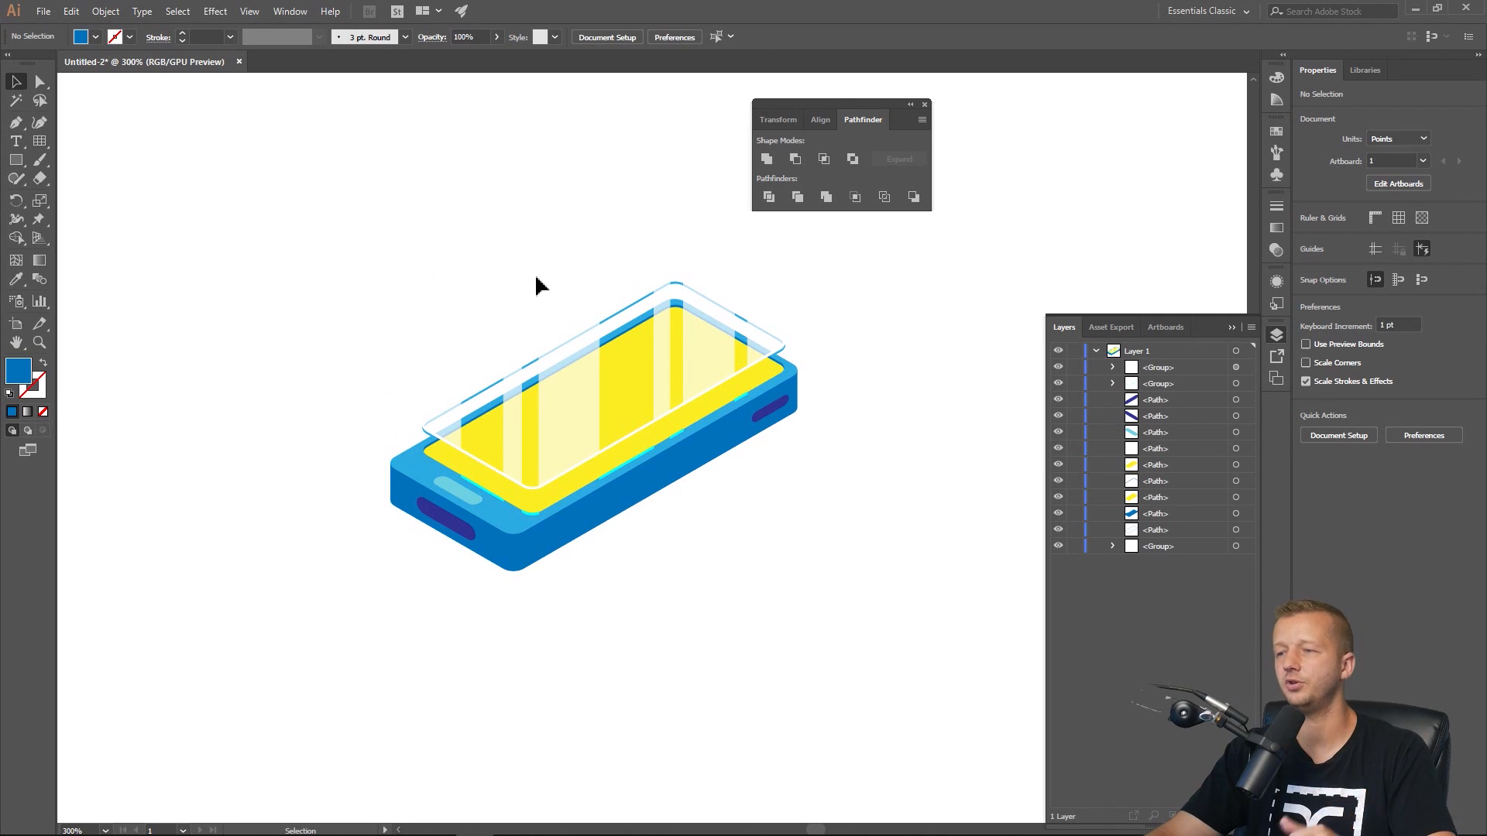
left_click(556, 420)
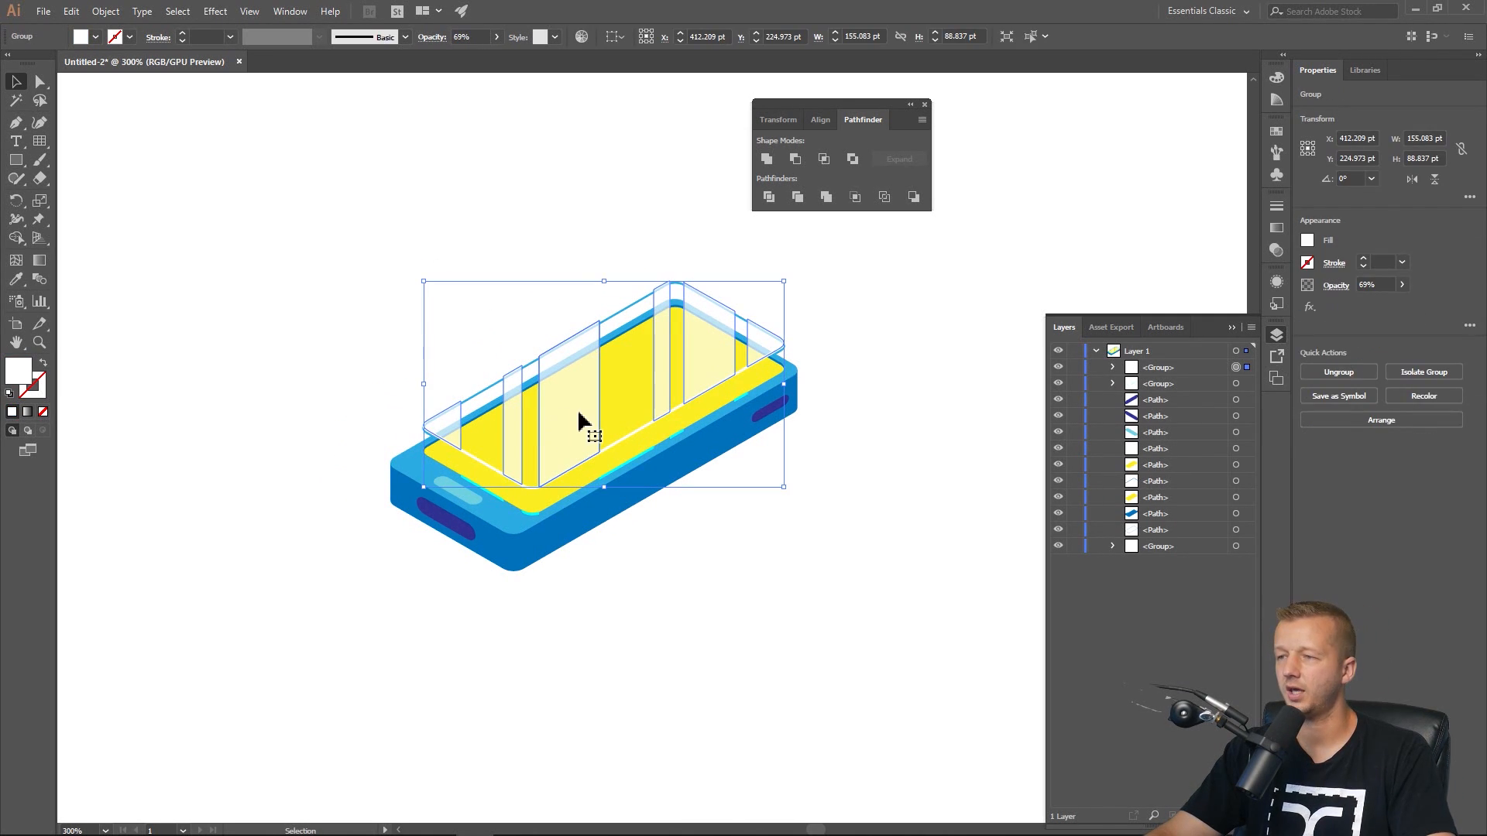
key("ctrl+c")
key("ctrl+f")
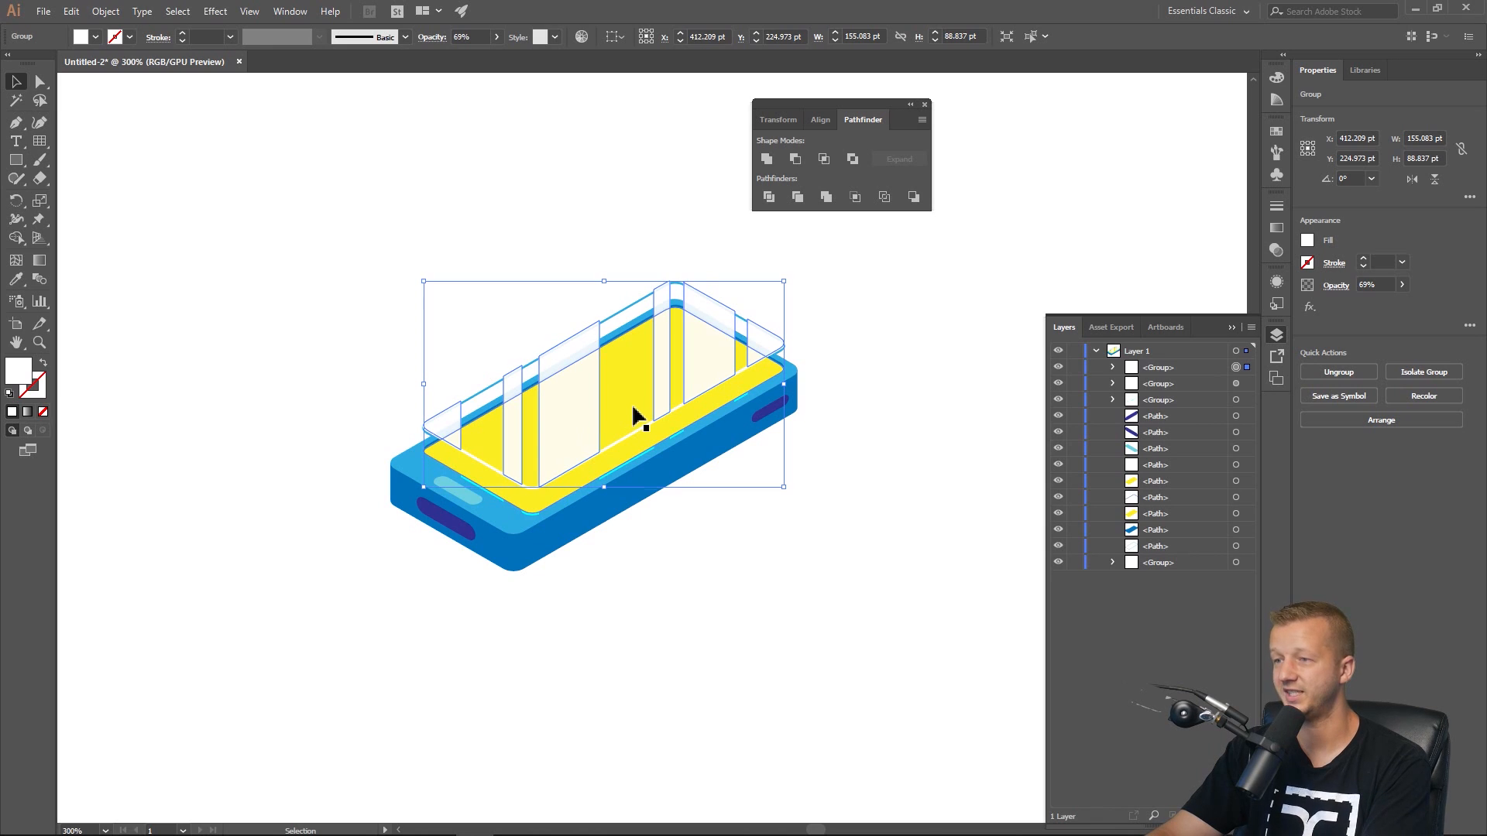
key("Down")
key("Down")
key("Down")
key("Down")
key("Down")
key("Down")
key("Down")
key("Down")
key("Down")
key("Down")
key("Down")
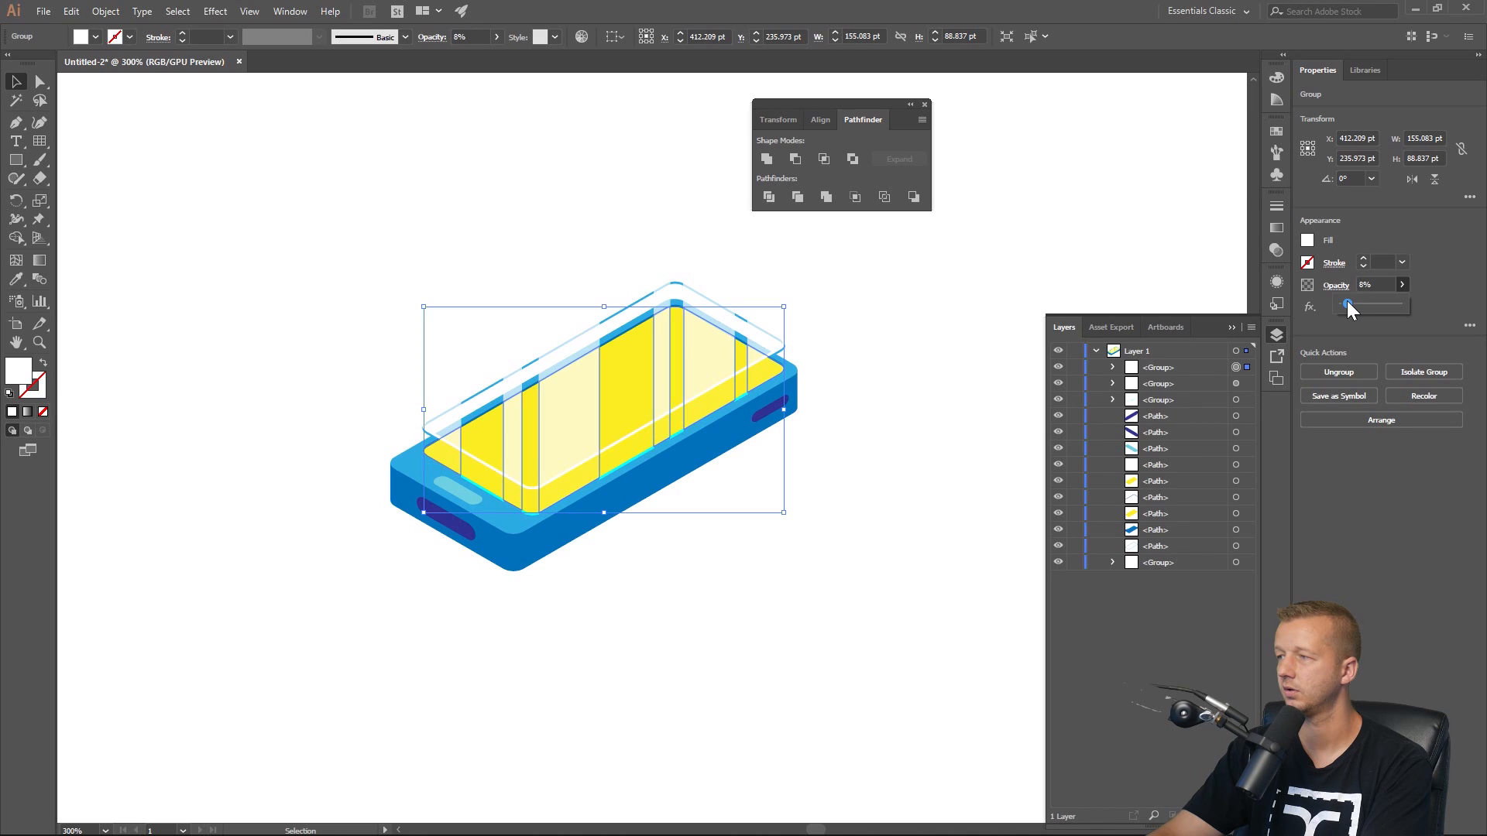
Set the lower frame copy's opacity to 11% and show the isometric grid guides.
left_click(914, 305)
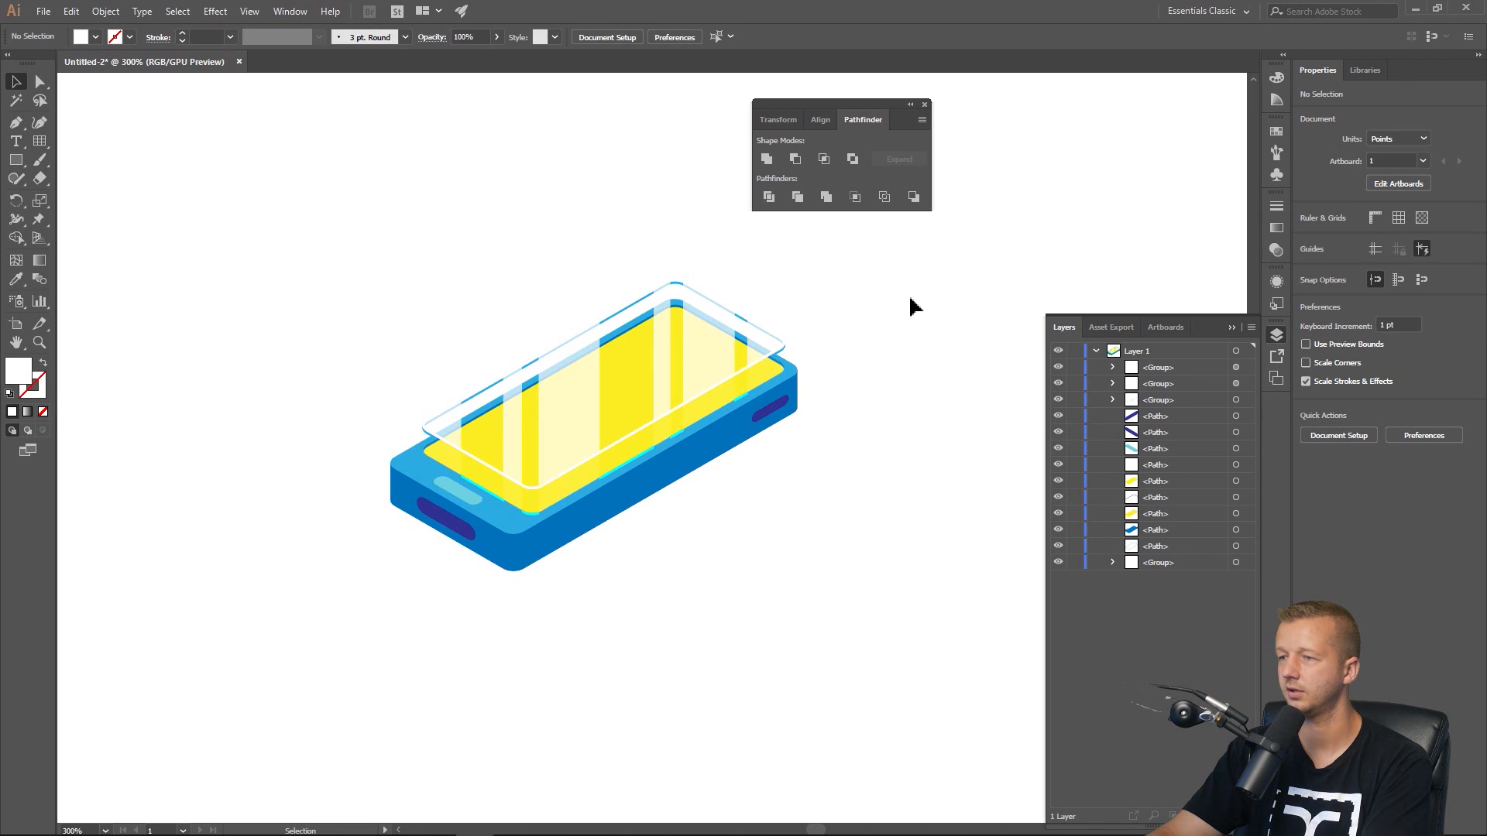
left_click(708, 384)
left_click(1403, 284)
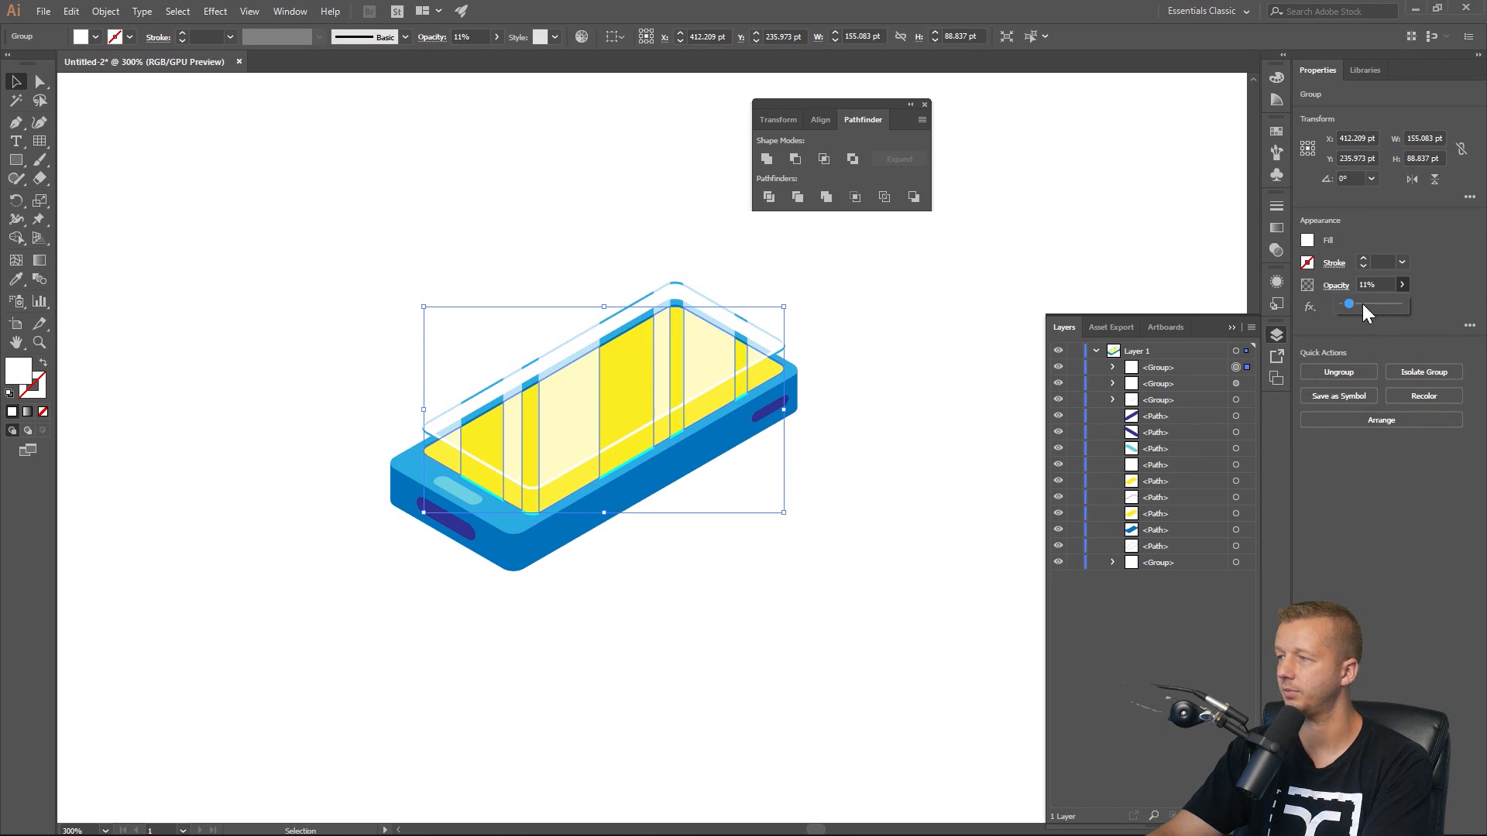
left_click(916, 357)
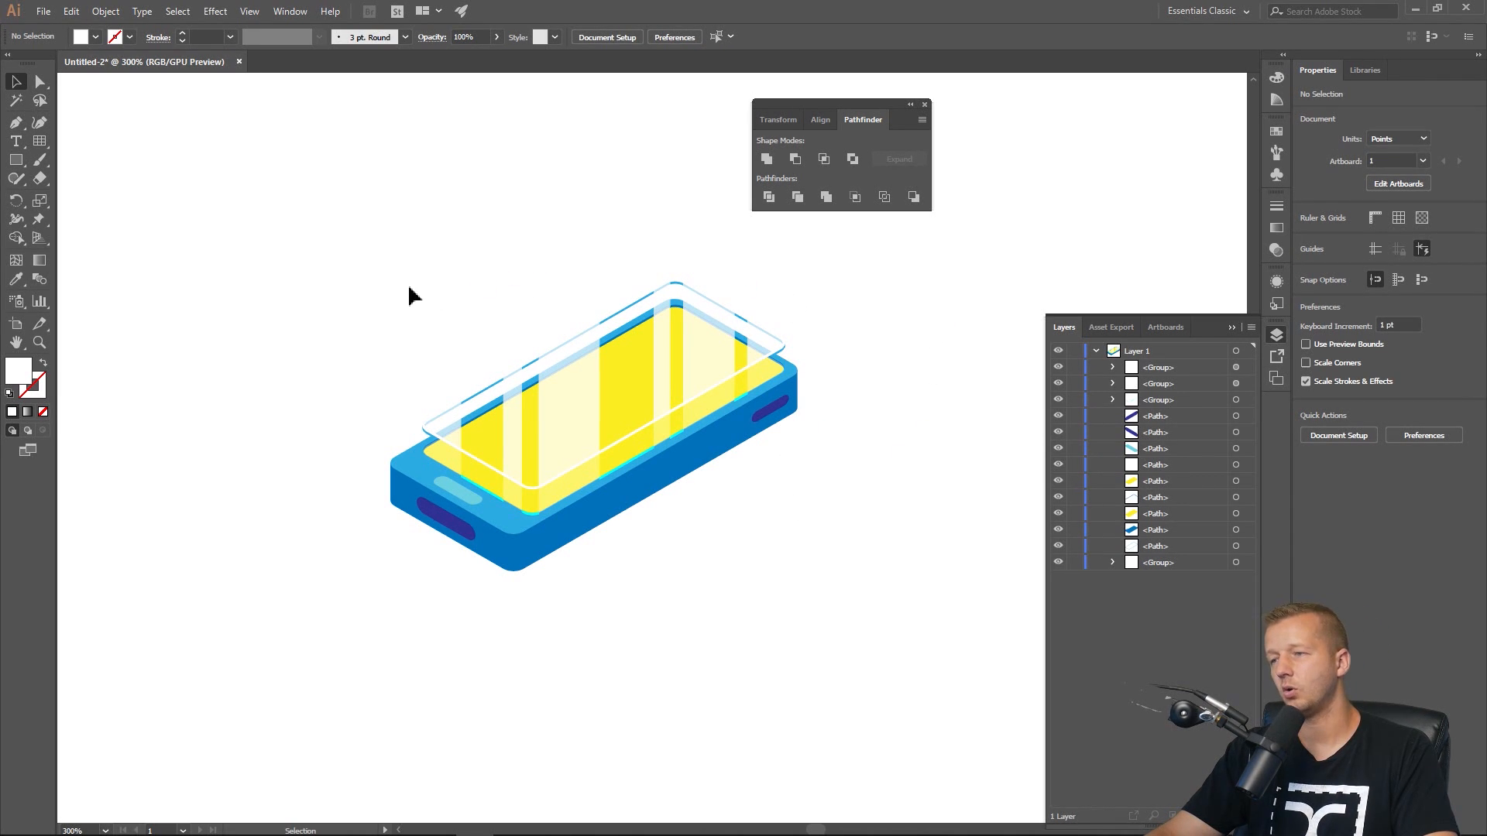
key("ctrl+semicolon")
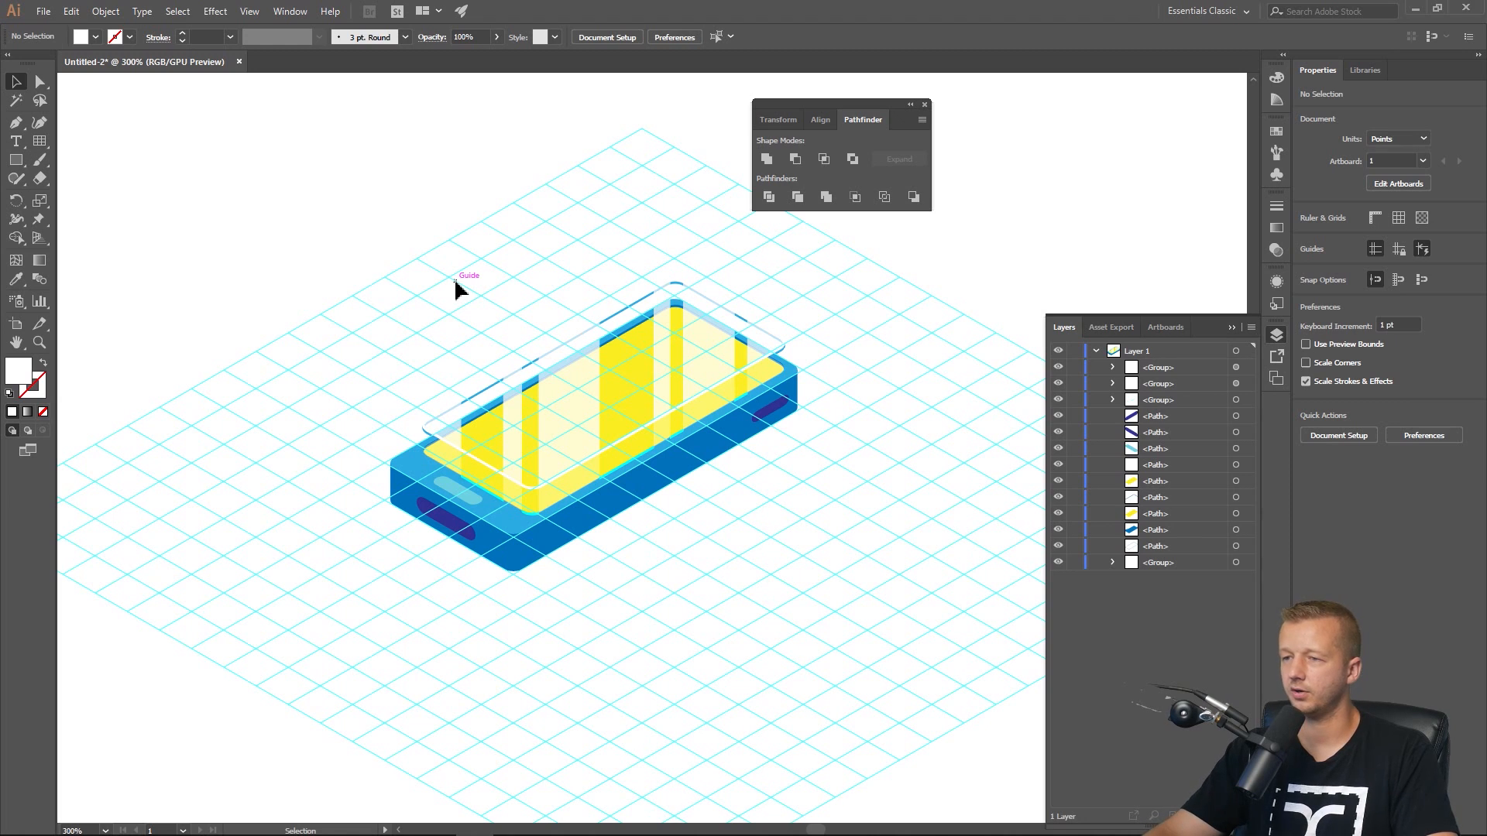
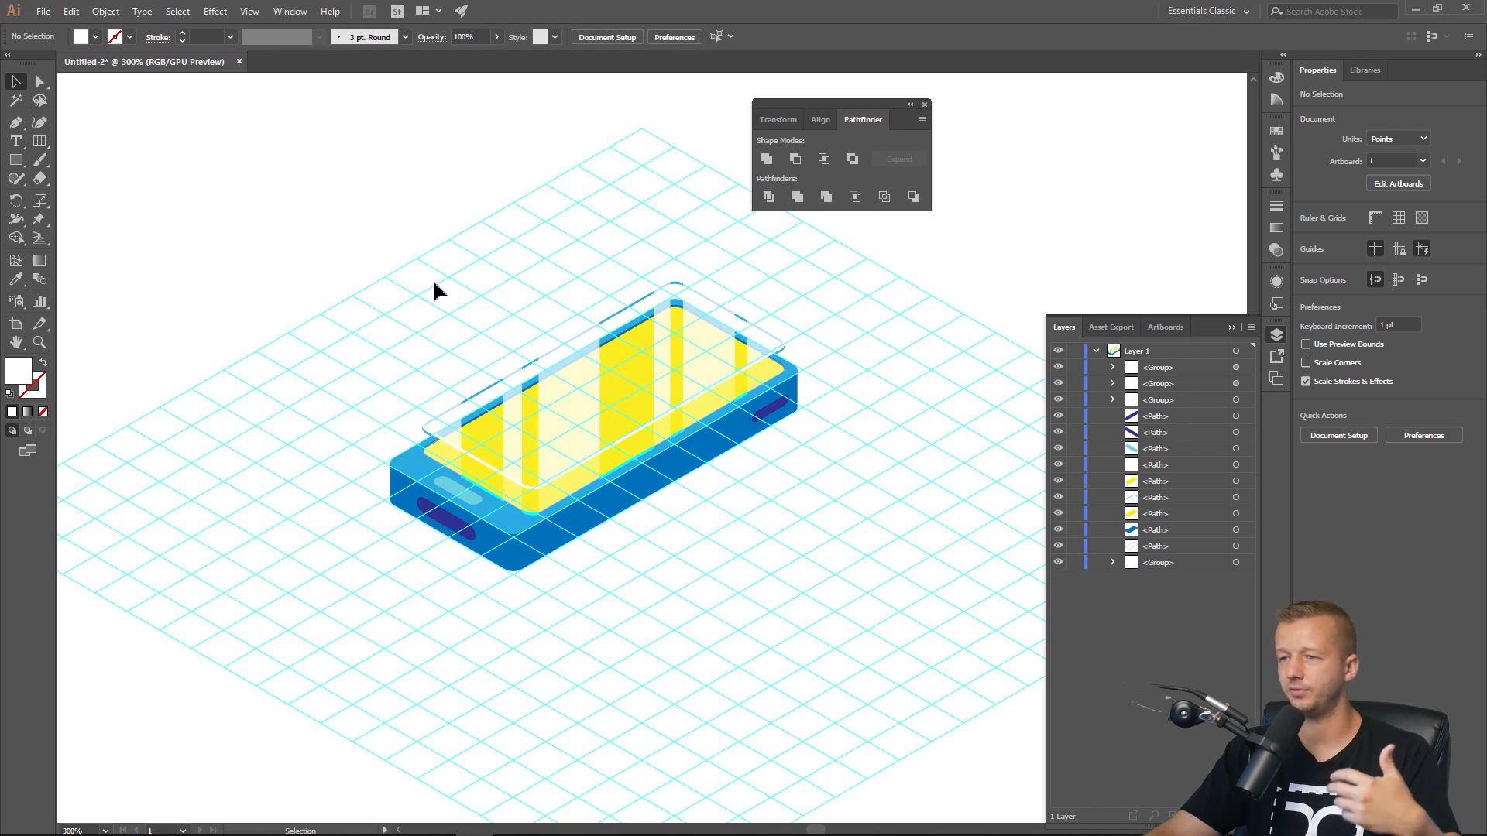
Hide the guides, select the whole phone illustration and scale it up to about 358 × 256 pt.
scroll(435, 280, "down", 2)
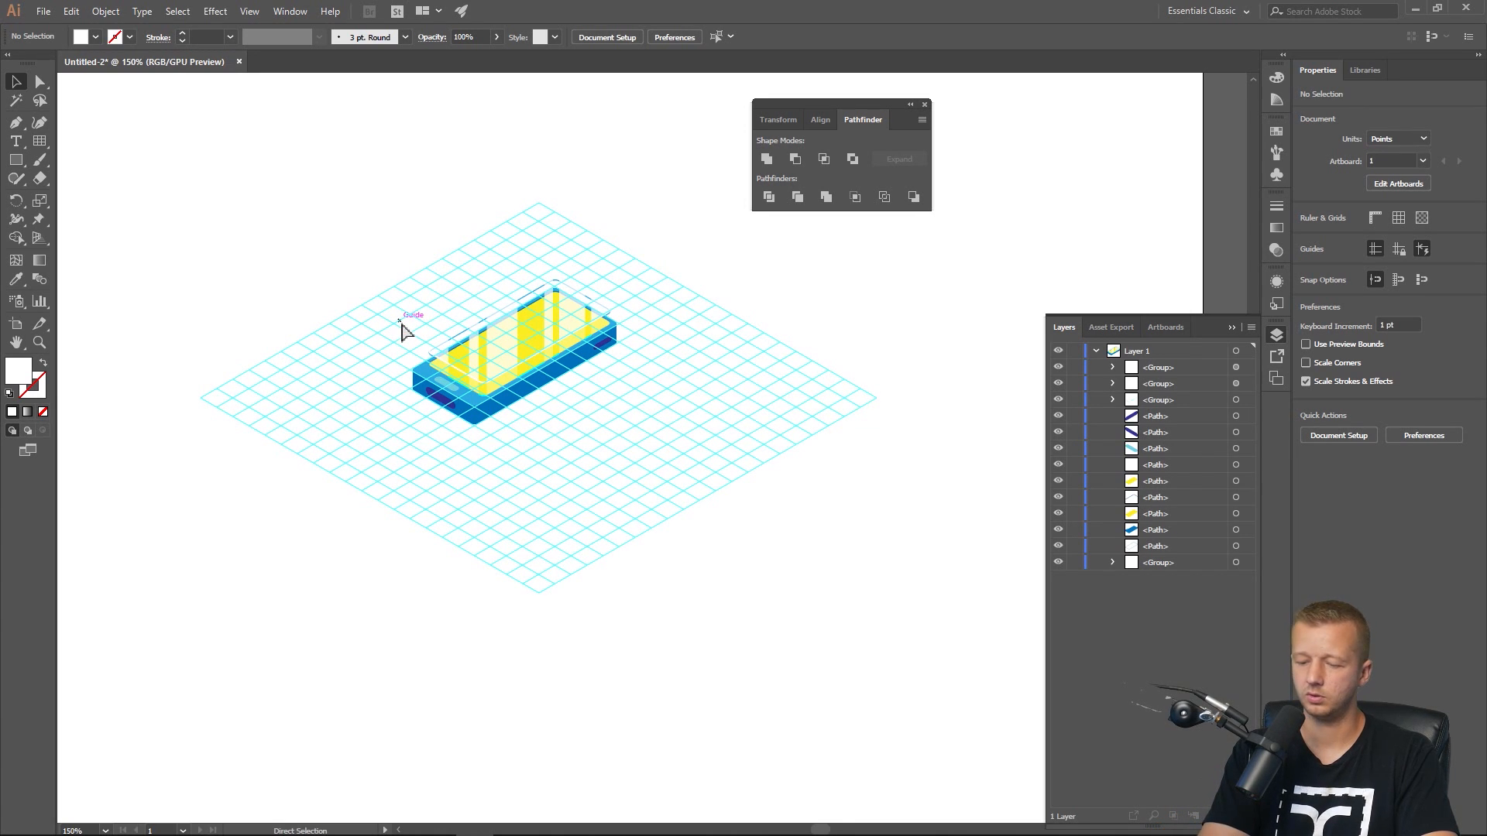
key("ctrl+semicolon")
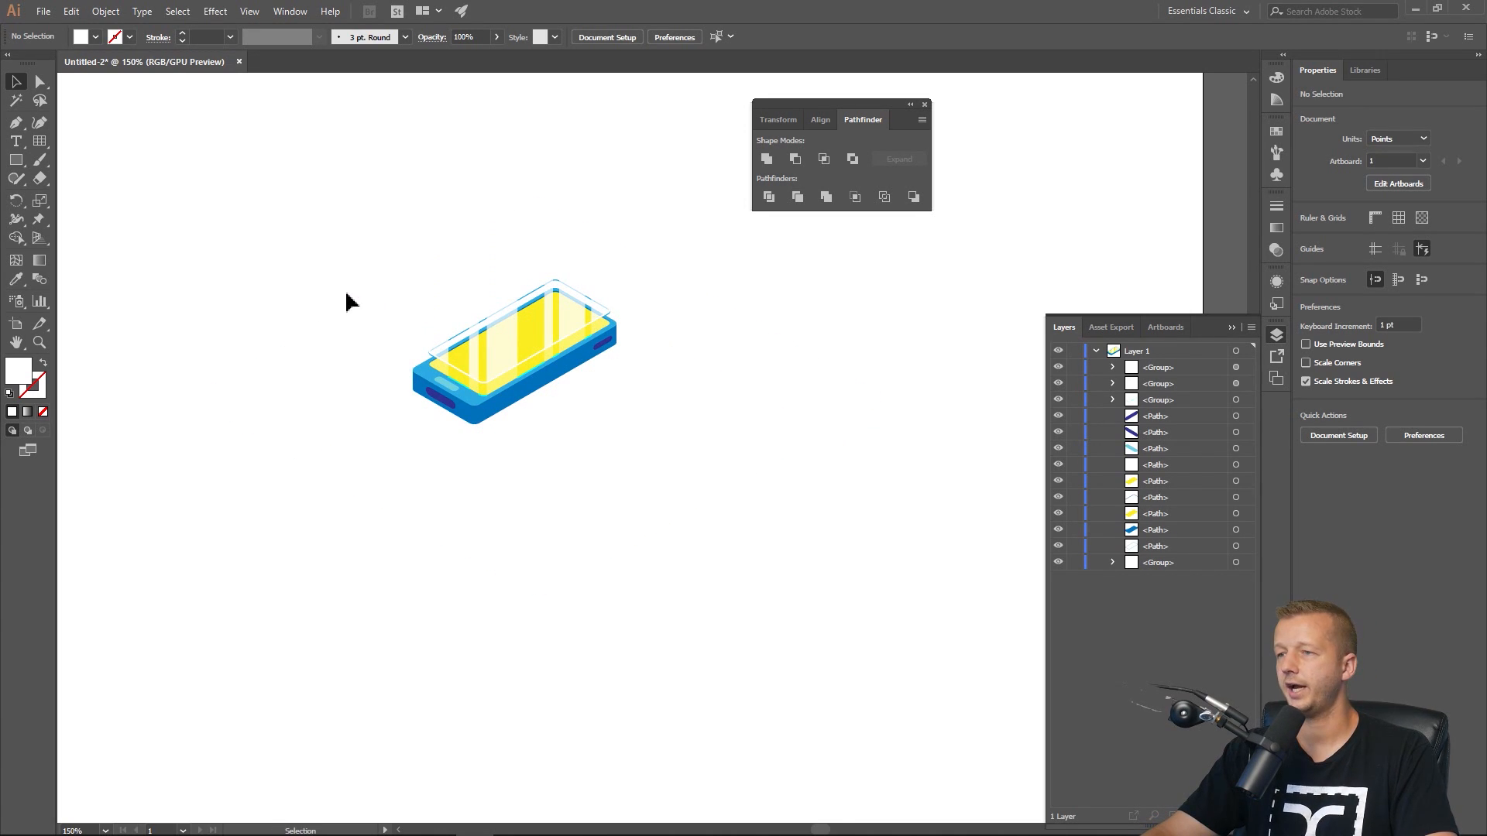
left_click_drag(368, 259, 802, 559)
left_click(775, 122)
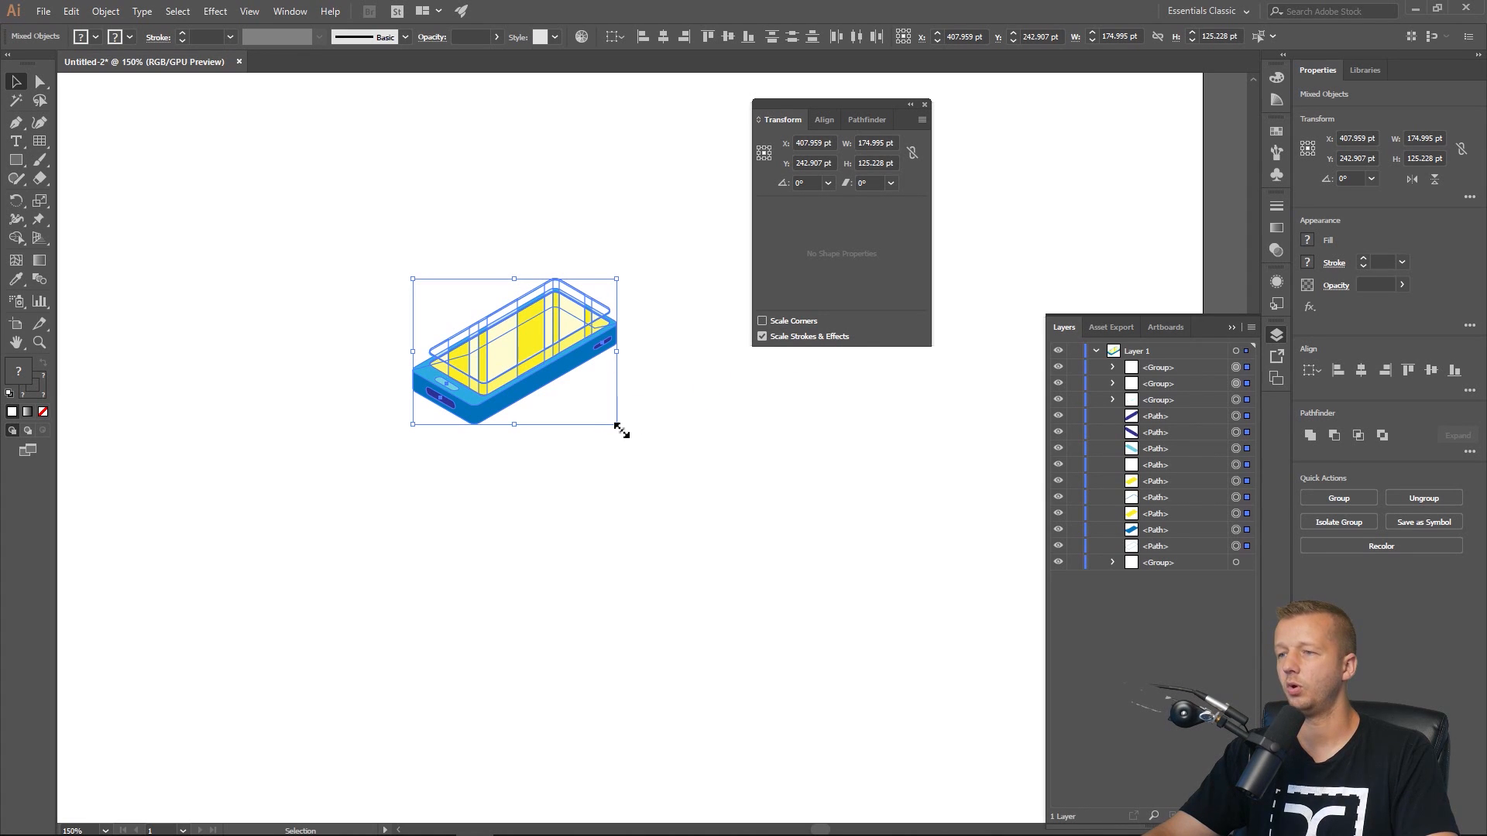
left_click_drag(621, 430, 829, 576)
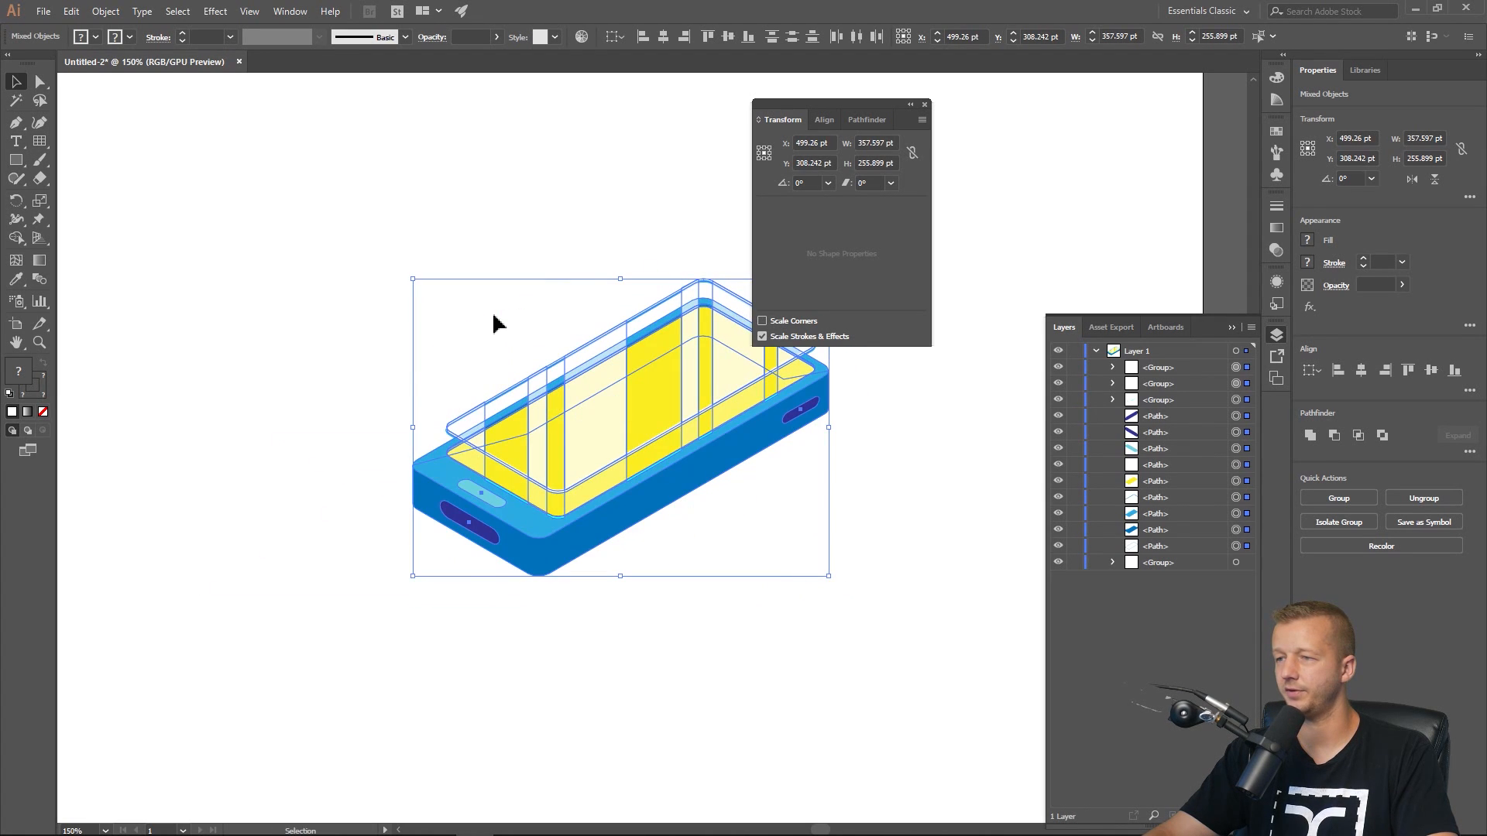
Close the floating Transform panel and inspect the enlarged phone at several zoom levels.
scroll(493, 317, "down", 2)
left_click_drag(498, 299, 528, 341)
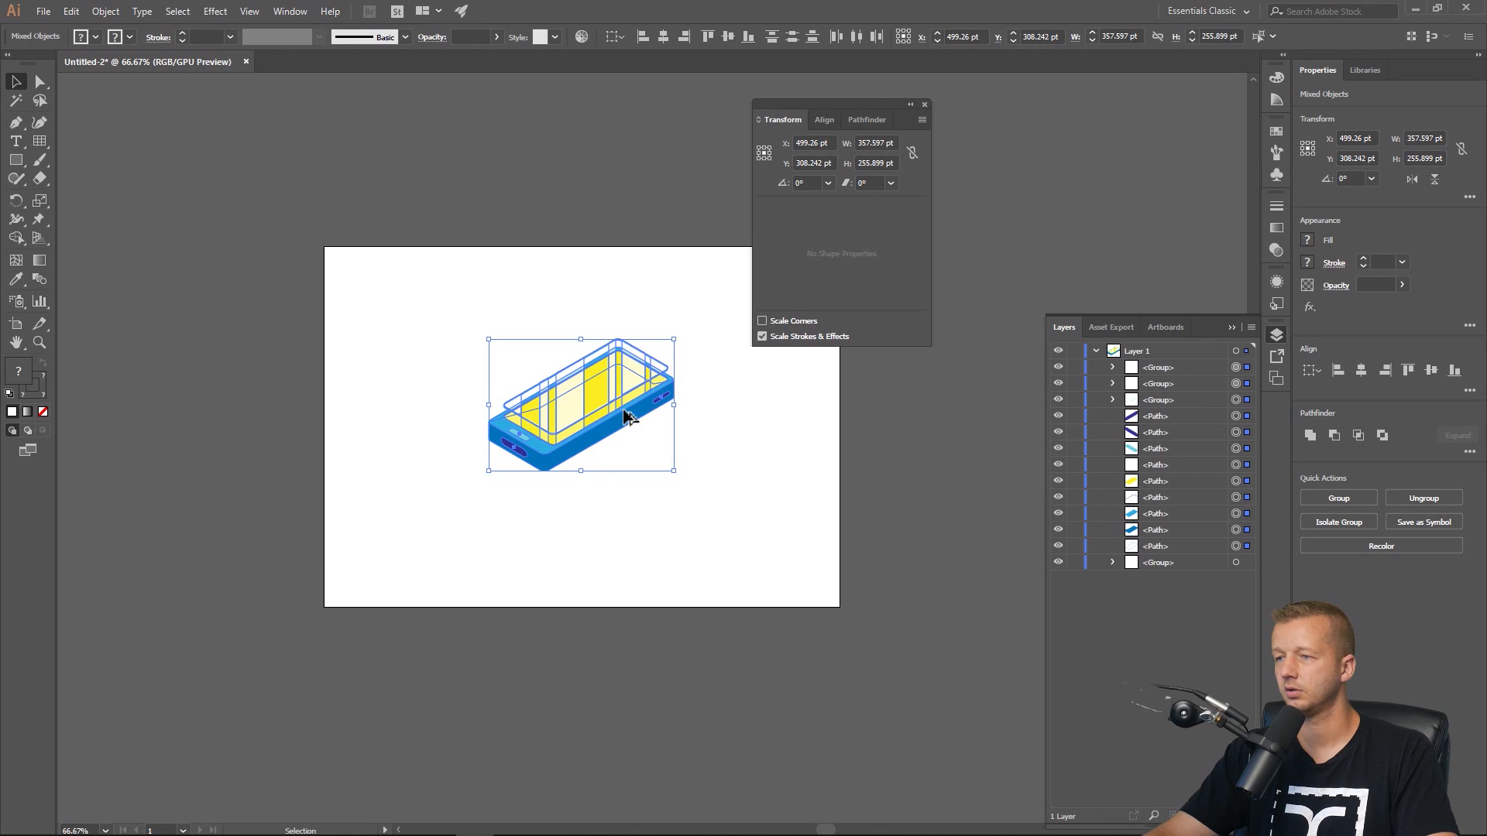
scroll(628, 416, "up", 2)
left_click_drag(630, 415, 713, 434)
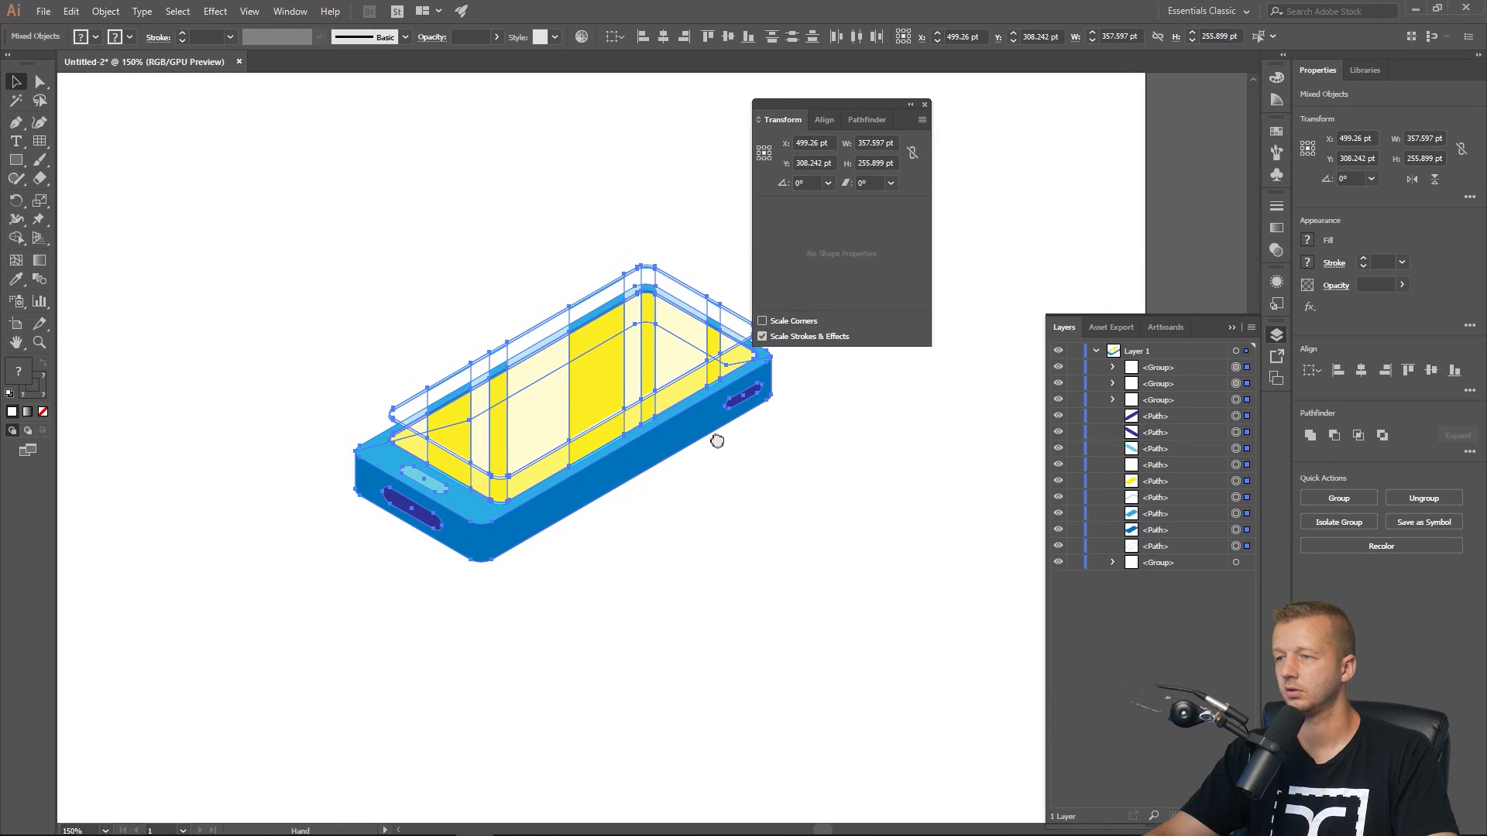
left_click(924, 104)
left_click(896, 242)
scroll(664, 333, "up", 1)
left_click_drag(664, 332, 773, 325)
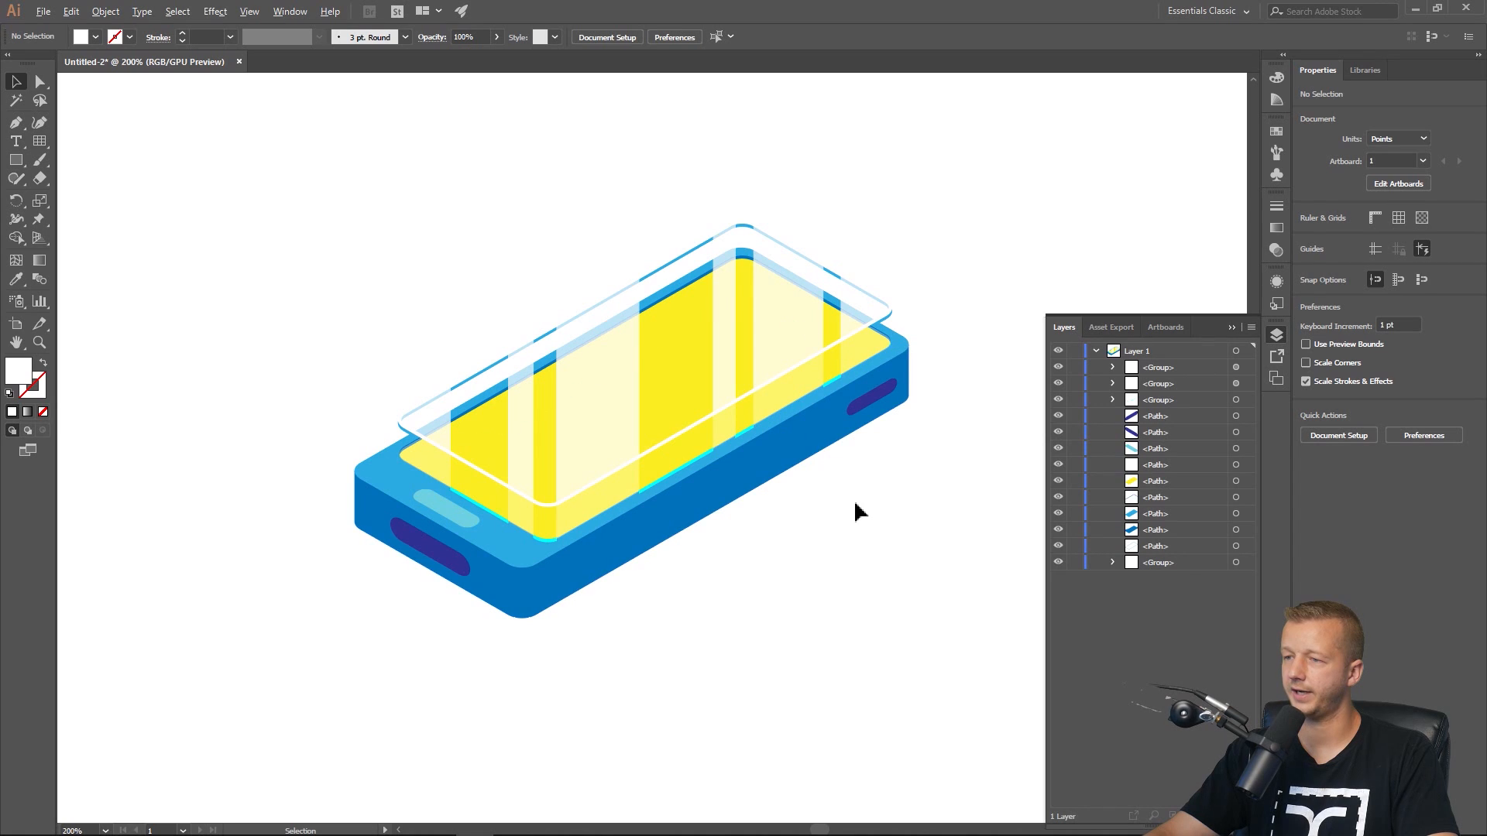
scroll(853, 500, "down", 2)
left_click_drag(872, 505, 711, 485)
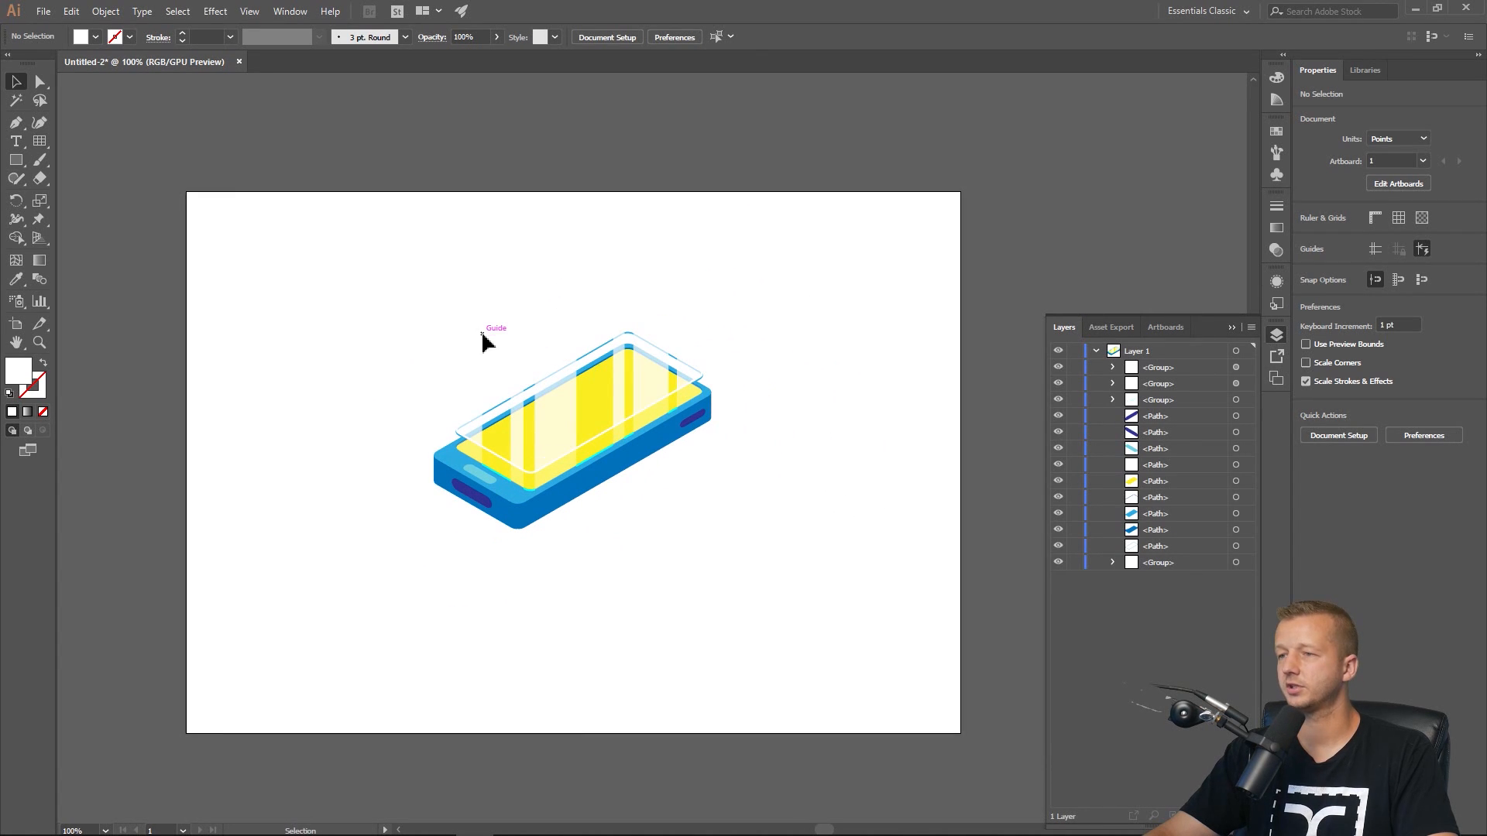
left_click_drag(399, 295, 780, 580)
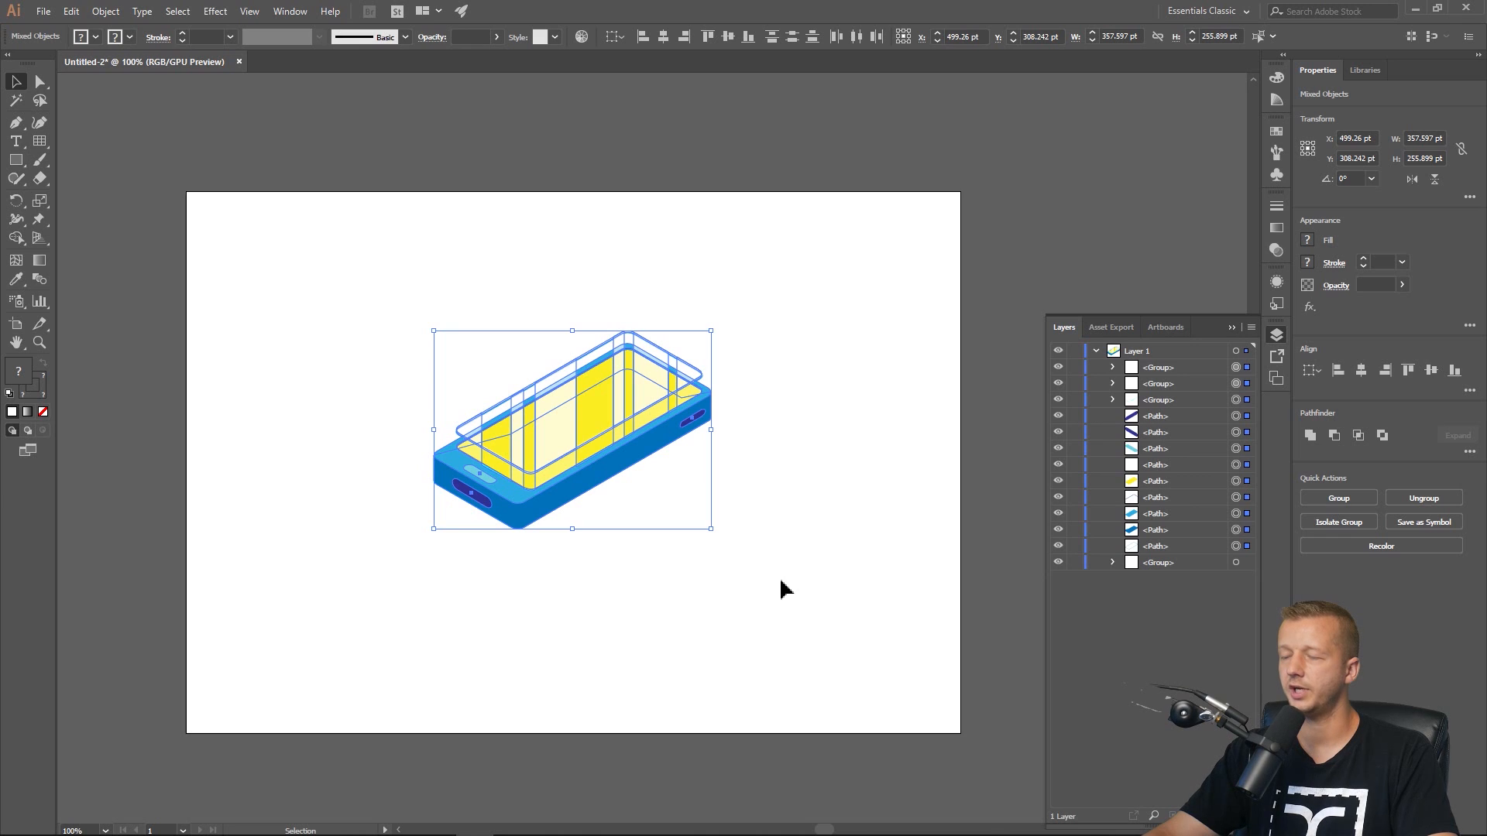
left_click(781, 581)
left_click_drag(795, 544, 903, 621)
left_click(311, 277)
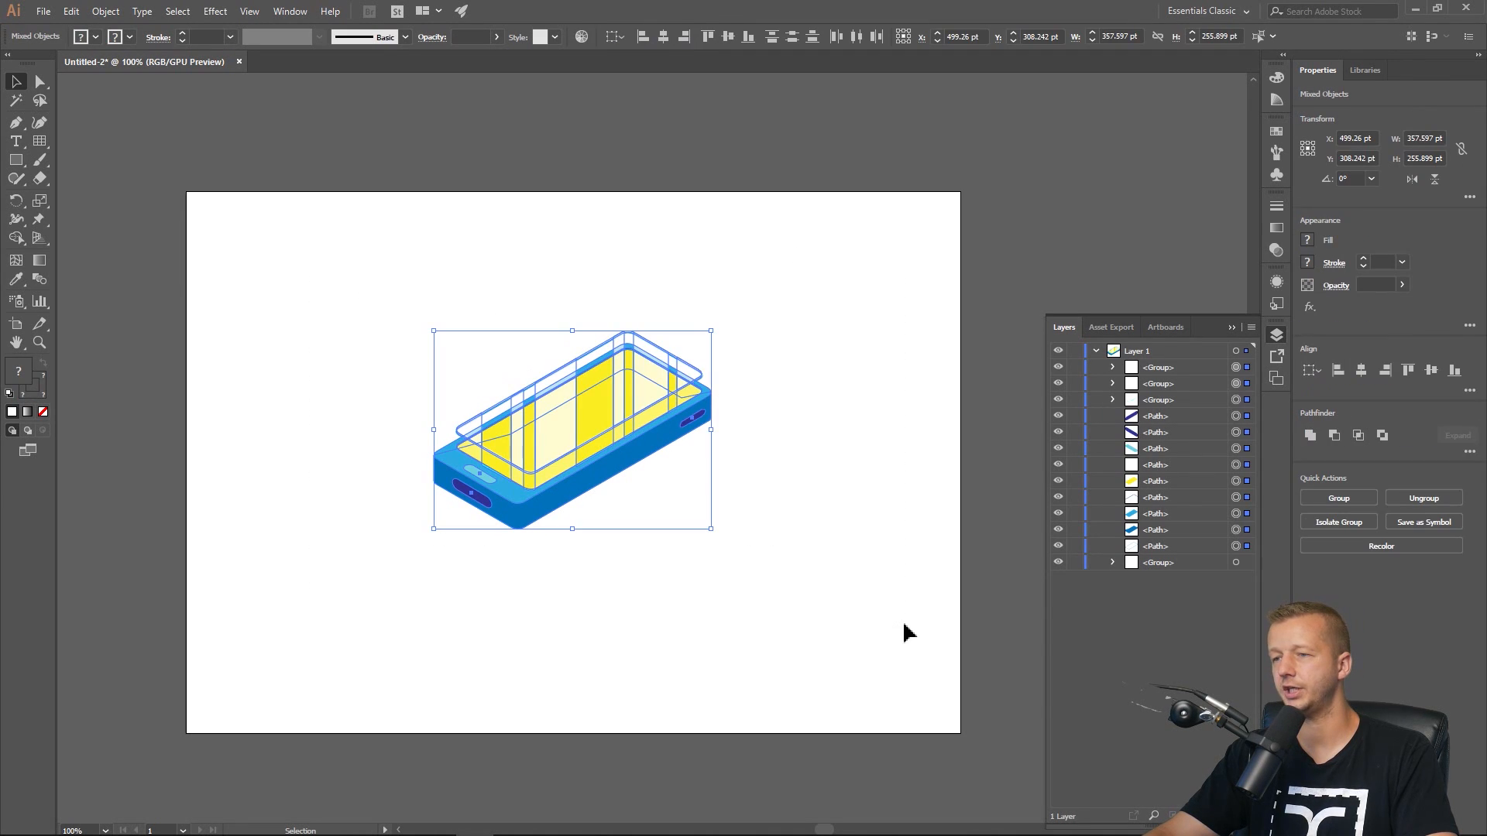
left_click(832, 530)
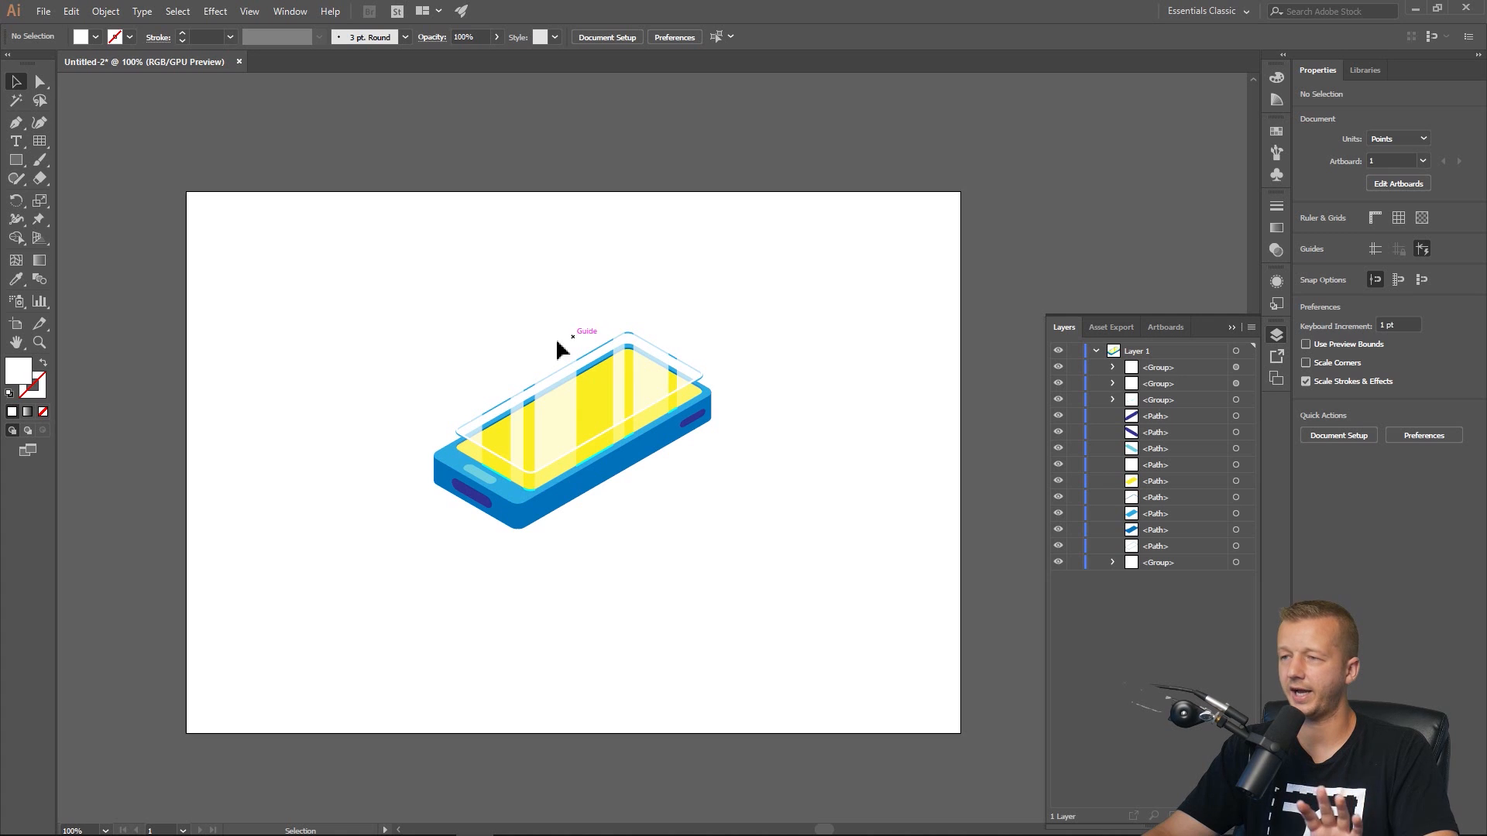
left_click_drag(331, 315, 756, 567)
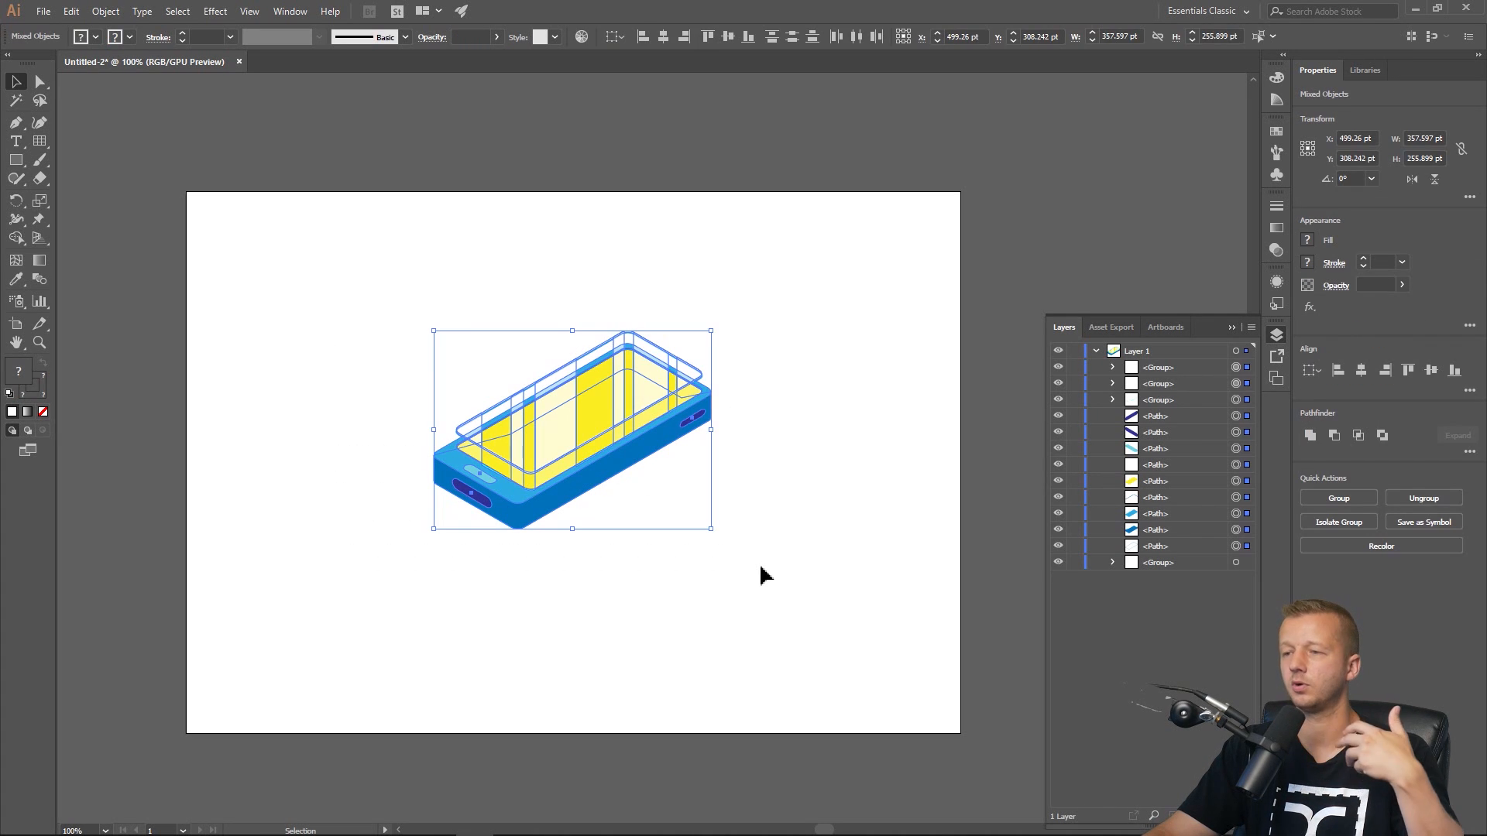
key("ctrl+h")
left_click(771, 588)
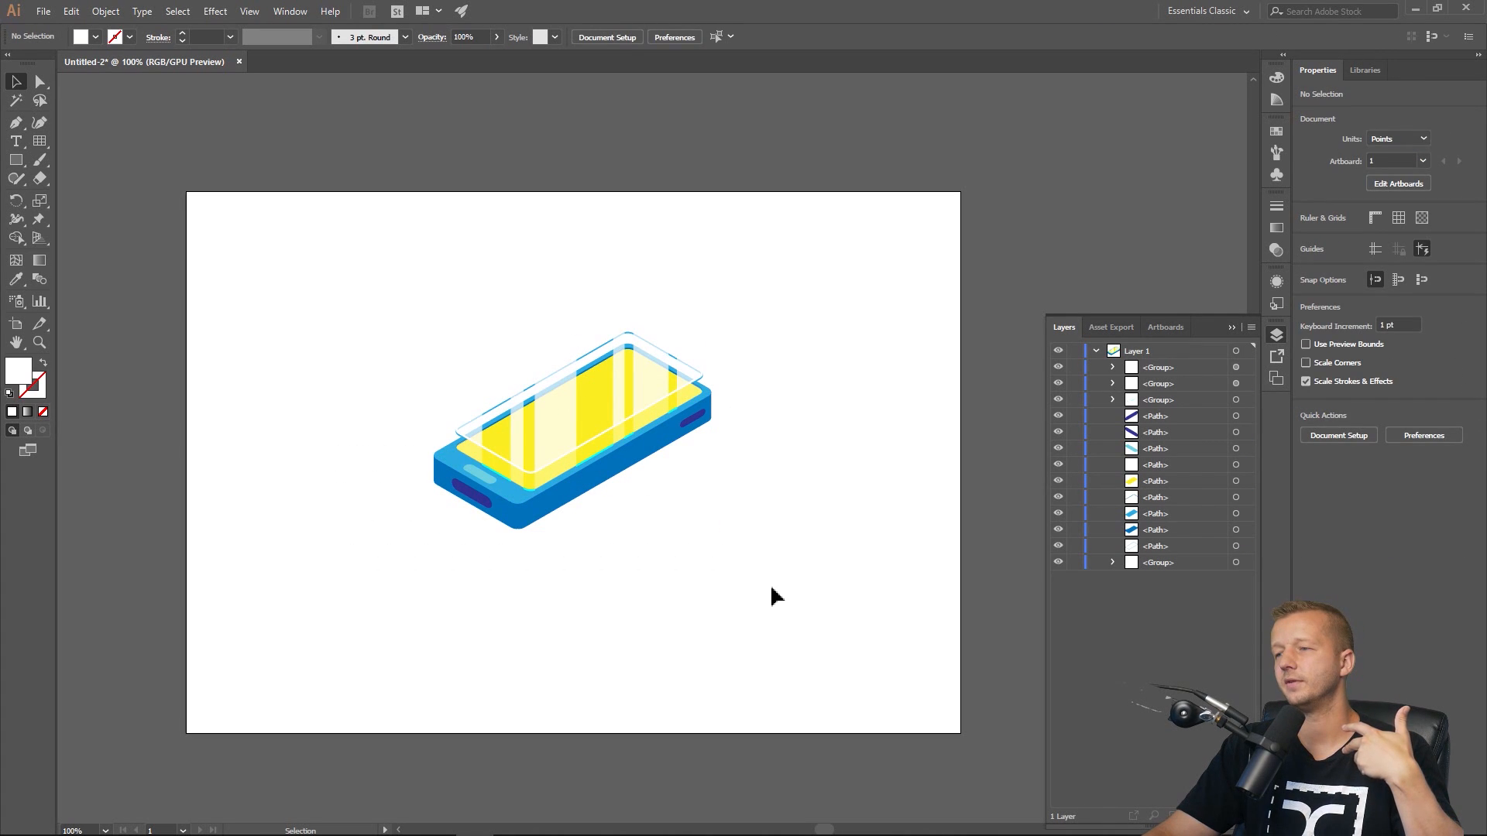
Move the phone illustration right toward the artboard's centre and enlarge it slightly.
left_click_drag(776, 584, 376, 323)
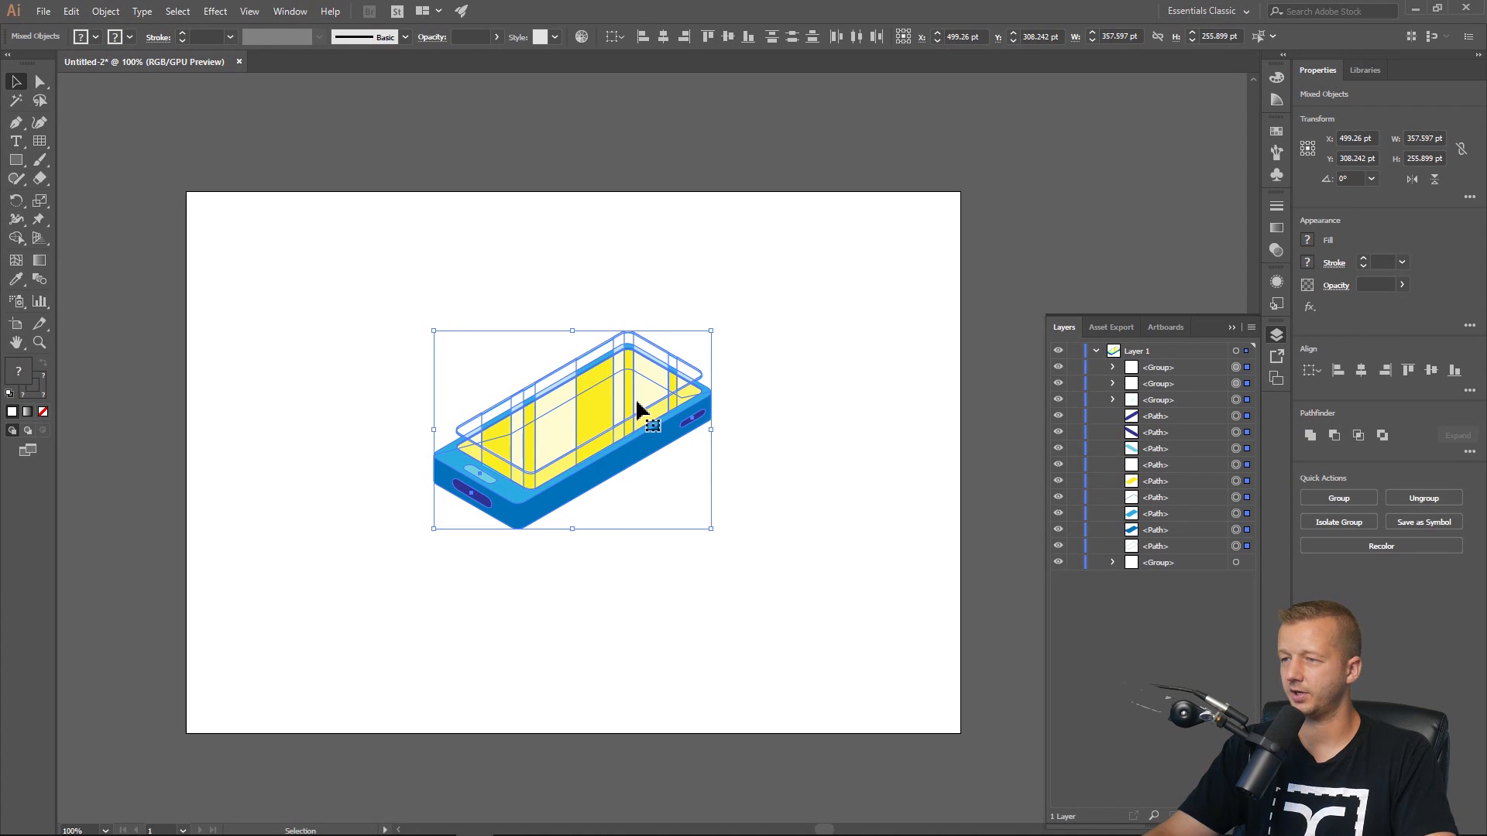
left_click_drag(651, 398, 726, 384)
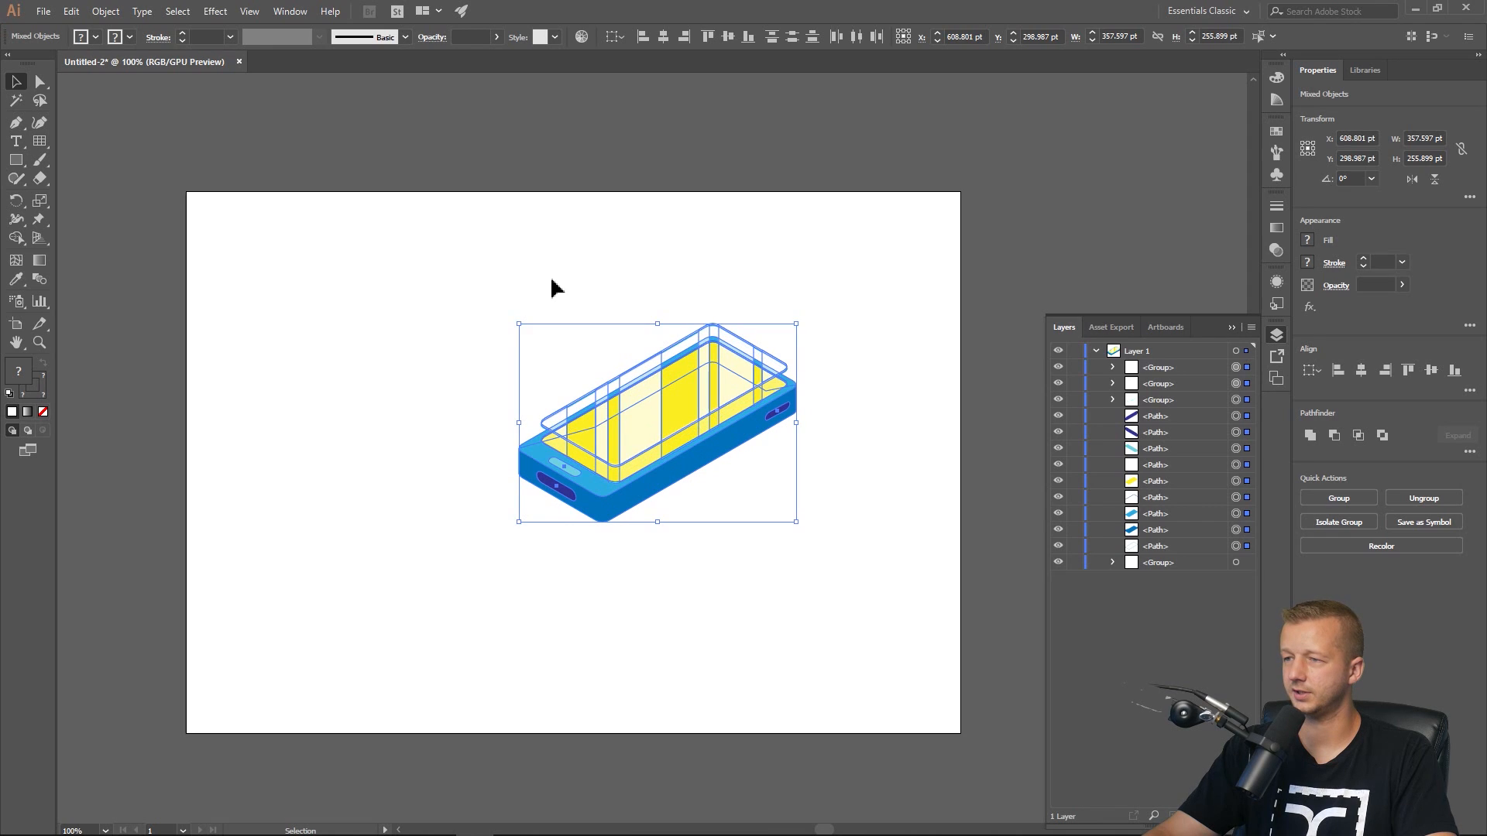
left_click(467, 271)
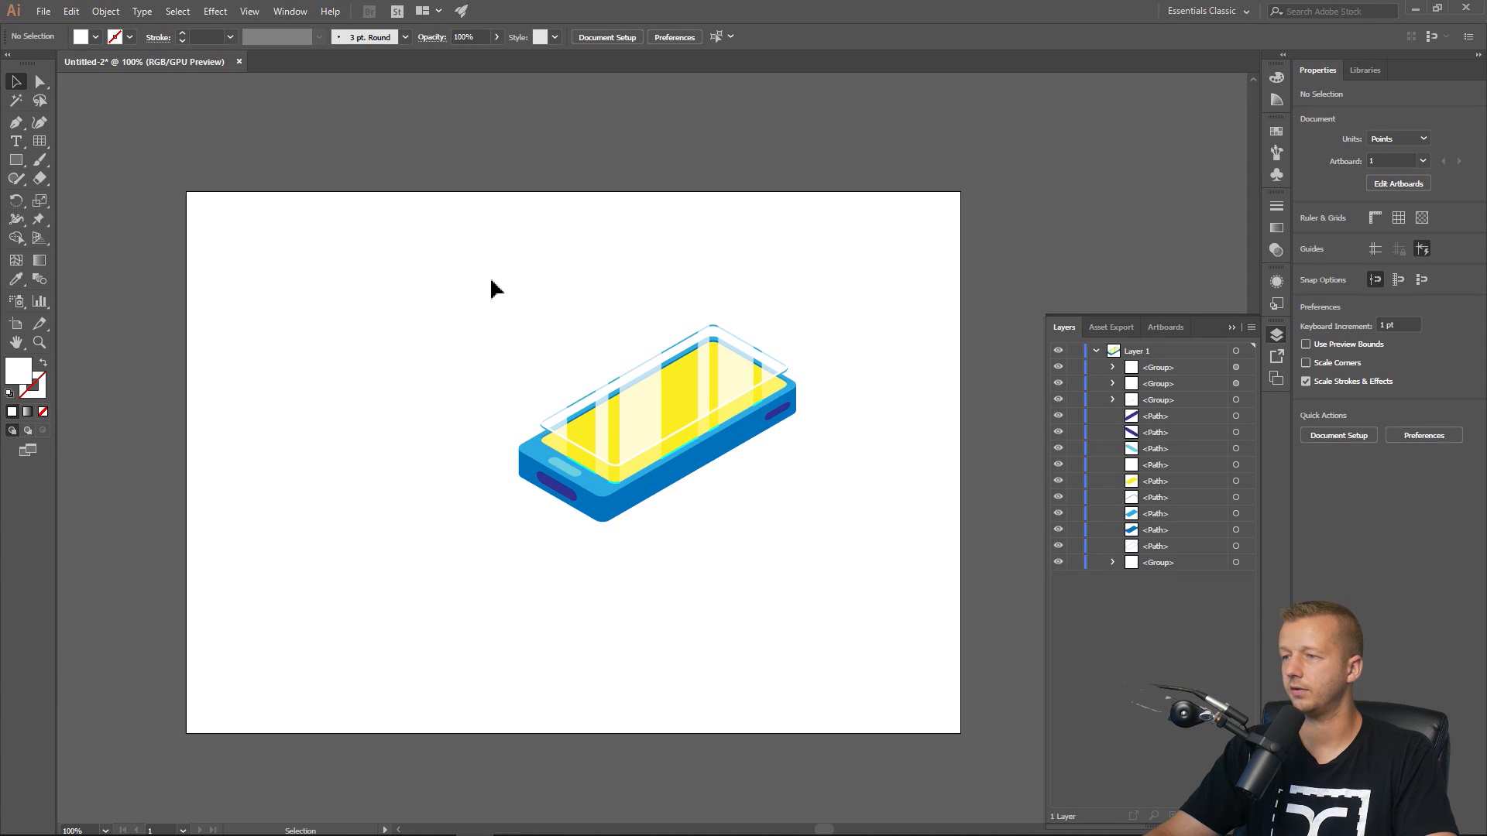
left_click_drag(455, 285, 870, 573)
left_click_drag(676, 419, 697, 407)
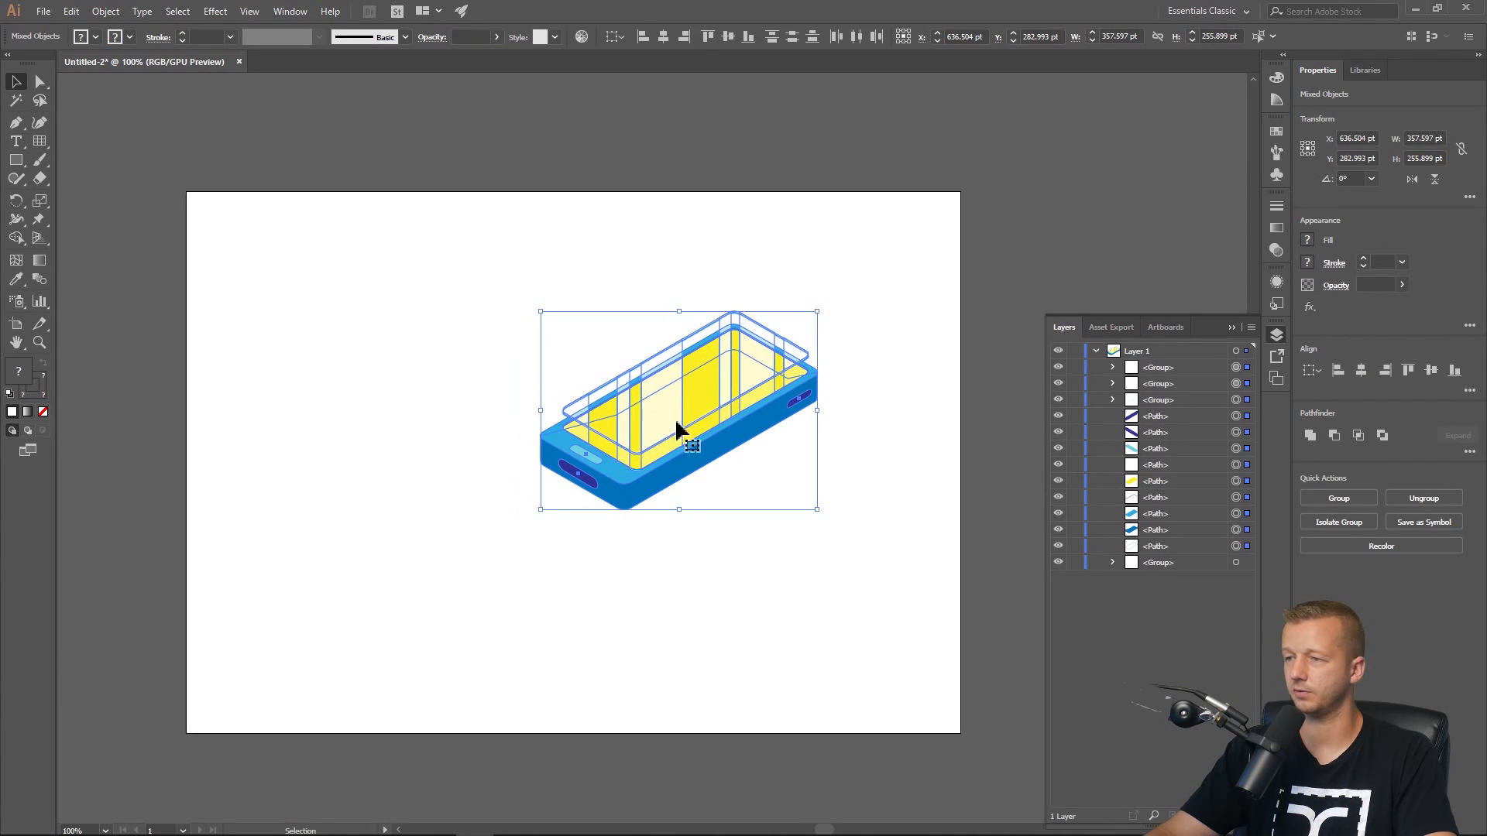
left_click_drag(541, 509, 504, 541)
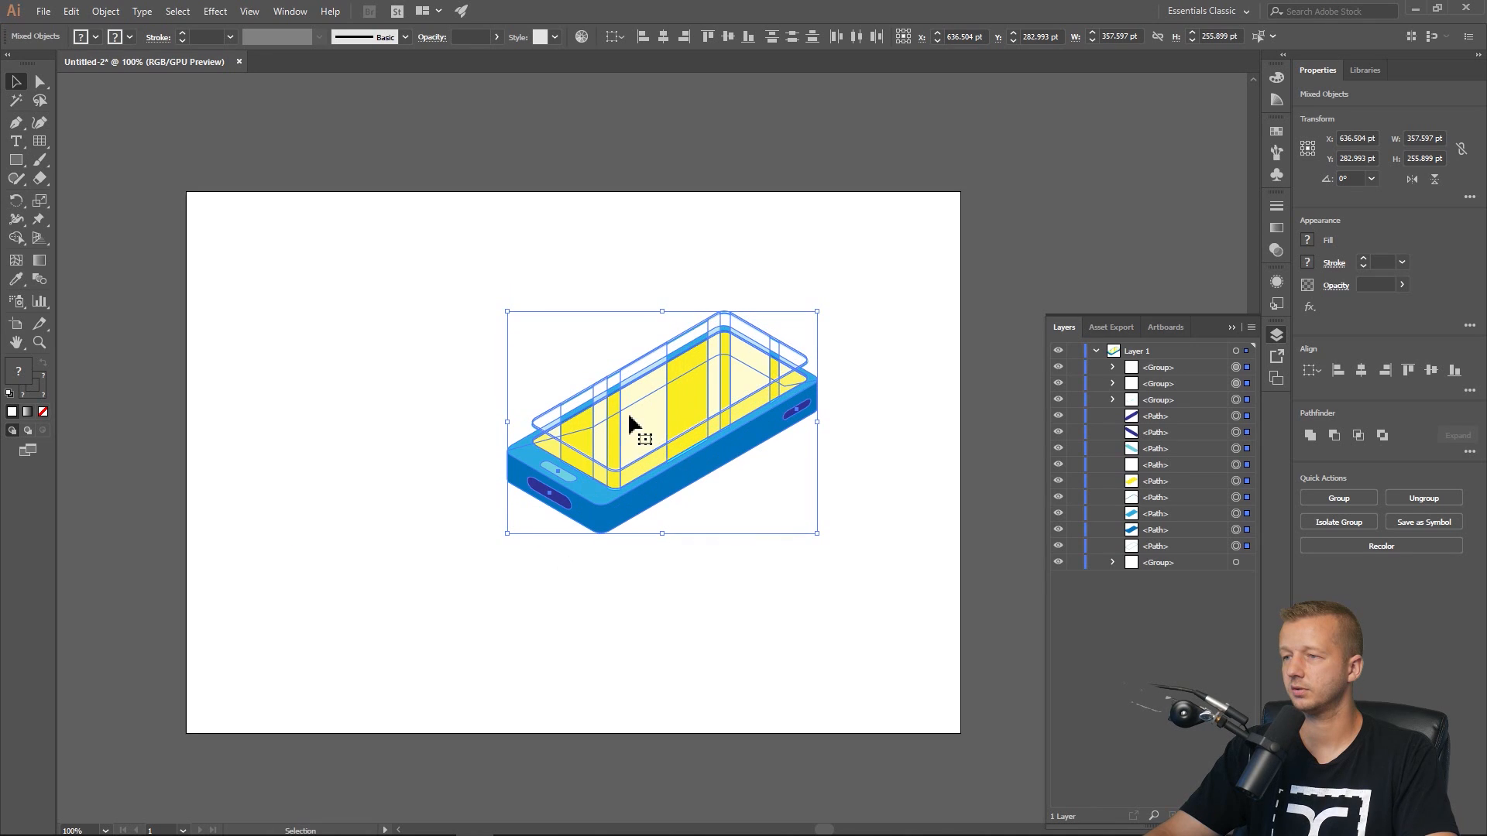
left_click_drag(674, 437, 688, 448)
left_click(494, 315)
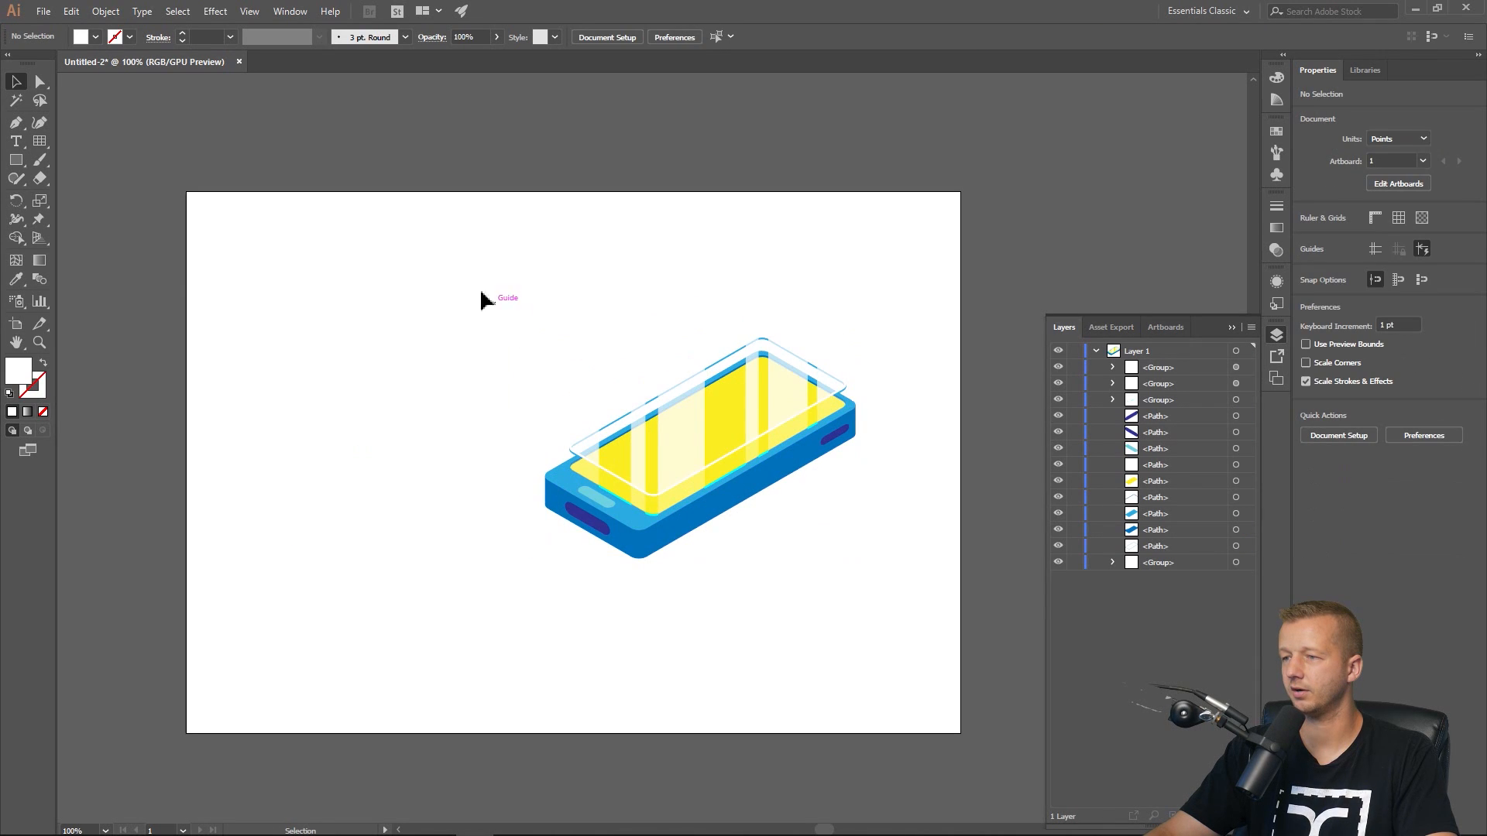
Select all the phone's parts and group them into one group.
left_click_drag(445, 278, 924, 645)
key("ctrl+g")
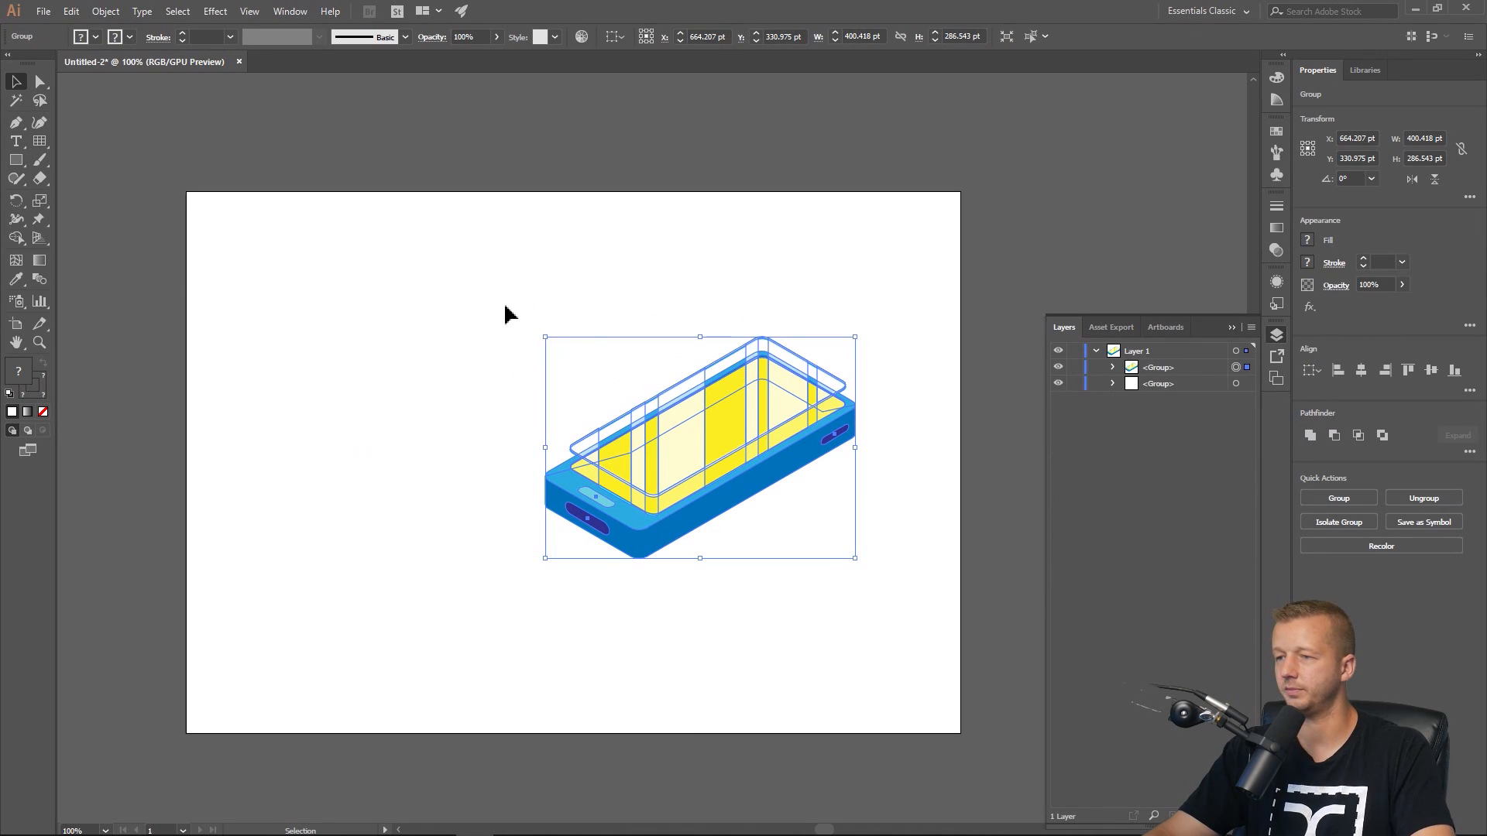
left_click(502, 308)
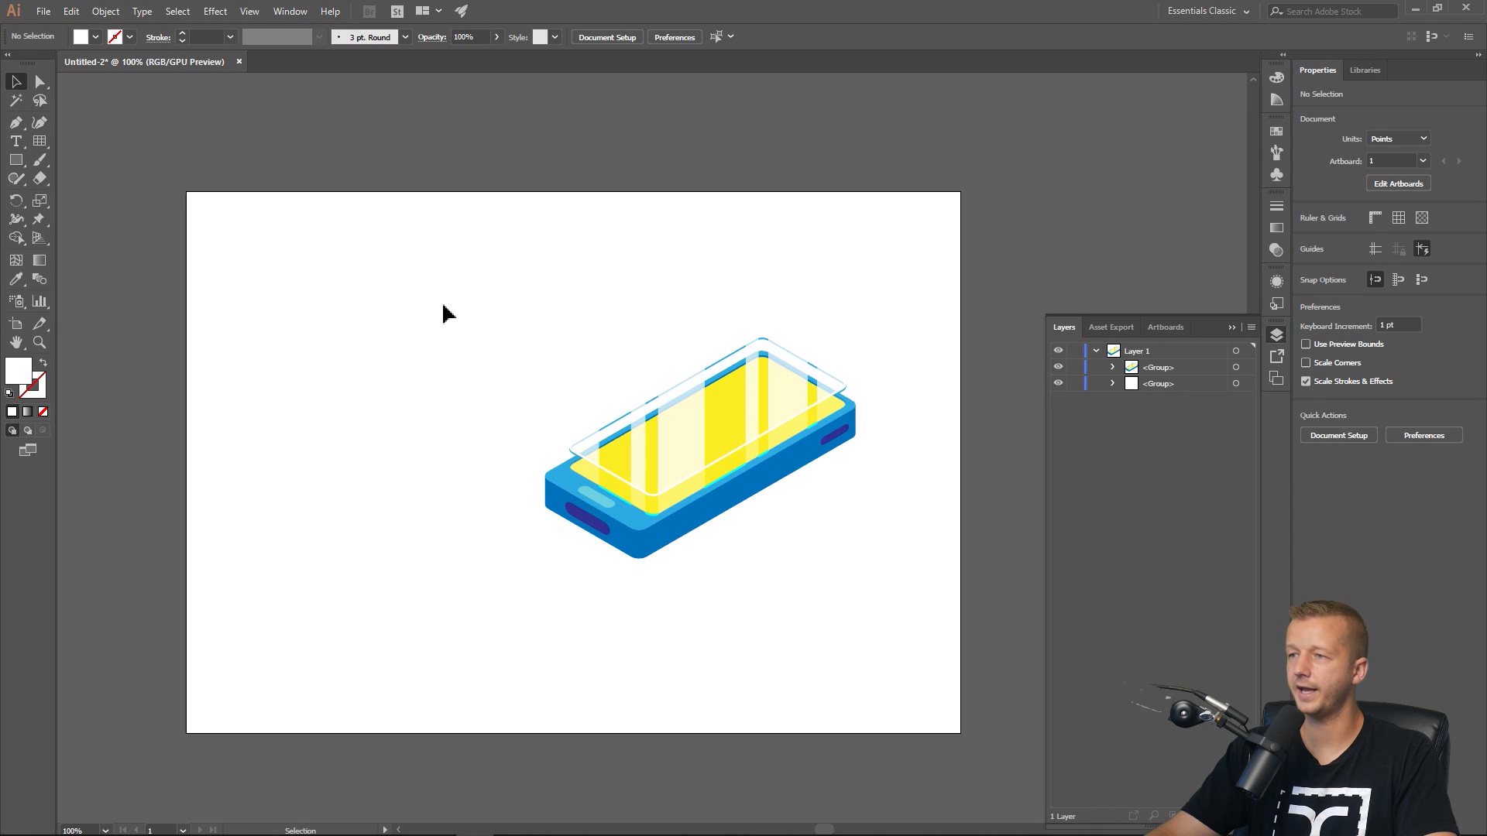
Extend the artboard downward by moving its bottom edge with the Artboard tool.
key("shift+o")
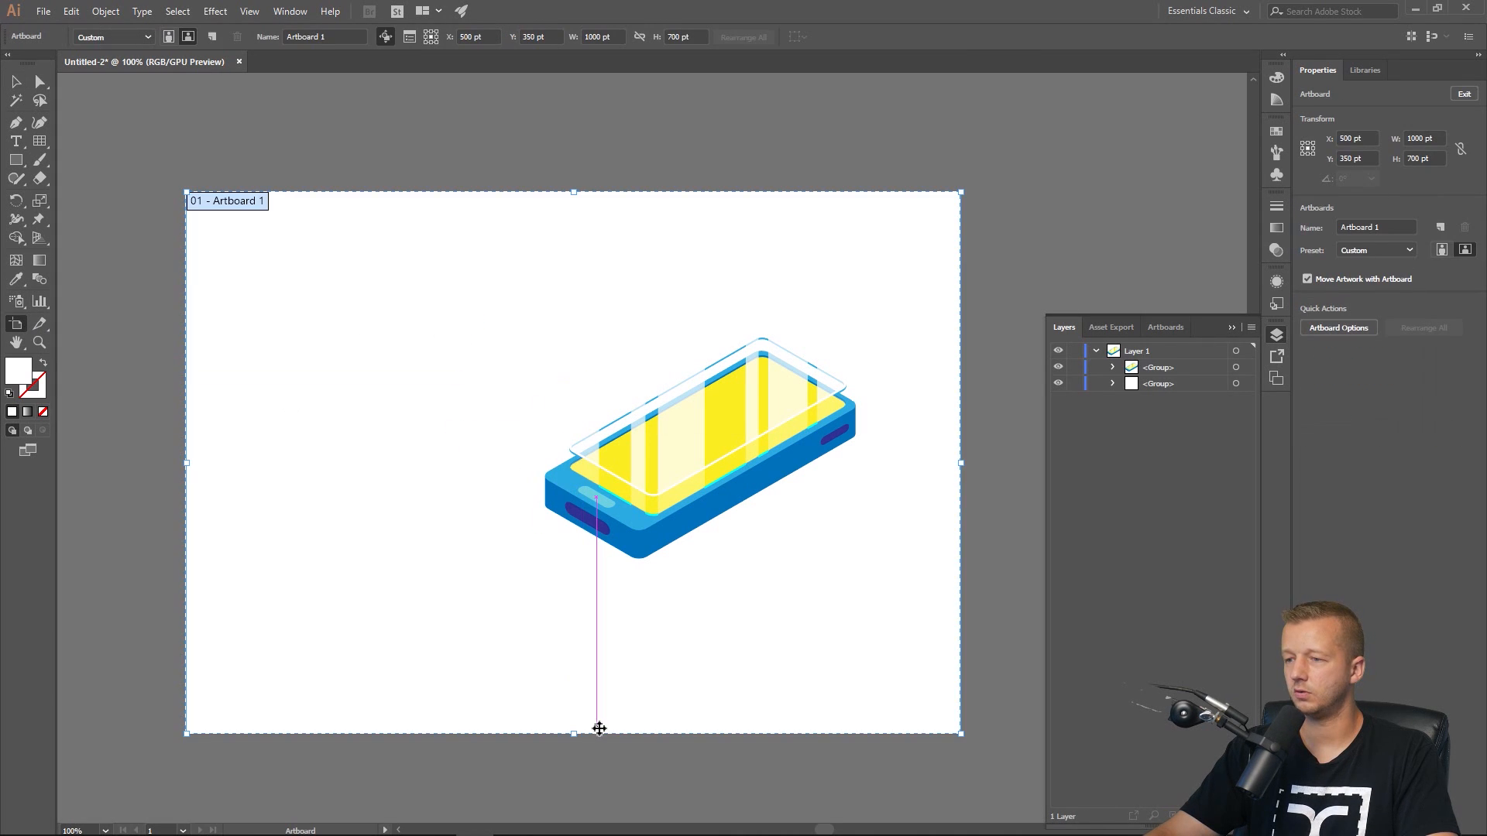
scroll(585, 690, "down", 1)
scroll(594, 668, "down", 2)
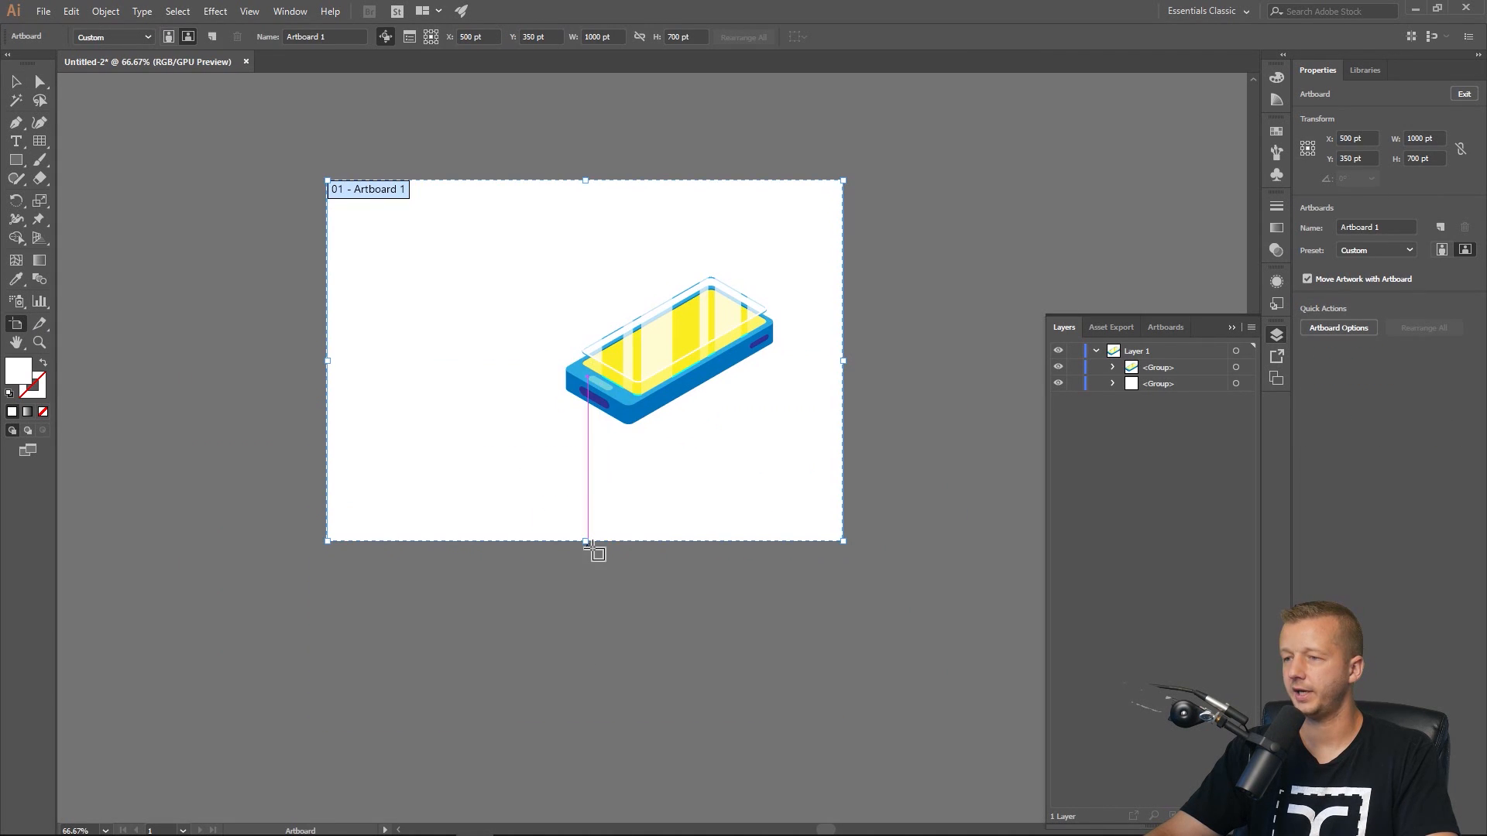
left_click_drag(590, 548, 590, 694)
left_click(16, 87)
scroll(332, 371, "up", 1)
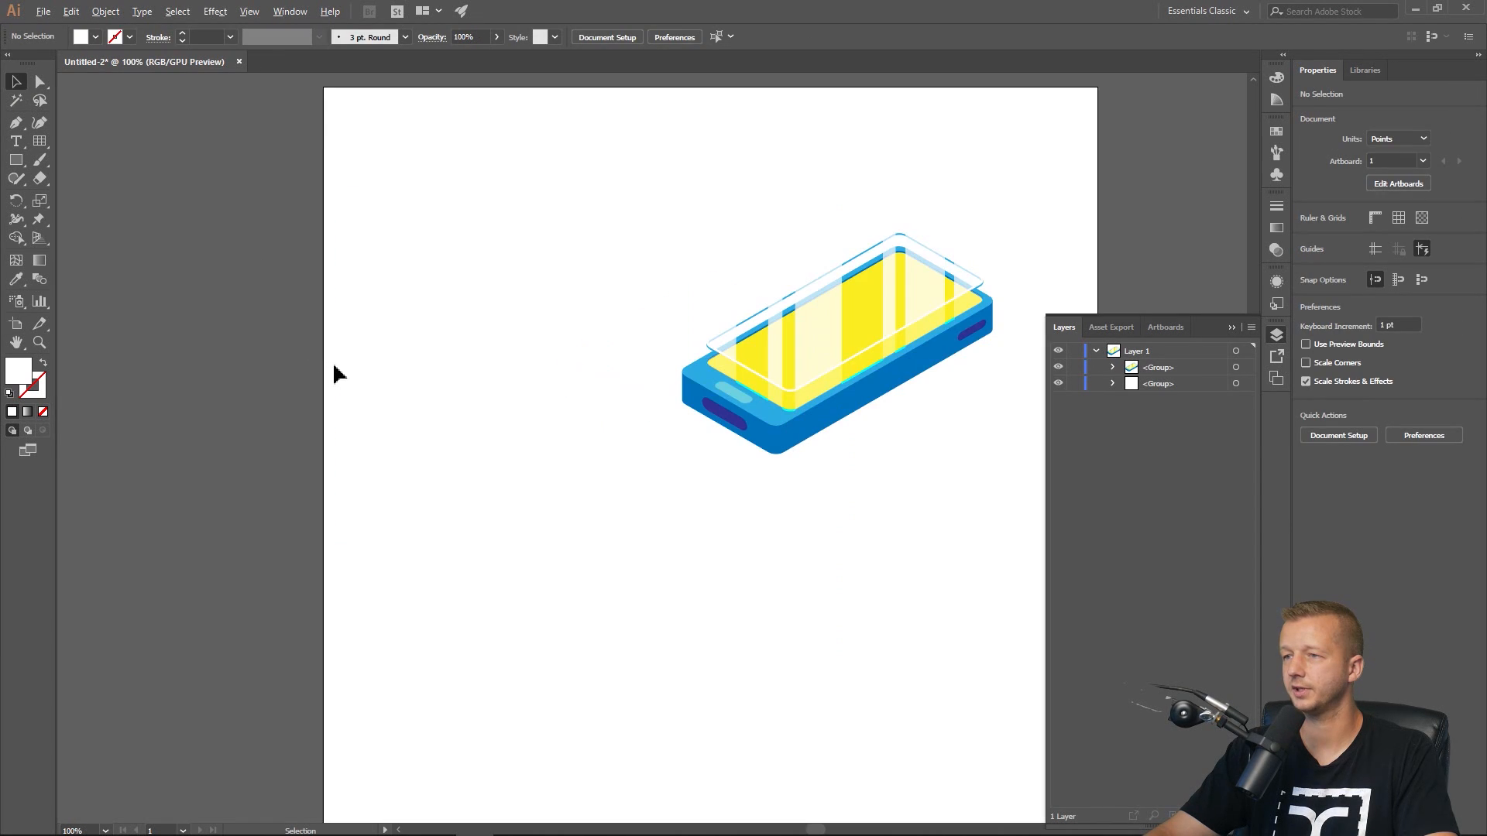
Show the isometric grid guides again and unlock the guides.
scroll(418, 357, "right", 2)
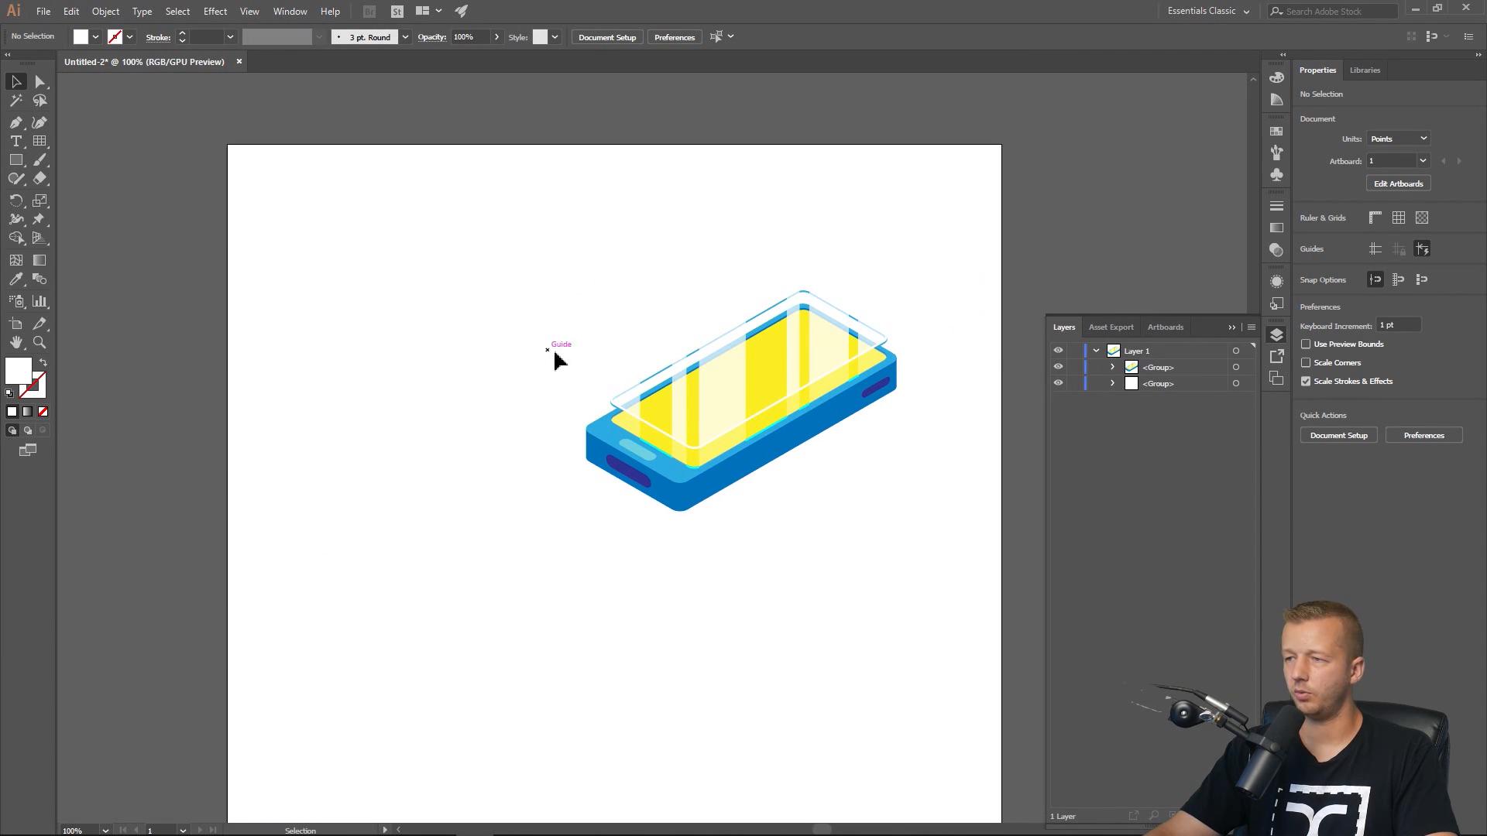
key("ctrl+semicolon")
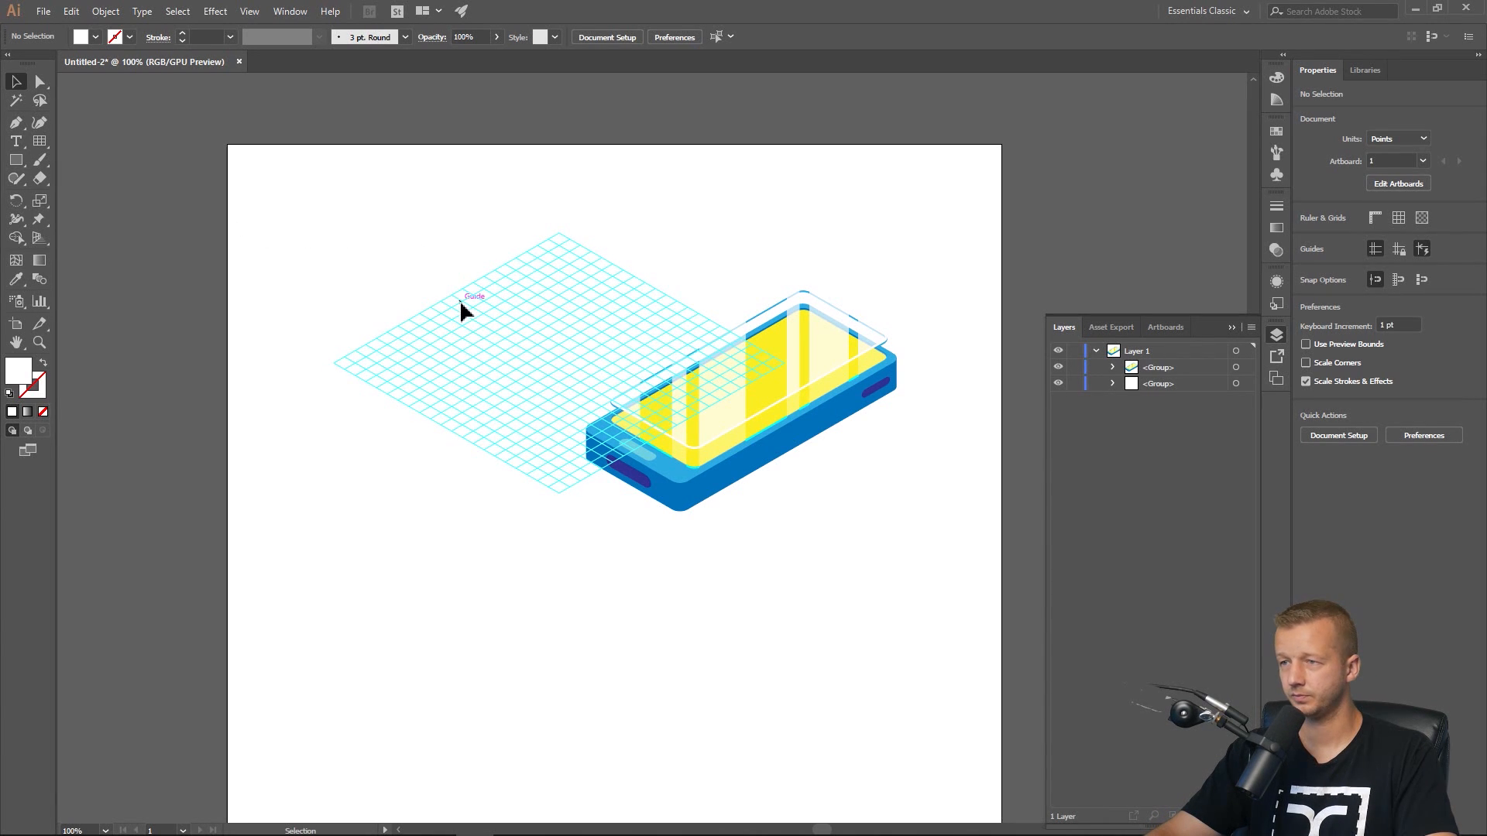
left_click(248, 13)
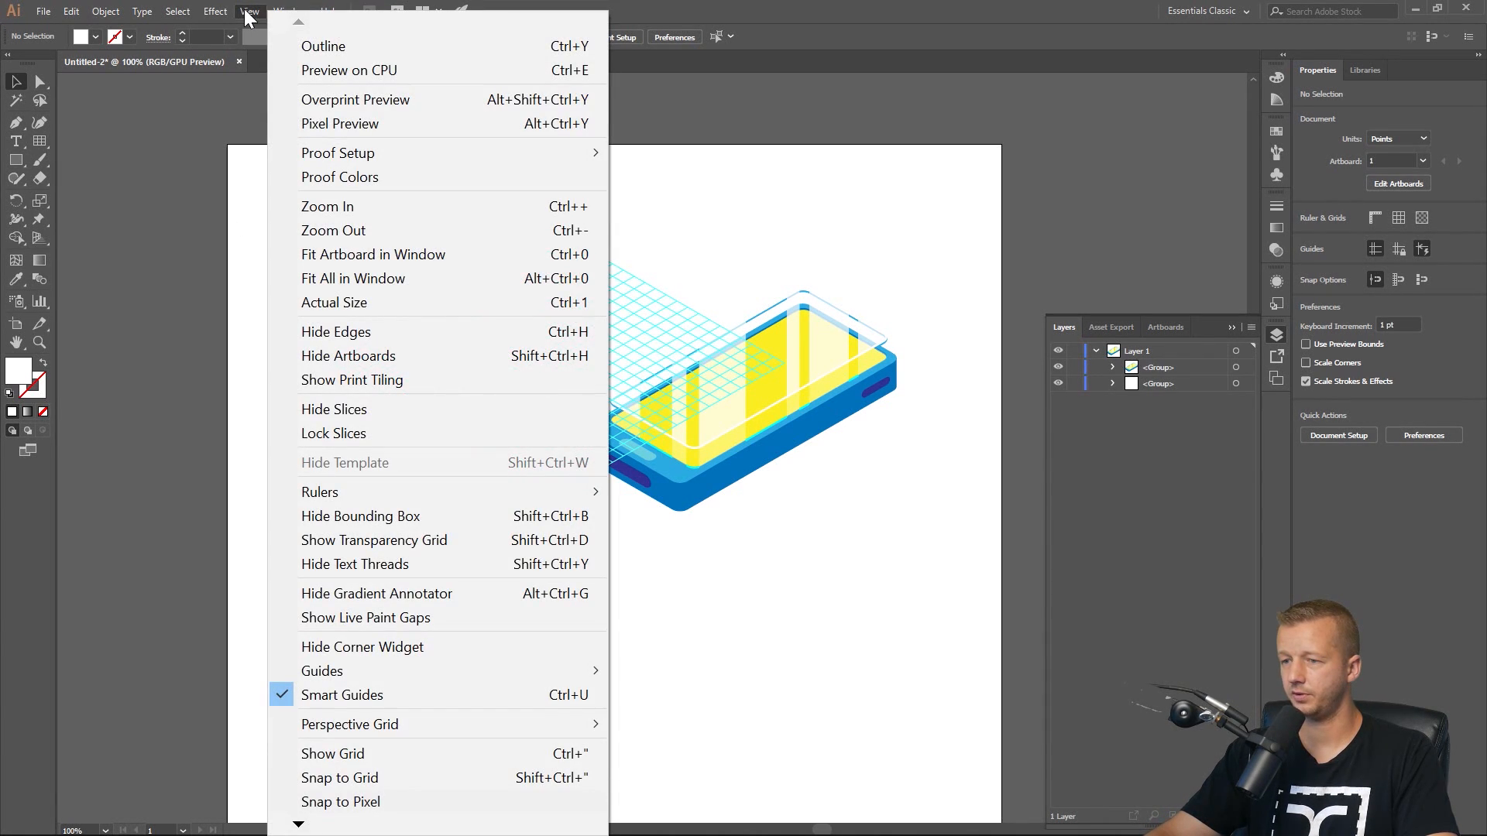
mouse_move(386, 671)
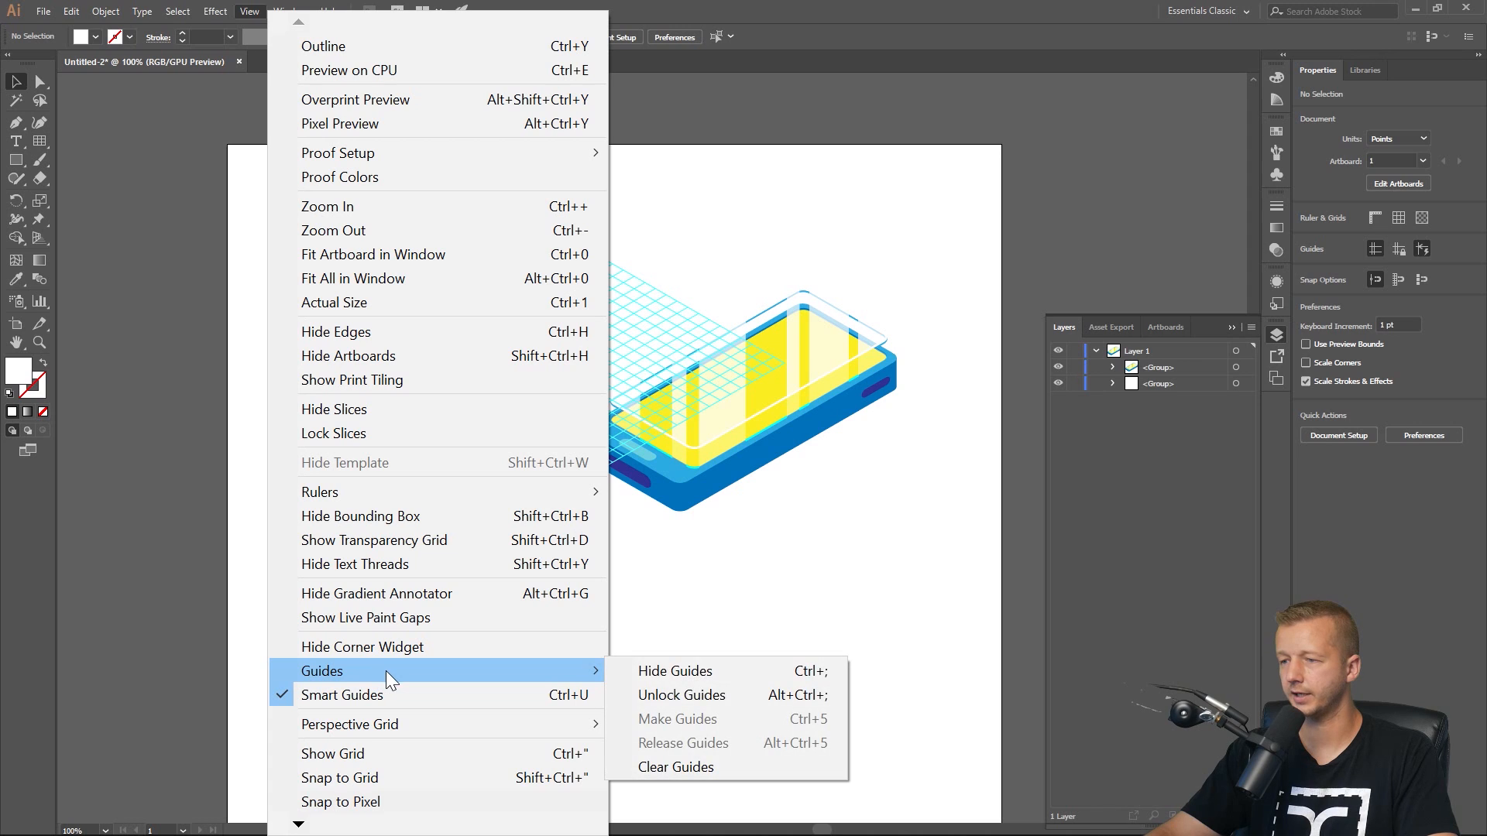
left_click(672, 696)
Select the isometric guide grid, shift it slightly, and scale it uniformly to 300%, then switch to the Pen tool.
left_click(574, 291)
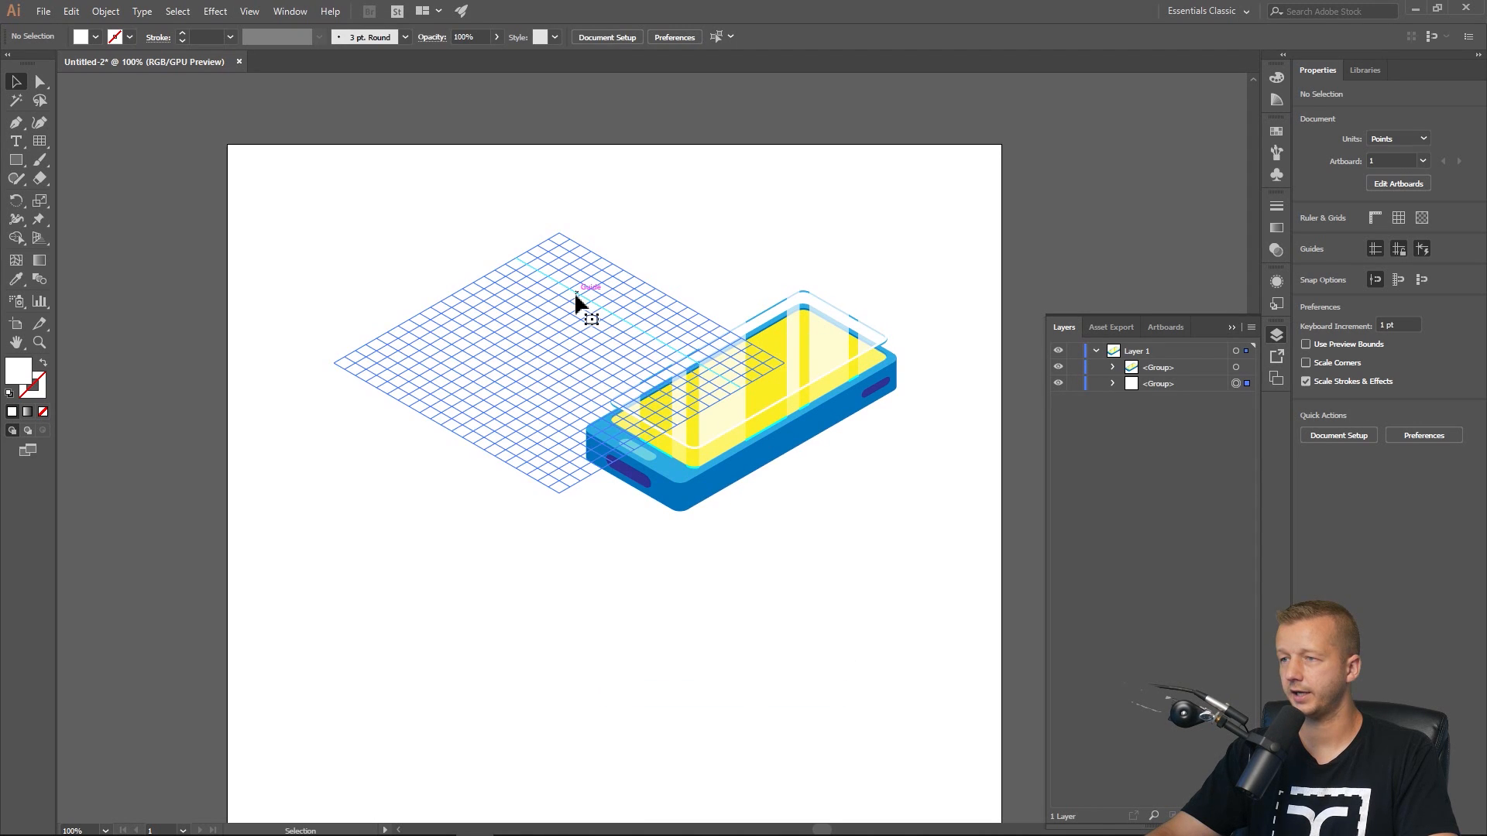
left_click_drag(574, 291, 525, 334)
right_click(525, 333)
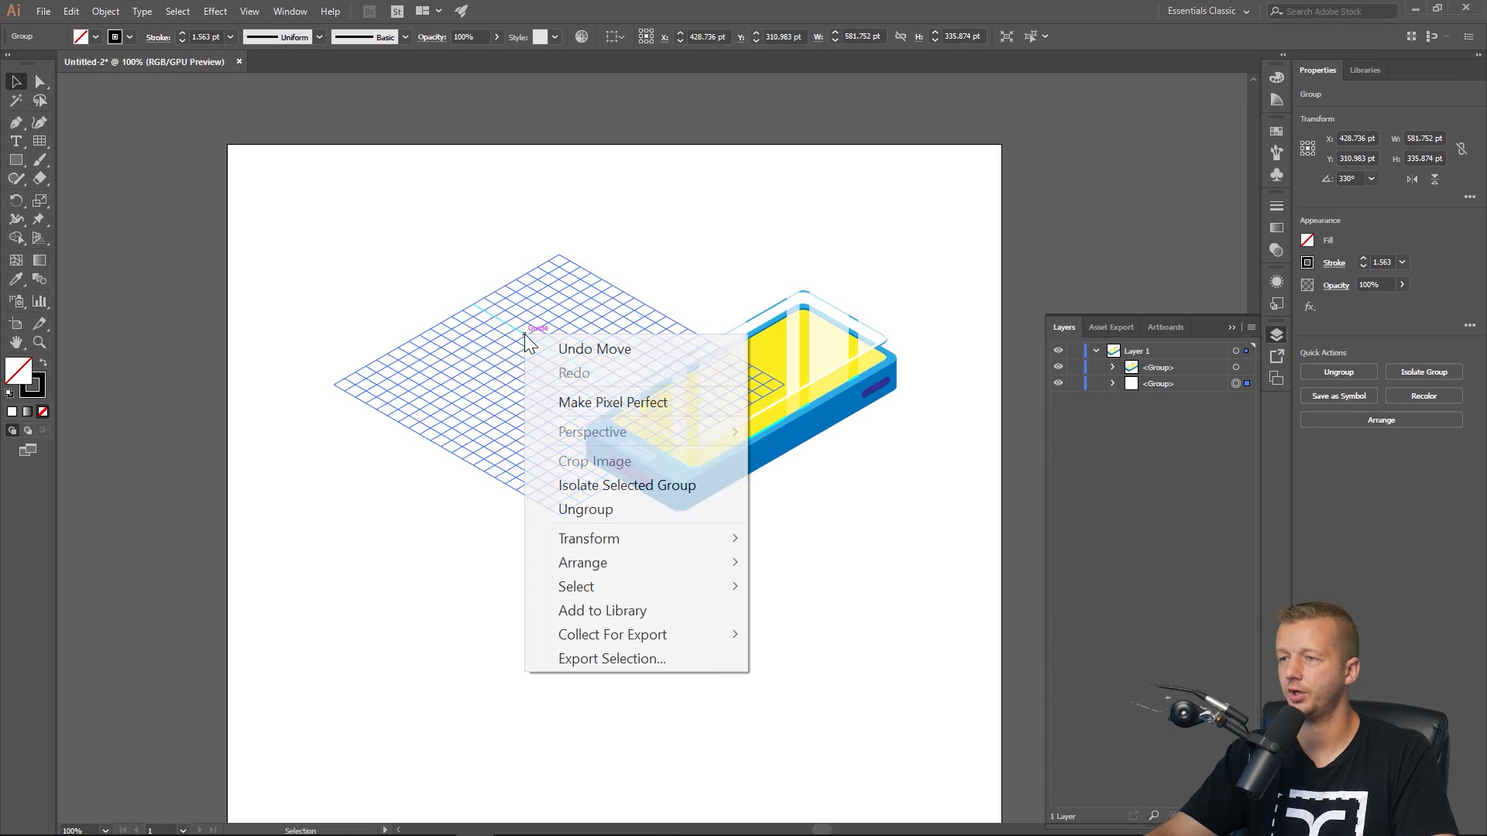
mouse_move(603, 533)
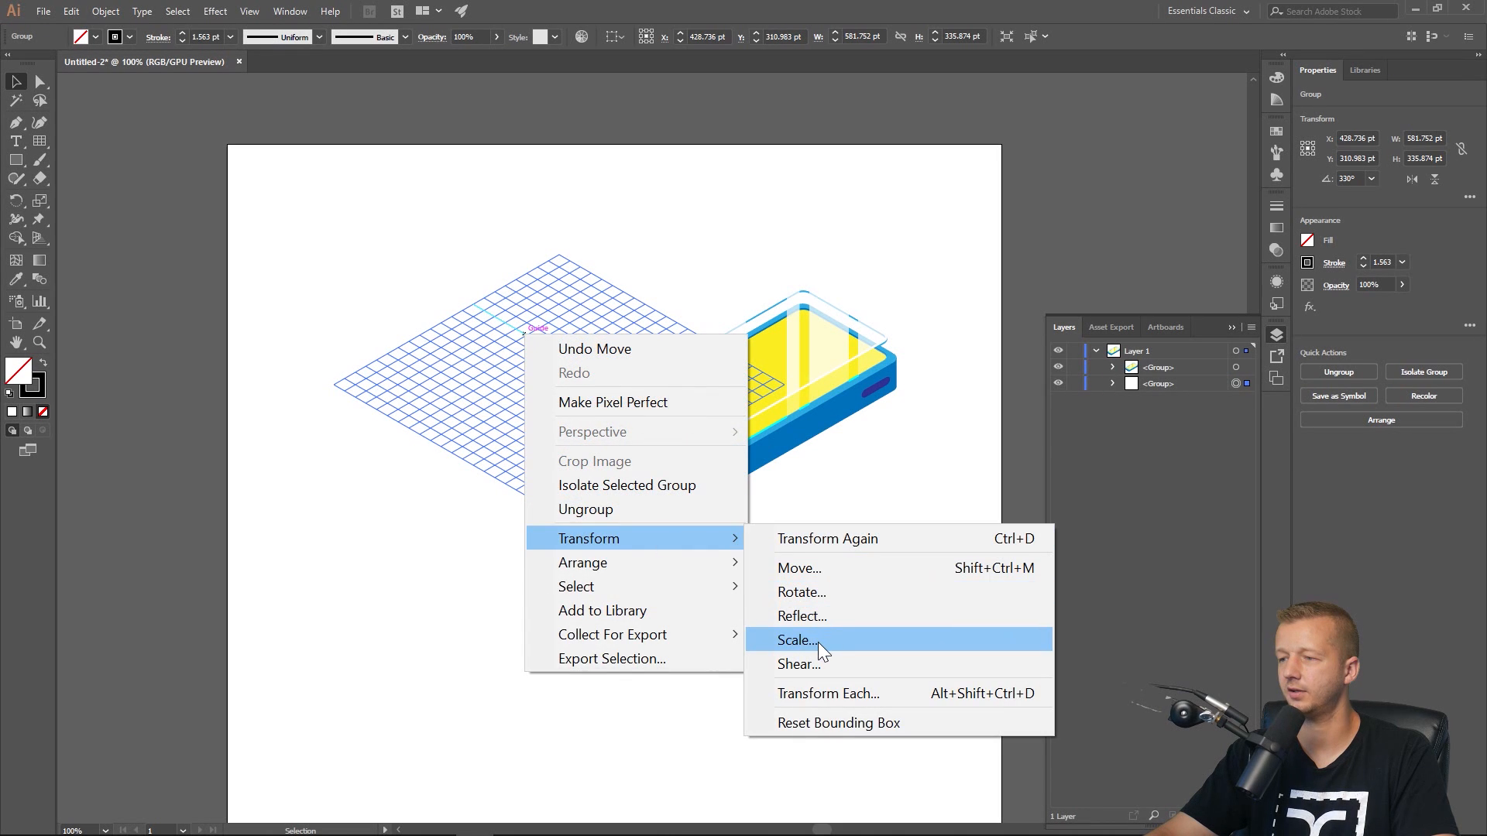
left_click(818, 643)
left_click(852, 422)
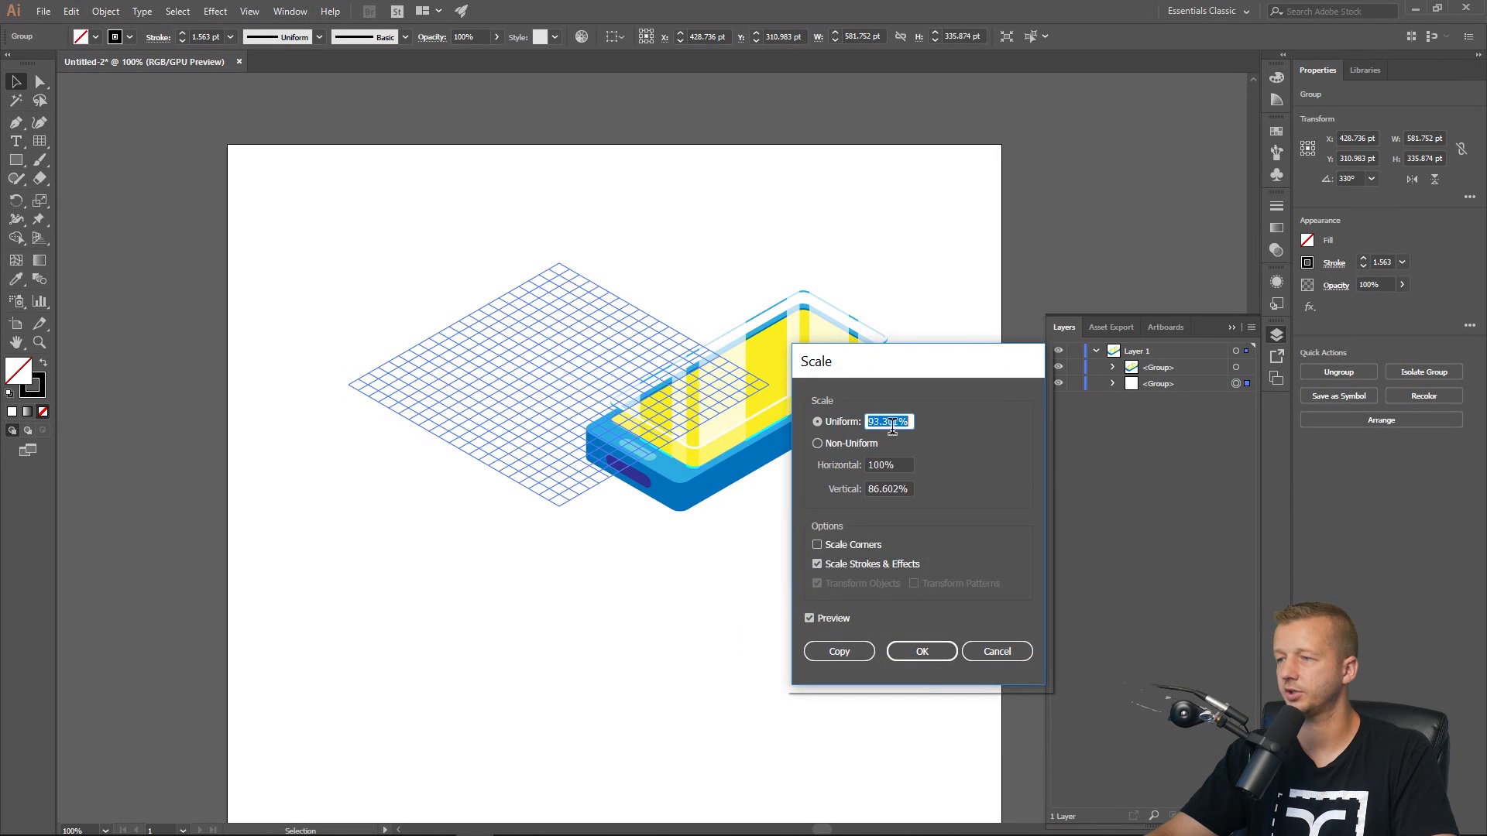
type("300")
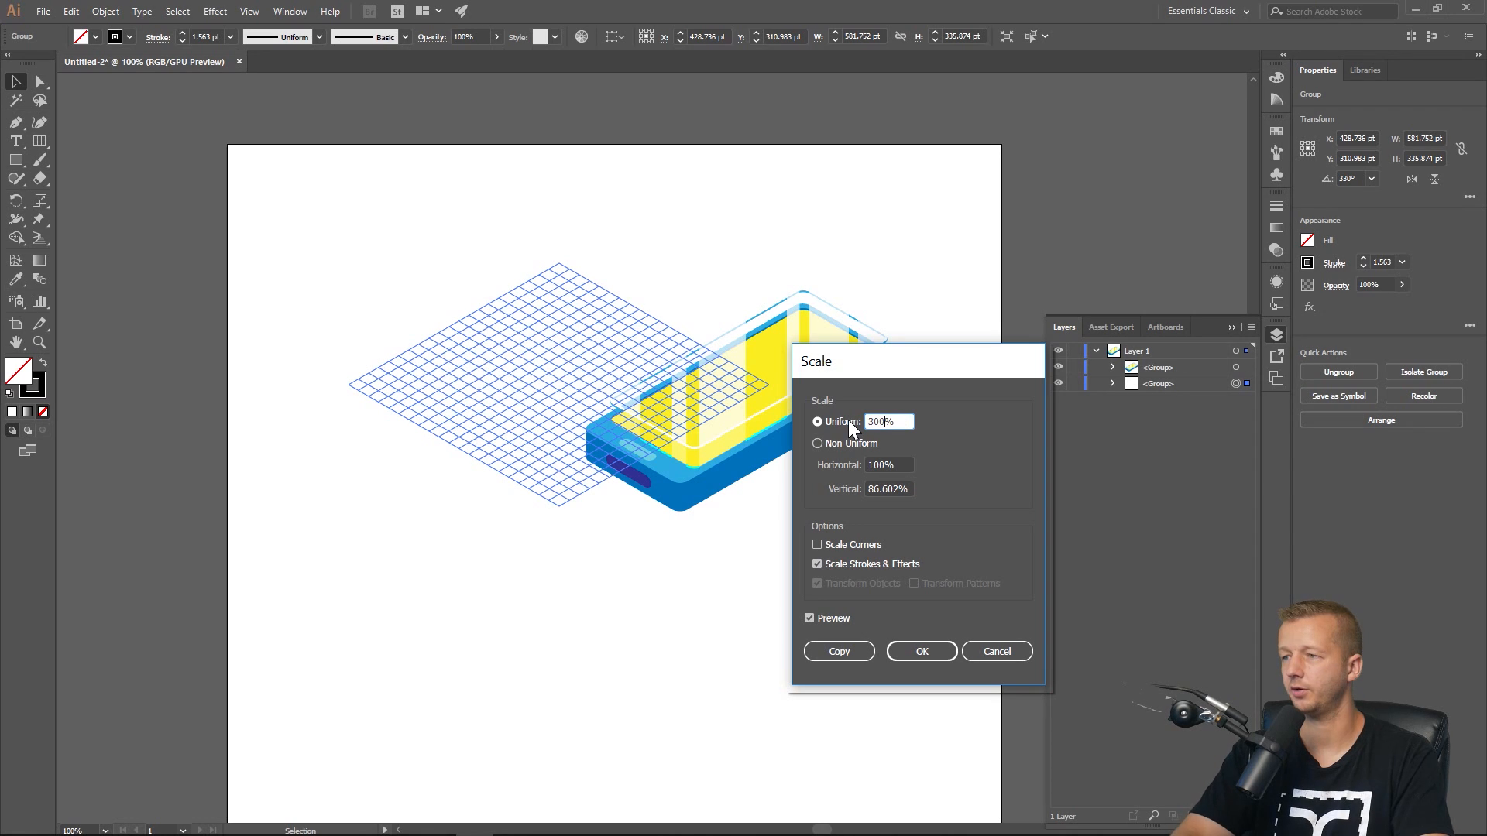
left_click(889, 464)
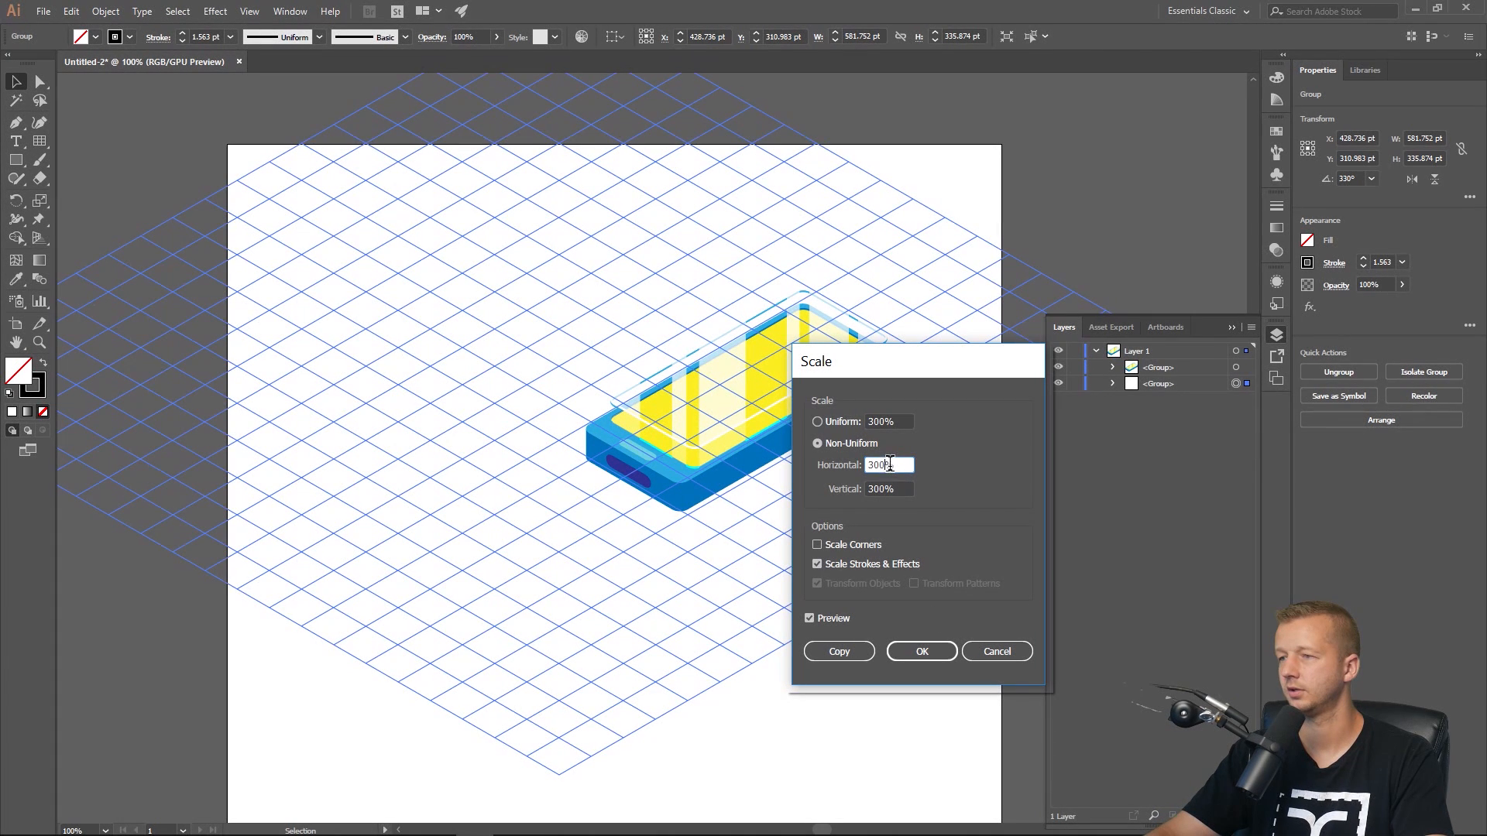
left_click(937, 652)
key("p")
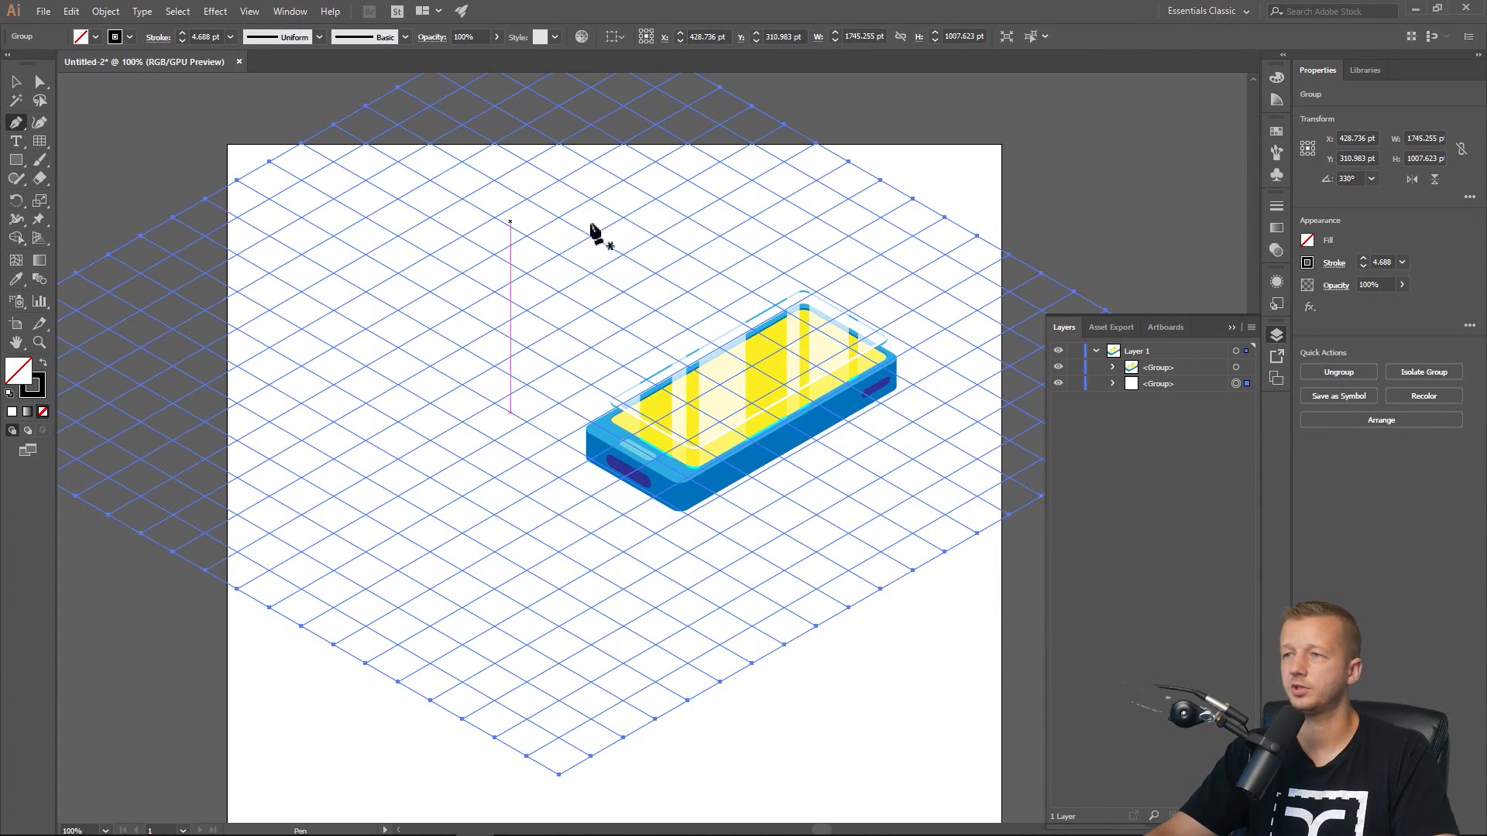
Trace a closed background shape with the Pen tool along the artboard's left and lower edges, with a diagonal edge following the isometric grid.
left_click(625, 144)
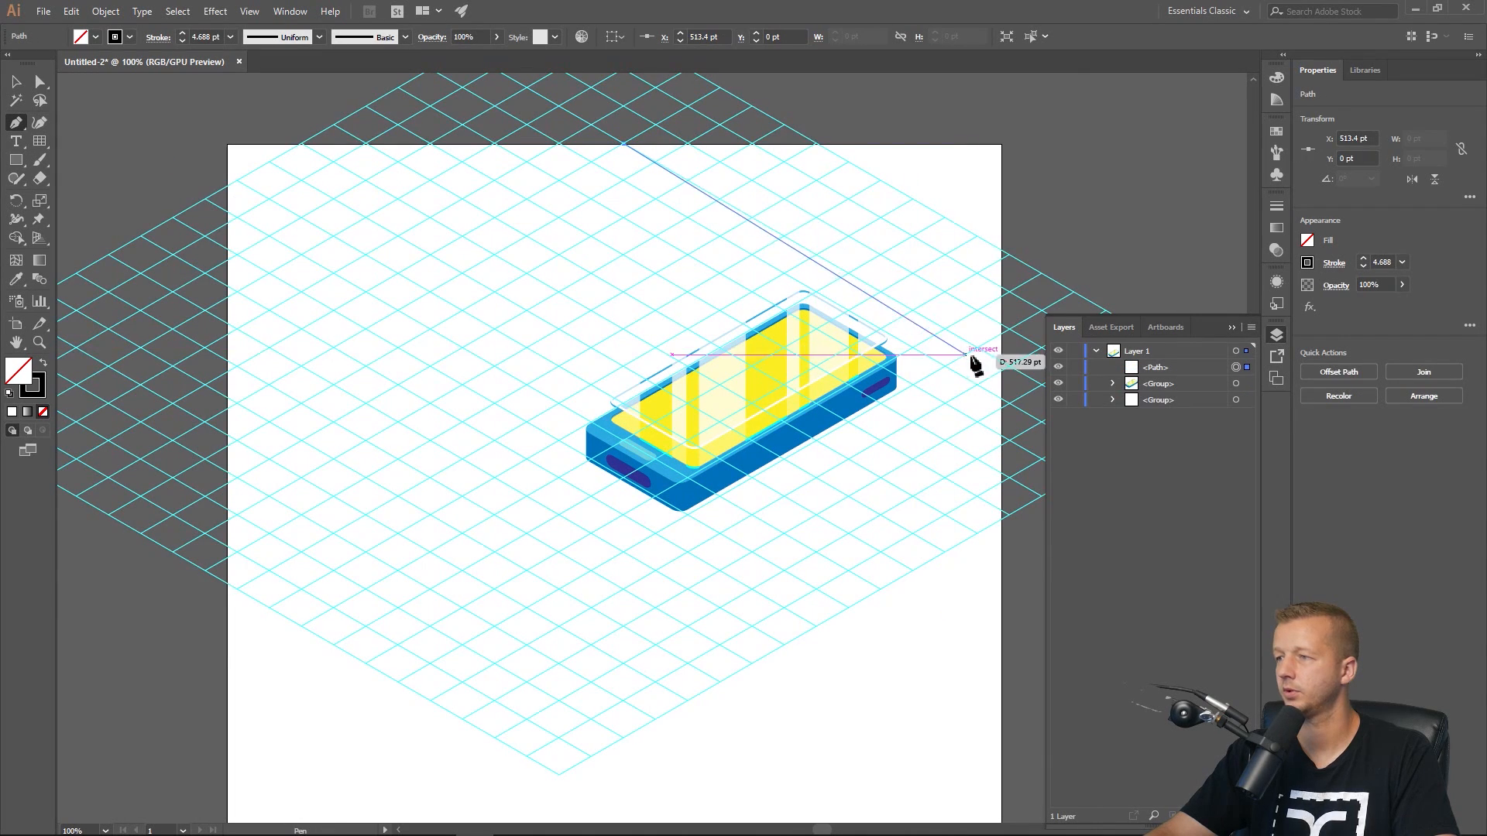
key("ctrl+z")
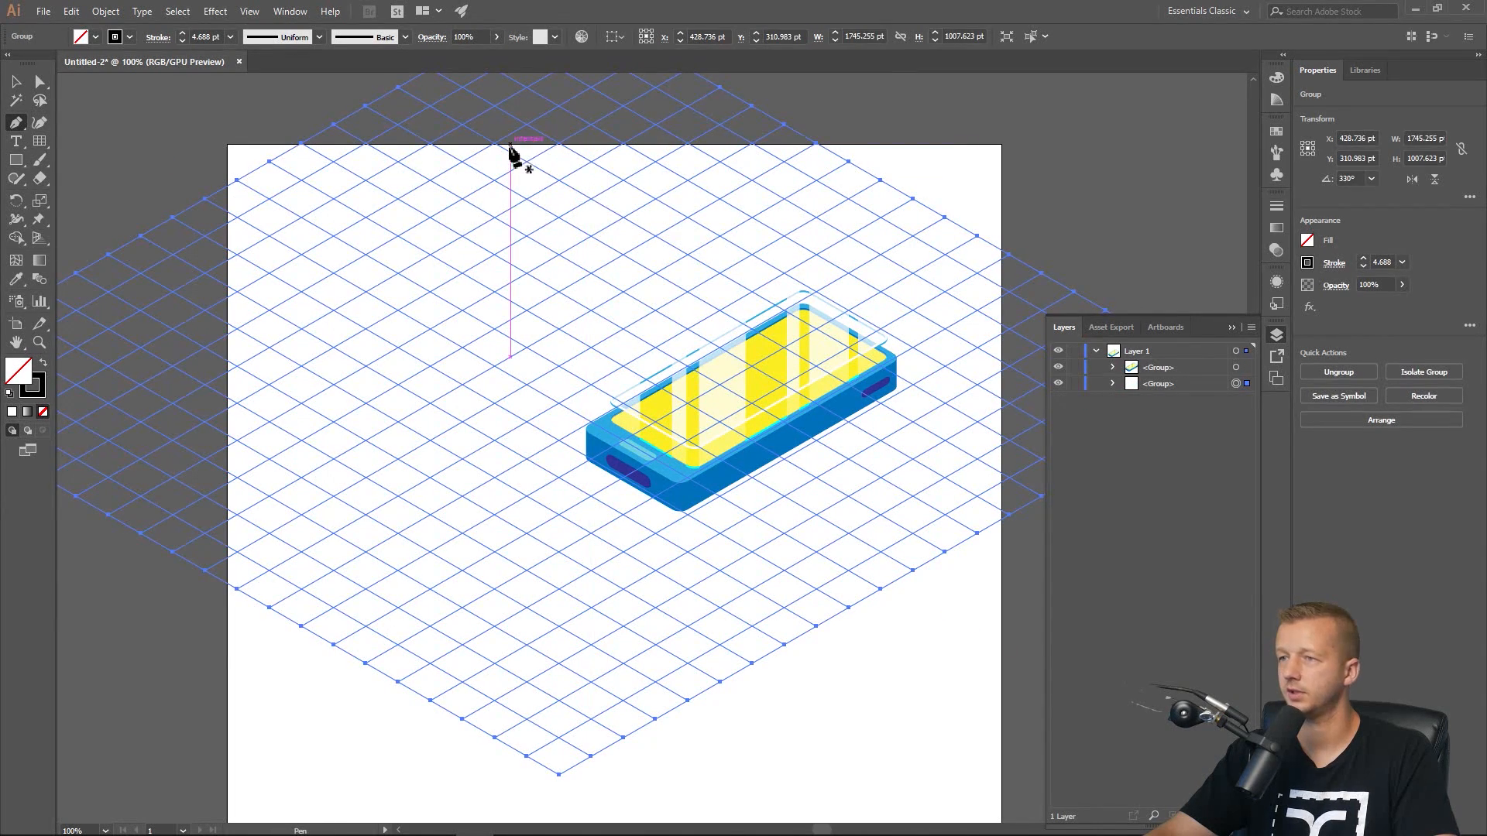
left_click(431, 146)
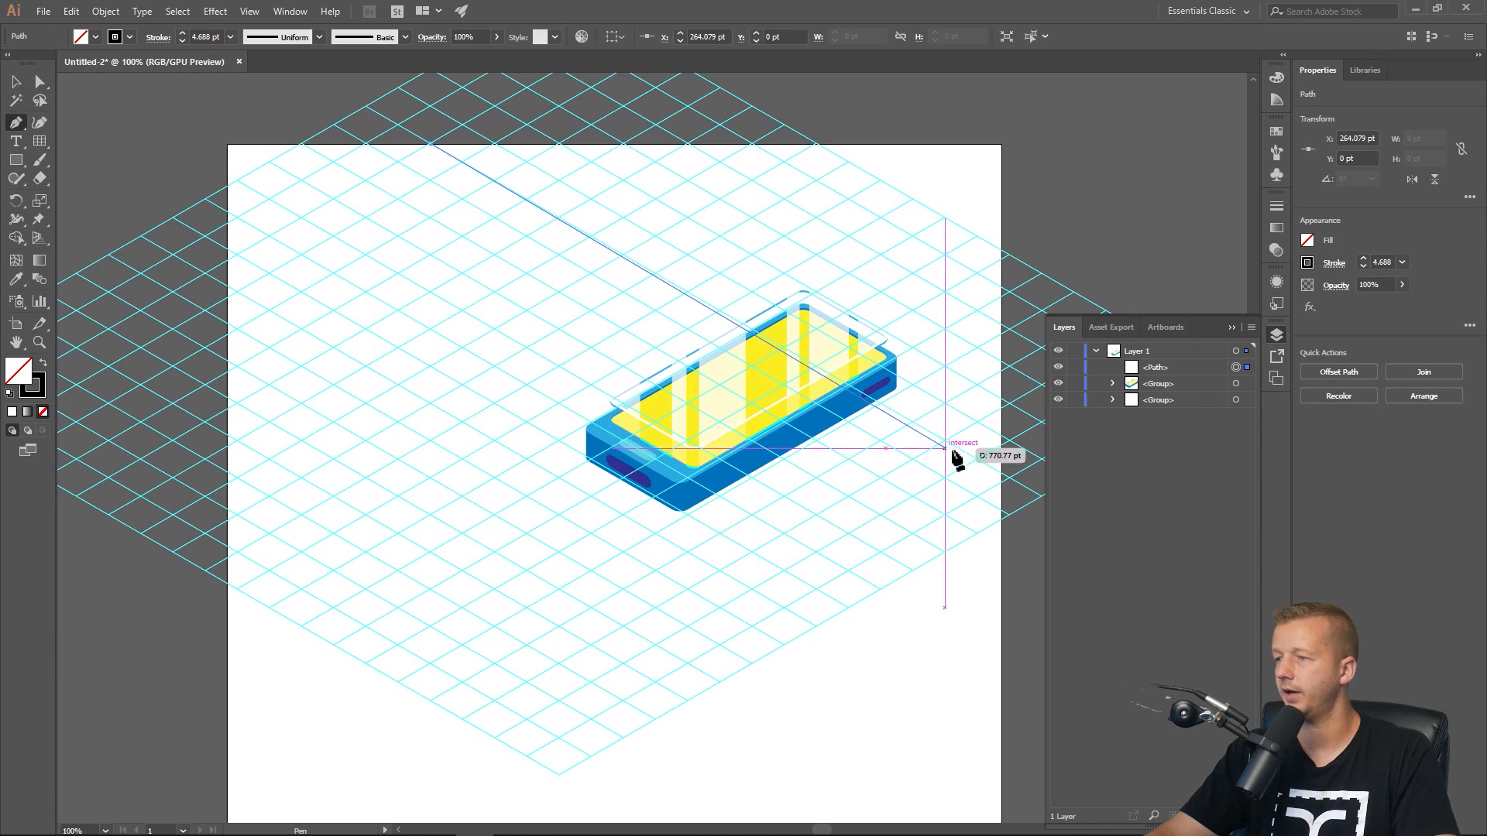
left_click(1002, 474)
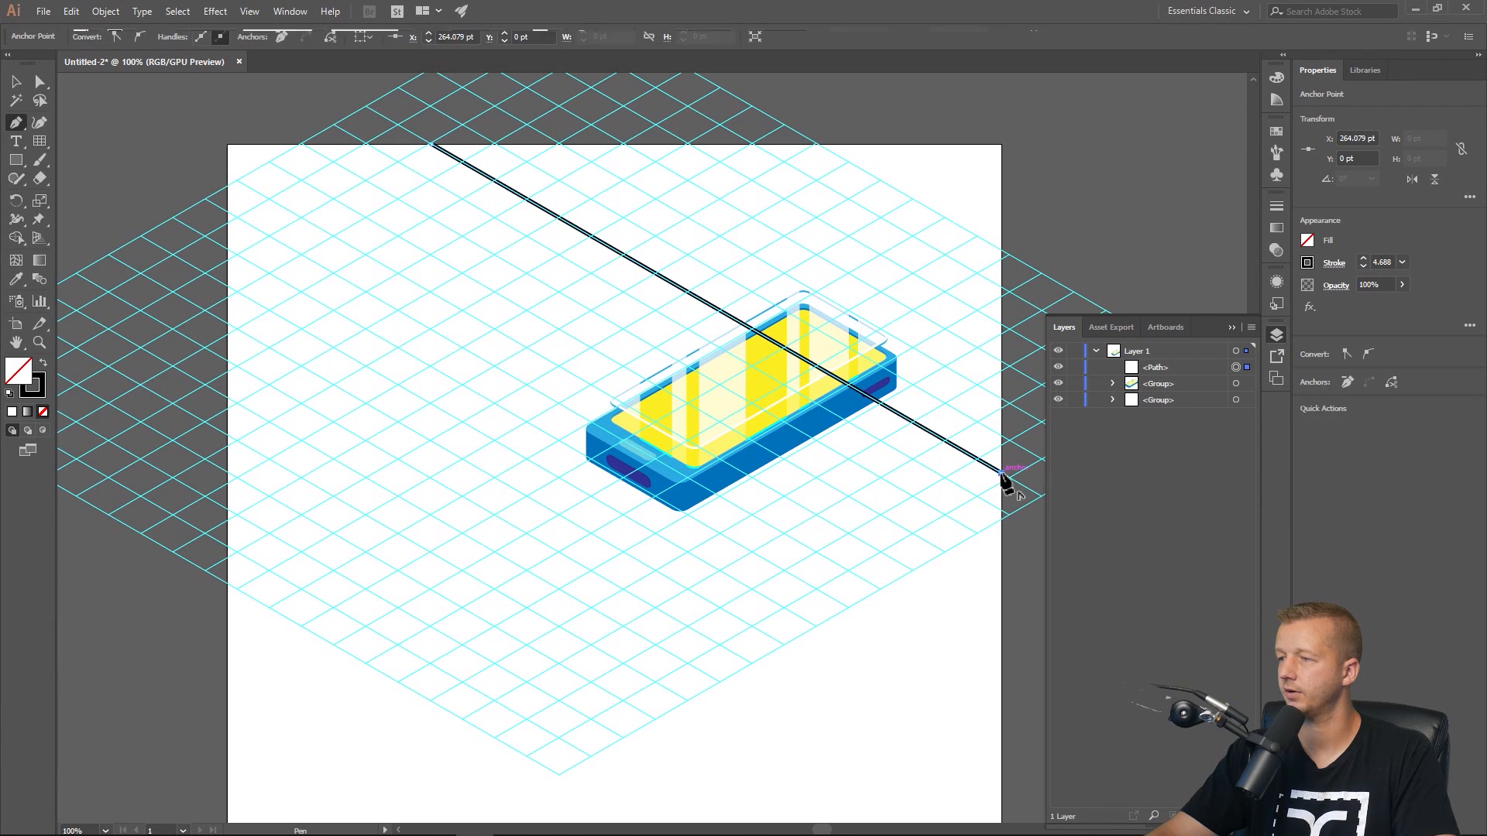
left_click(1003, 660)
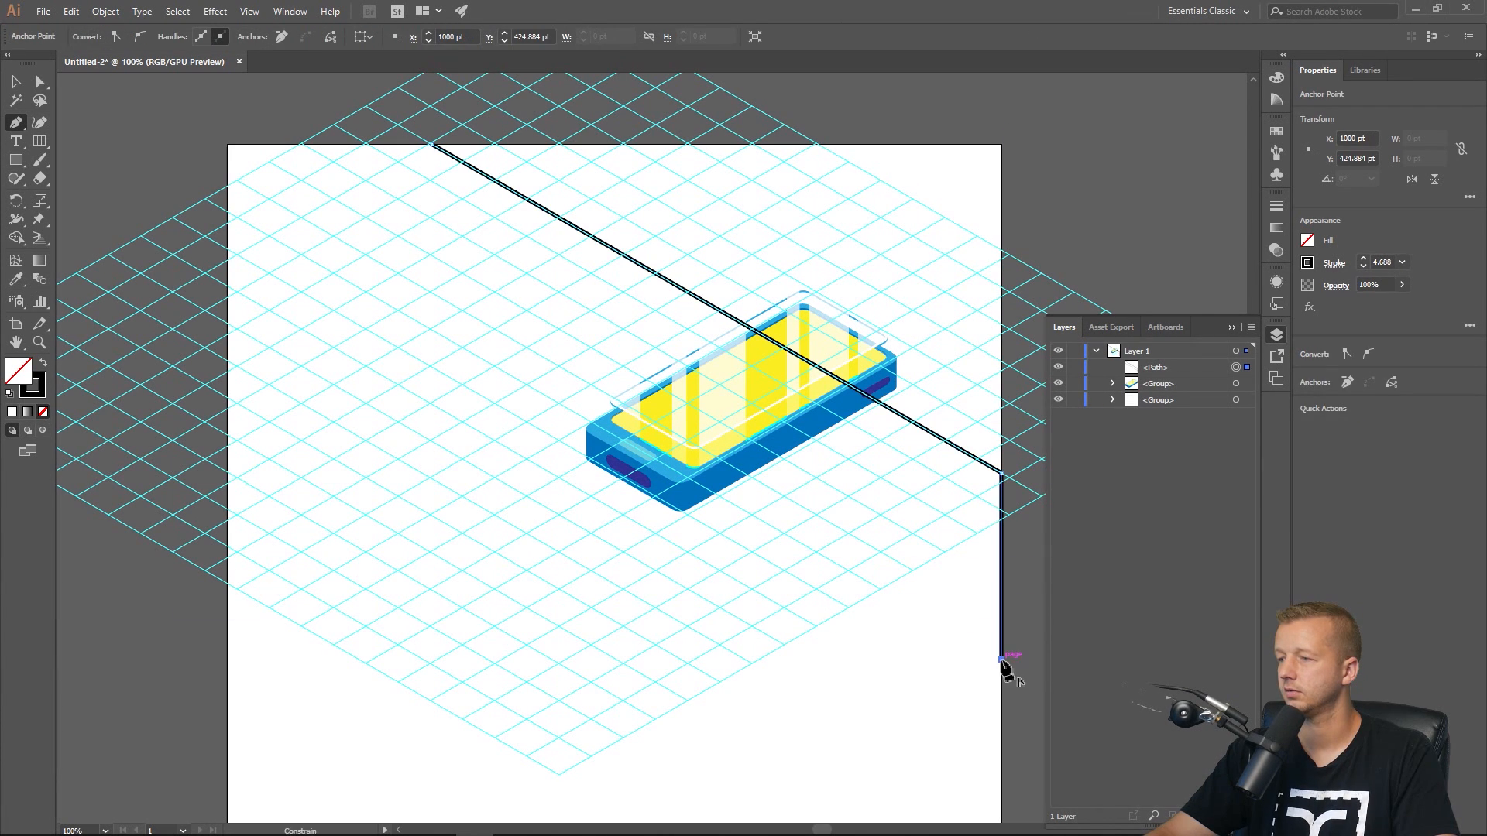
left_click(226, 661)
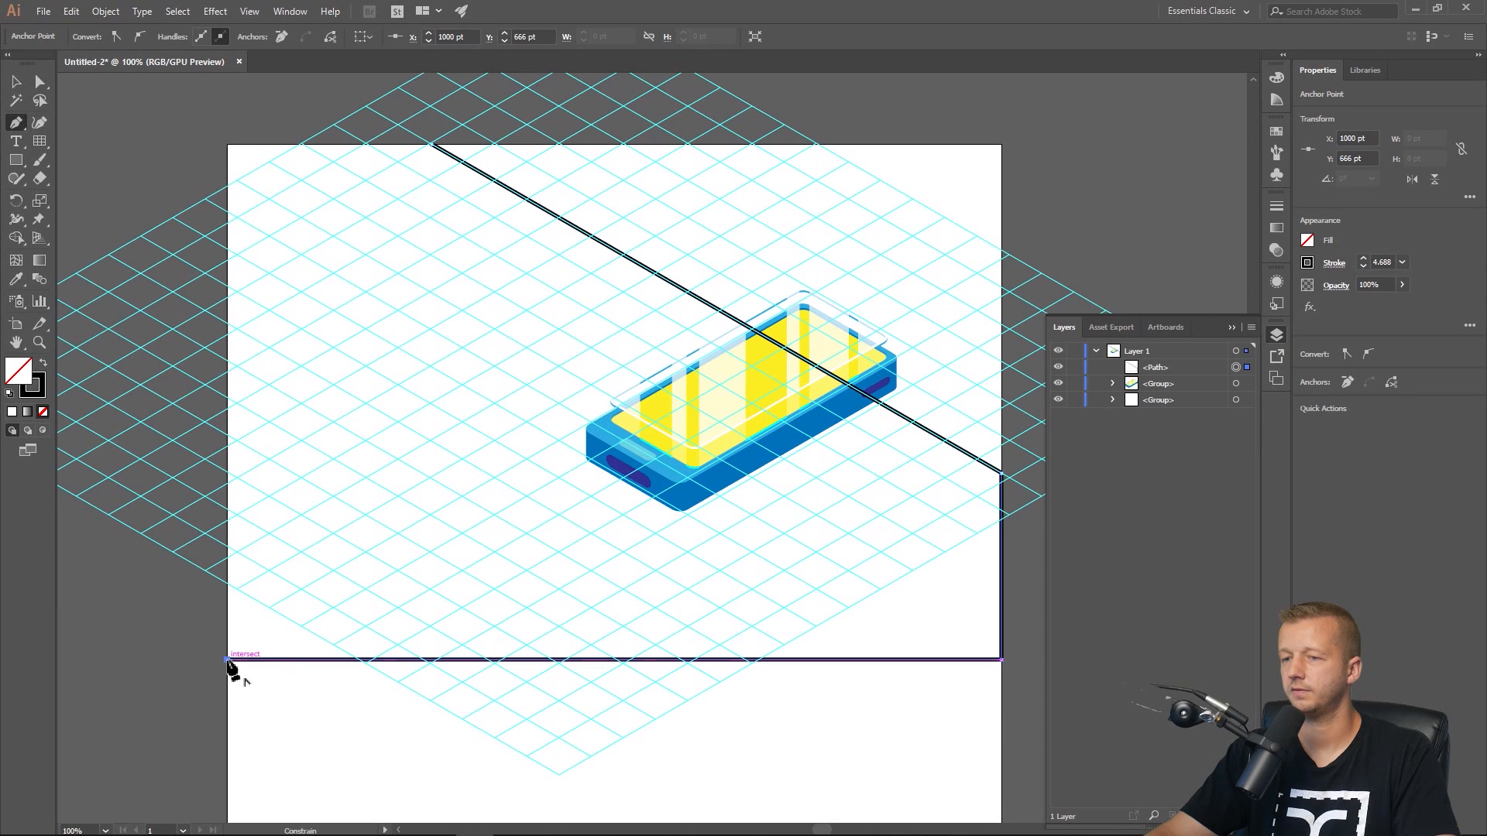
left_click(226, 146)
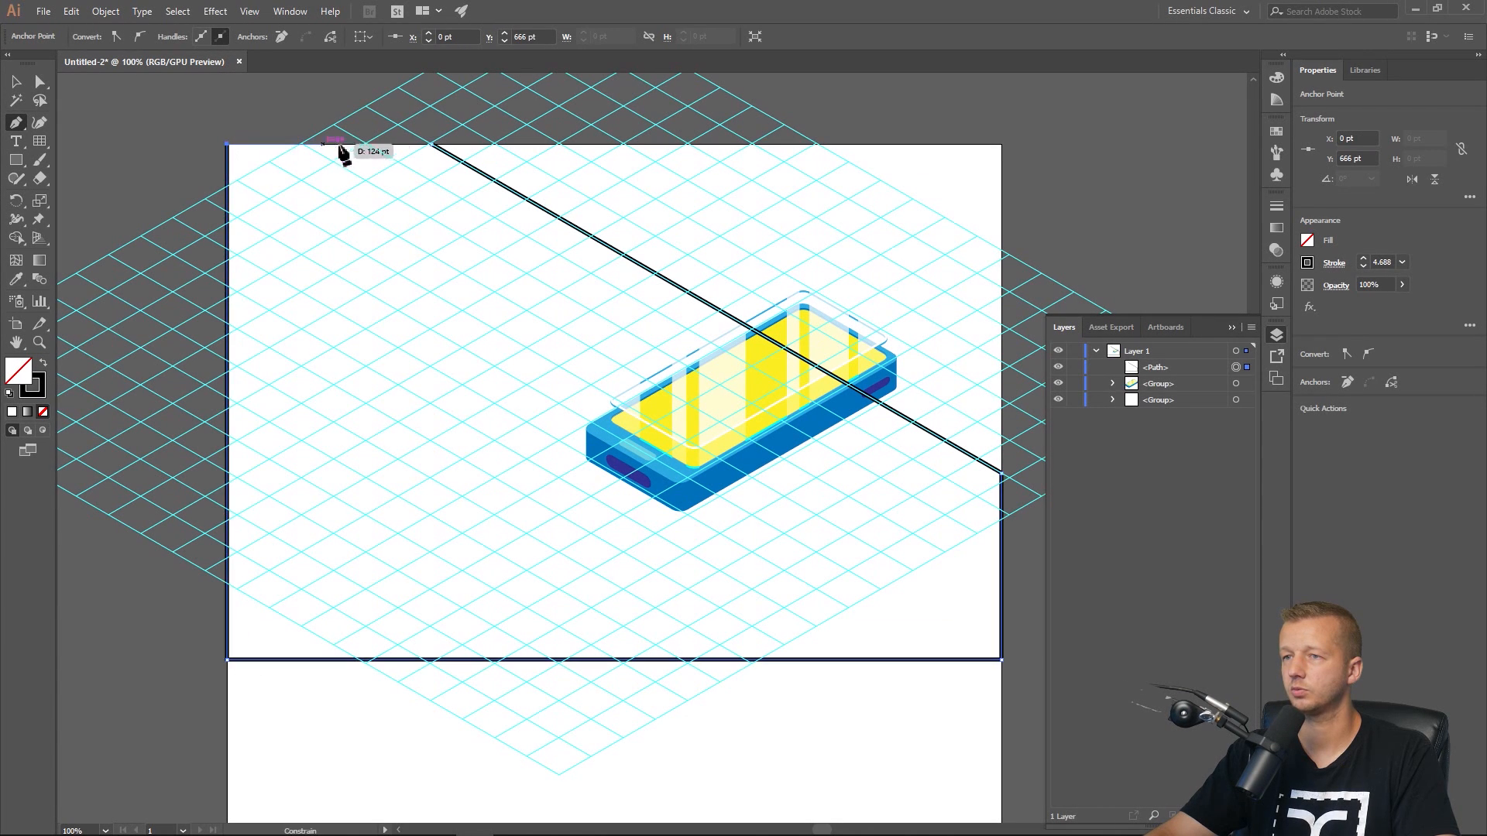
left_click(434, 146)
key("v")
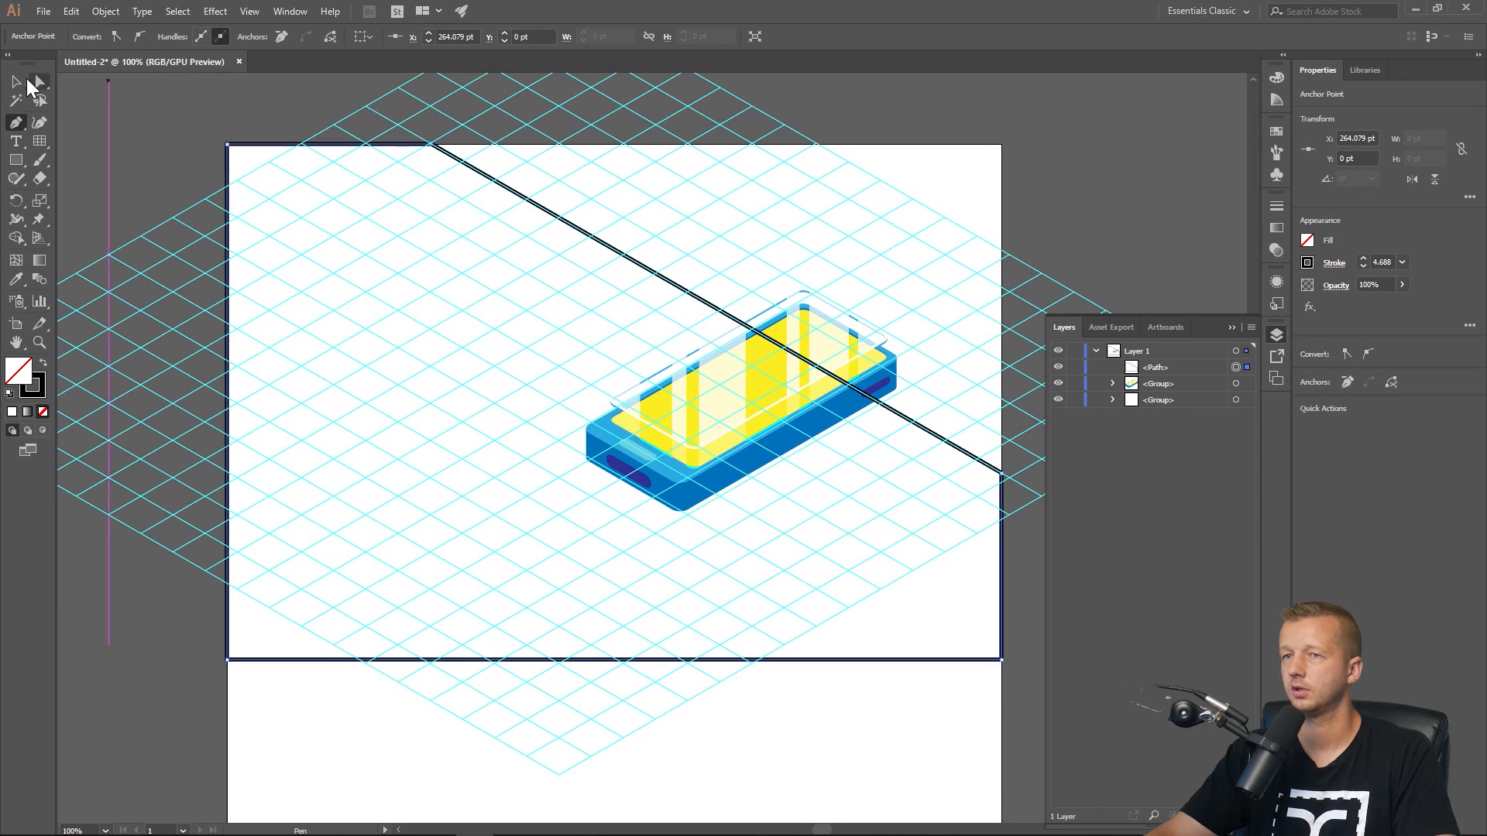
Hide the guides, remove the background shape's stroke and fill it with blue.
key("ctrl+semicolon")
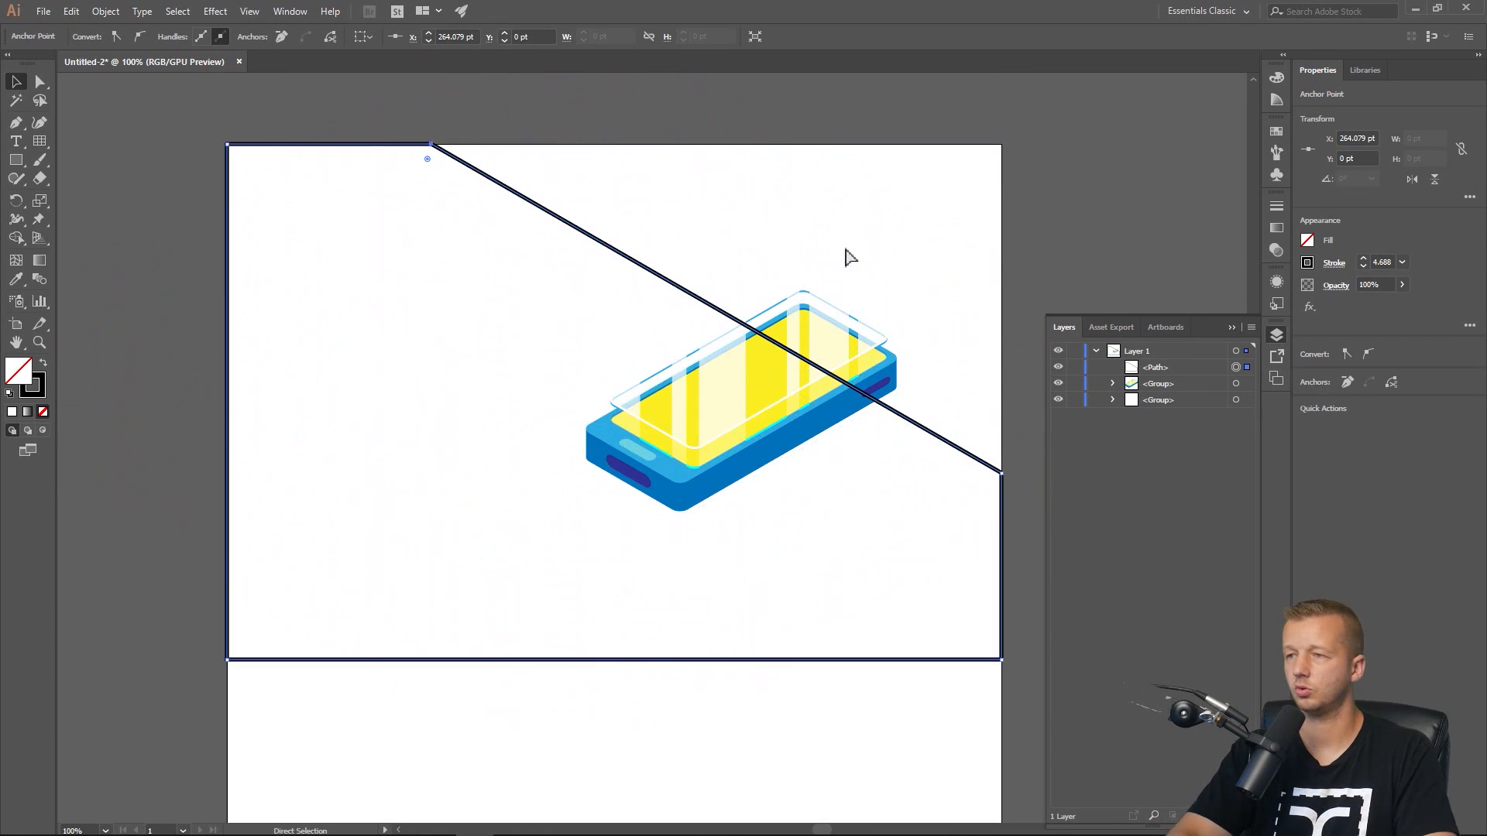
left_click(1306, 263)
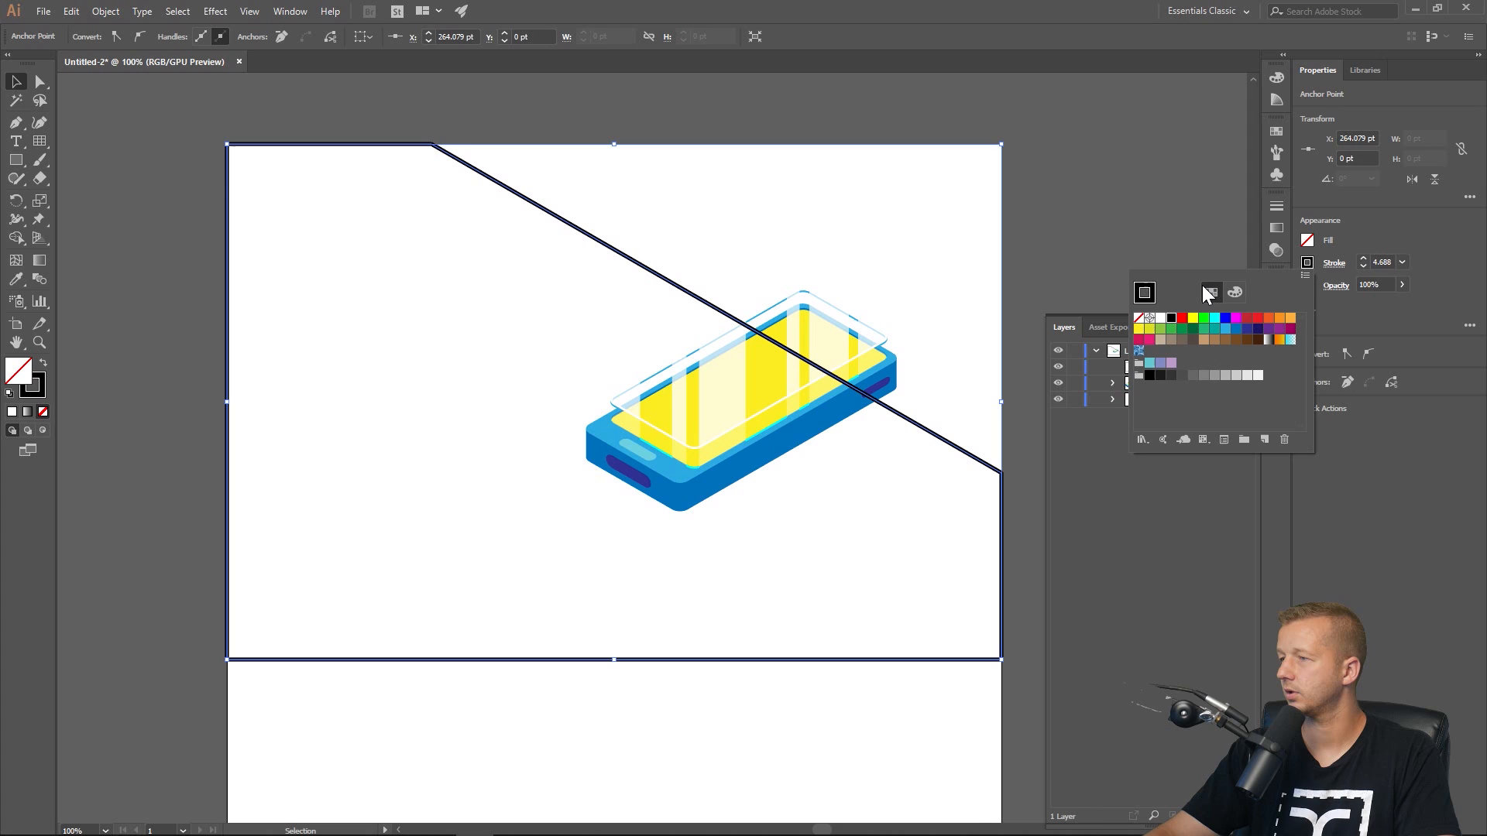
left_click(1137, 318)
left_click(1308, 241)
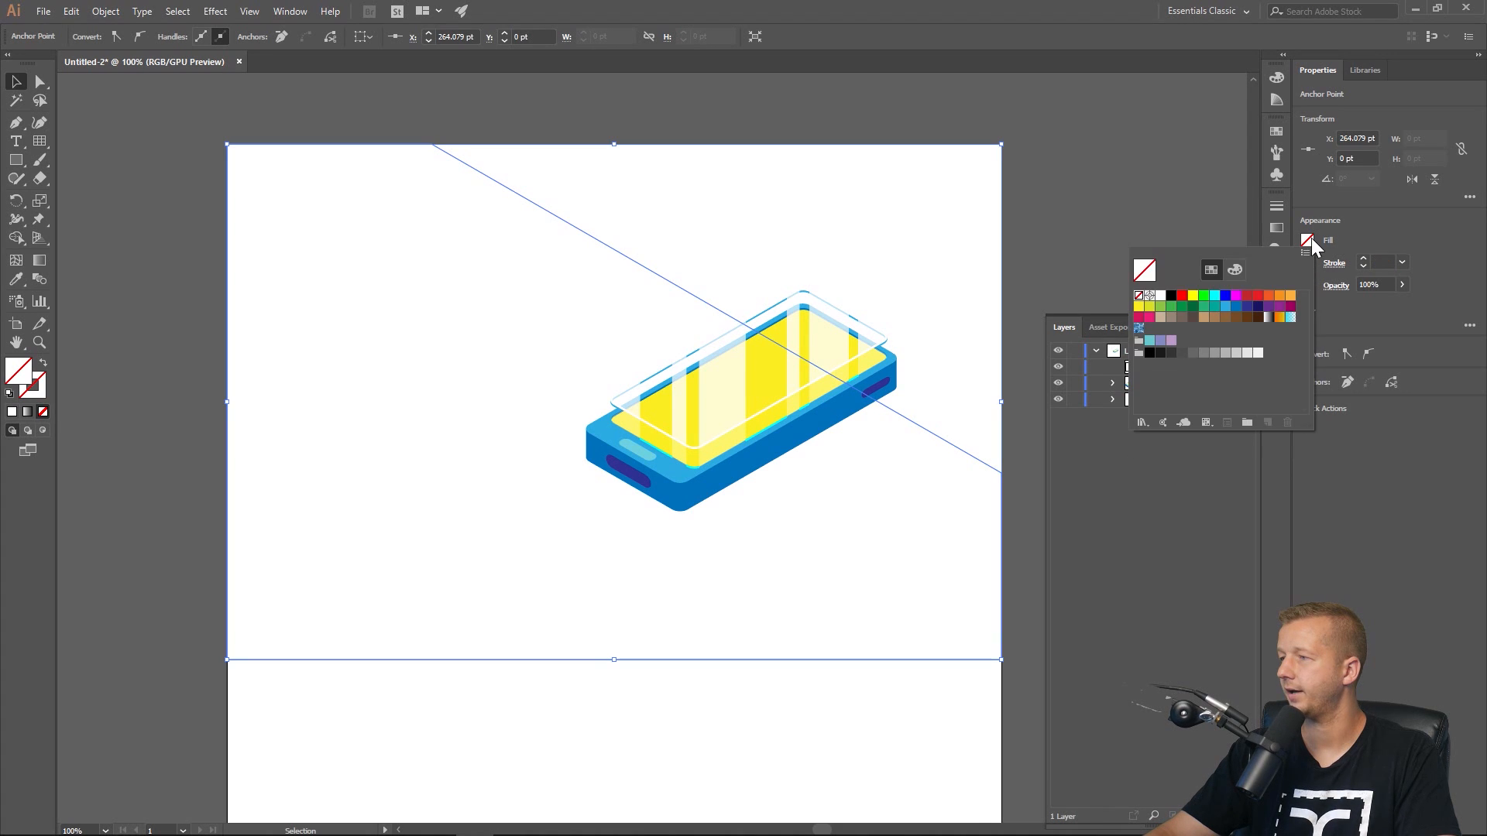
left_click(1226, 309)
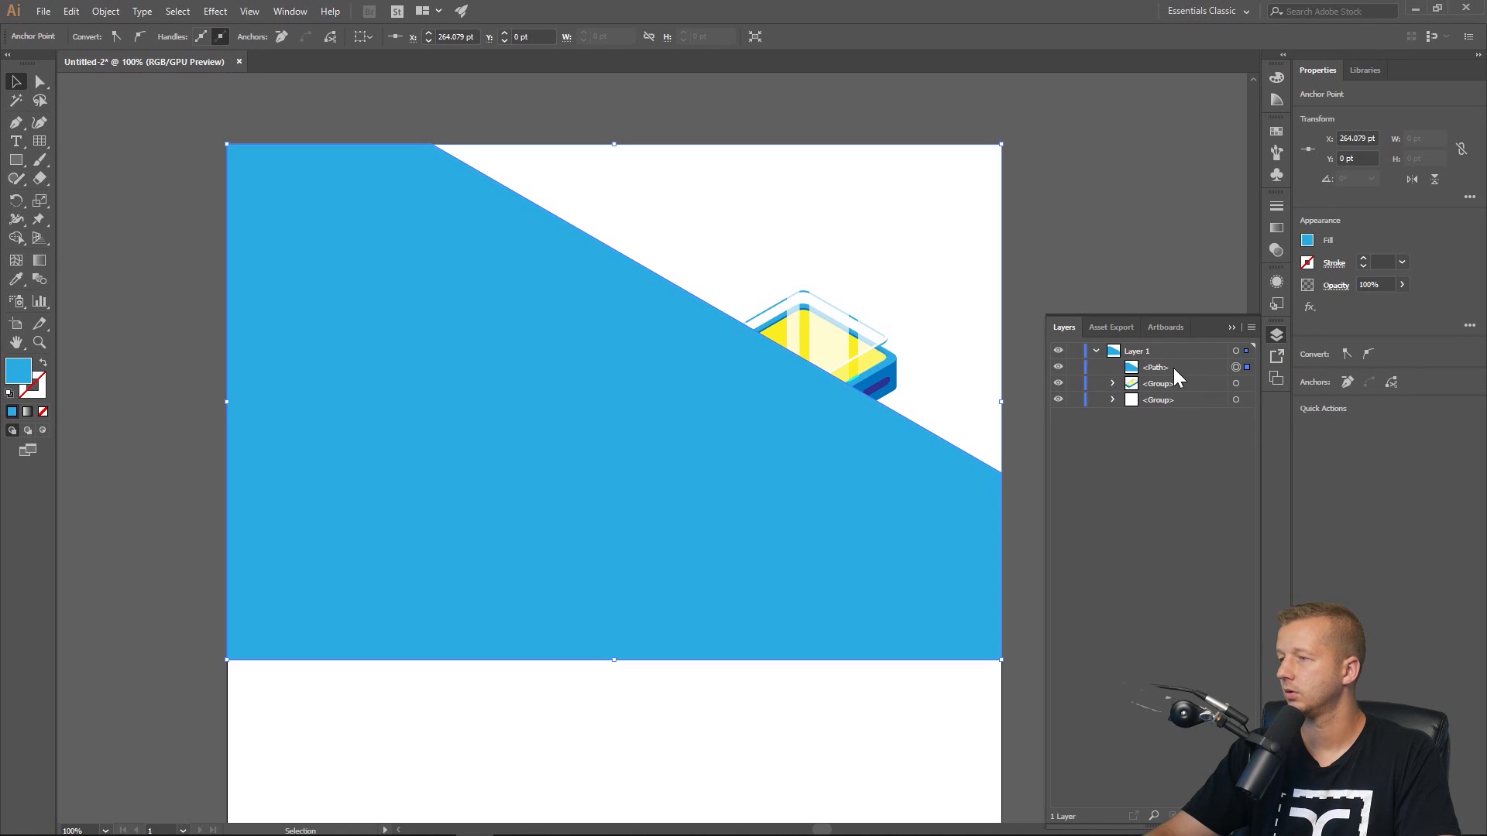
Move the blue background shape below the phone groups in the layer order.
left_click_drag(1175, 371, 1183, 414)
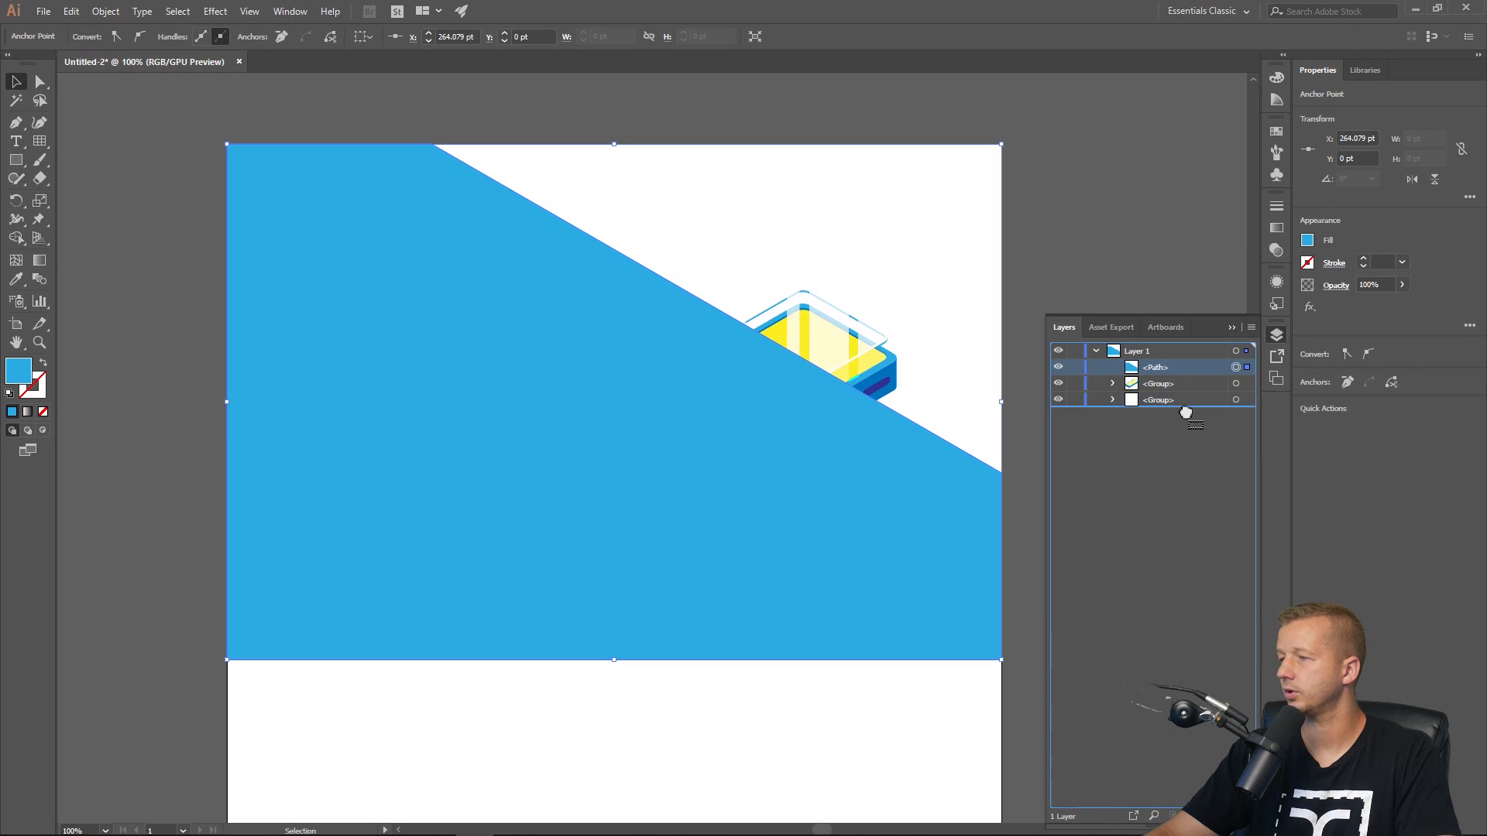
left_click(206, 167)
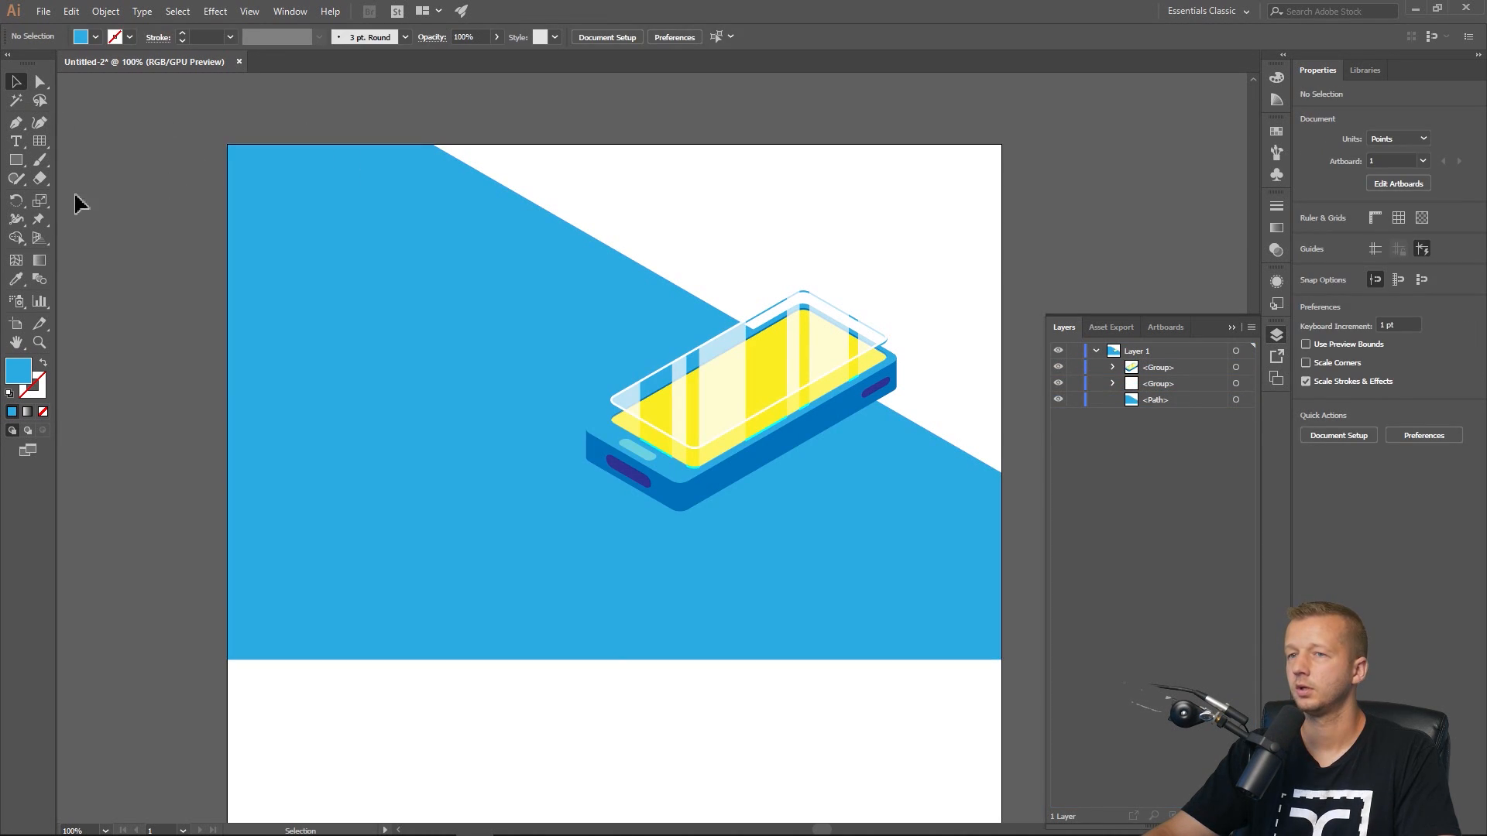
Add the text MYLOGO in the artboard's upper-left corner.
left_click(263, 178)
type("MYLOGO")
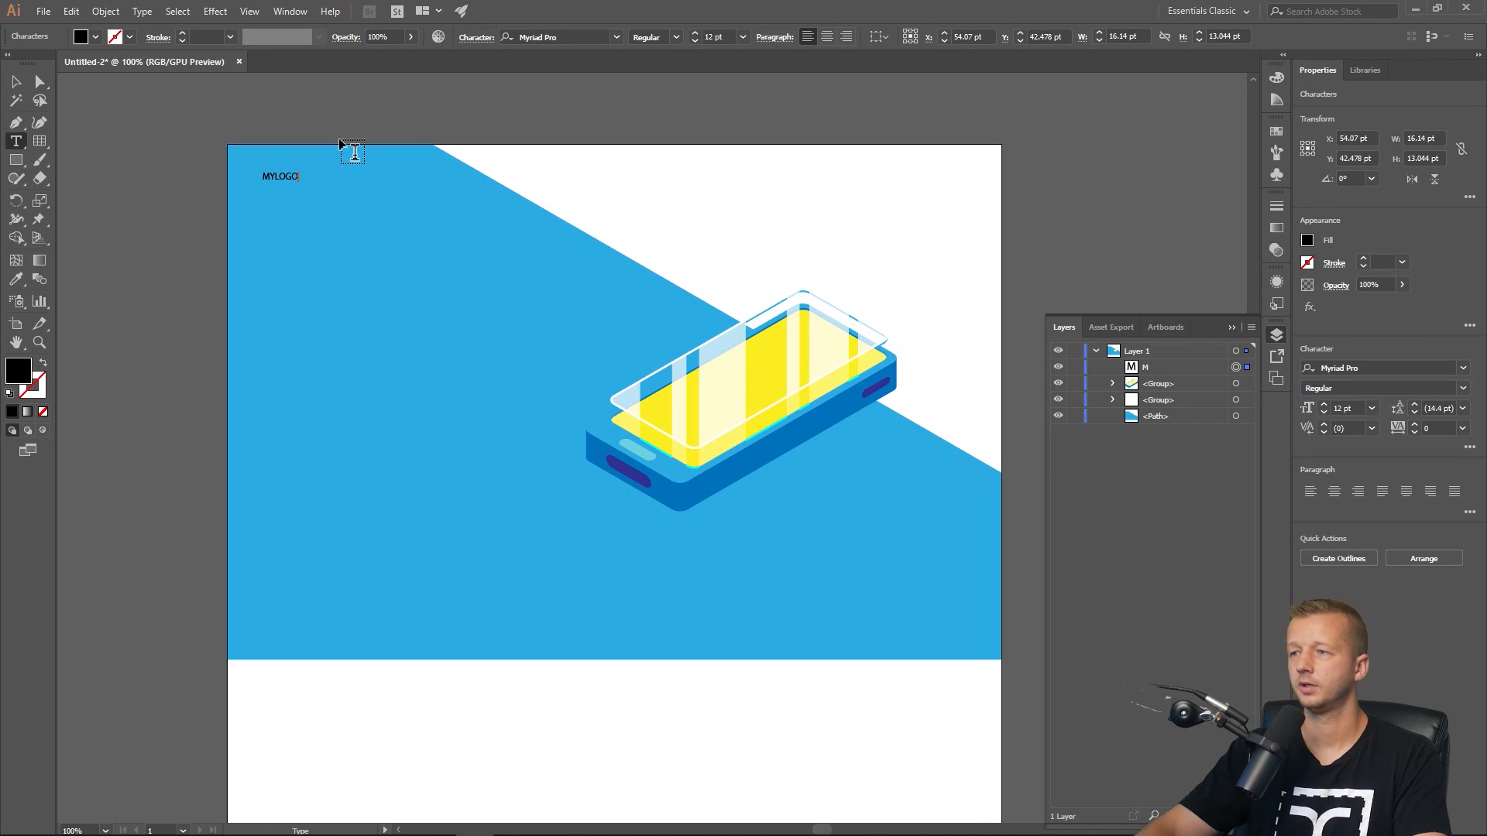
key("Escape")
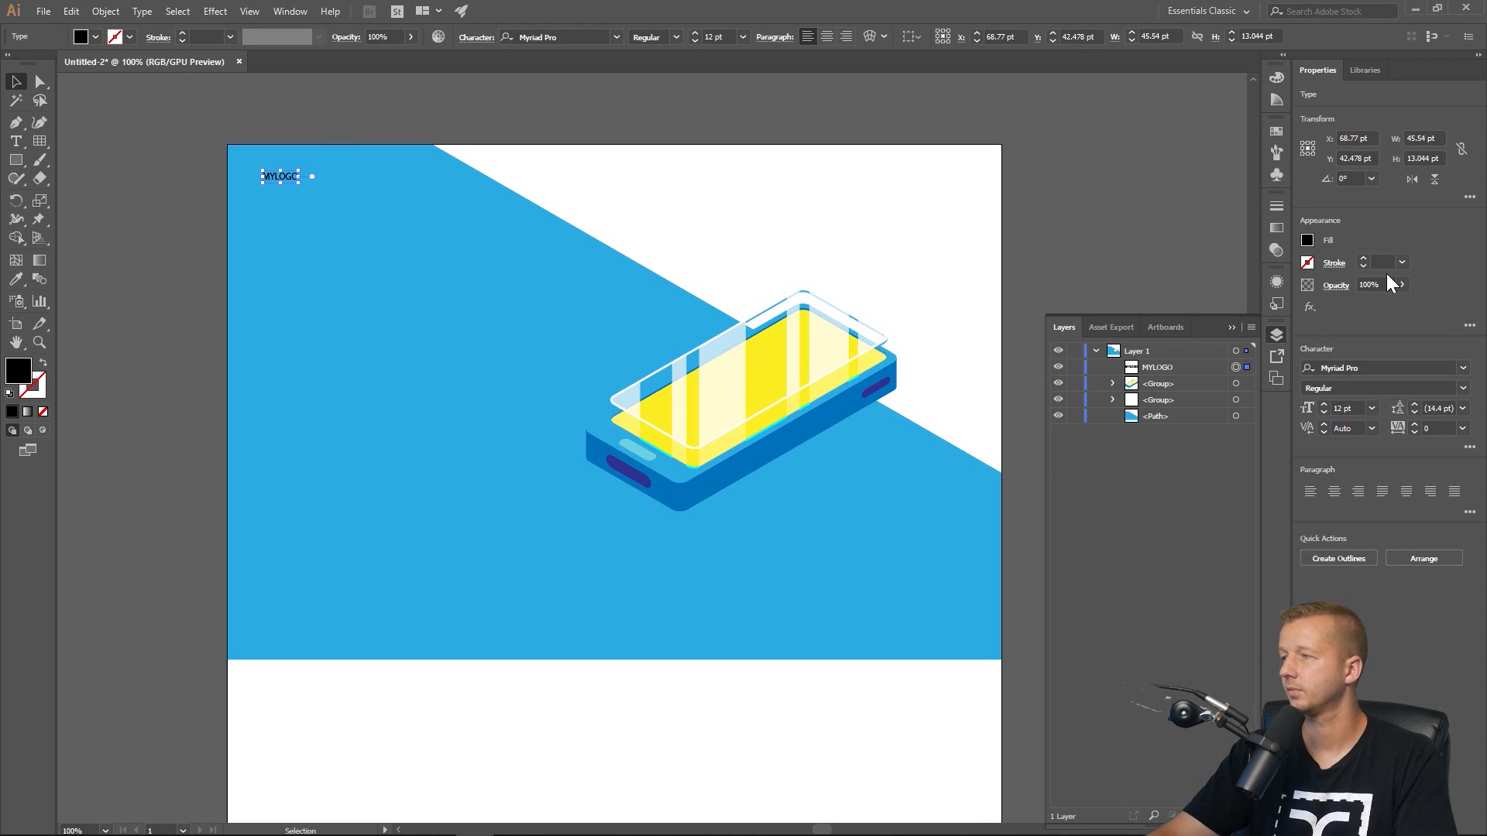
Give the MYLOGO text a white fill and set its font to Montserrat.
left_click(1307, 241)
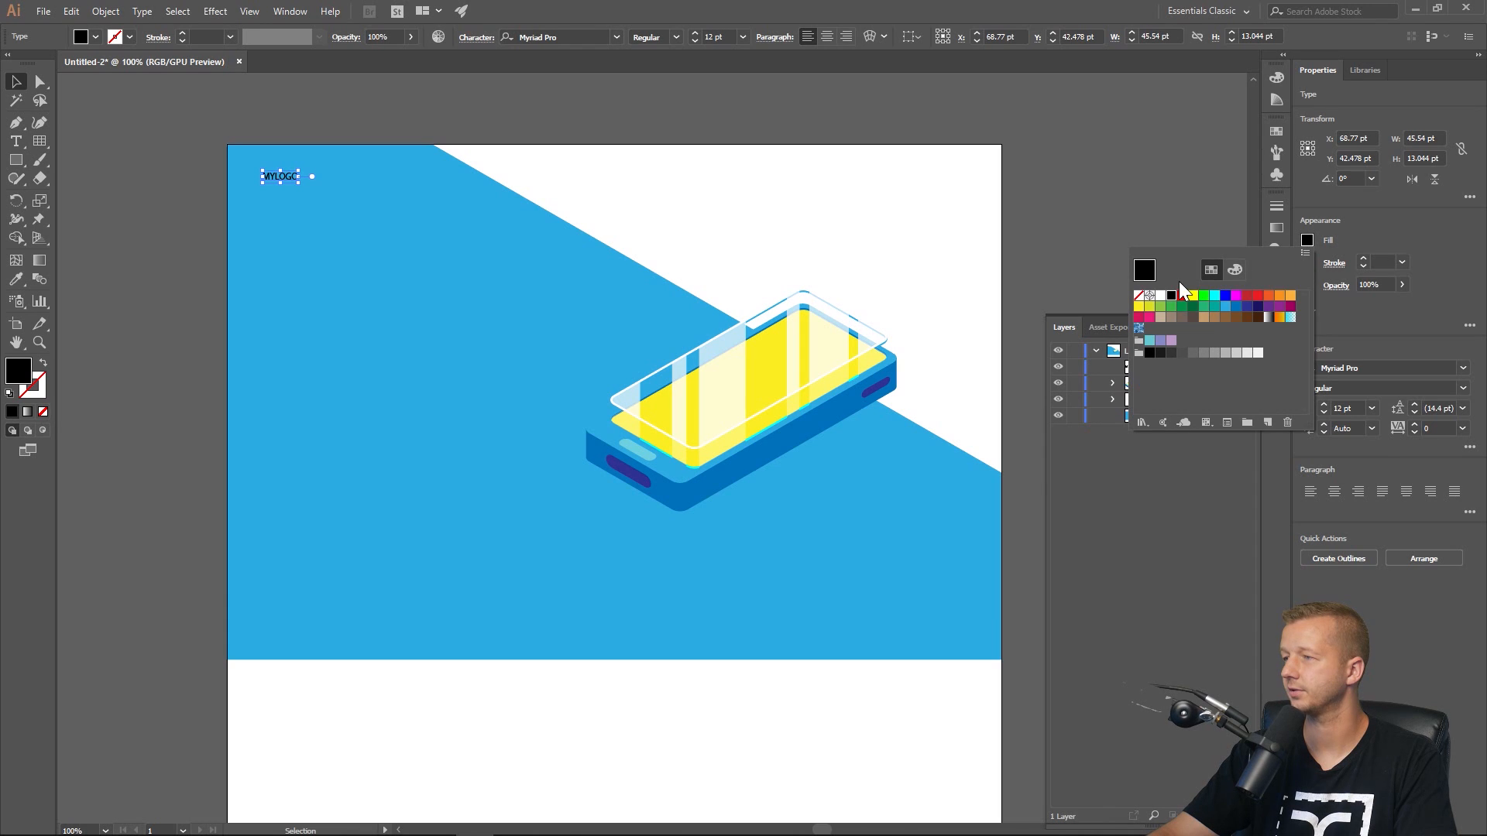
left_click(1161, 297)
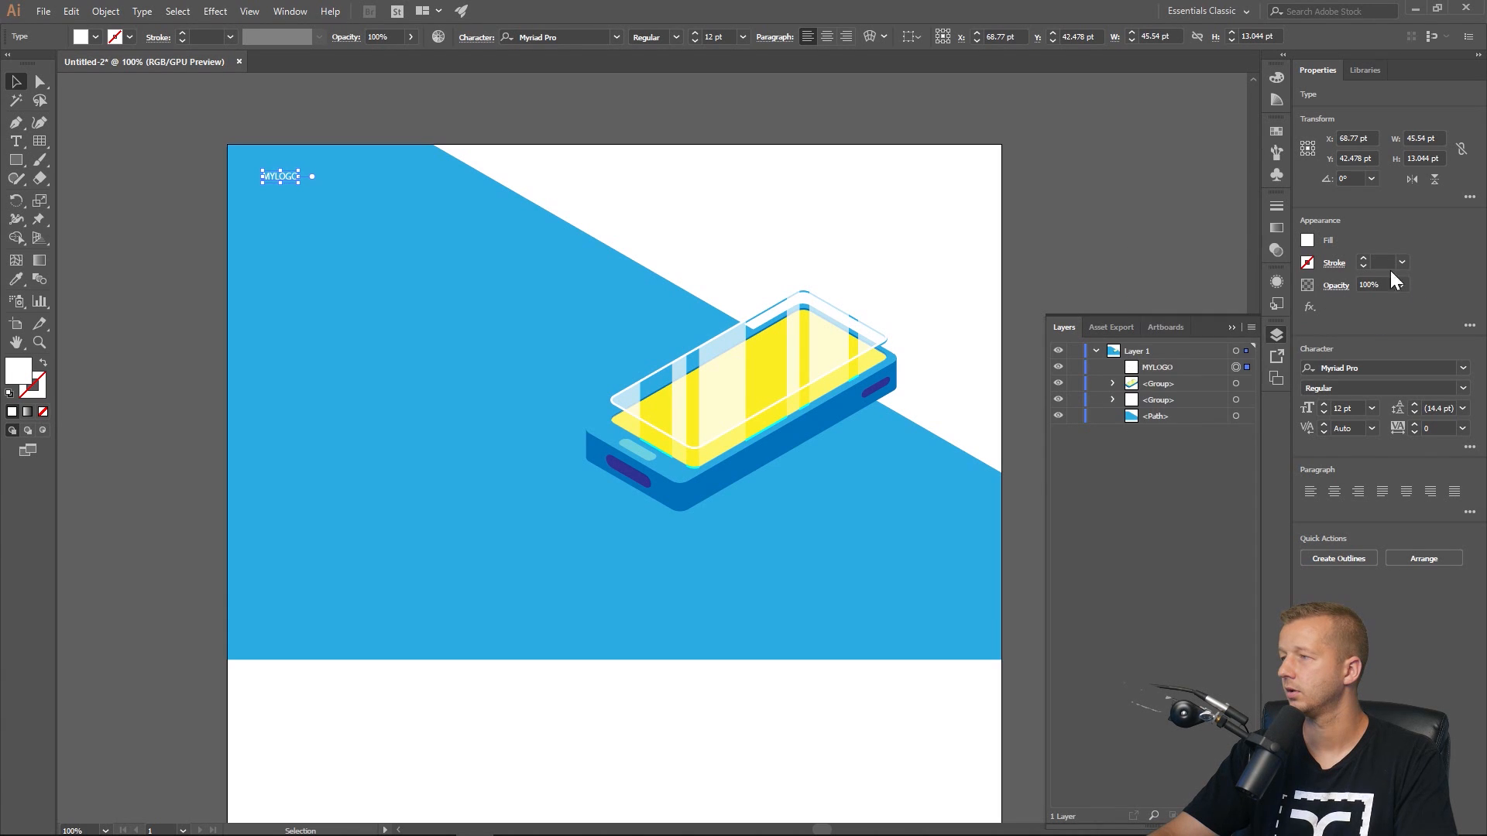
left_click(1376, 367)
type("MONTSERRAT")
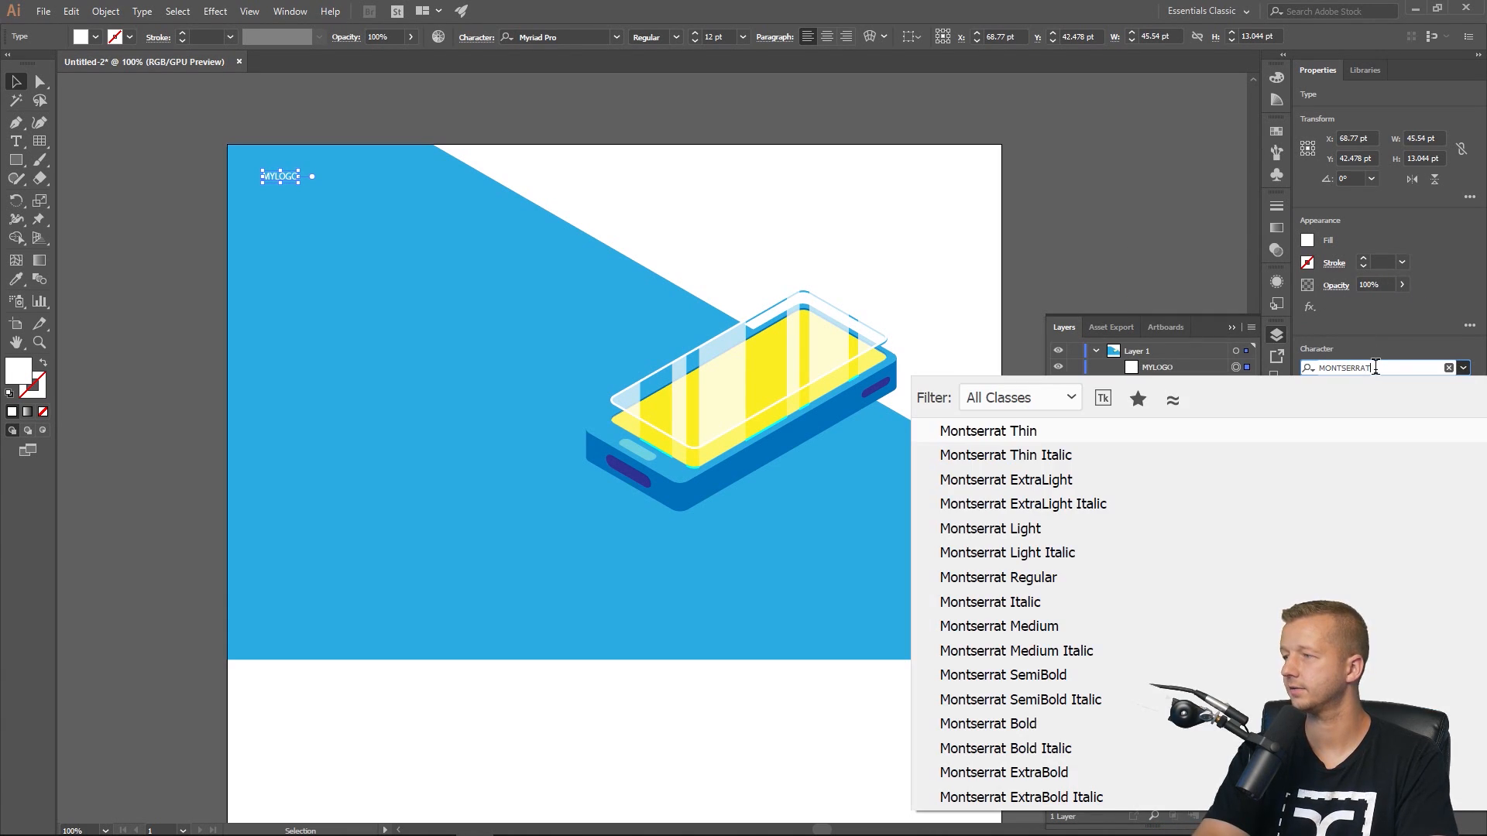
key("Return")
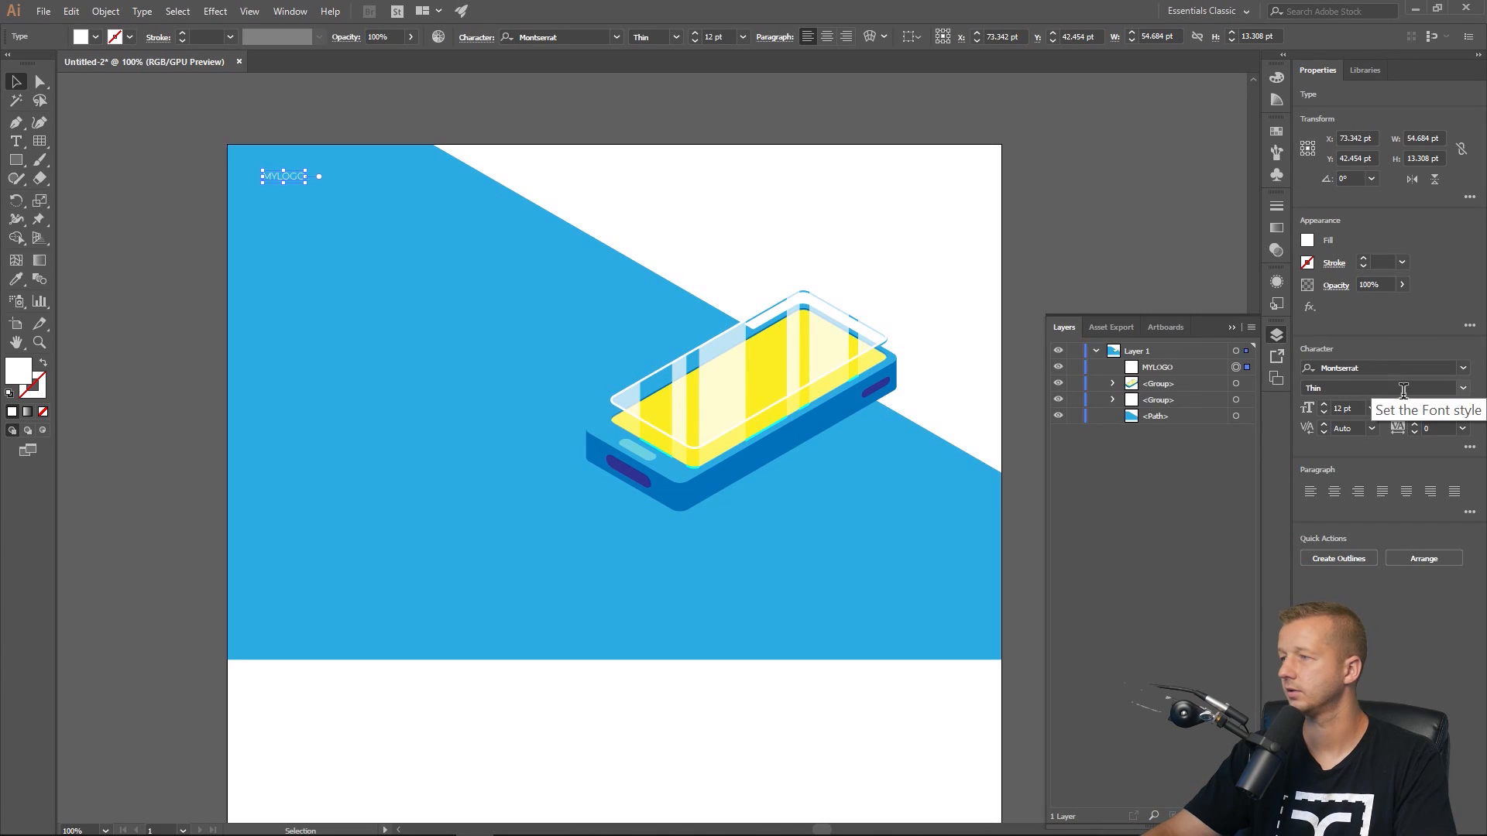
Set the MYLOGO text's font style to Bold and its size to 22 pt.
left_click(1464, 390)
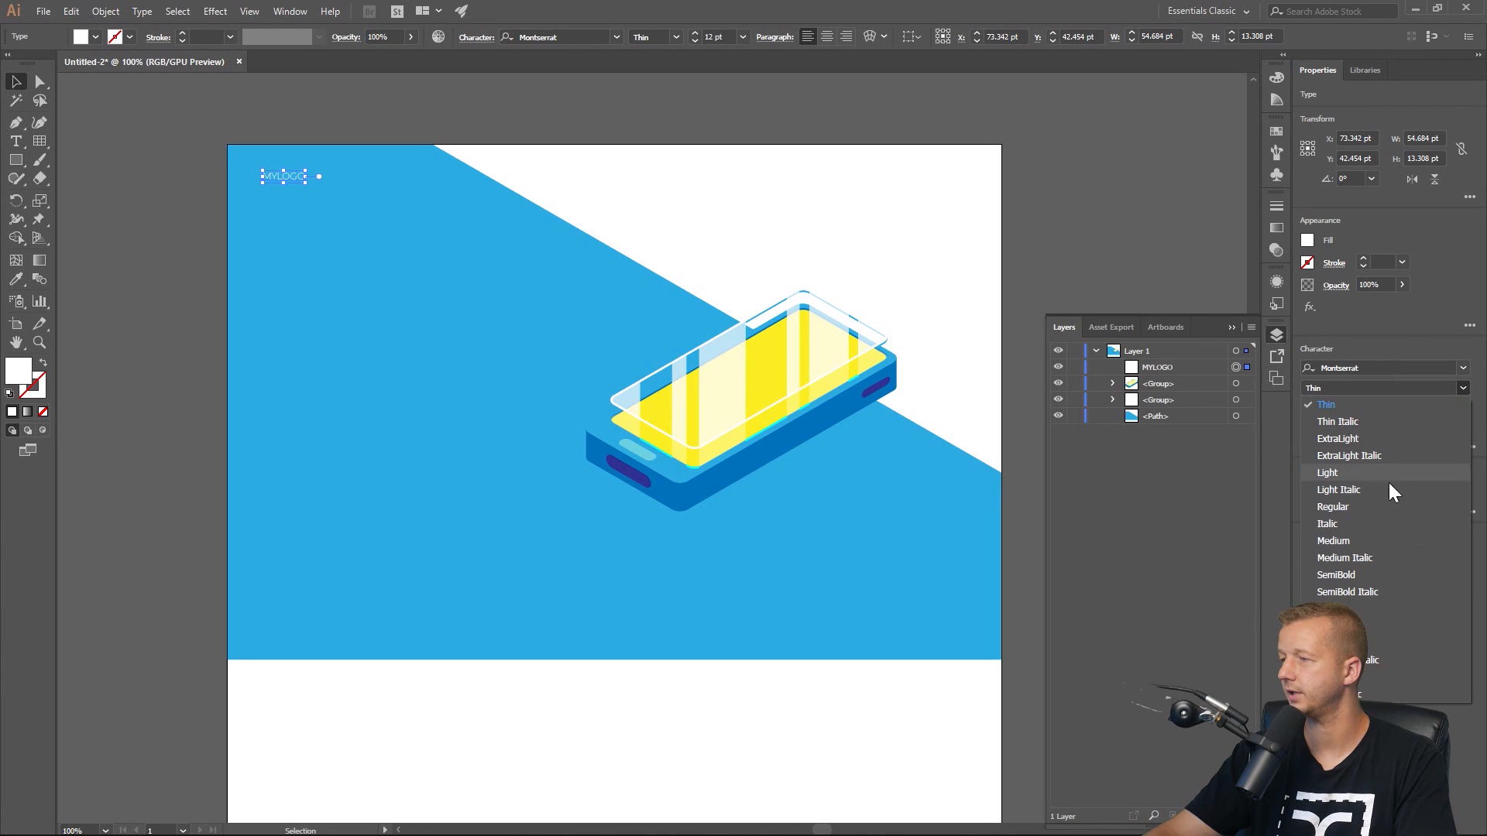
left_click(1365, 574)
left_click(1462, 388)
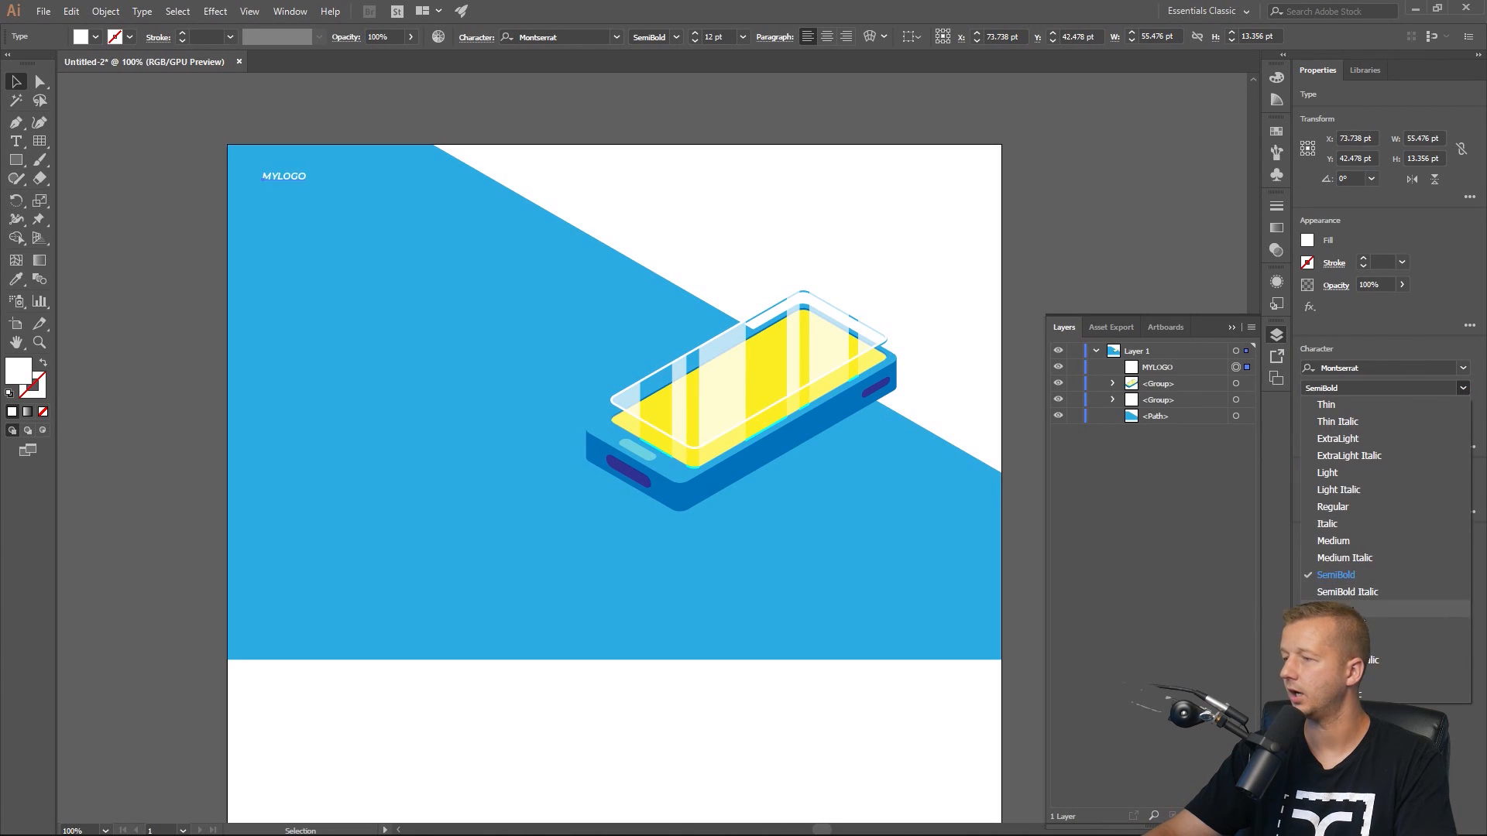
left_click(1362, 608)
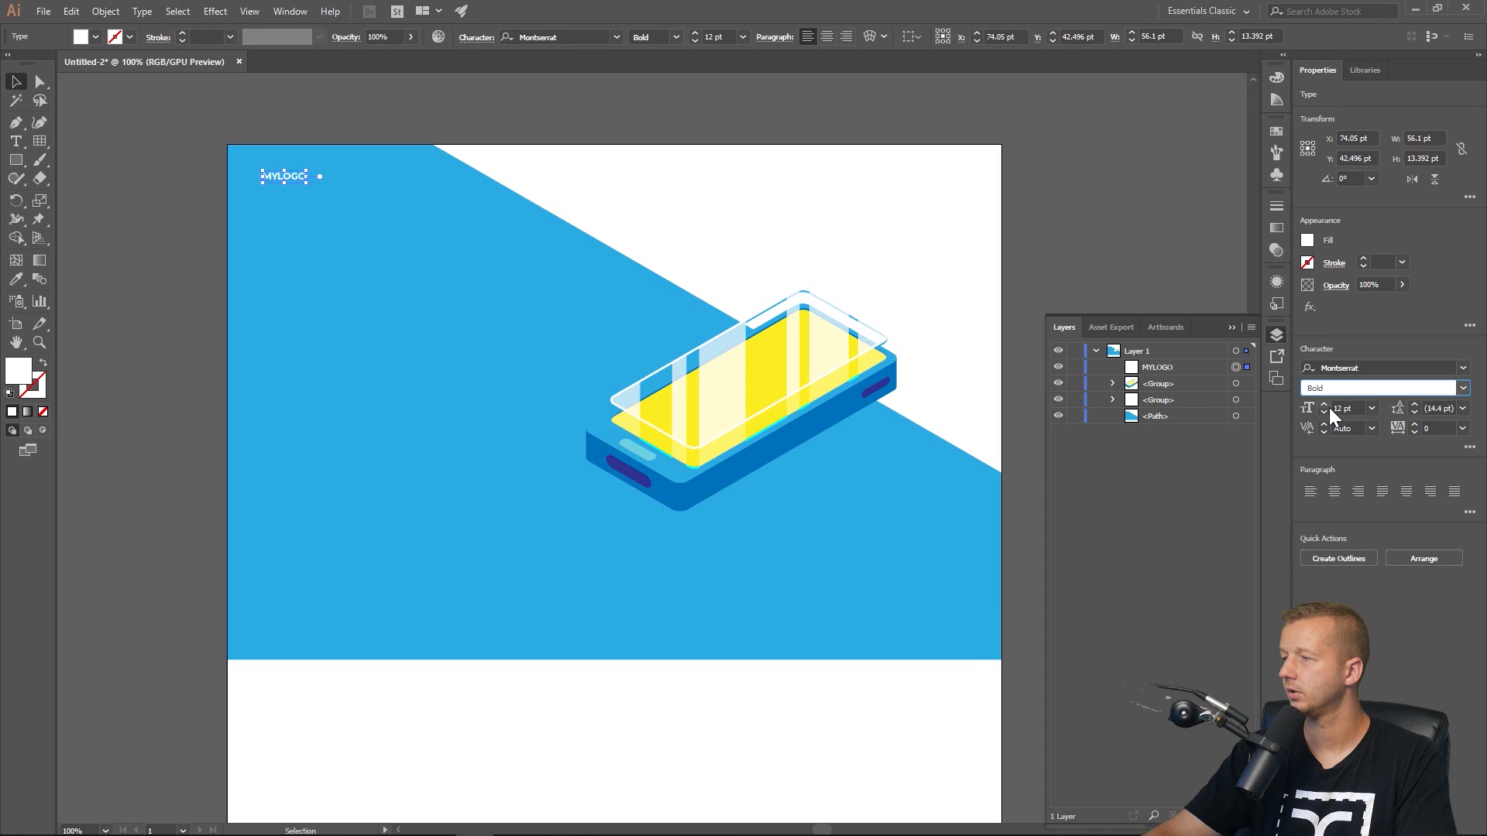
left_click(1325, 404)
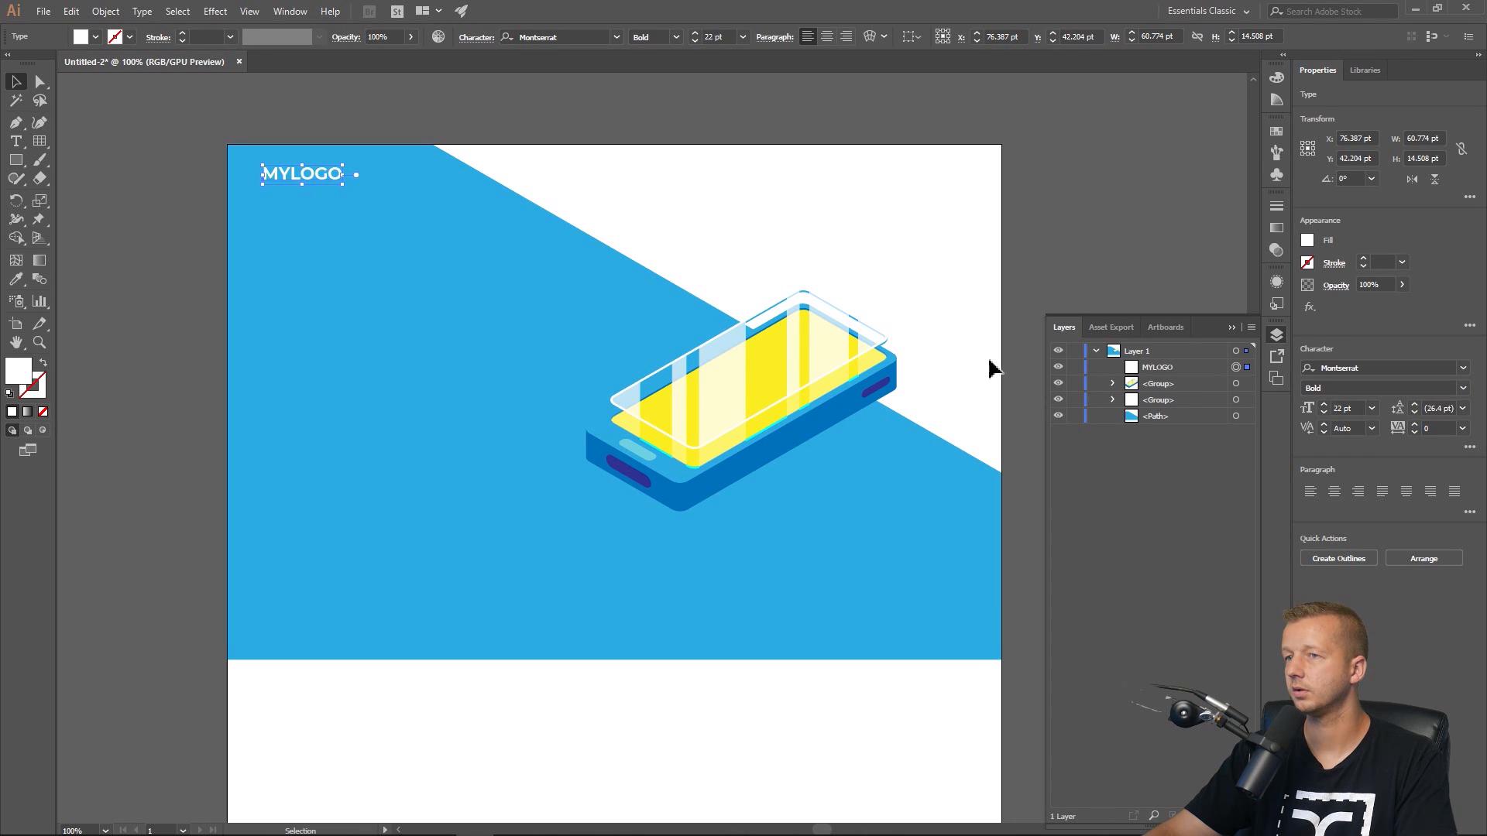
Move the MYLOGO text slightly lower in the upper-left corner.
key("ctrl+shift+a")
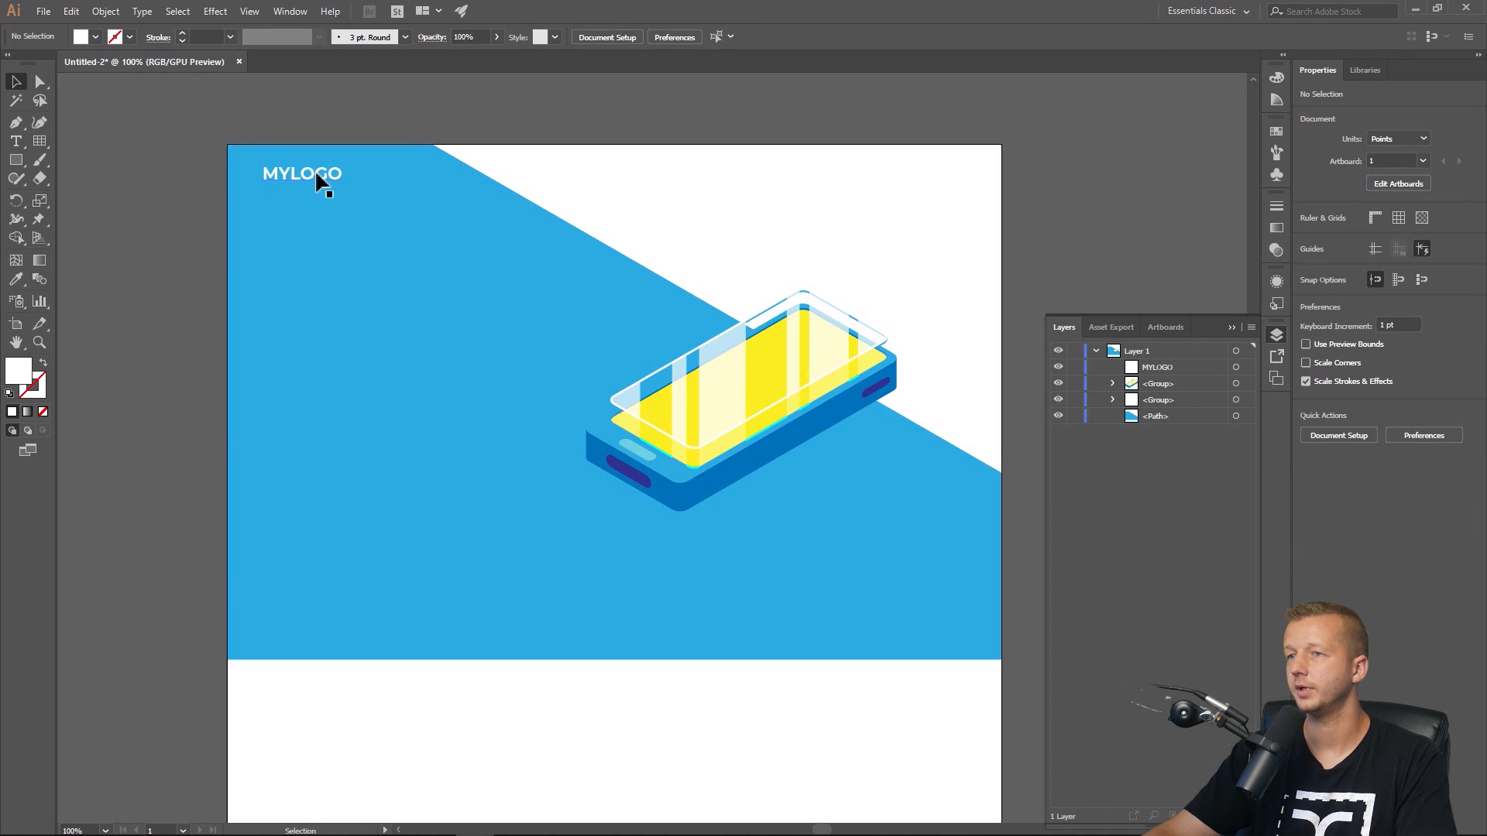
left_click_drag(316, 177, 315, 186)
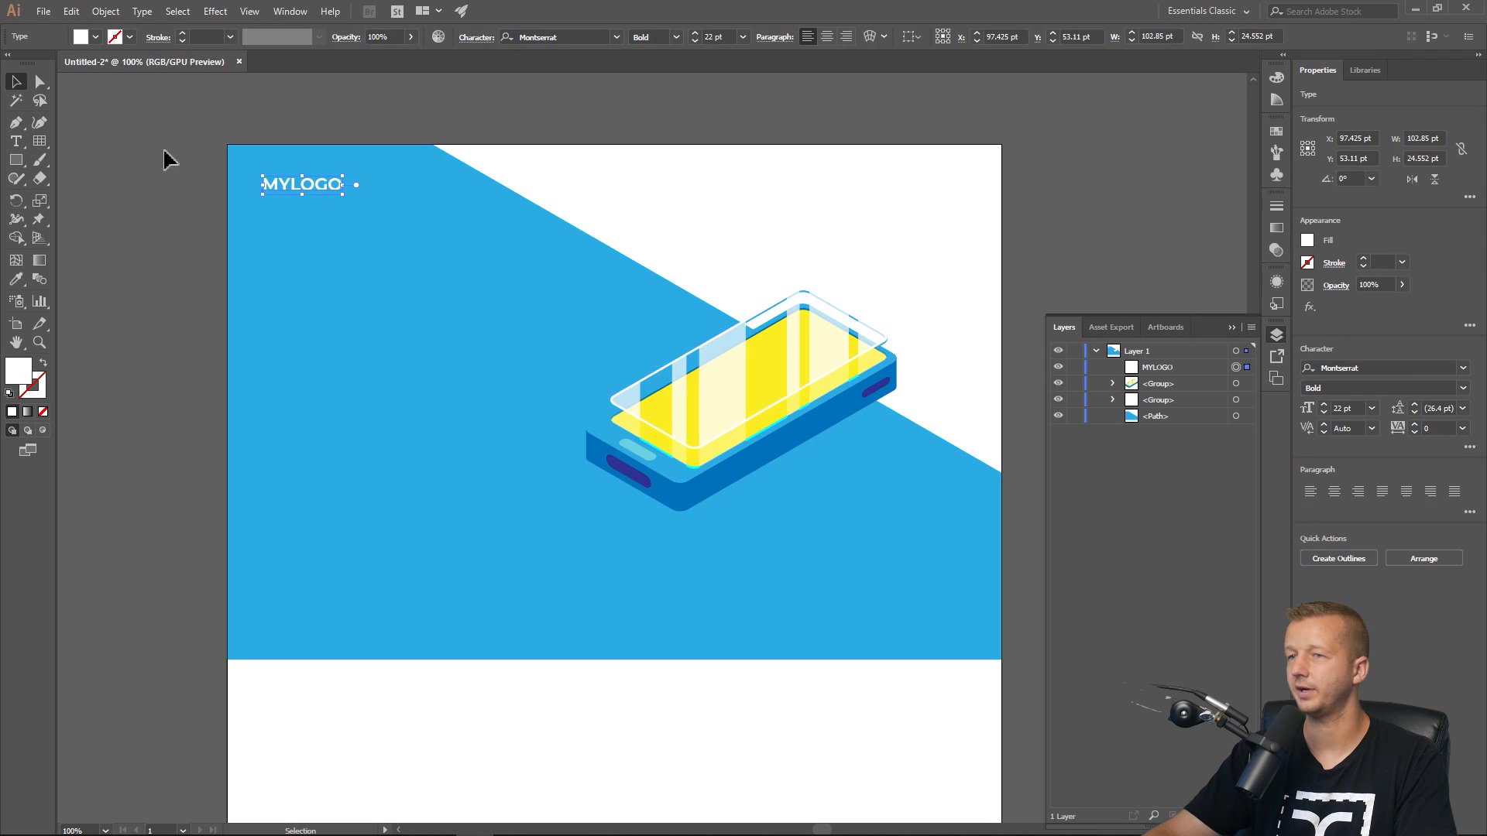
left_click(162, 147)
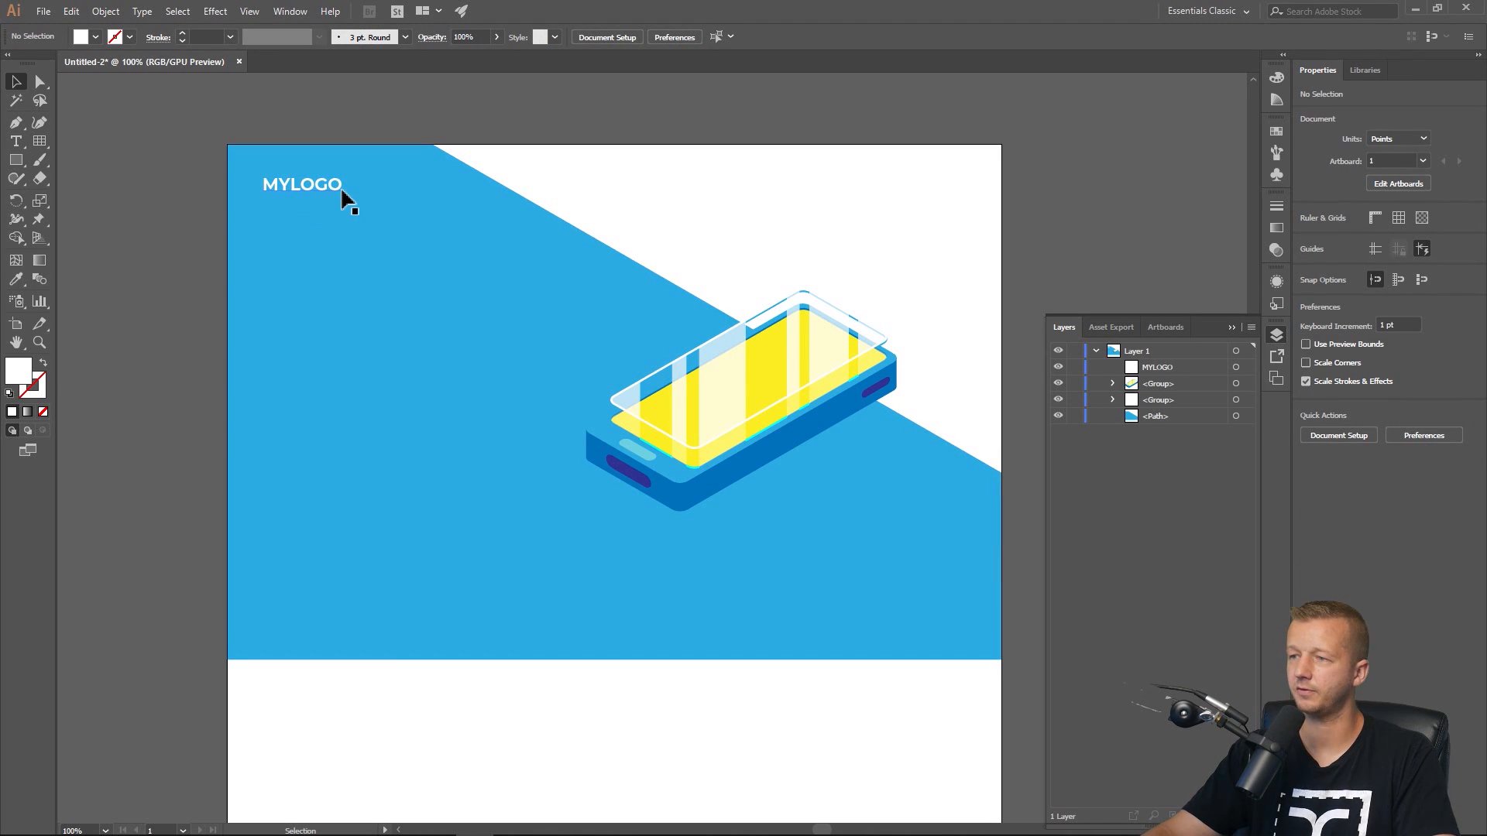
left_click(315, 190)
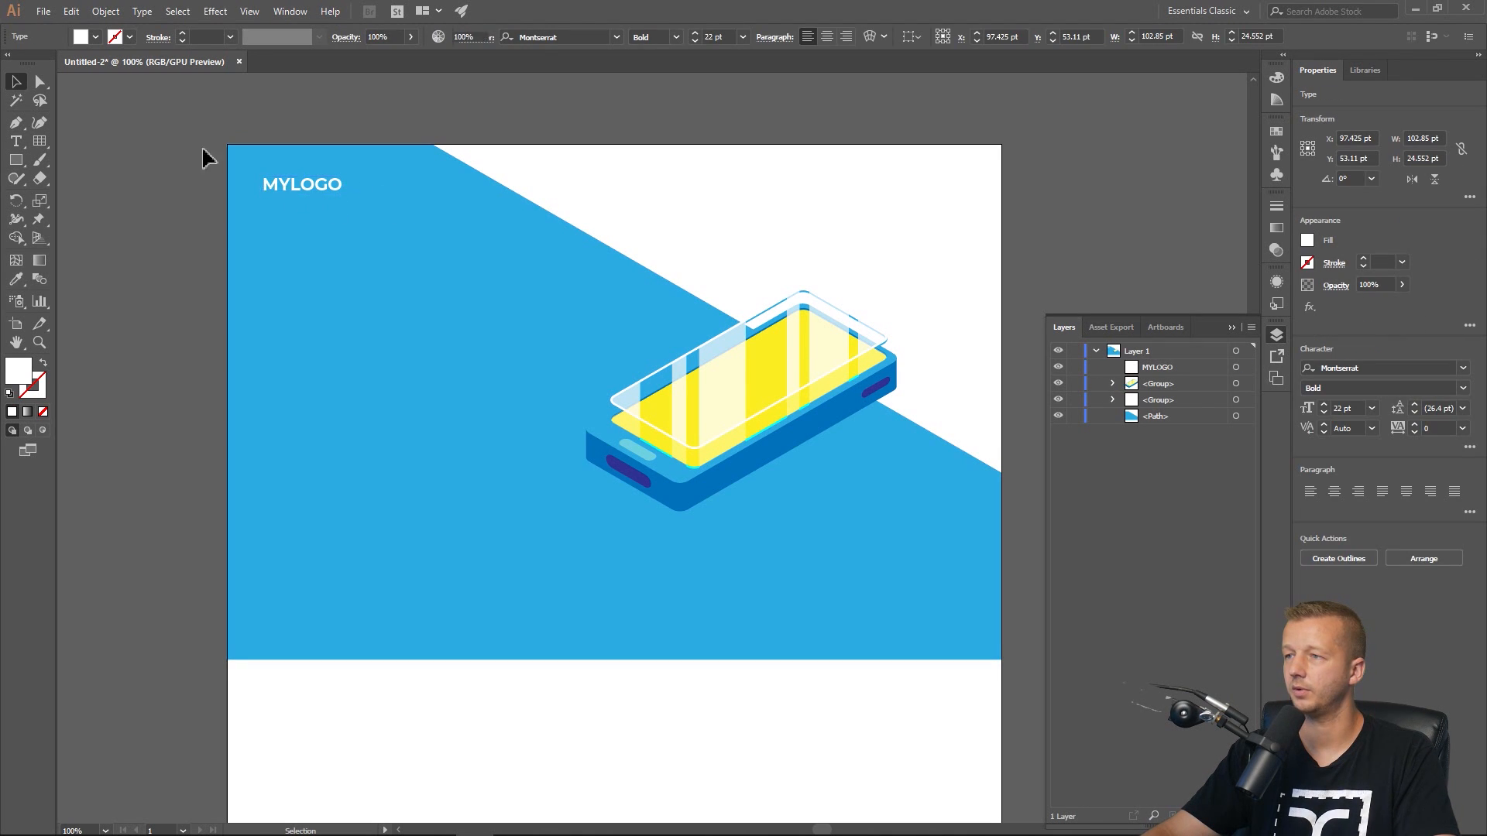
left_click(199, 149)
left_click(307, 187)
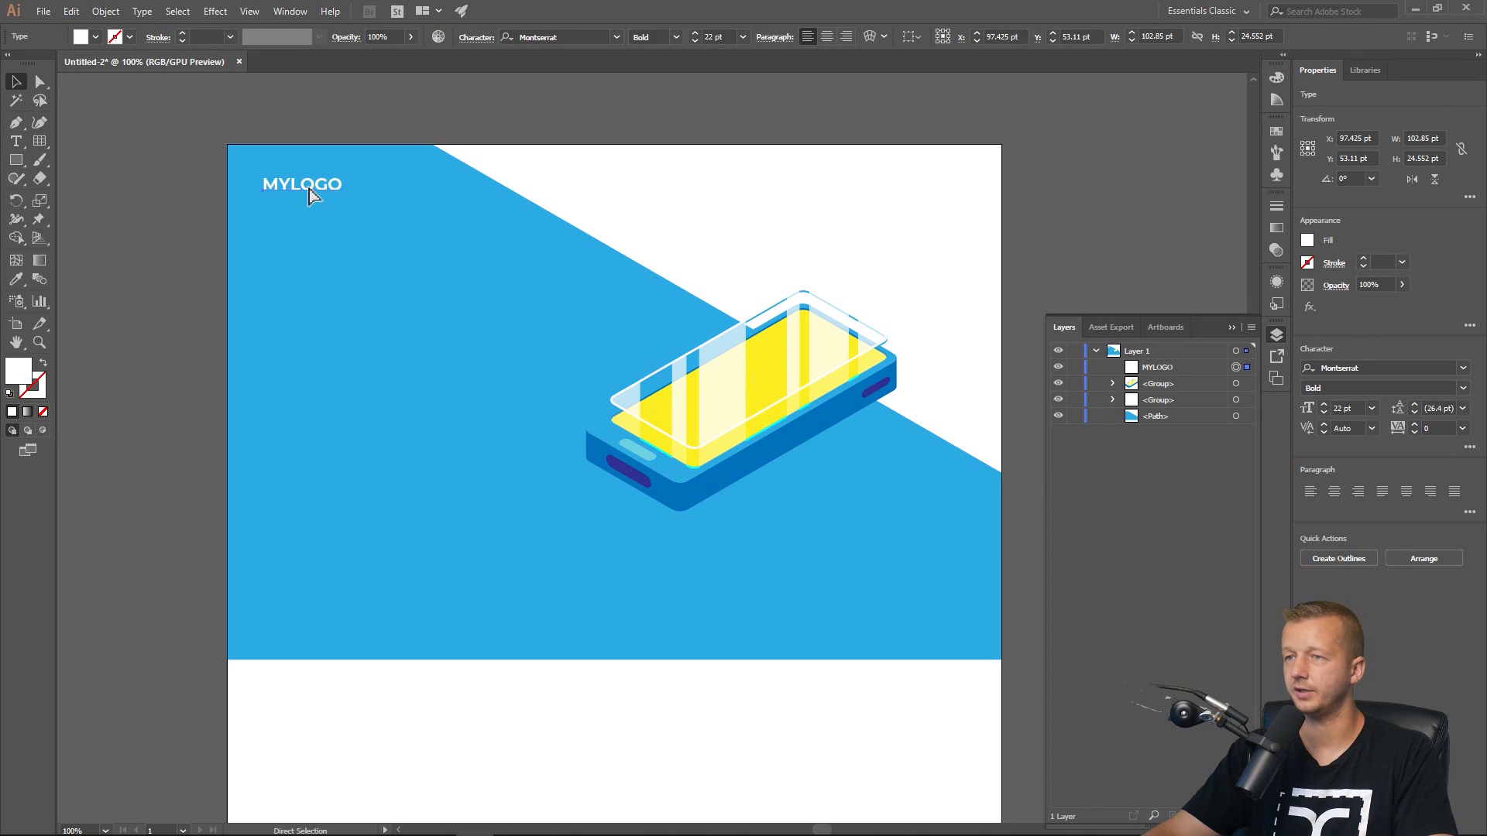
Duplicate the MYLOGO text to the upper-right area of the artboard and give the copy a grey fill.
left_click_drag(309, 189, 824, 189)
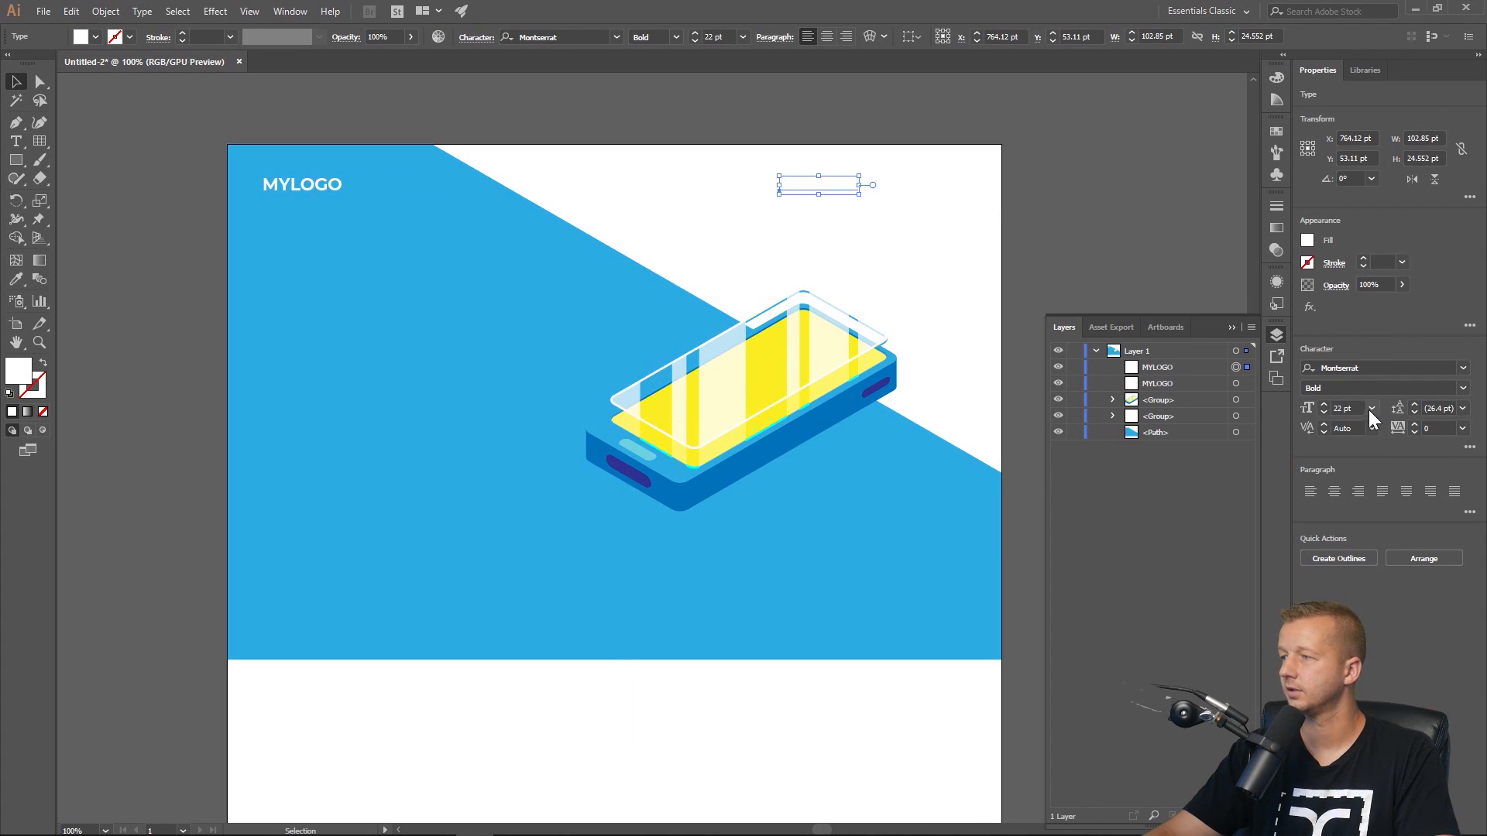
left_click(1308, 241)
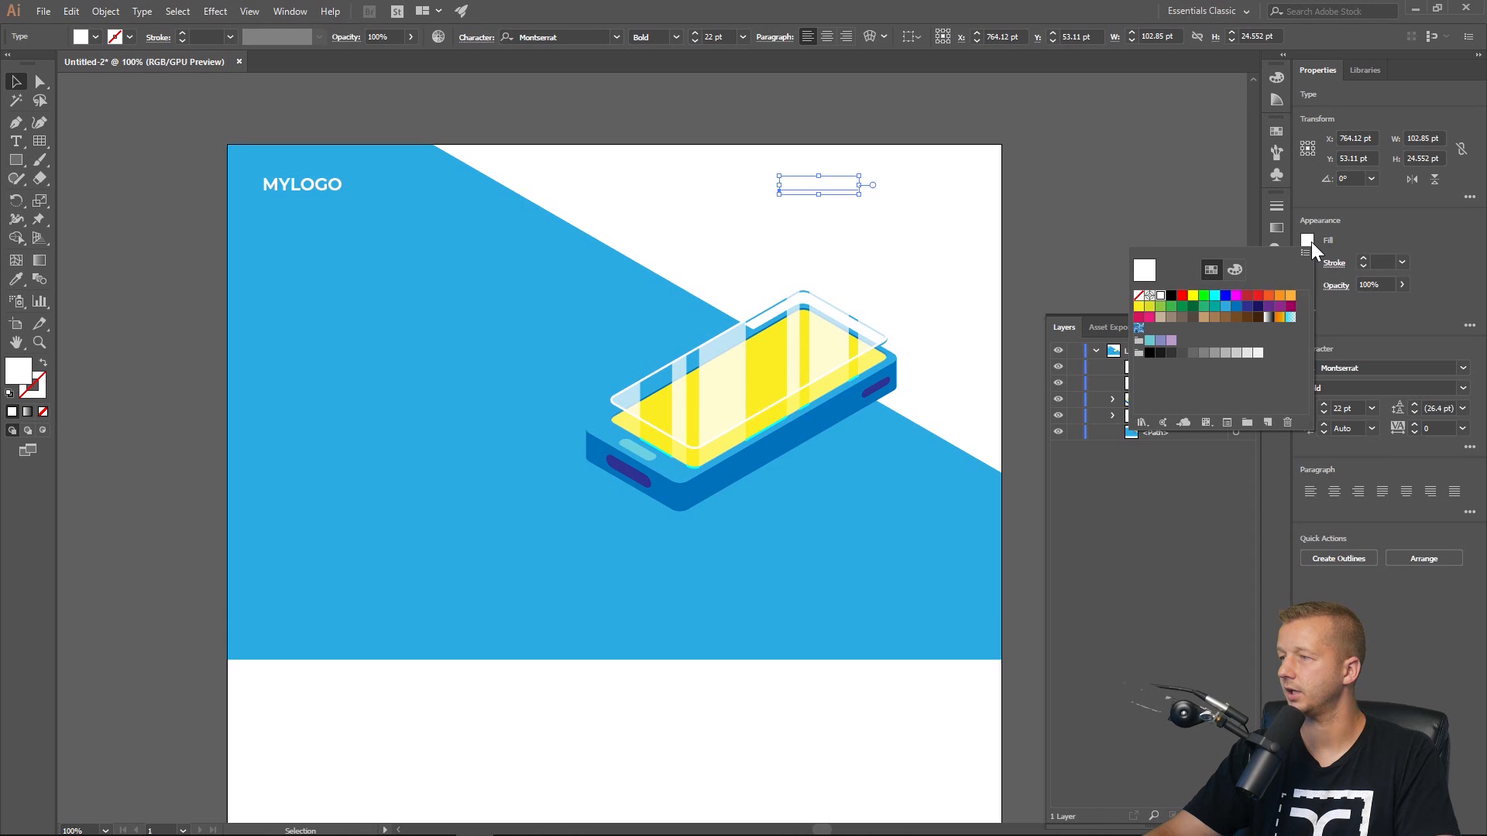
left_click(1193, 353)
left_click(1203, 354)
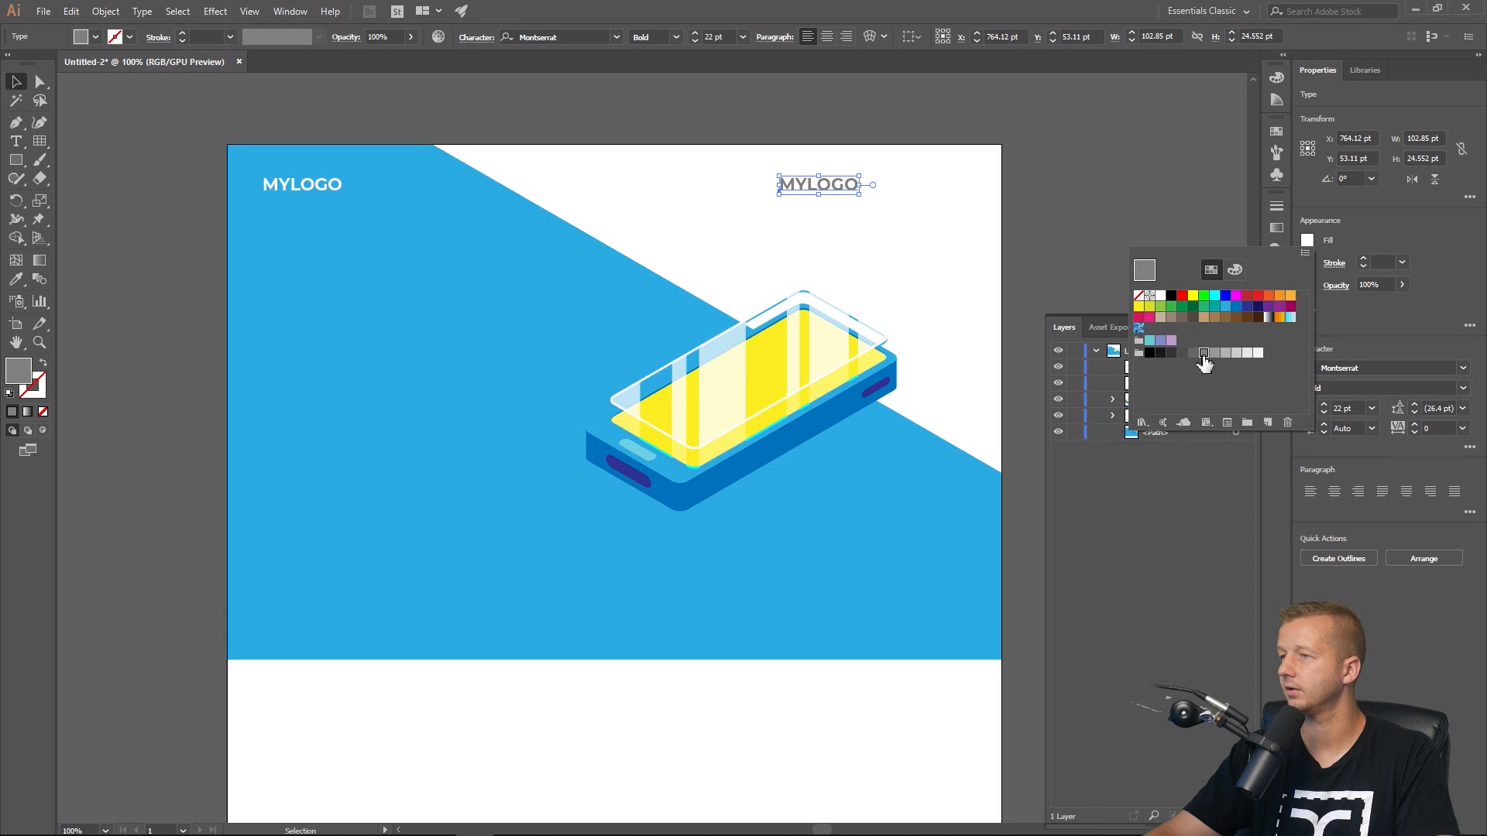
left_click(1443, 302)
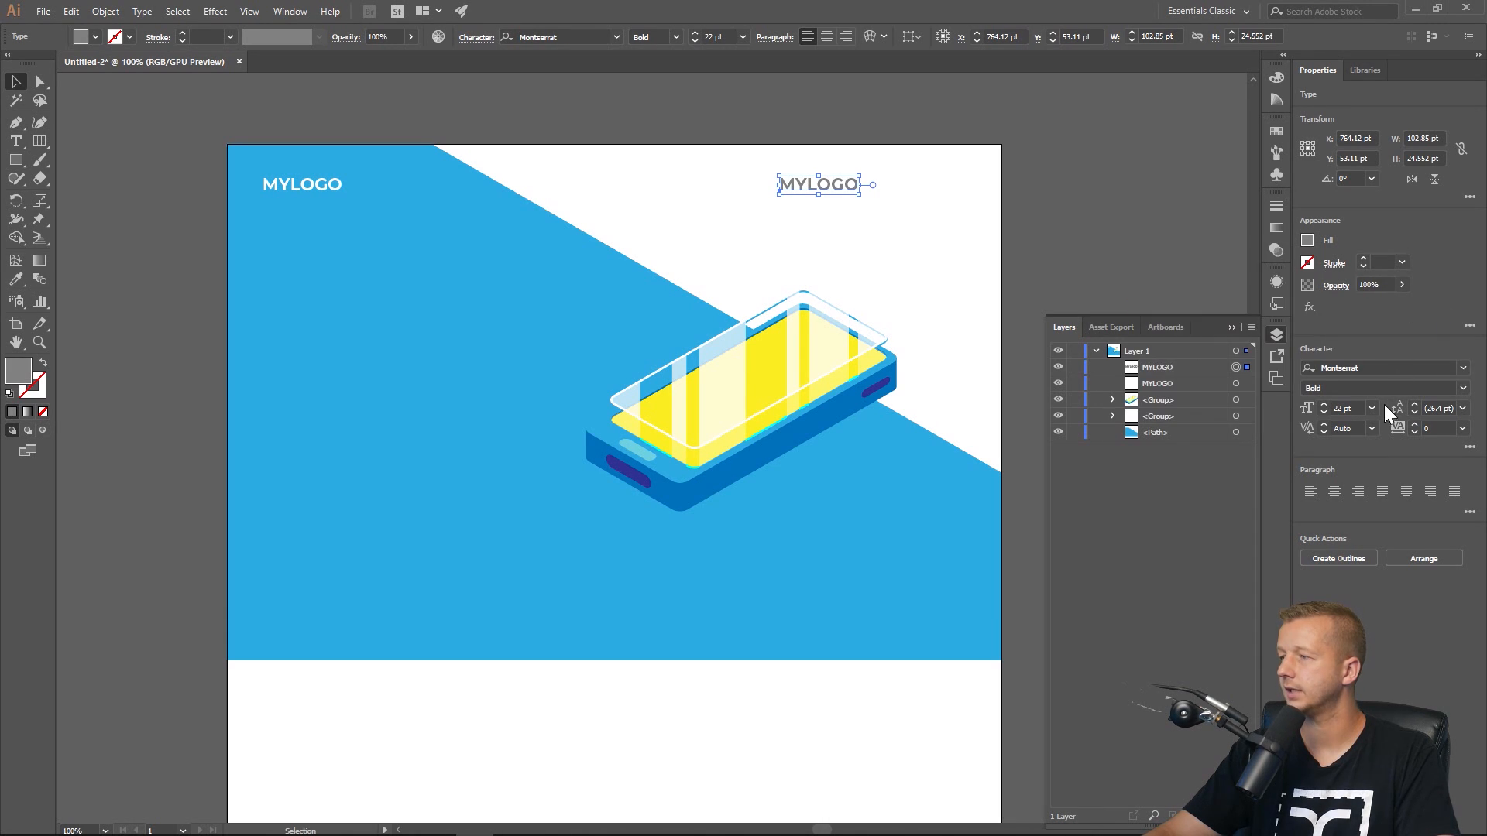
Set the copied text's font size to 12 pt.
left_click(1371, 408)
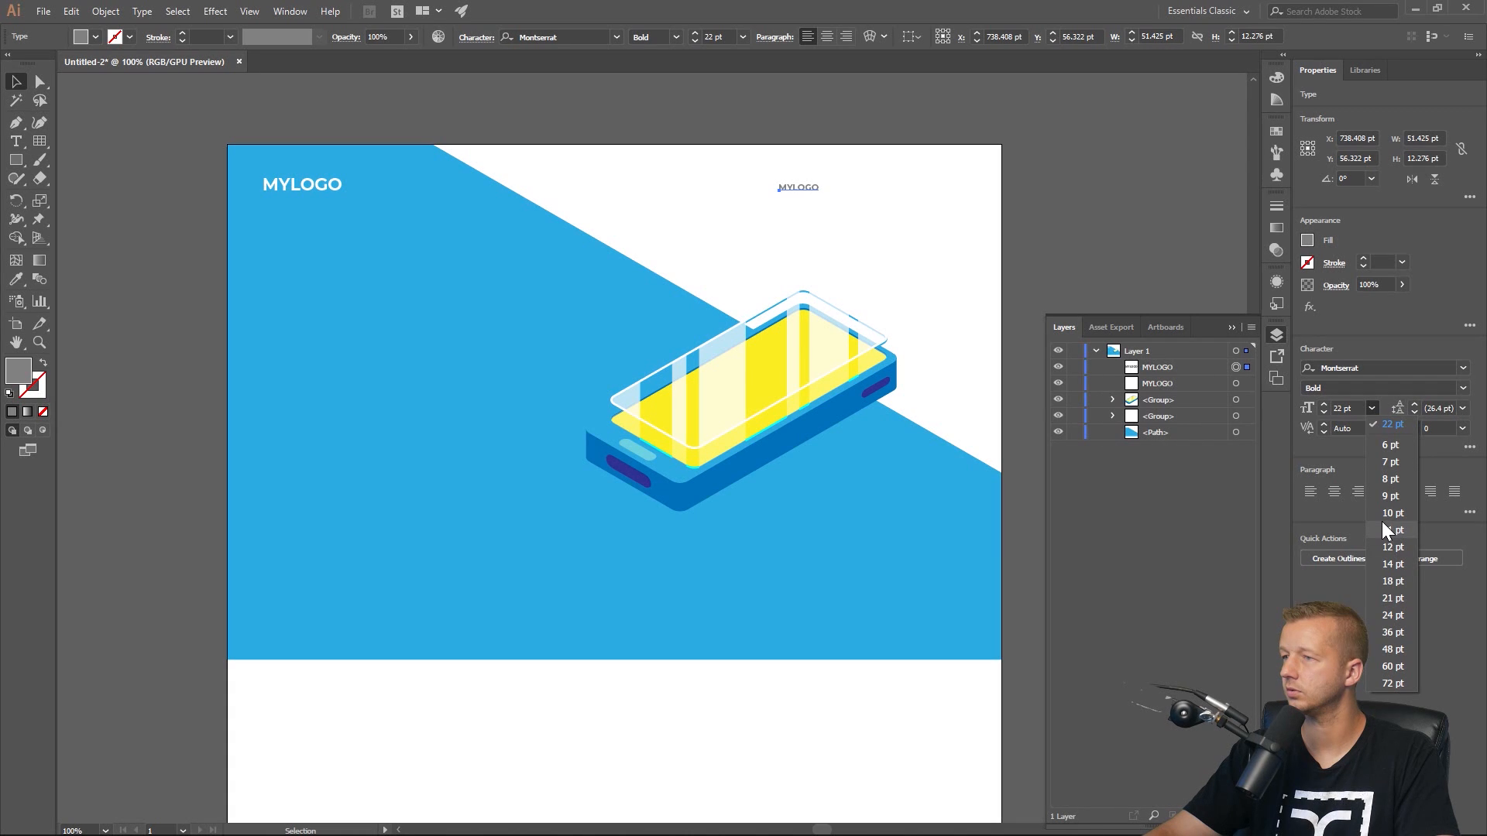
left_click(1385, 546)
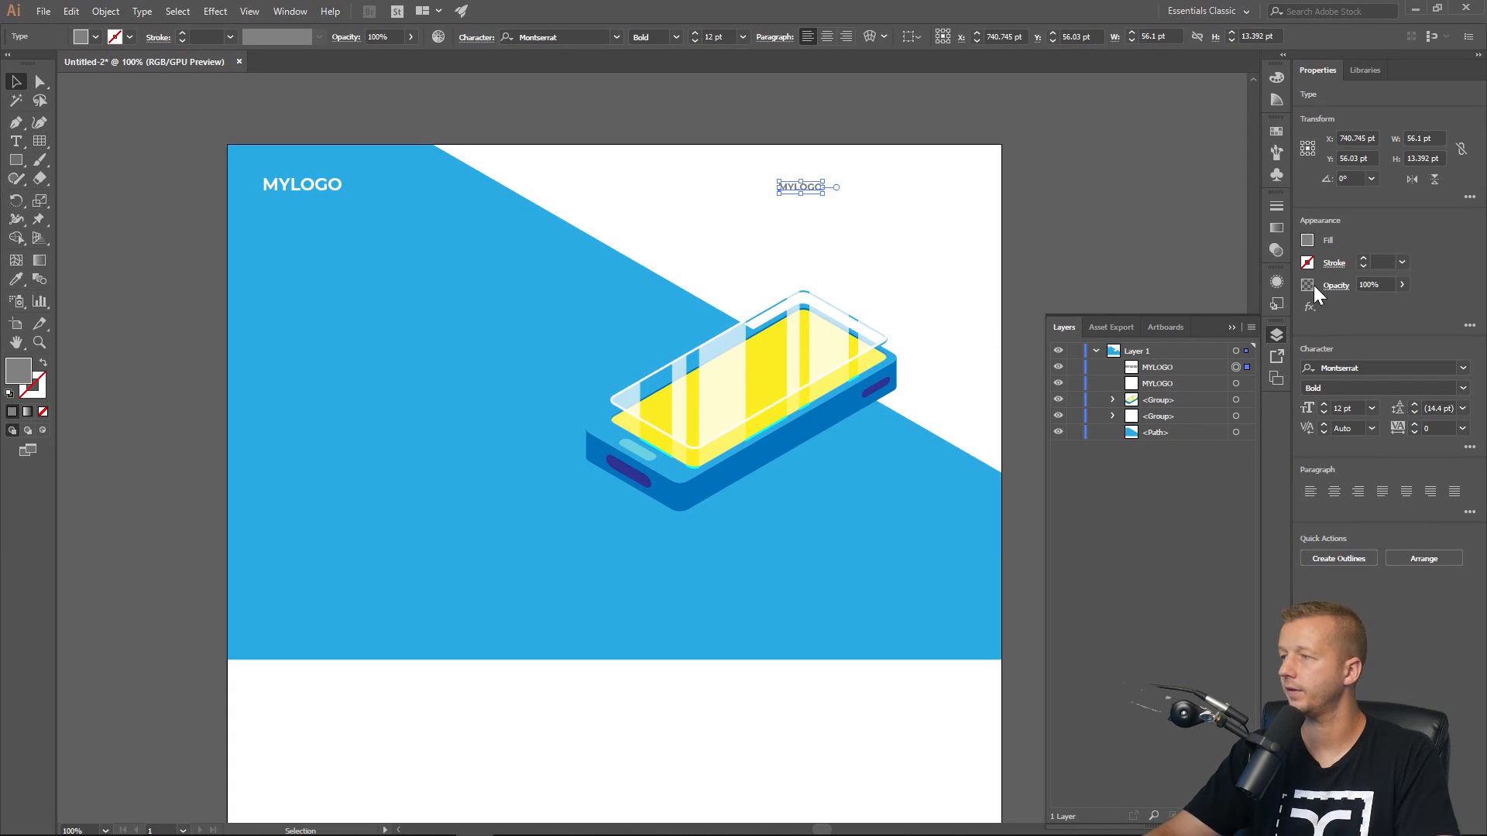
Retype the copied grey text as the HOME and SERVICES navigation items, separated by spaces.
double_click(805, 184)
double_click(805, 184)
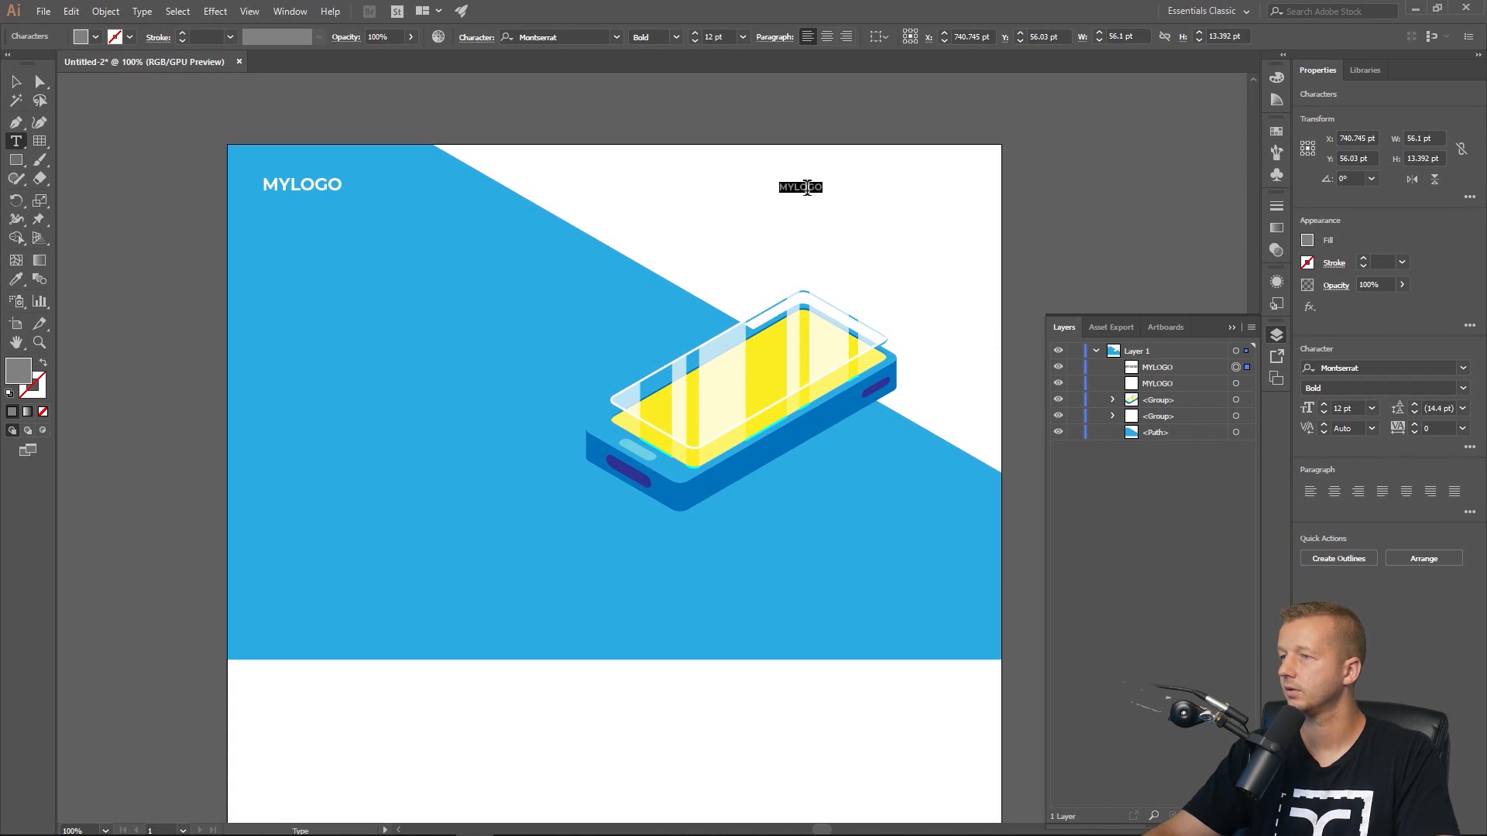
type("HOM")
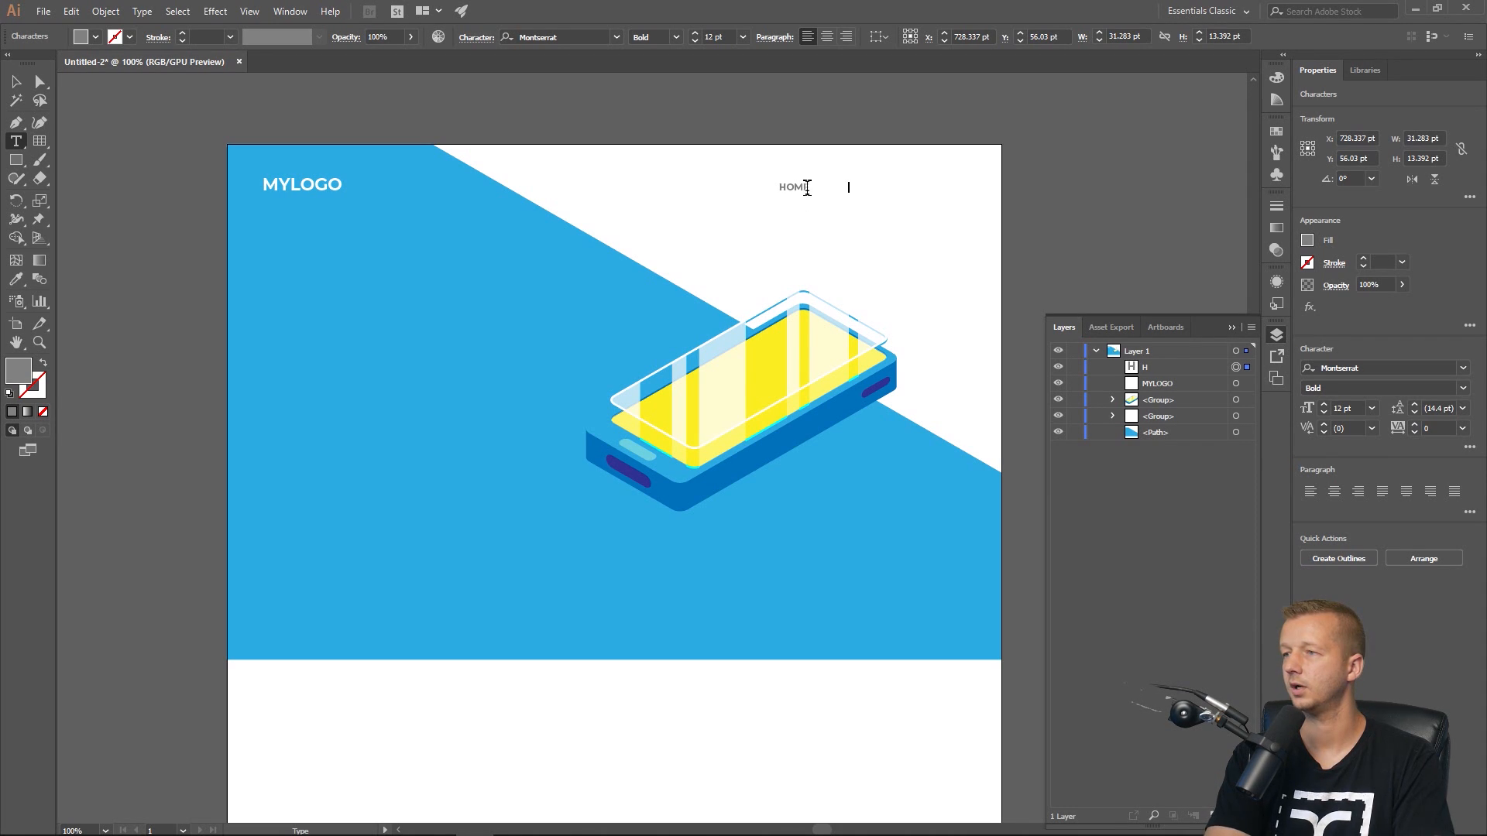
key("BackSpace")
key("BackSpace")
type("SERVICES")
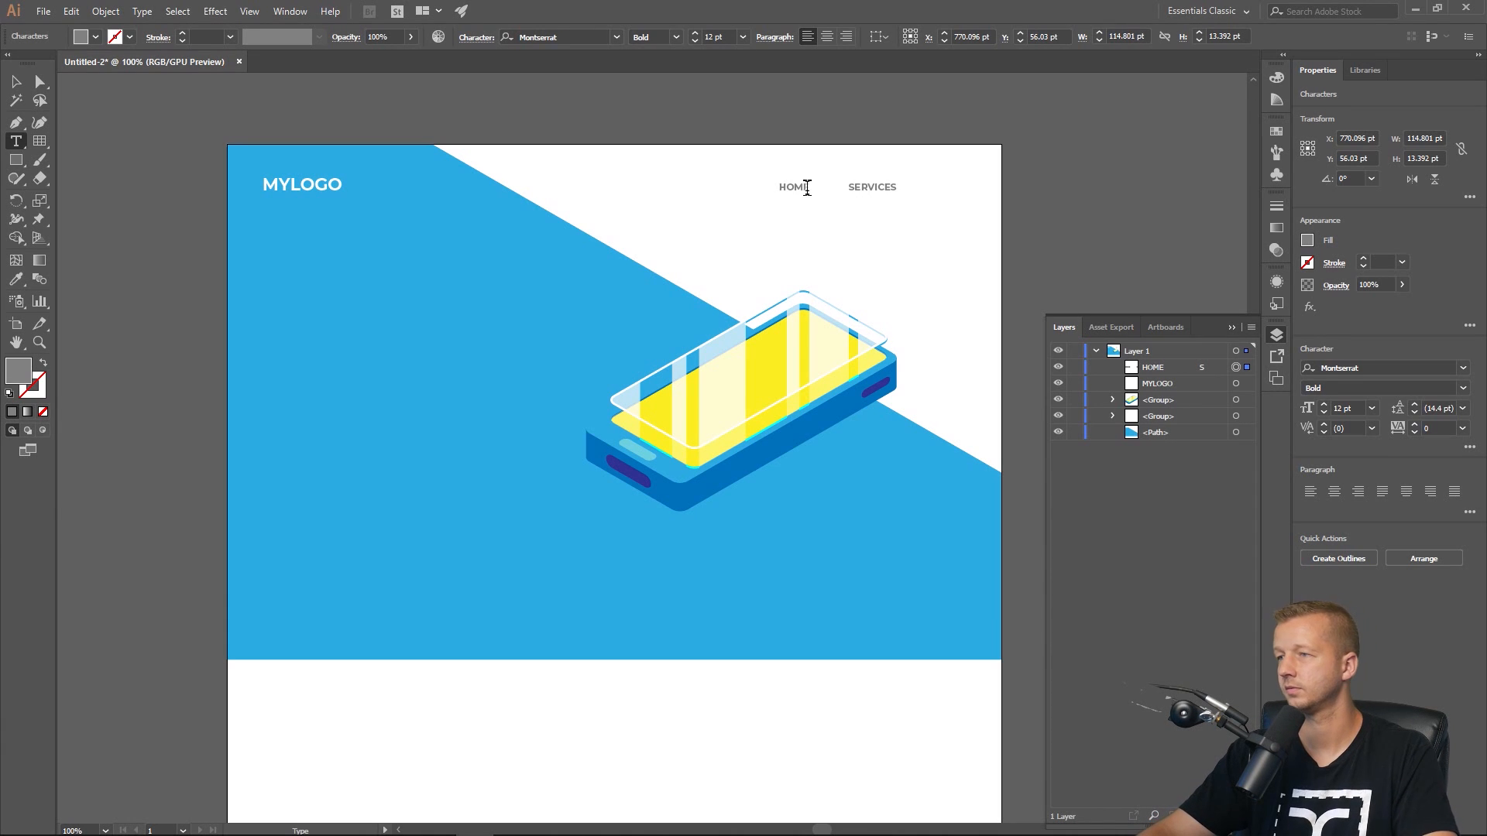
Copy the spaced SERVICES entry, paste it at the end and change it to ABOUT US.
left_click_drag(808, 187, 915, 202)
key("ctrl+c")
left_click(899, 188)
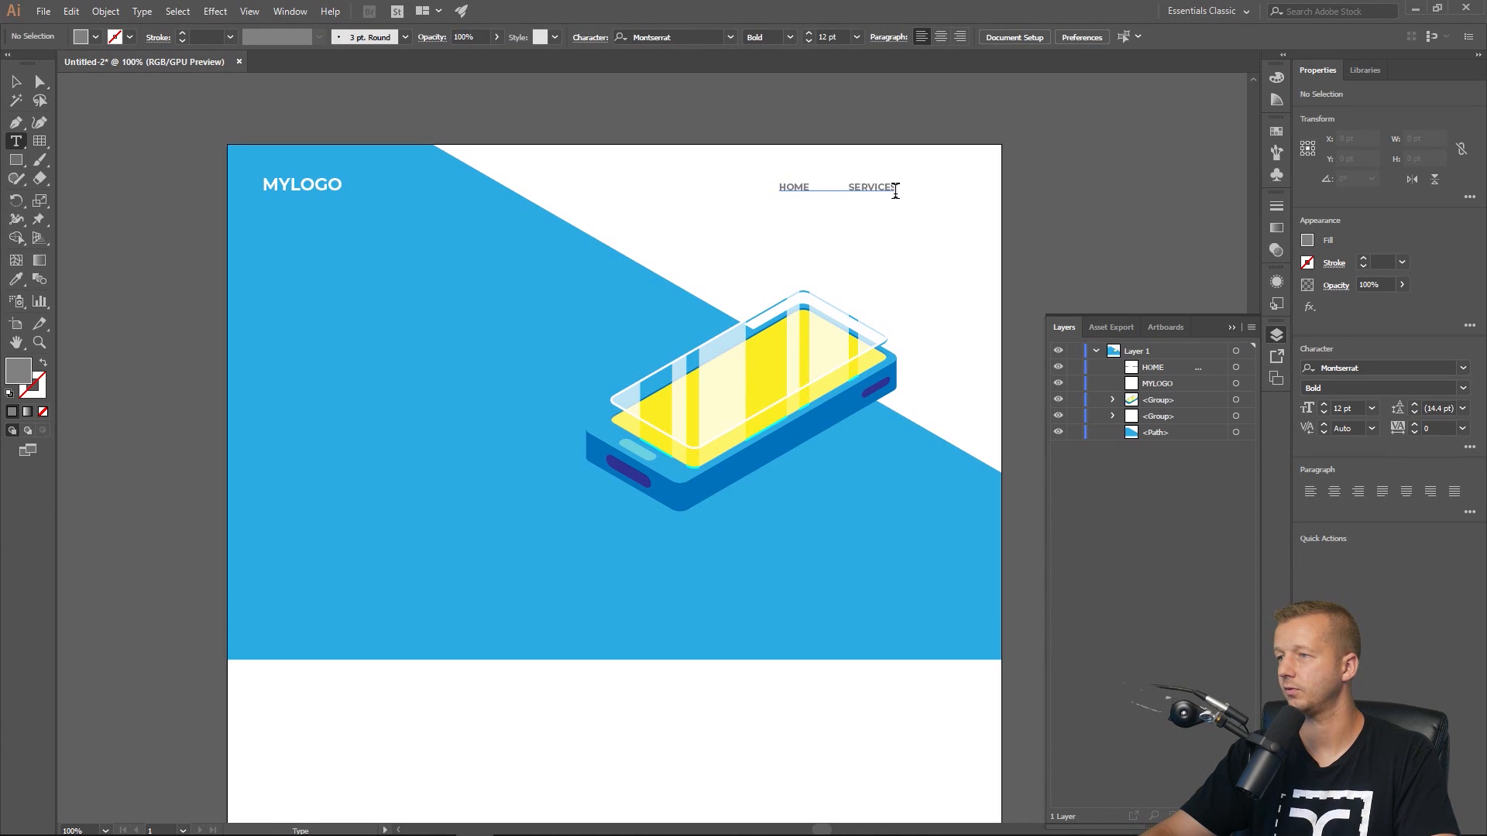
key("ctrl+v")
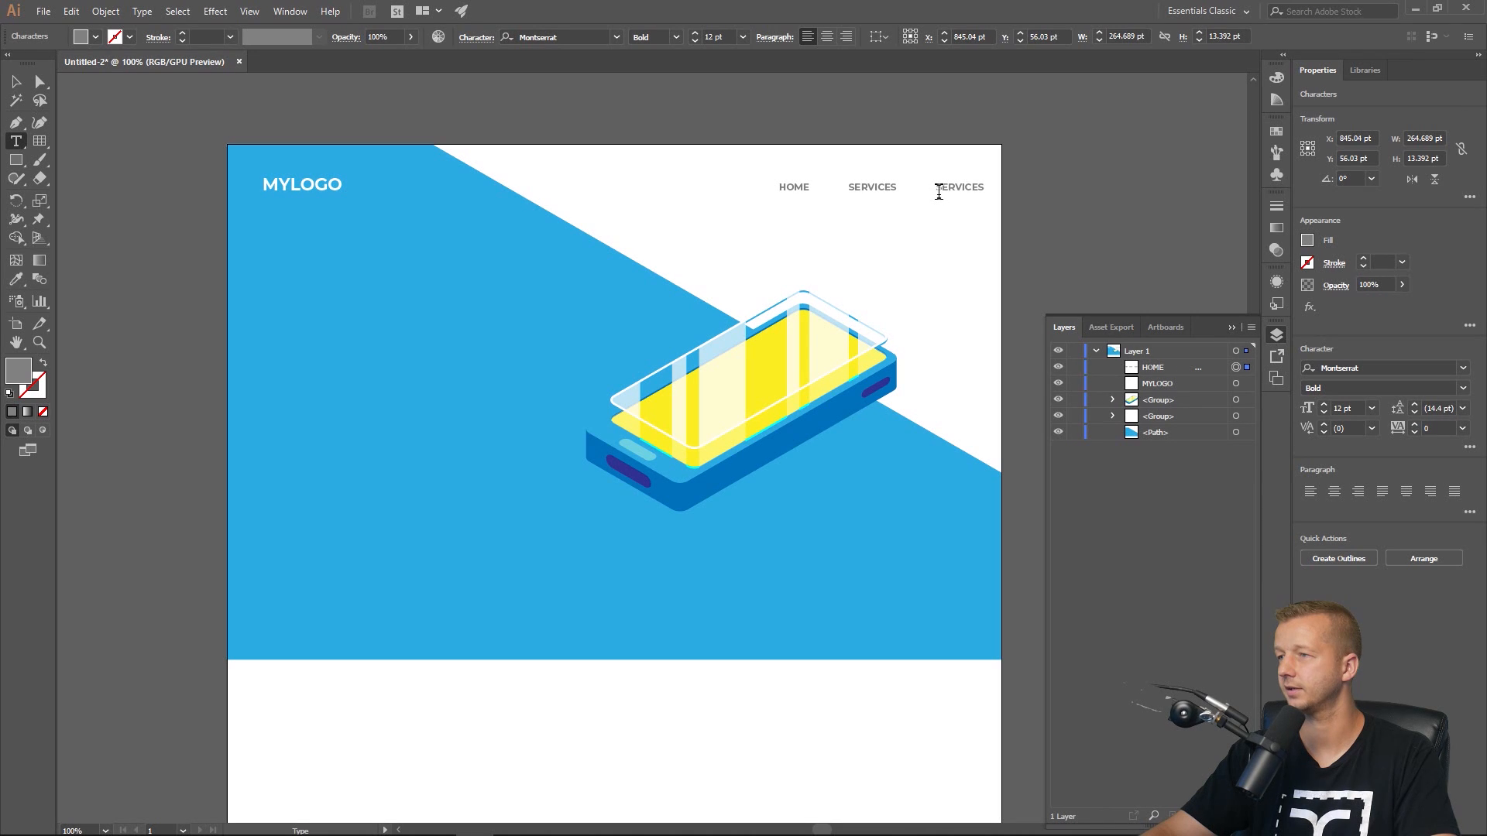
left_click_drag(938, 192, 989, 191)
key("ctrl+c")
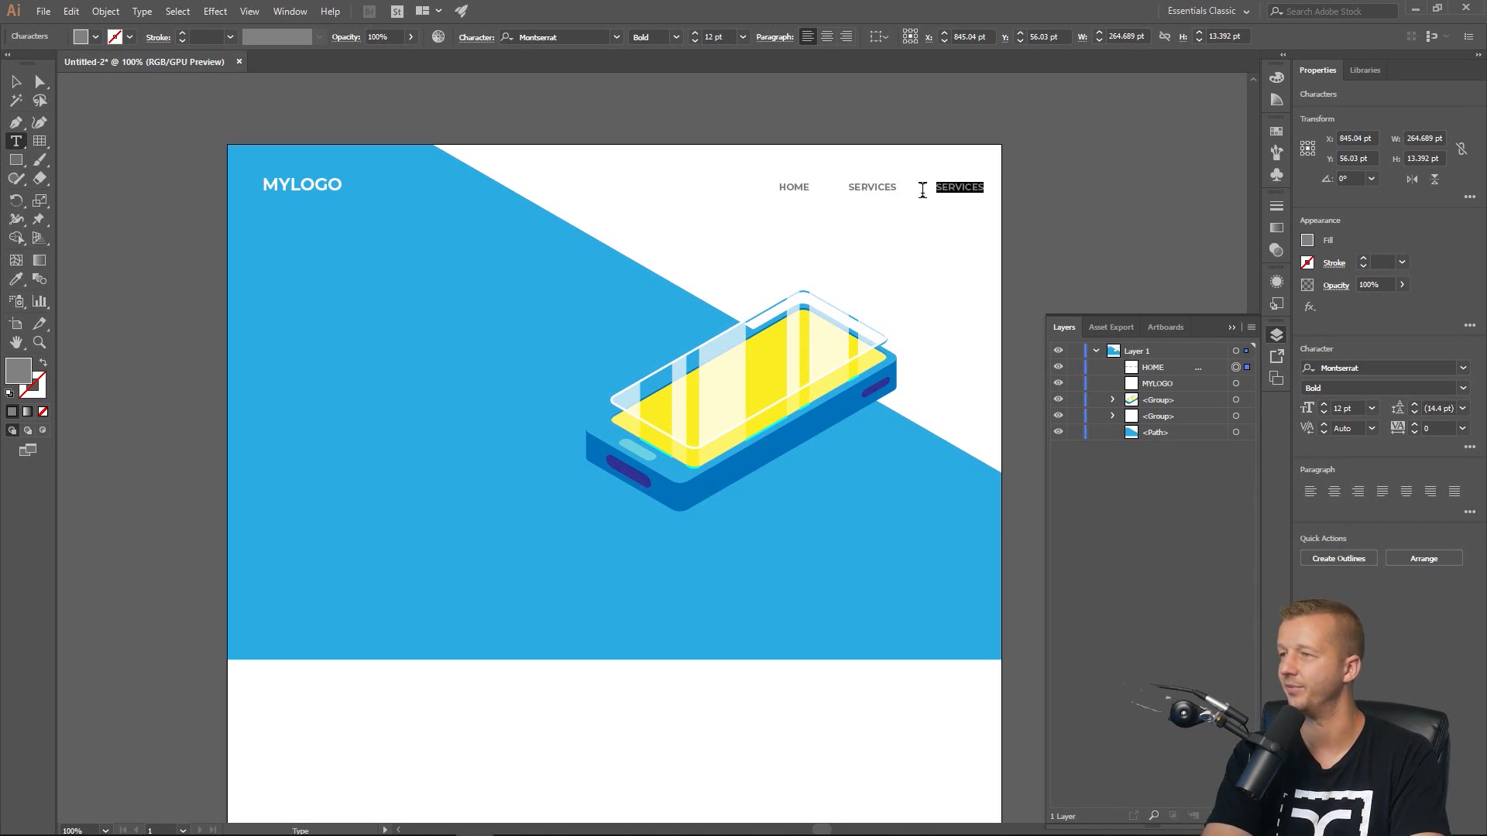
type("ABOUT")
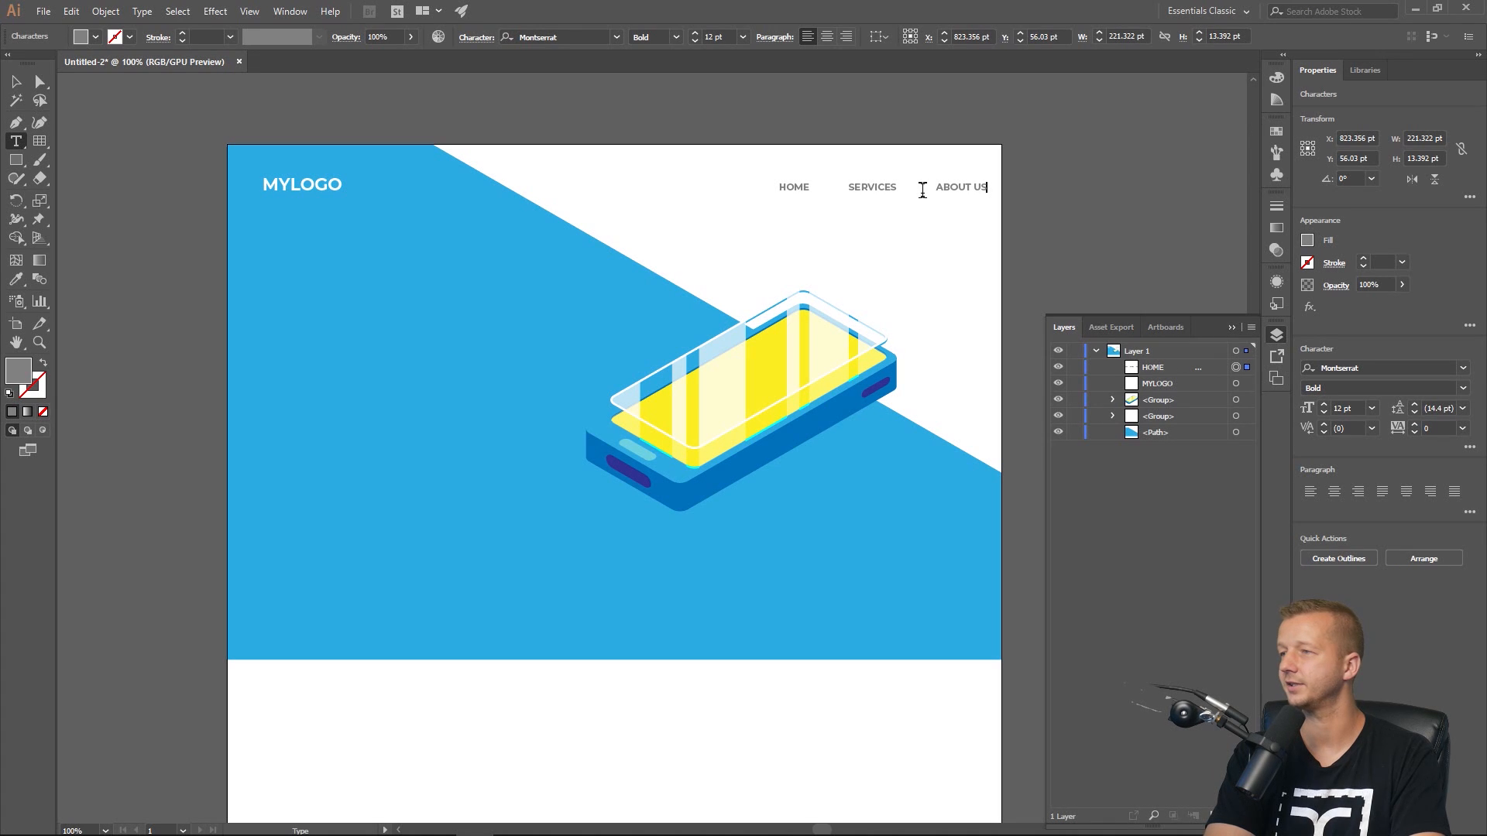
type(" US")
Paste another spaced entry and make it read CONTACT.
key("ctrl+v")
key("BackSpace")
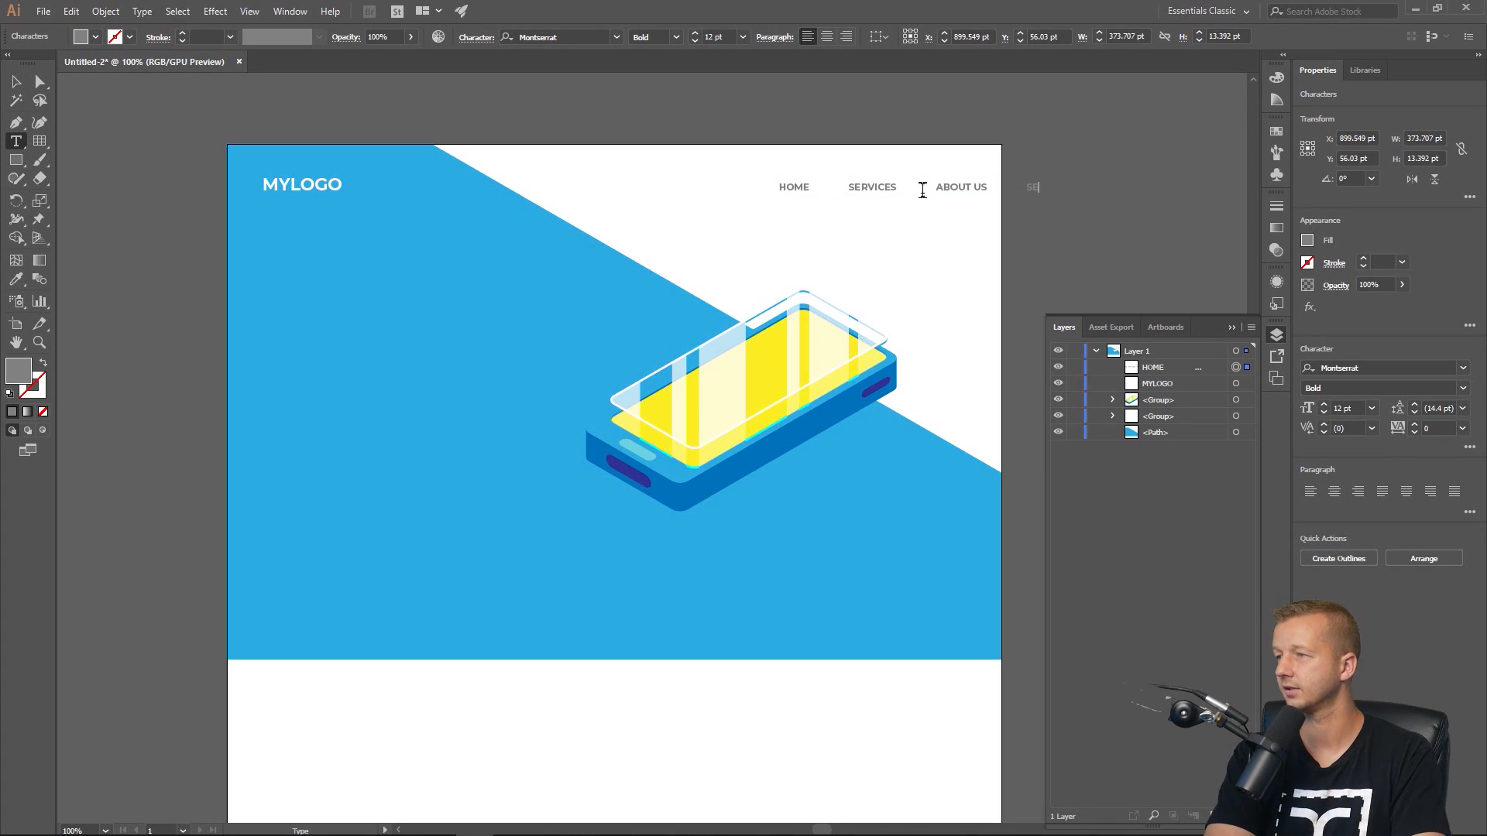
type("CONTACT")
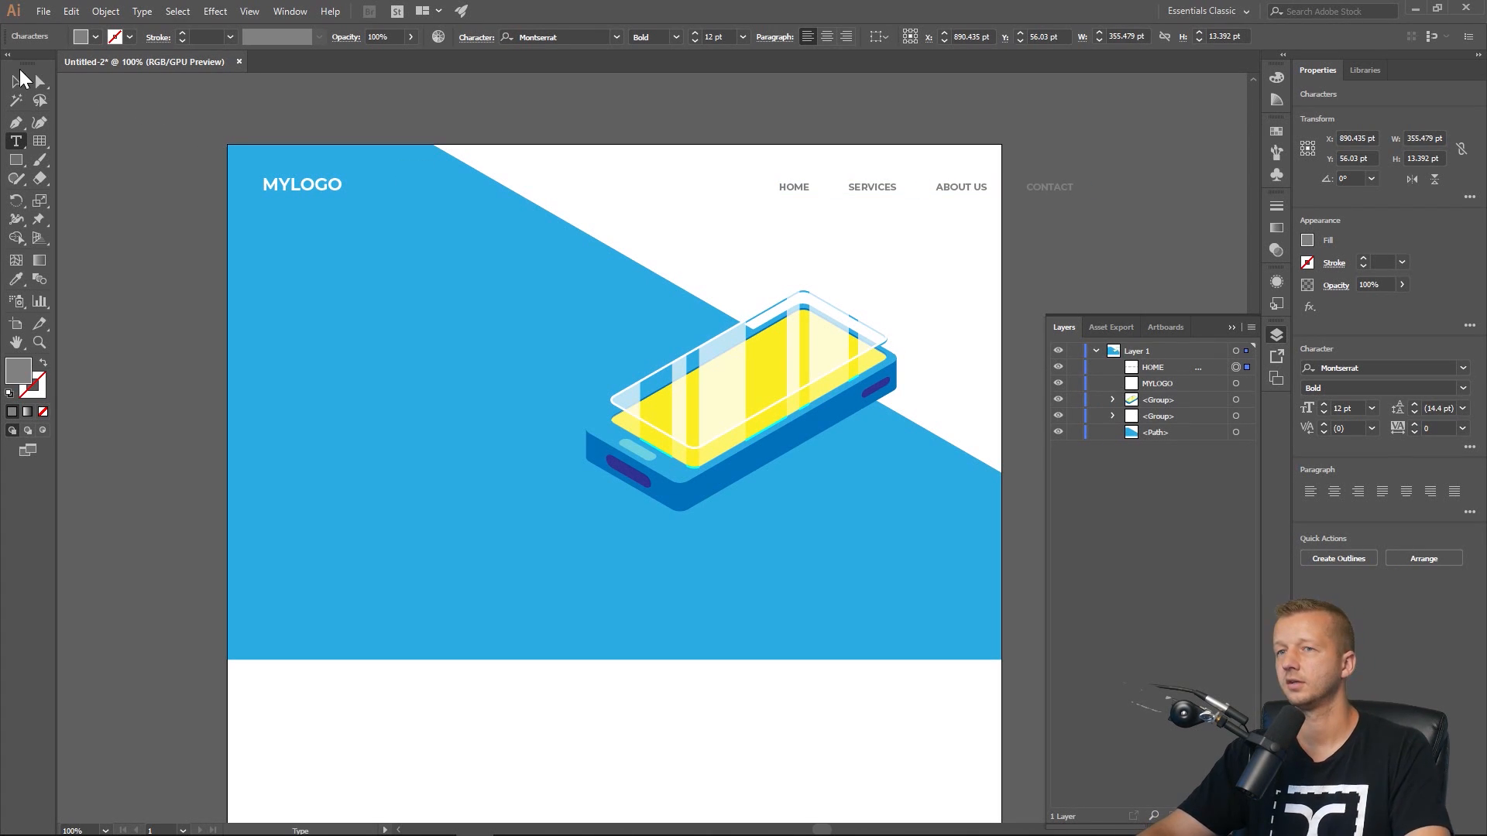
Move the navigation text line left so it fits inside the artboard.
key("Escape")
left_click_drag(862, 186, 753, 187)
left_click(830, 110)
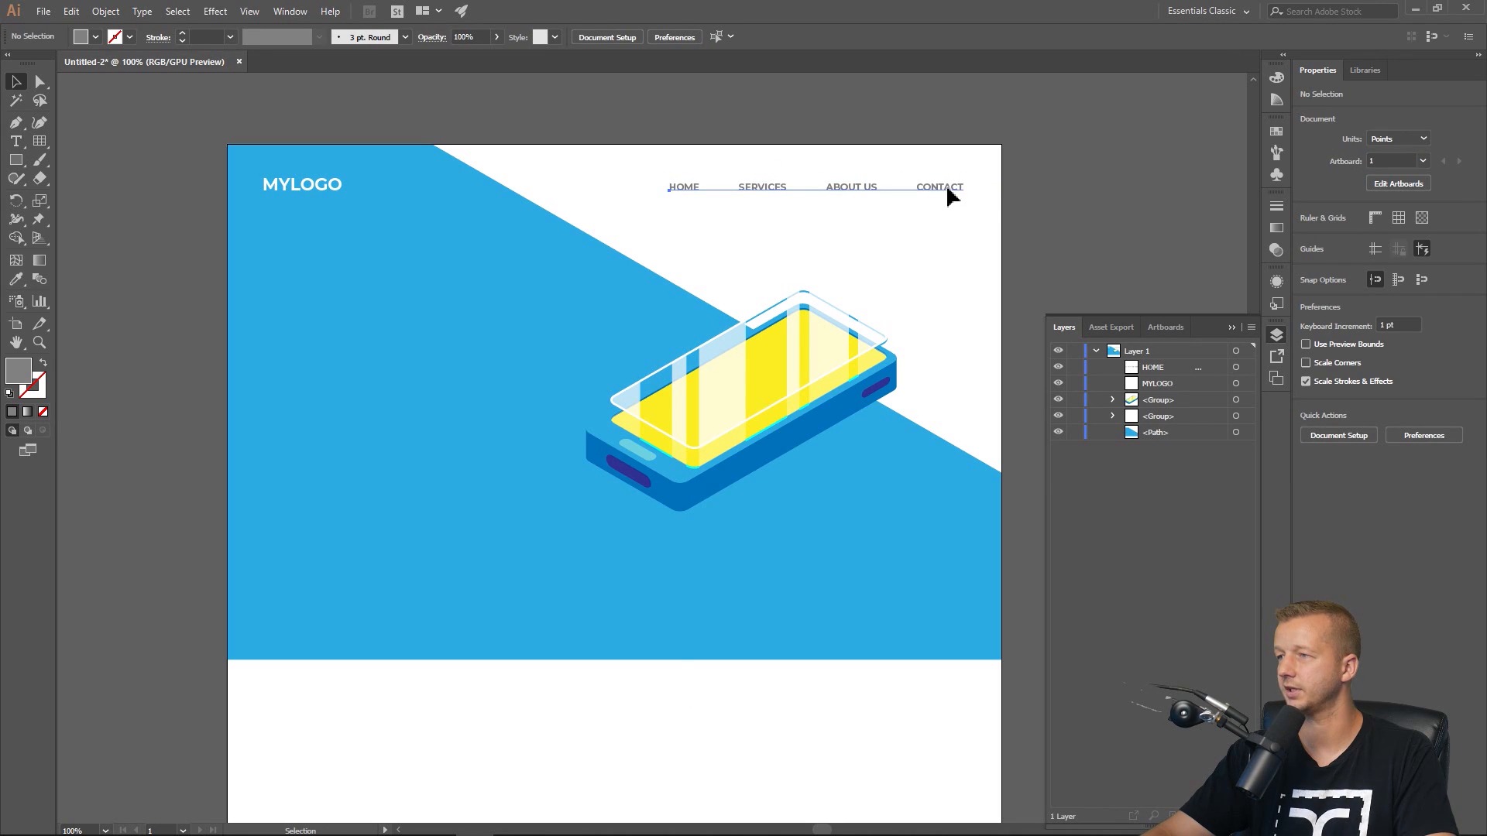
left_click_drag(951, 196, 945, 197)
left_click(952, 133)
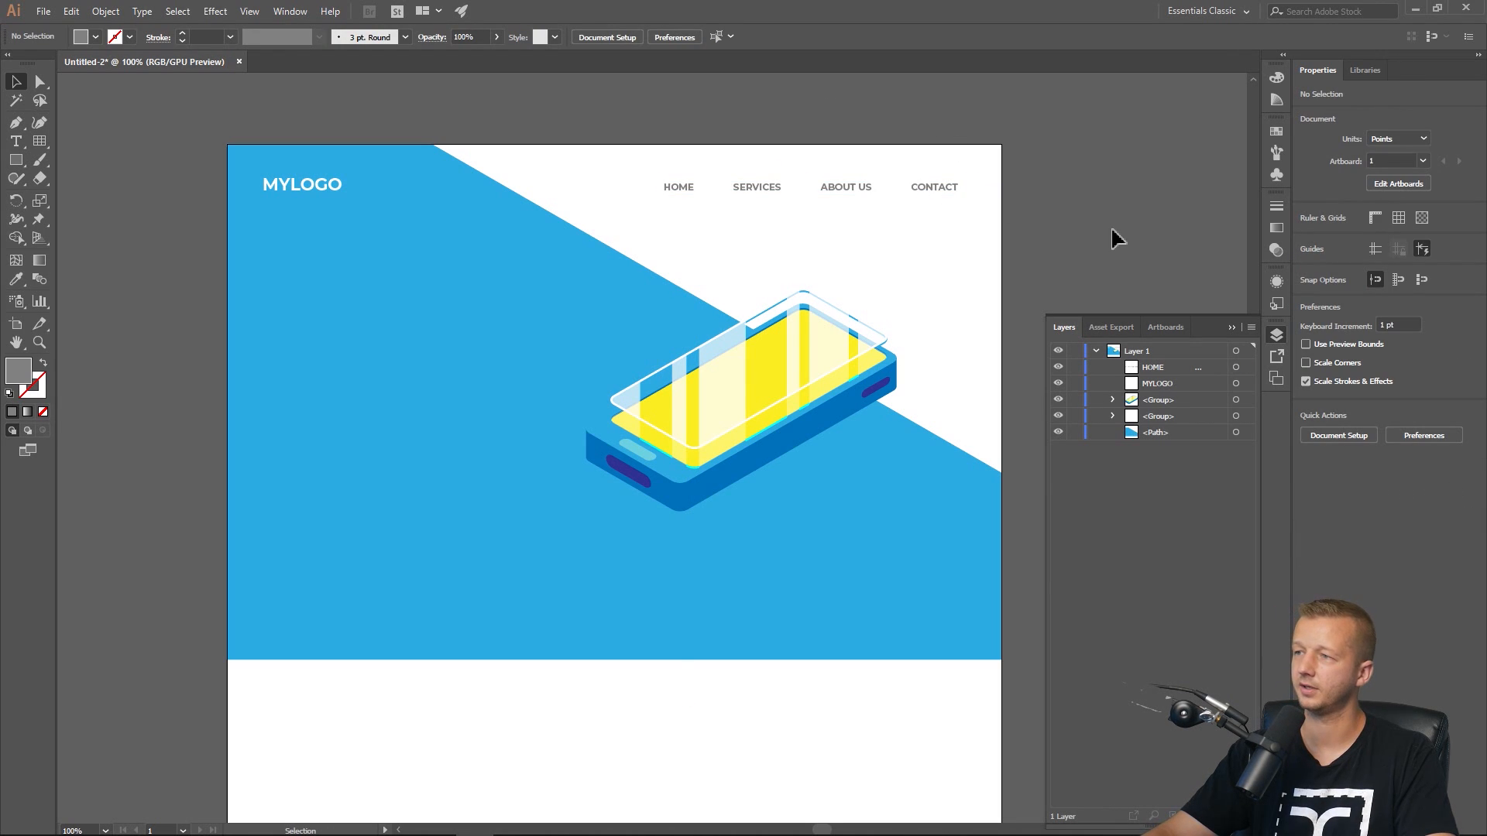
Shift the navigation menu and MYLOGO together slightly higher, then nudge the menu a little right.
left_click(935, 188)
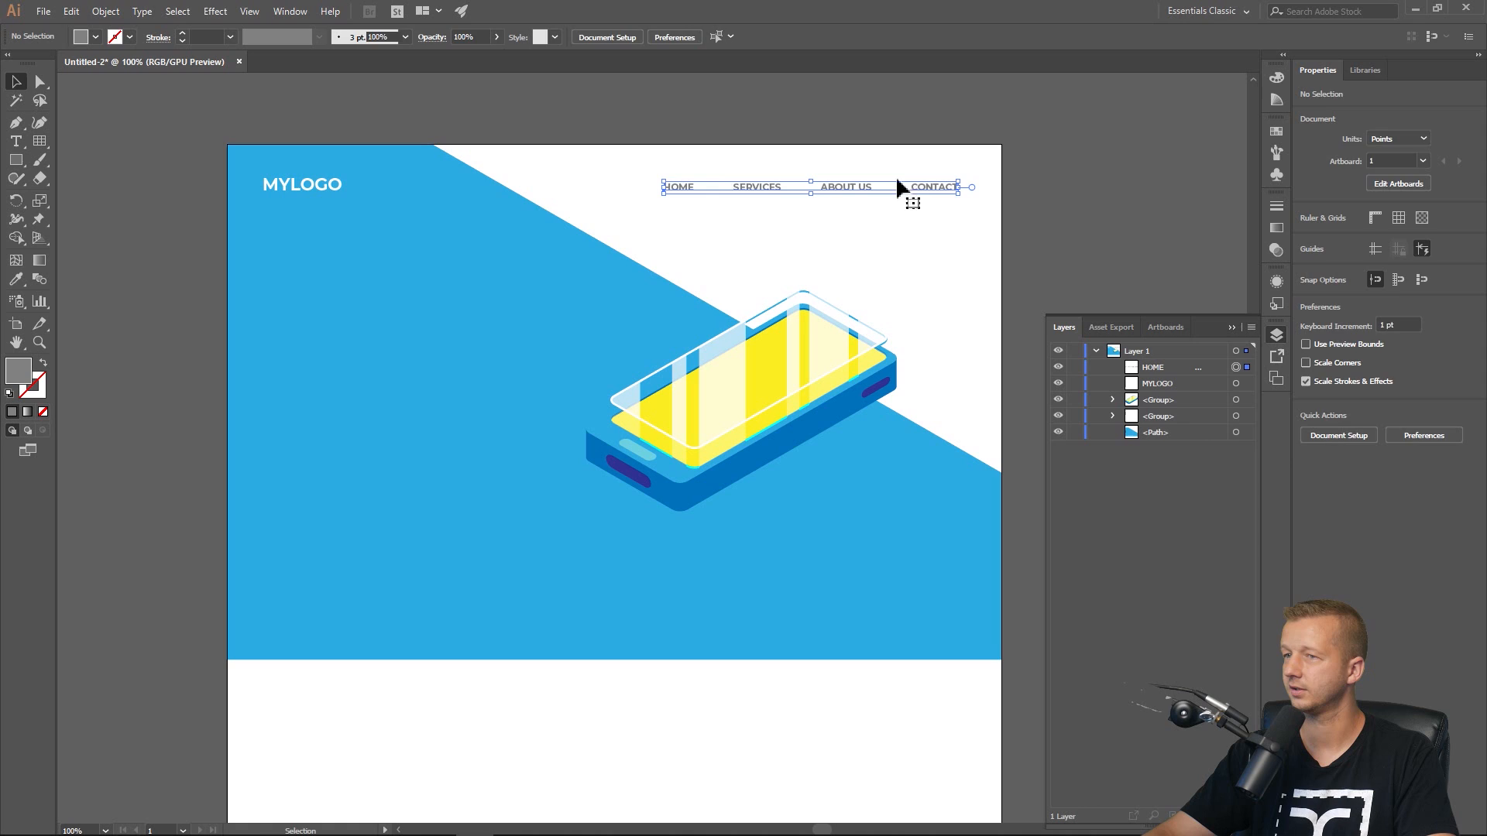
left_click(338, 179, "shift")
mouse_move(322, 181)
left_mouse_down()
mouse_move(324, 166)
mouse_move(302, 176)
left_mouse_up()
left_click(328, 131)
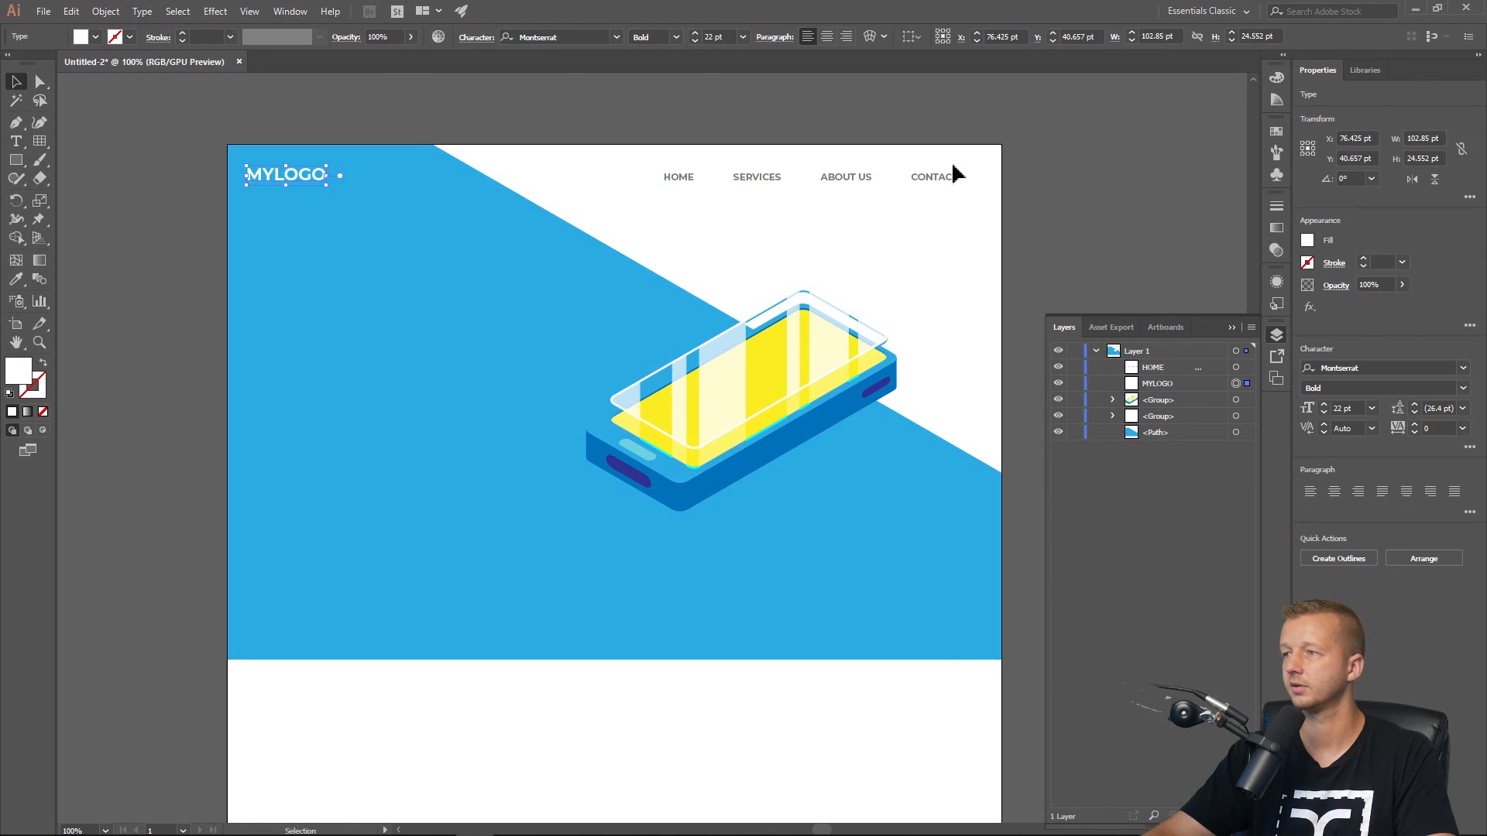
left_click_drag(947, 178, 961, 183)
left_click(1155, 160)
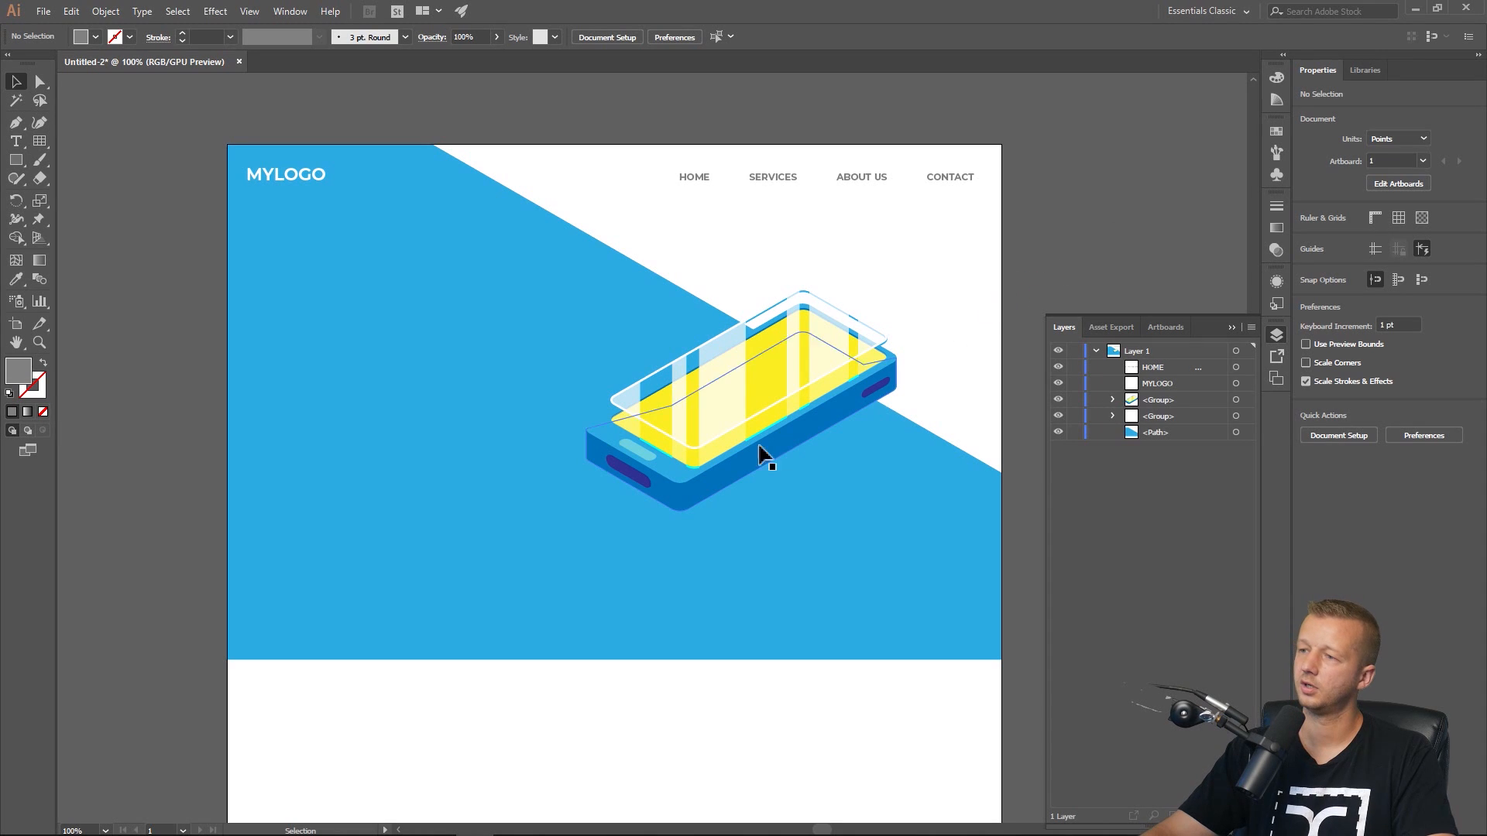
Move the phone illustration slightly up and to the right.
left_click_drag(797, 365, 825, 355)
left_click(987, 333)
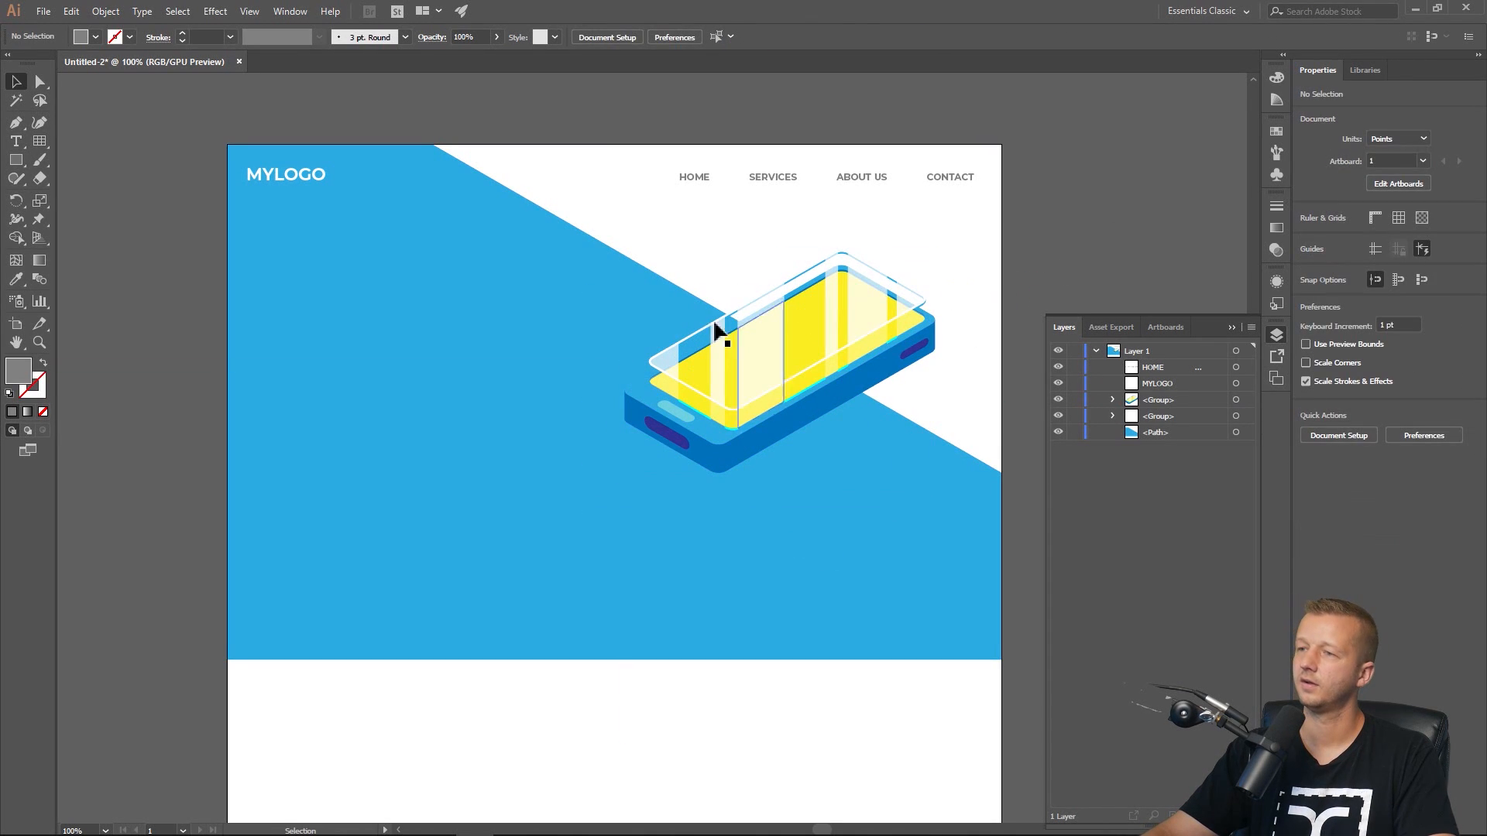
Duplicate the MYLOGO text onto the blue area below and retype it as awesome headline.
left_click(16, 137)
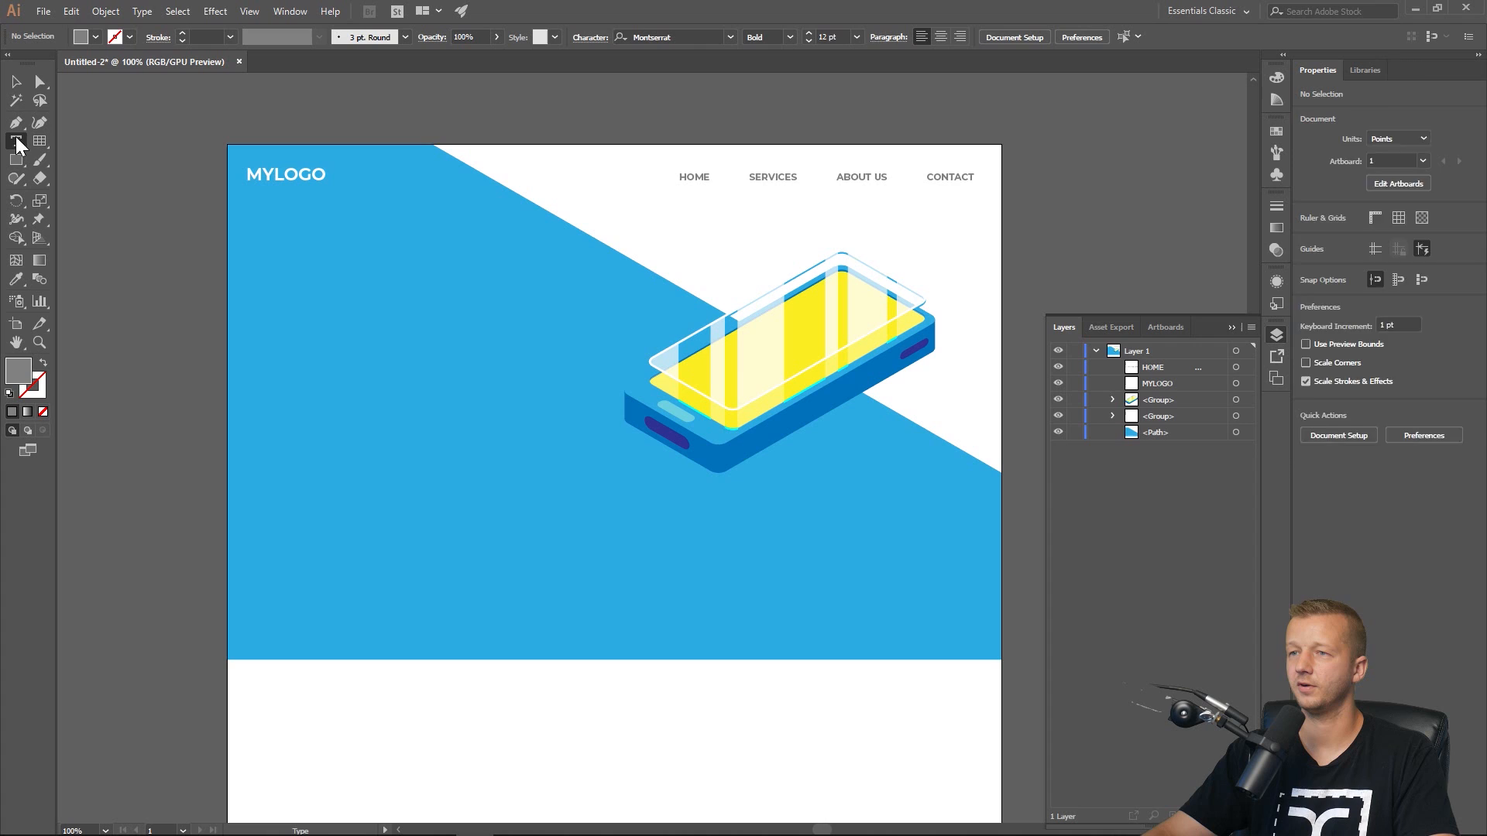
left_click(18, 81)
left_click(292, 179)
left_click_drag(293, 178, 360, 288)
double_click(360, 287)
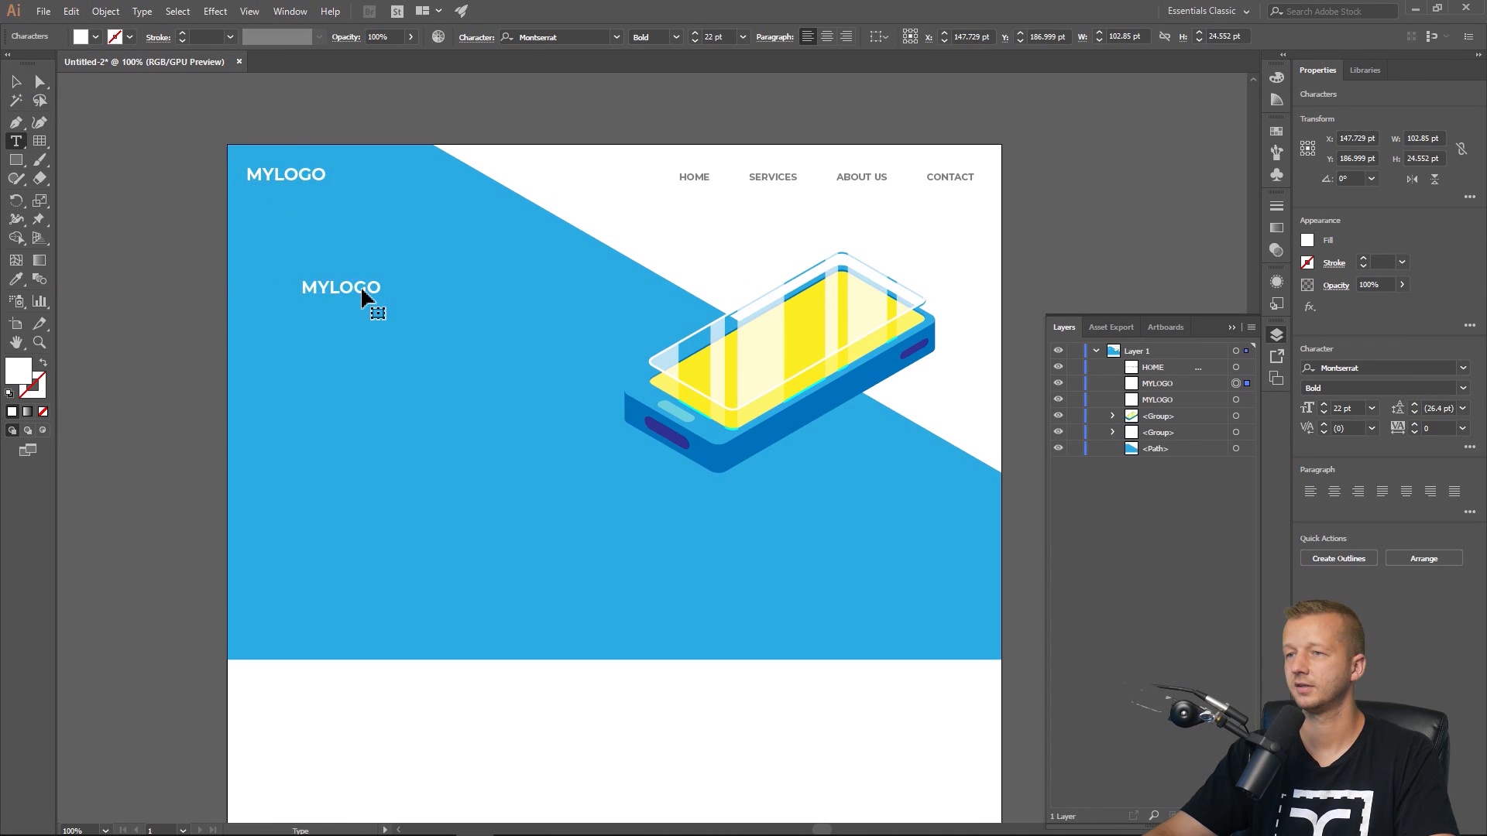
double_click(360, 288)
type("awes")
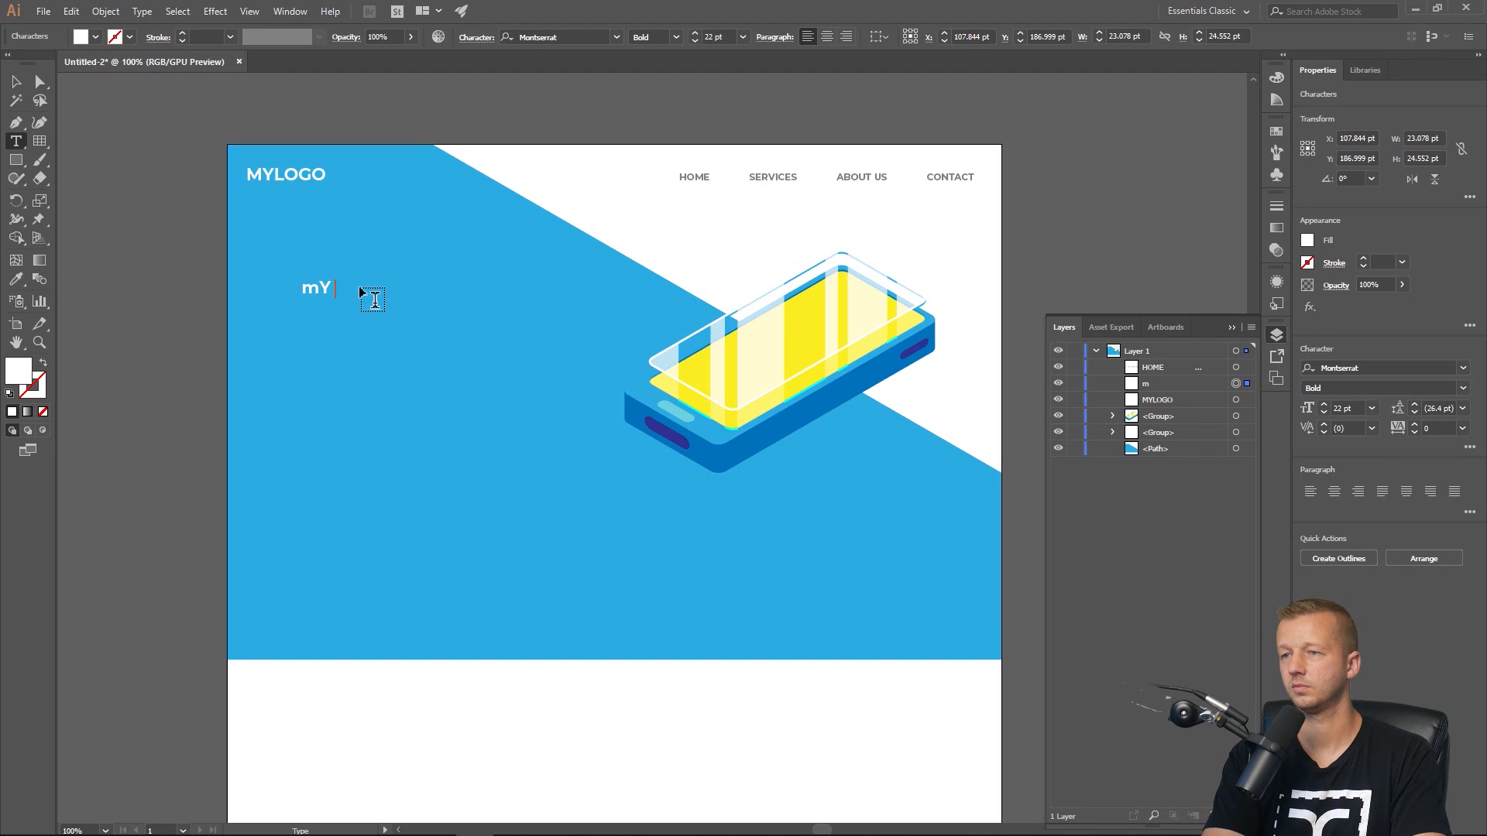
type("ome headline")
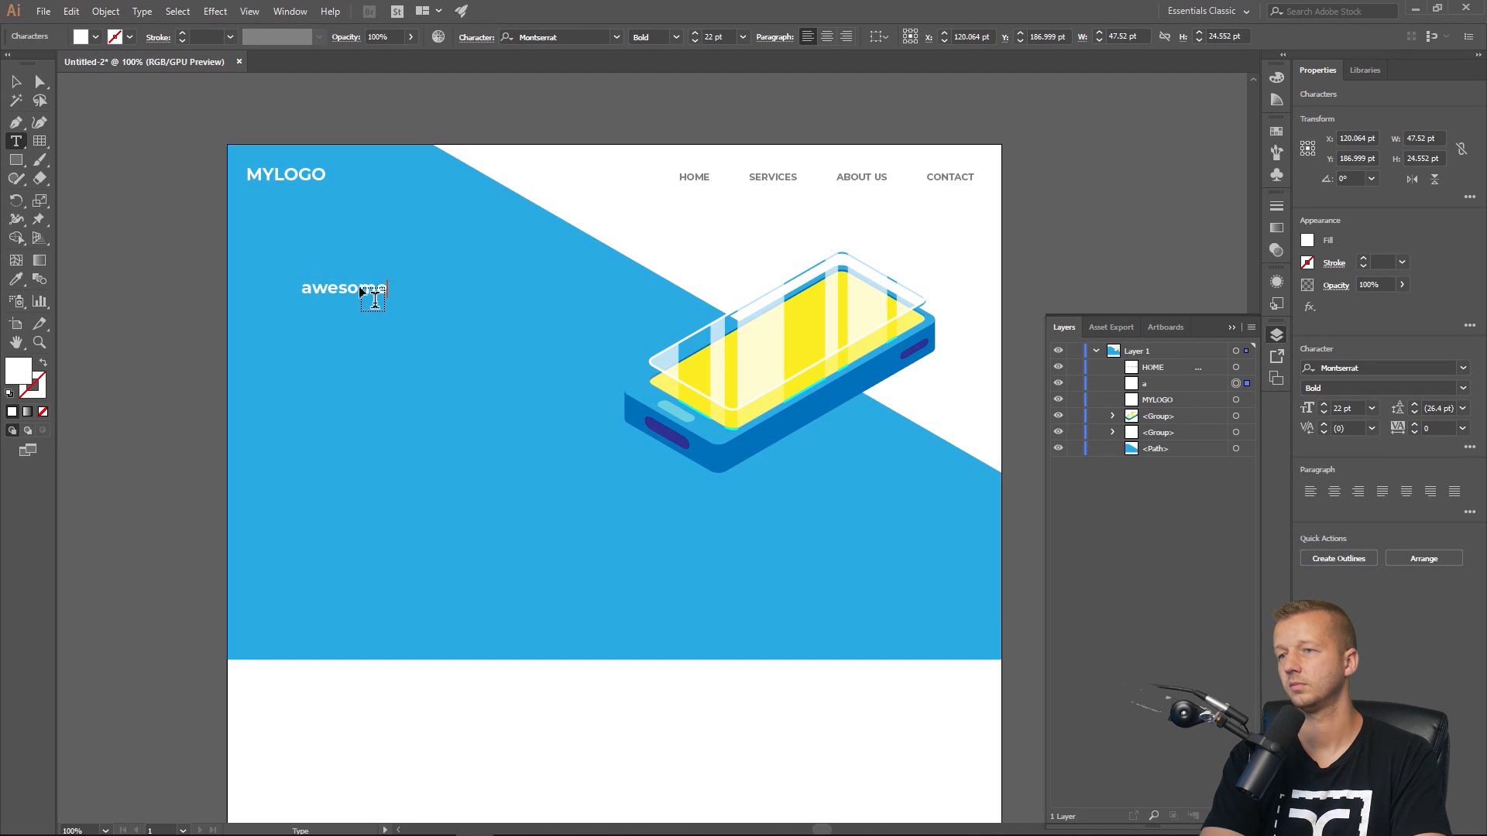
Scale the headline text up to about 28 pt.
left_click(15, 83)
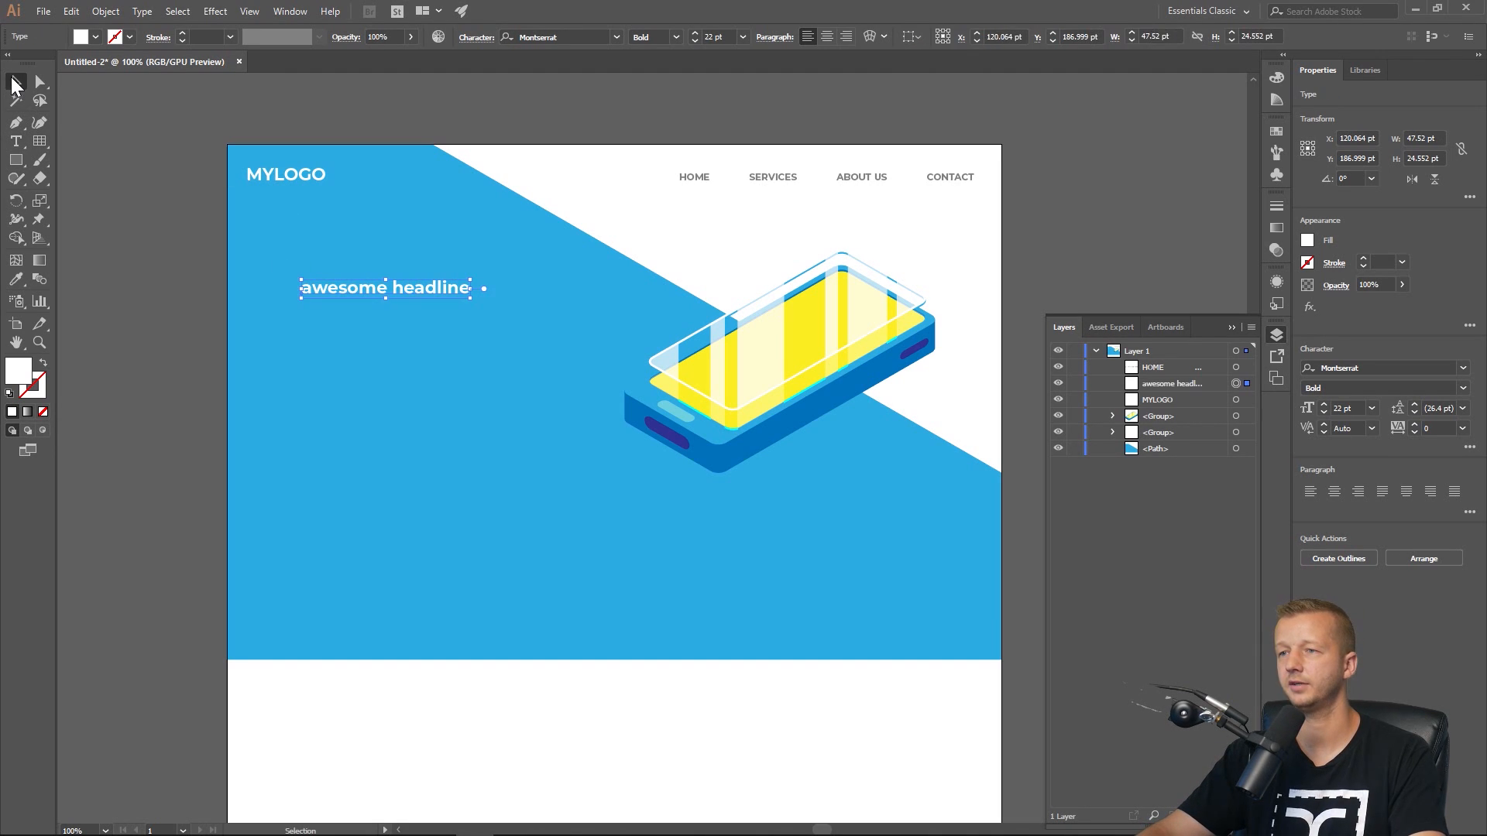
left_click_drag(471, 298, 431, 297)
left_click(160, 231)
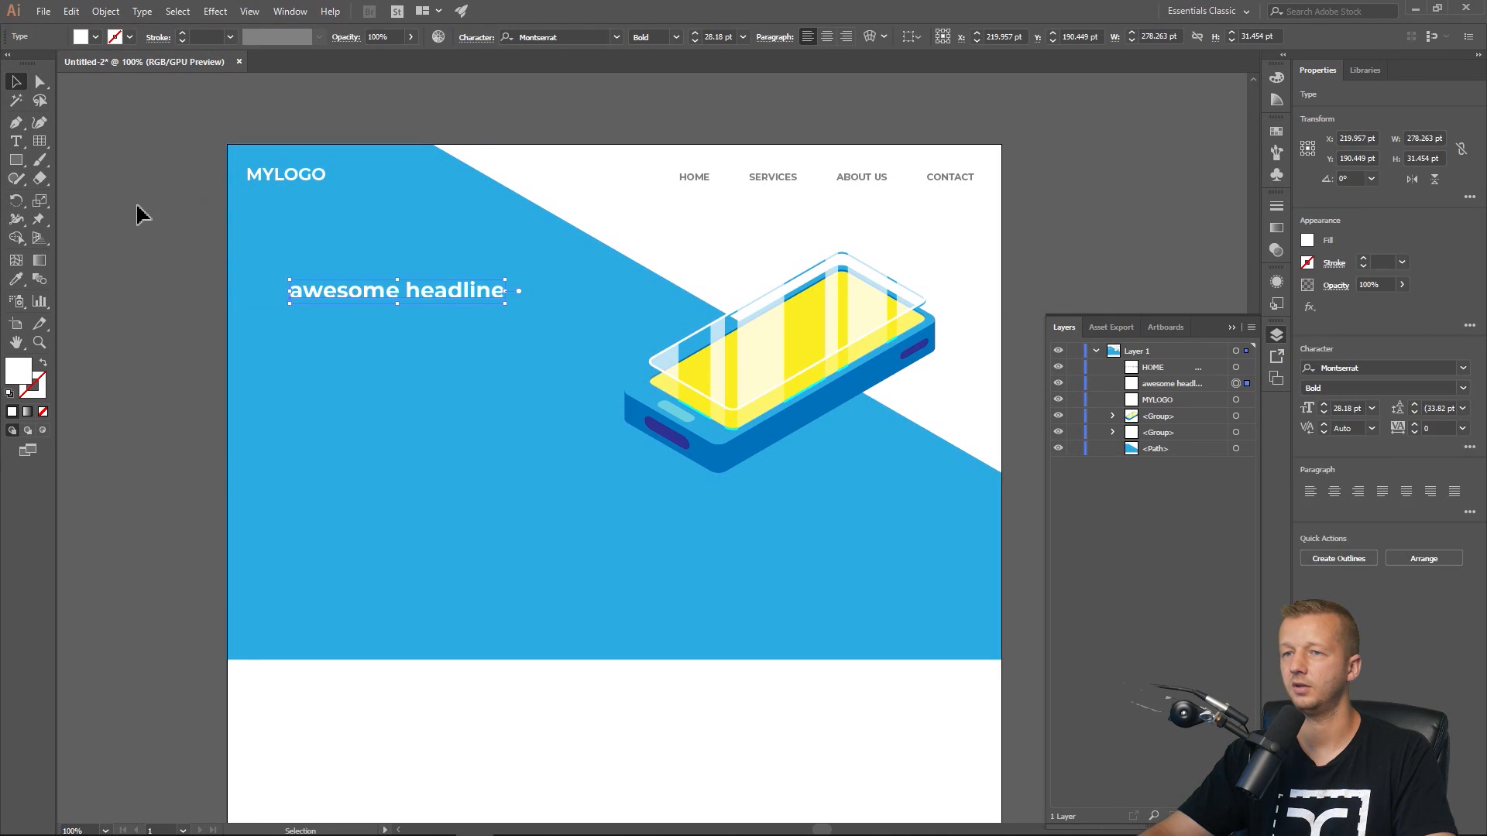
Draw an area text box about 344 by 123 pt below the headline, filled with placeholder text.
left_click(16, 141)
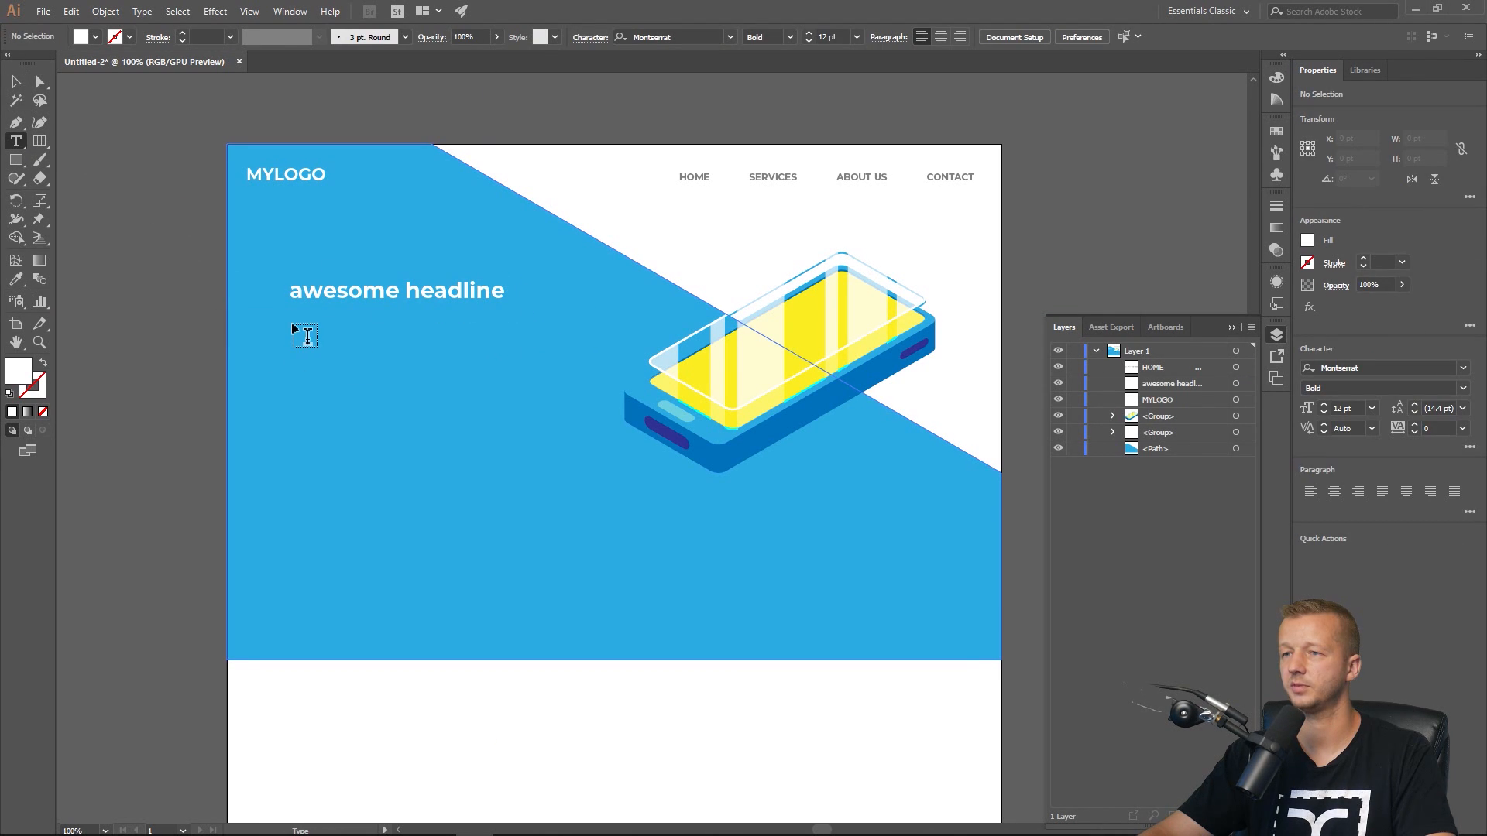
left_click_drag(293, 326, 563, 420)
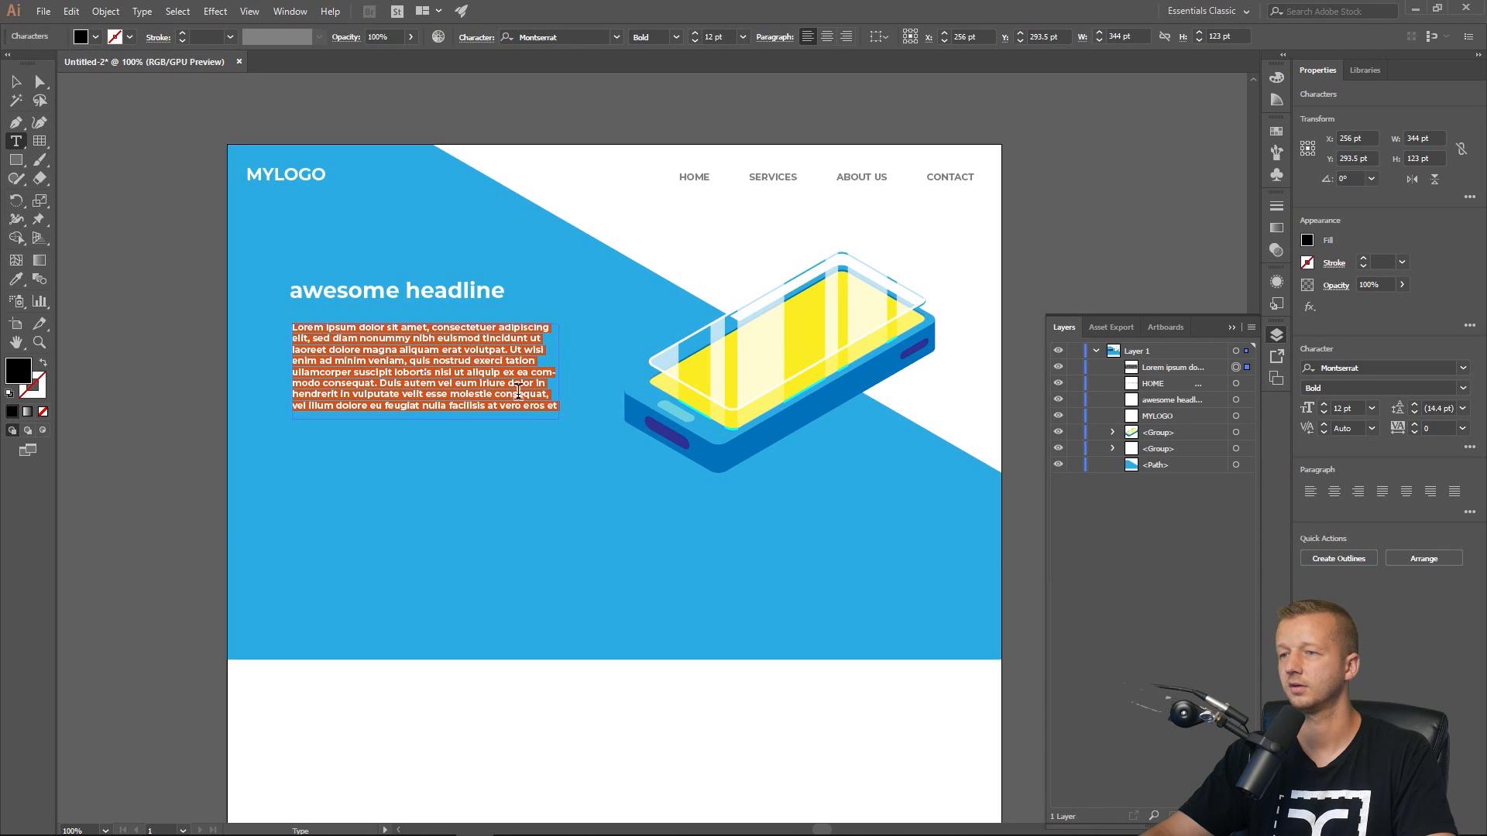
Give the paragraph text a white fill.
left_click(17, 81)
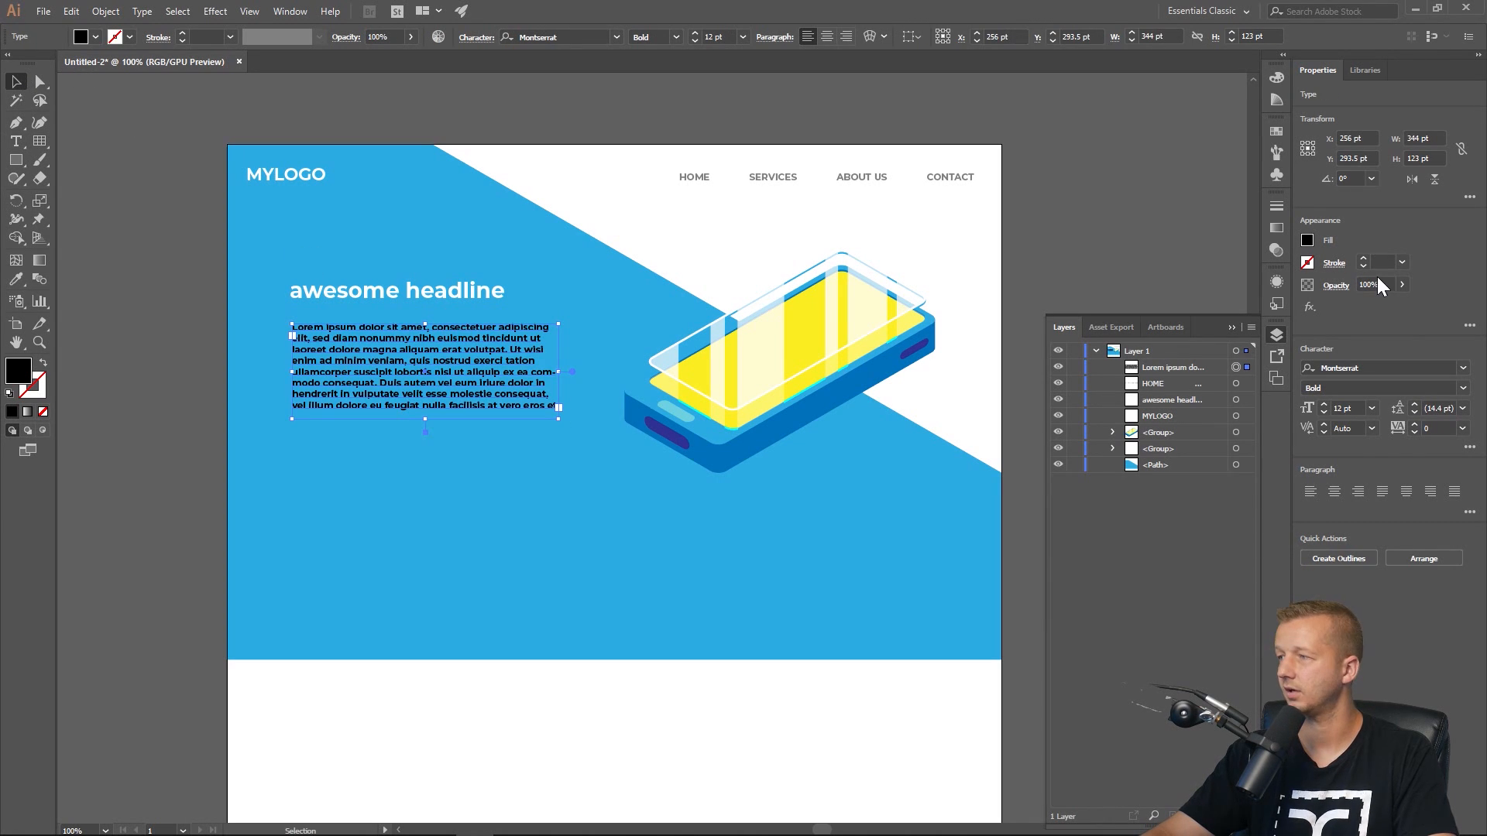
left_click(1306, 241)
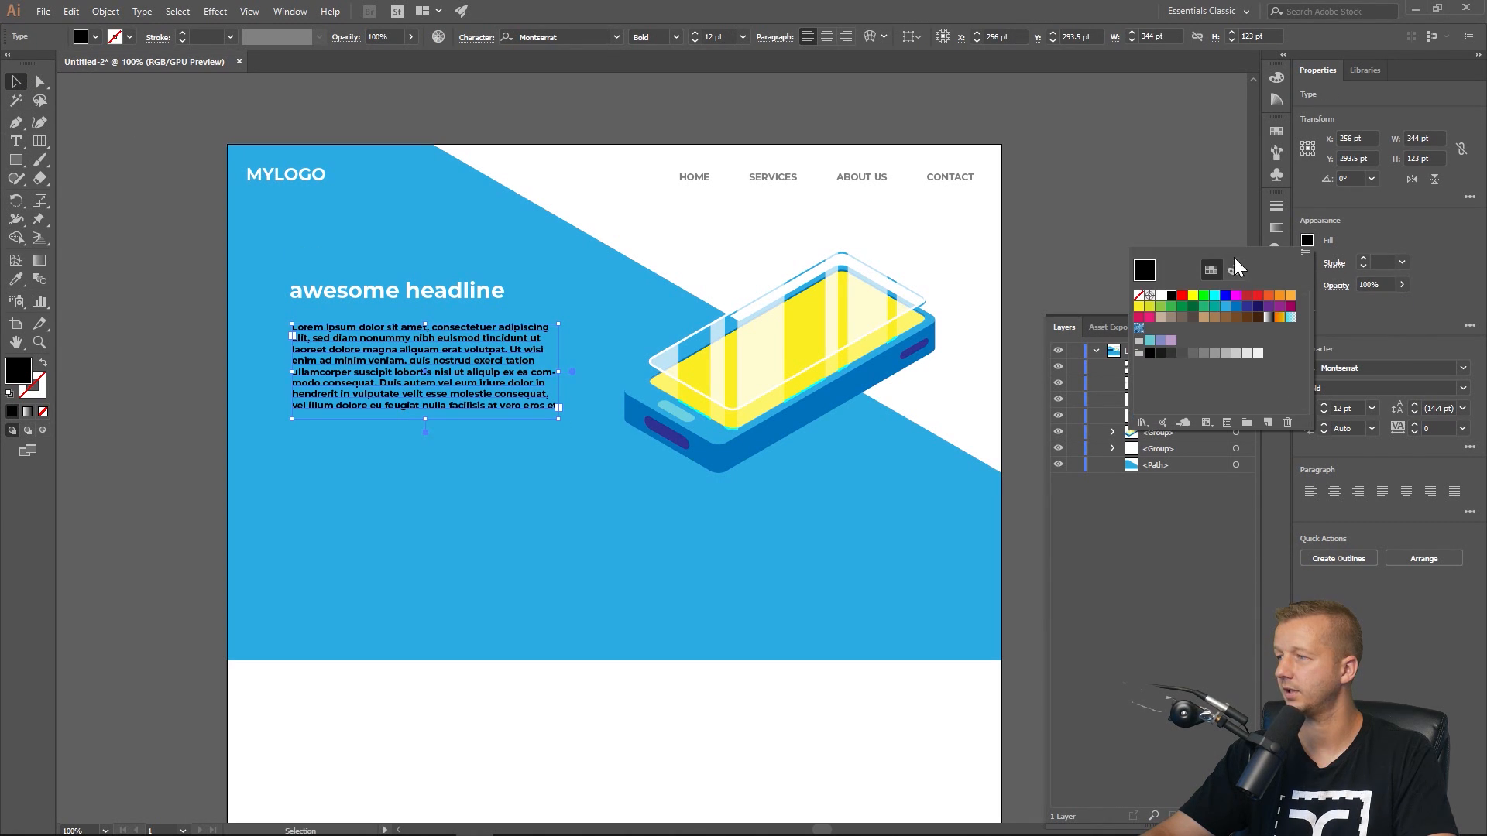
left_click(1160, 296)
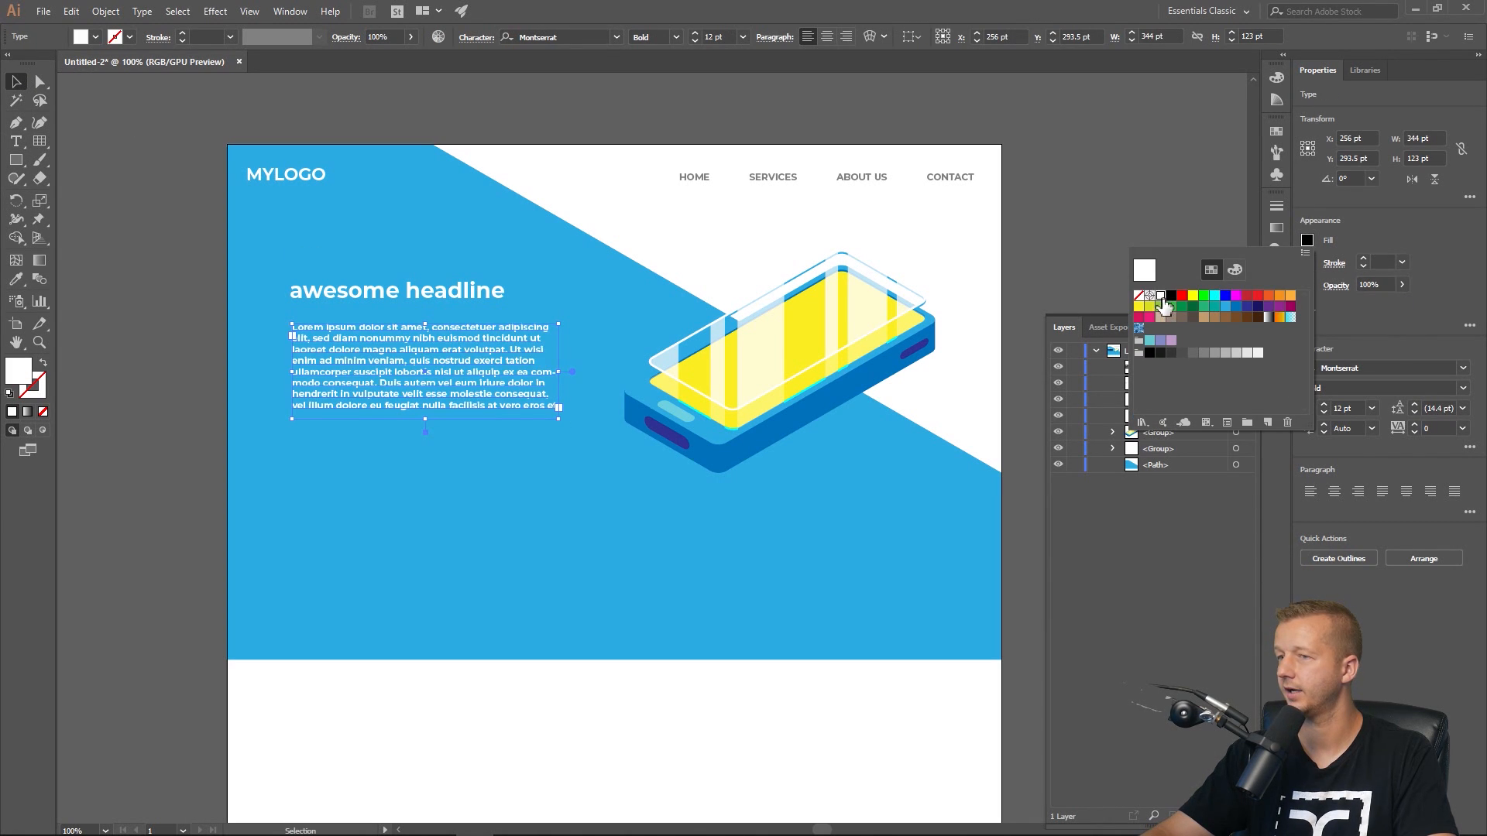
Set the paragraph's font style to Regular and its size to 18 pt.
left_click(1461, 388)
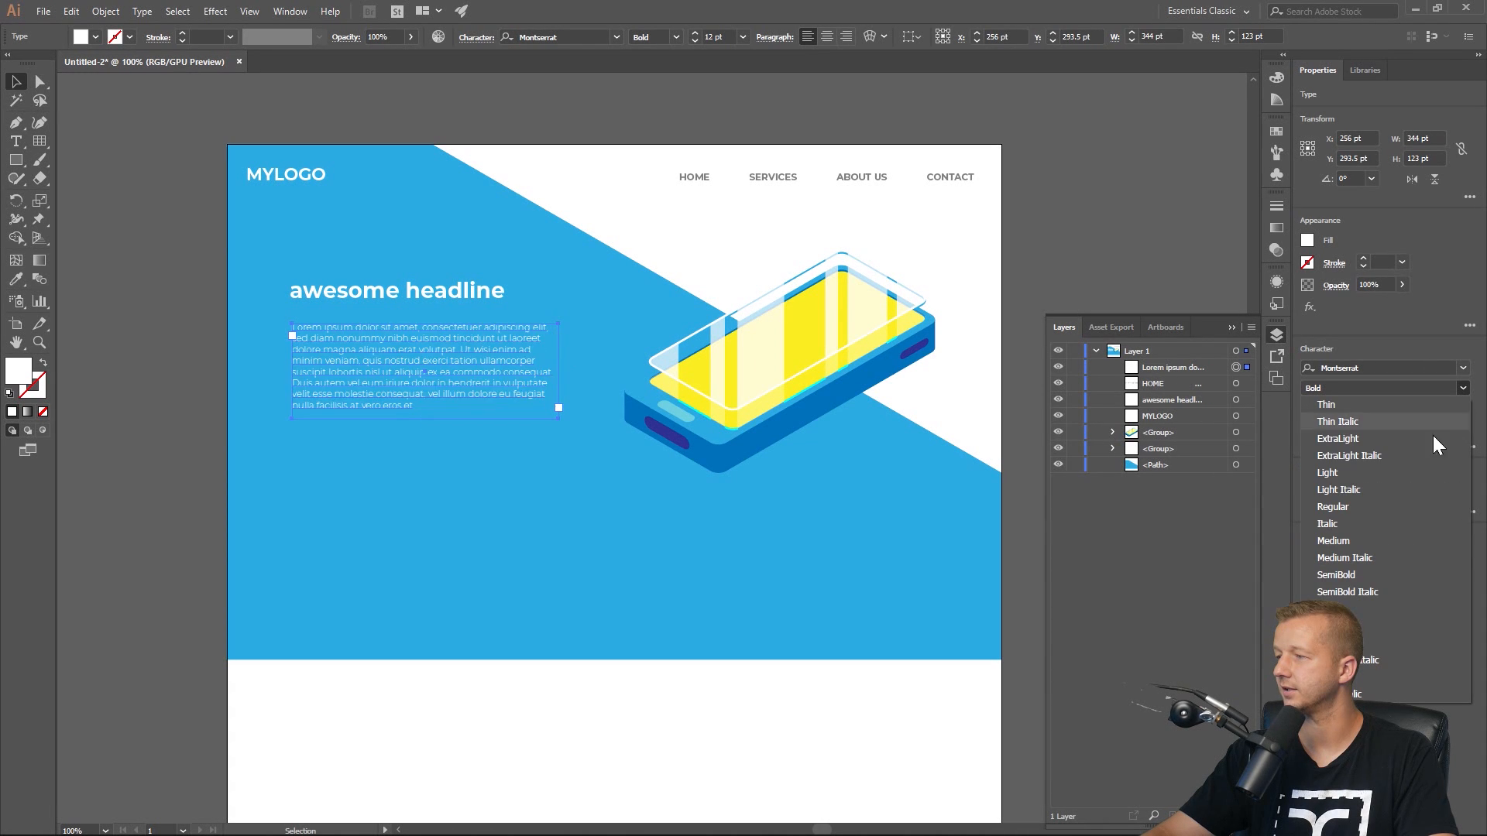
left_click(1386, 508)
left_click(1320, 404)
left_click(1320, 403)
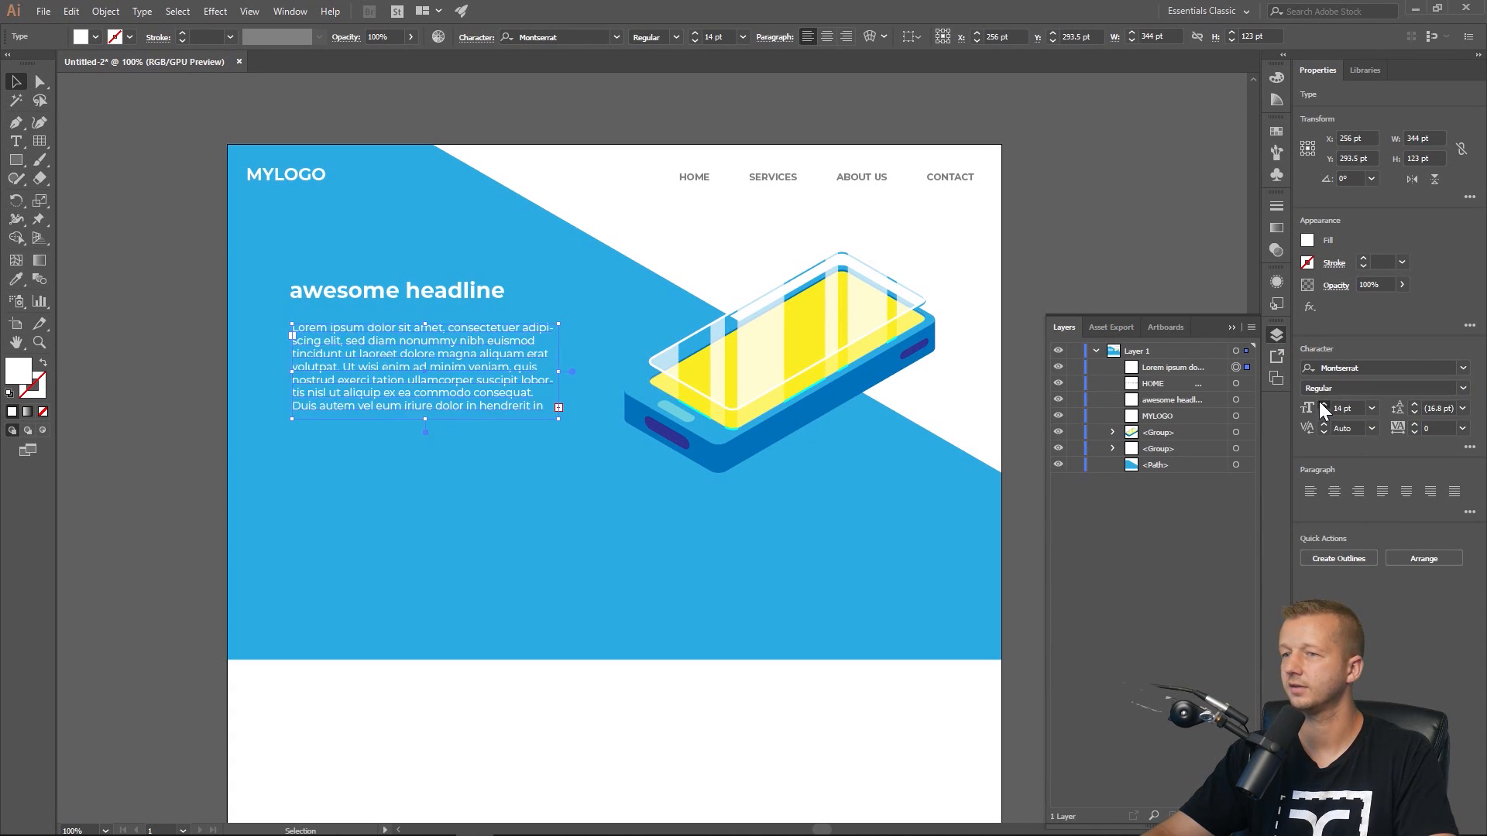
left_click(1321, 403)
left_click(1321, 403)
left_click(1321, 404)
left_click(1320, 404)
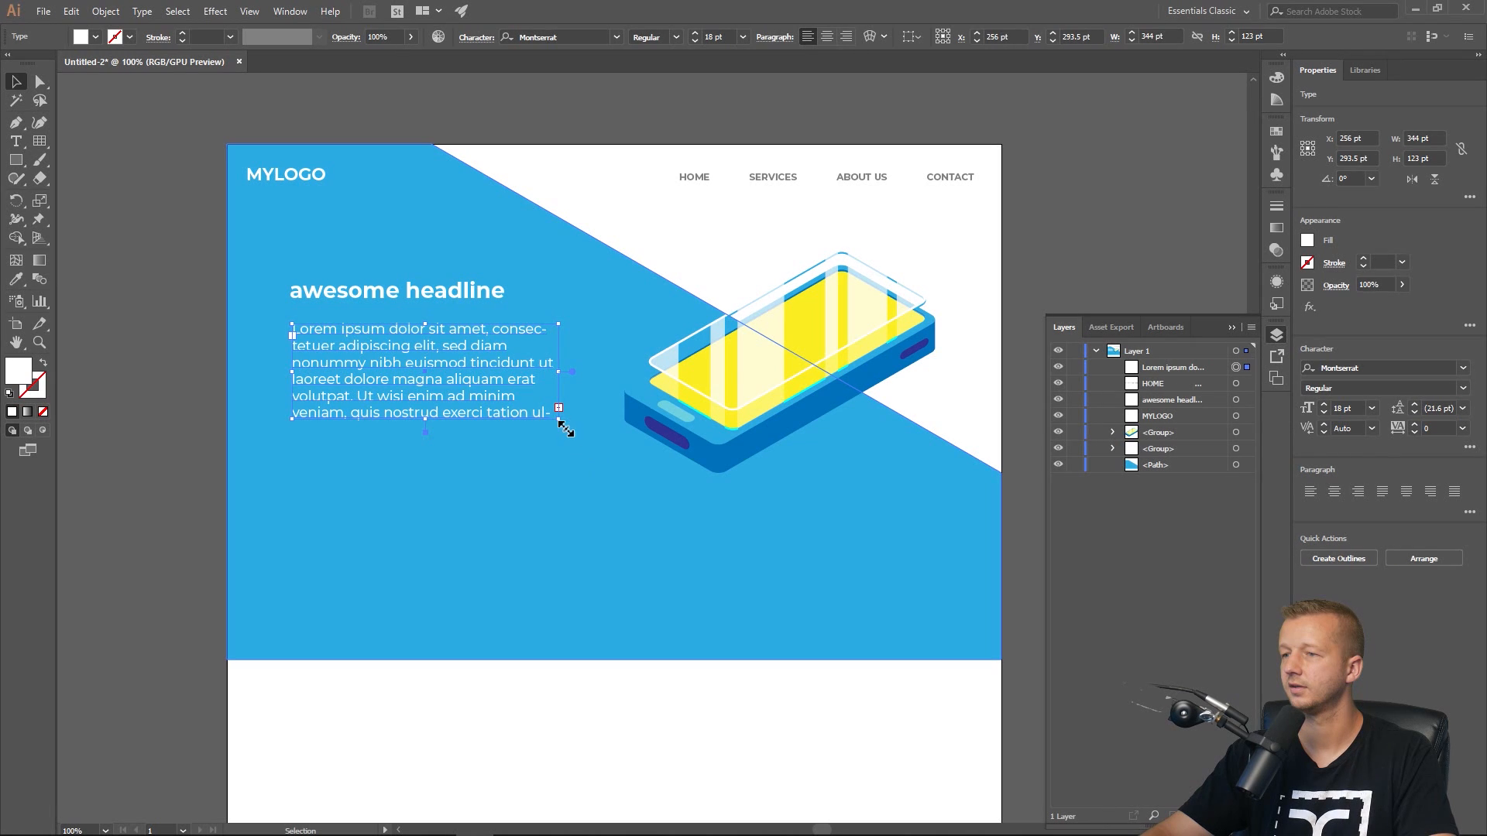
Resize the paragraph box to about 371 by 91 pt and set its opacity to 78%.
left_click_drag(567, 429, 579, 394)
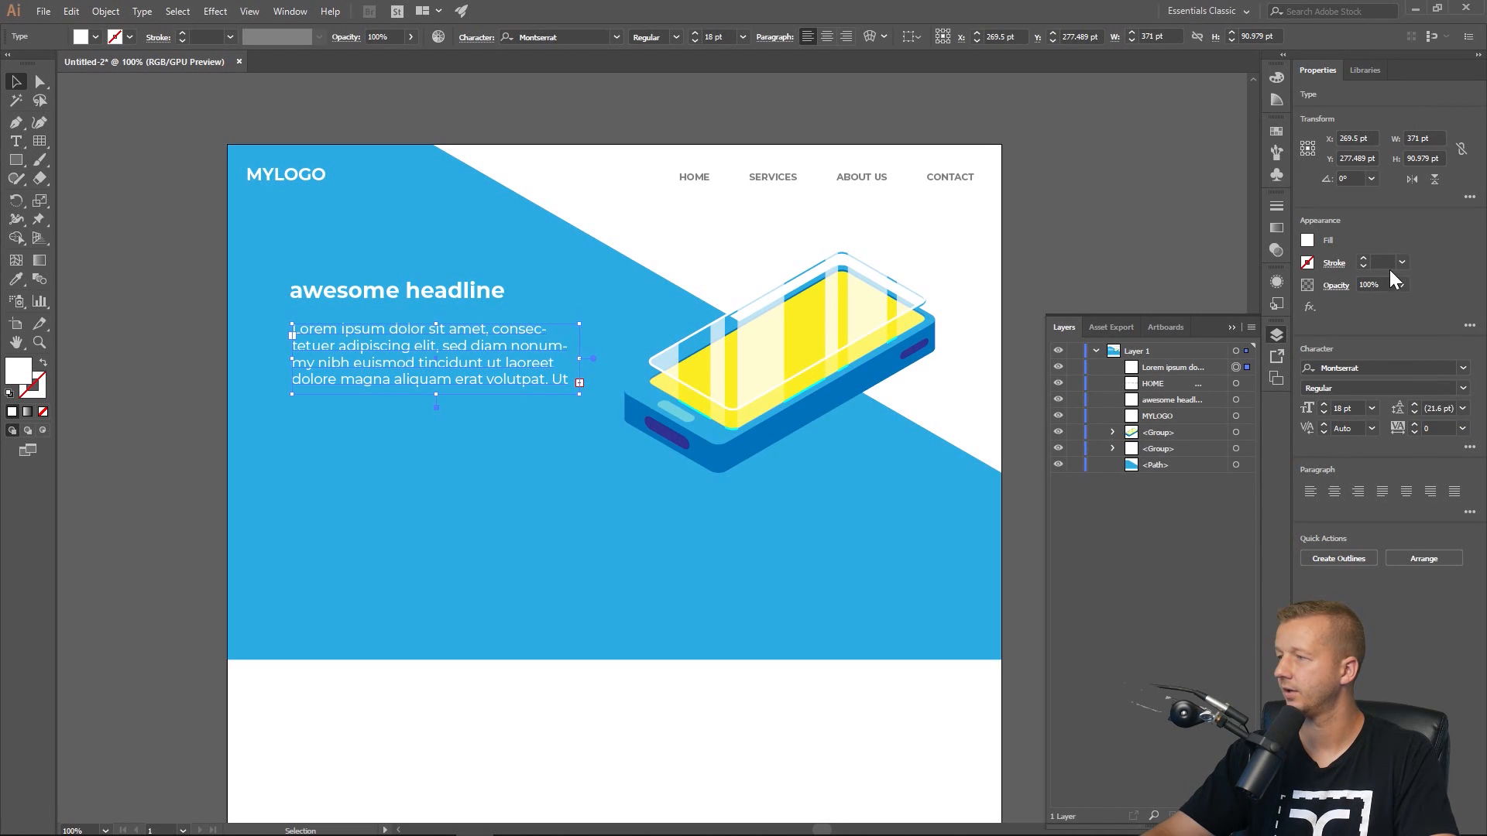
left_click(1371, 303)
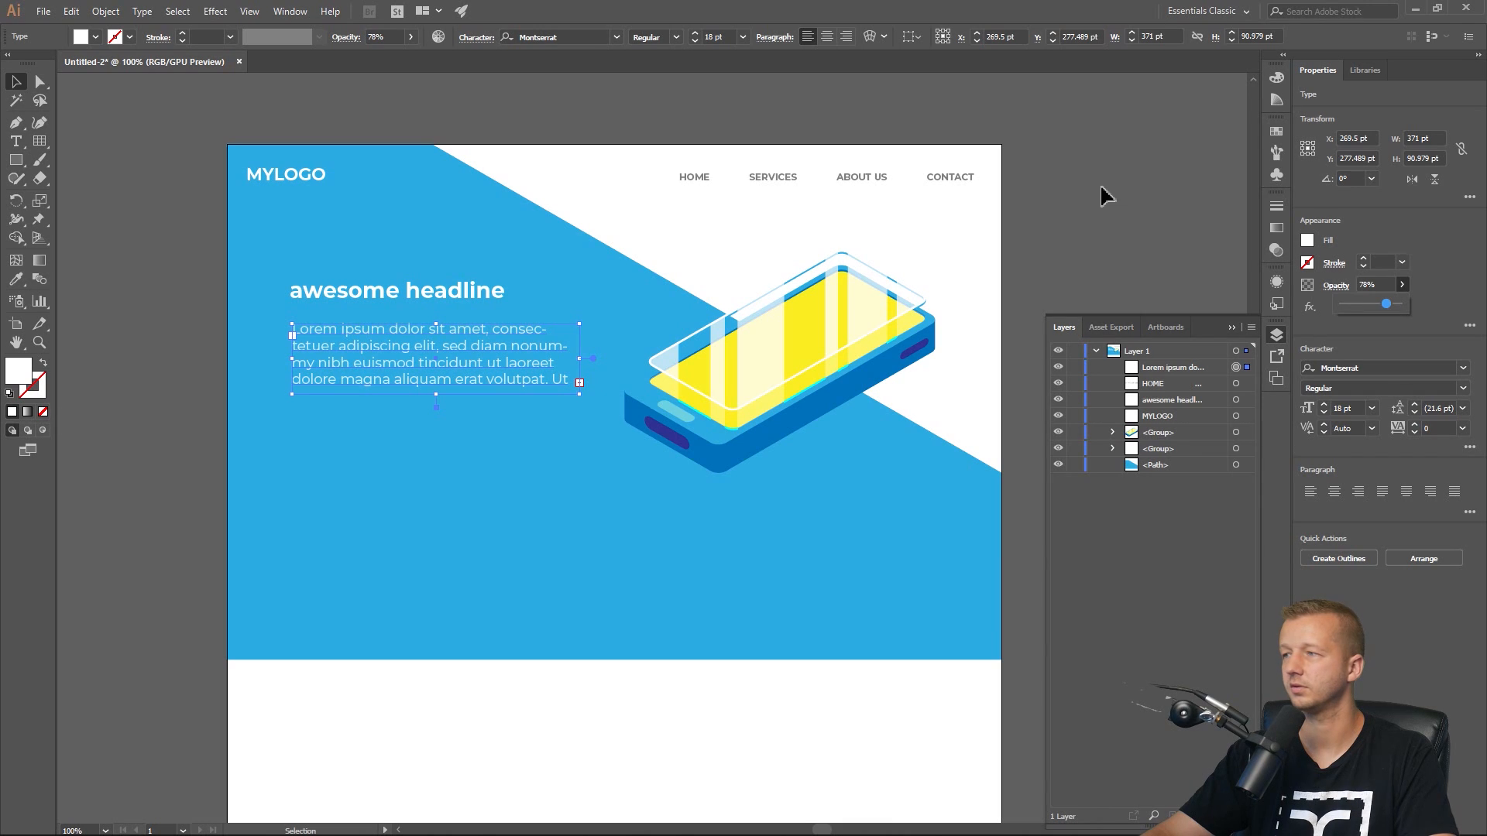
left_click(1121, 193)
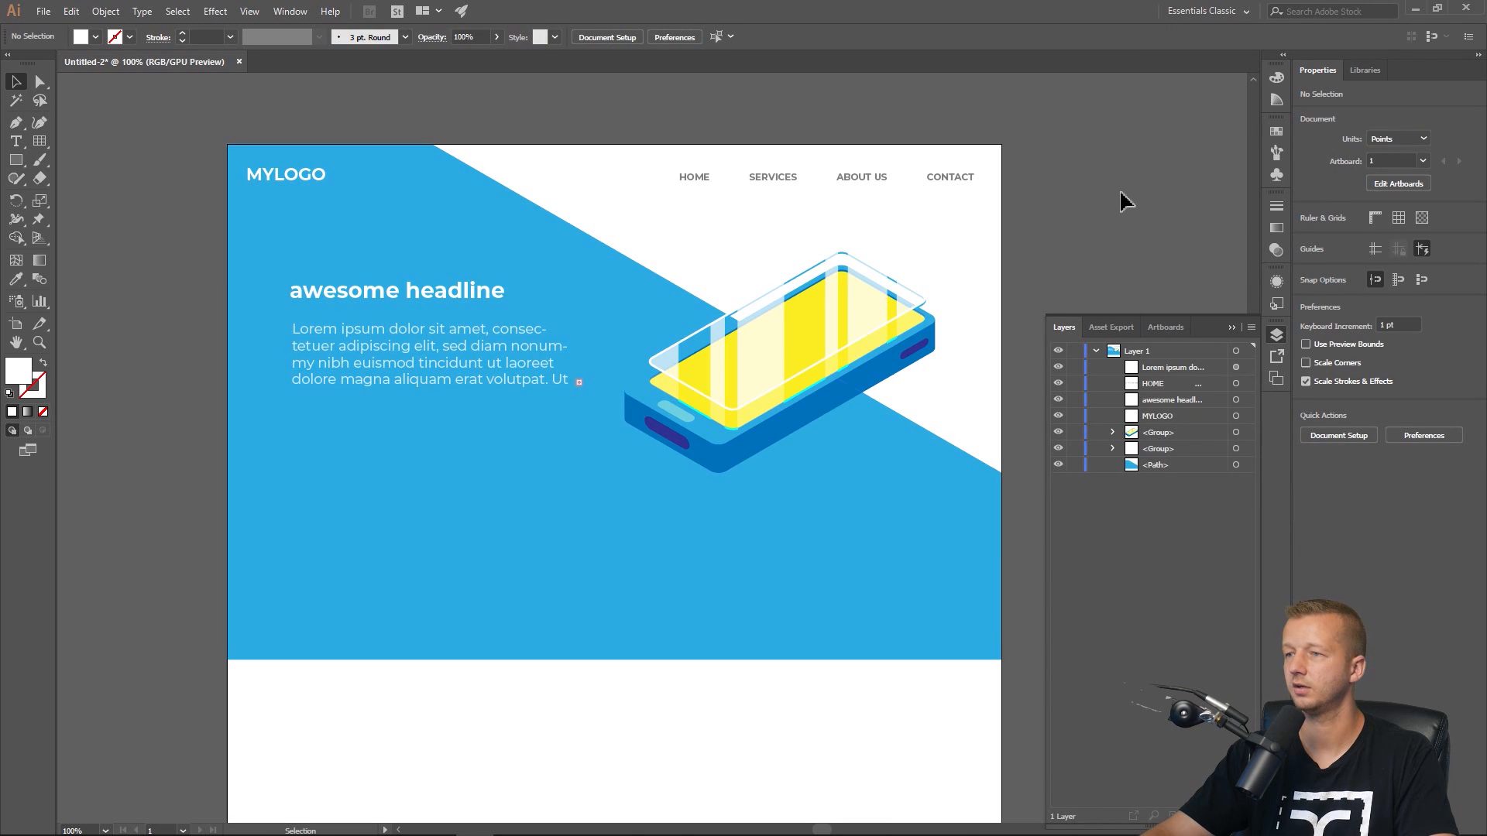
Select the blue background's bottom anchor points and raise its lower edge.
left_click(40, 81)
left_click_drag(169, 726, 1015, 570)
left_click(1007, 329)
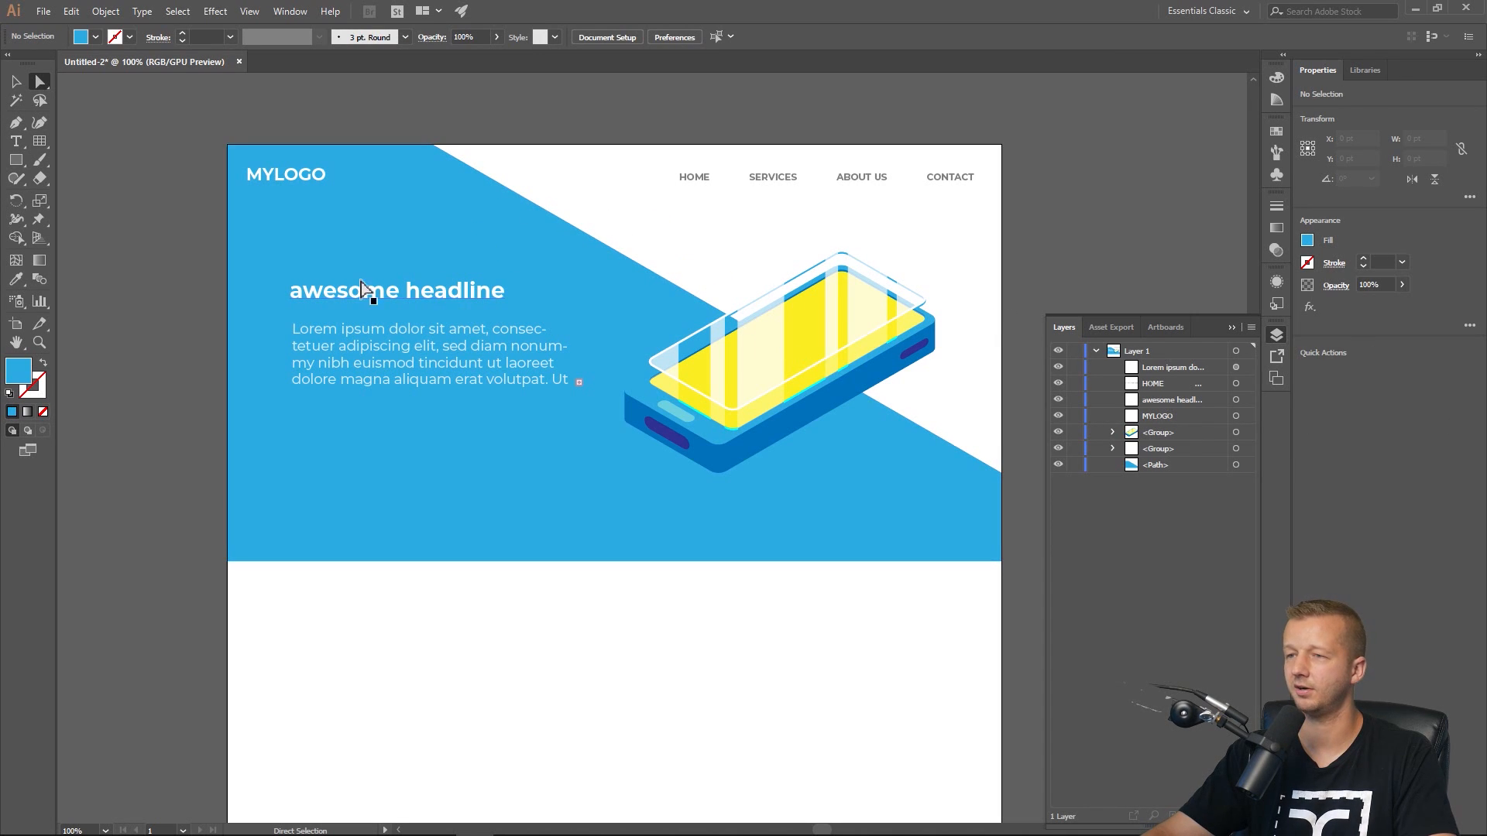
Select the headline and paragraph together and move them slightly down.
key("v")
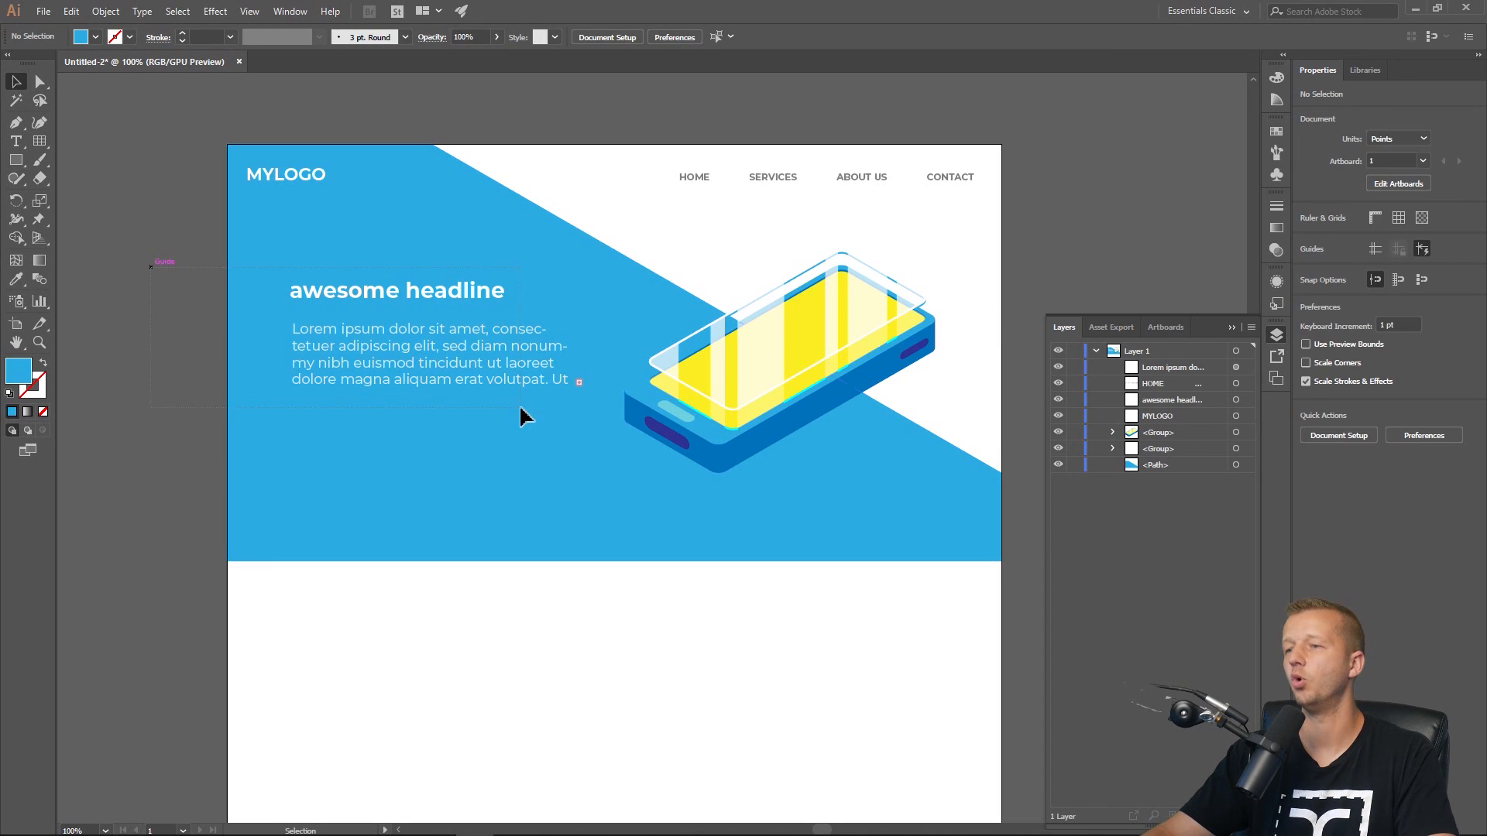
left_click_drag(520, 408, 523, 410)
left_click_drag(465, 345, 465, 366)
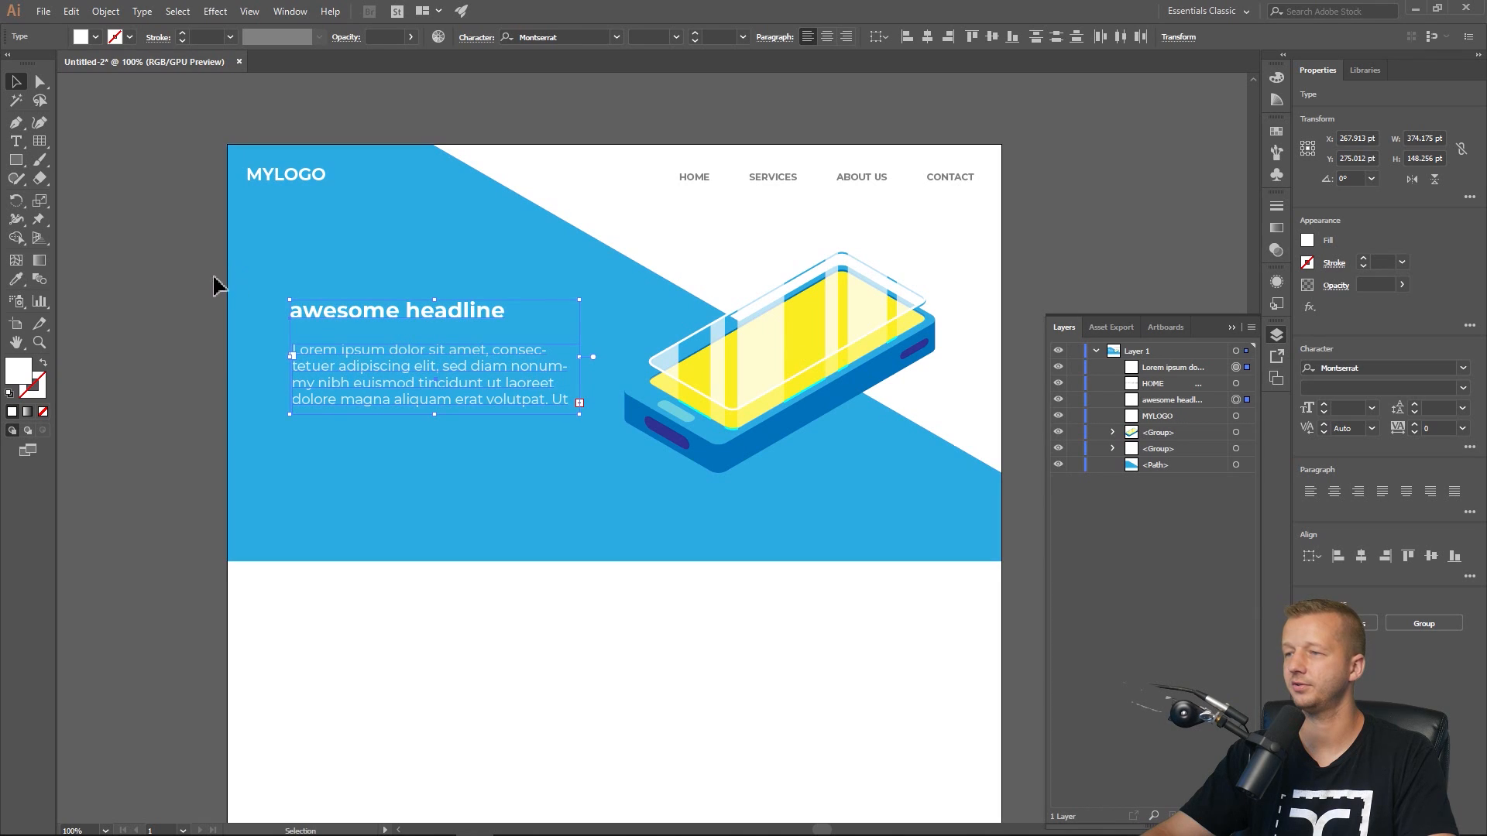
Duplicate the isometric phone, placing the copy below the blue background on the white area.
left_click(215, 285)
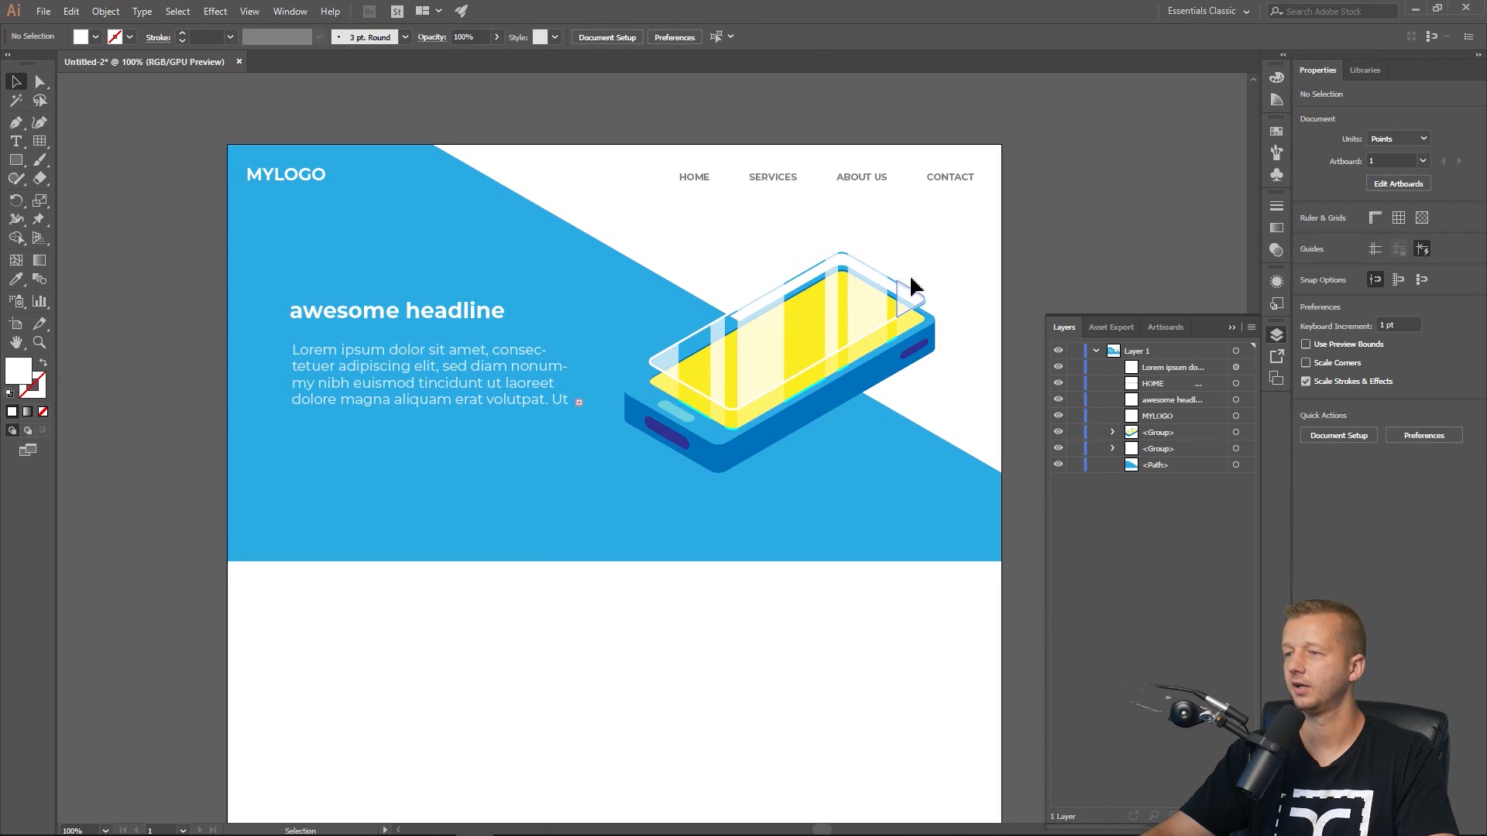
left_click(865, 320)
left_click(993, 229)
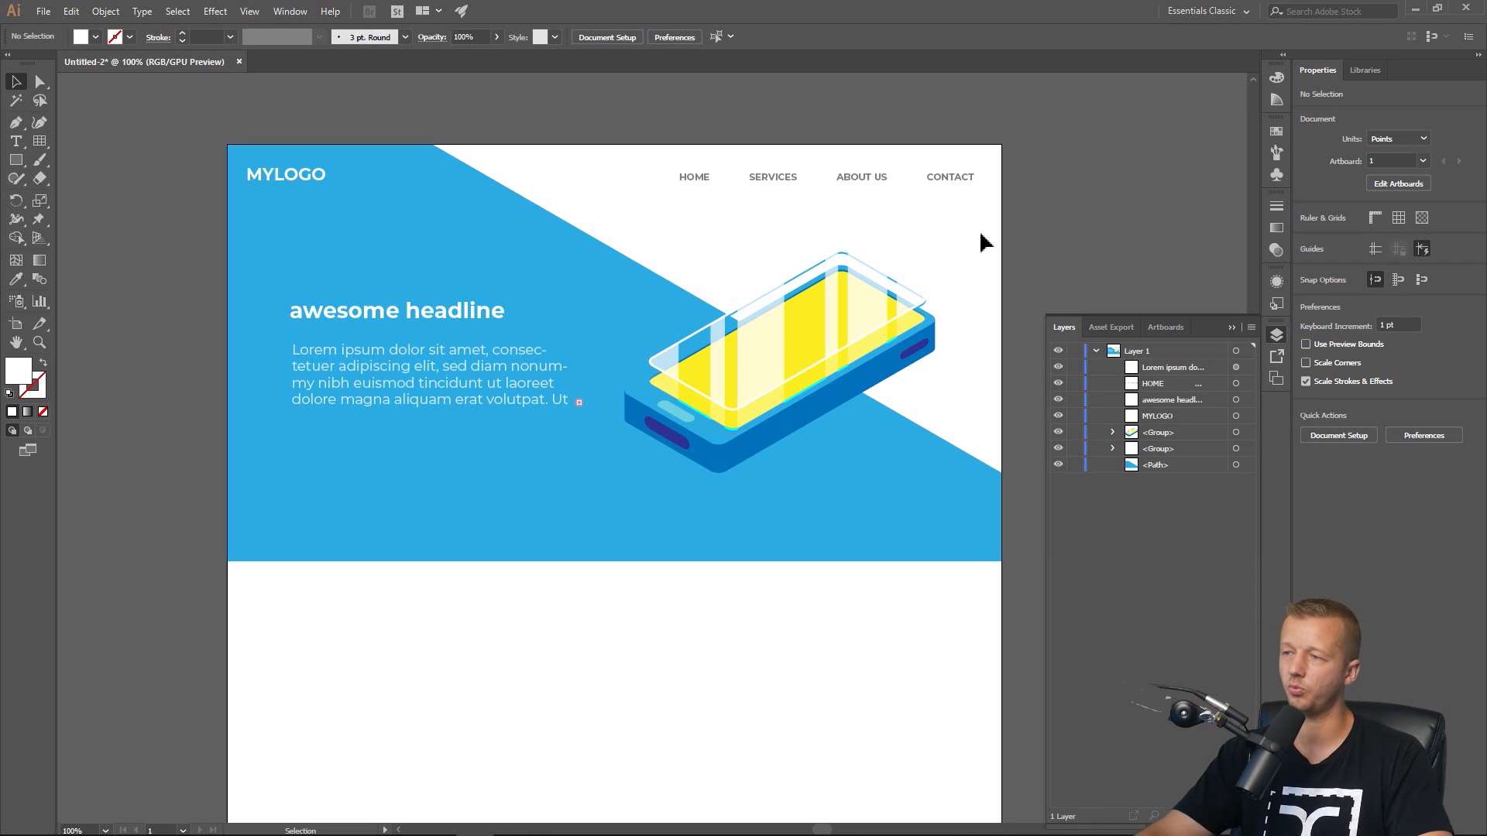
left_click(856, 333)
left_click_drag(859, 332, 508, 526)
Reflect the phone copy across the vertical axis and reposition it slightly.
right_click(508, 525)
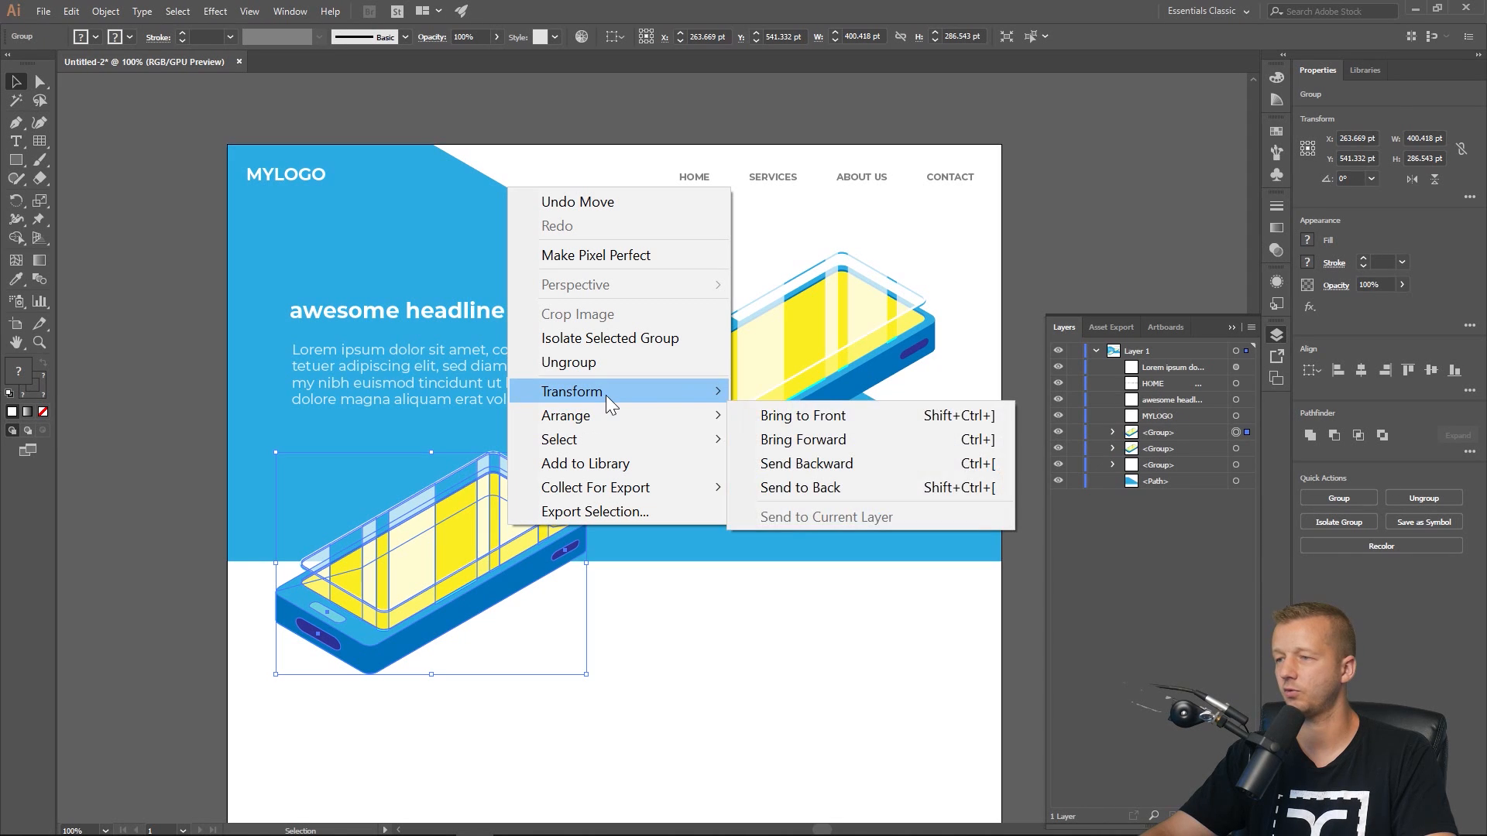
mouse_move(620, 391)
left_click(788, 468)
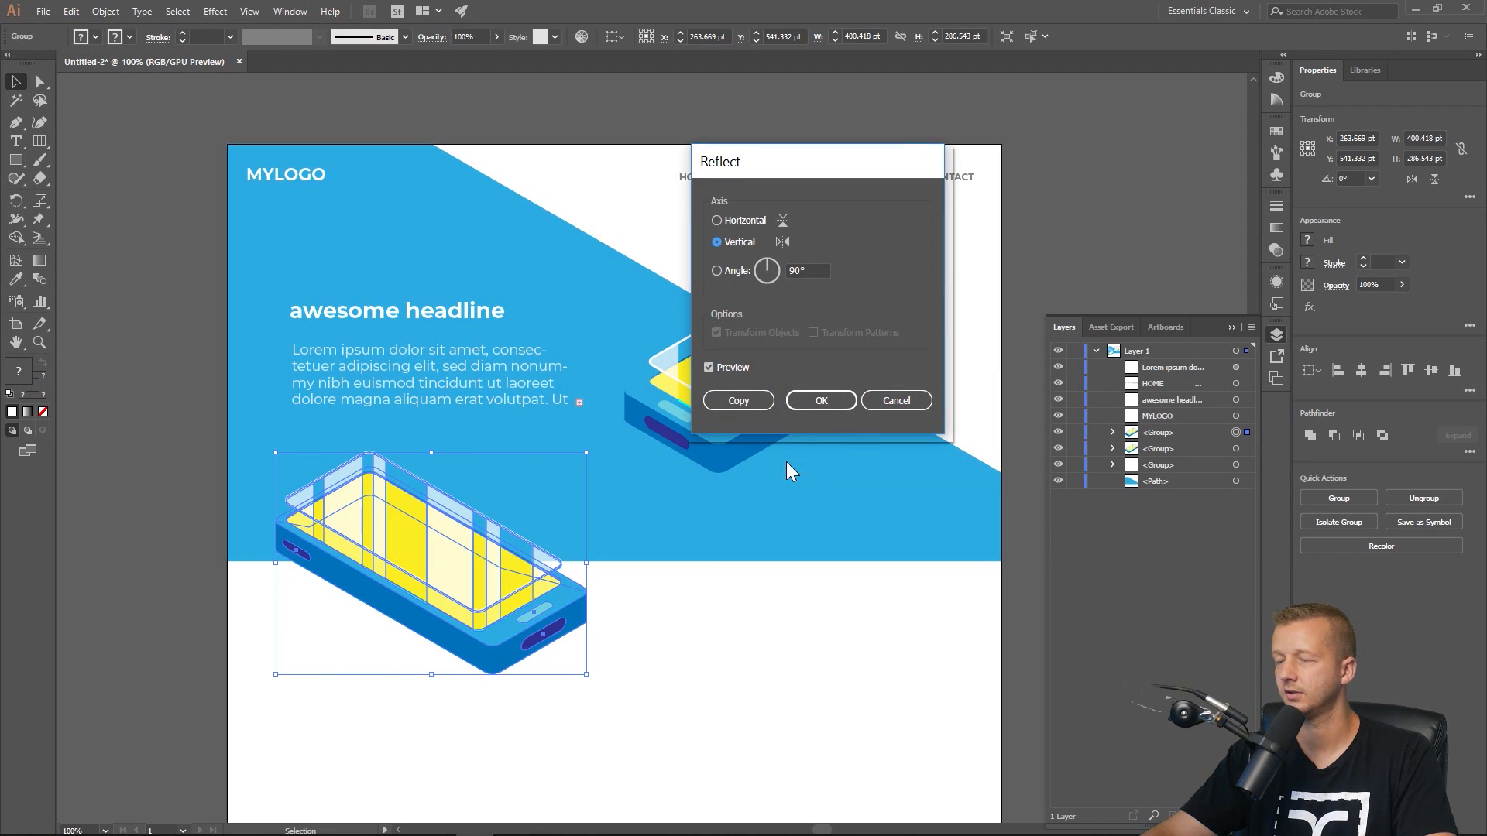
left_click(821, 400)
left_click_drag(519, 592, 428, 673)
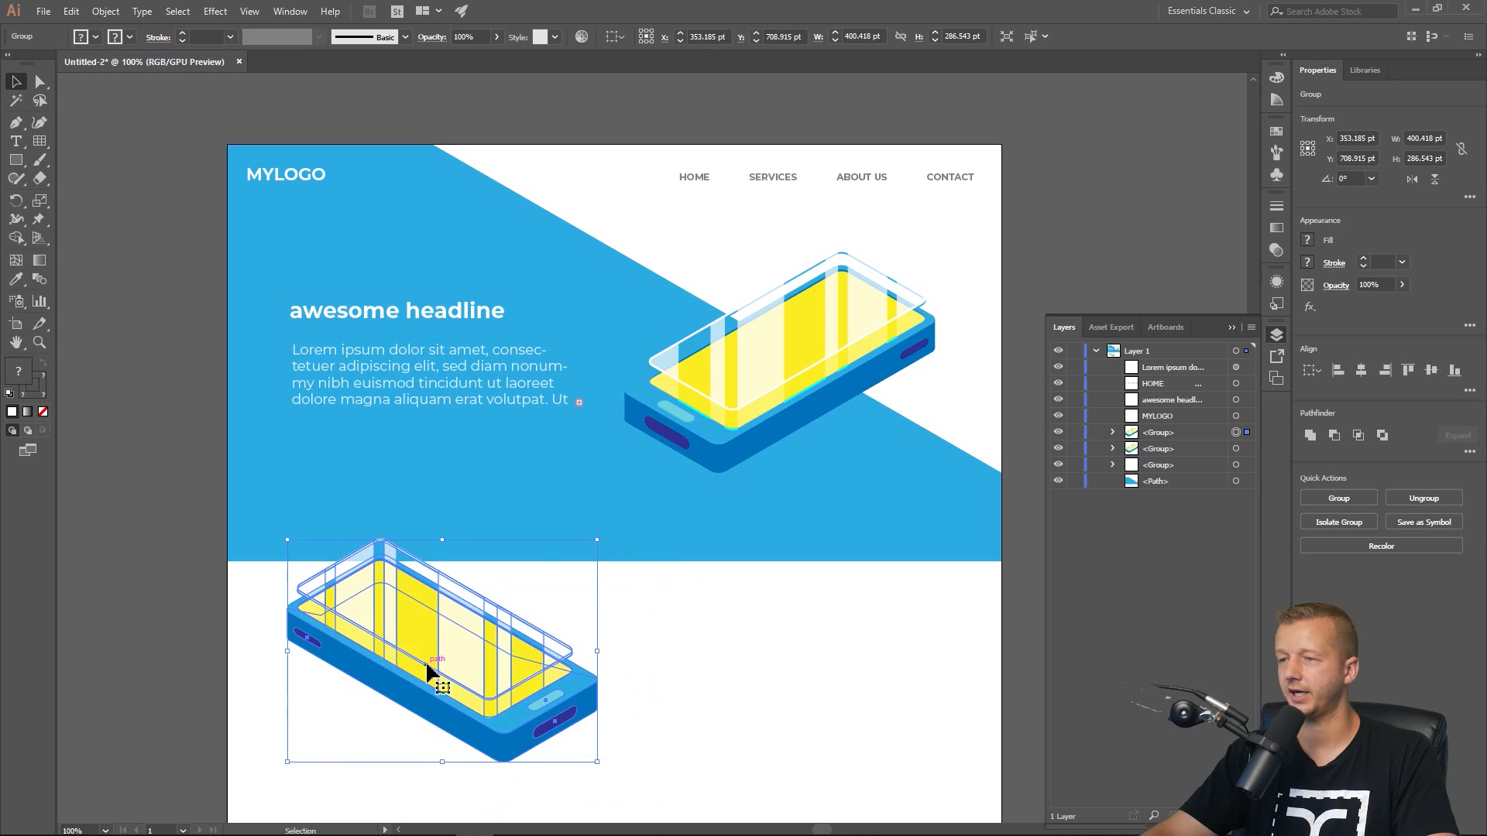
Delete the reflected phone copy.
left_click(886, 713)
scroll(585, 603, "down", 1)
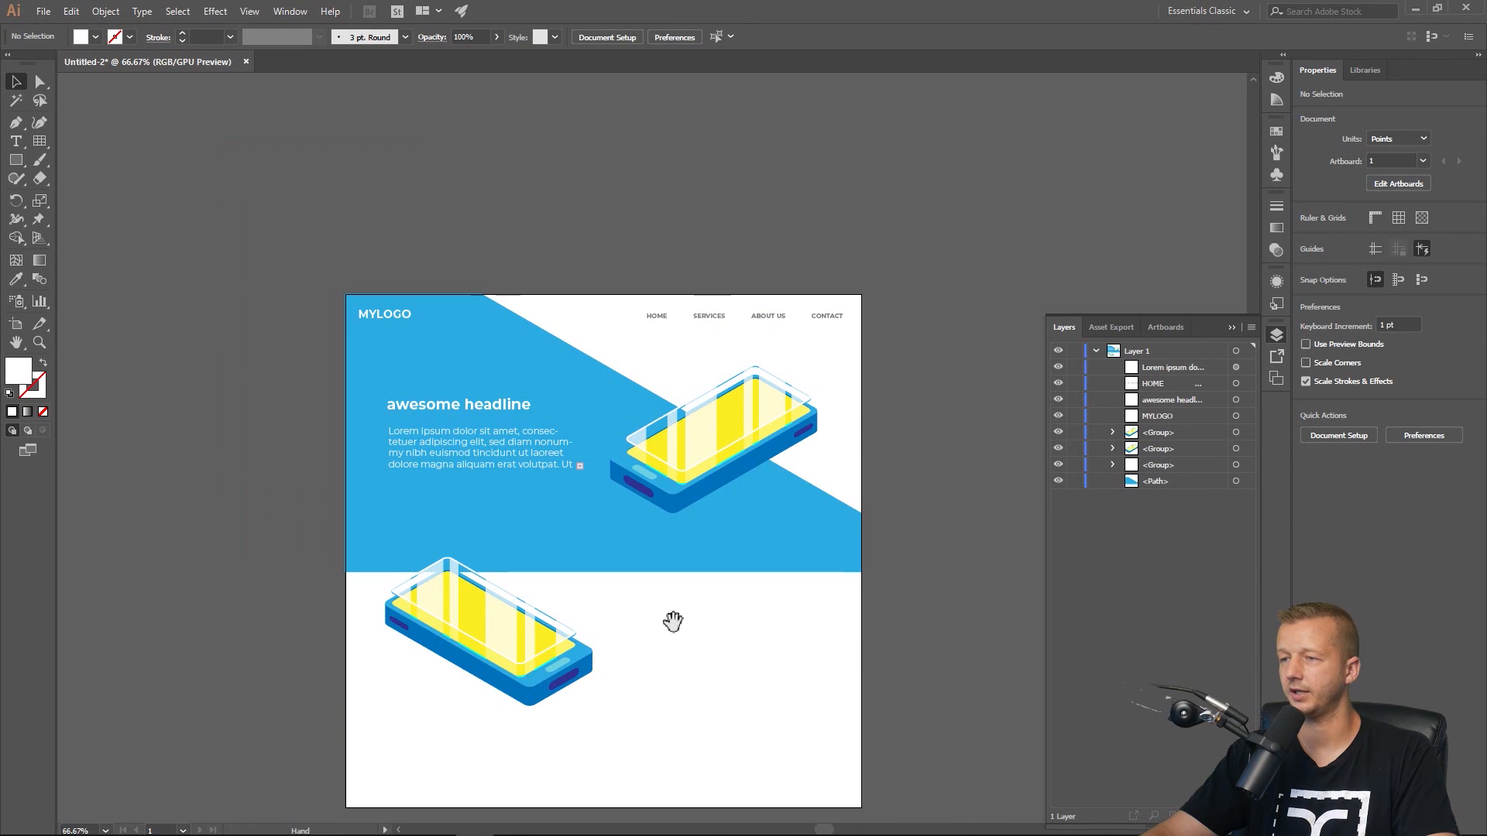
left_click(499, 645)
key("Delete")
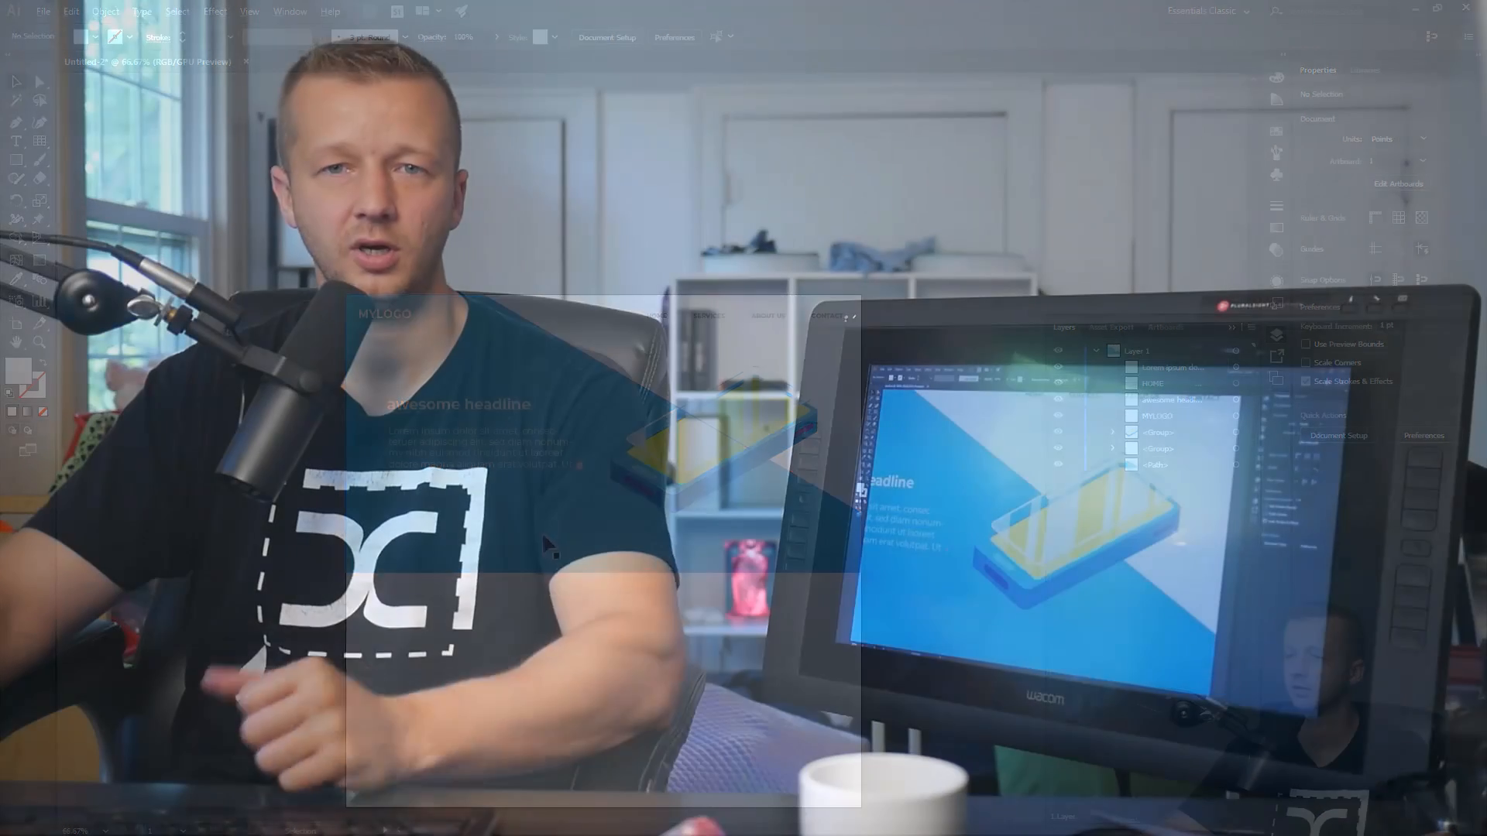